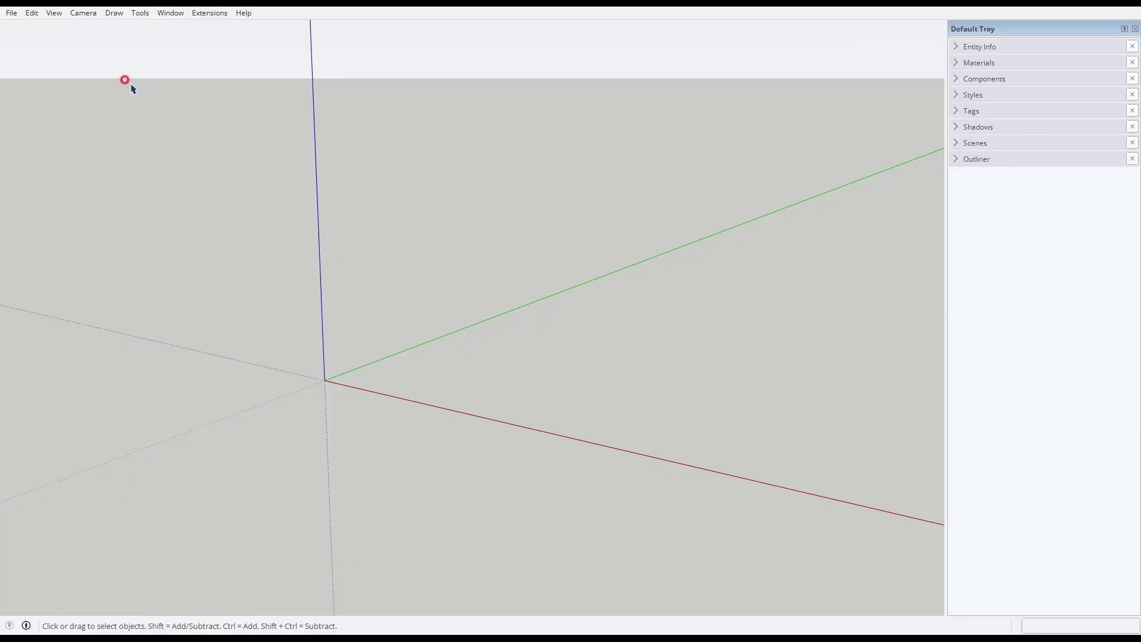
Open the toolbar visibility settings and enable the Views toolbar.
key("alt")
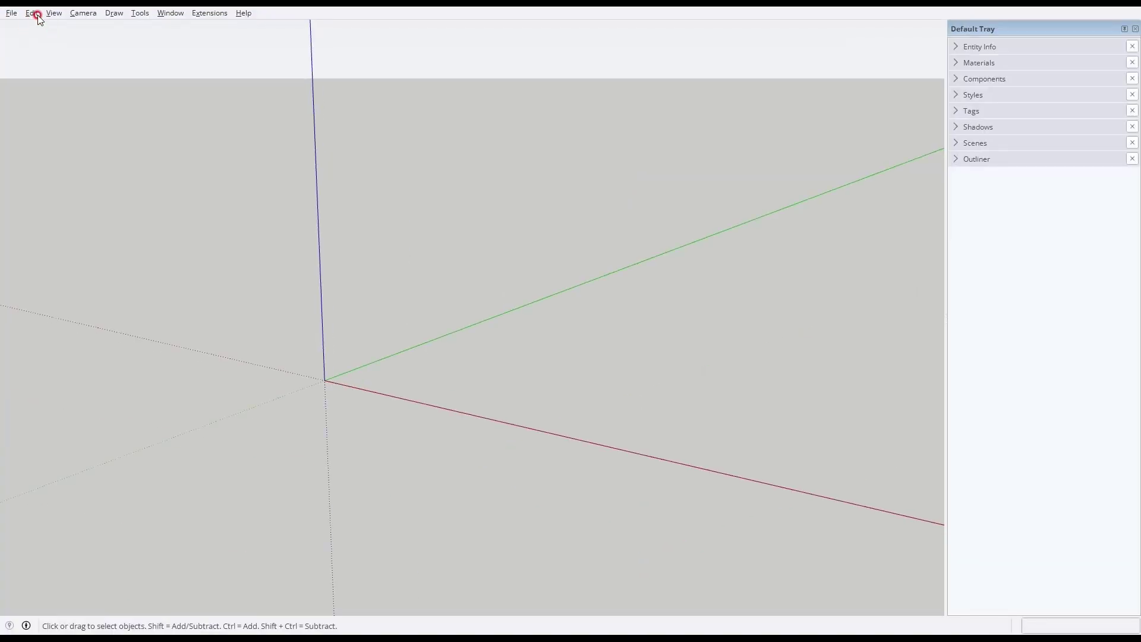
left_click(32, 13)
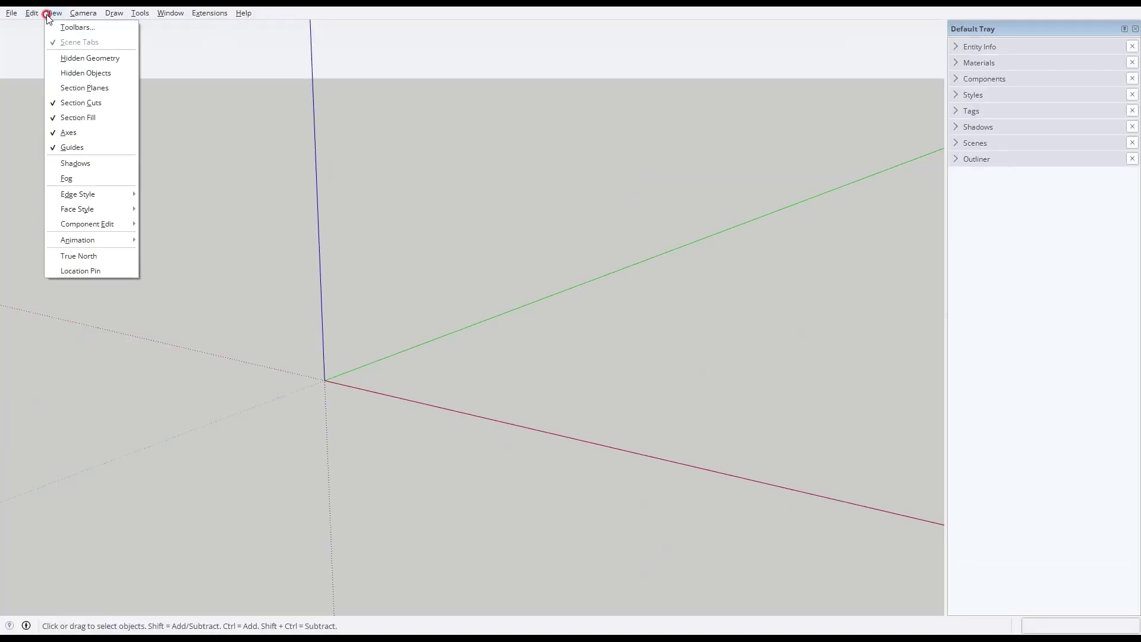
left_click(63, 27)
left_click_drag(509, 220, 462, 138)
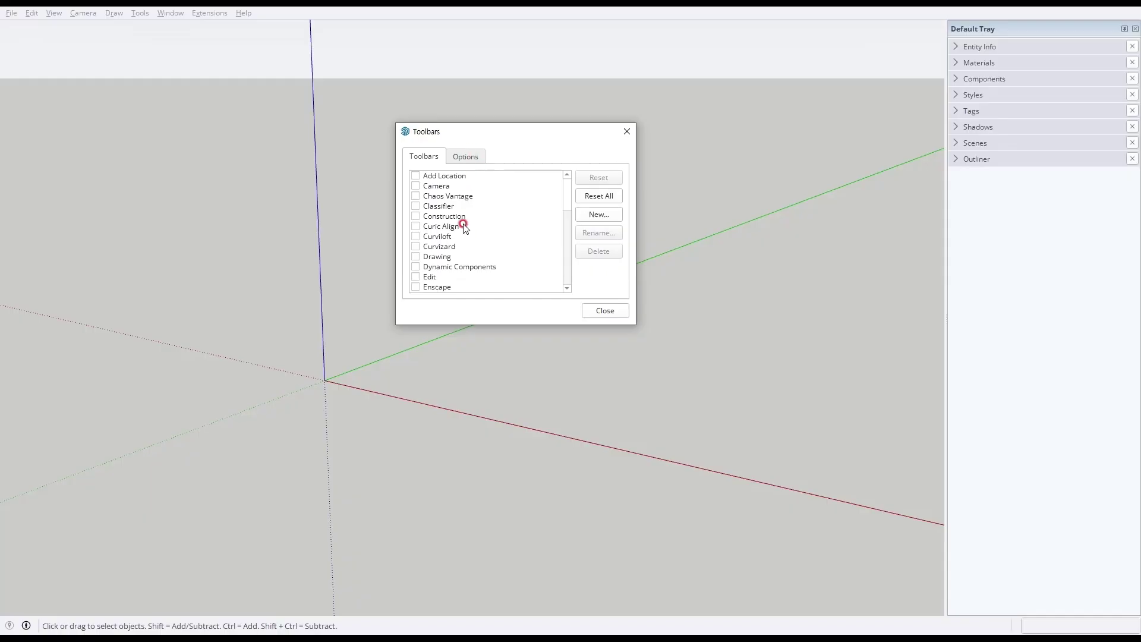
scroll(469, 218, "down", 10)
scroll(467, 229, "up", 4)
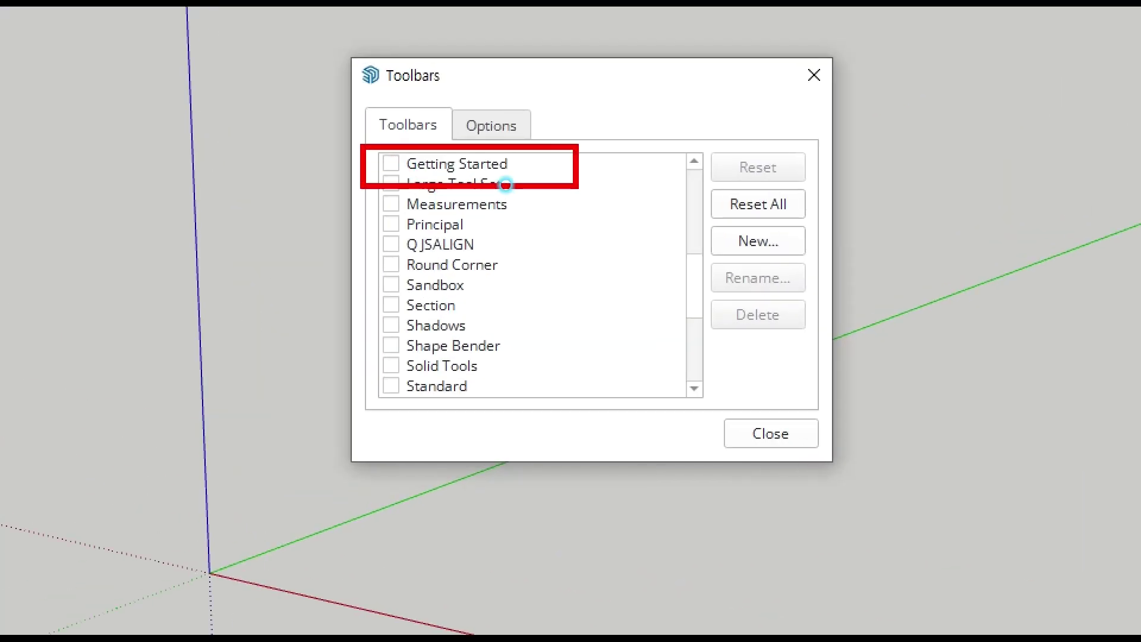
scroll(470, 266, "down", 4)
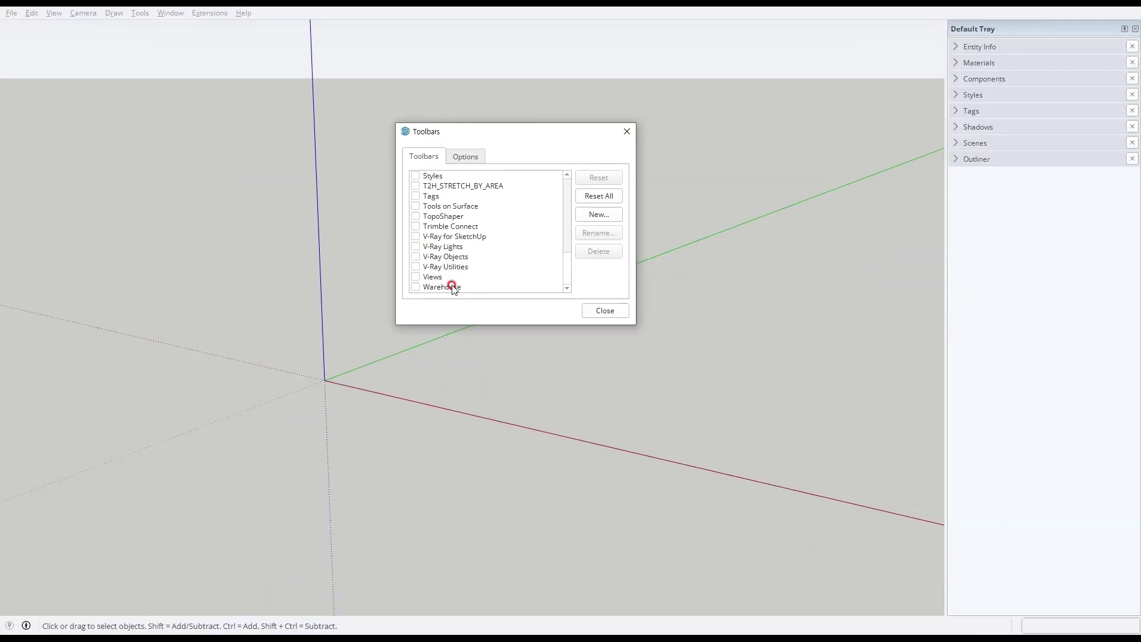
left_click(415, 277)
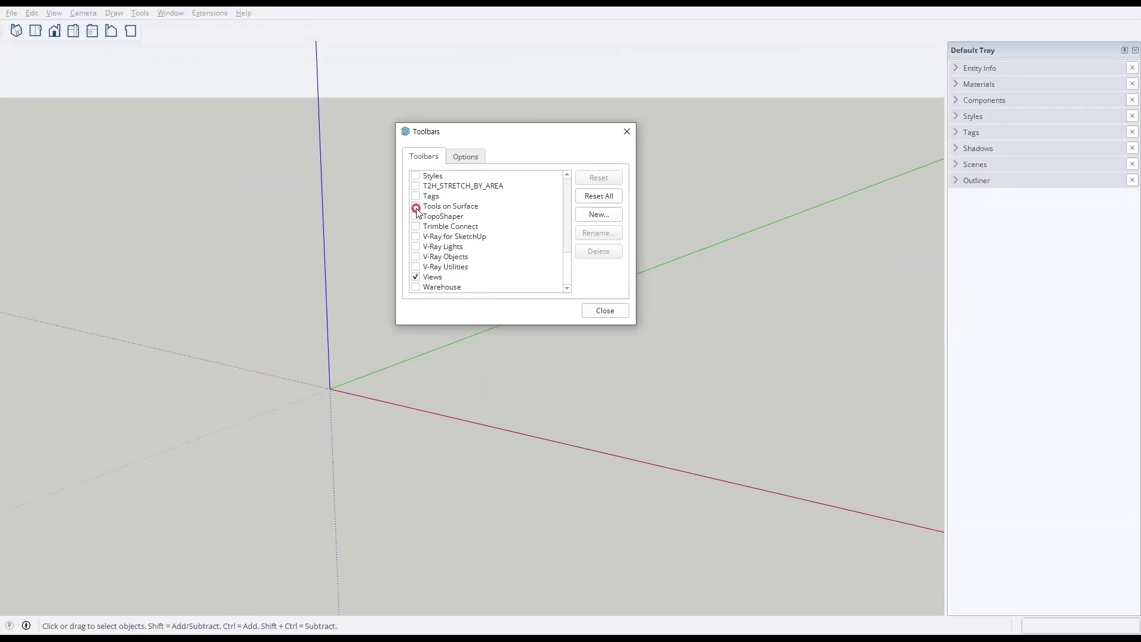
Enable the Styles and Solid Tools toolbars, leaving the Section toolbar off.
scroll(429, 229, "up", 2)
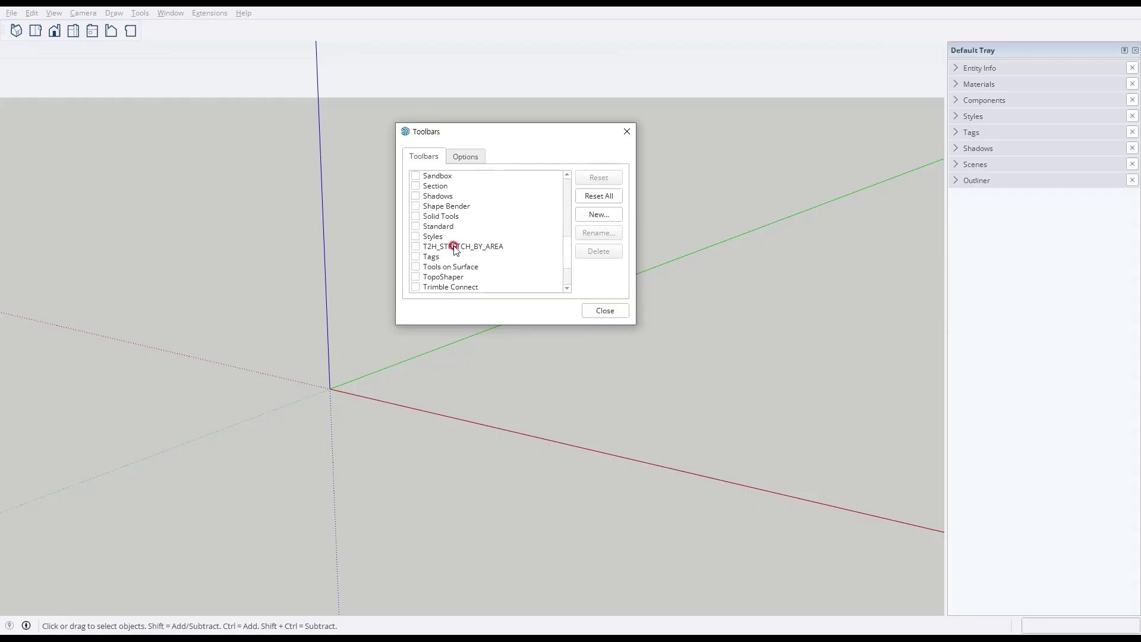
left_click(416, 187)
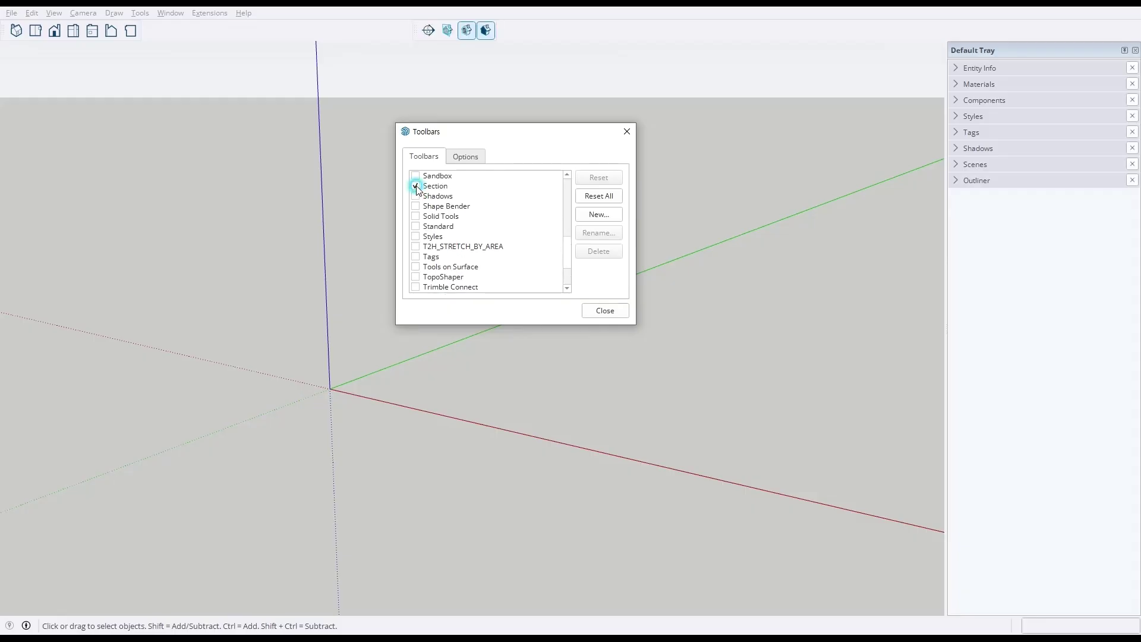
left_click(416, 187)
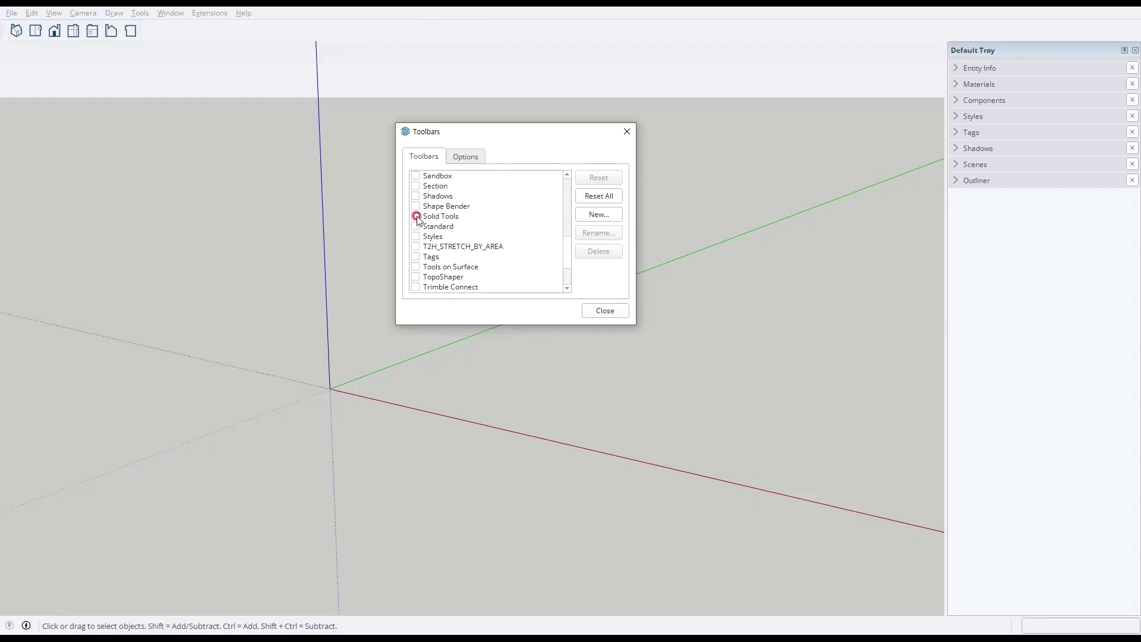
left_click(417, 236)
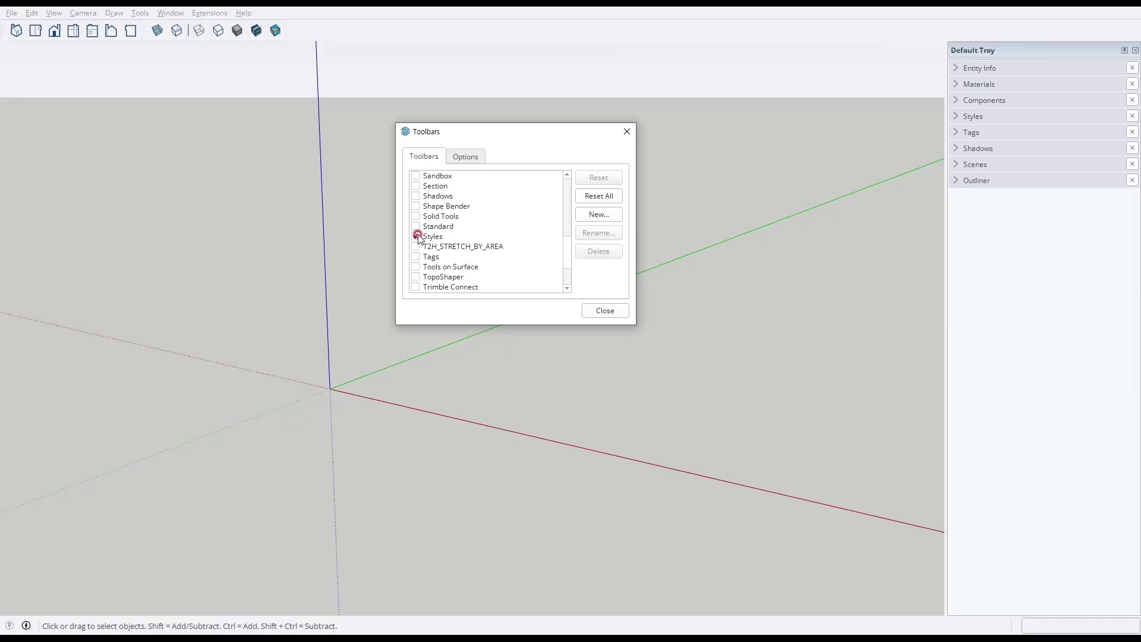
left_click(416, 216)
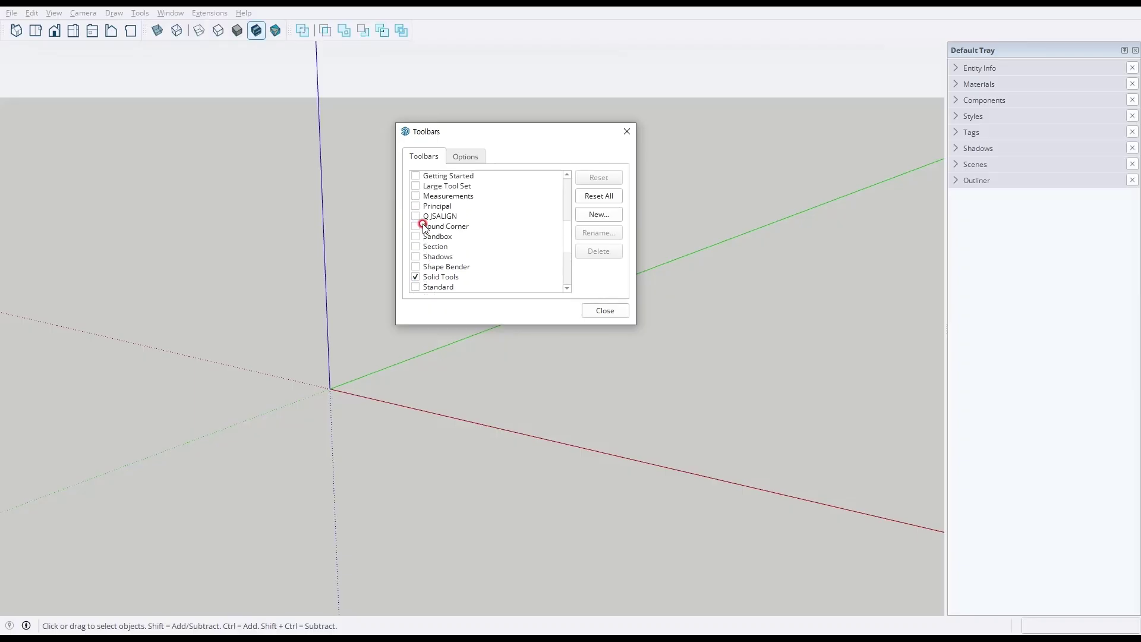
Enable the Large Tool Set toolbar and close the toolbar settings.
scroll(423, 228, "up", 1)
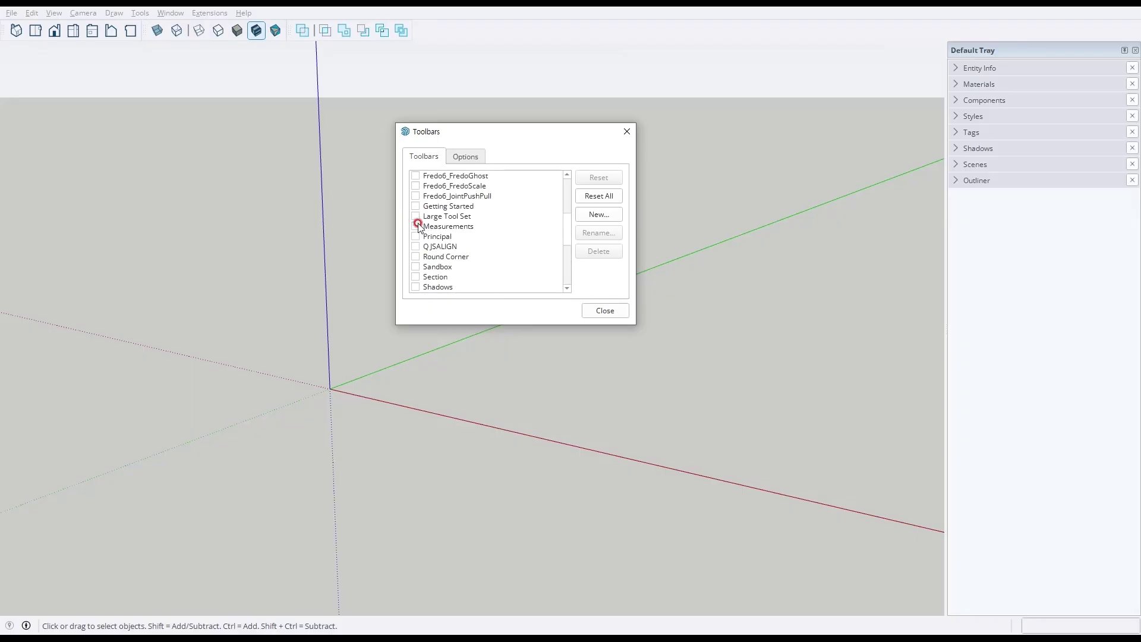
left_click(415, 218)
scroll(511, 234, "down", 1)
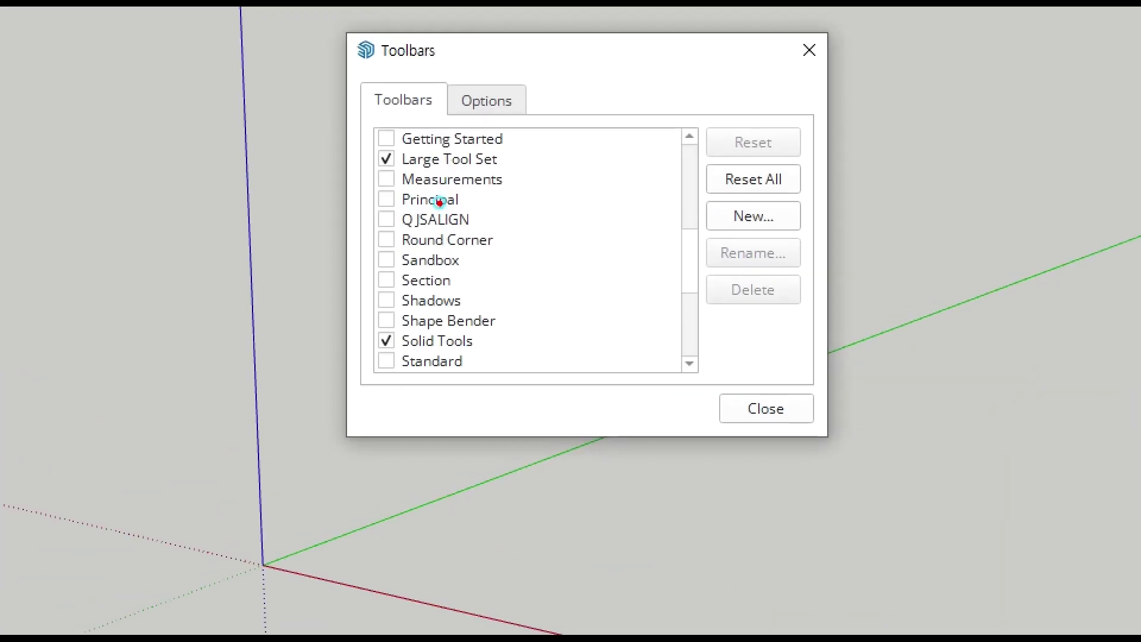
scroll(482, 324, "down", 2)
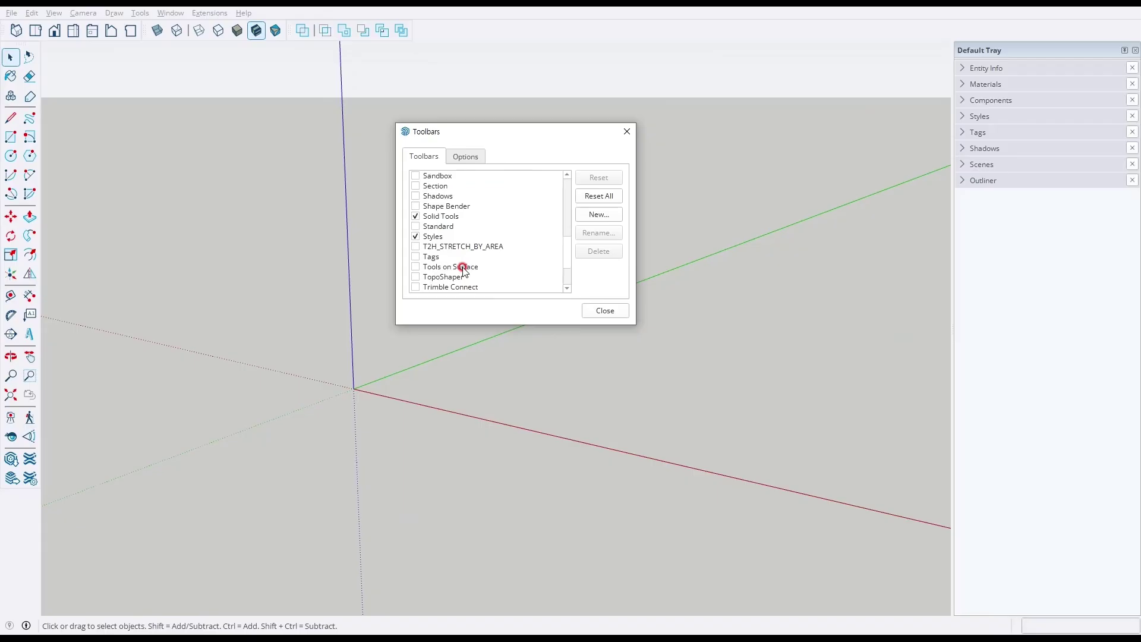
scroll(464, 268, "down", 2)
left_click(604, 310)
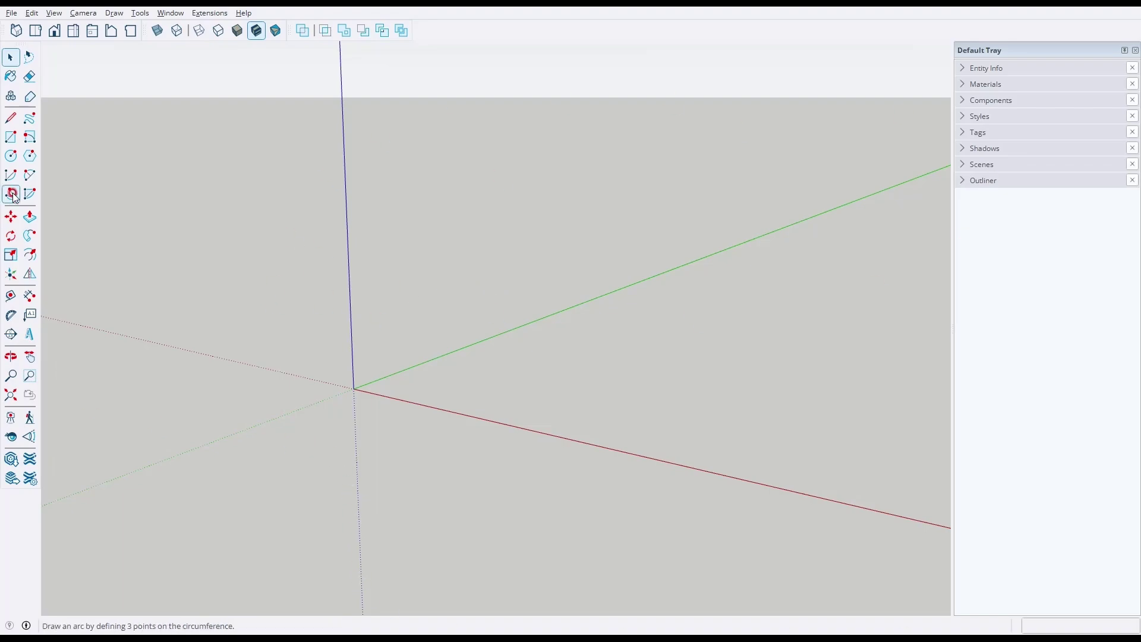
Draw a rectangle of about 3072 by 6003 mm on the ground plane with one corner at the origin.
left_click(85, 198)
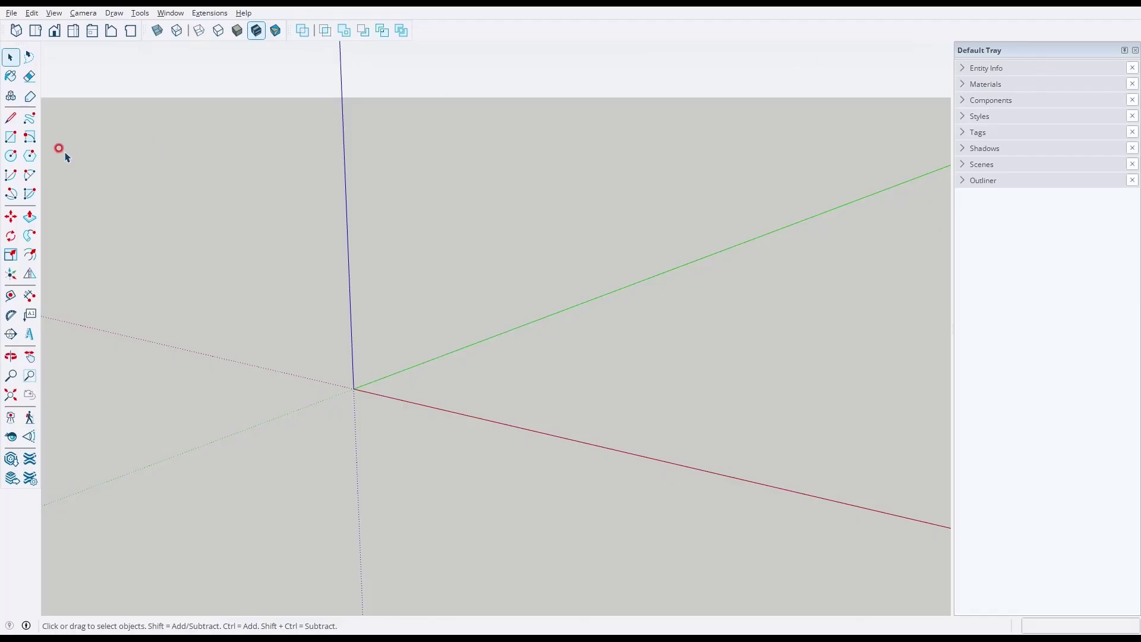
left_click(10, 117)
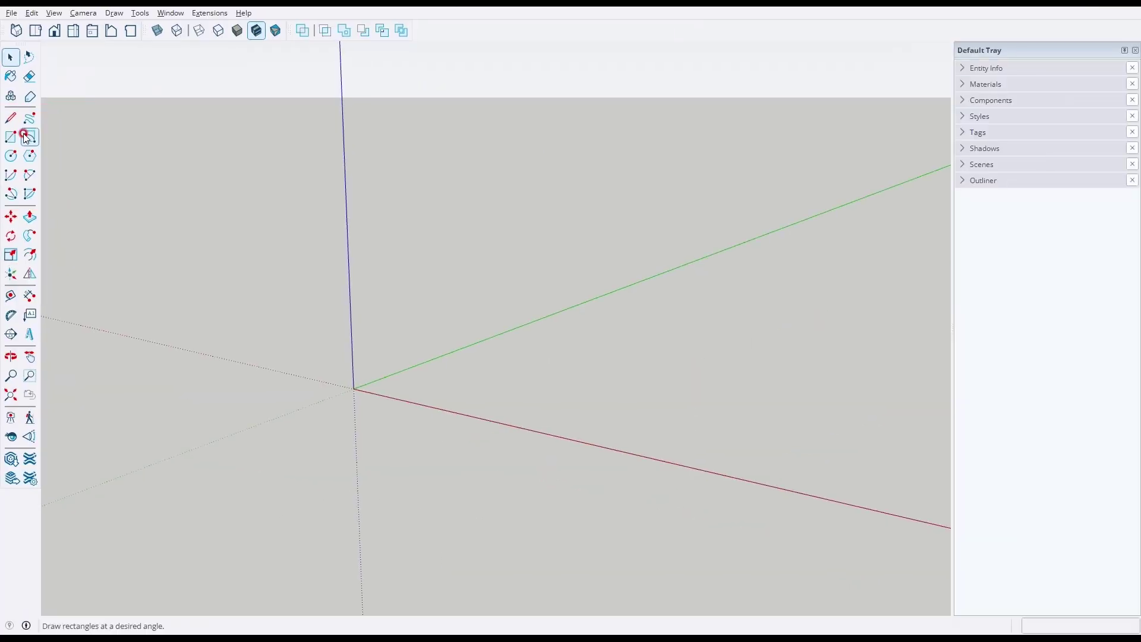
left_click(10, 136)
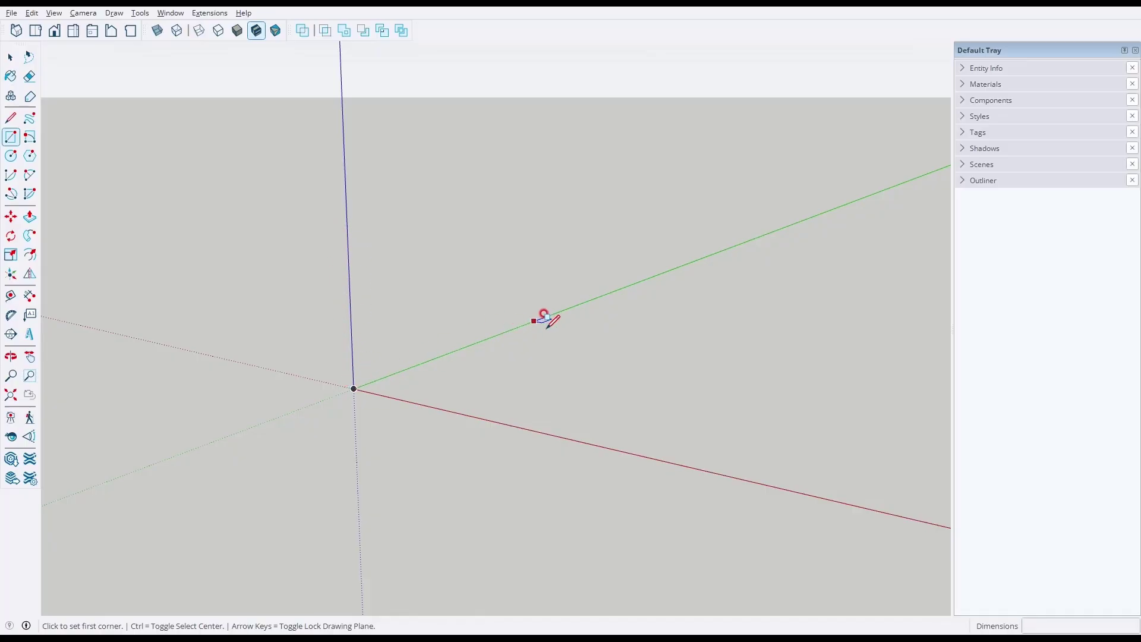
left_click(354, 389)
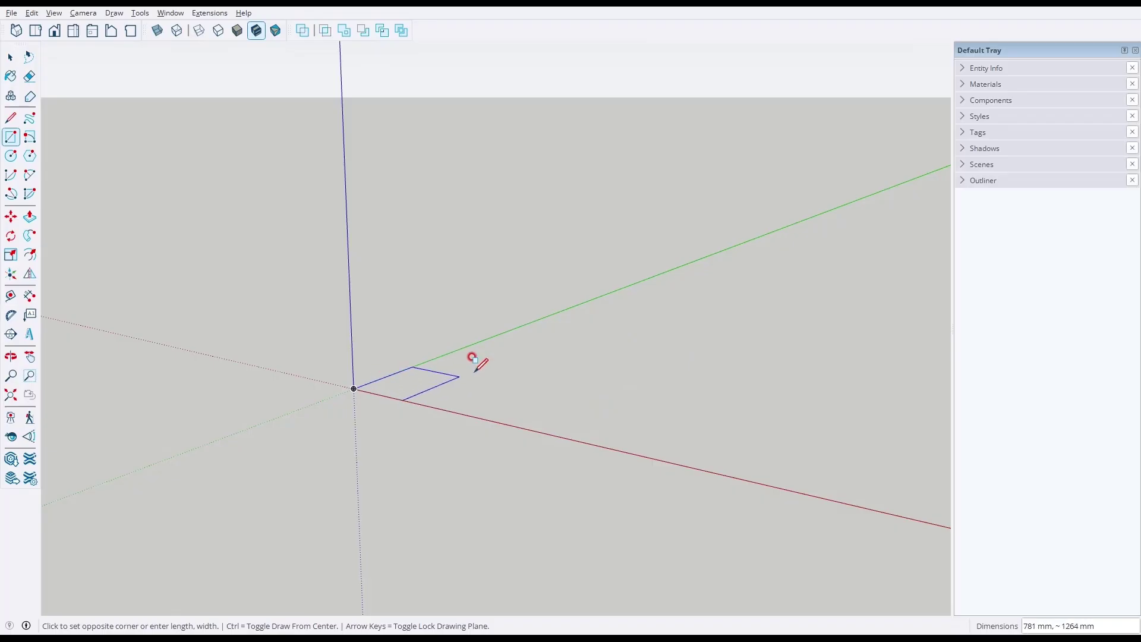
left_click(758, 325)
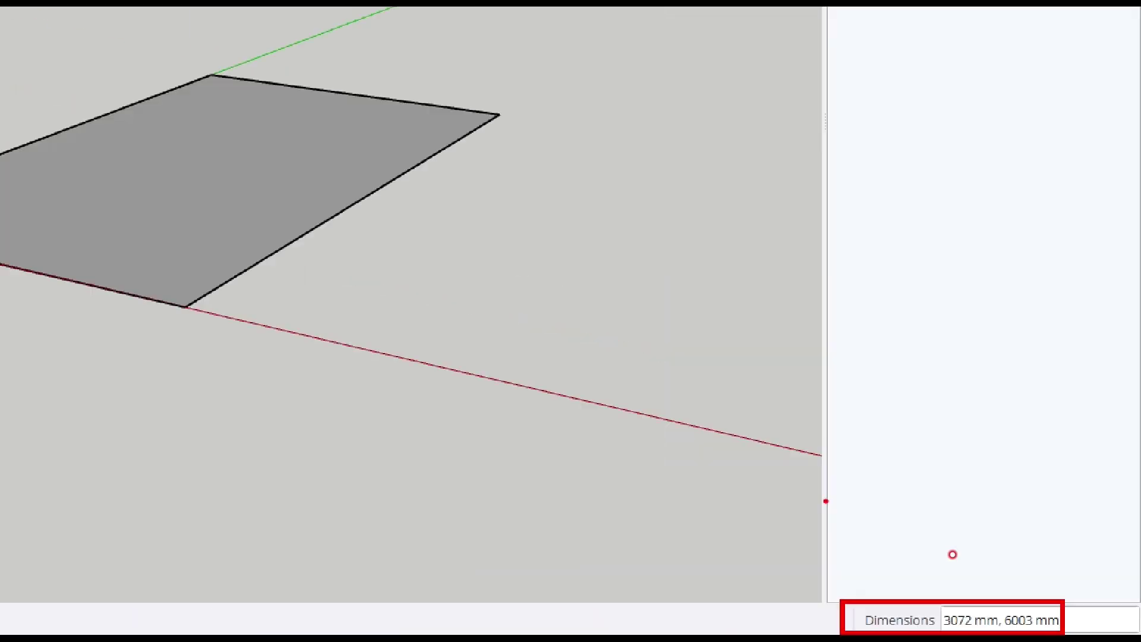
Delete the rectangle and try starting a new one from its center at the origin.
key("ctrl+a")
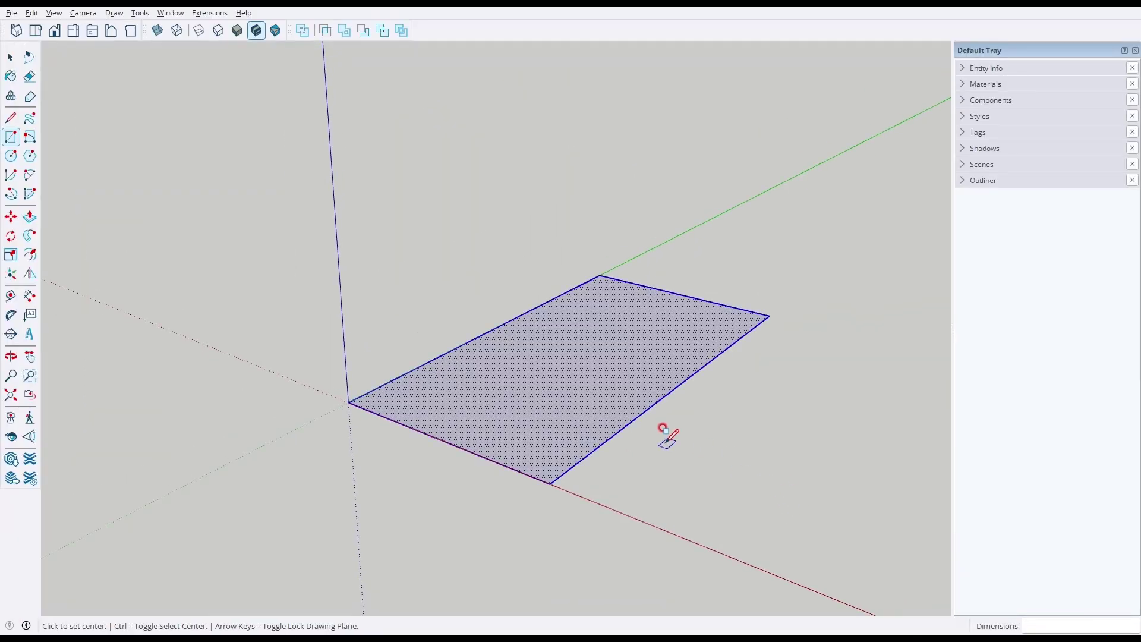
key("Delete")
left_click(350, 402)
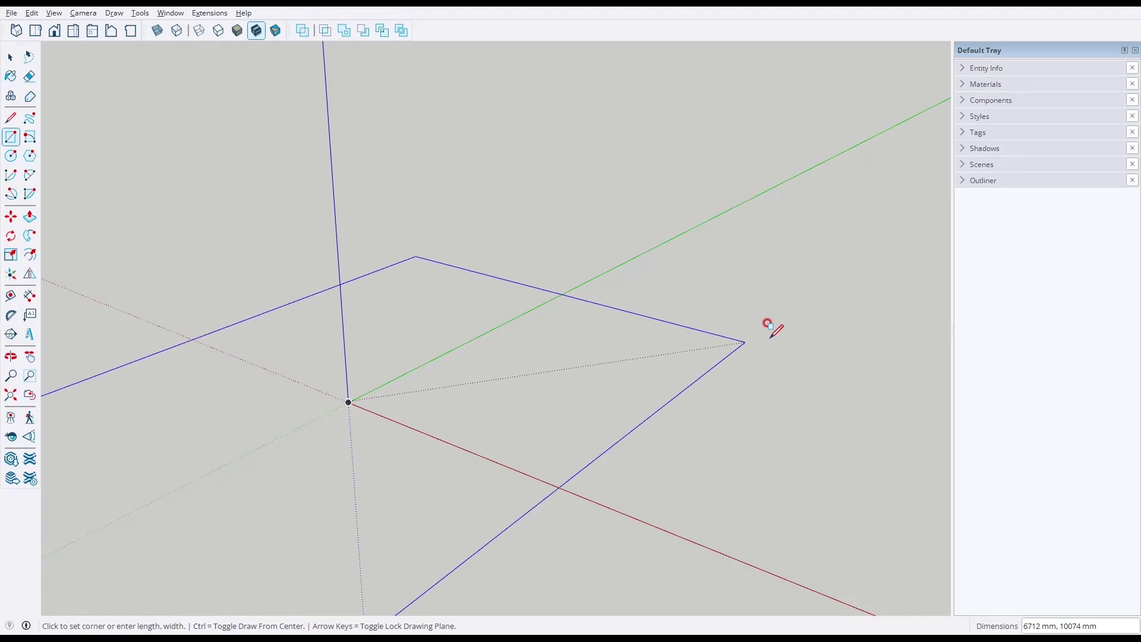
key("Escape")
key("ctrl")
Draw a rectangle with its first corner at the origin and size it to 500 by 500 mm.
left_click(349, 402)
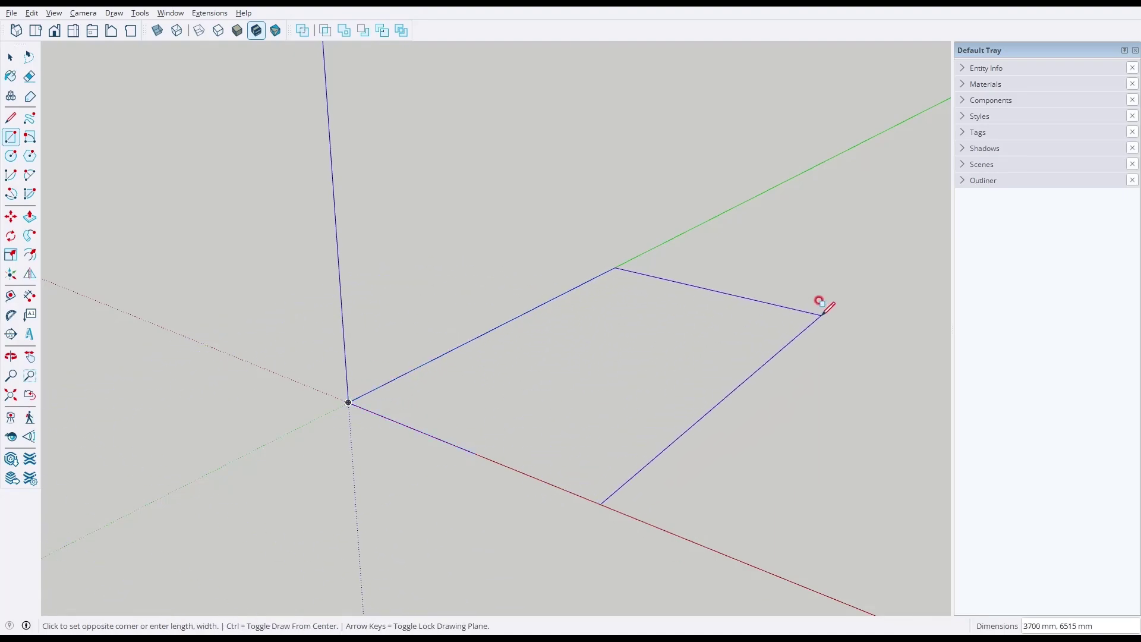
left_click(820, 315)
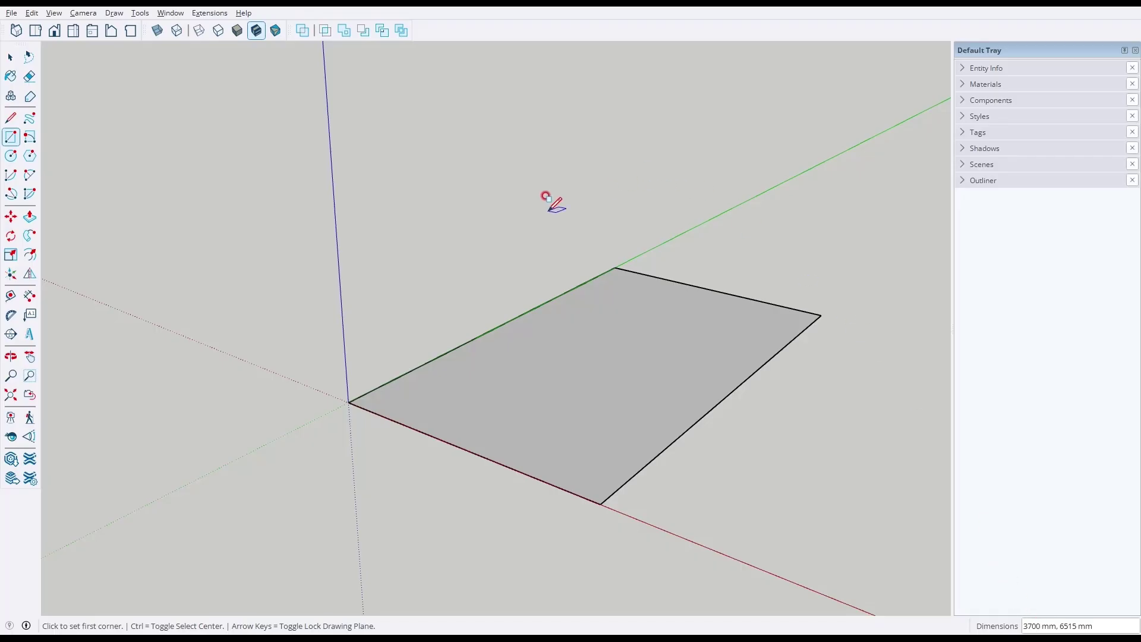
type("500,500")
Resize the square at the origin to 5000 by 5000 mm.
key("ctrl+z")
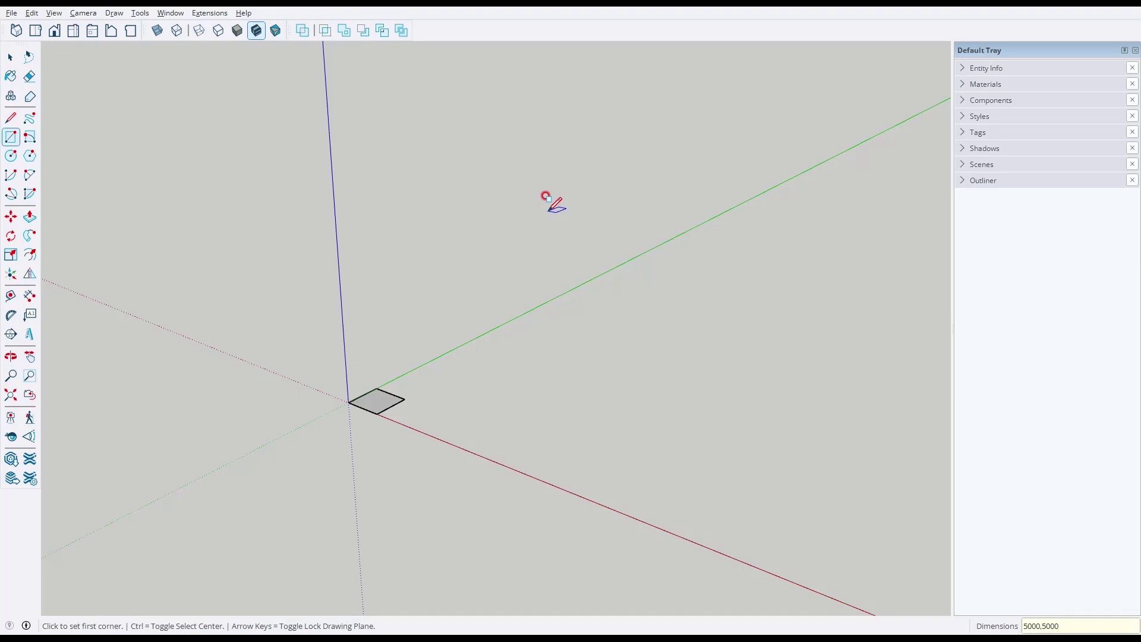
key("Return")
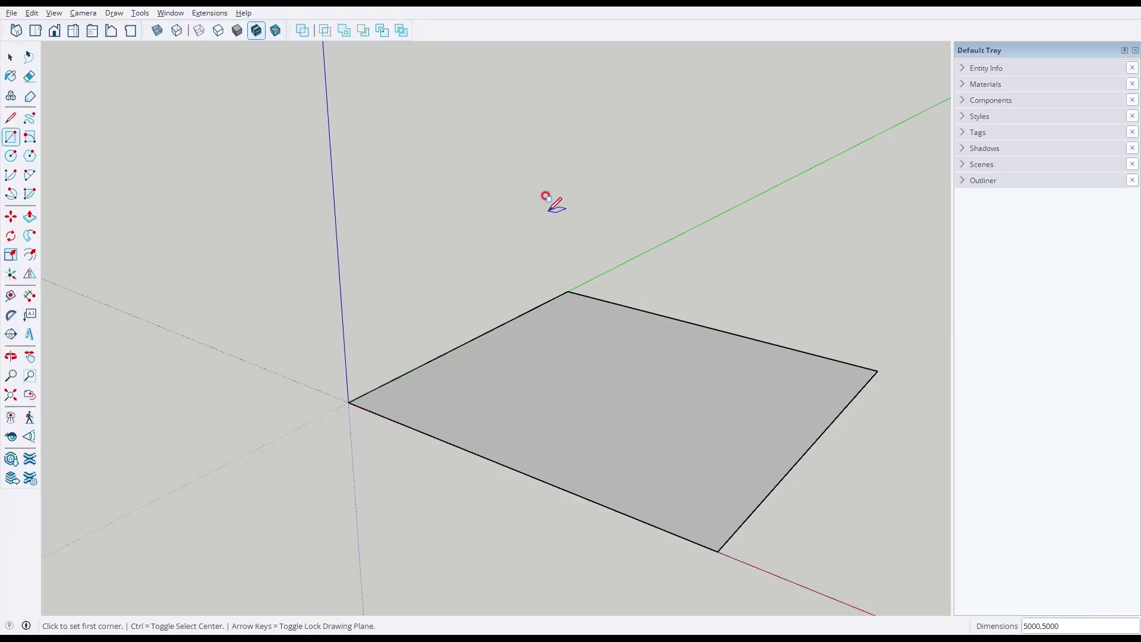
key("space")
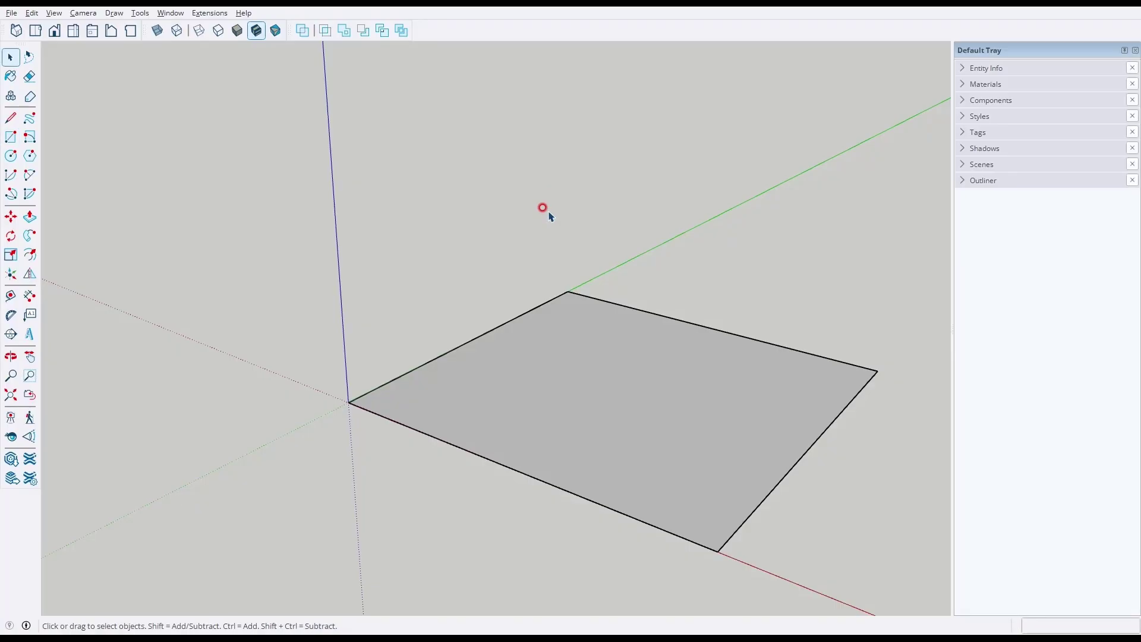
Draw a 500 by 500 mm square on the face of the large square.
key("r")
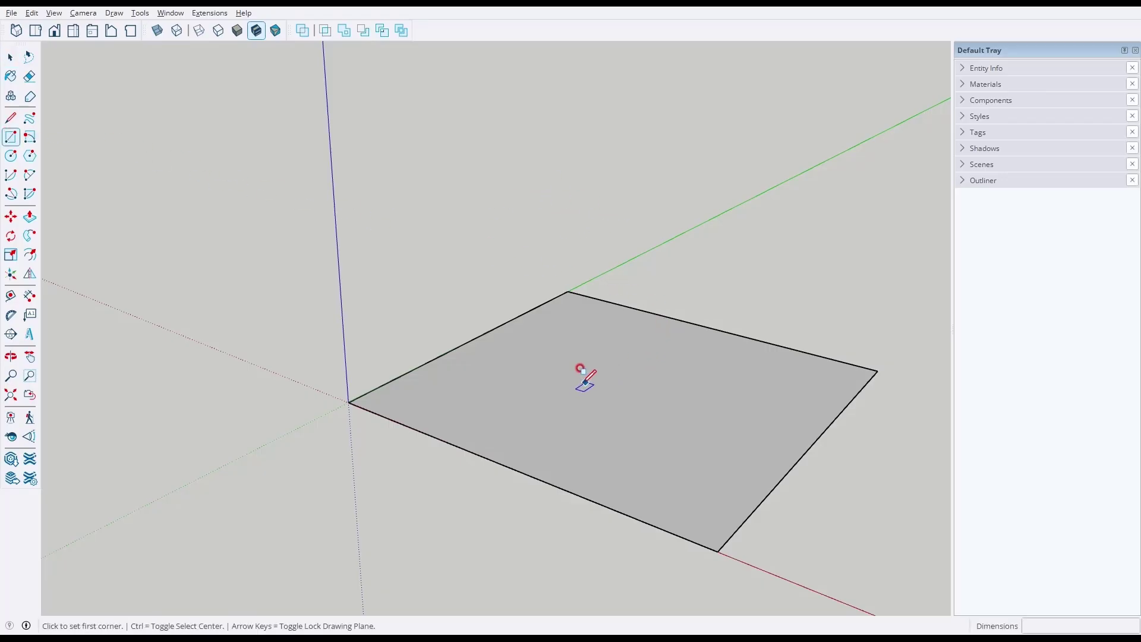
left_click(532, 420)
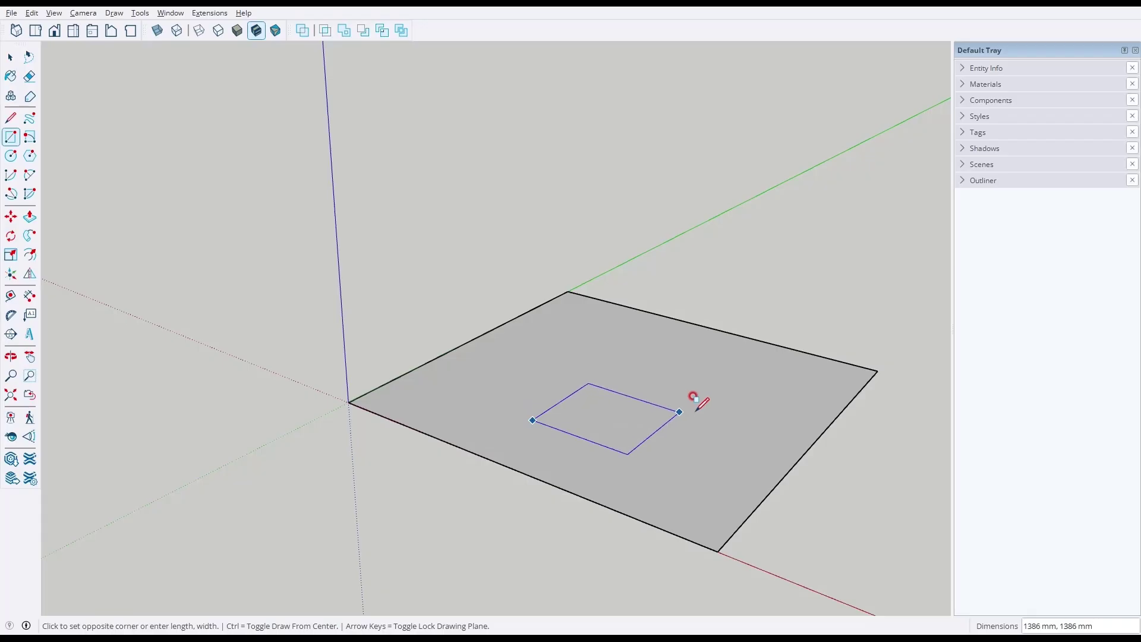
left_click(765, 402)
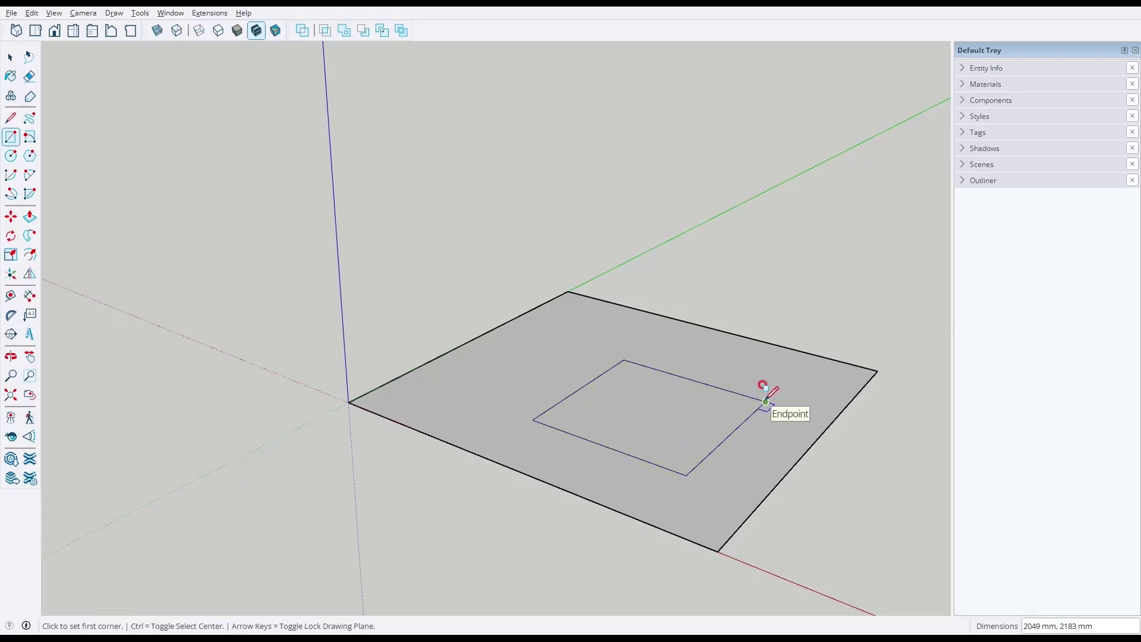
type("500,500")
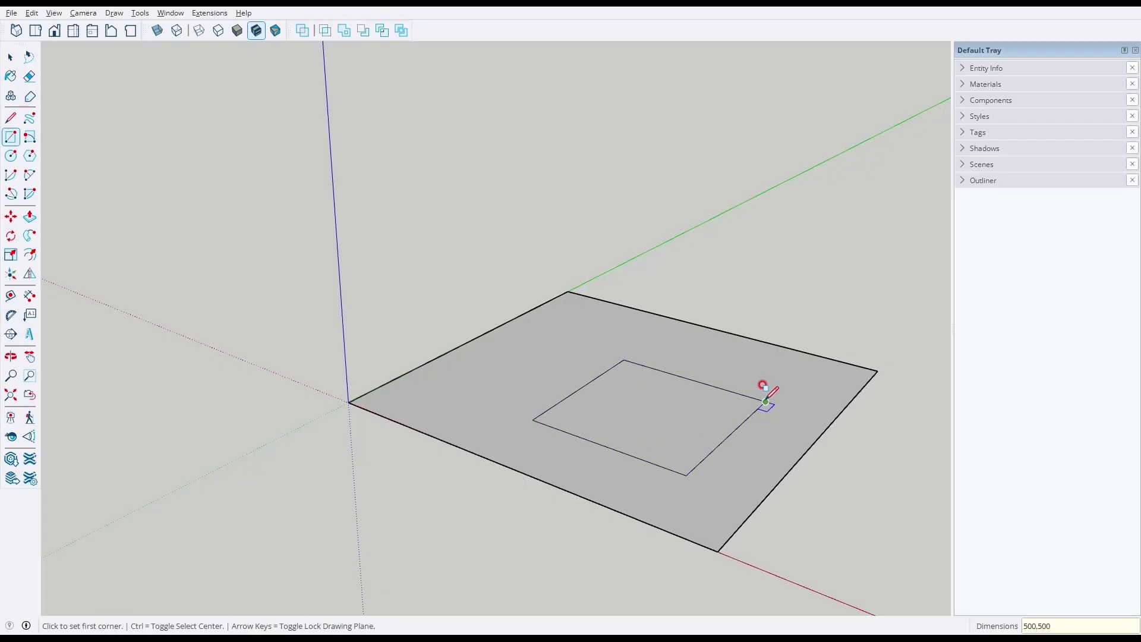
key("Return")
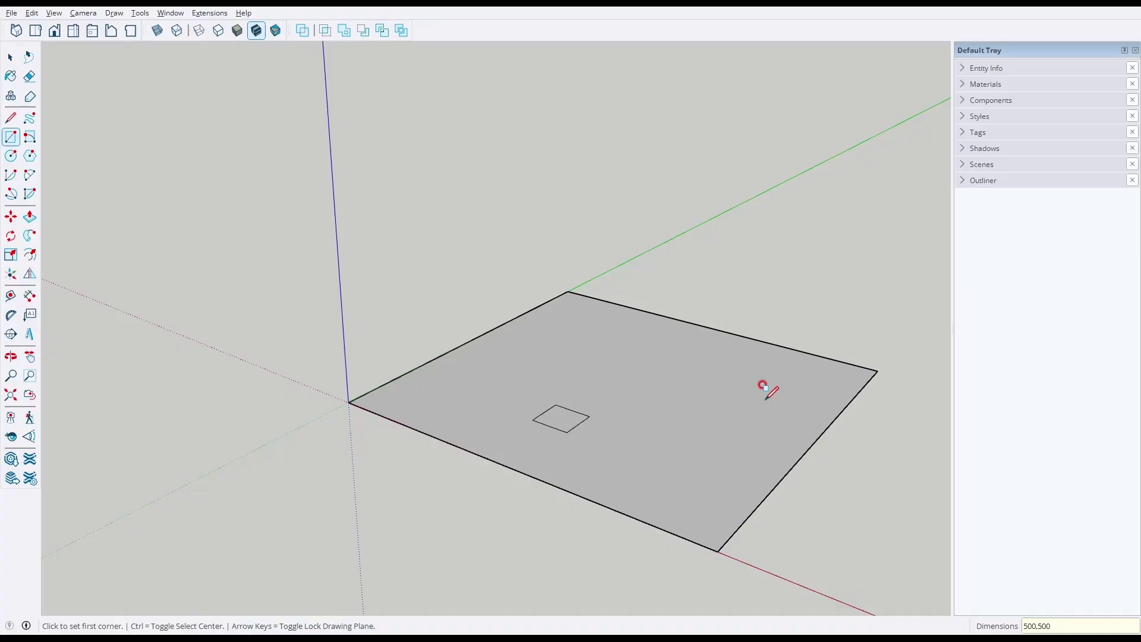
Delete the large square together with the small square drawn on it.
key("space")
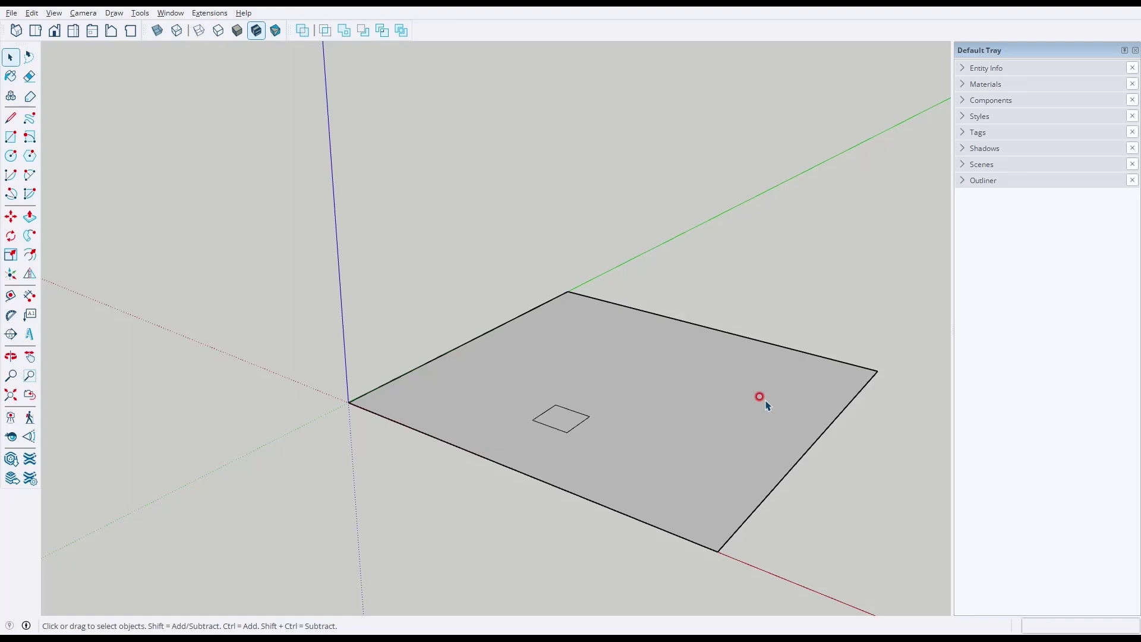
double_click(759, 396)
key("Delete")
Draw a rectangle with its first corner at the origin and set its size to 500 by 500 mm.
left_click(26, 192)
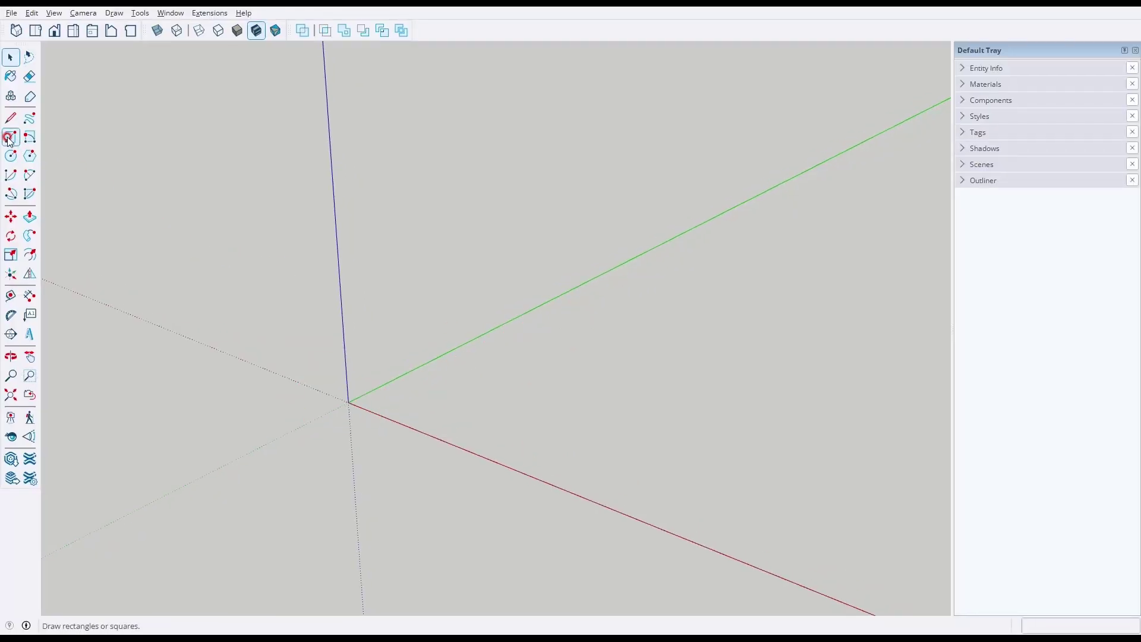
left_click(10, 138)
left_click(348, 402)
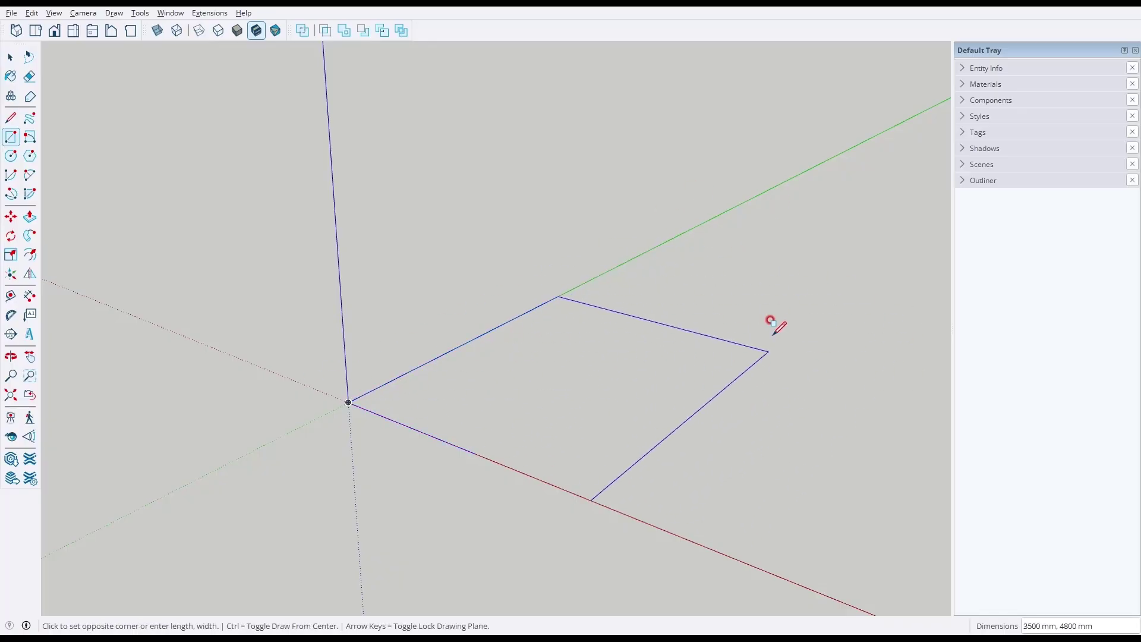
left_click(820, 286)
type("50")
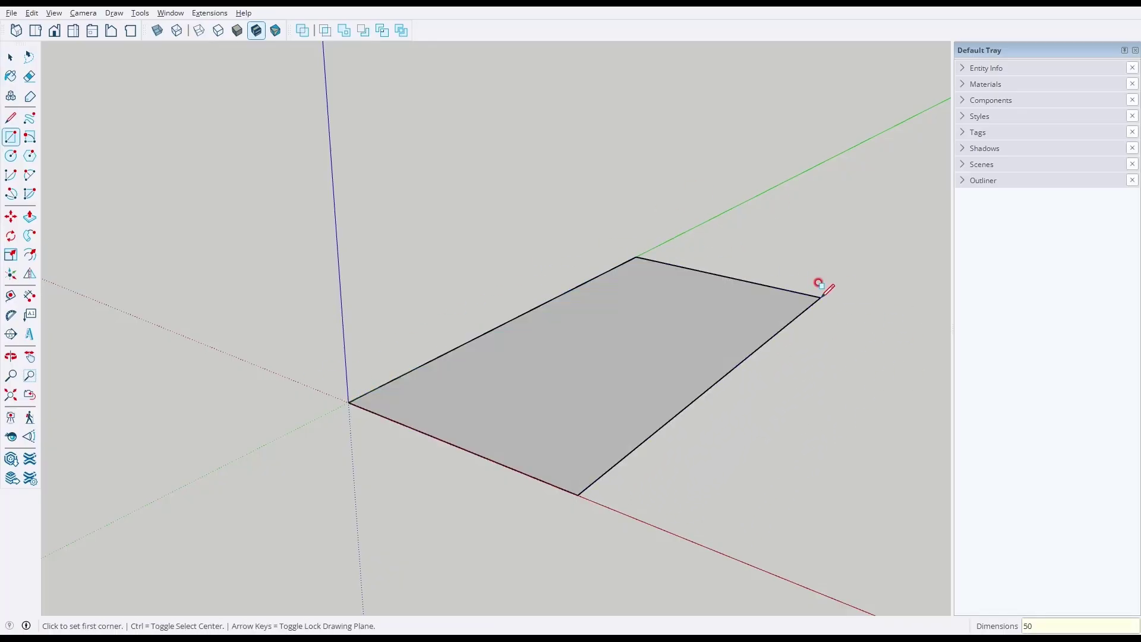
type("0,50")
key("Return")
key("space")
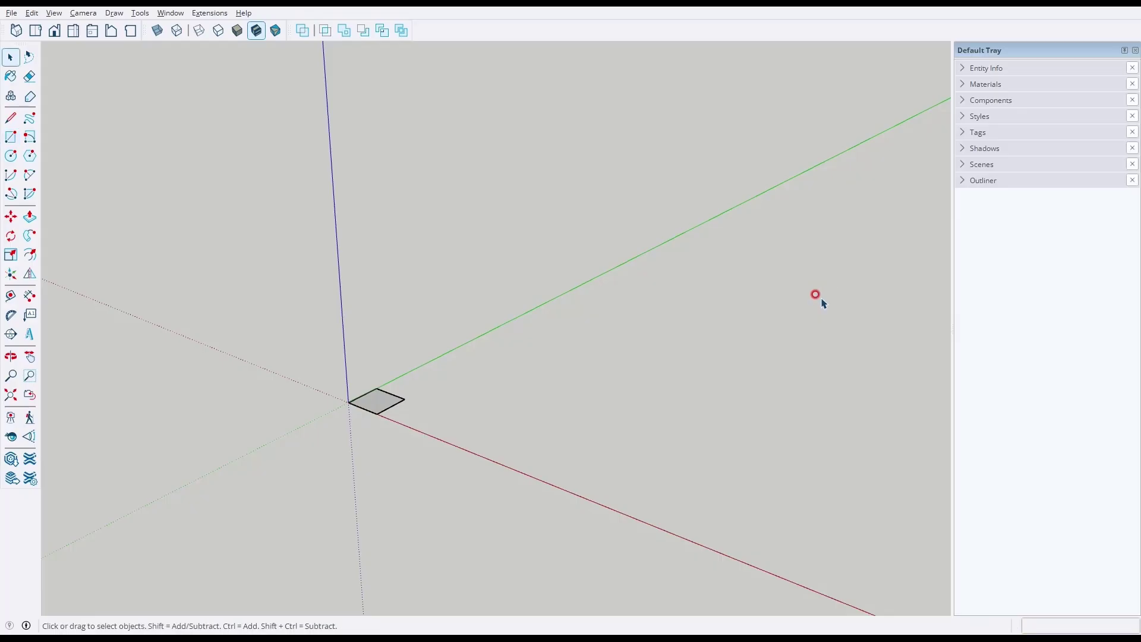
Zoom in and out on the square at the origin to examine it from different distances.
scroll(347, 378, "up", 5)
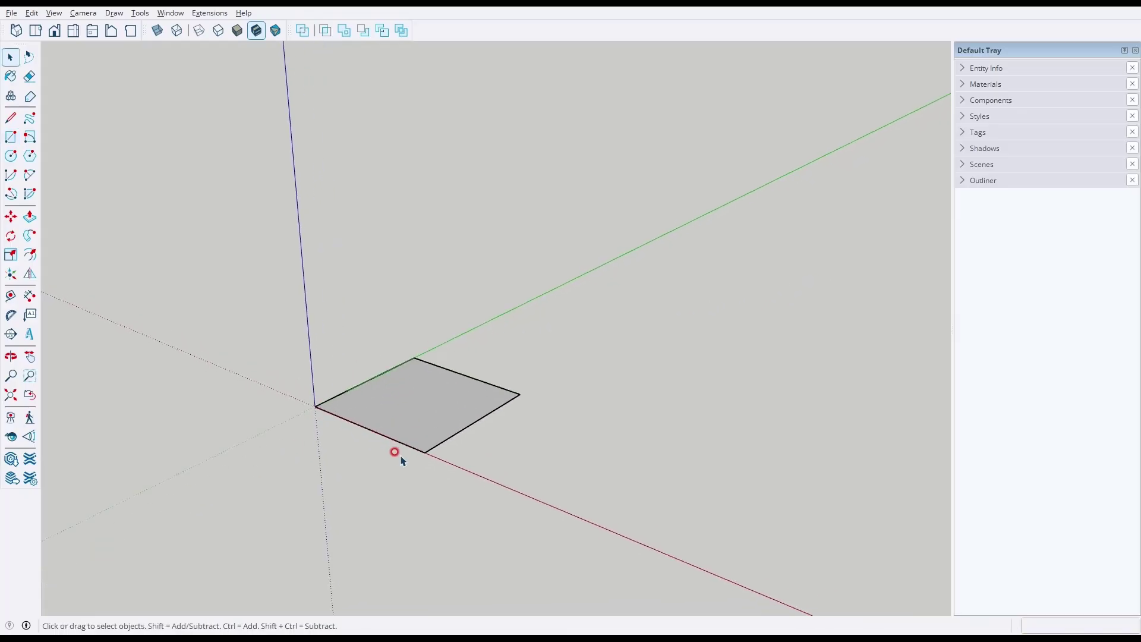
scroll(406, 433, "up", 3)
scroll(407, 430, "down", 4)
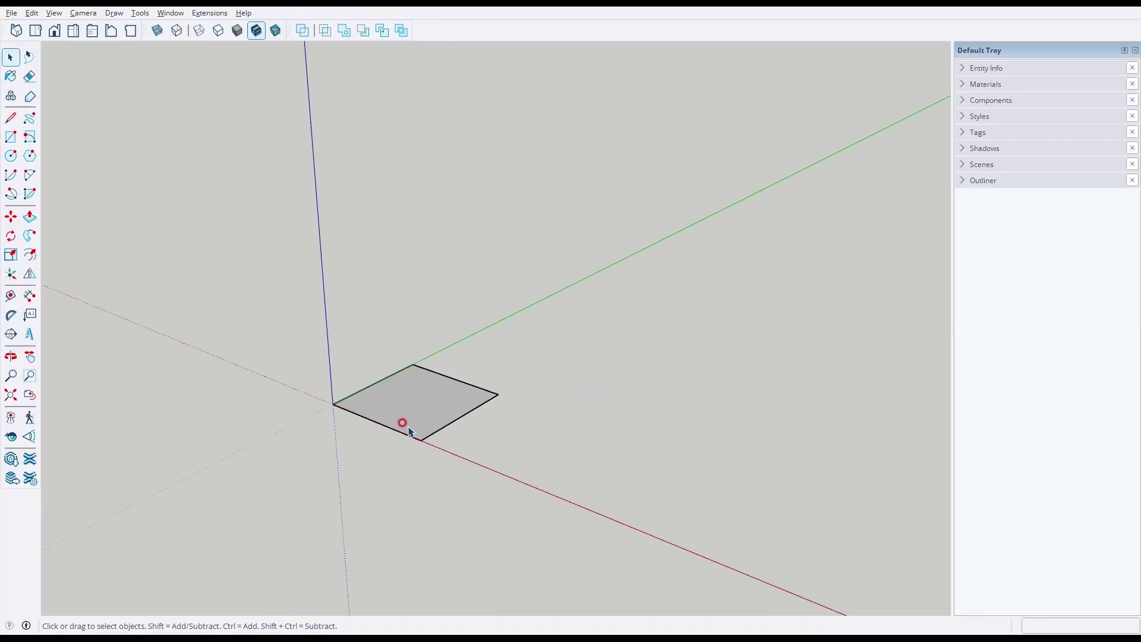
scroll(406, 429, "up", 3)
scroll(401, 429, "down", 1)
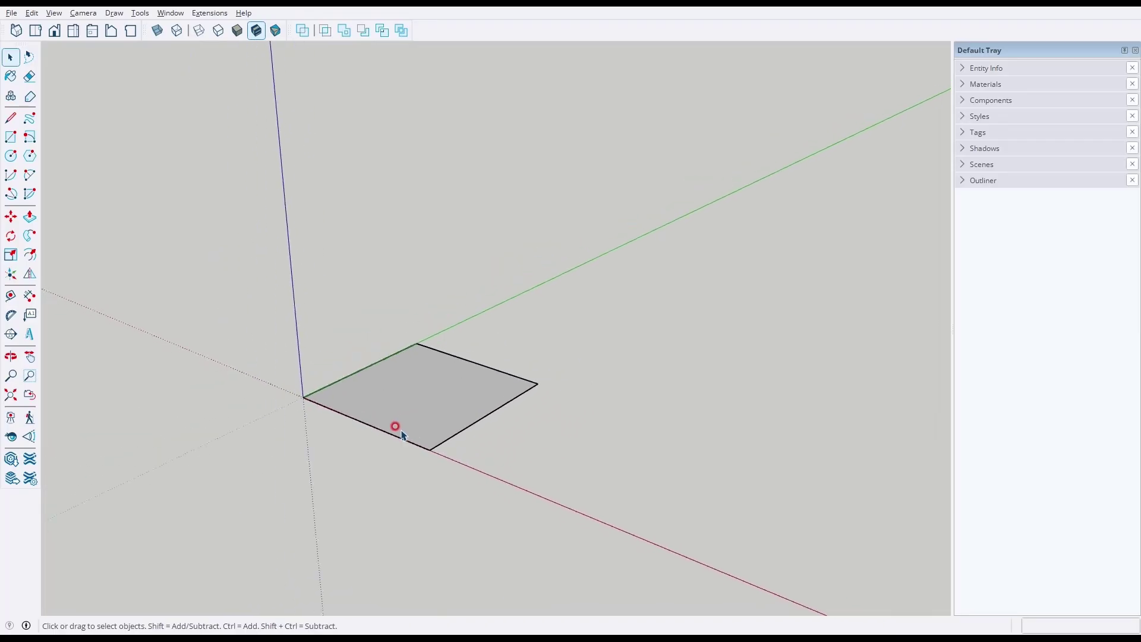
scroll(403, 431, "up", 1)
scroll(401, 430, "down", 3)
scroll(398, 428, "down", 2)
scroll(395, 429, "up", 3)
scroll(395, 429, "down", 3)
scroll(397, 433, "up", 3)
scroll(397, 433, "down", 2)
scroll(397, 430, "up", 2)
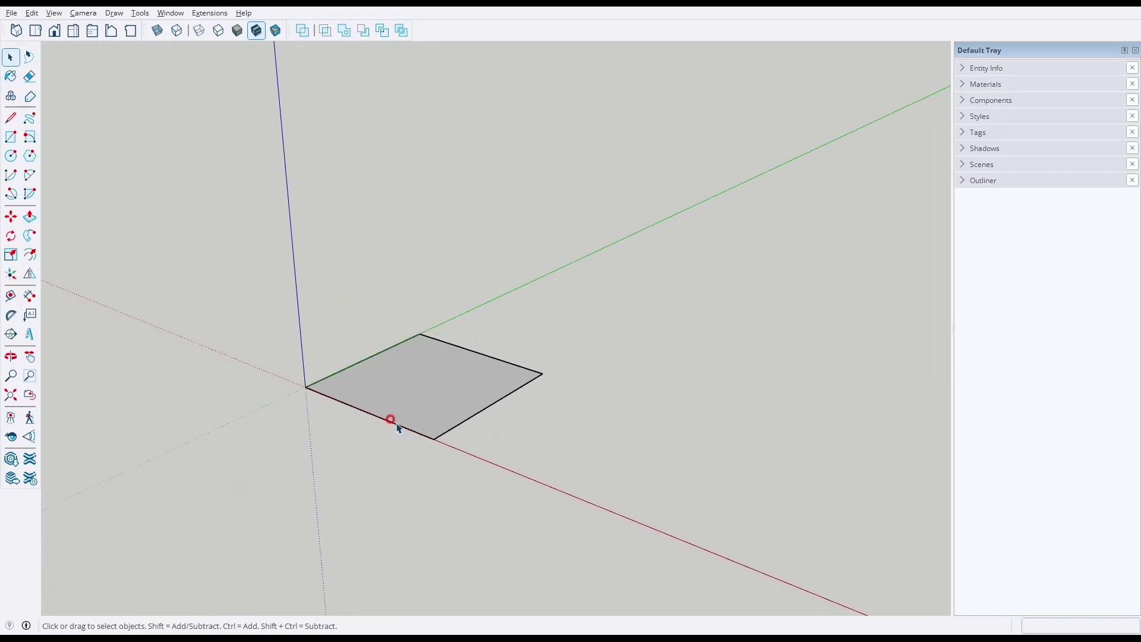
scroll(398, 426, "up", 2)
scroll(398, 427, "down", 3)
scroll(398, 426, "up", 4)
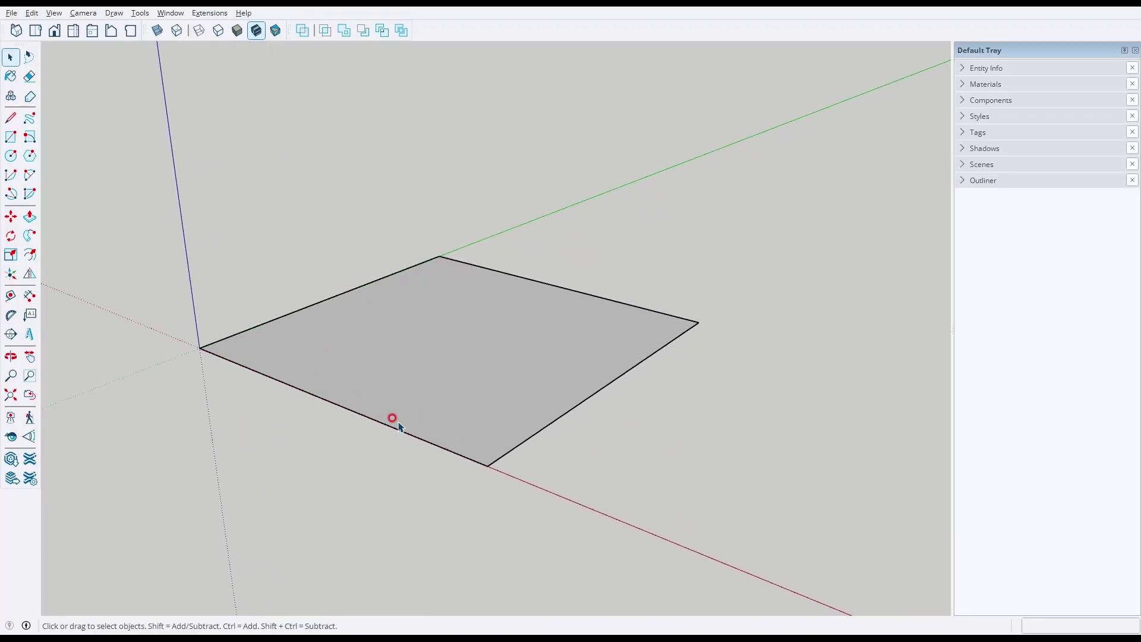
Draw a second rectangle from beyond the square's far corner to a point inside its face, so the two overlap.
left_click(17, 141)
left_click(764, 285)
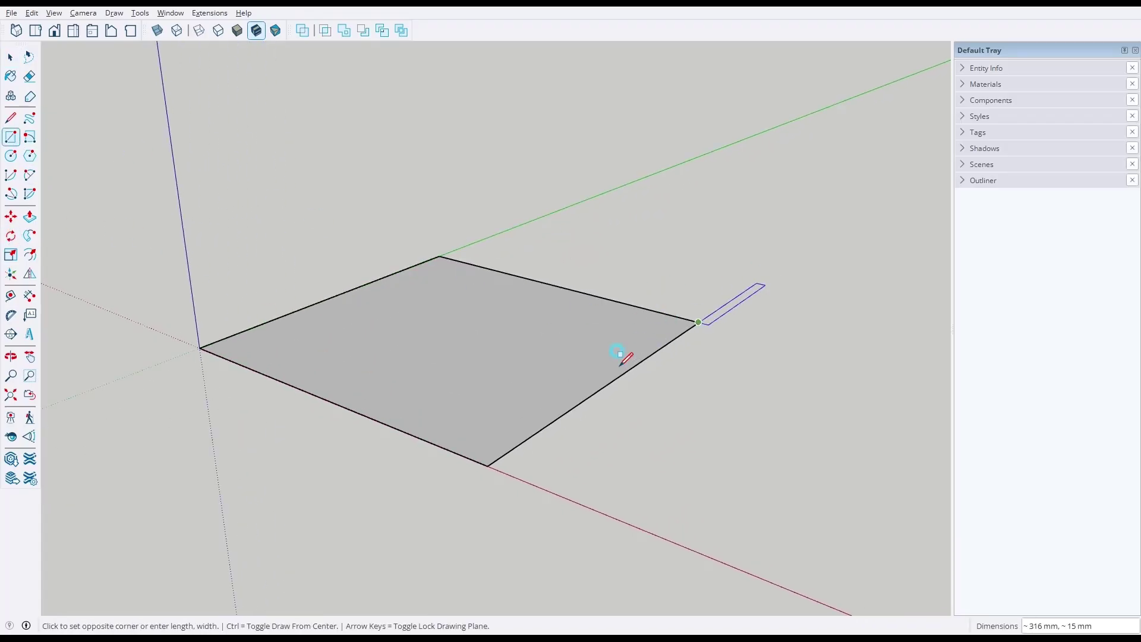
left_click(476, 346)
Examine the two overlapping rectangles from different distances and from a steeper overhead angle.
scroll(474, 347, "down", 3)
scroll(479, 348, "up", 4)
scroll(484, 351, "down", 4)
scroll(488, 352, "up", 4)
scroll(492, 356, "down", 4)
scroll(492, 357, "down", 1)
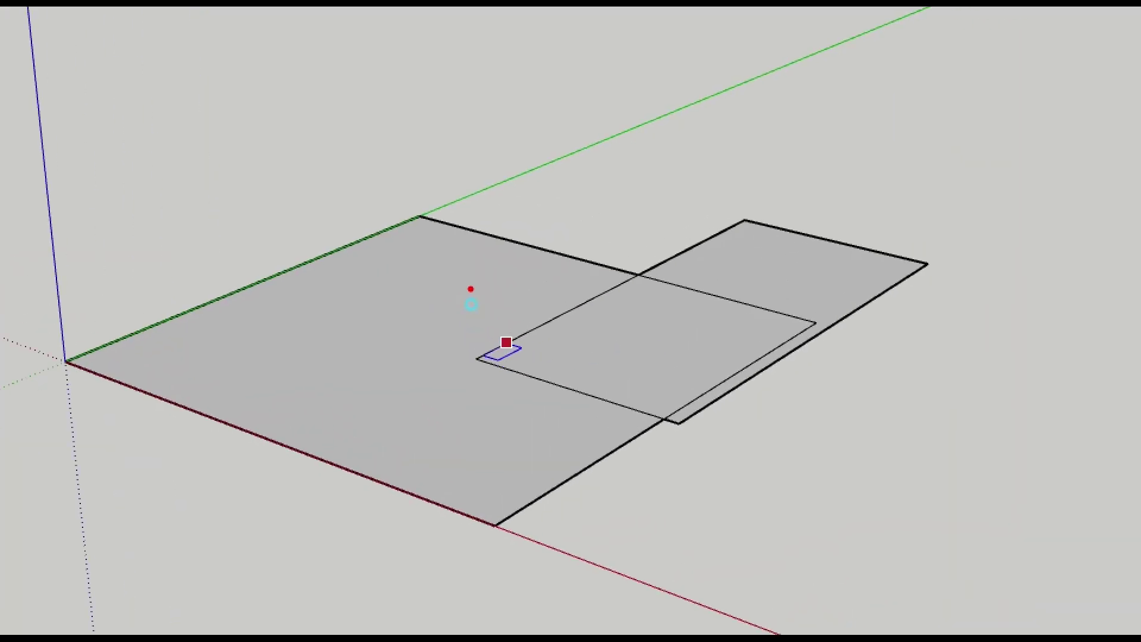
left_click_drag(457, 267, 486, 268)
mouse_move(597, 286)
left_mouse_down()
mouse_move(637, 281)
mouse_move(653, 232)
left_mouse_up()
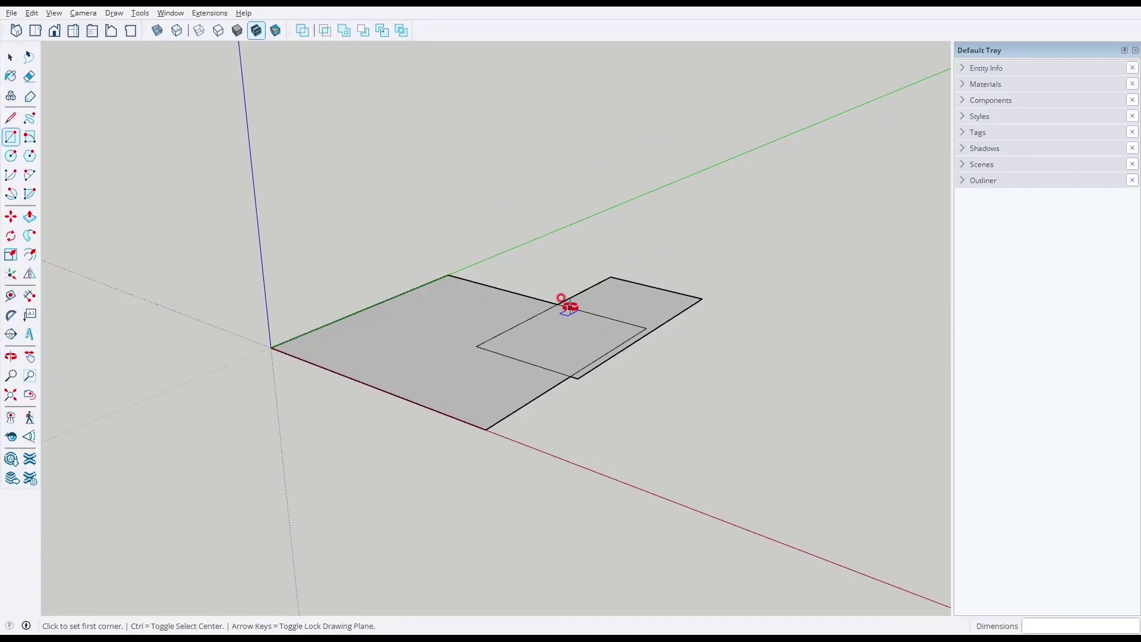
middle_click_drag(565, 301, 556, 392)
left_click_drag(556, 393, 538, 444)
mouse_move(541, 447)
middle_mouse_down()
mouse_move(529, 415)
mouse_move(543, 374)
middle_mouse_up()
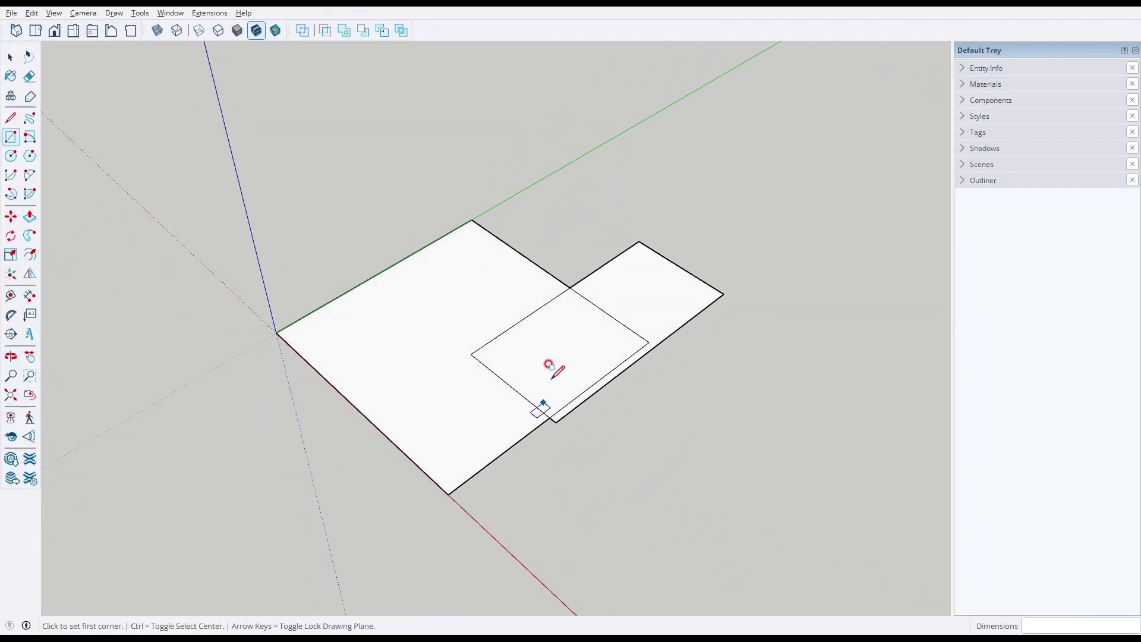
Delete a piece of the geometry where the two rectangles overlap and undo the deletion.
key("space")
left_click(600, 311)
key("Delete")
key("ctrl+z")
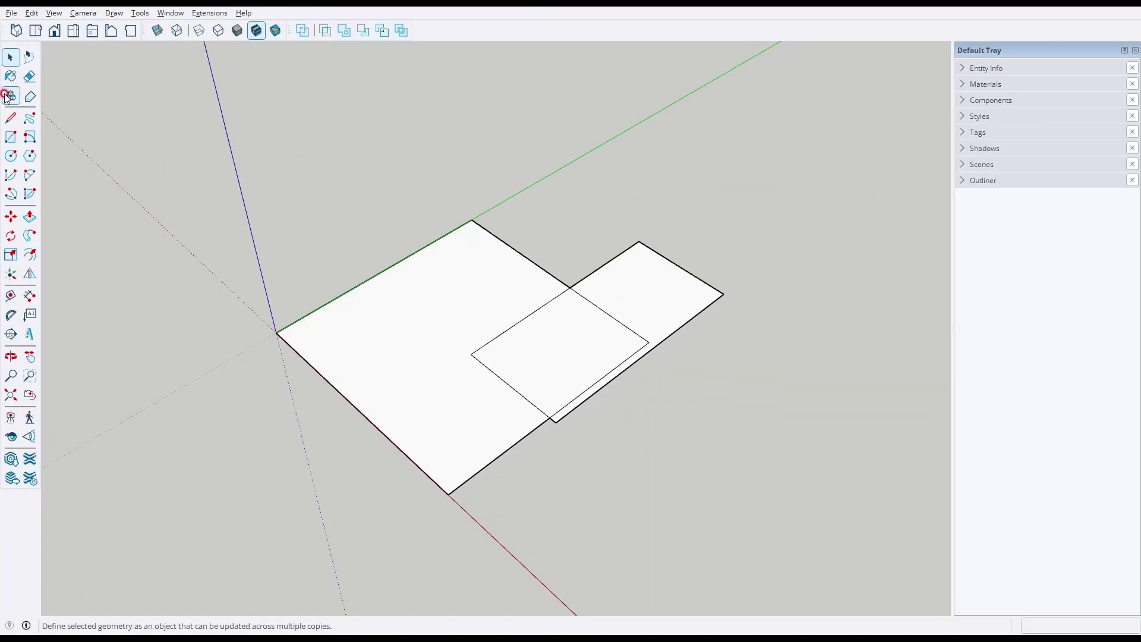
Erase the four inner edges where the two rectangles overlap to merge them into a single face.
left_click(29, 76)
mouse_move(636, 283)
left_mouse_down()
mouse_move(652, 266)
mouse_move(641, 275)
left_mouse_up()
mouse_move(529, 285)
left_mouse_down()
mouse_move(568, 311)
mouse_move(531, 278)
left_mouse_up()
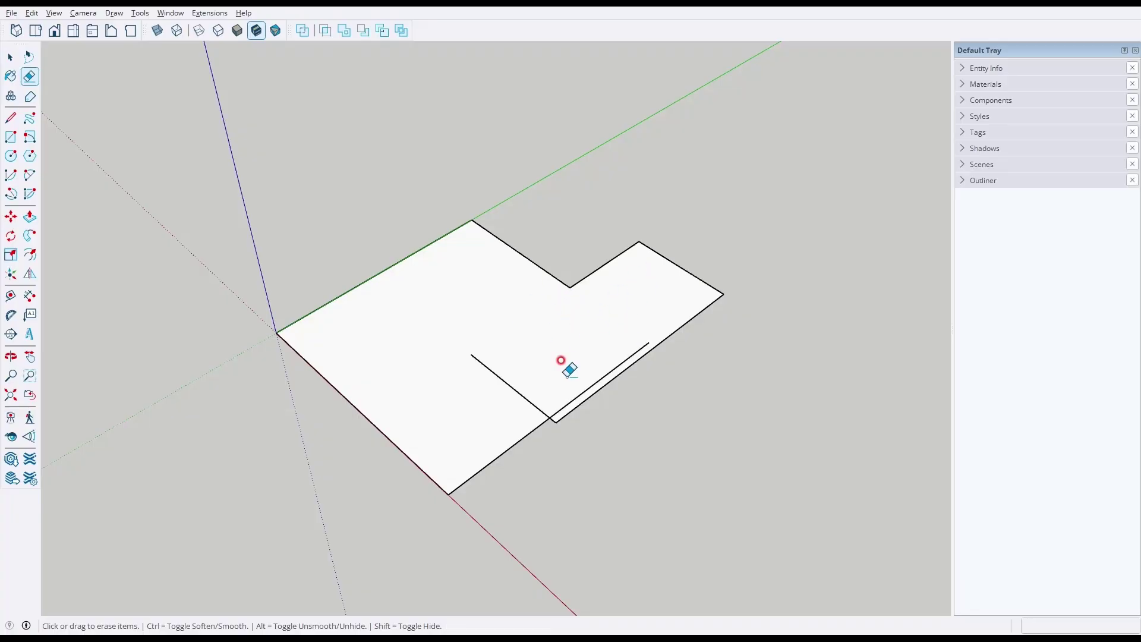
left_click_drag(514, 352, 543, 328)
left_click_drag(571, 376, 588, 378)
key("space")
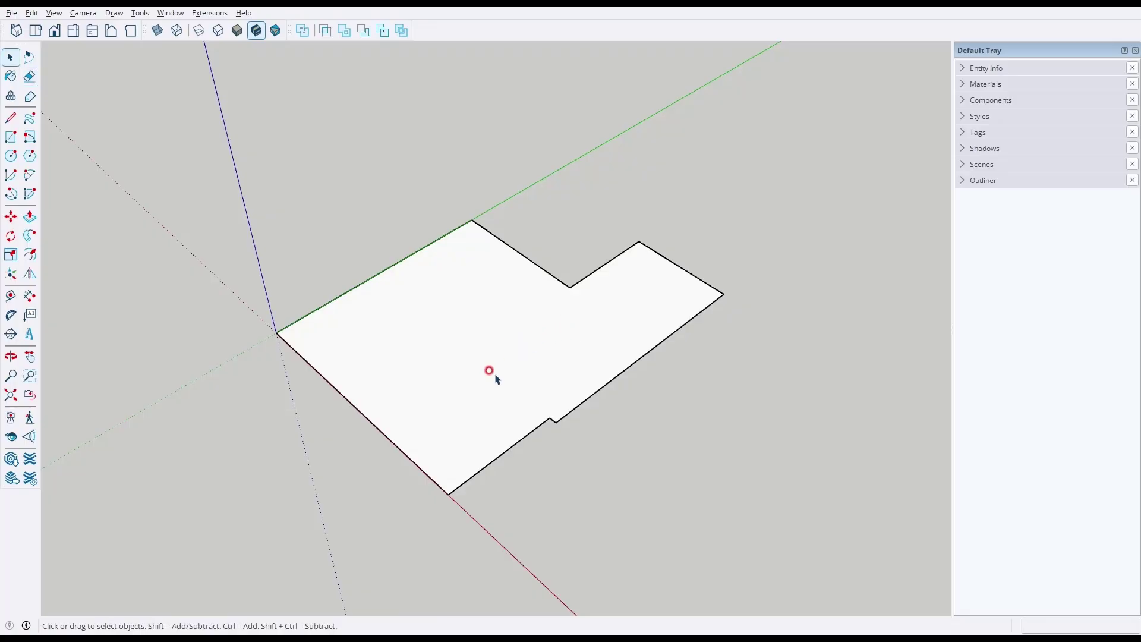
Draw a rectangle of about 306 by 180 mm overlapping the merged face's far corner on the green axis.
middle_click_drag(413, 408, 440, 410)
left_click(29, 136)
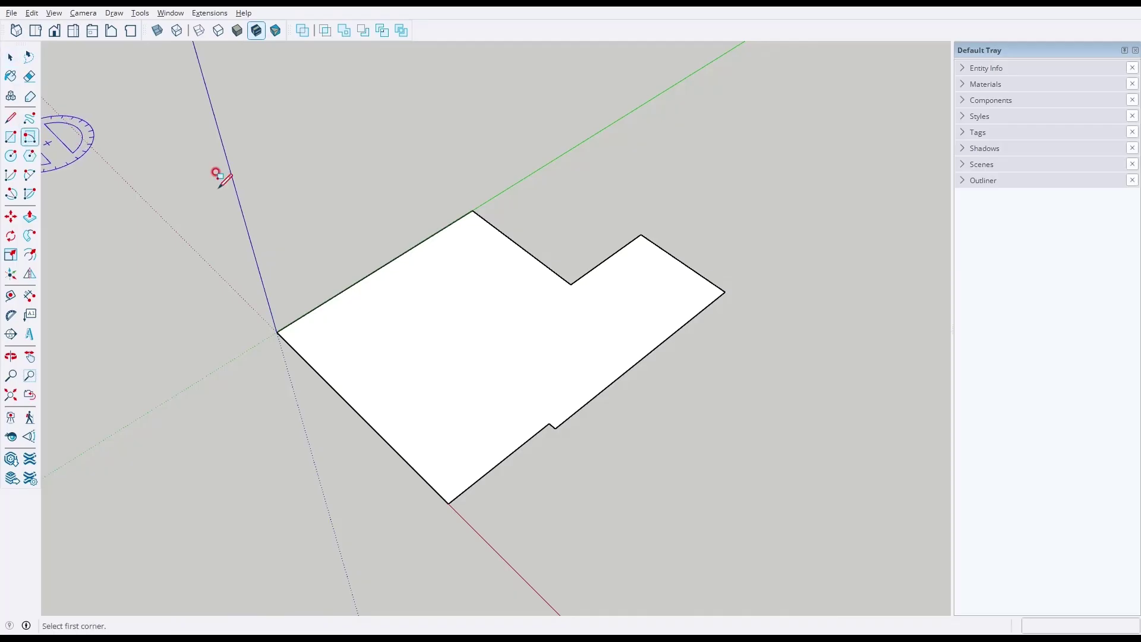
left_click(10, 137)
left_click(429, 196)
left_click(588, 229)
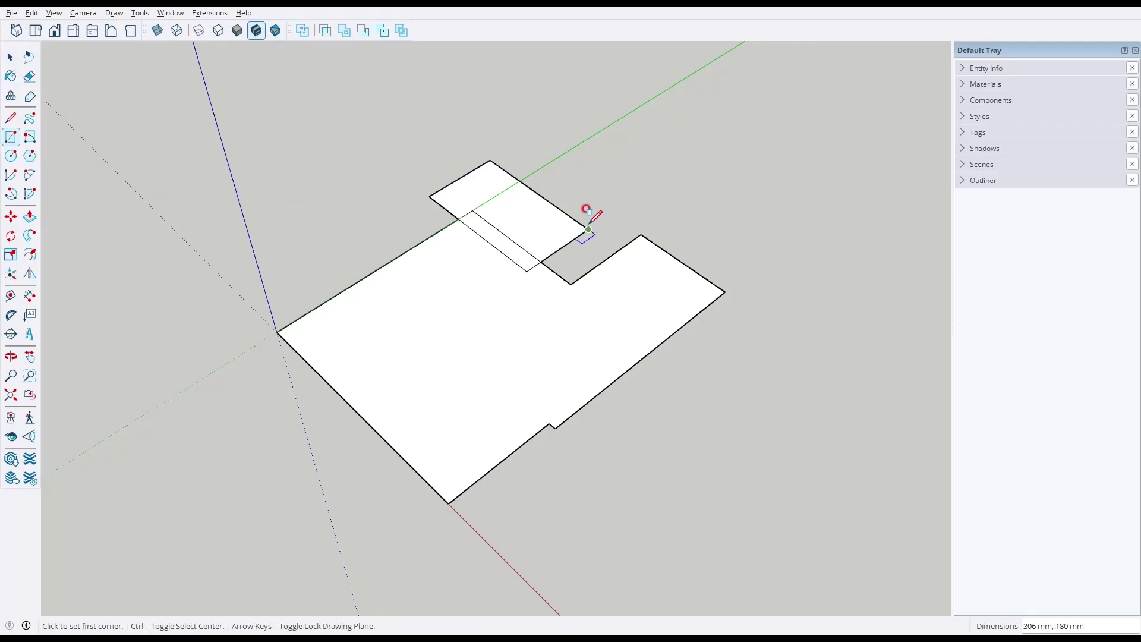
Erase the new rectangle's inner dividing edges so that it merges with the main face.
key("space")
key("e")
mouse_move(505, 196)
left_mouse_down()
mouse_move(473, 185)
mouse_move(466, 197)
mouse_move(482, 236)
mouse_move(528, 257)
left_mouse_up()
key("space")
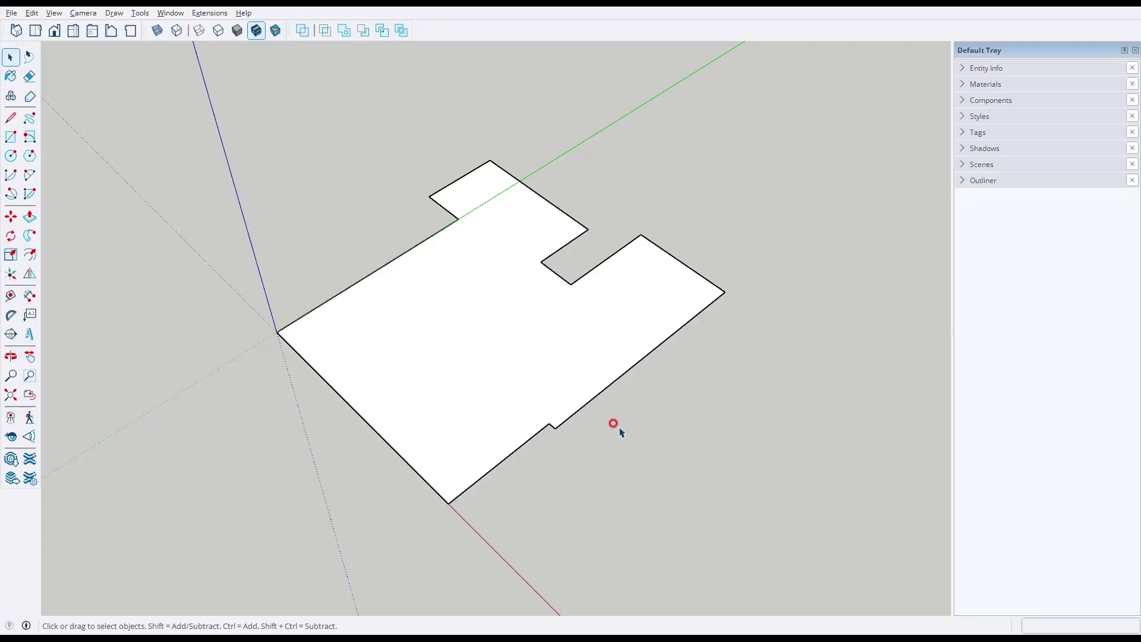
Draw two more rectangles extending past the green-axis side and a square of about 121 by 121 mm inside the face.
left_click(10, 137)
left_click(290, 236)
left_click(489, 329)
left_click(501, 264)
left_click(679, 82)
left_click(537, 329)
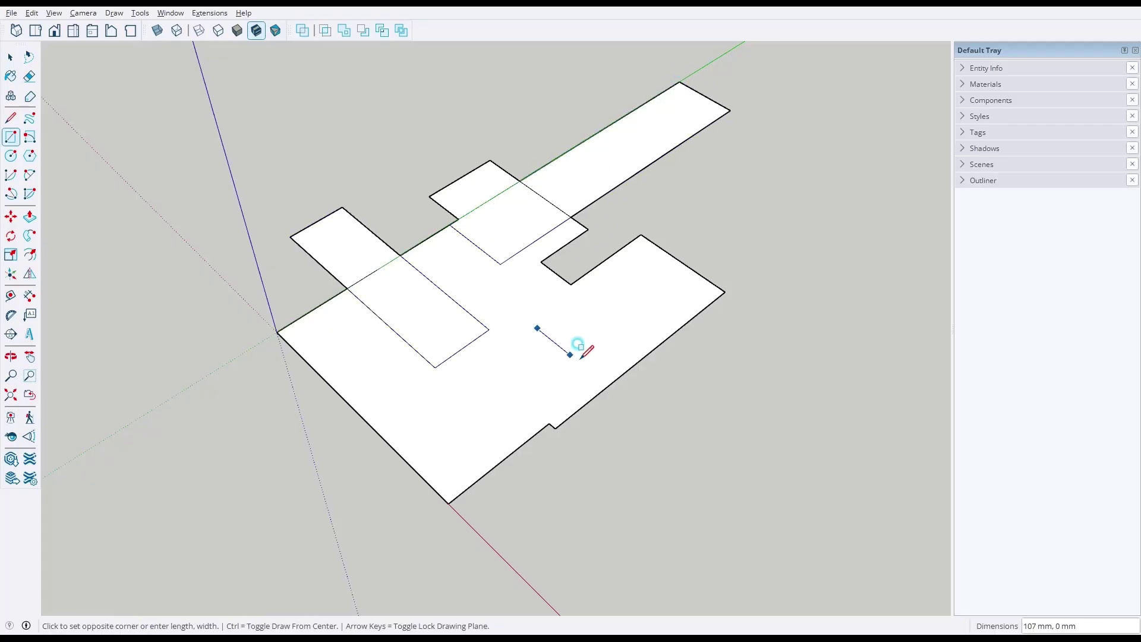
left_click(626, 330)
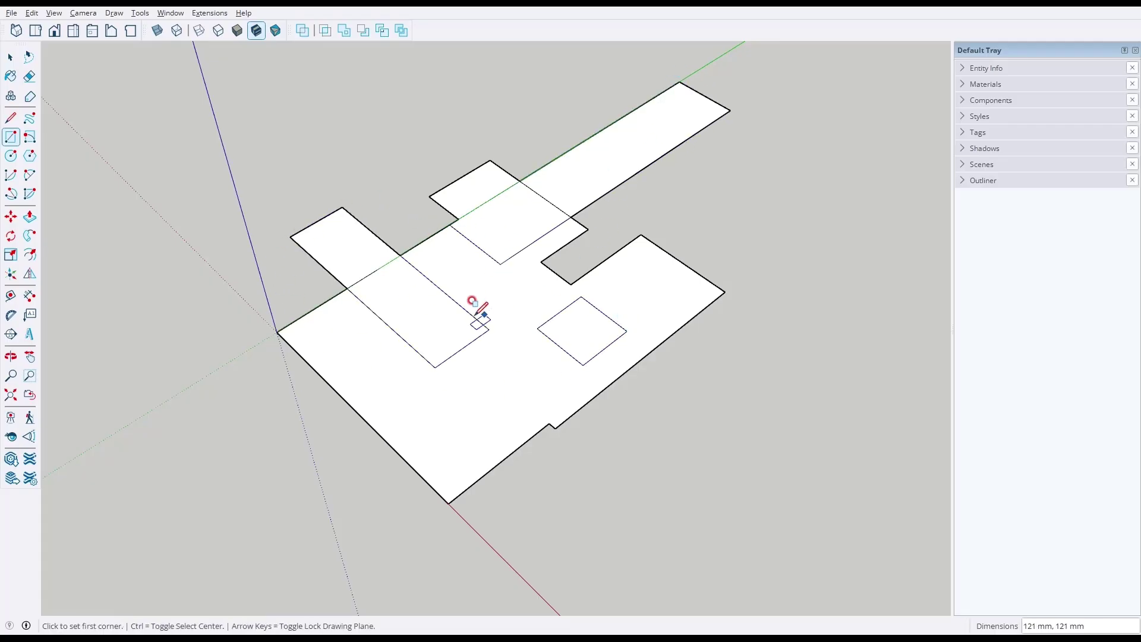
Erase the inner edges of the overlapping rectangle nearest the origin and delete the face of the small inner square.
key("e")
mouse_move(404, 234)
left_mouse_down()
mouse_move(377, 280)
mouse_move(424, 285)
mouse_move(466, 330)
mouse_move(541, 343)
left_mouse_up()
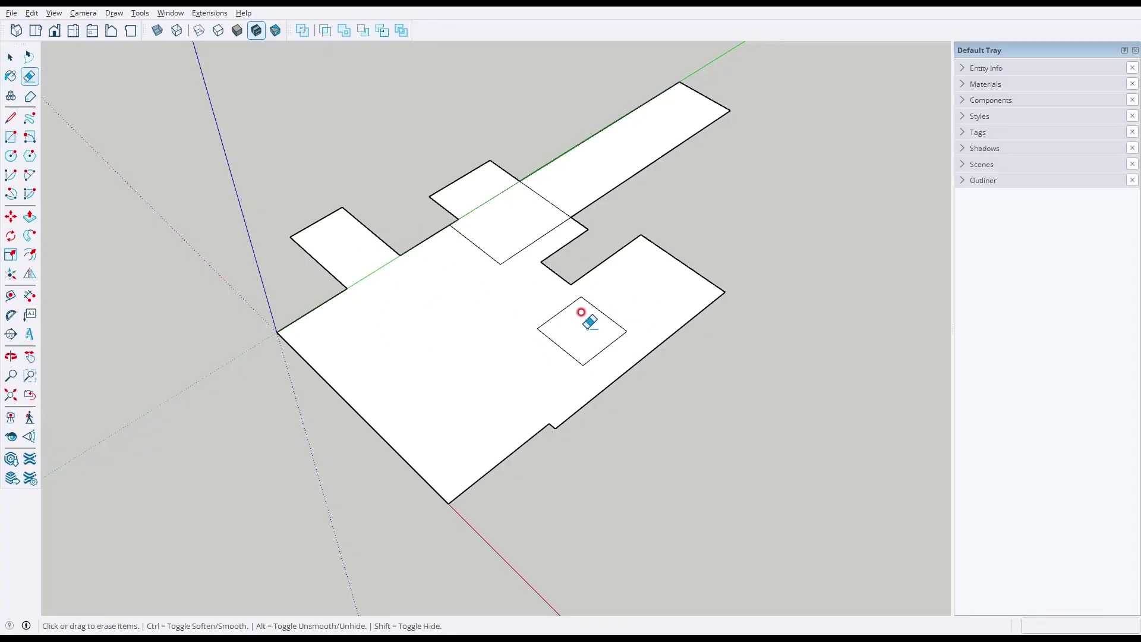
key("space")
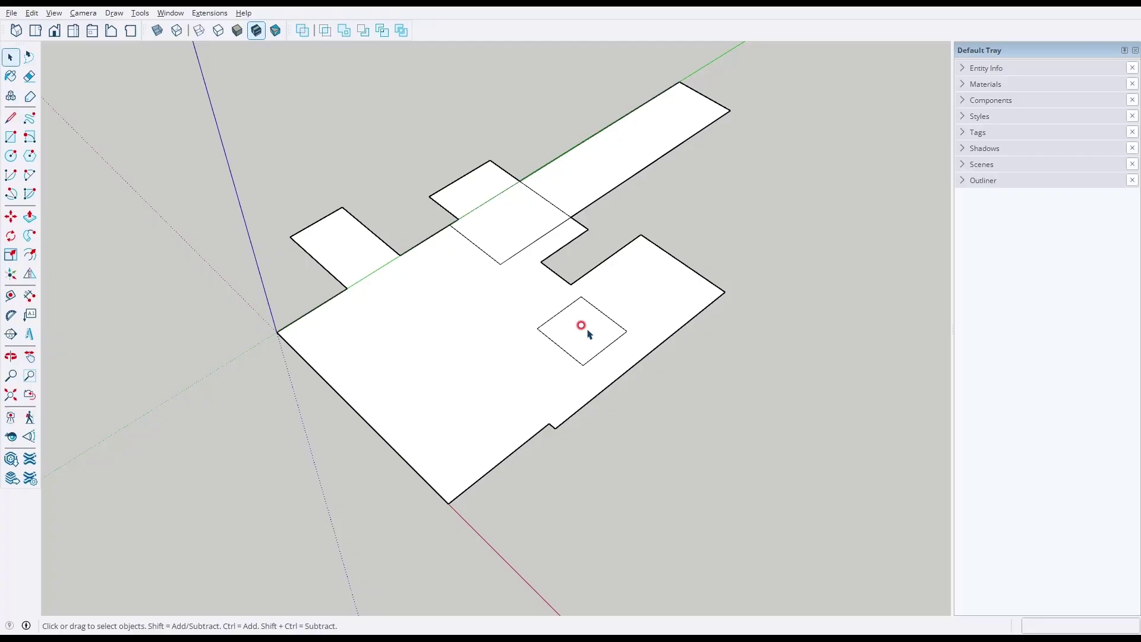
left_click(582, 326)
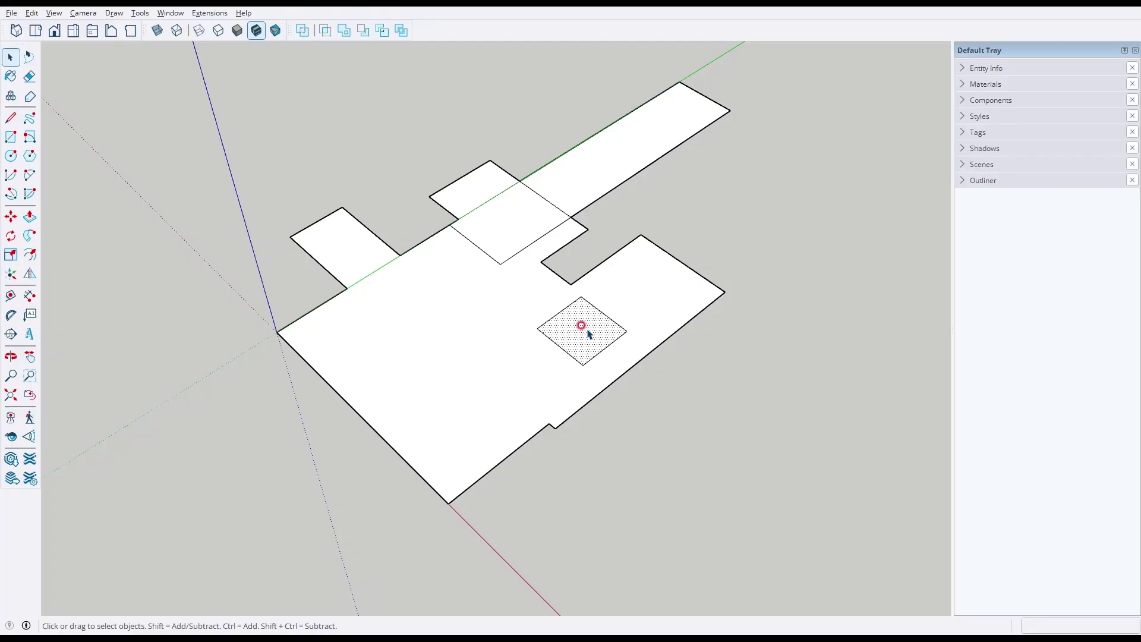
key("Delete")
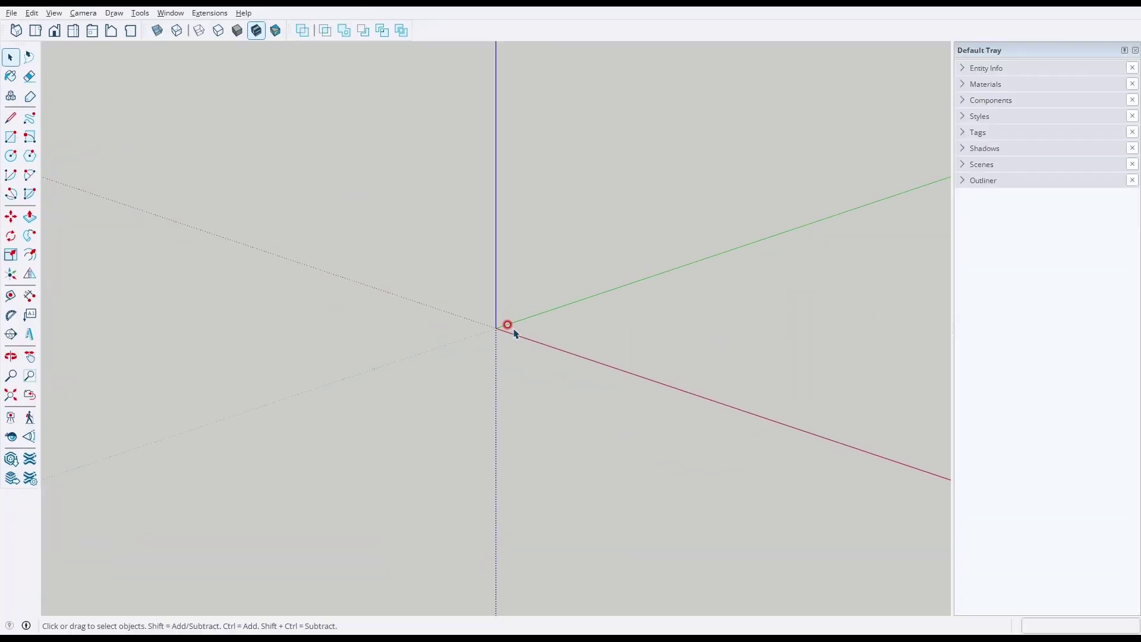
Draw a rectangle from the origin on the ground plane and delete it.
key("r")
left_click(496, 327)
left_click(872, 303)
middle_click_drag(576, 214, 597, 409)
key("space")
double_click(599, 387)
key("Delete")
Draw a 325 by 325 mm square from the origin, toggling drawing from the center on and off before placing its opposite corner.
key("r")
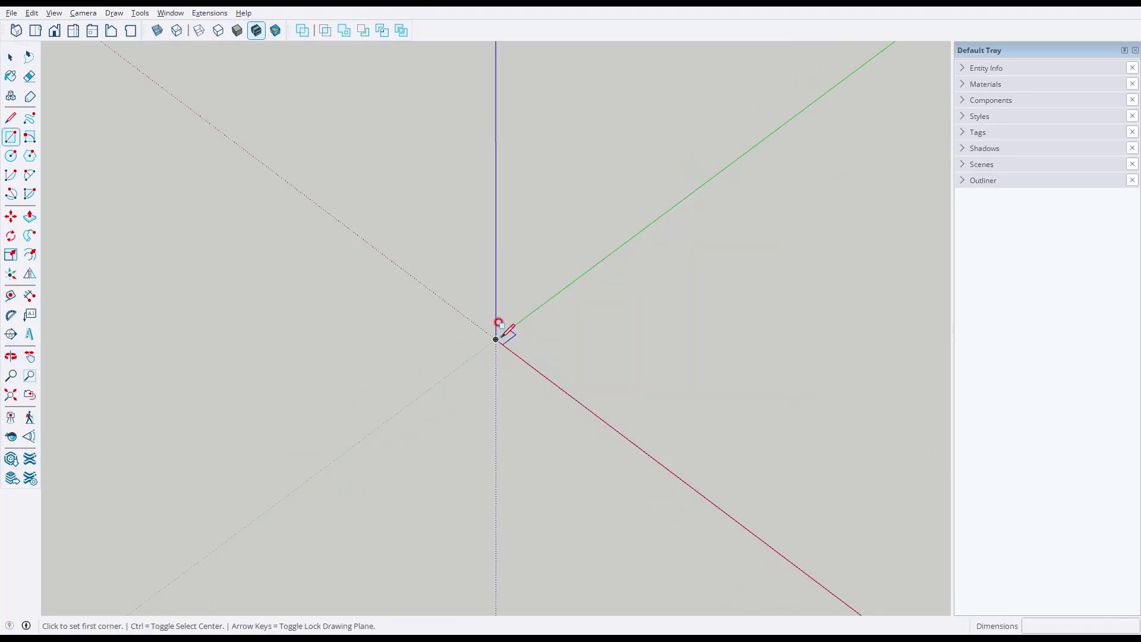
left_click(496, 339)
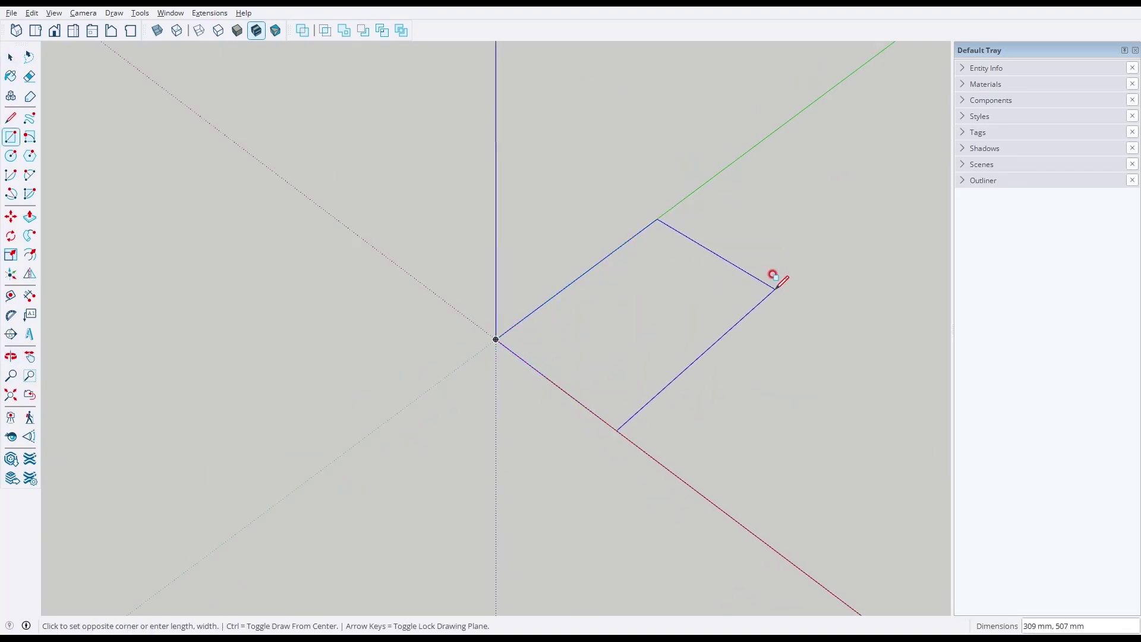
key("ctrl")
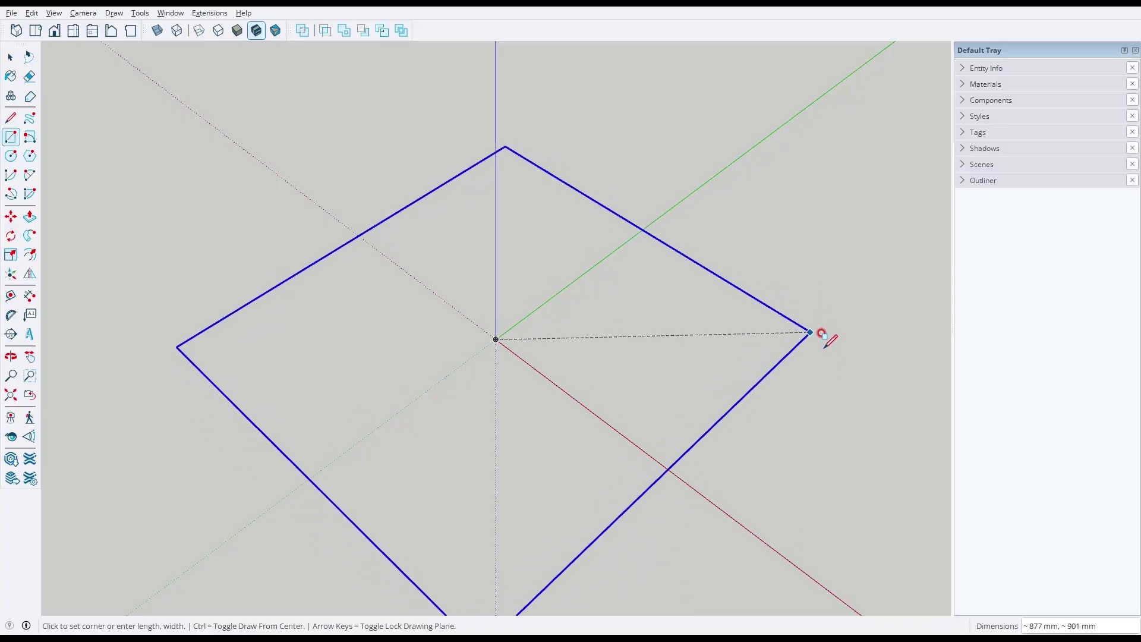
key("ctrl")
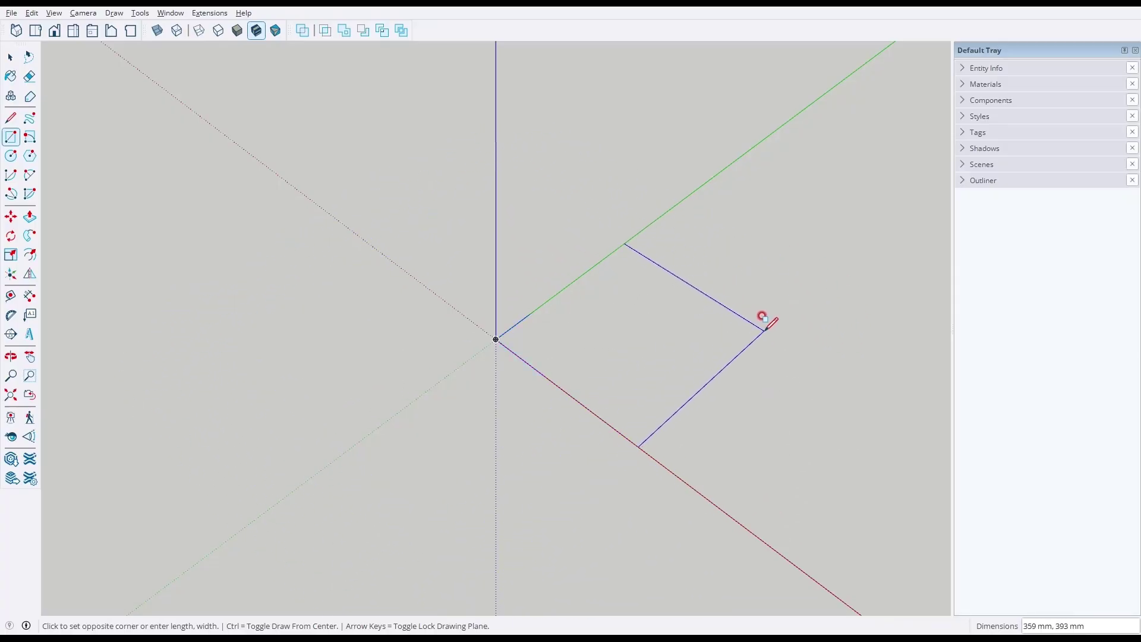
key("ctrl")
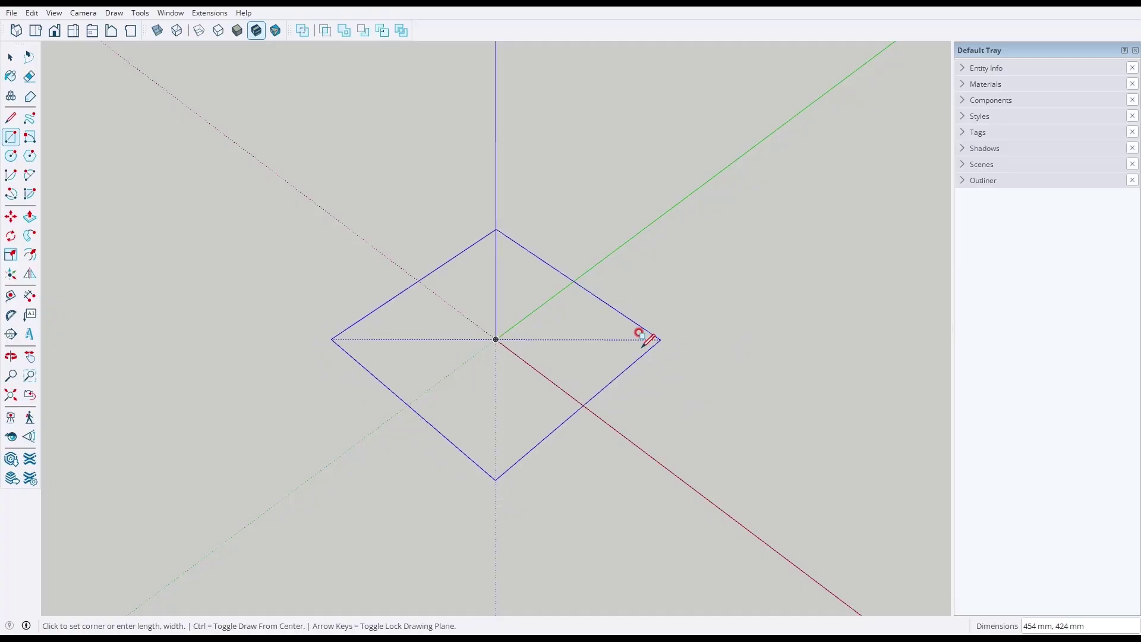
key("ctrl")
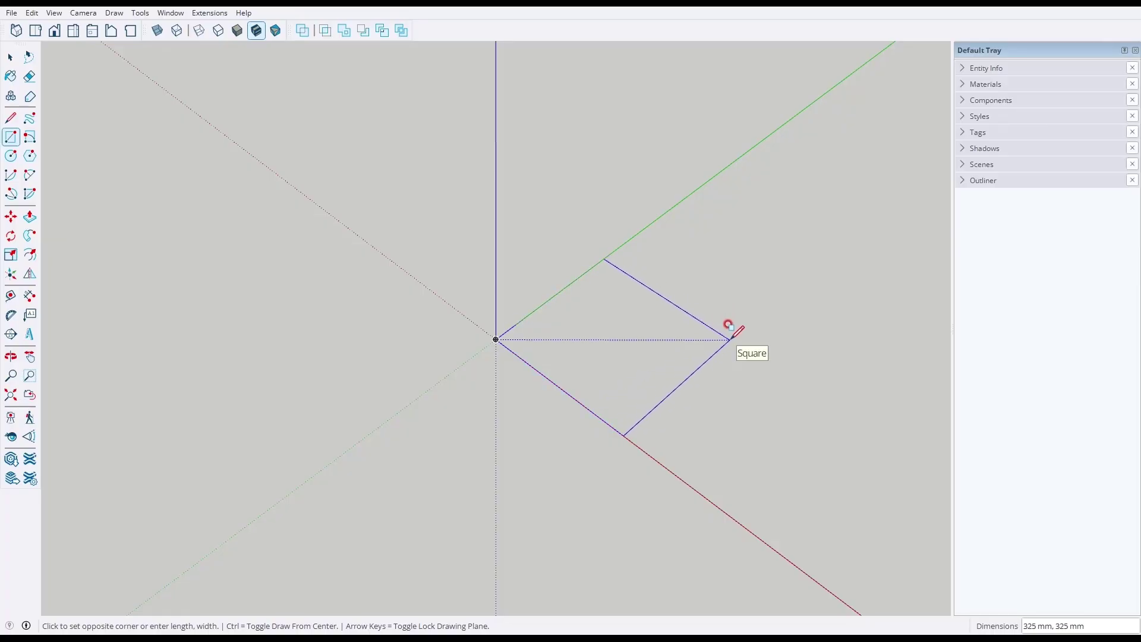
left_click(729, 339)
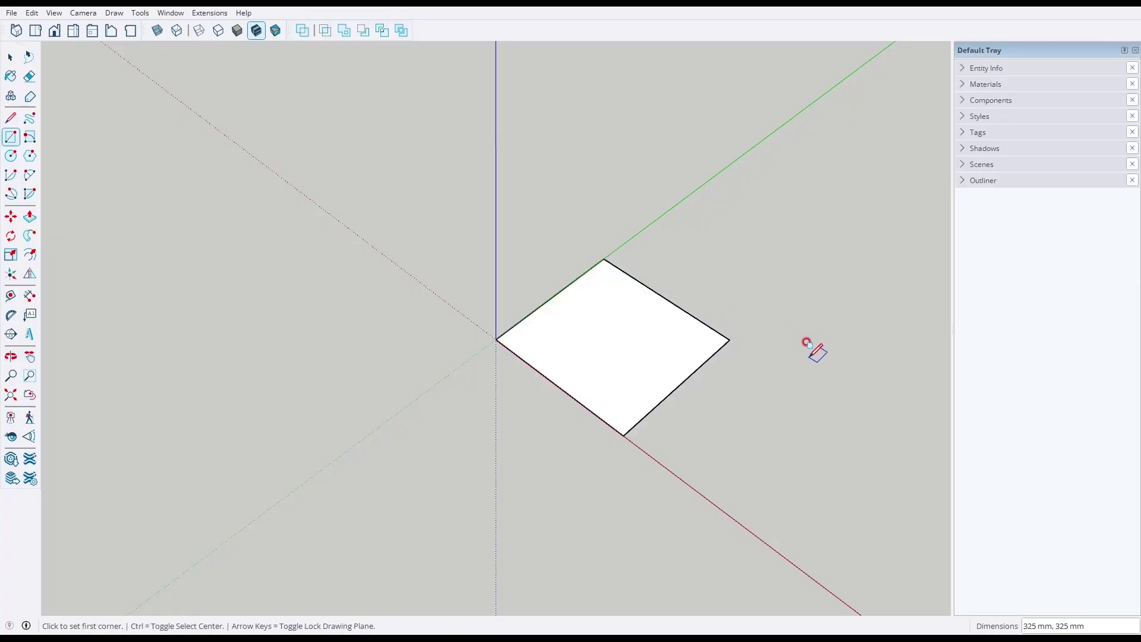
Delete the 325 mm square with all its edges.
key("ctrl+a")
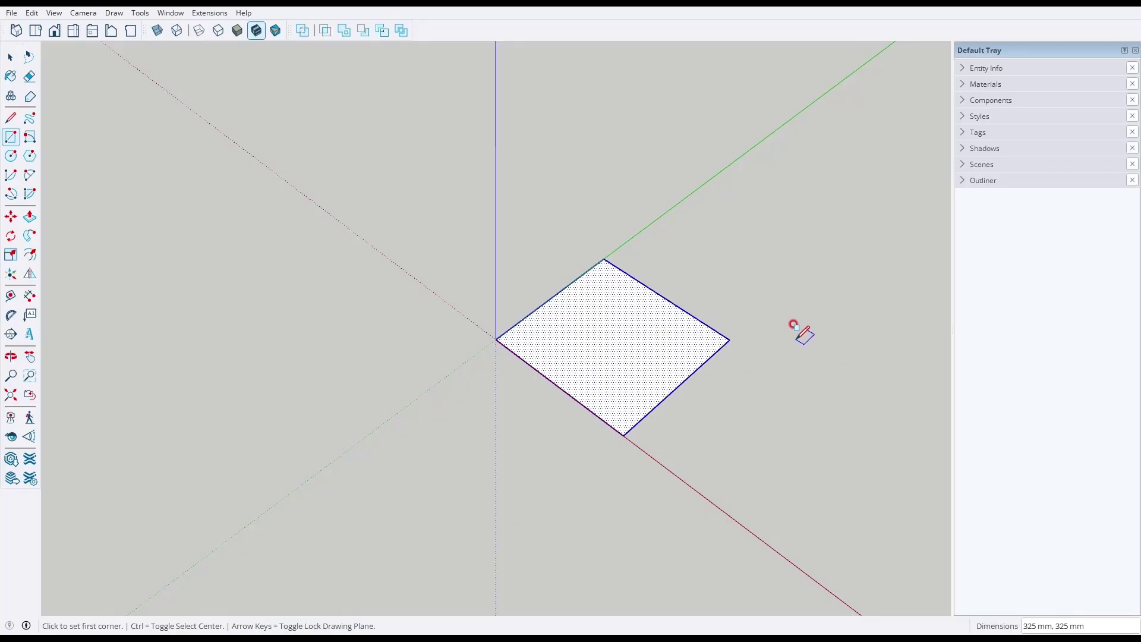
key("Delete")
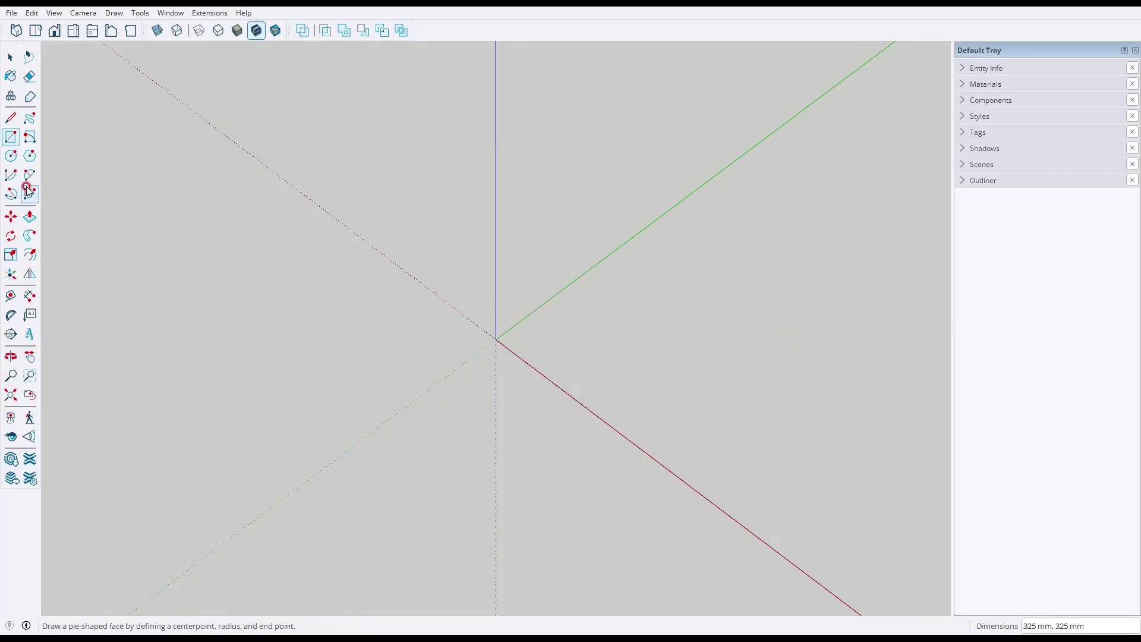
Draw a circle of about 378 mm radius centred on the origin and delete it.
left_click(10, 156)
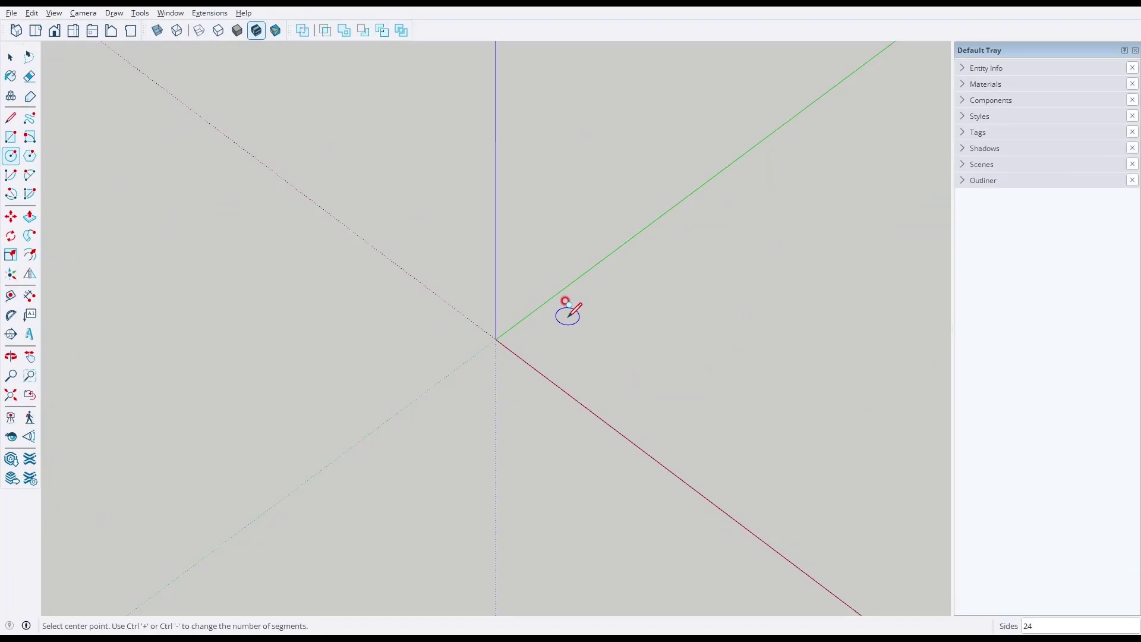
left_click(496, 339)
left_click(683, 382)
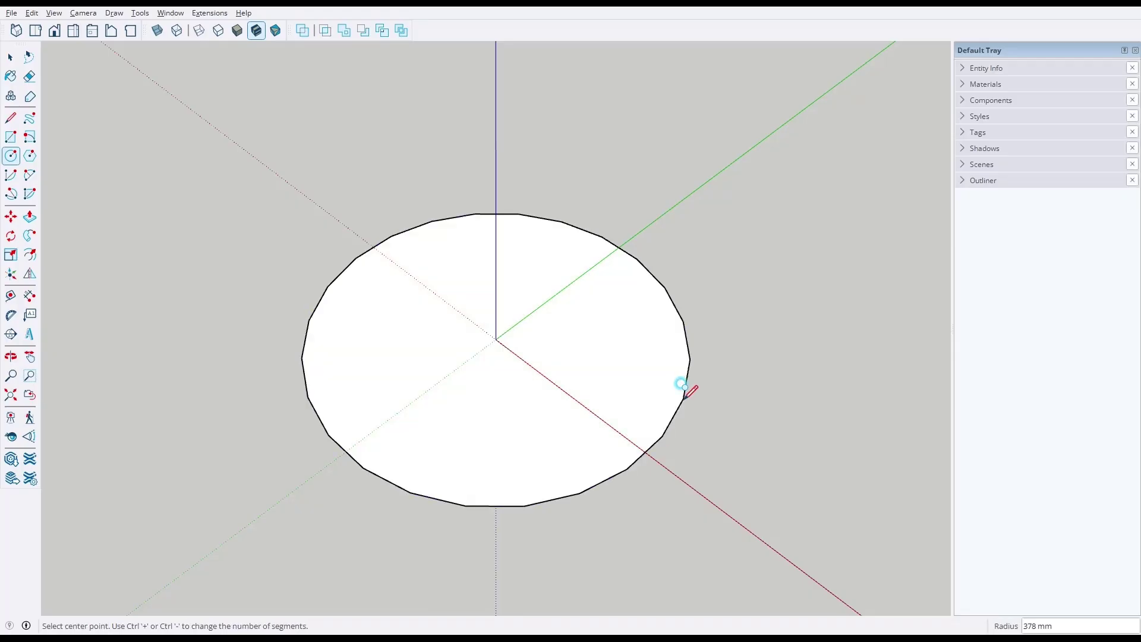
key("ctrl+a")
key("Delete")
Draw a circle of about 141 mm radius on the ground between the red and green axes and delete it.
left_click(612, 333)
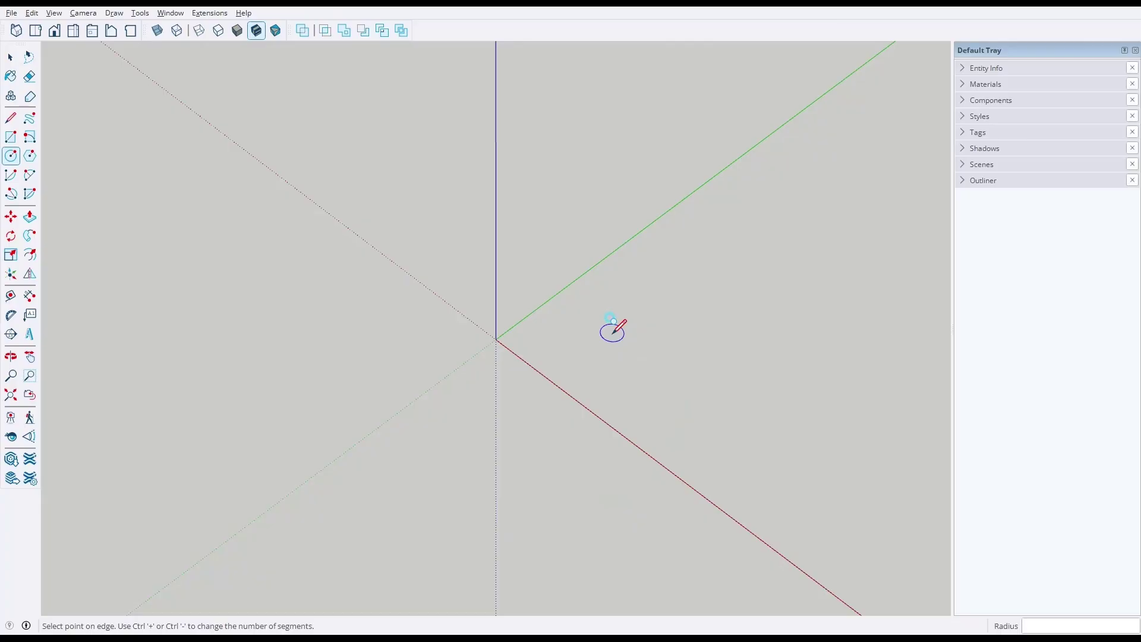
left_click(654, 380)
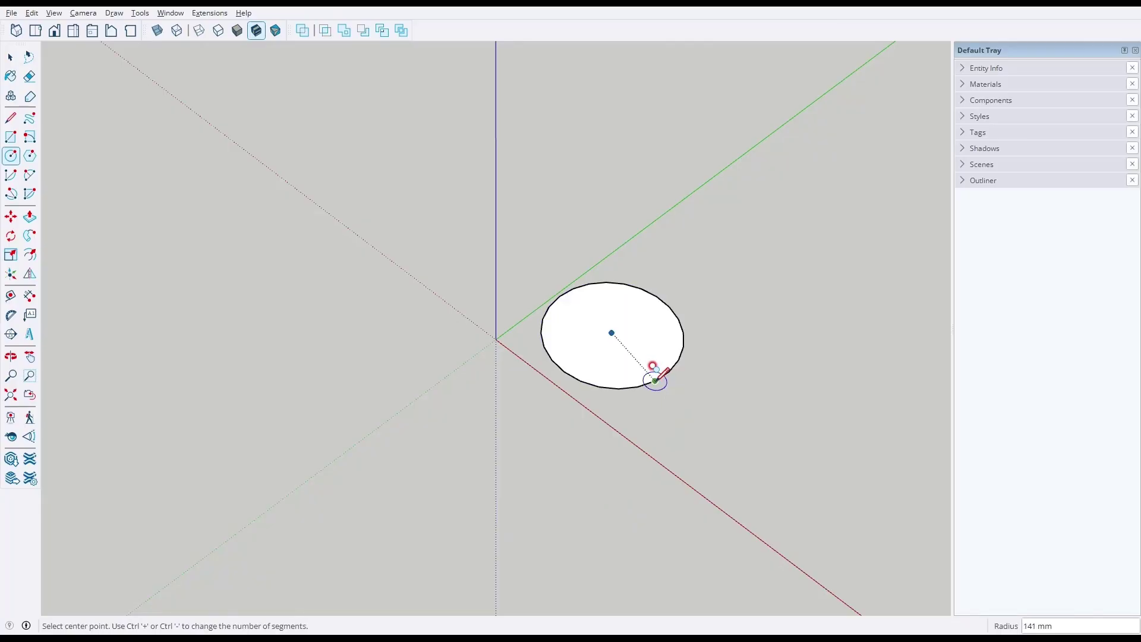
key("ctrl+a")
key("Delete")
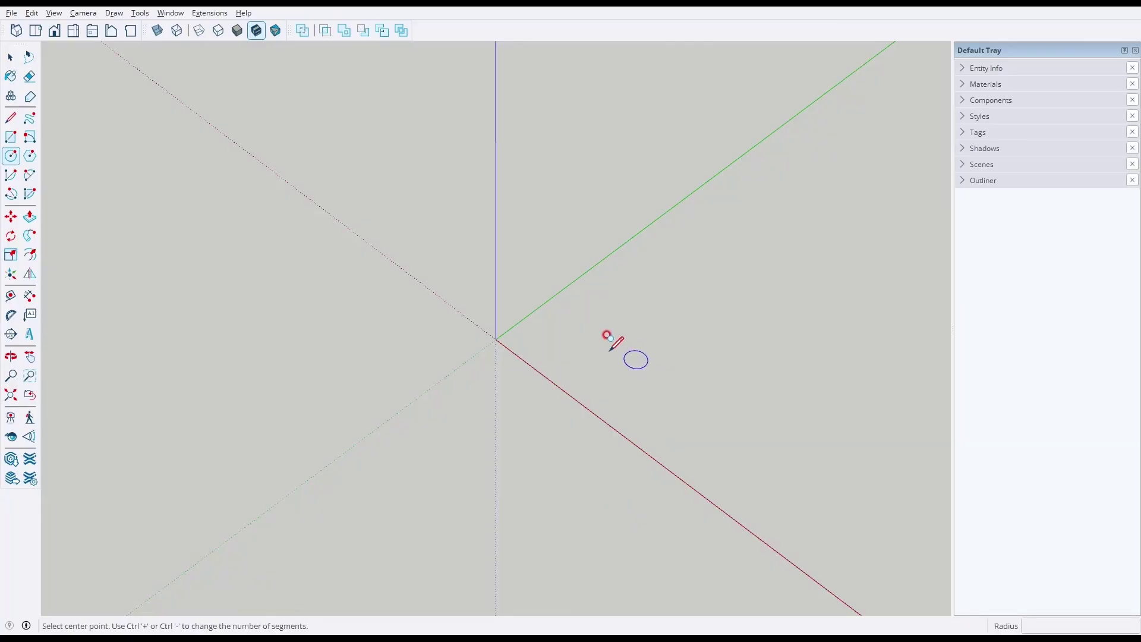
Draw a circle of exactly 300 mm radius centred on the origin and delete its face and edge.
left_click(496, 338)
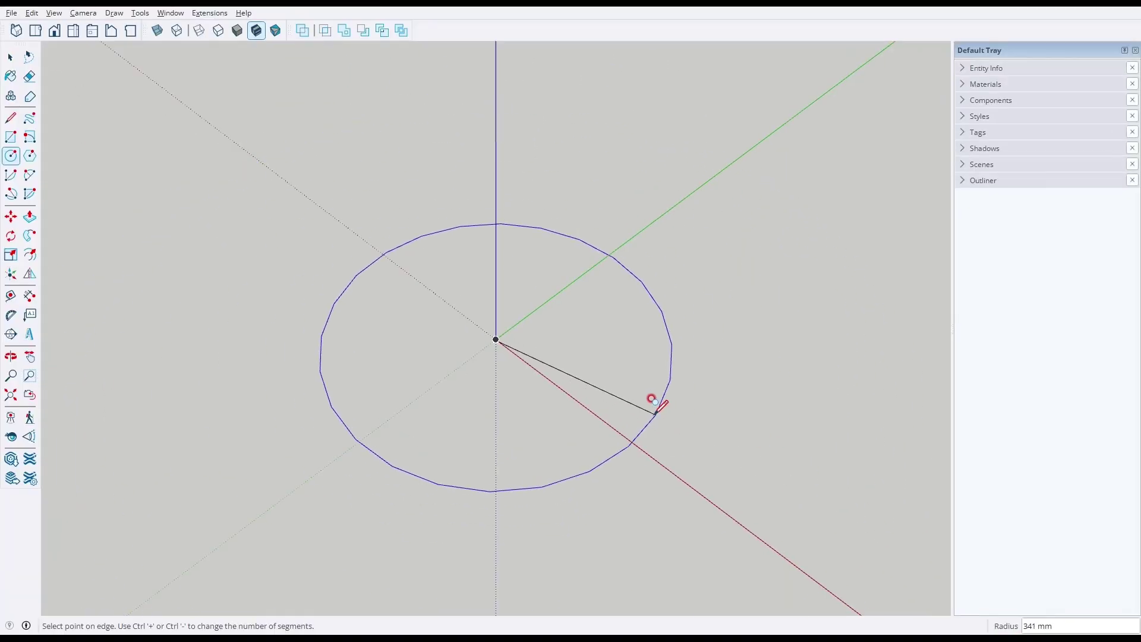
type("300")
key("Return")
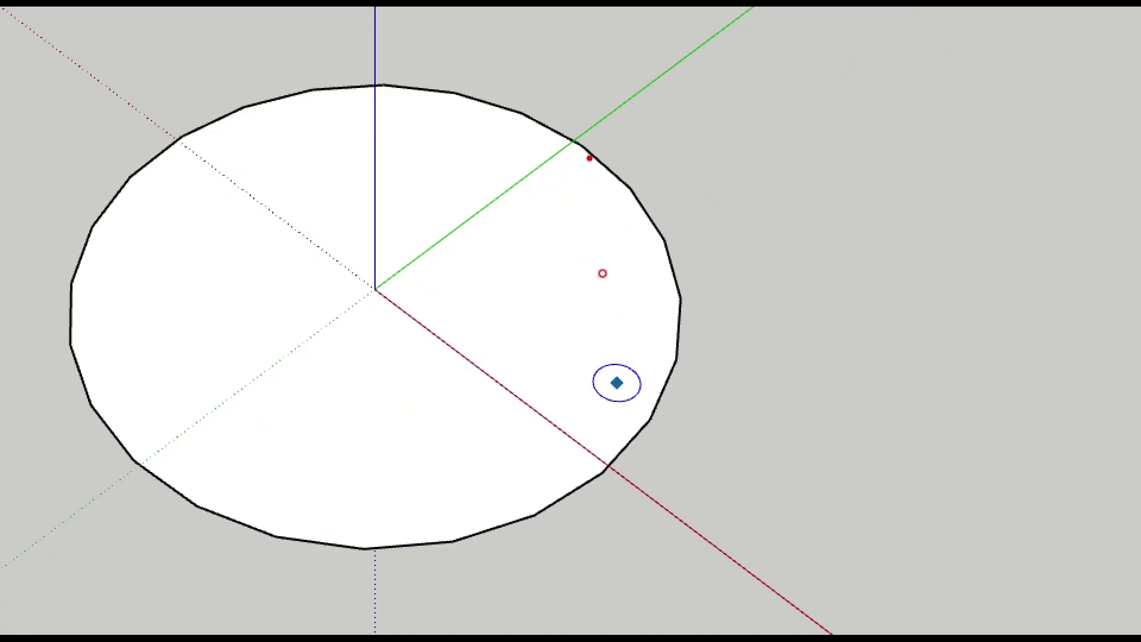
mouse_move(590, 159)
left_mouse_down()
mouse_move(647, 281)
mouse_move(561, 480)
mouse_move(334, 524)
left_mouse_up()
key("Escape")
key("space")
double_click(498, 396)
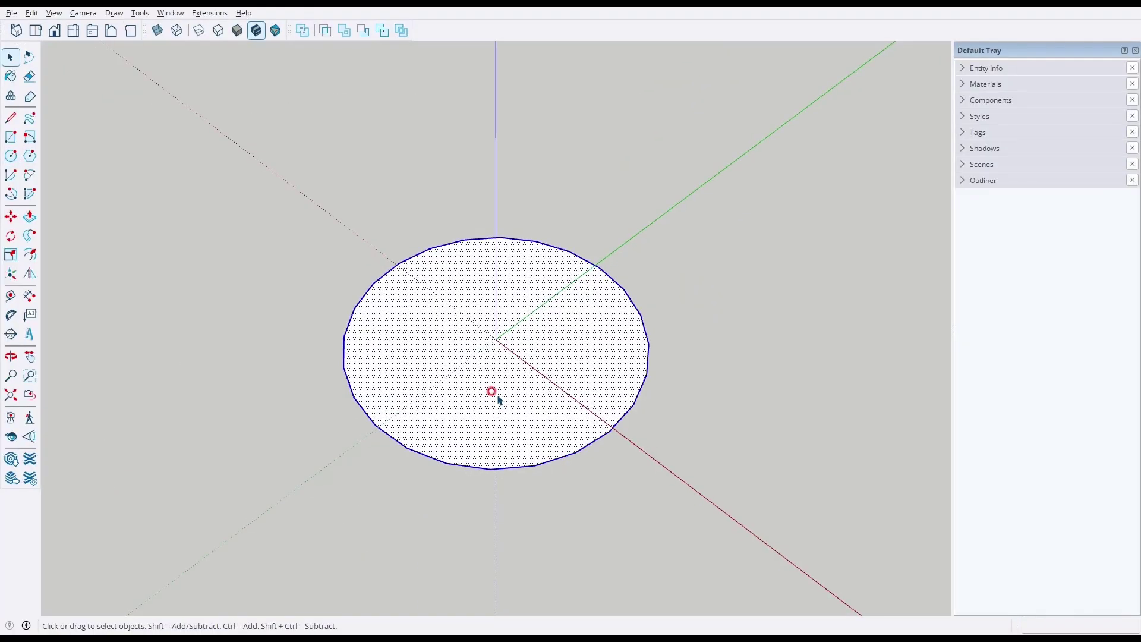
key("Delete")
Draw a 60-sided circle of about 433 mm radius centred on the origin and delete it.
key("c")
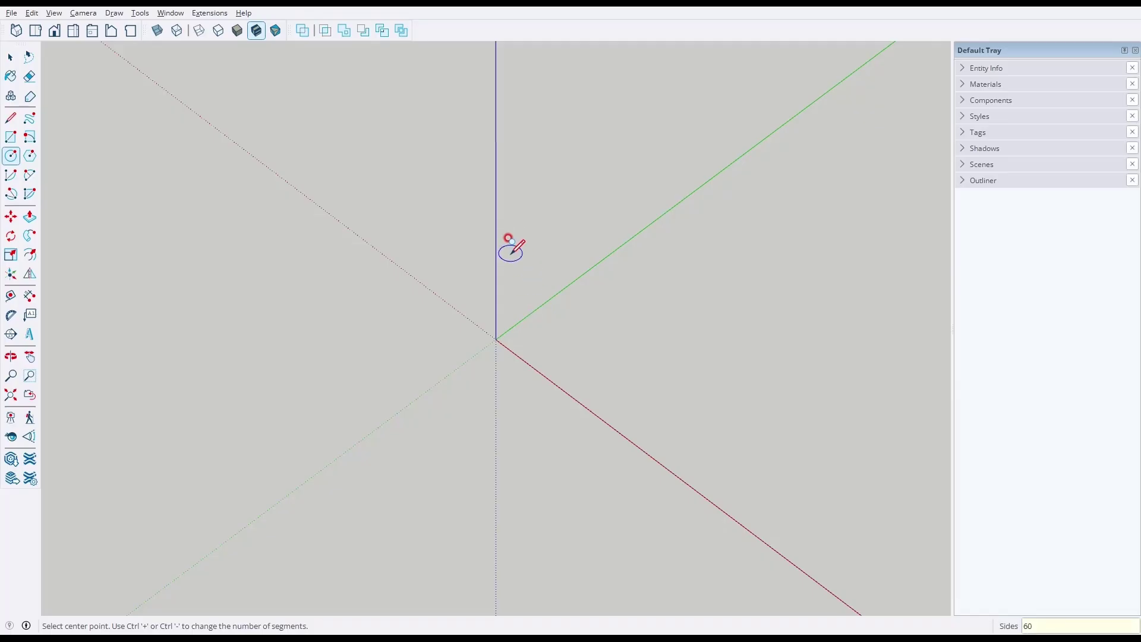
left_click(495, 339)
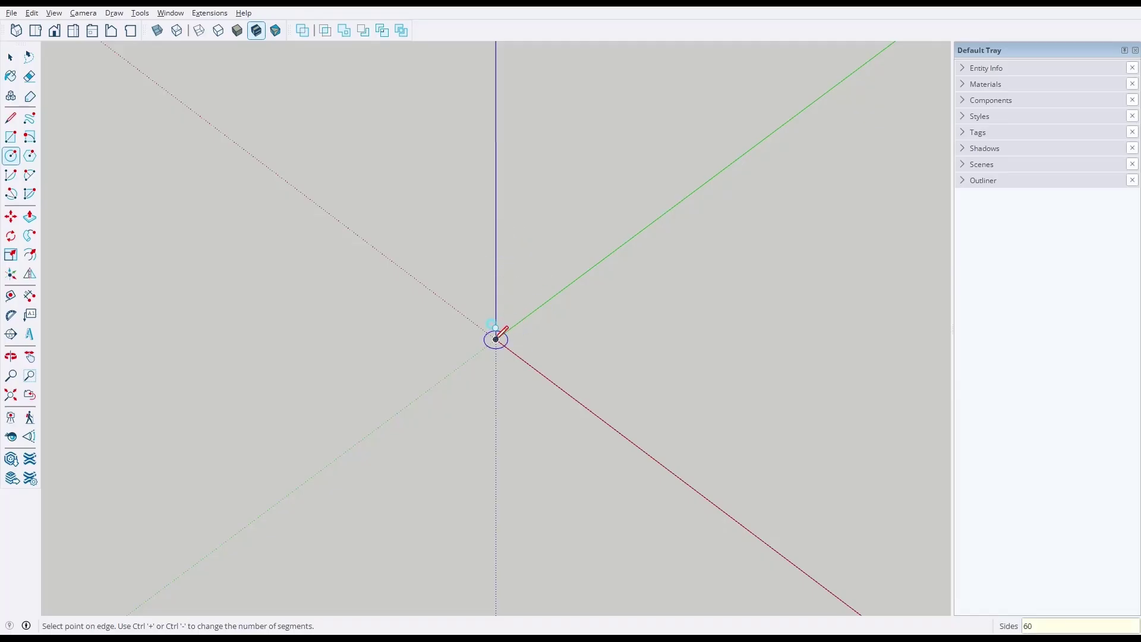
left_click(711, 410)
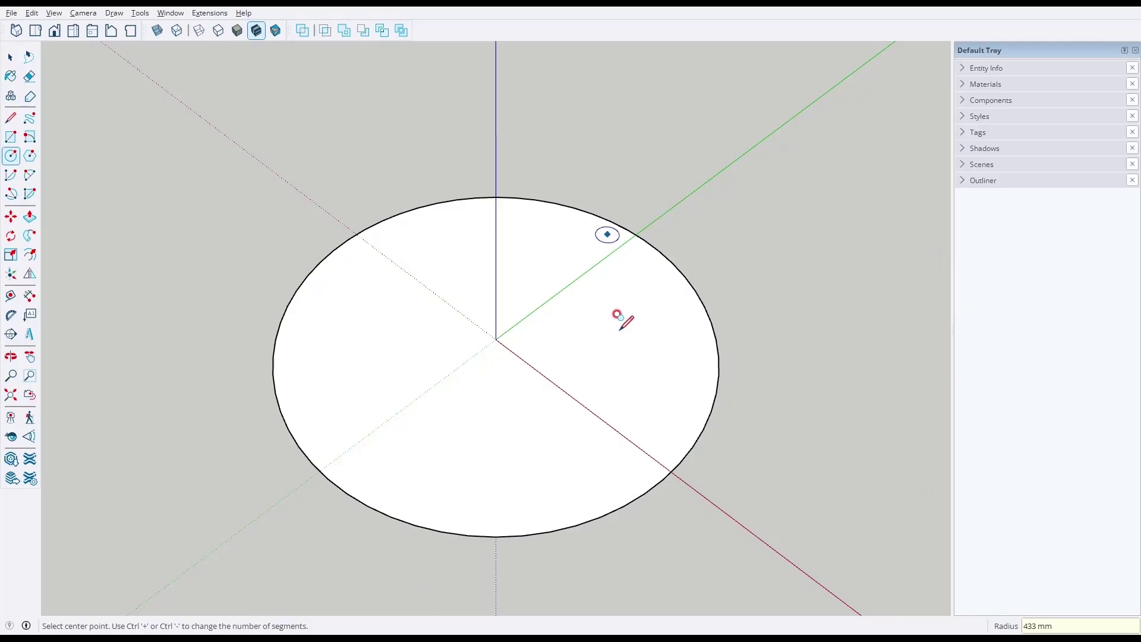
key("space")
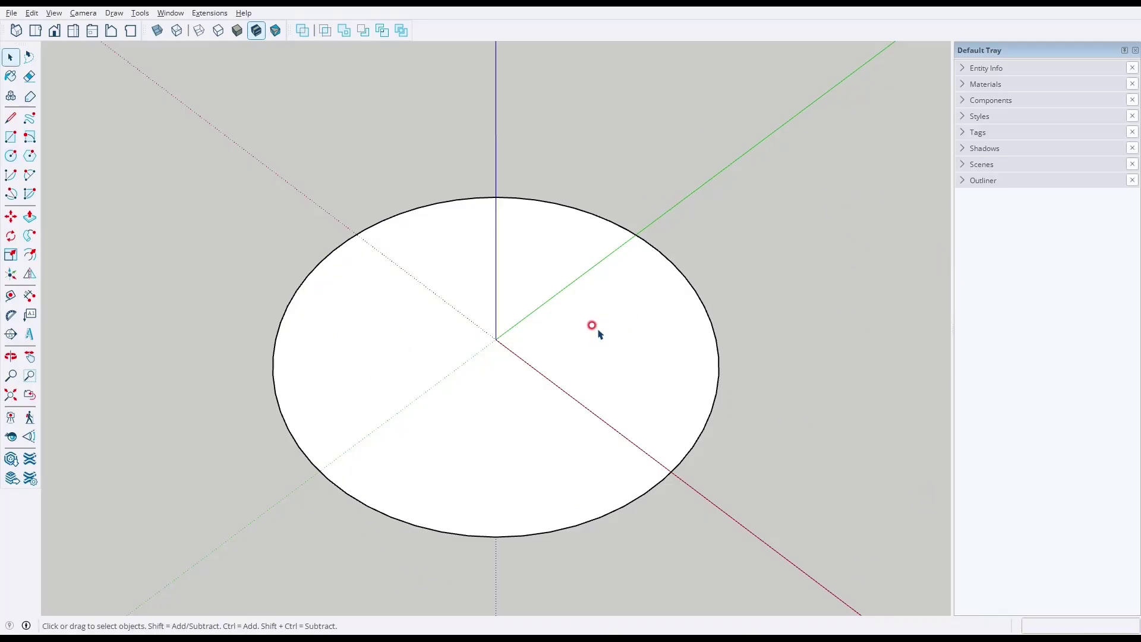
double_click(521, 344)
key("Delete")
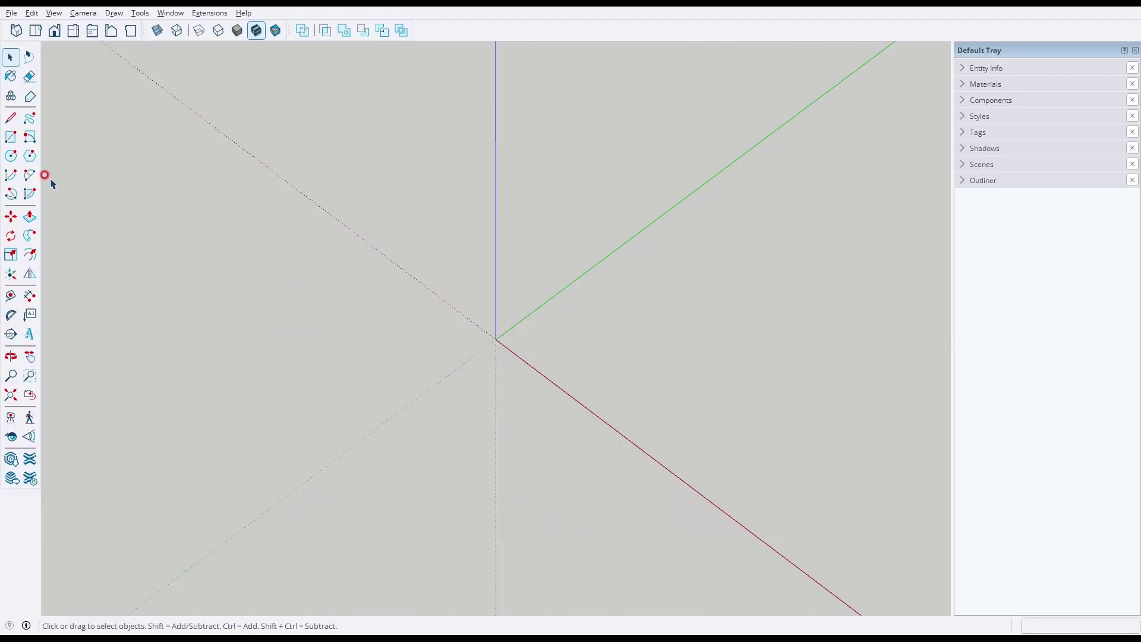
Draw a 2 Point Arc from the origin to about 340 mm along the red axis with a 150 mm bulge, and delete it.
key("a")
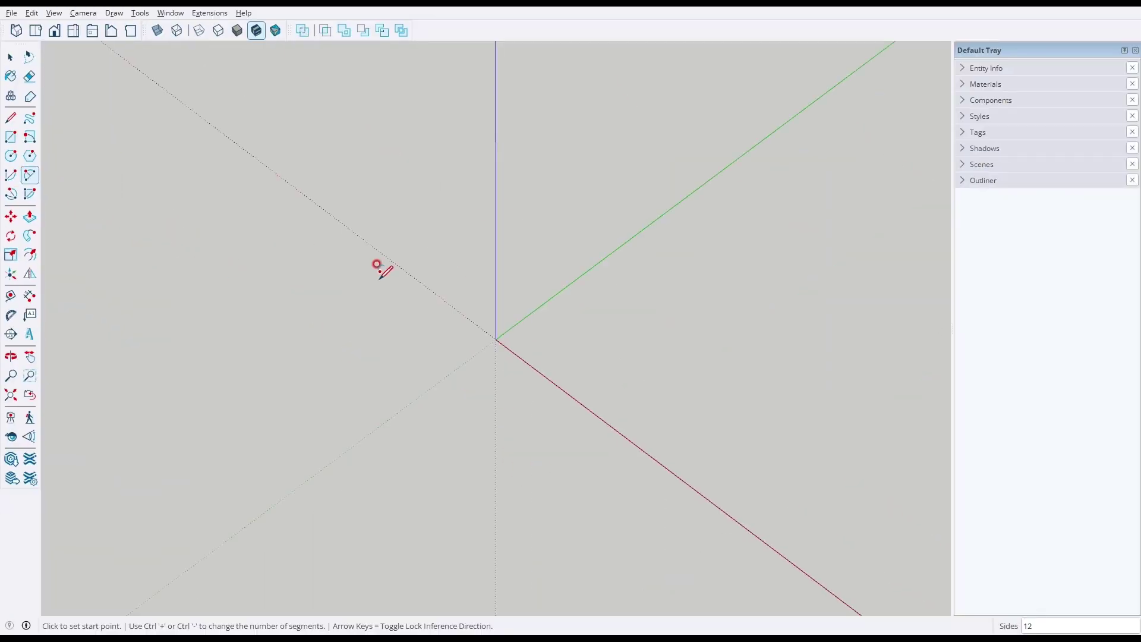
left_click(496, 339)
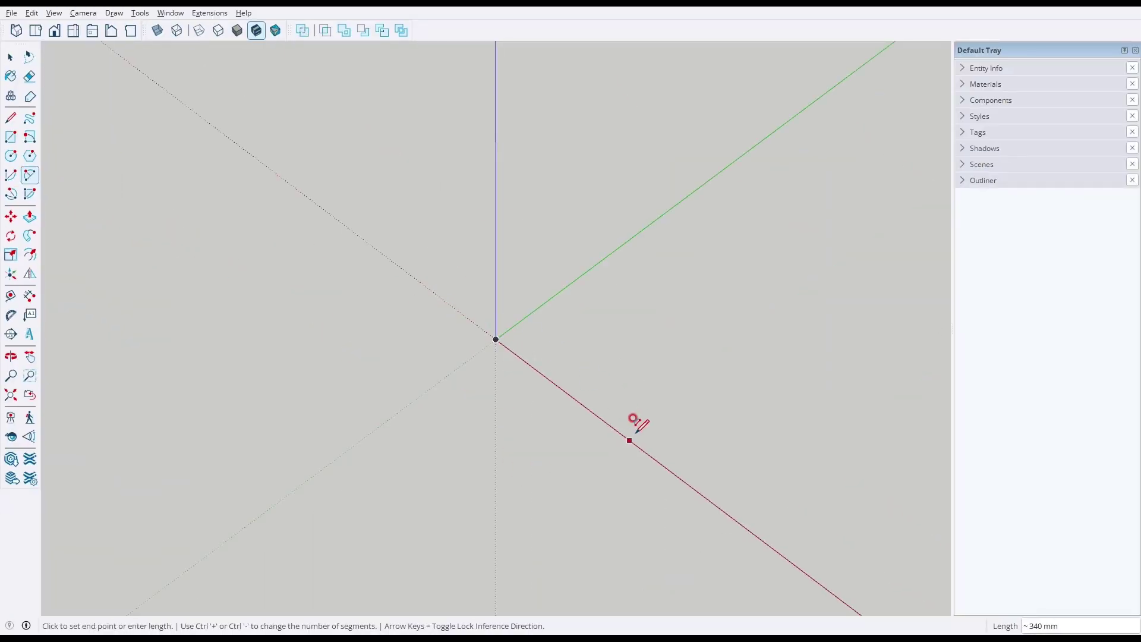
left_click(630, 439)
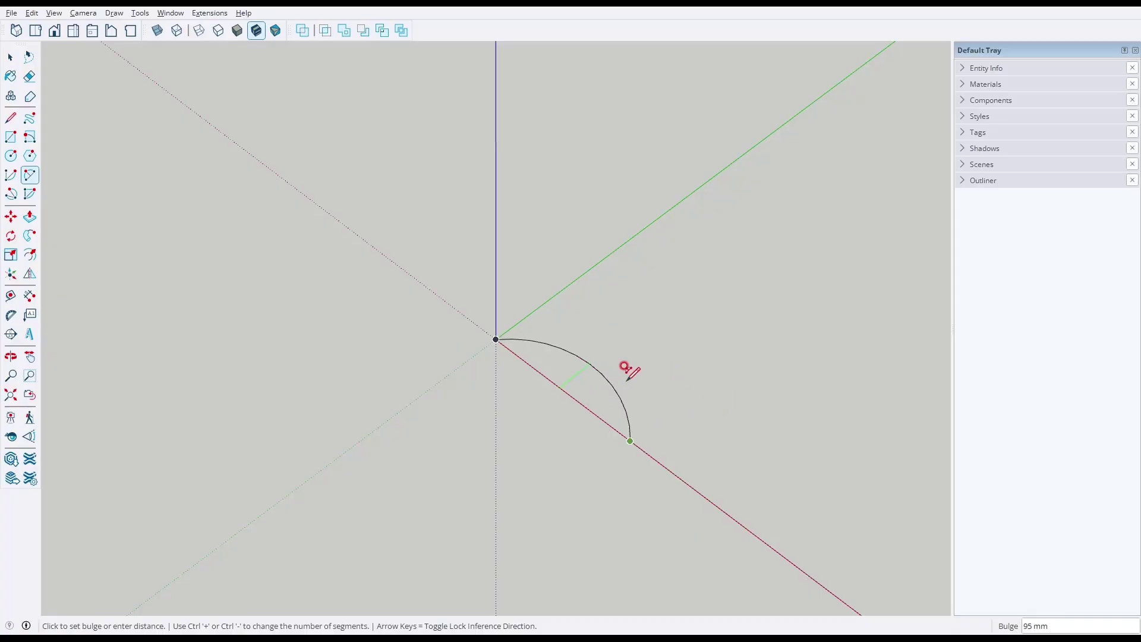
type("150")
key("Return")
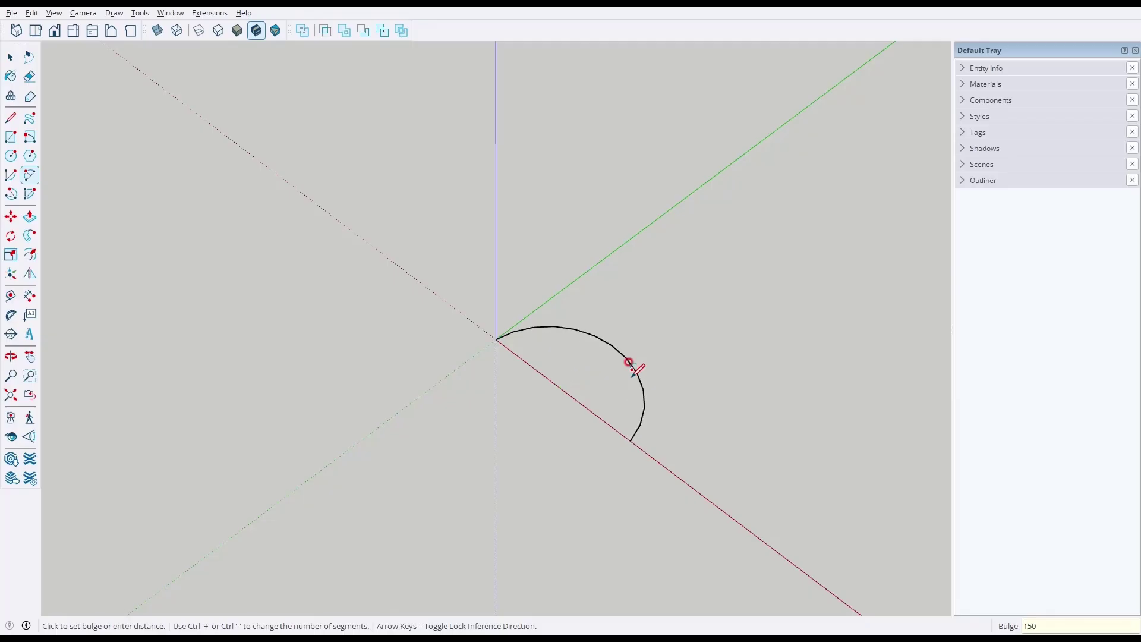
key("space")
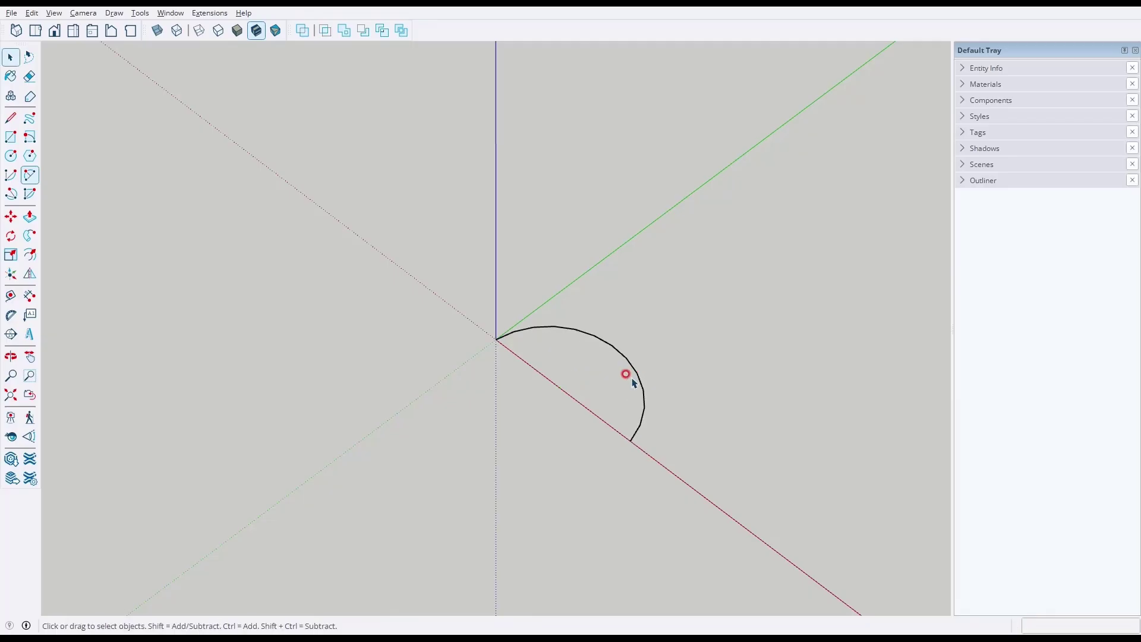
key("Delete")
Draw a 60-sided 2 Point Arc from the origin to the red axis, bulging well past a semicircle, and delete it.
key("a")
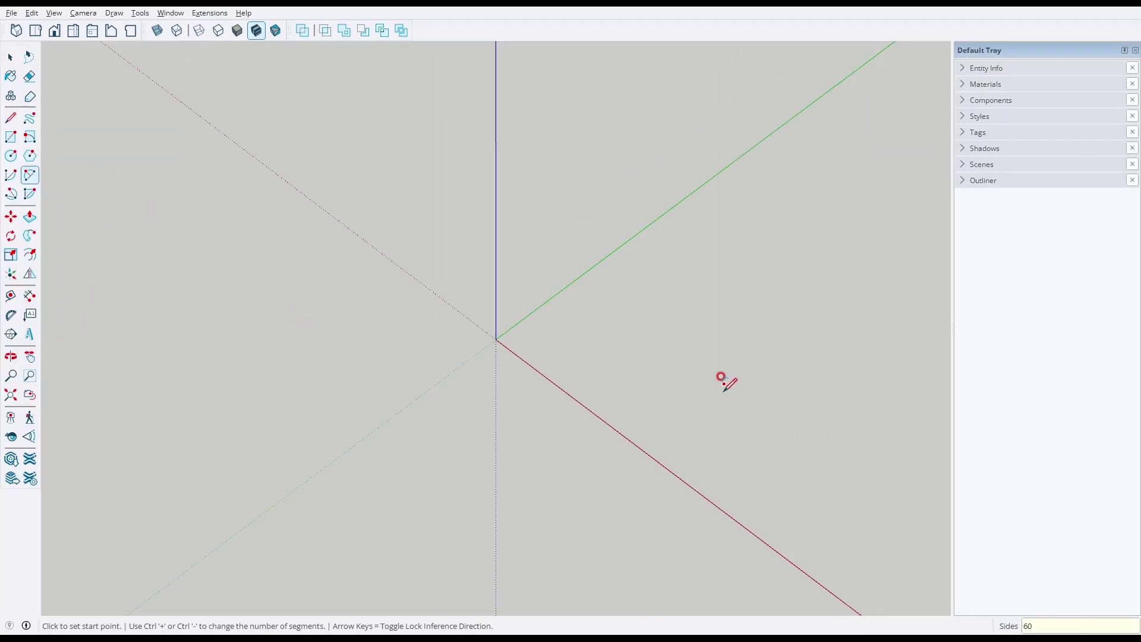
left_click(502, 337)
left_click(596, 414)
left_click(746, 277)
scroll(735, 338, "up", 5)
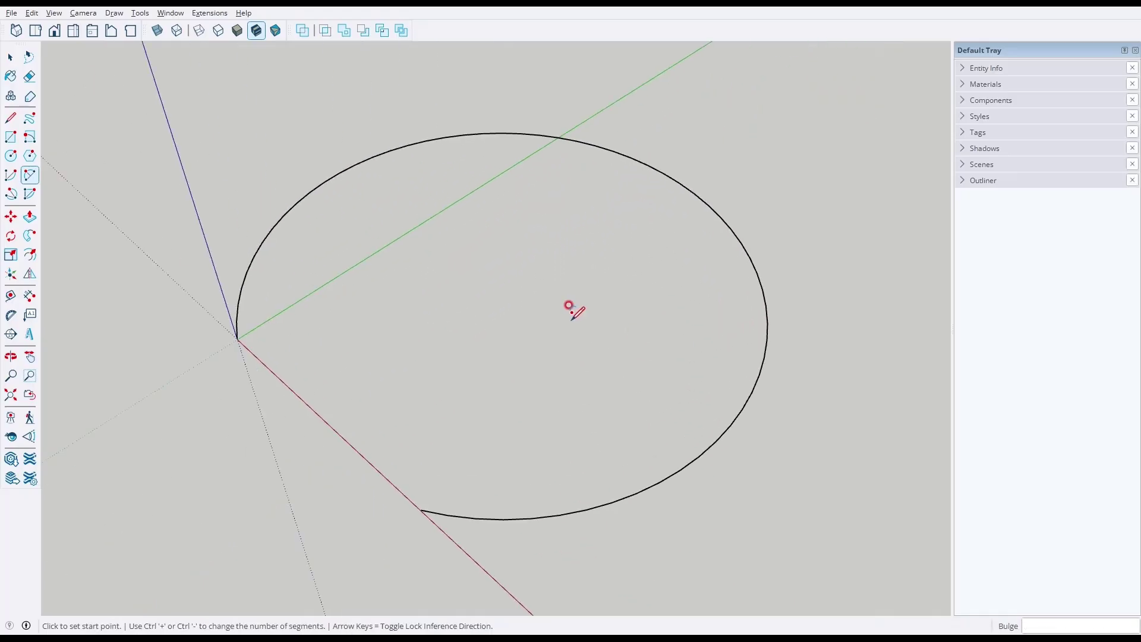
key("space")
key("Delete")
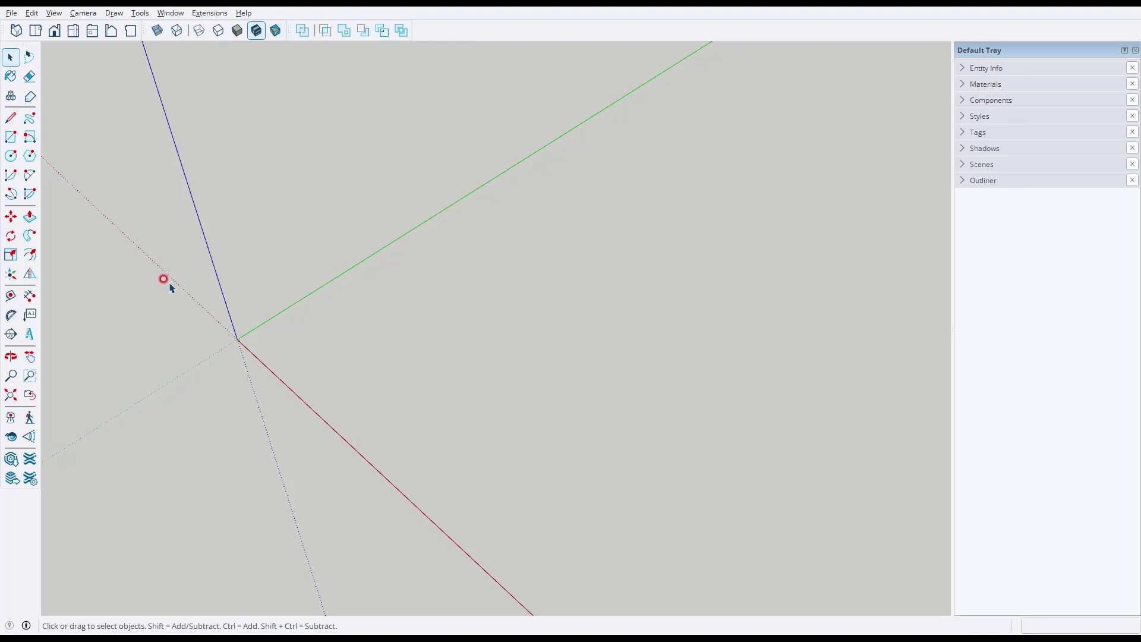
Draw a freeform chain of straight lines from the origin that crosses itself and ends back at the origin.
left_click(29, 137)
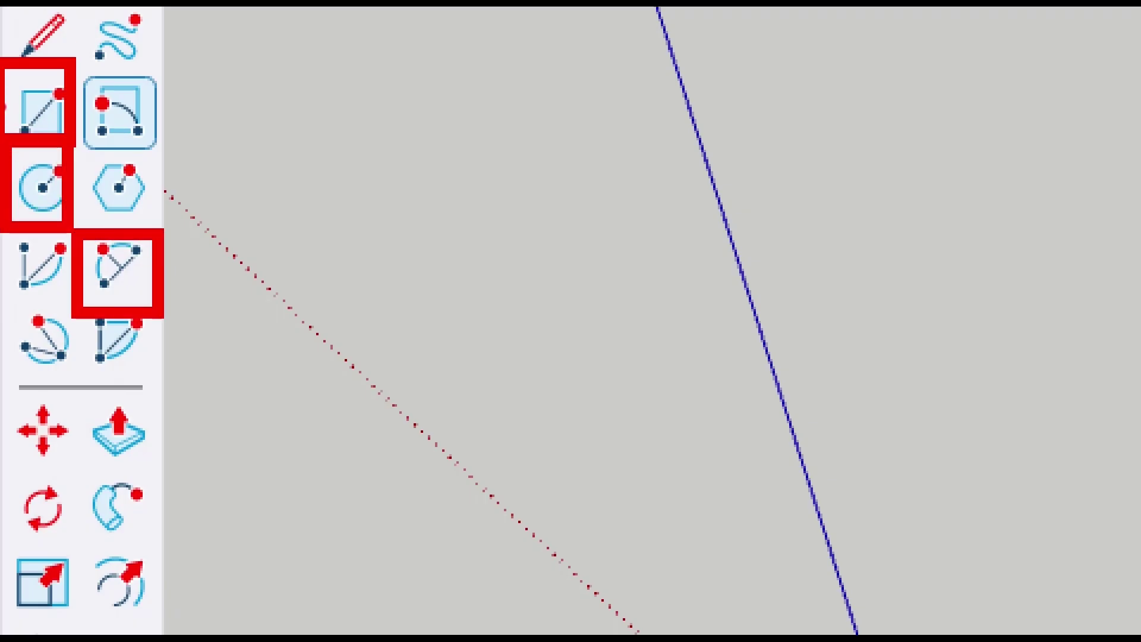
left_click(11, 119)
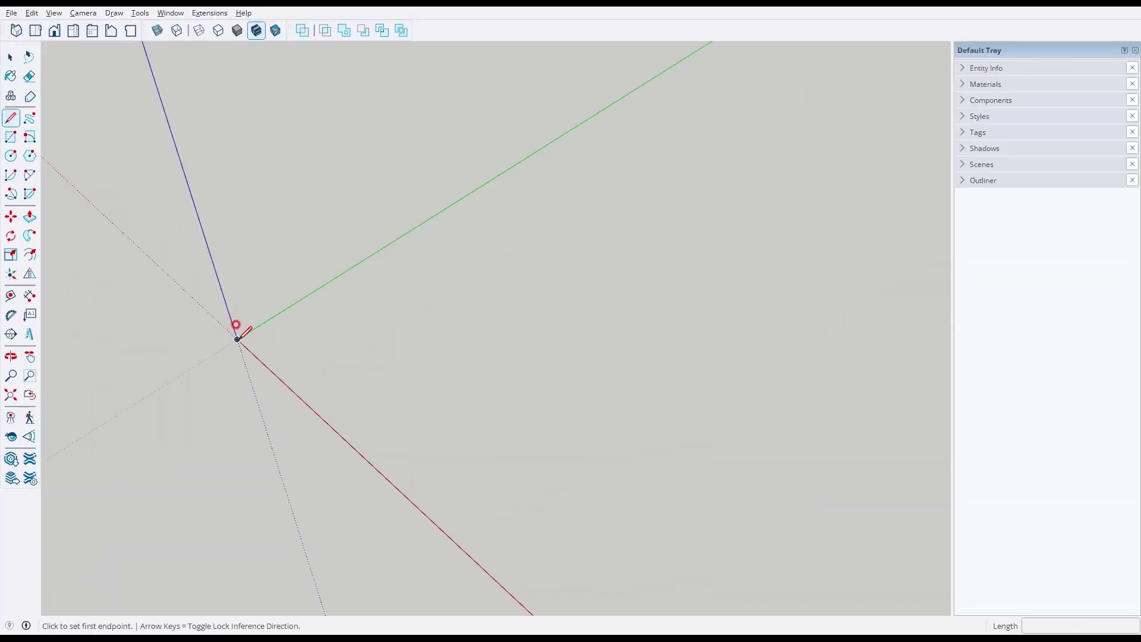
left_click(238, 338)
left_click(575, 289)
left_click(638, 307)
left_click(621, 407)
left_click(435, 431)
left_click(399, 401)
left_click(456, 265)
left_click(530, 215)
left_click(755, 162)
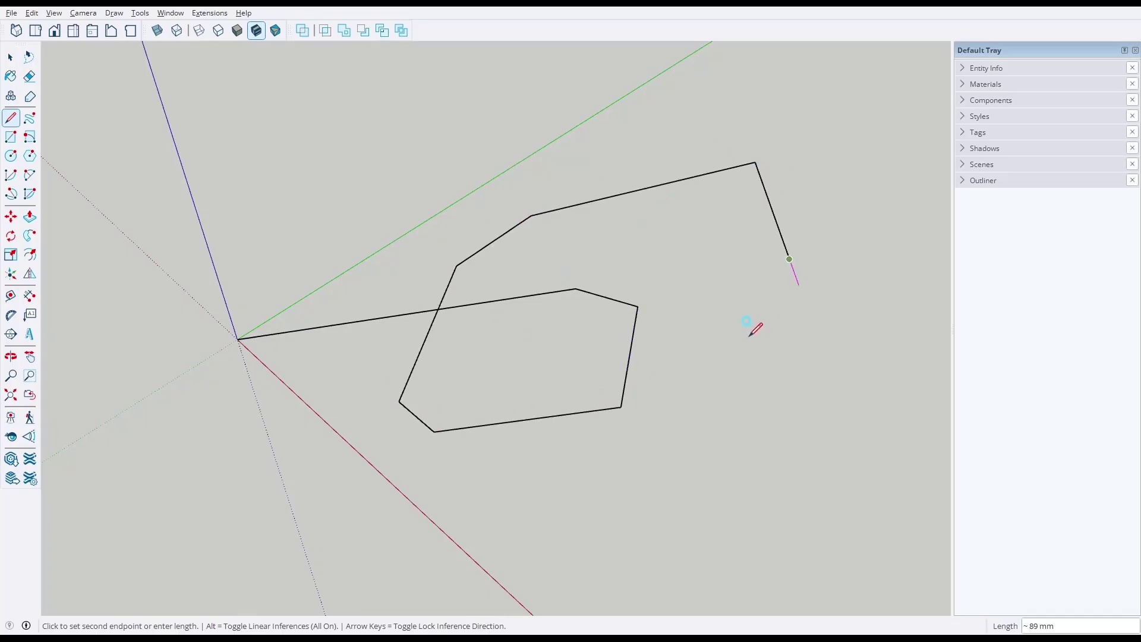
left_click(789, 259)
left_click(652, 381)
left_click(562, 434)
left_click(290, 469)
left_click(234, 384)
left_click(238, 340)
Delete all the connected lines of the freeform outline.
key("ctrl+a")
key("o")
mouse_move(580, 323)
left_mouse_down()
mouse_move(583, 107)
mouse_move(713, 138)
mouse_move(580, 308)
left_mouse_up()
key("space")
key("Delete")
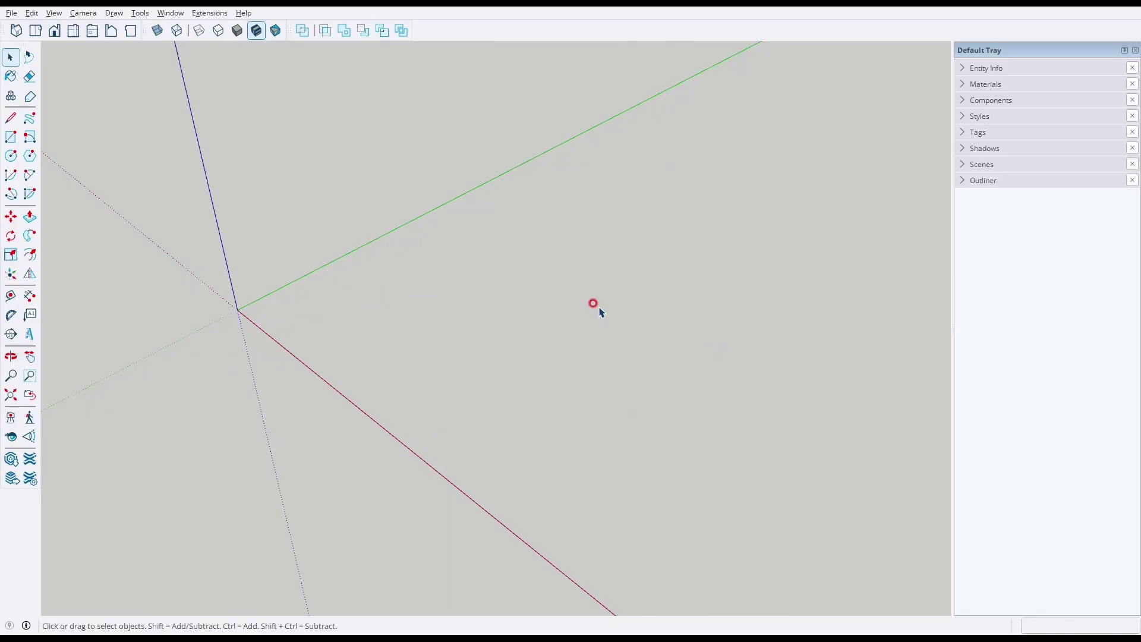
Draw a 100 by 6000 mm rectangle from the origin, with its long side along the green axis.
key("l")
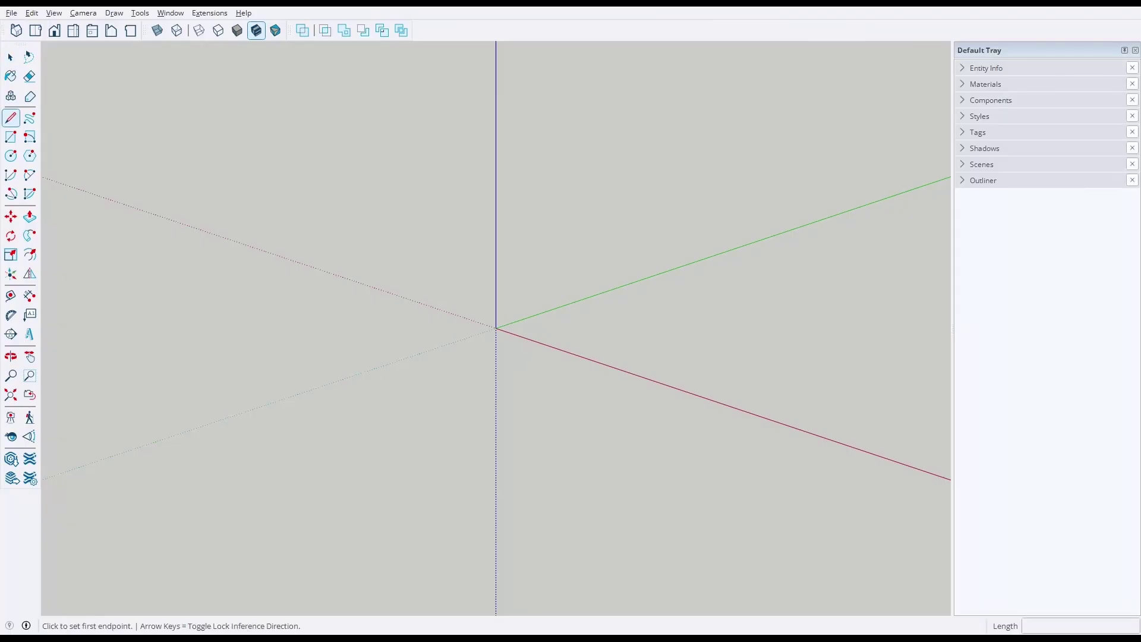
middle_click_drag(585, 328, 556, 368)
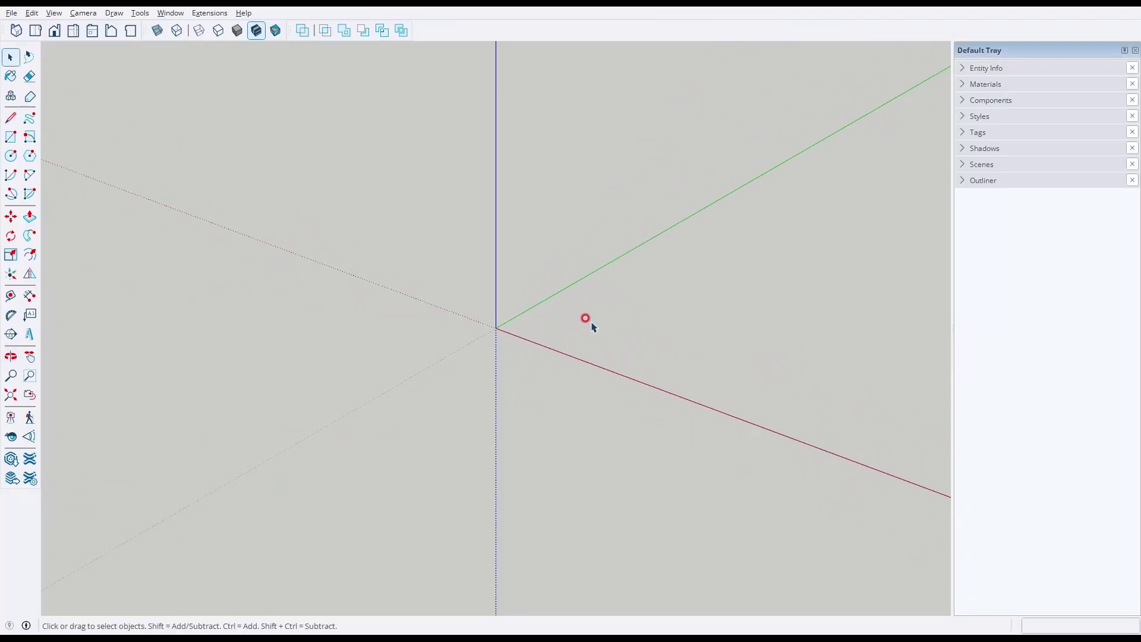
middle_click_drag(545, 339, 562, 397)
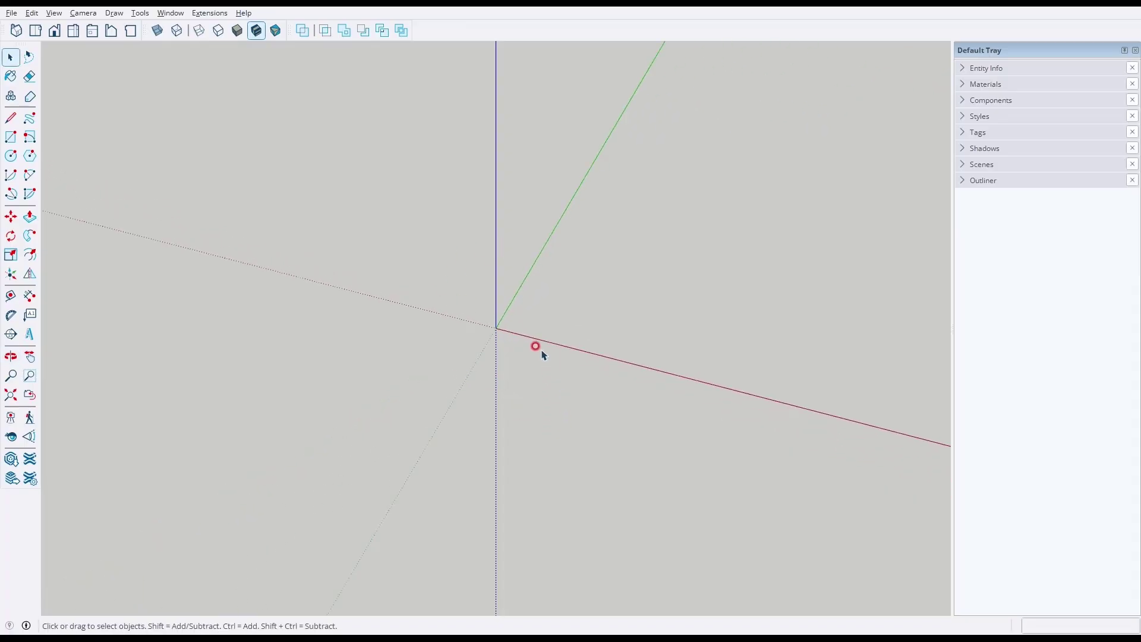
key("r")
left_click(495, 328)
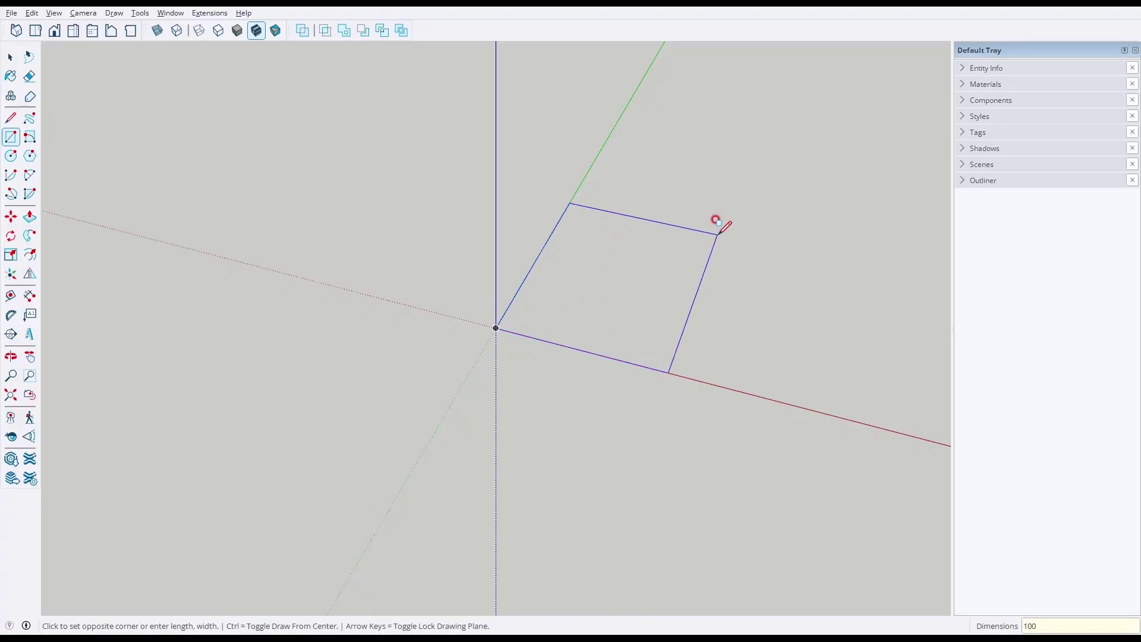
key("Return")
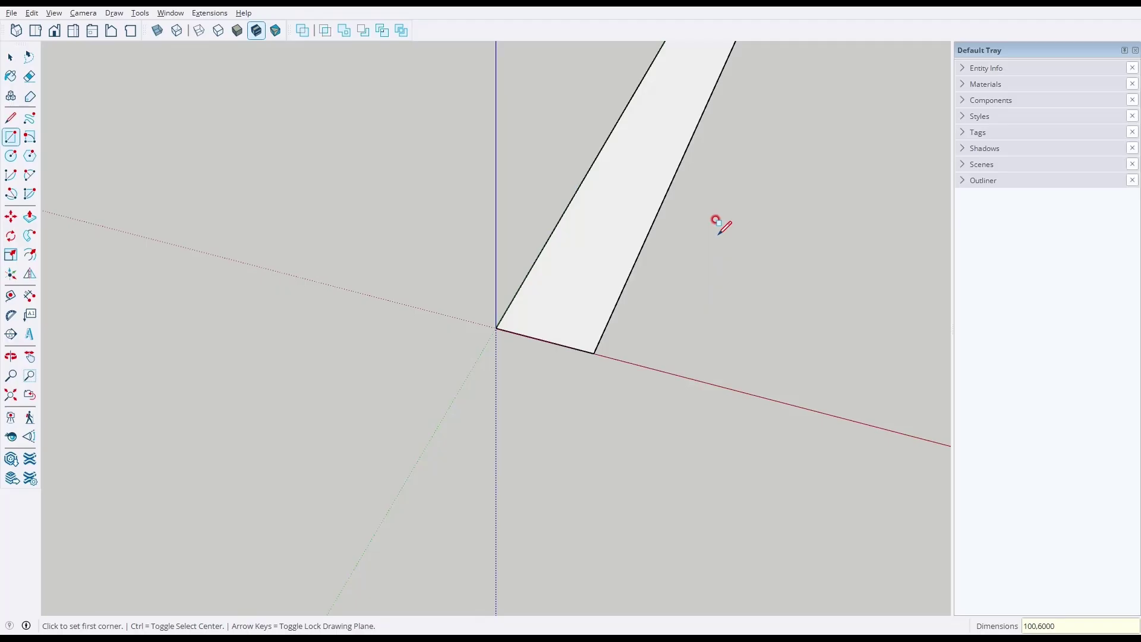
key("space")
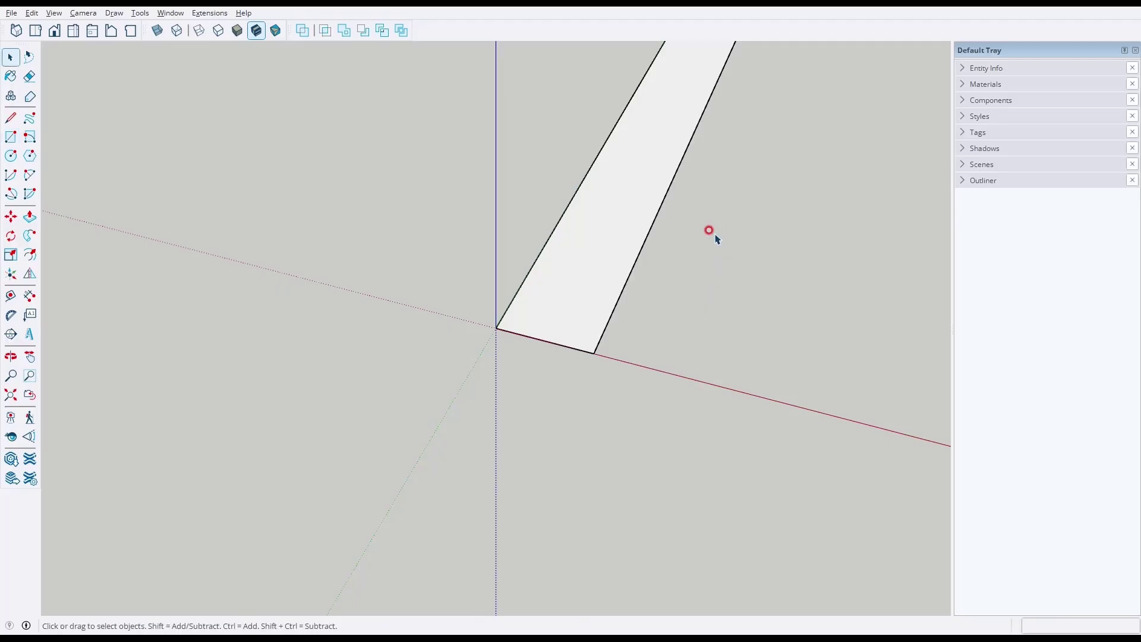
View the full length of the 100 by 6000 mm rectangle in isometric view and delete it.
scroll(695, 303, "down", 10)
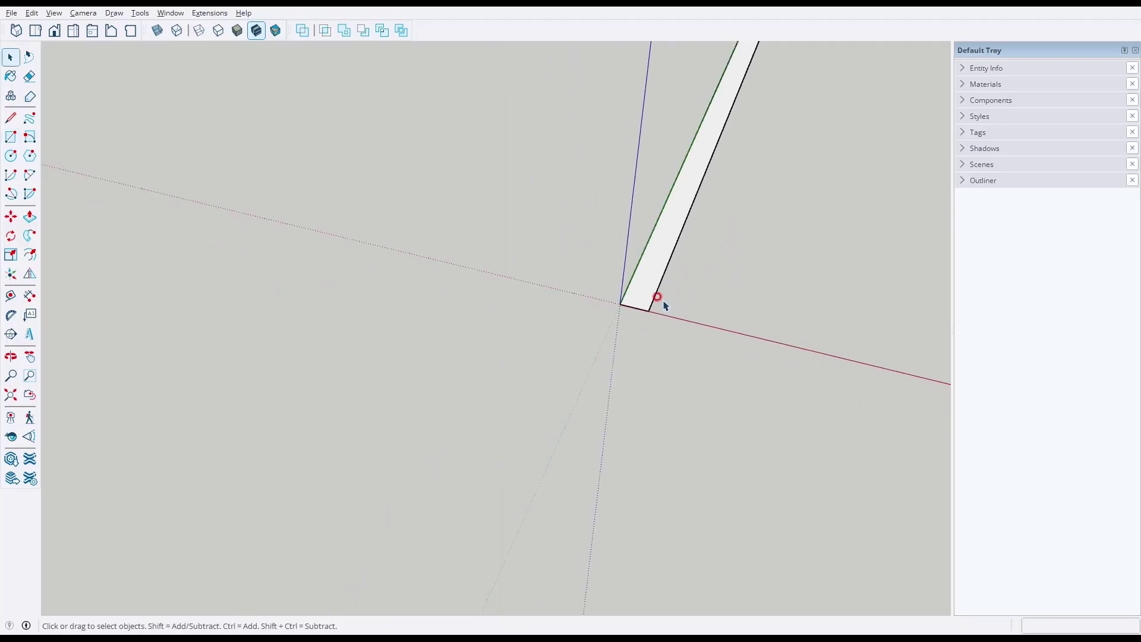
middle_click_drag(658, 316, 631, 221)
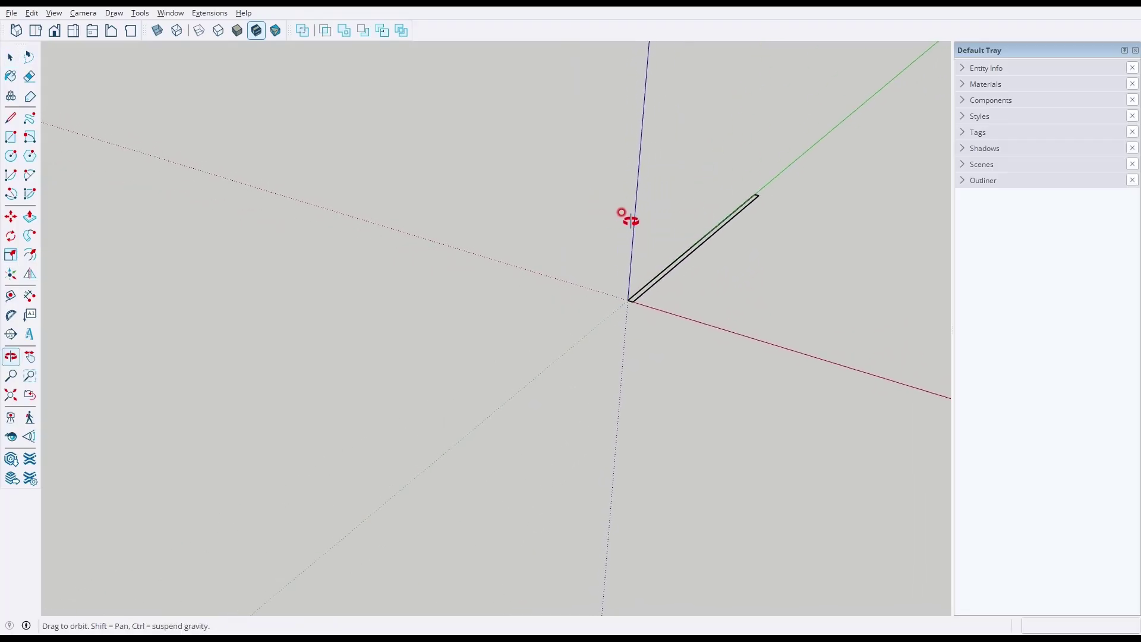
left_click(16, 30)
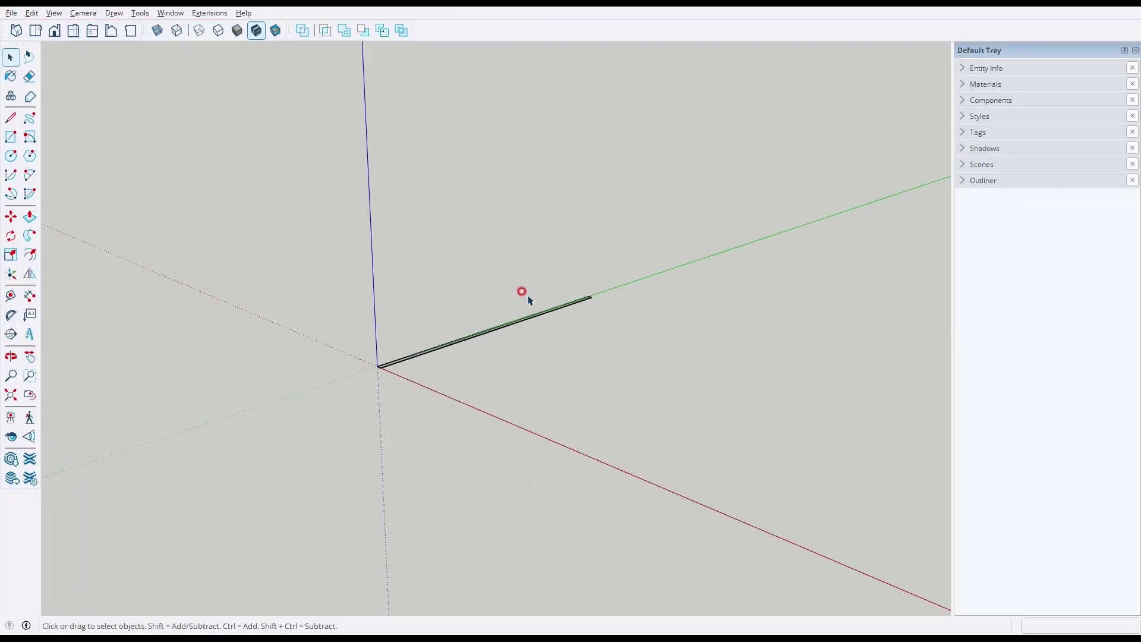
mouse_move(522, 293)
middle_mouse_down()
mouse_move(580, 356)
mouse_move(746, 395)
mouse_move(409, 398)
mouse_move(527, 397)
mouse_move(453, 391)
middle_mouse_up()
scroll(453, 391, "up", 4)
key("ctrl+a")
key("Delete")
Draw a 5000 by 100 mm rectangle from the origin, with its long side along the red axis.
key("r")
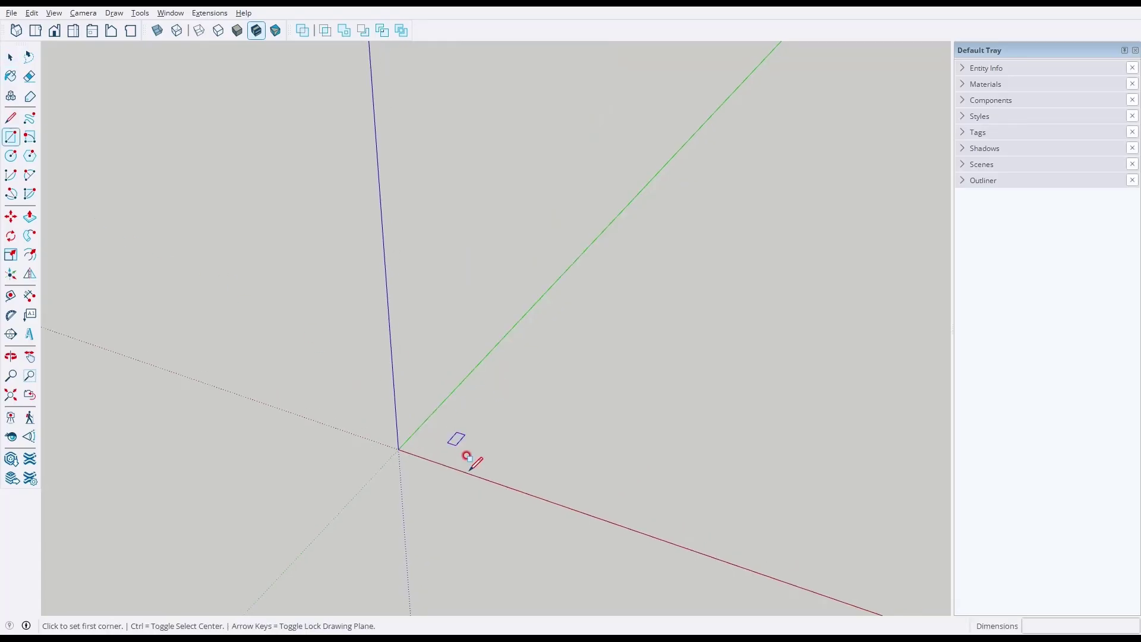
left_click(398, 447)
left_click(785, 491)
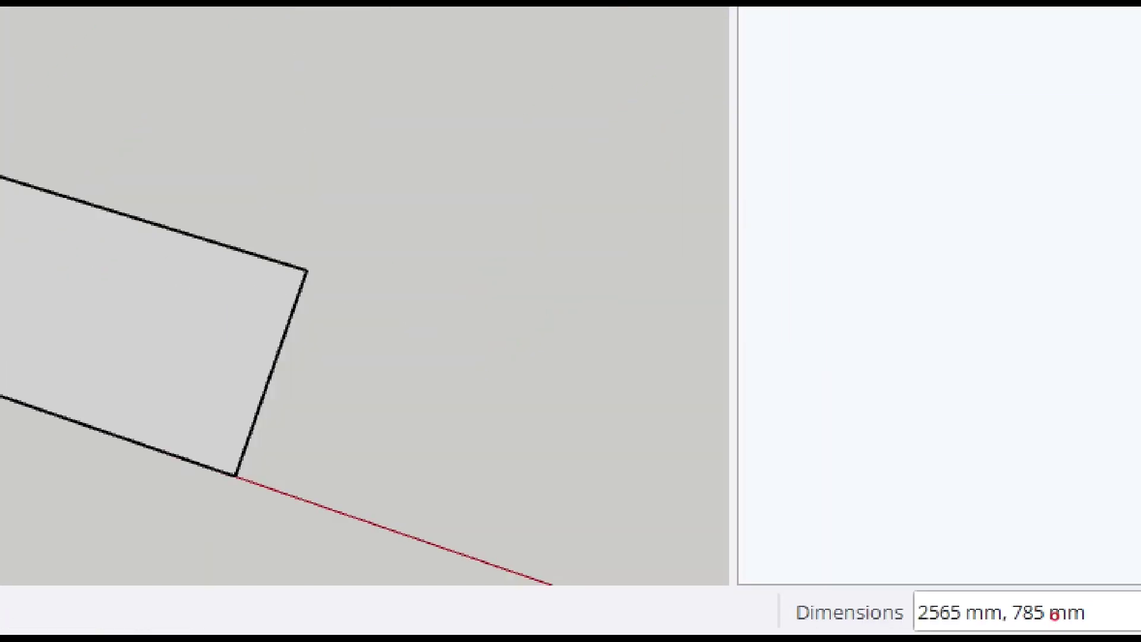
left_click_drag(924, 510, 967, 507)
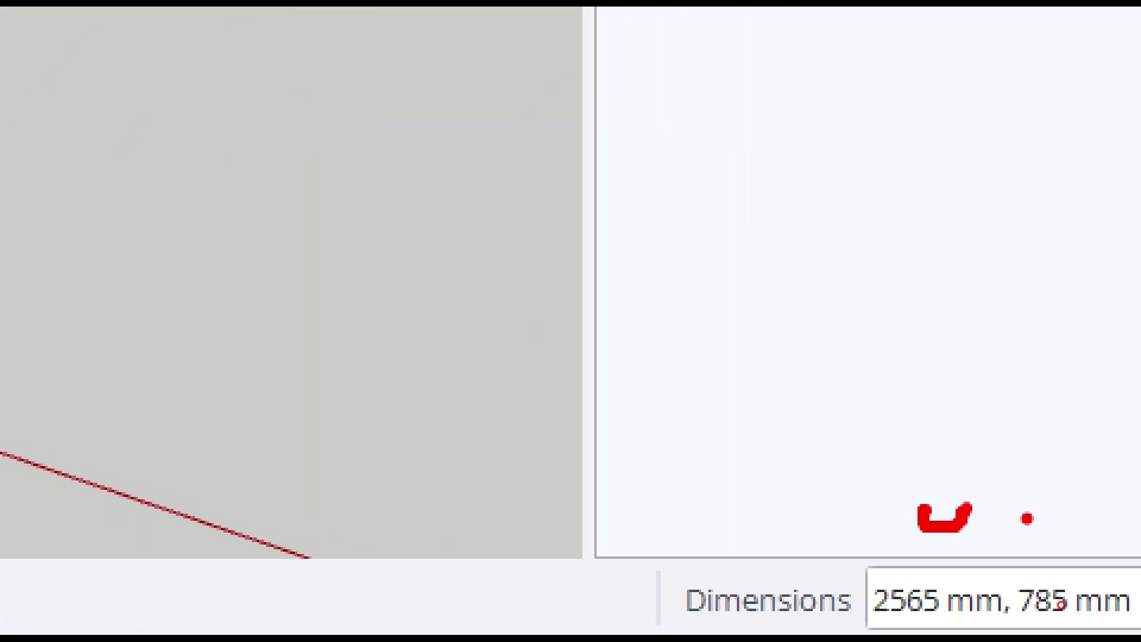
left_click_drag(1036, 517, 1132, 468)
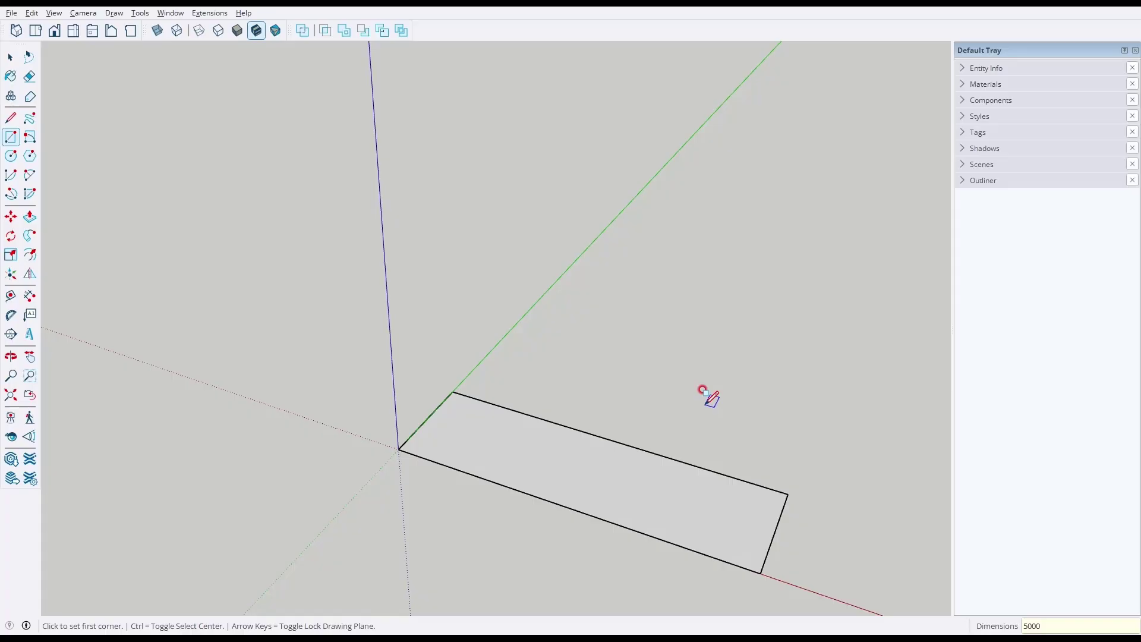
key("Return")
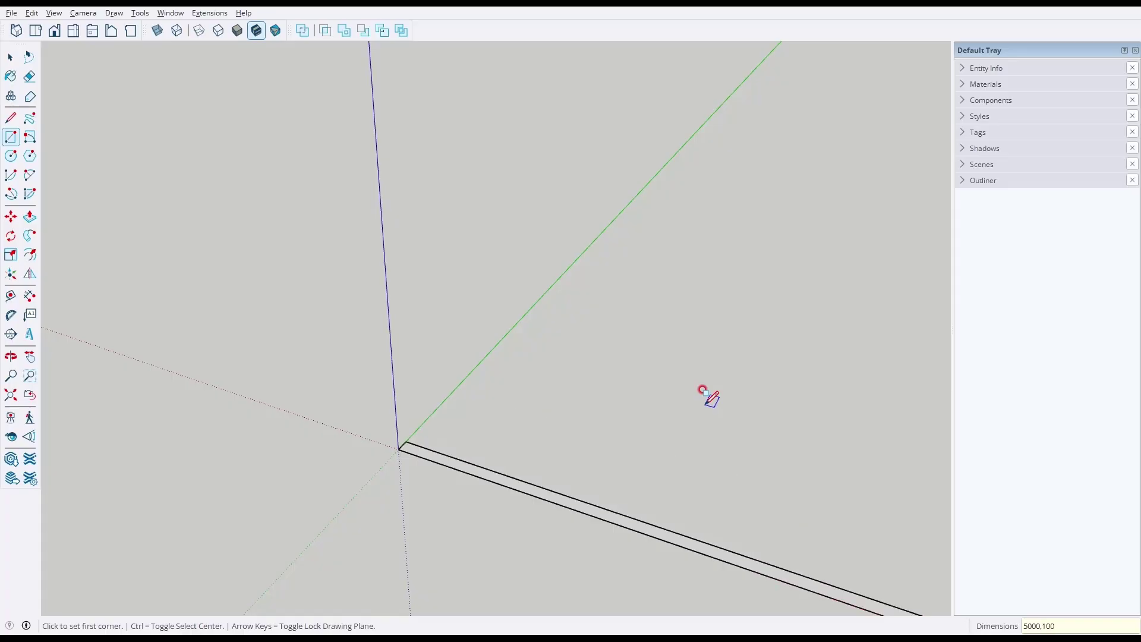
key("space")
scroll(703, 404, "down", 6)
mouse_move(678, 410)
middle_mouse_down()
mouse_move(518, 349)
mouse_move(532, 344)
mouse_move(543, 369)
mouse_move(571, 375)
middle_mouse_up()
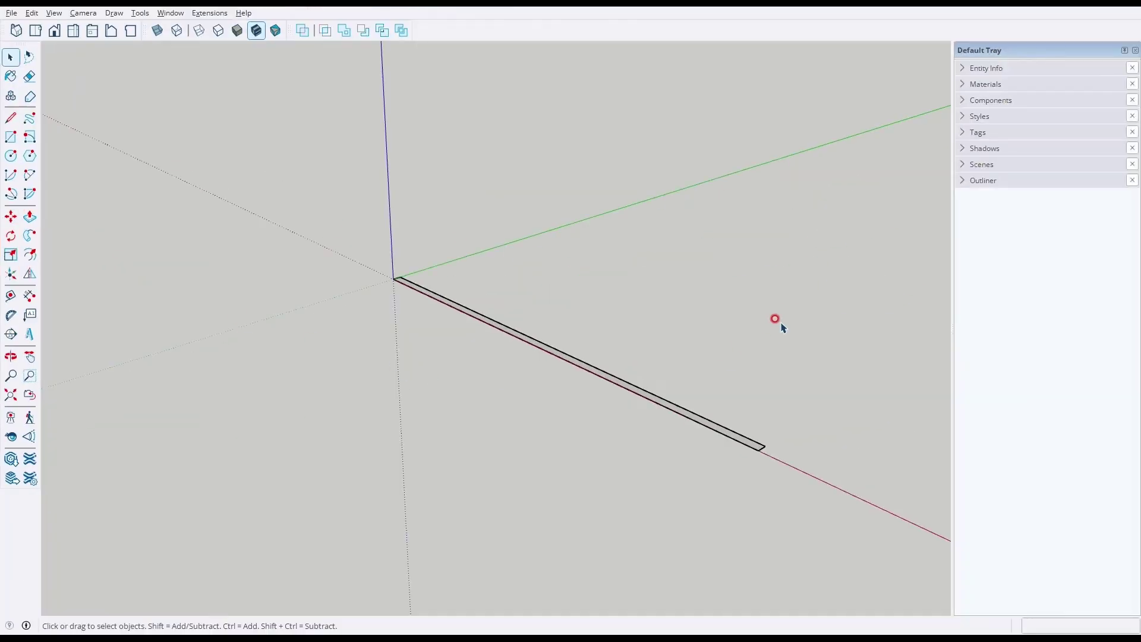
Extrude the 5000 by 100 mm rectangle upward by 3000 mm to form a wall.
left_click(29, 218)
left_click(726, 428)
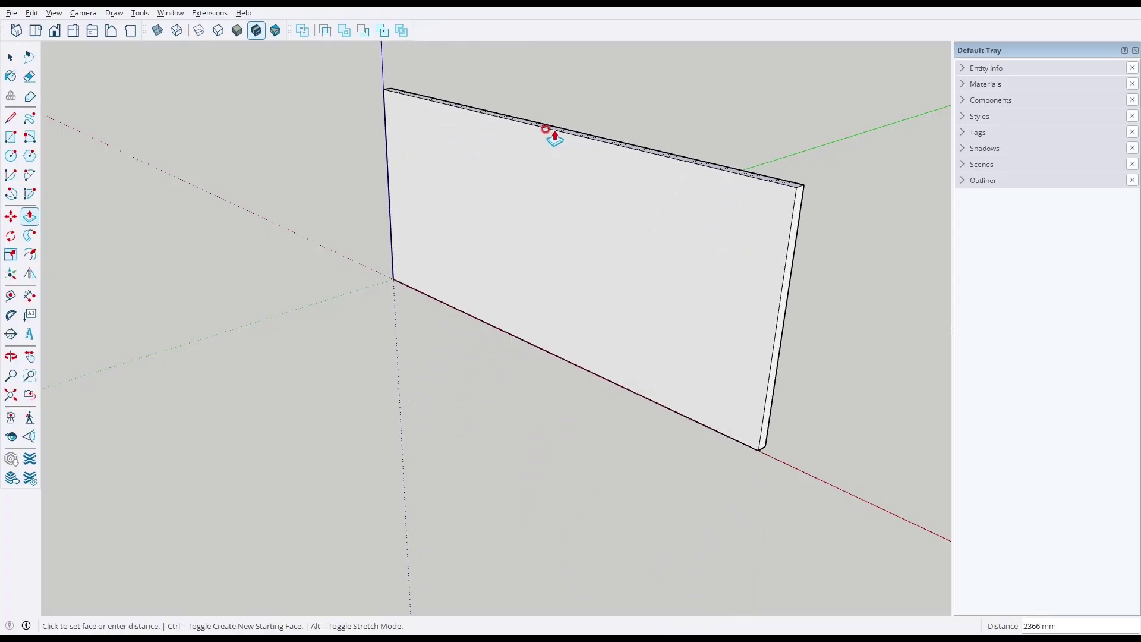
left_click(551, 102)
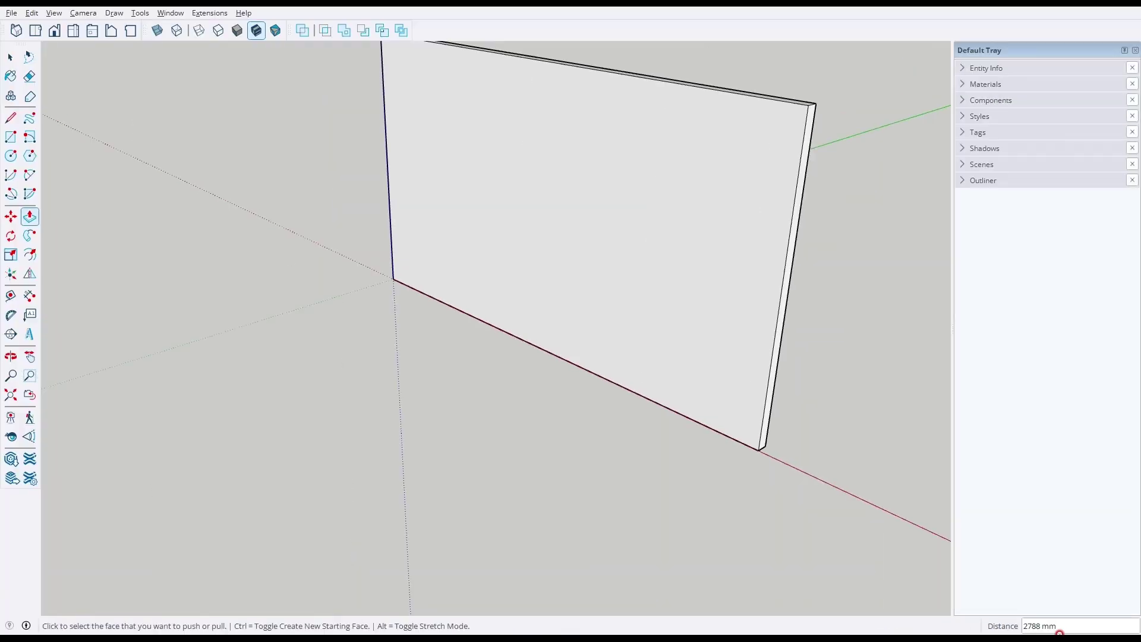
type("3000")
key("Return")
key("space")
scroll(835, 540, "down", 3)
middle_click_drag(766, 517, 783, 415)
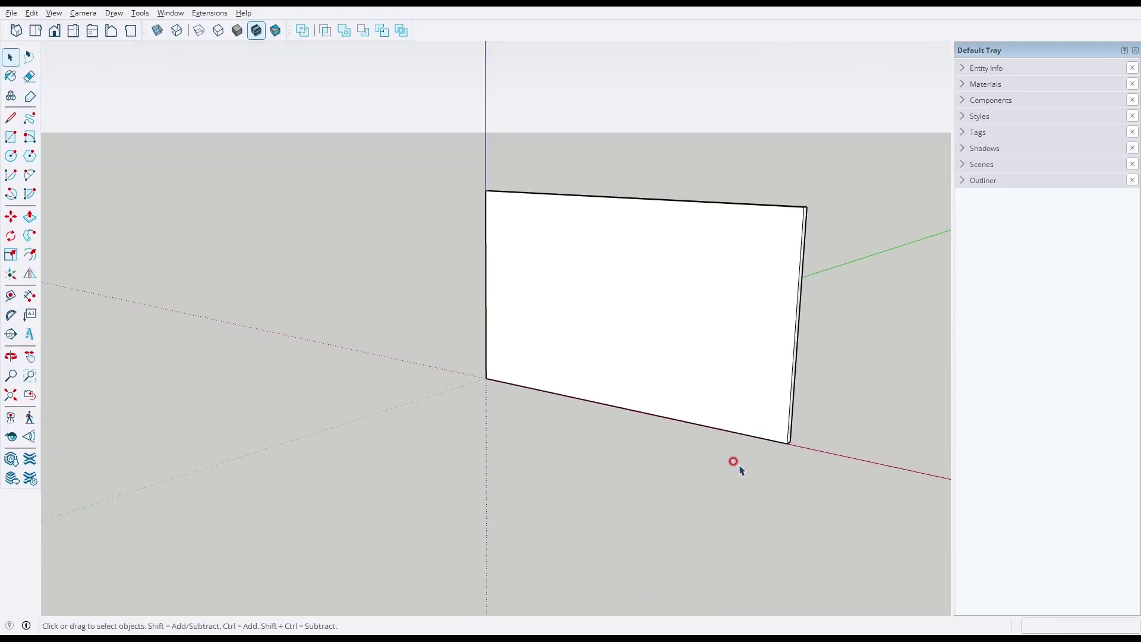
scroll(787, 323, "up", 3)
middle_click_drag(799, 324, 768, 362)
scroll(633, 315, "down", 1)
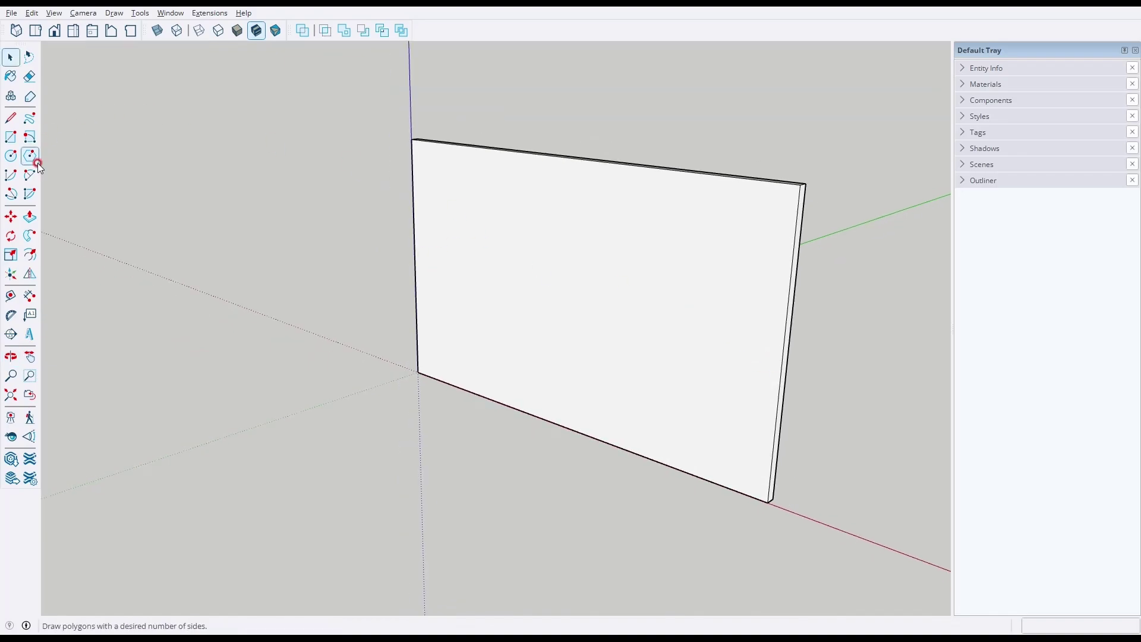
Draw a diagonal line across the wall's upper corner above the origin, from its vertical edge to its top edge.
left_click(10, 118)
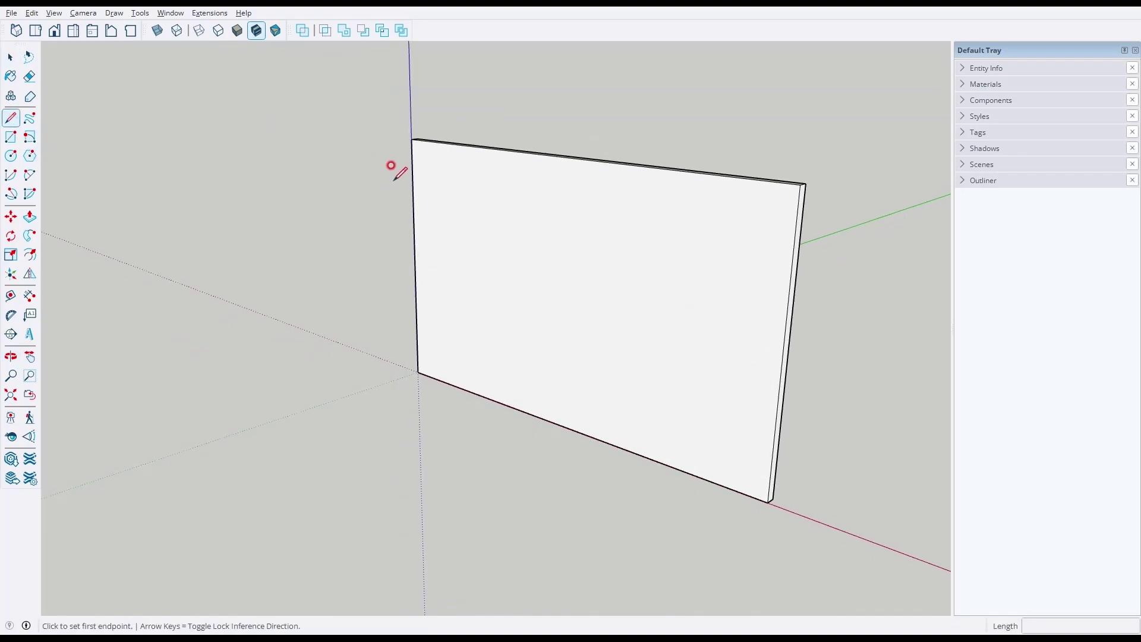
left_click(414, 221)
left_click(497, 148)
middle_click_drag(497, 148, 282, 222)
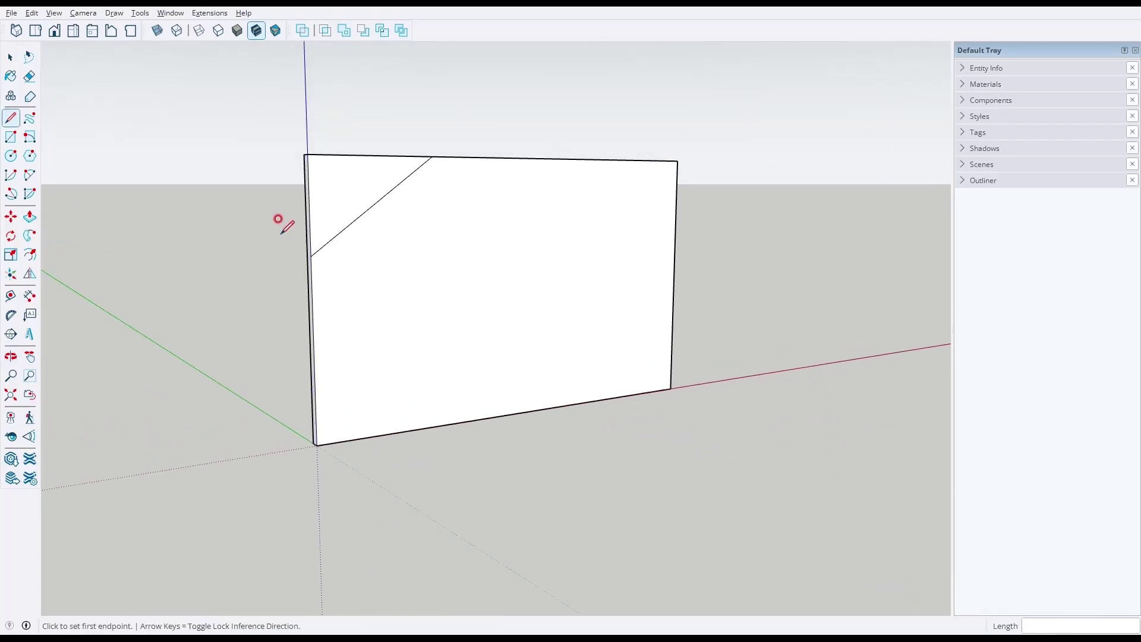
scroll(332, 214, "up", 4)
middle_click_drag(350, 200, 272, 226)
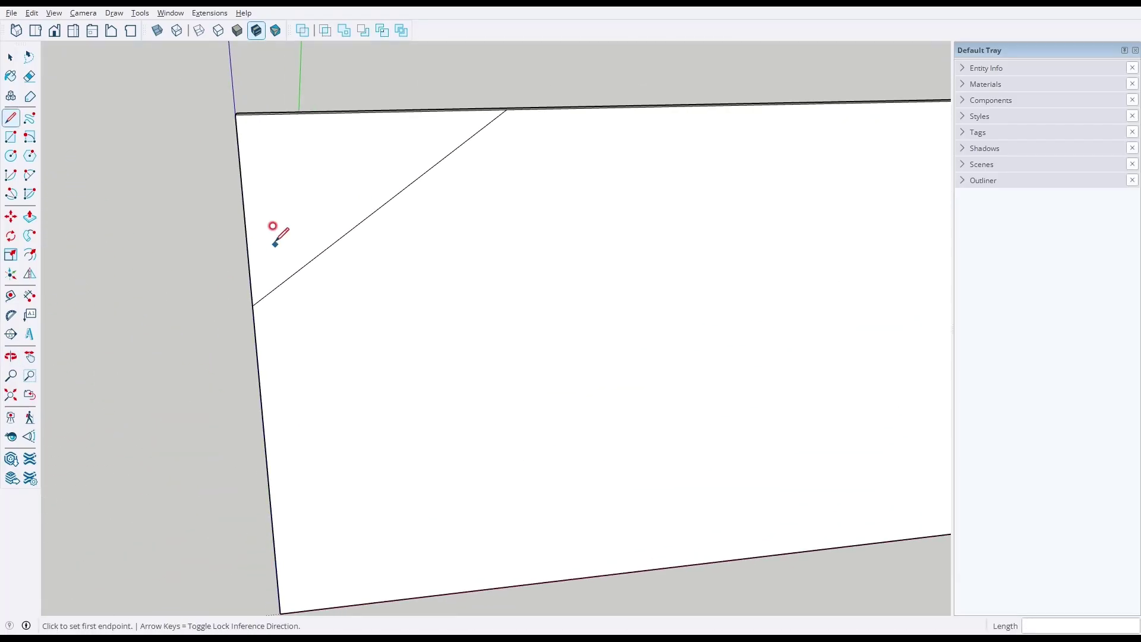
Push the triangular corner face 100 mm through the wall to cut the corner off.
left_click(32, 218)
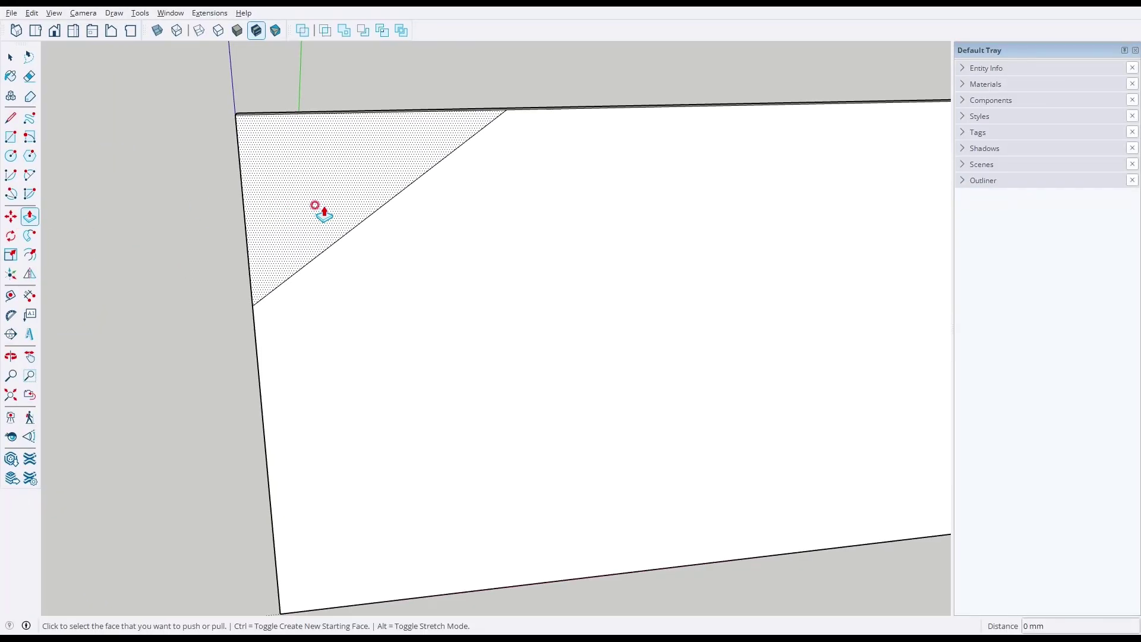
left_click(315, 204)
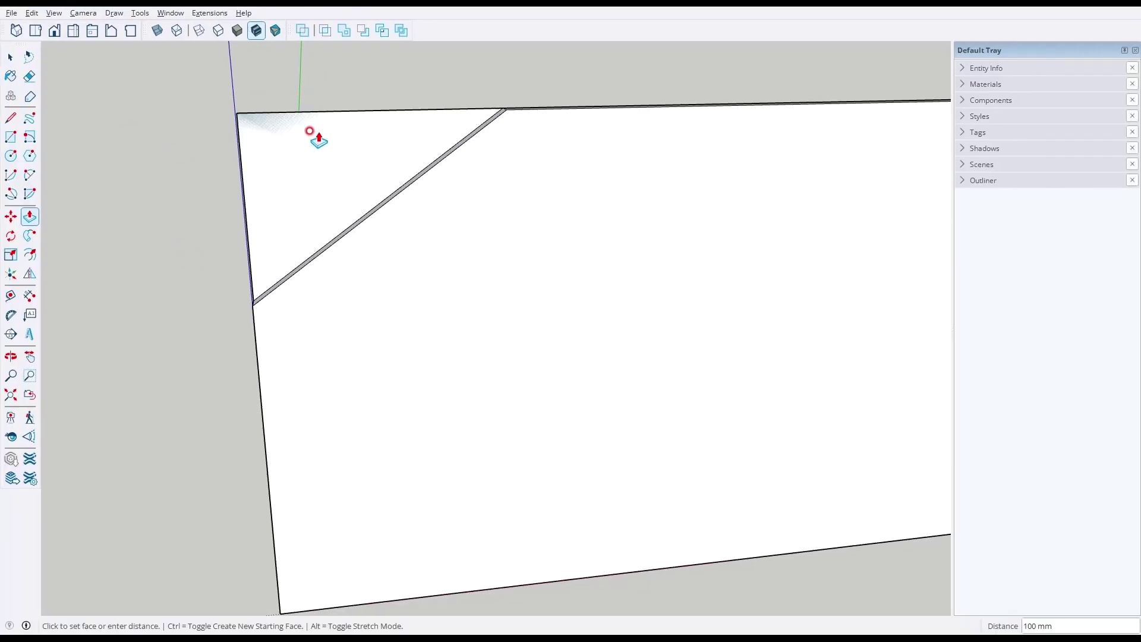
left_click(276, 141)
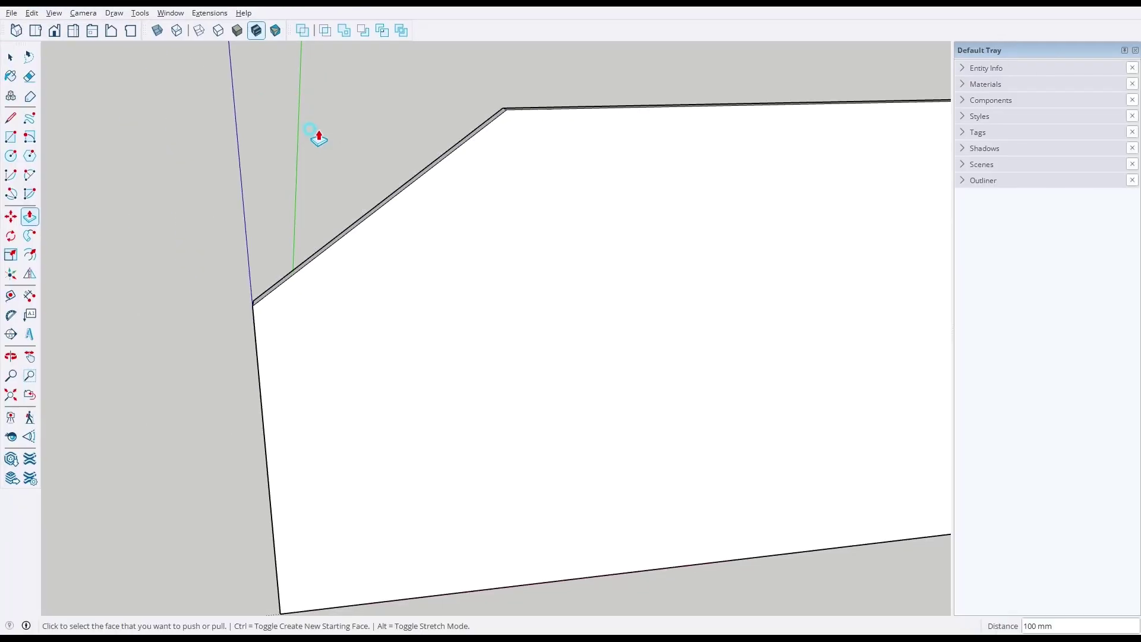
scroll(309, 127, "down", 3)
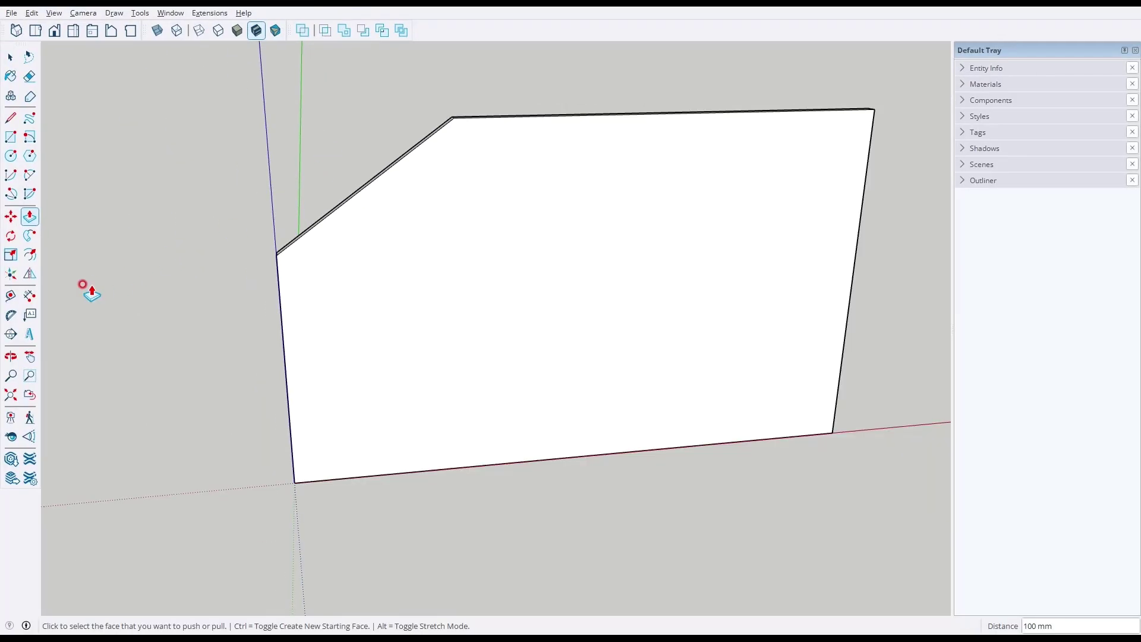
Draw a circle on the wall face beside the cut corner and push it 100 mm through to make a round hole.
left_click(11, 156)
left_click(481, 255)
left_click(536, 303)
mouse_move(577, 182)
middle_mouse_down()
mouse_move(305, 222)
mouse_move(440, 192)
mouse_move(361, 196)
middle_mouse_up()
left_click(30, 216)
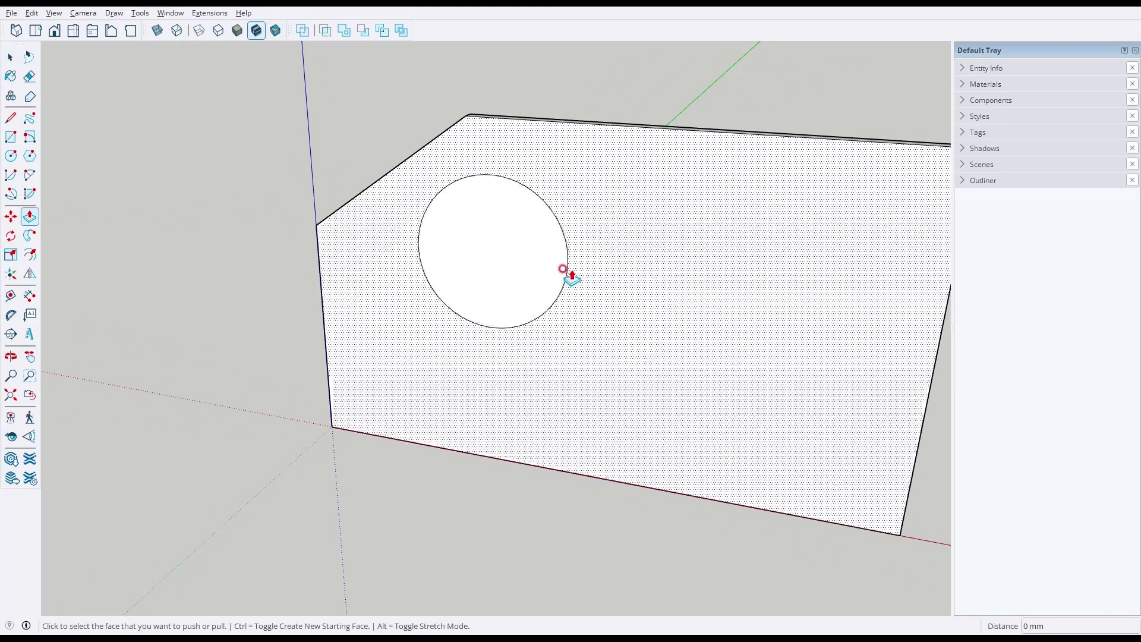
left_click(504, 262)
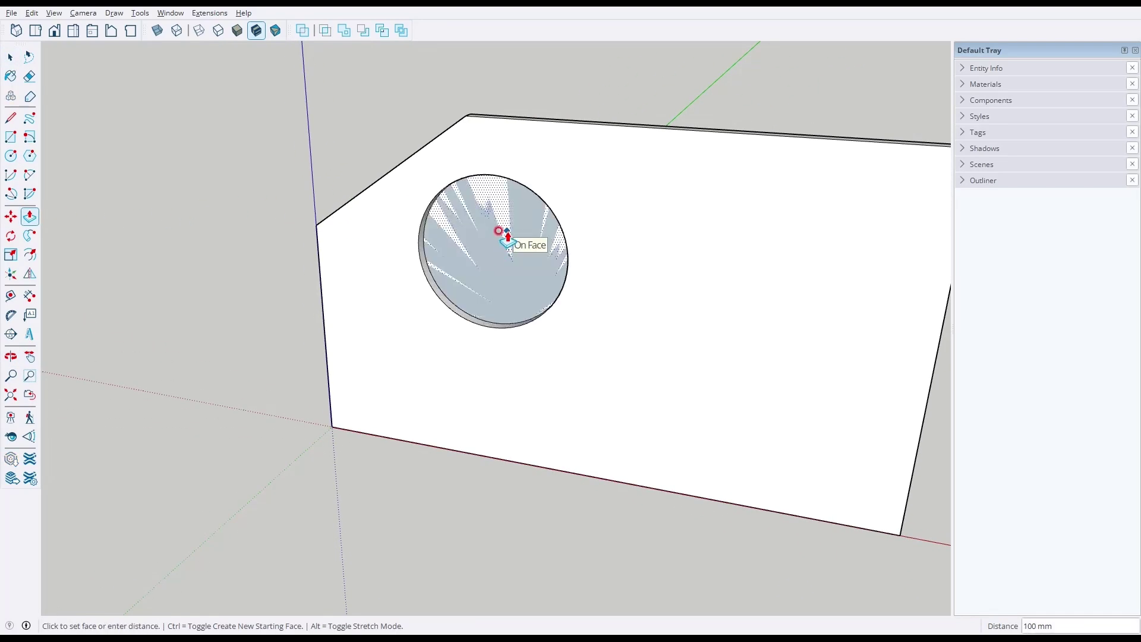
left_click(499, 230)
key("space")
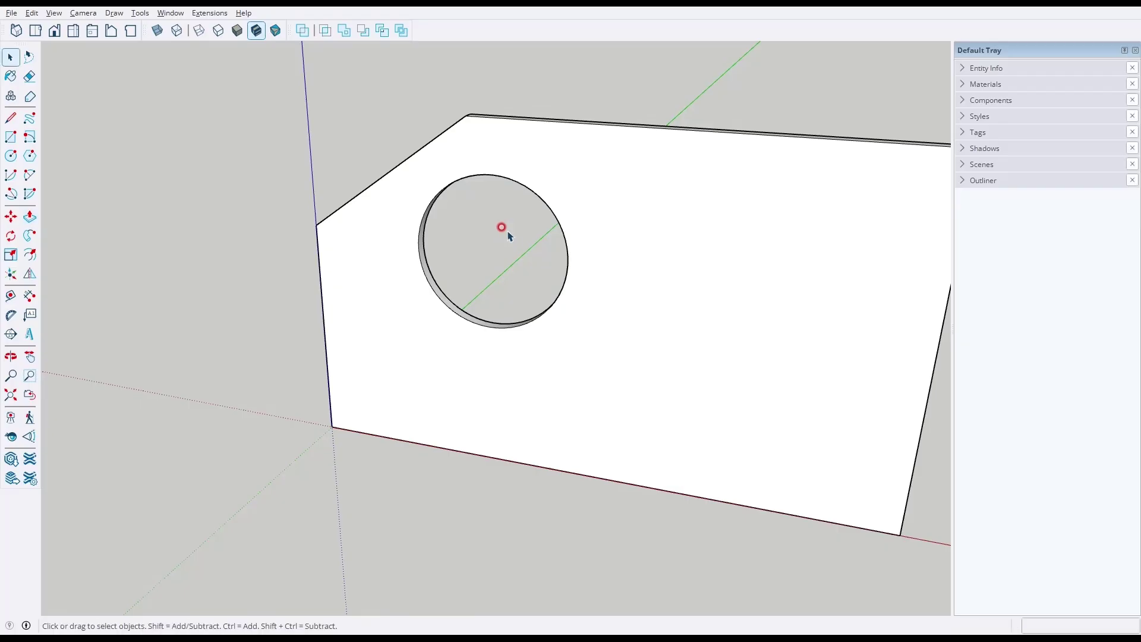
Draw a two-point arc from the wall's top edge to its far vertical edge, bulging inward around the upper corner.
left_click(29, 175)
scroll(545, 160, "down", 2)
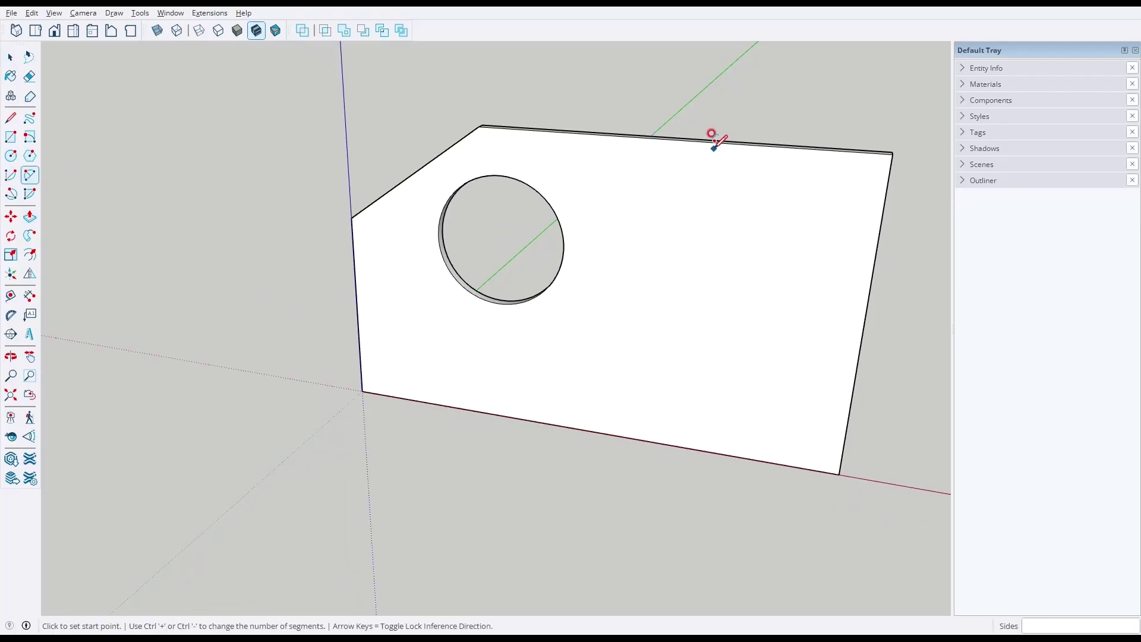
left_click(713, 143)
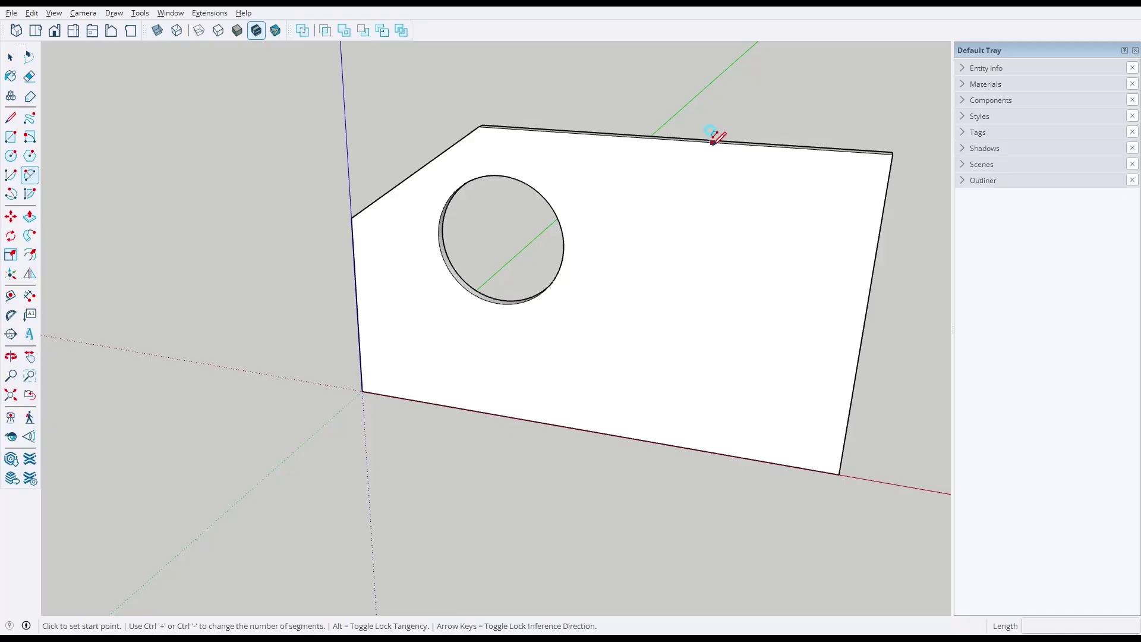
left_click(874, 259)
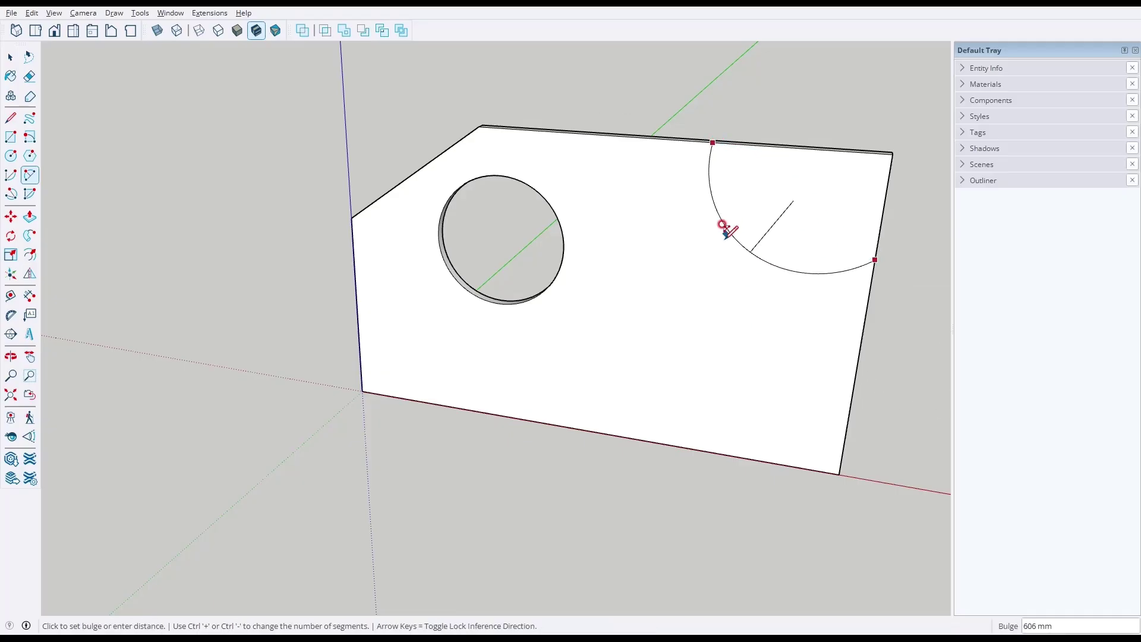
left_click(739, 244)
Push the face enclosed by the arc through the wall to cut away the rounded upper corner.
middle_click_drag(741, 247, 657, 300)
scroll(700, 276, "up", 3)
key("p")
left_click(737, 284)
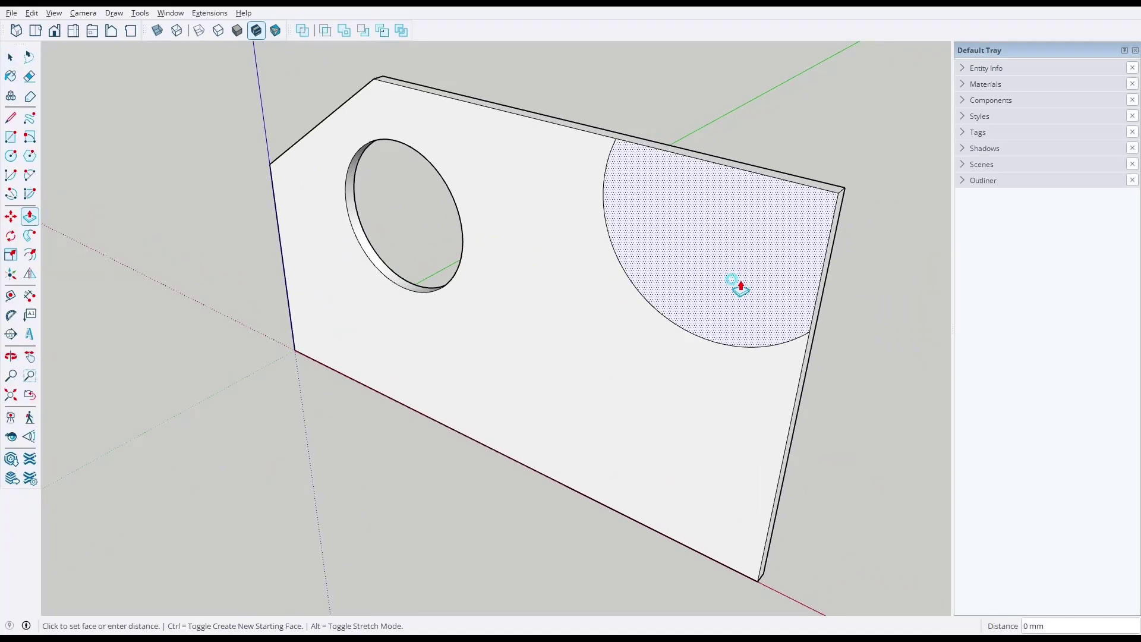
left_click(757, 259)
key("space")
mouse_move(487, 384)
middle_mouse_down()
mouse_move(909, 268)
mouse_move(506, 324)
middle_mouse_up()
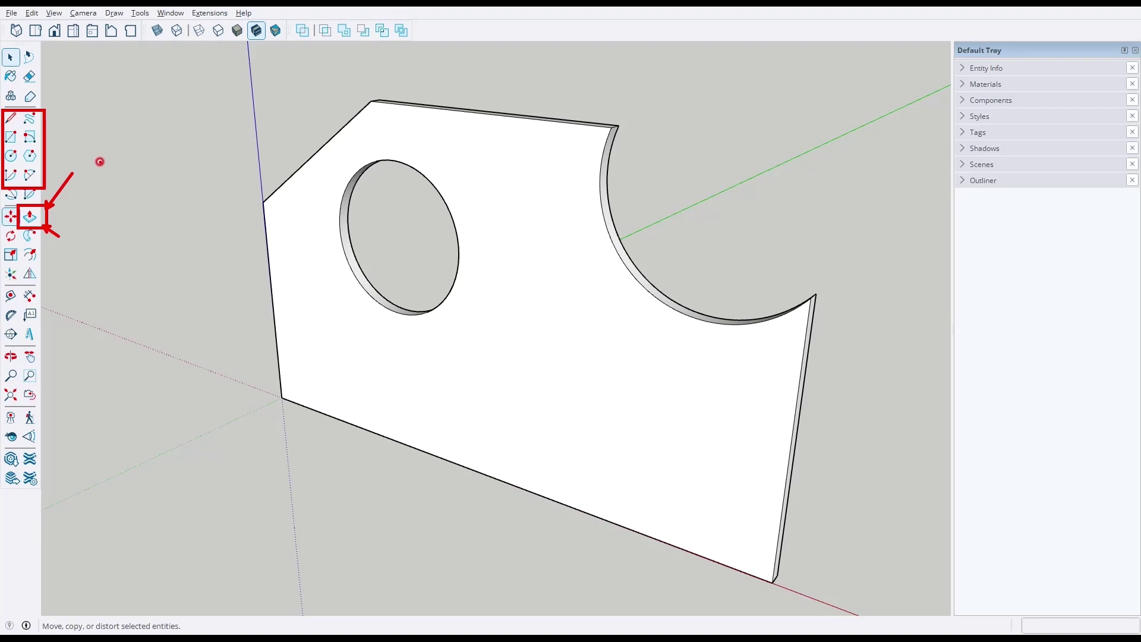
Select the entire connected wall geometry and delete it.
key("Escape")
middle_click_drag(571, 302, 627, 348)
triple_click(628, 348)
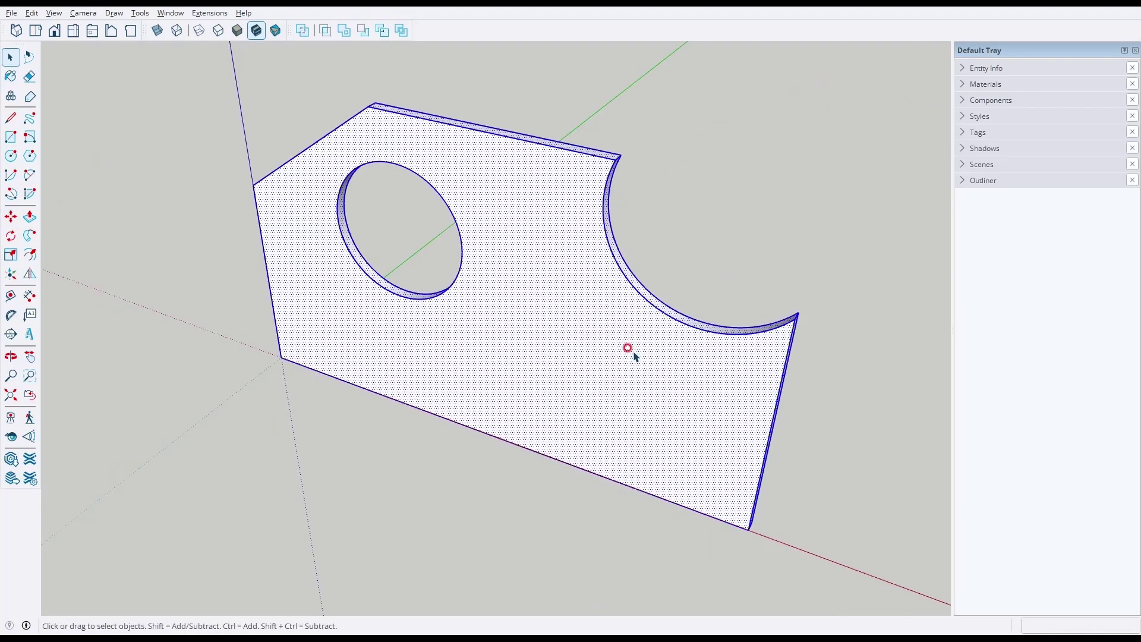
key("Delete")
Draw a freehand rectangle on the ground from the origin and a circle overlapping the corner opposite the origin.
scroll(445, 384, "down", 1)
key("r")
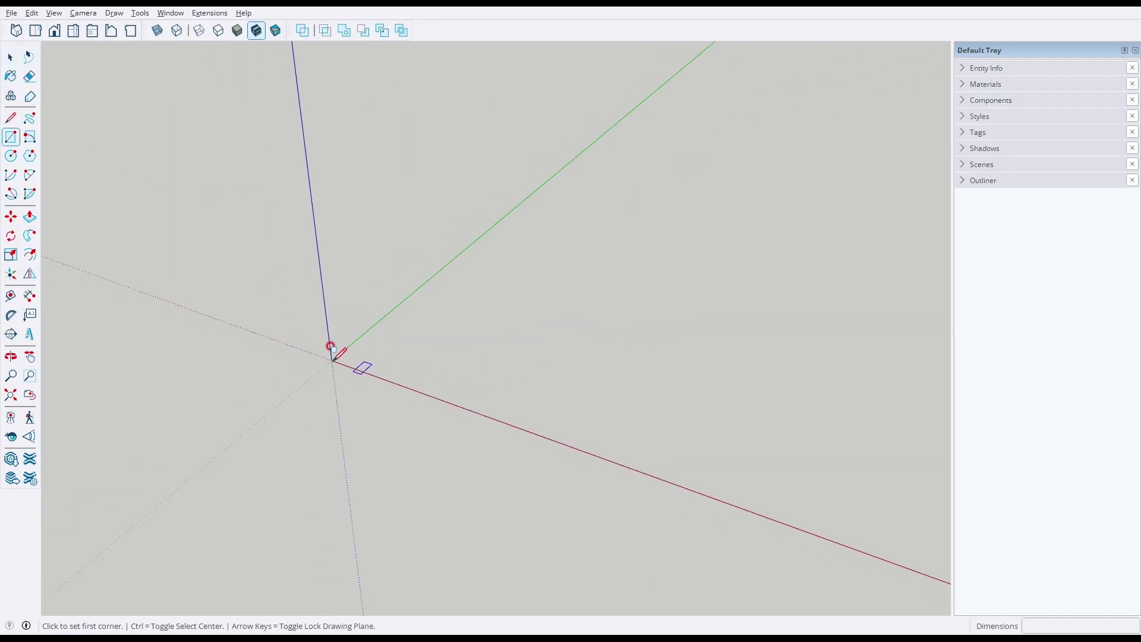
left_click(331, 359)
left_click(743, 286)
key("c")
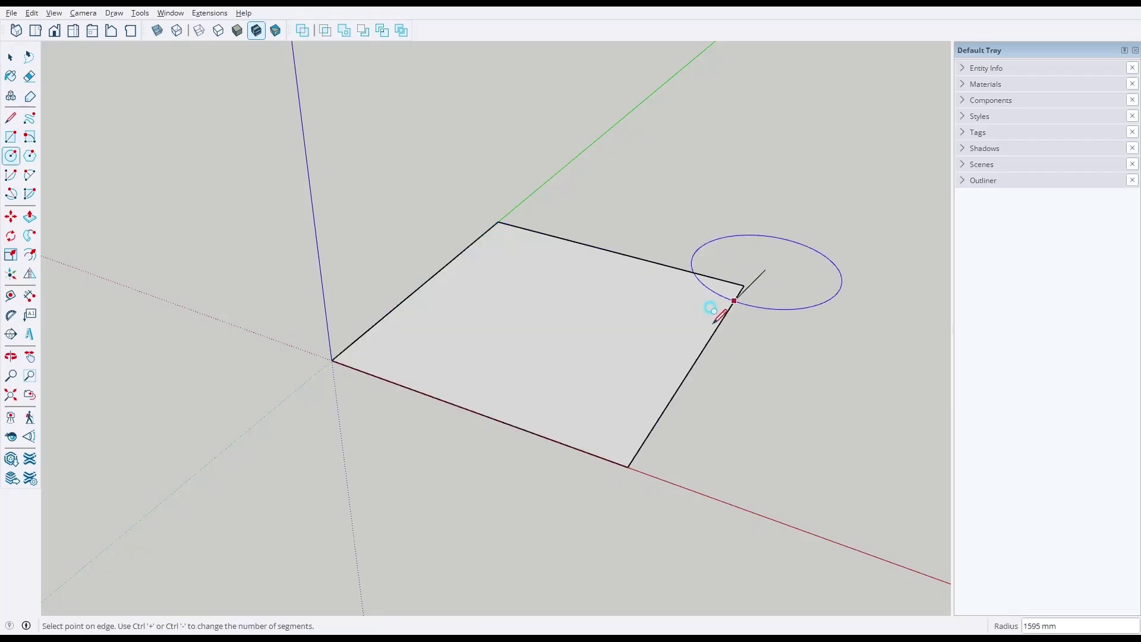
left_click(767, 275)
left_click(711, 313)
Erase the inner edges where the rectangle and circle overlap, merging them into a single face.
key("e")
middle_click_drag(718, 286, 815, 280)
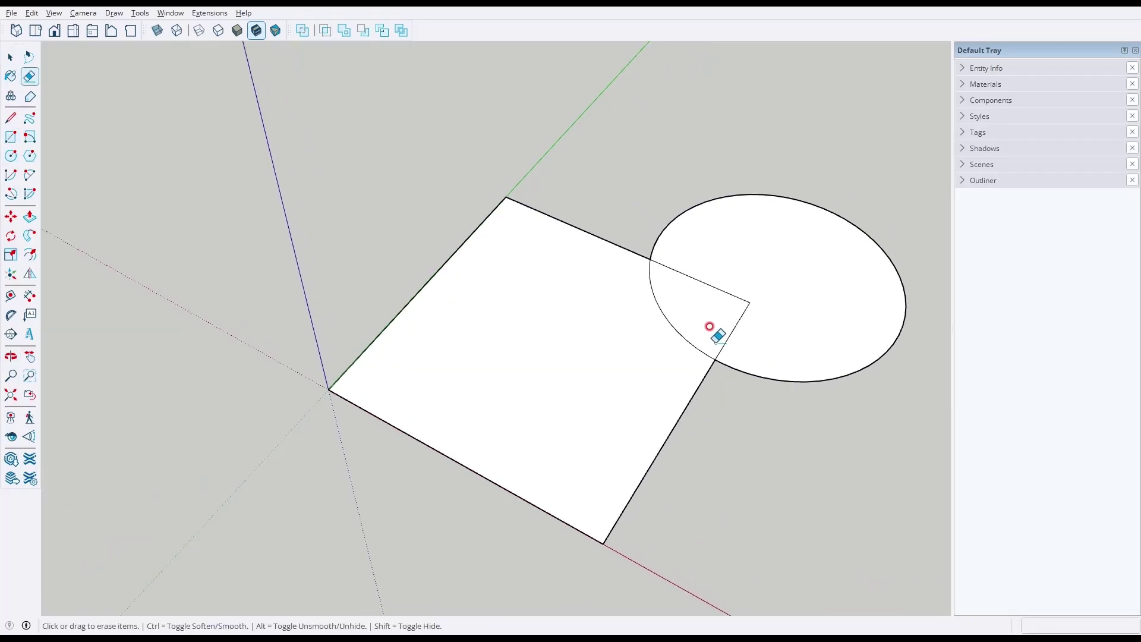
left_click_drag(746, 285, 651, 276)
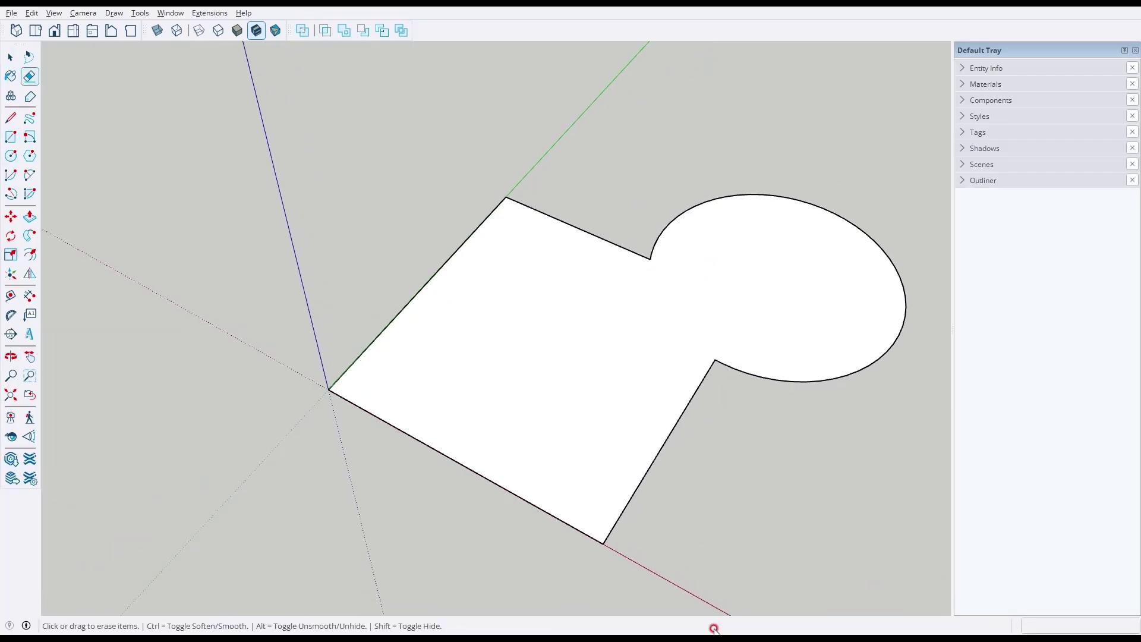
Draw a smaller circle inside the rounded end of the merged shape and delete its inner face.
middle_click_drag(660, 567, 707, 523)
key("c")
left_click(760, 260)
left_click(799, 297)
key("space")
left_click(779, 260)
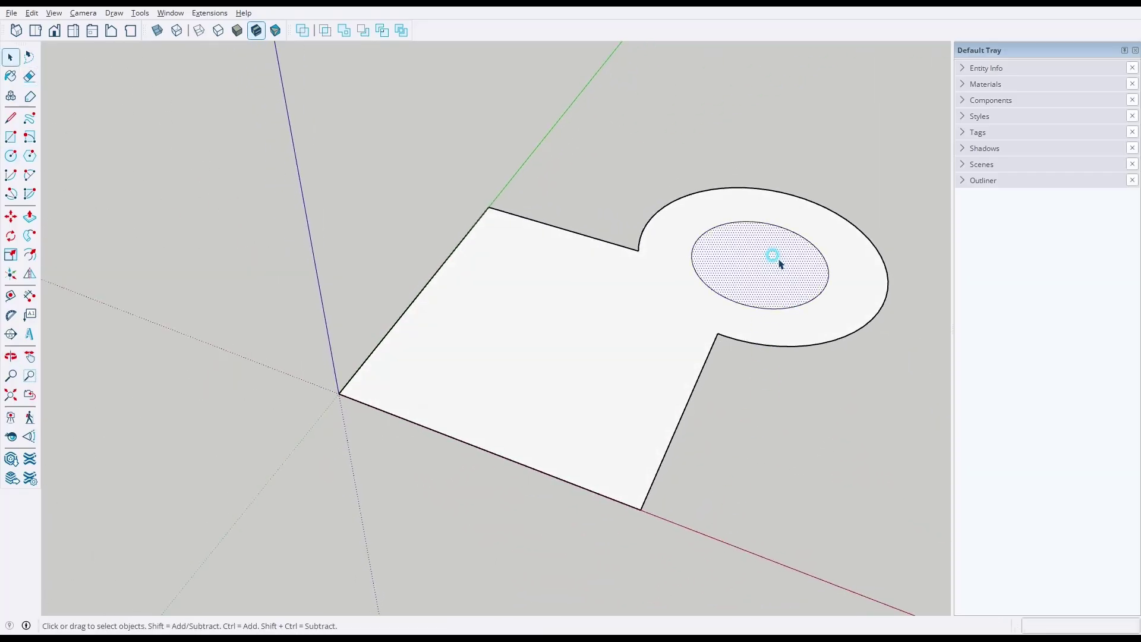
key("Delete")
Extrude the merged face with its round opening upward into a solid block and fit the model in view.
middle_click_drag(639, 554, 573, 502)
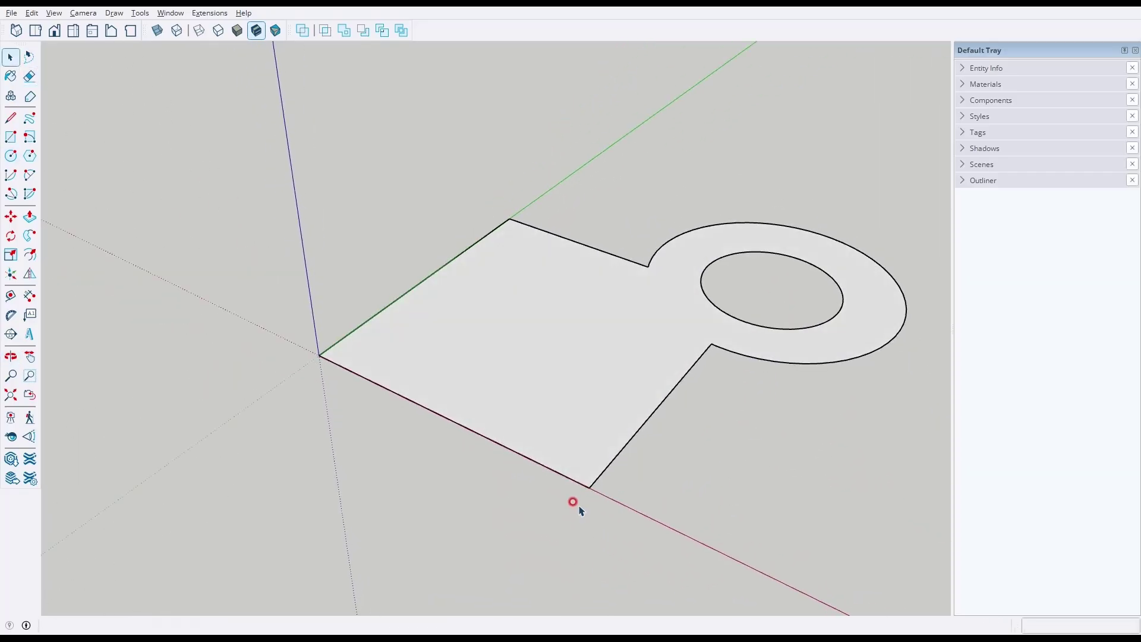
key("p")
left_click(570, 432)
left_click(585, 180)
key("space")
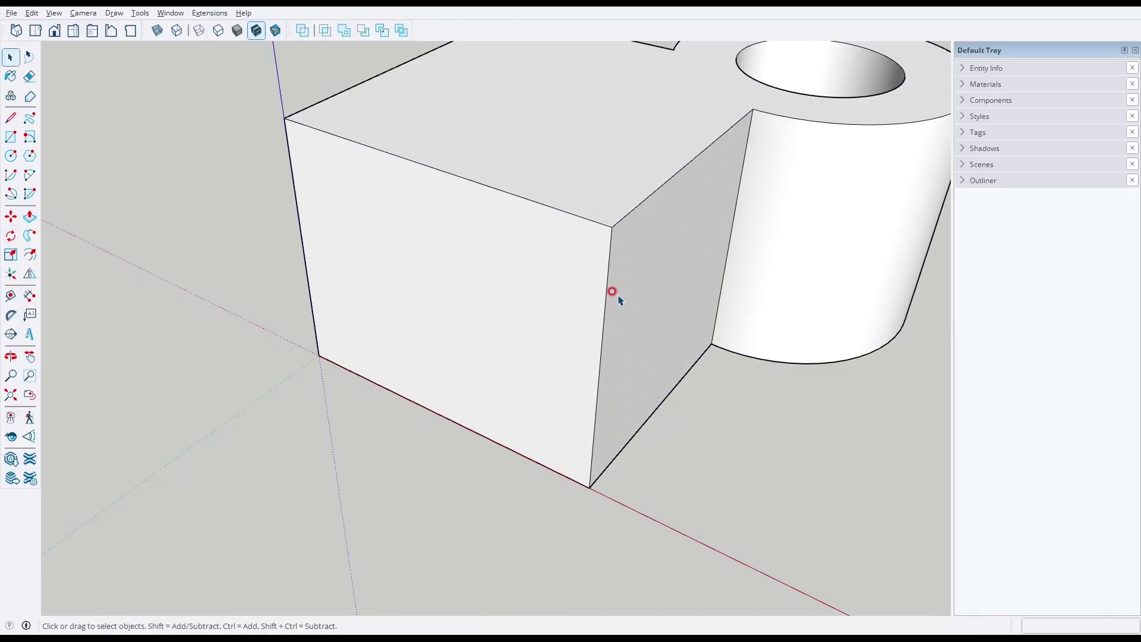
key("shift+z")
scroll(563, 360, "down", 3)
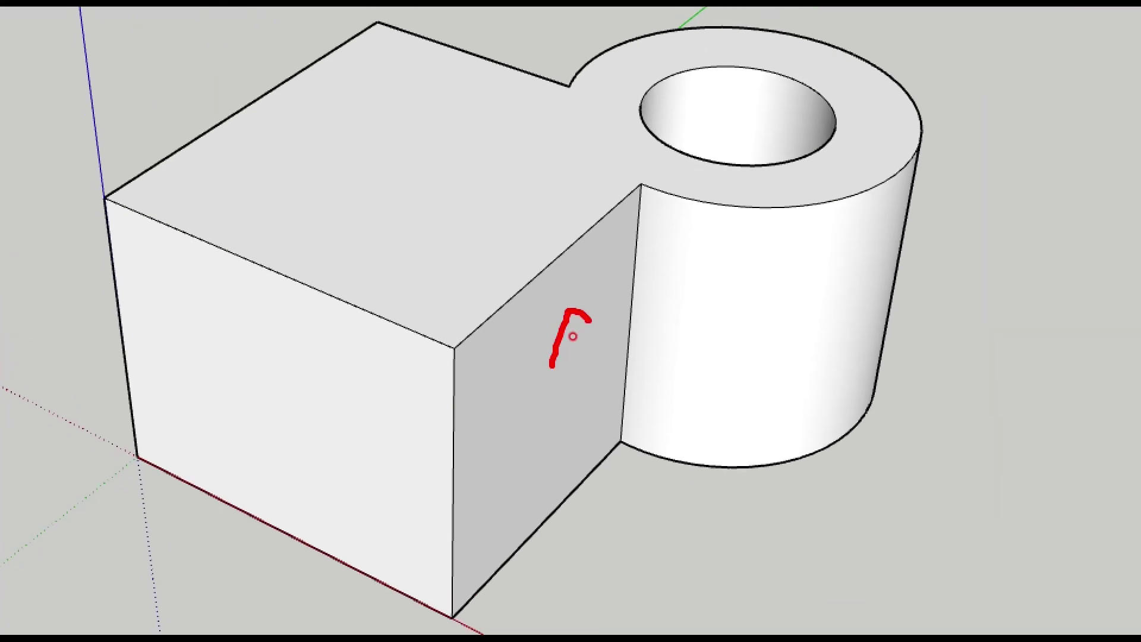
left_click_drag(571, 313, 555, 493)
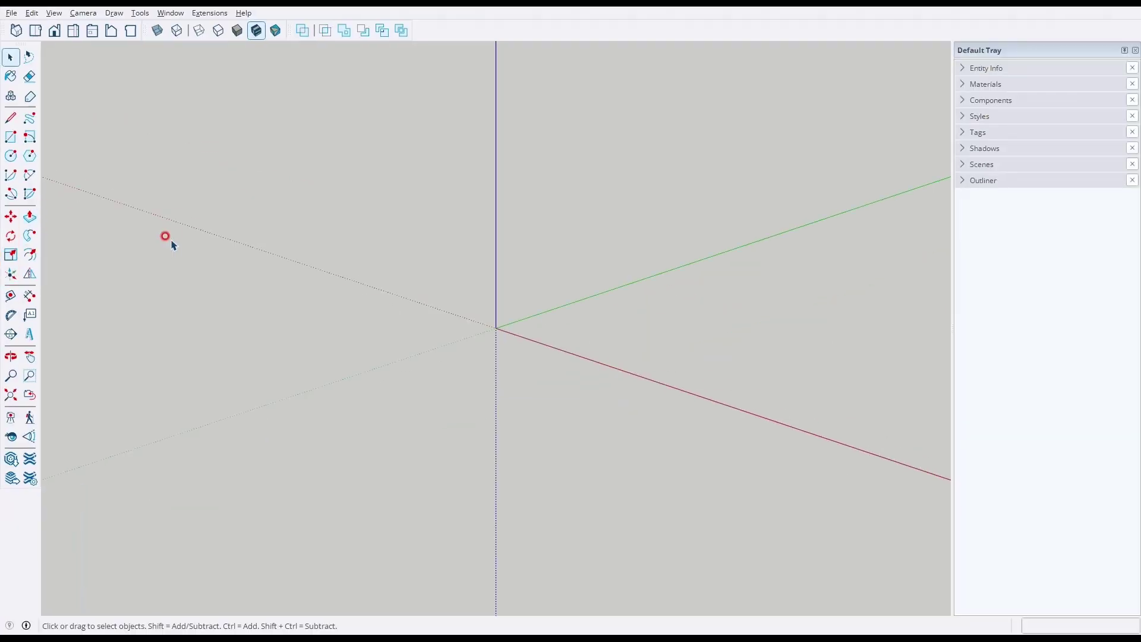
Draw a freehand rectangle on the ground from the origin, about 6100 mm by 9445 mm.
middle_click_drag(431, 204, 519, 333)
key("r")
left_click(496, 327)
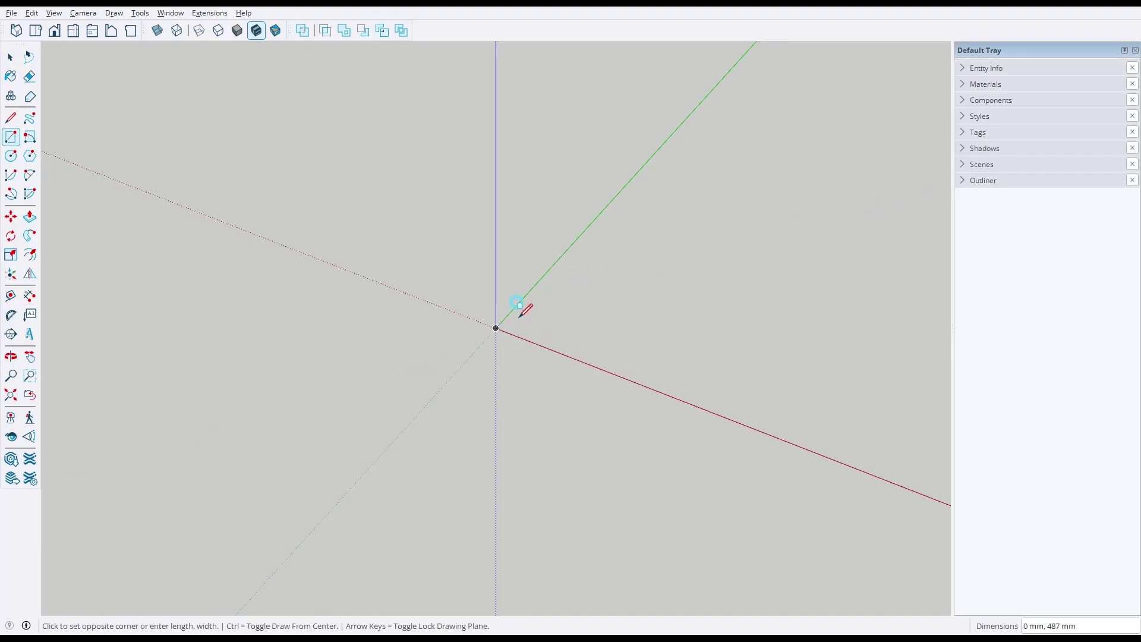
left_click(839, 215)
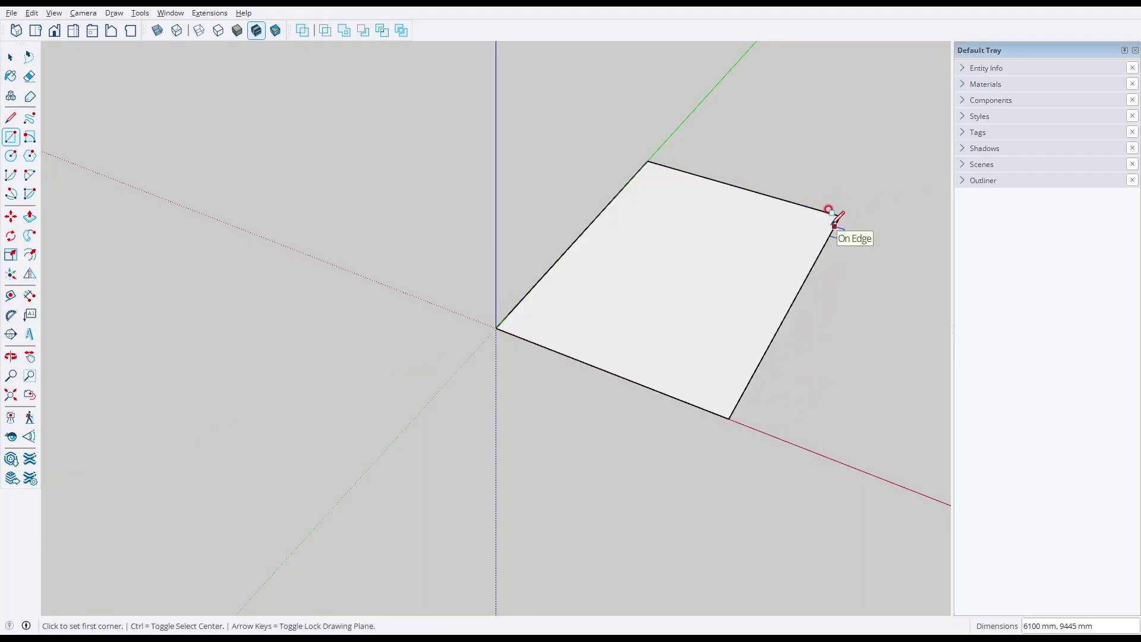
Extrude the rectangle upward into a block about 4757 mm high.
key("p")
left_click(735, 281)
left_click(734, 168)
middle_click_drag(768, 242, 576, 218)
scroll(547, 237, "down", 2)
left_click_drag(548, 254, 587, 167)
left_click_drag(471, 262, 339, 318)
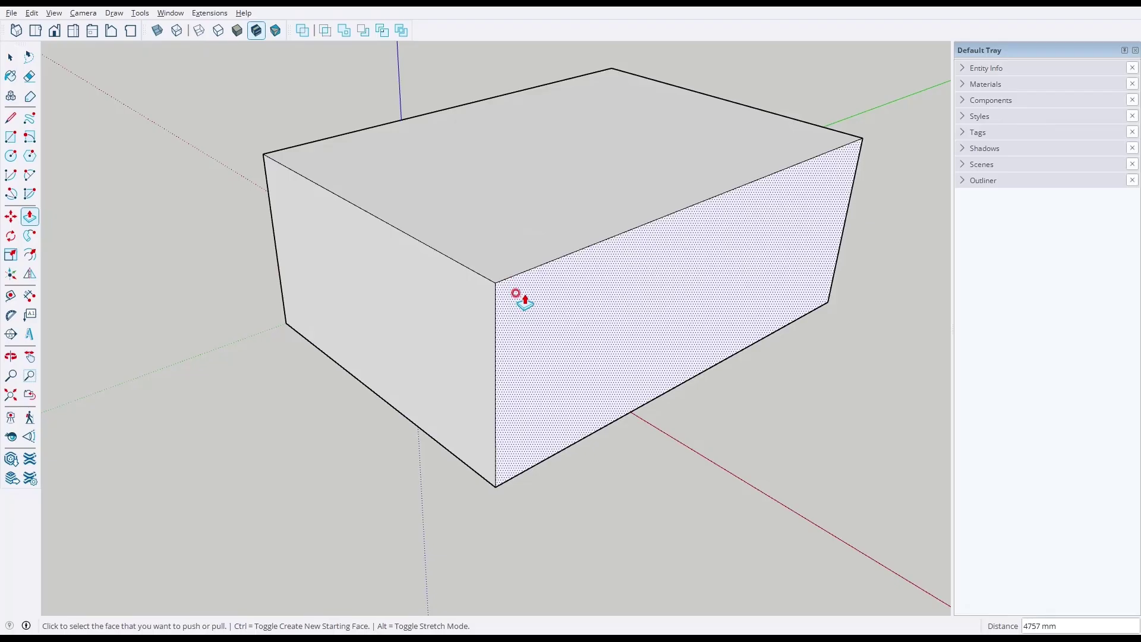
Stack two more volumes on the block's top as new starting faces and pull another one sideways out of the top level.
scroll(473, 377, "down", 3)
middle_click_drag(473, 377, 522, 361)
scroll(512, 347, "up", 1)
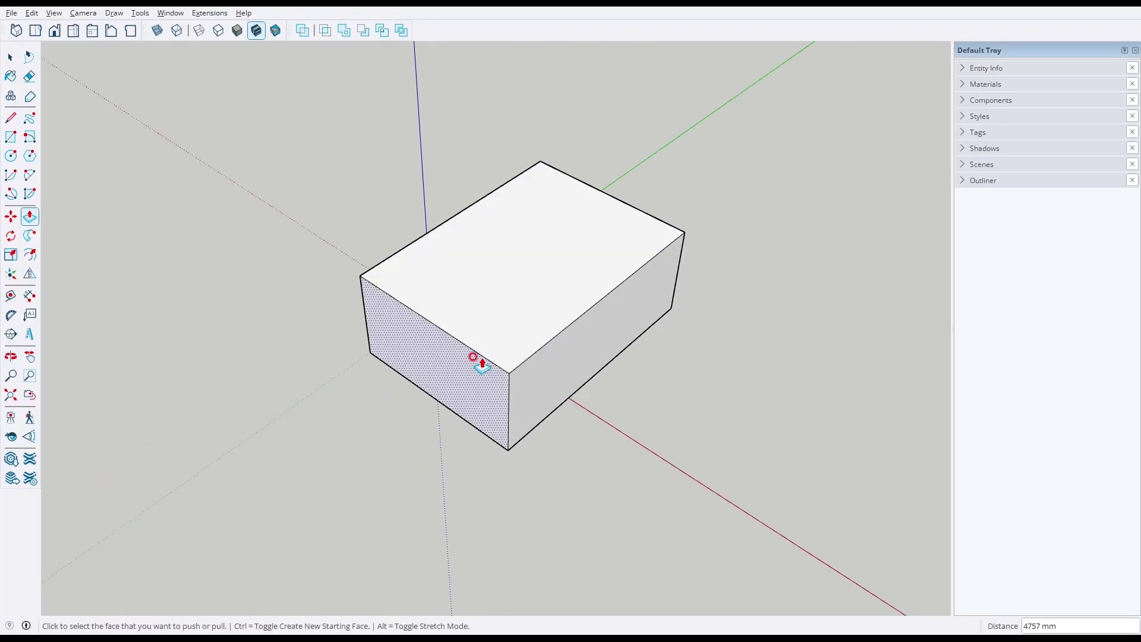
left_click(517, 339)
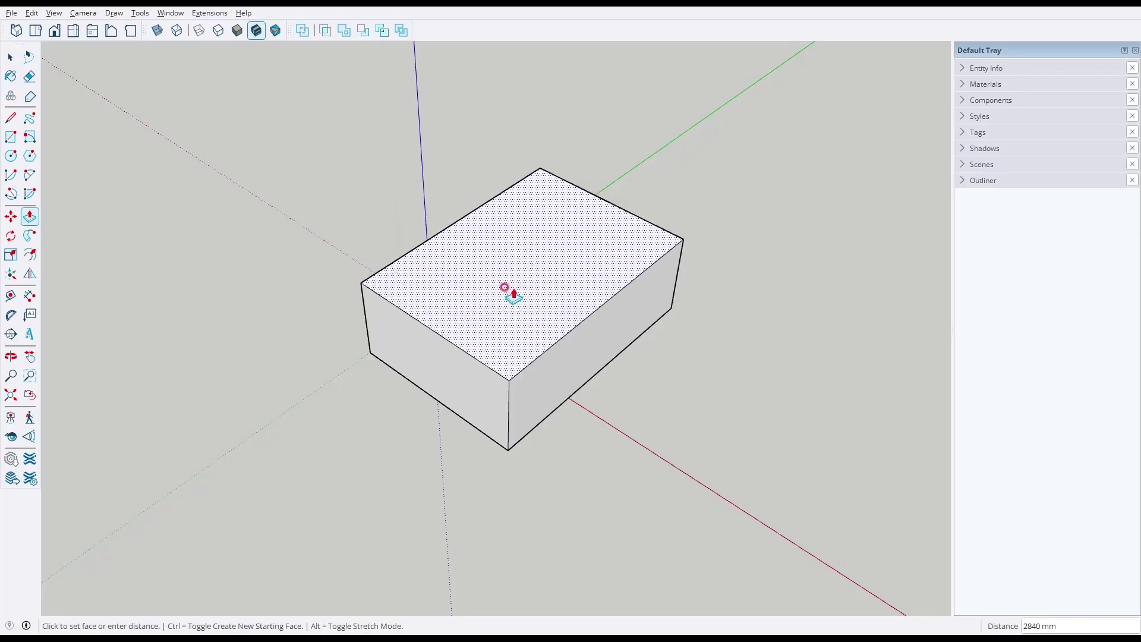
key("ctrl")
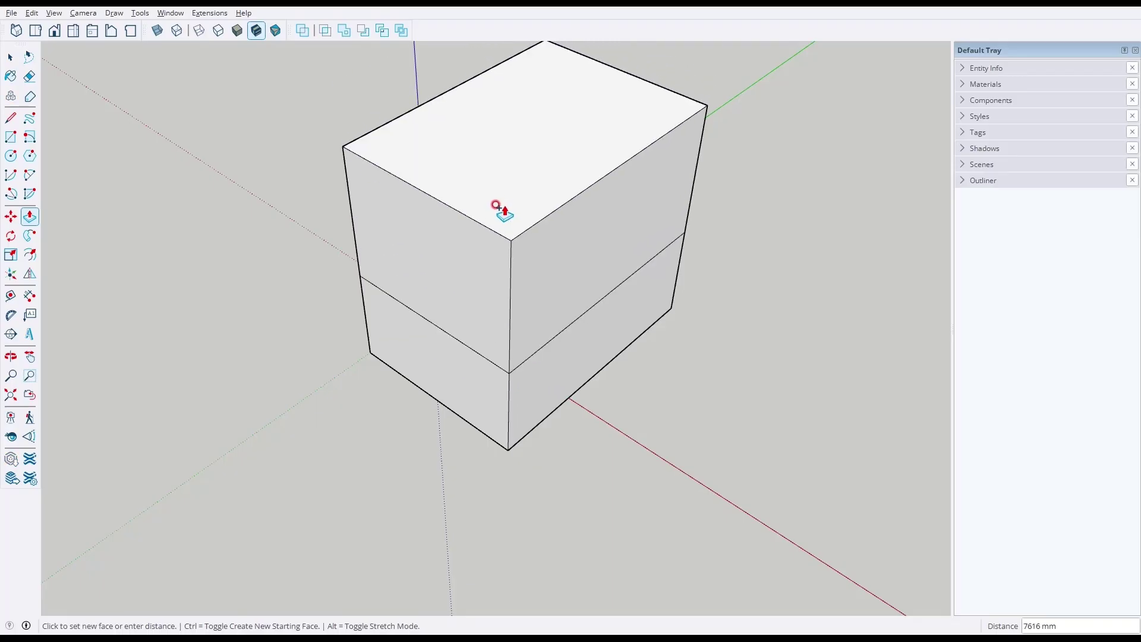
left_click(486, 253)
left_click(509, 244)
left_click(516, 149)
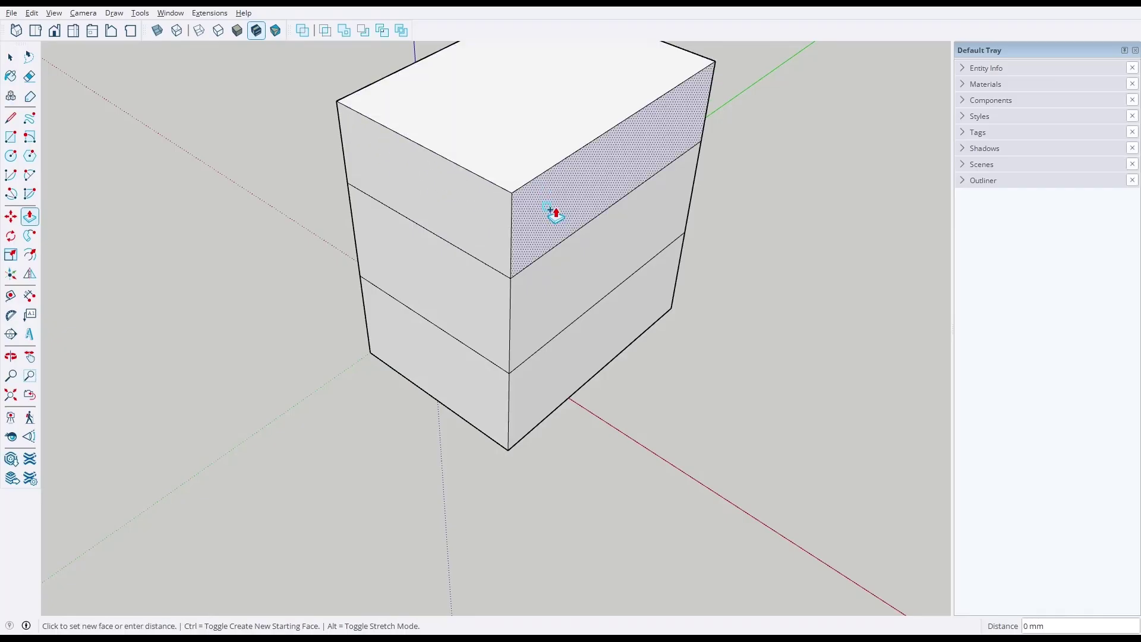
left_click(553, 212)
left_click(662, 275)
Select the entire stacked model and delete it.
key("space")
key("ctrl+a")
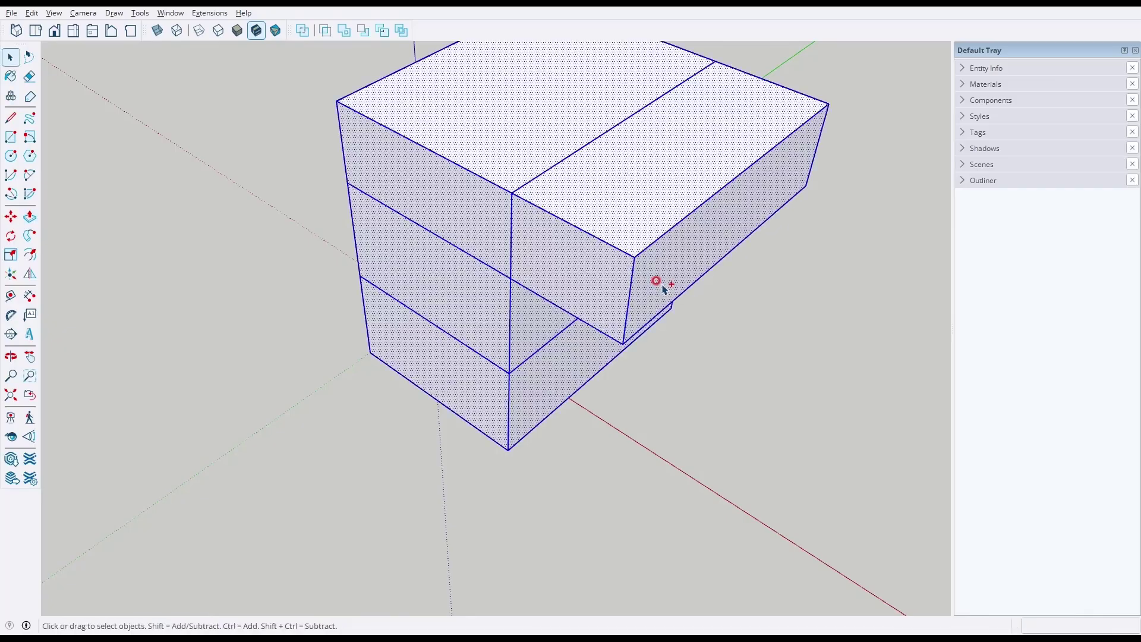
key("Delete")
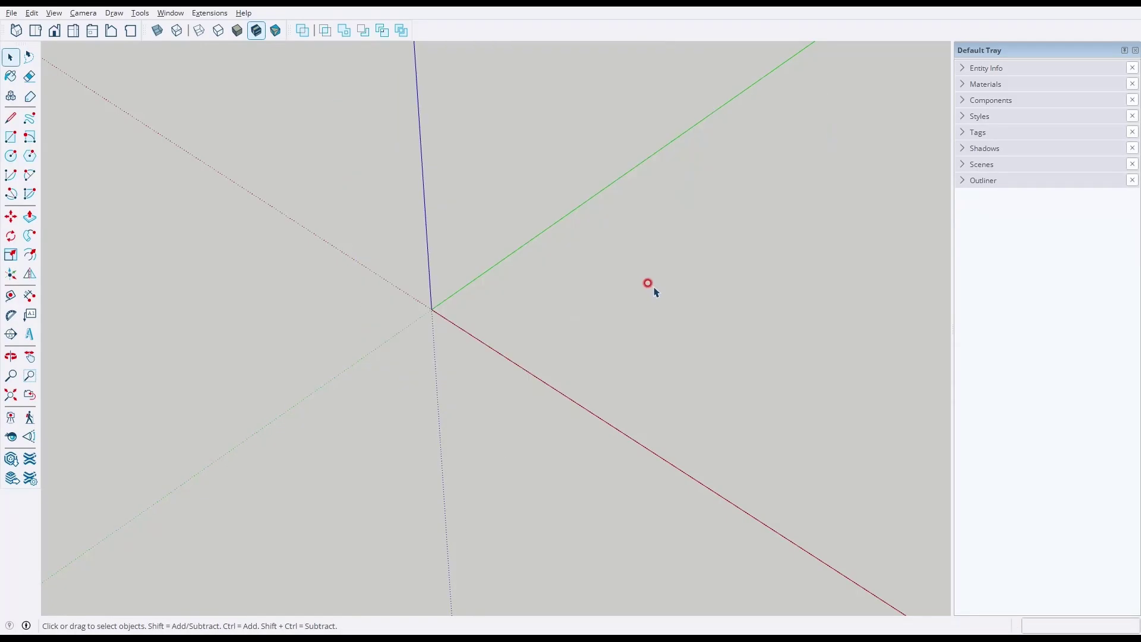
Draw a long, narrow rectangle on the ground from the origin along the red axis.
middle_click_drag(74, 249, 492, 359)
middle_click_drag(545, 310, 588, 333)
key("r")
left_click(578, 330)
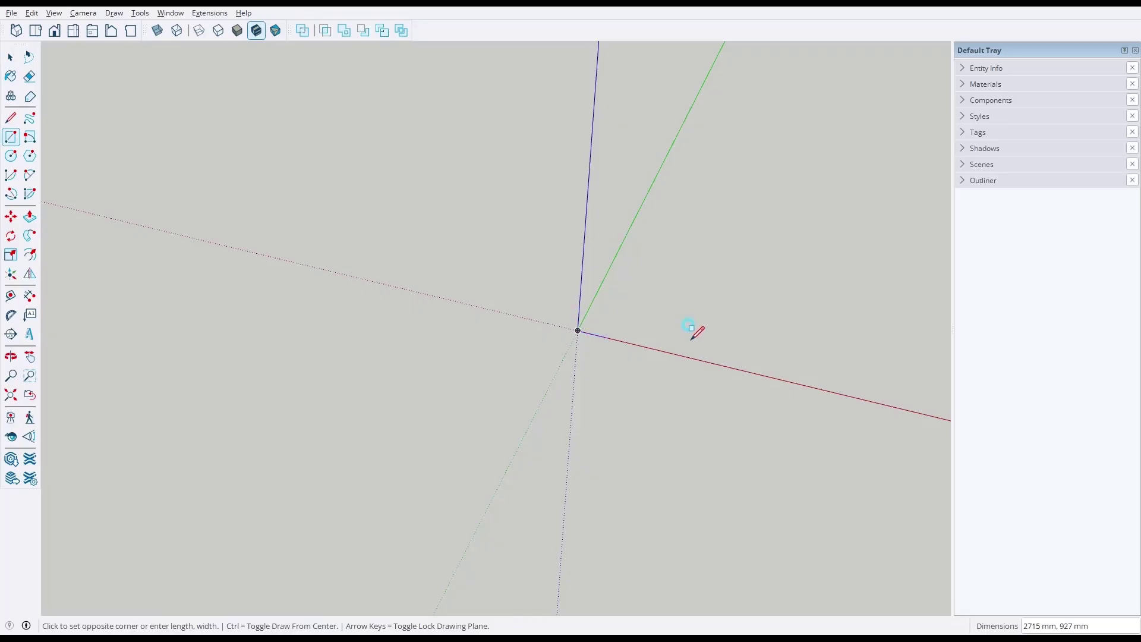
left_click(915, 397)
Extrude the narrow rectangle upward into a wall about 15000 mm high.
middle_click_drag(912, 398, 667, 358)
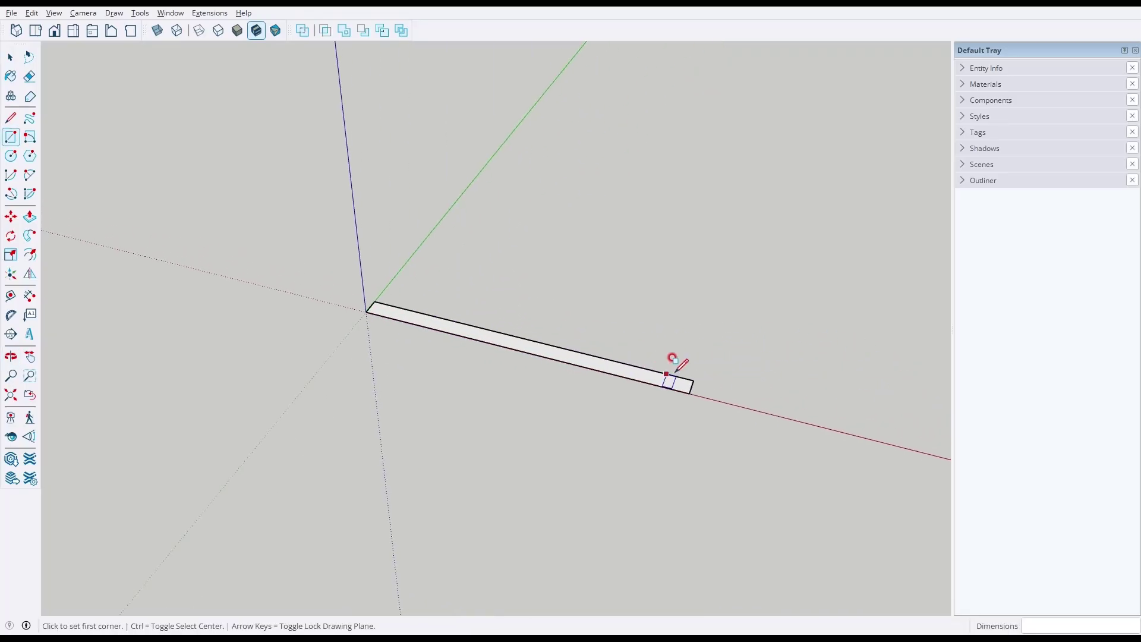
key("p")
left_click(681, 383)
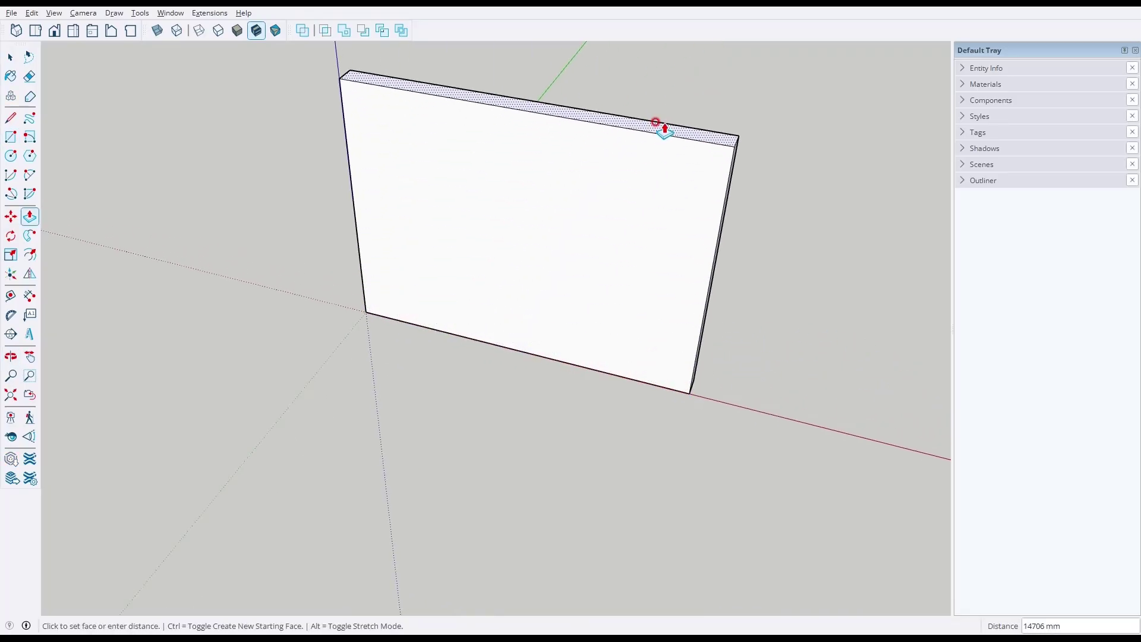
left_click(656, 116)
Draw a vertical line near the wall's far end and pull the resulting strip out into a second, perpendicular wall.
middle_click_drag(673, 326, 382, 313)
key("l")
left_click(408, 211)
left_click(426, 505)
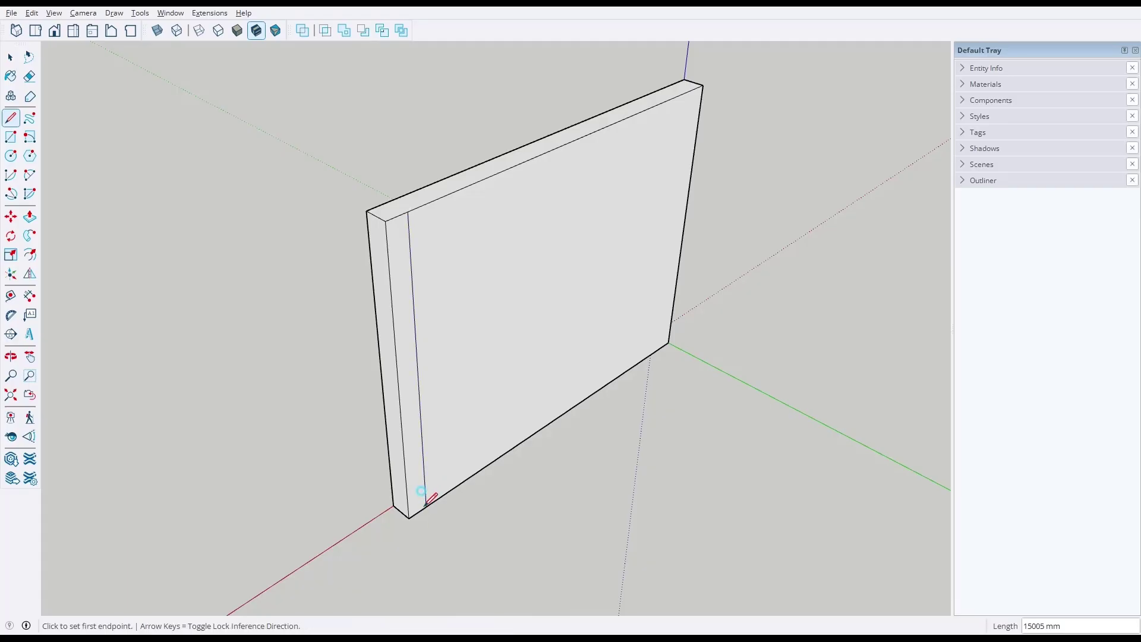
scroll(454, 440, "down", 5)
key("p")
left_click_drag(432, 426, 643, 596)
Divide the second wall's inner face diagonally from its lower outer corner to the top edge and extrude the outer part level with the first wall's end.
middle_click_drag(642, 596, 120, 362)
key("l")
left_click(203, 509)
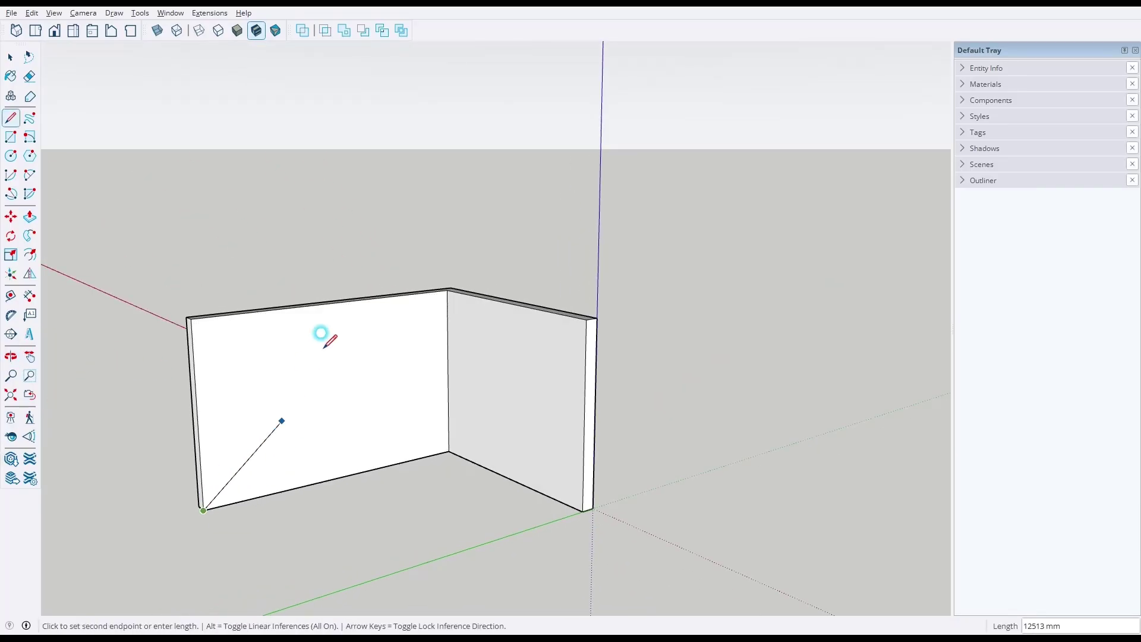
left_click(330, 303)
middle_click_drag(212, 364, 298, 394)
key("p")
left_click(248, 408)
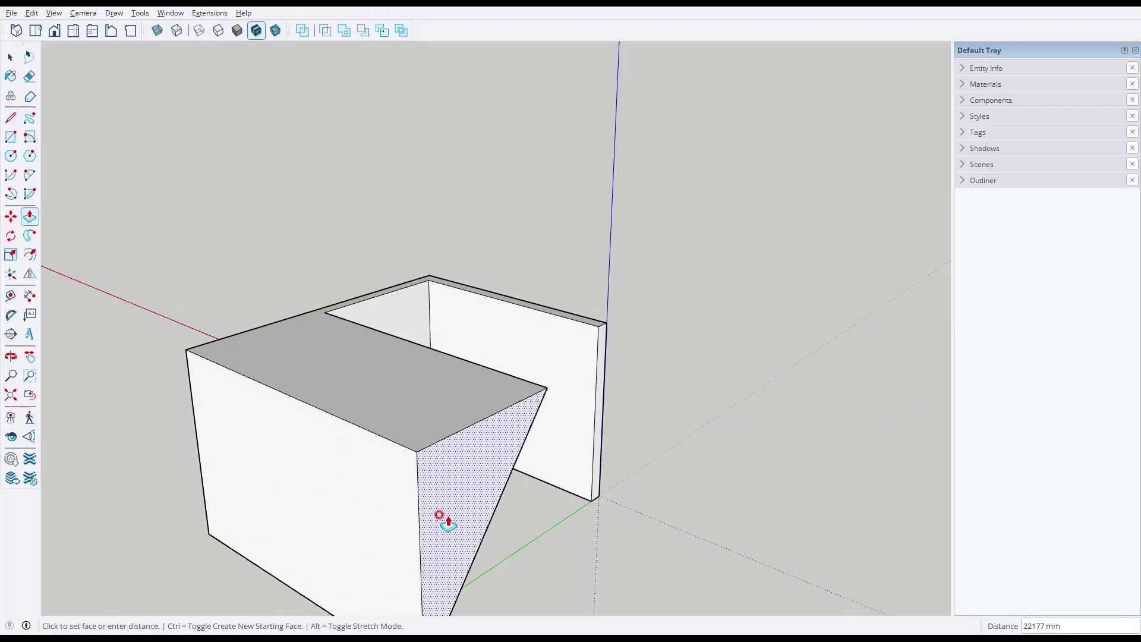
left_click(597, 348)
Draw a line on the slanted face parallel to its sloping outer edge and pull the narrow strip out about 7500 mm.
middle_click_drag(594, 333, 187, 303)
key("space")
middle_click_drag(354, 351, 292, 242)
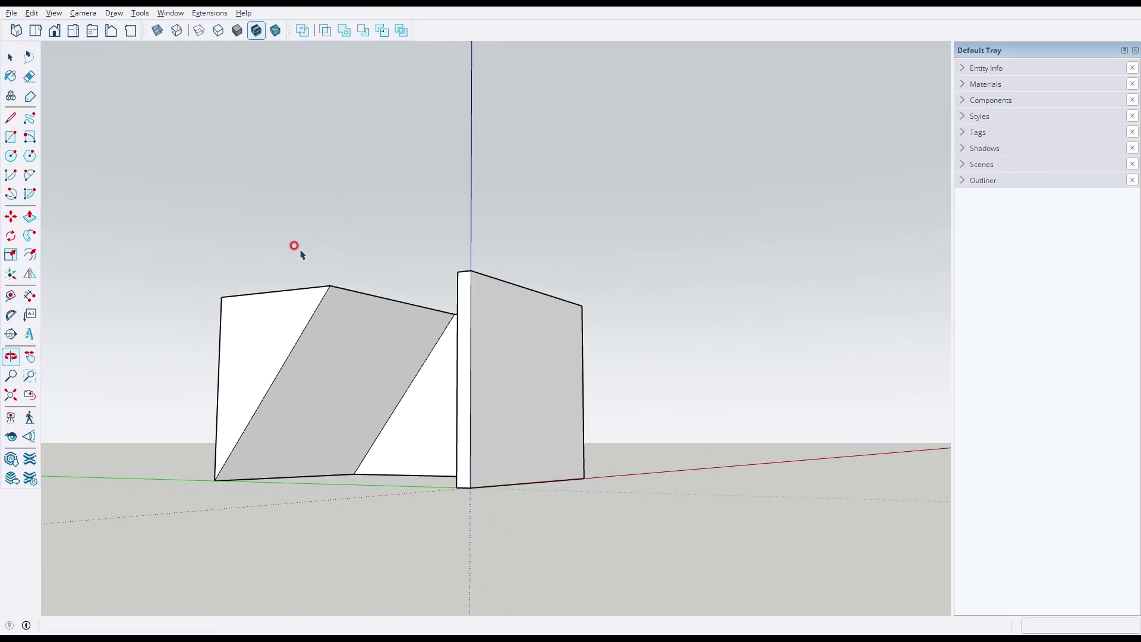
key("l")
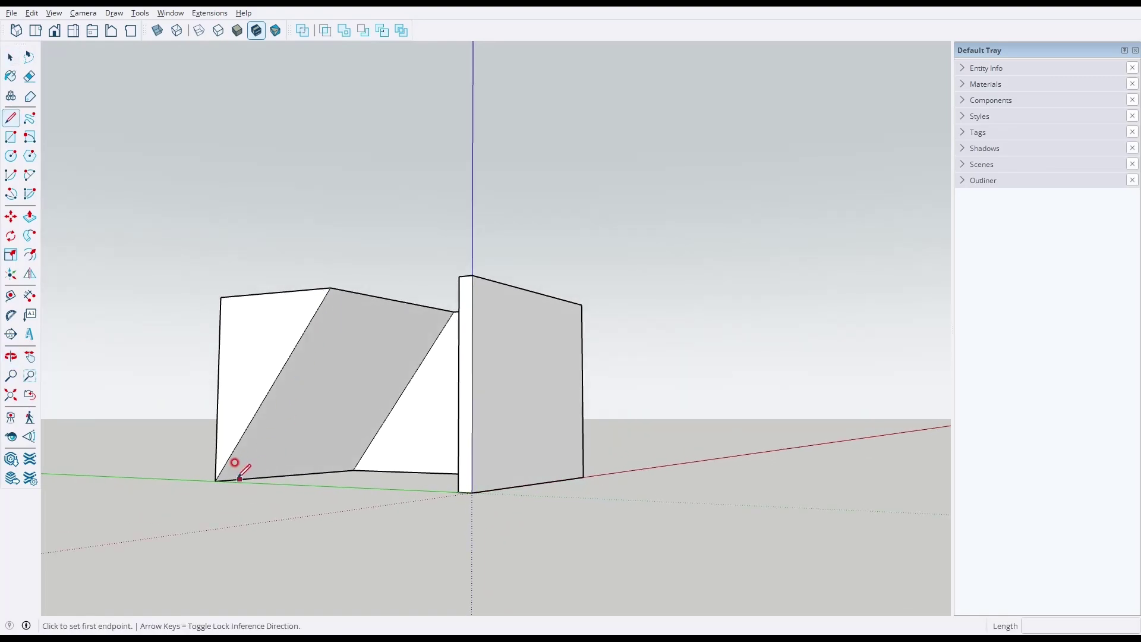
left_click(234, 479)
left_click(347, 290)
middle_click_drag(343, 298, 362, 333)
key("p")
left_click(304, 357)
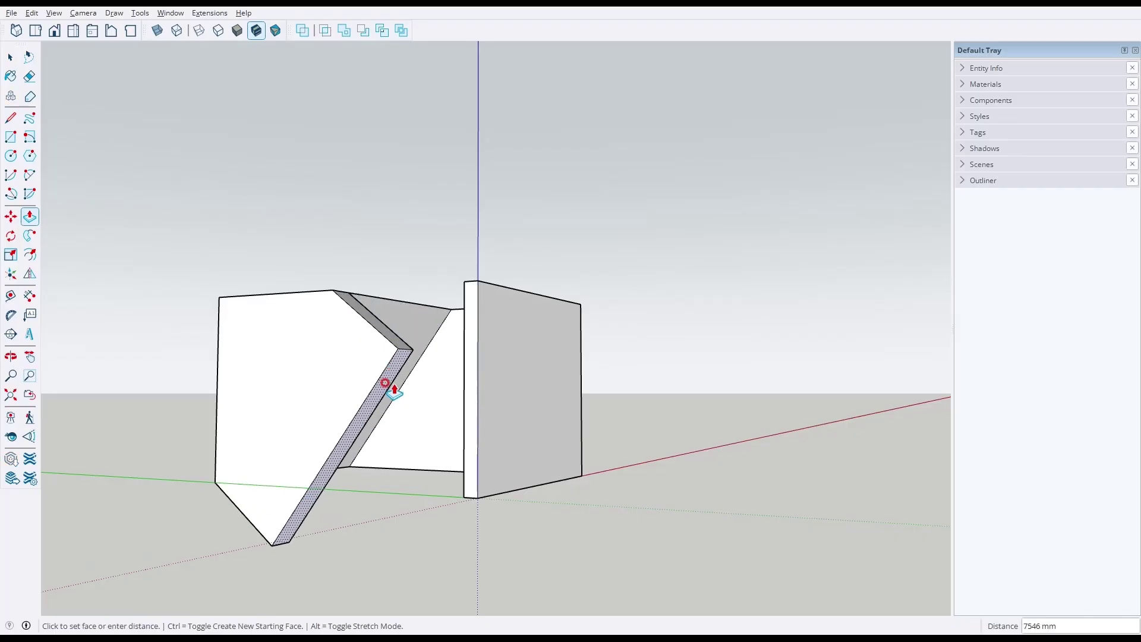
left_click(394, 390)
Pull the upper end face of the slanted strip out about 16050 mm into a long inclined arm.
middle_click_drag(394, 387, 375, 349)
left_click(376, 347)
left_click(536, 209)
Examine the inclined arm and the adjoining walls from several sides.
middle_click_drag(537, 208, 652, 196)
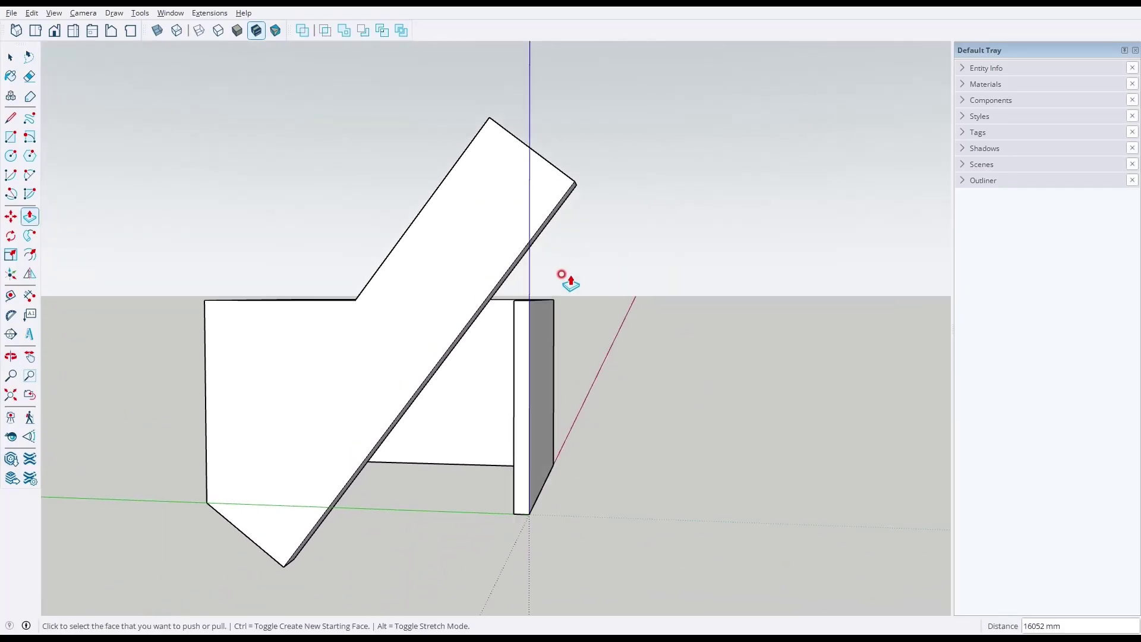
middle_click_drag(334, 476, 263, 425)
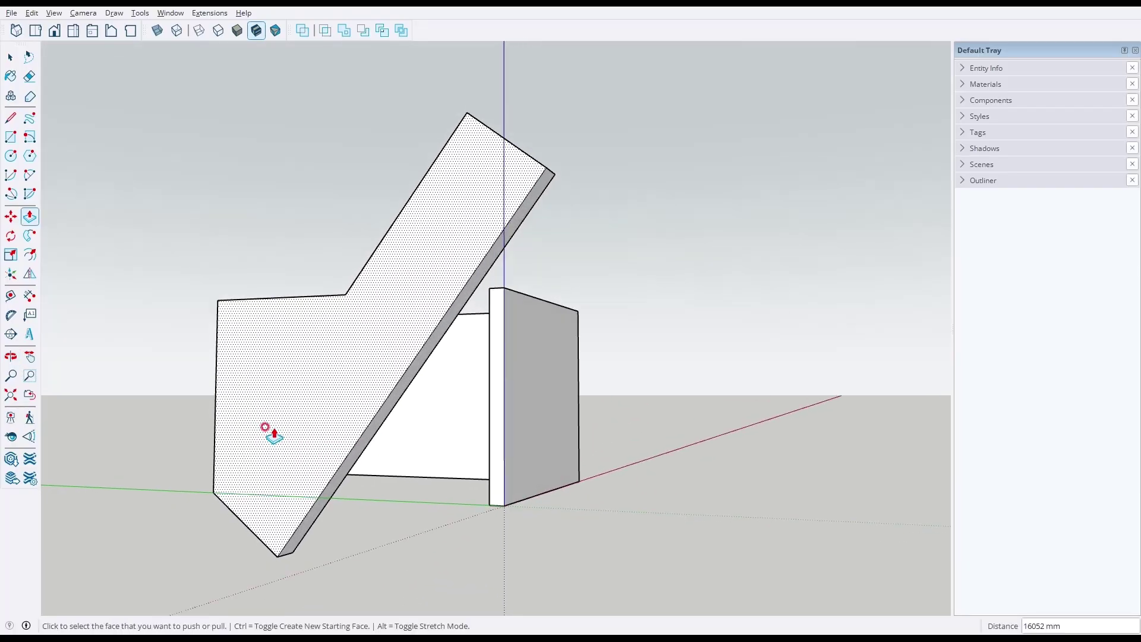
scroll(320, 482, "up", 4)
middle_click_drag(319, 482, 148, 503)
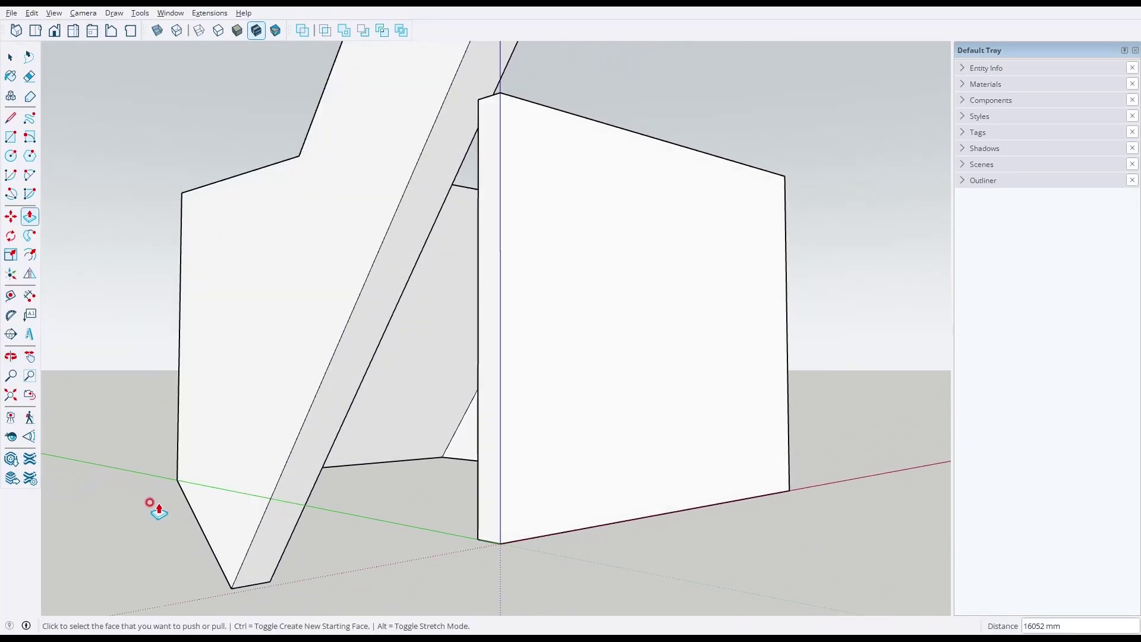
middle_click_drag(440, 387, 407, 494)
scroll(287, 484, "down", 5)
middle_click_drag(357, 416, 438, 450)
key("space")
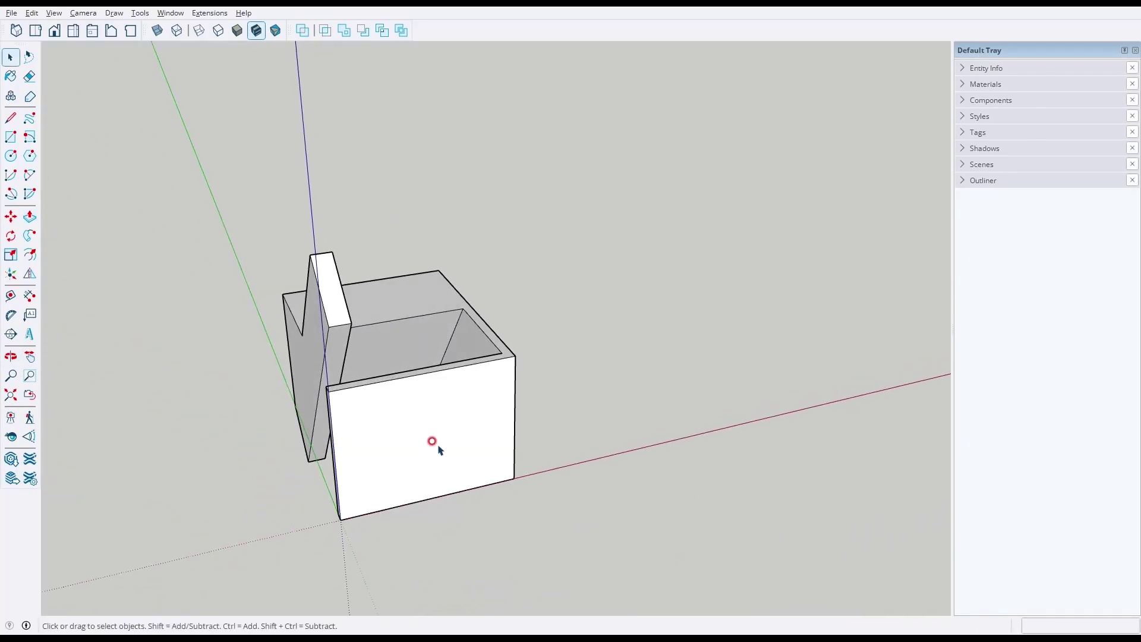
Draw a freehand rectangle in the middle of the first wall's outer face.
middle_click_drag(468, 368, 416, 245)
scroll(345, 444, "up", 5)
key("r")
left_click(346, 268)
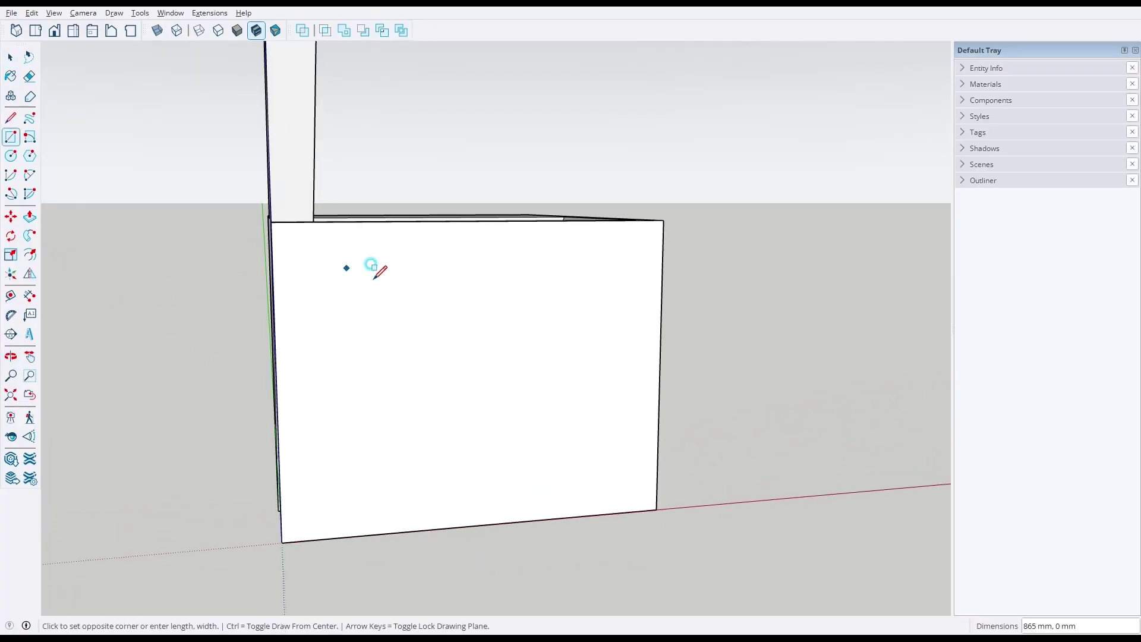
left_click(565, 457)
Push the rectangle through the wall's full thickness to cut a window opening.
middle_click_drag(507, 378, 543, 470)
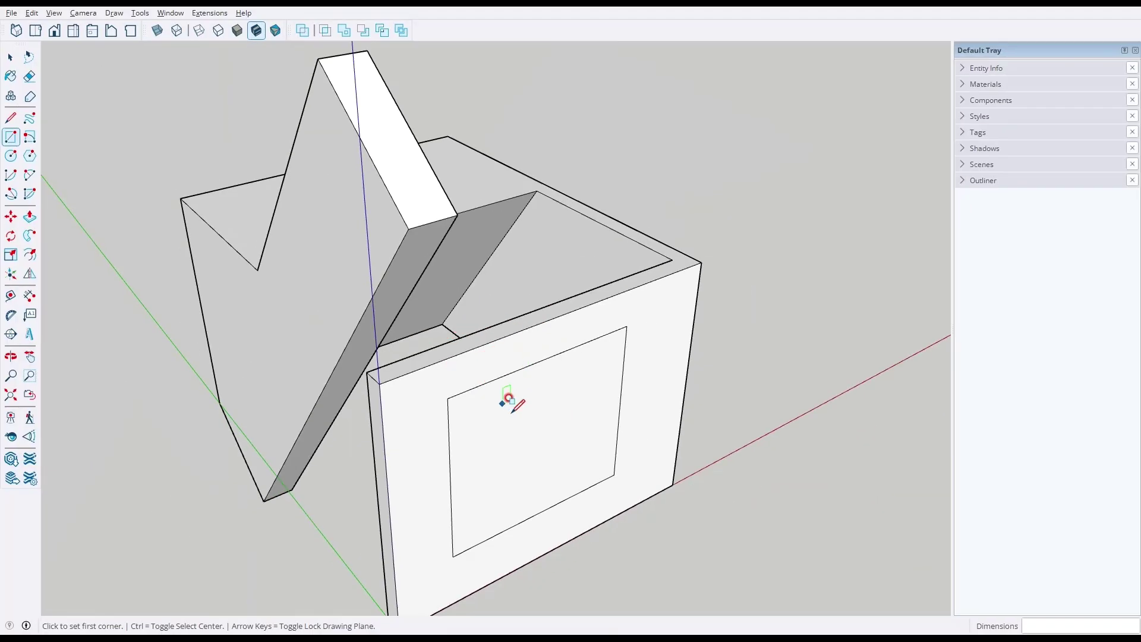
middle_click_drag(504, 395, 477, 370)
key("p")
left_click(474, 428)
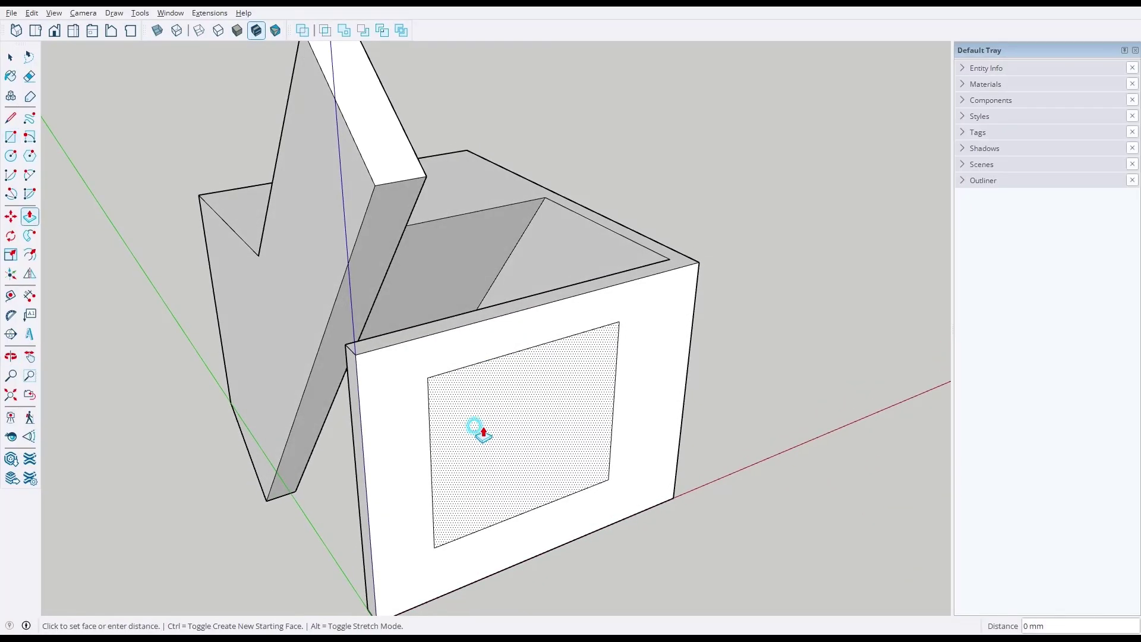
left_click(479, 390)
Select the whole connected wall model, delete it and reset the view to the empty scene.
middle_click_drag(547, 440, 85, 458)
scroll(180, 437, "down", 4)
key("space")
triple_click(397, 397)
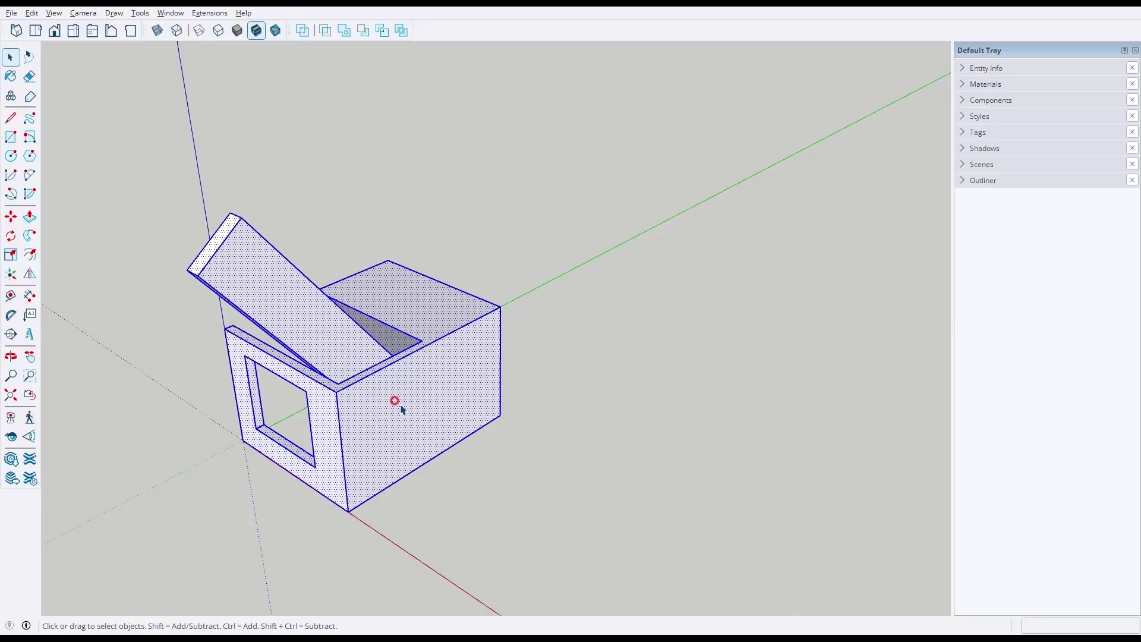
key("Delete")
key("shift+z")
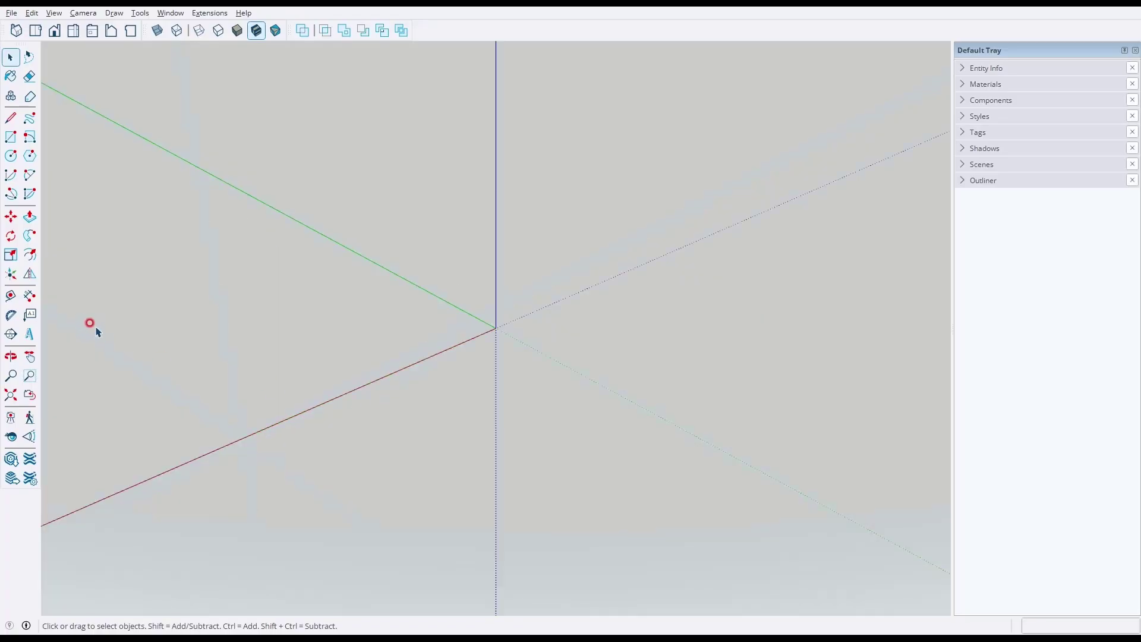
Draw a large freehand rectangle on the ground from the origin between the red and green axes.
middle_click_drag(116, 324, 224, 308)
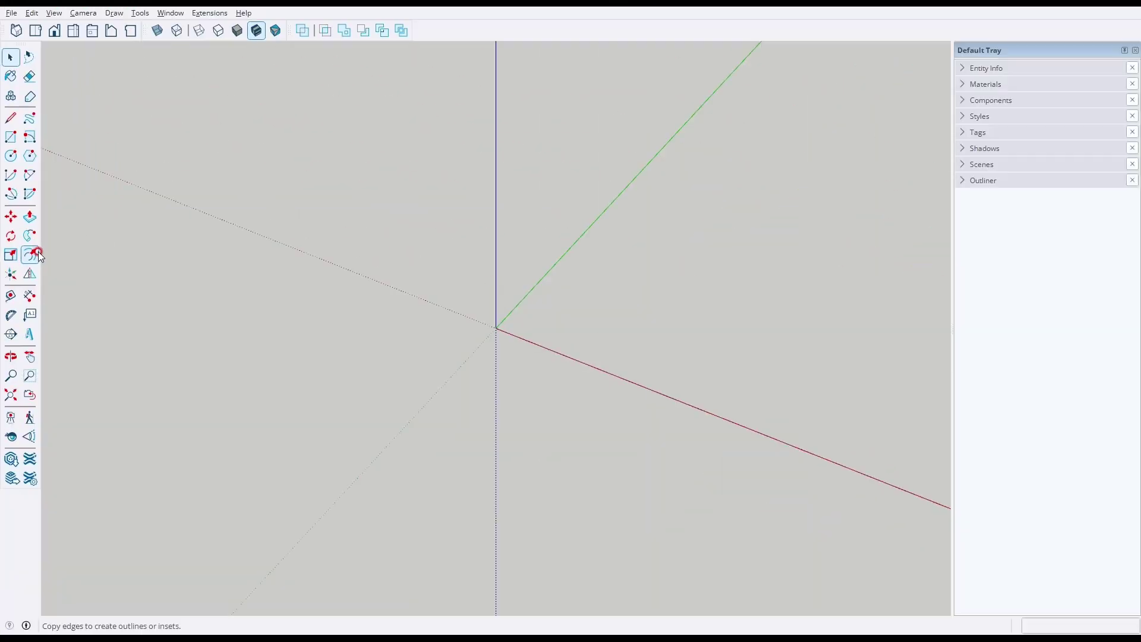
key("r")
left_click(497, 326)
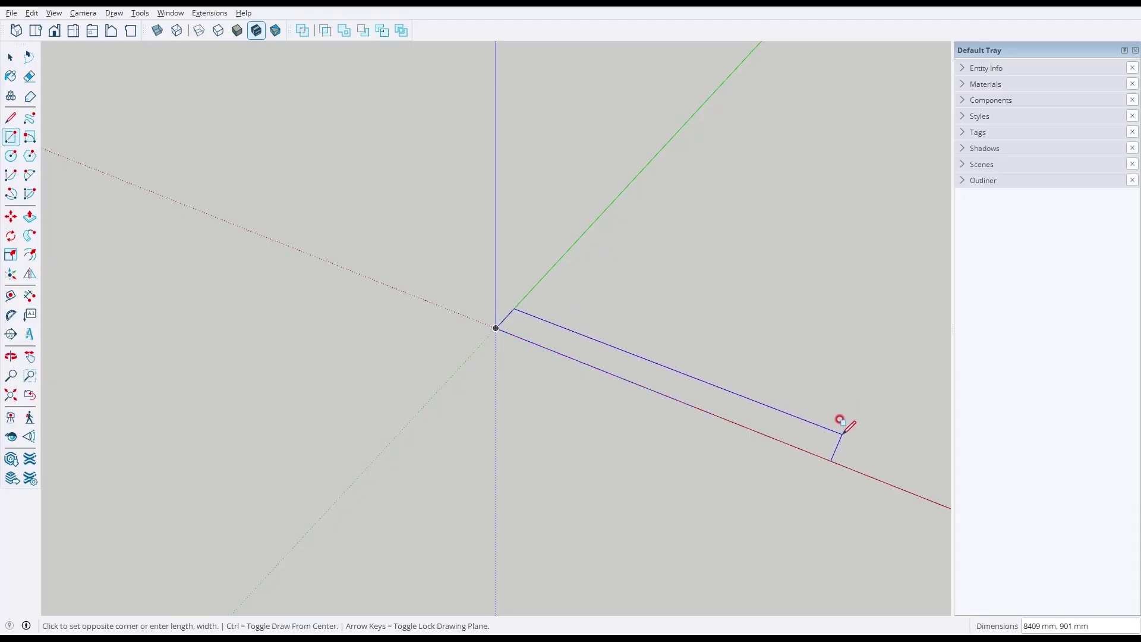
left_click(927, 199)
Offset the rectangle's outline inward by about 569 mm.
middle_click_drag(853, 241, 765, 367)
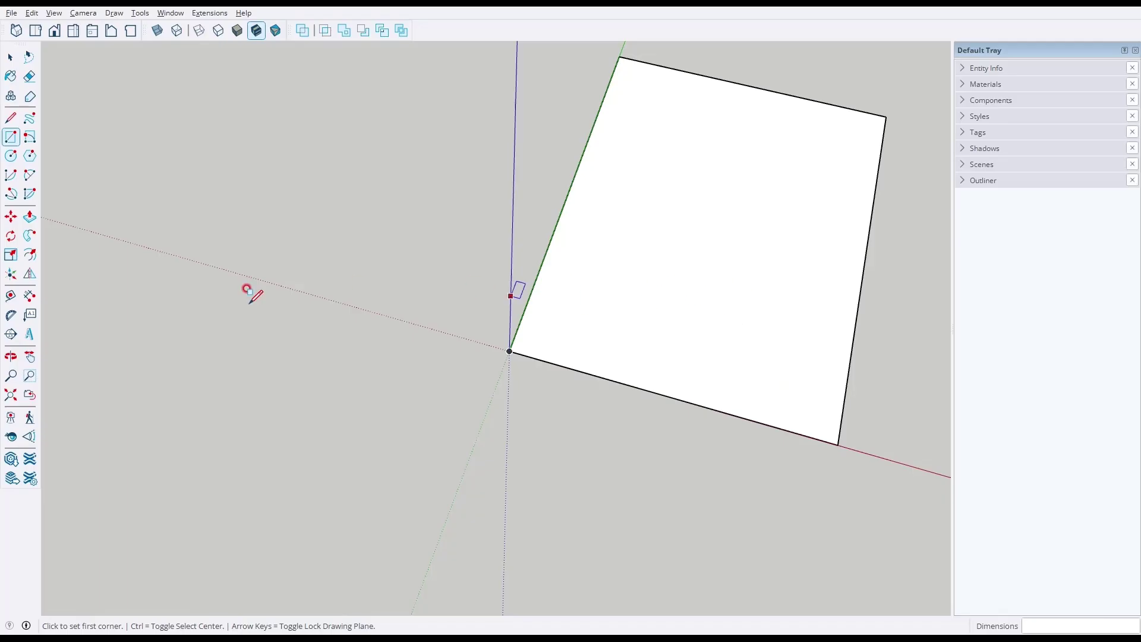
left_click(29, 254)
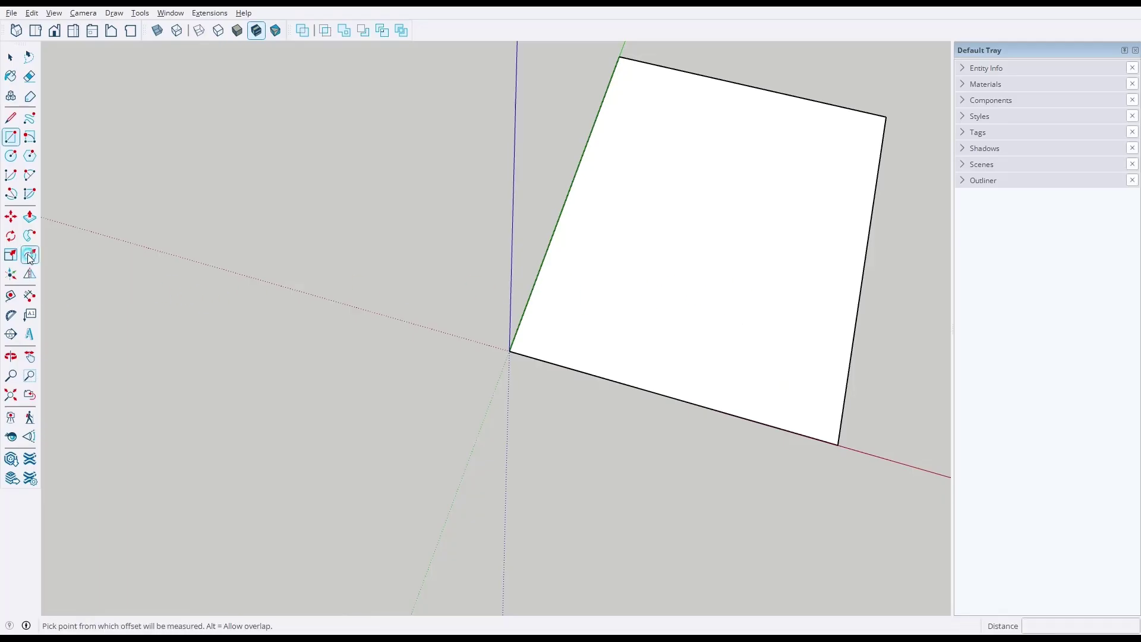
left_click(686, 359)
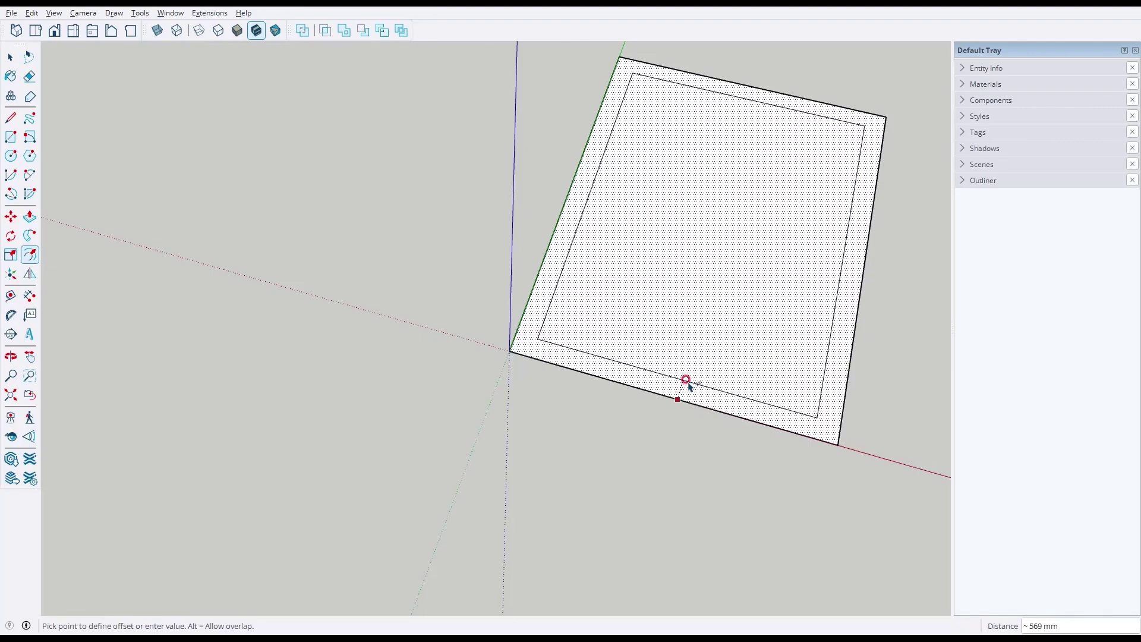
left_click(686, 380)
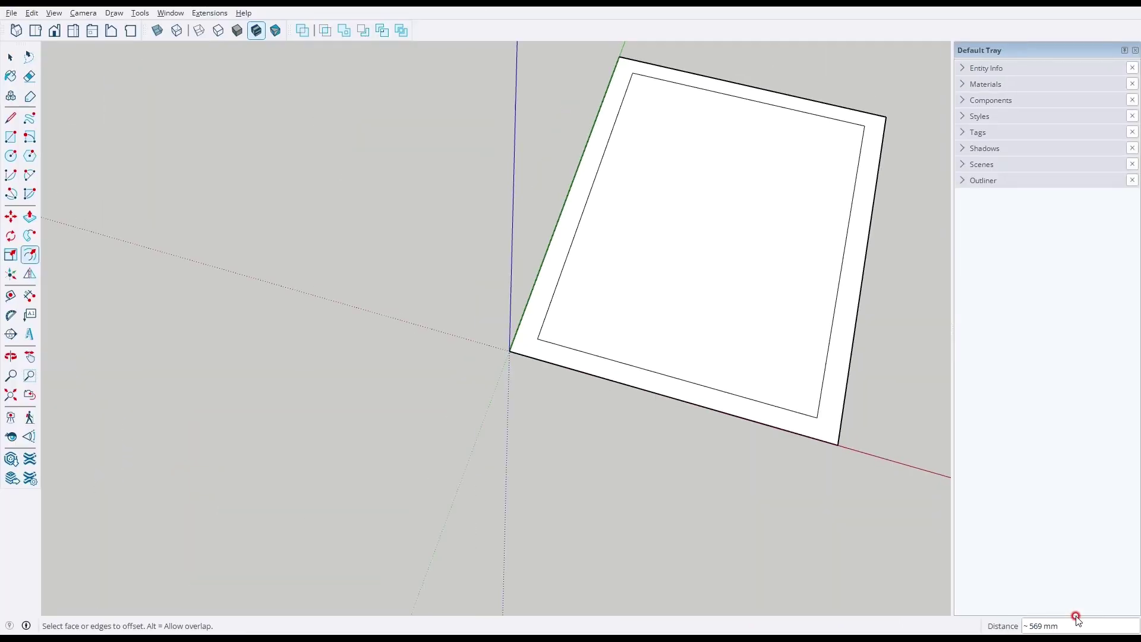
Try offset distances of 50, 500 and 5000 mm and set the offset to 300 mm.
type("50")
key("Return")
type("500")
key("Return")
type("00")
key("Return")
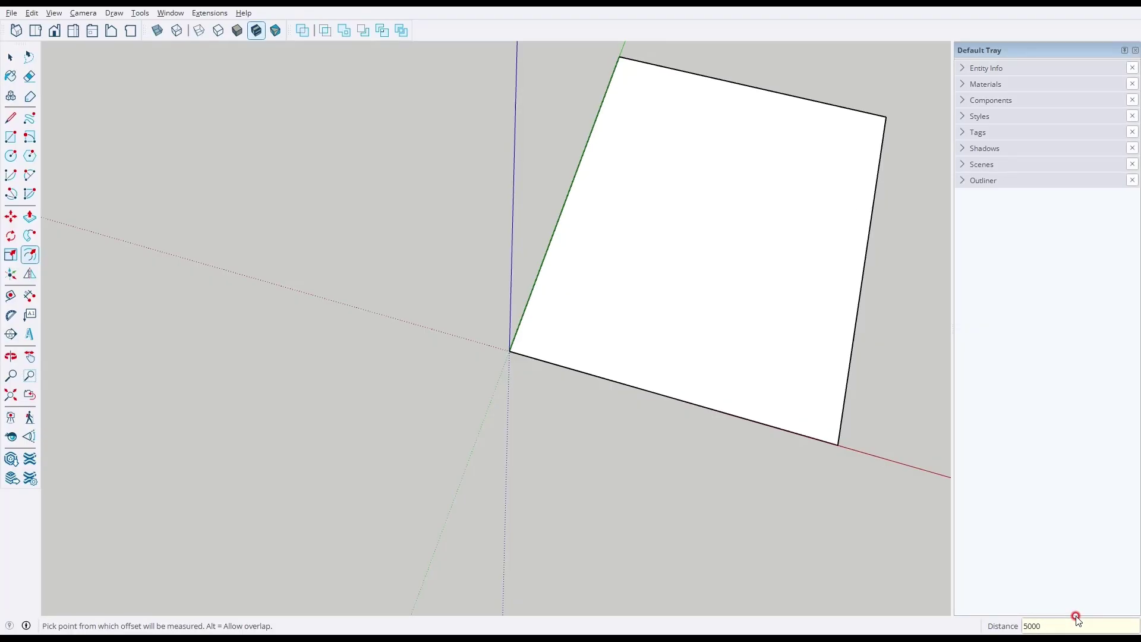
key("Return")
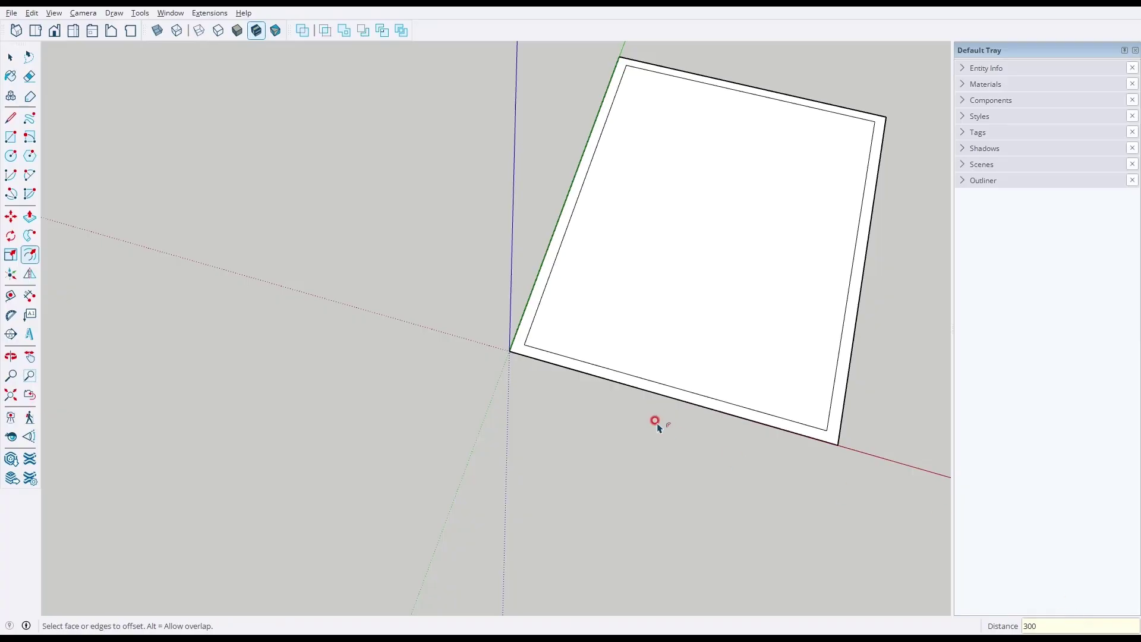
Undo the 300 mm inward offset and offset the rectangle's outline outward by about 2075 mm.
key("ctrl+z")
left_click(673, 394)
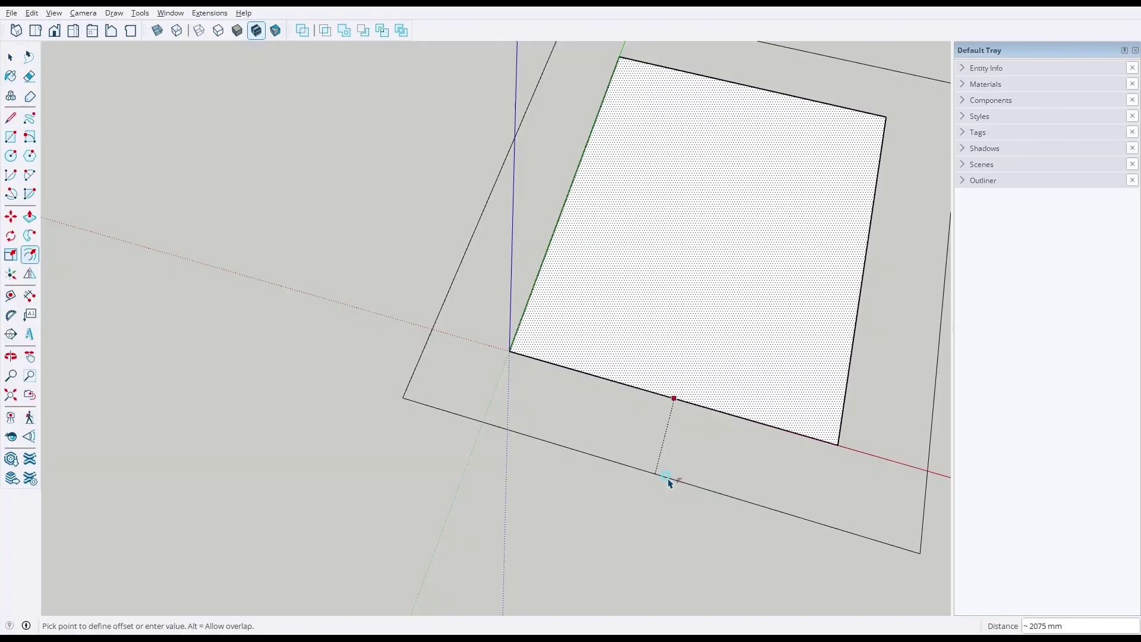
left_click(668, 483)
Select the rectangle together with its offset outline and delete everything from the scene.
scroll(651, 475, "down", 5)
middle_click_drag(649, 489, 831, 378)
key("space")
key("ctrl+a")
key("Delete")
middle_click_drag(750, 370, 632, 400)
Draw two connected freehand lines on the ground, starting from the origin and forming an open corner.
key("l")
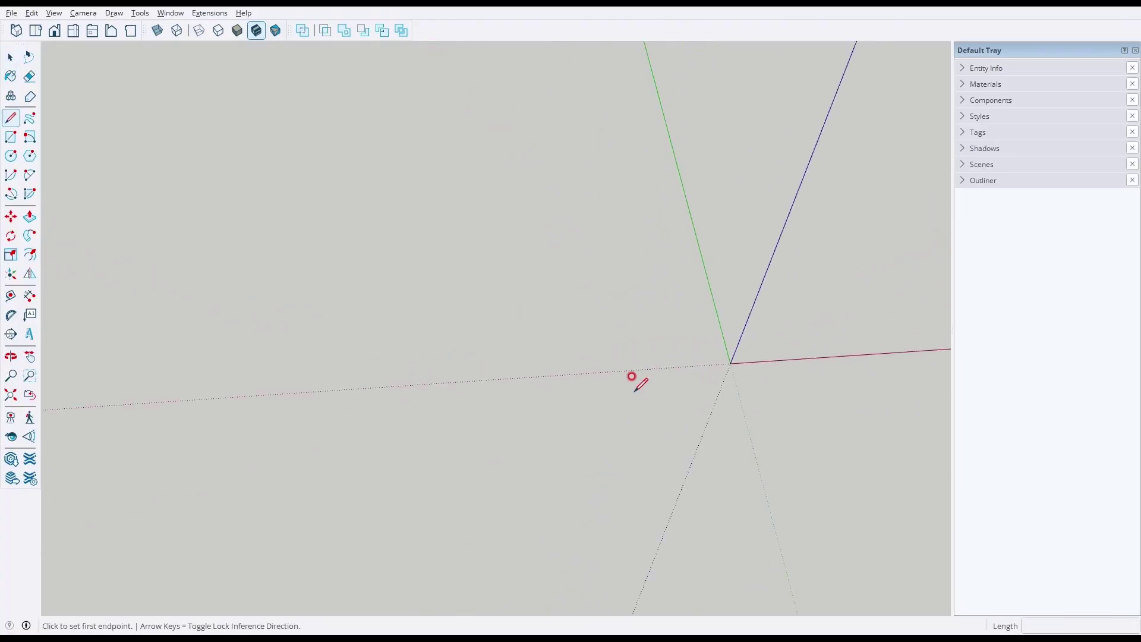
left_click(731, 363)
left_click(891, 252)
key("space")
mouse_move(879, 279)
middle_mouse_down()
mouse_move(690, 150)
mouse_move(726, 193)
mouse_move(868, 206)
mouse_move(725, 362)
mouse_move(761, 563)
mouse_move(793, 515)
middle_mouse_up()
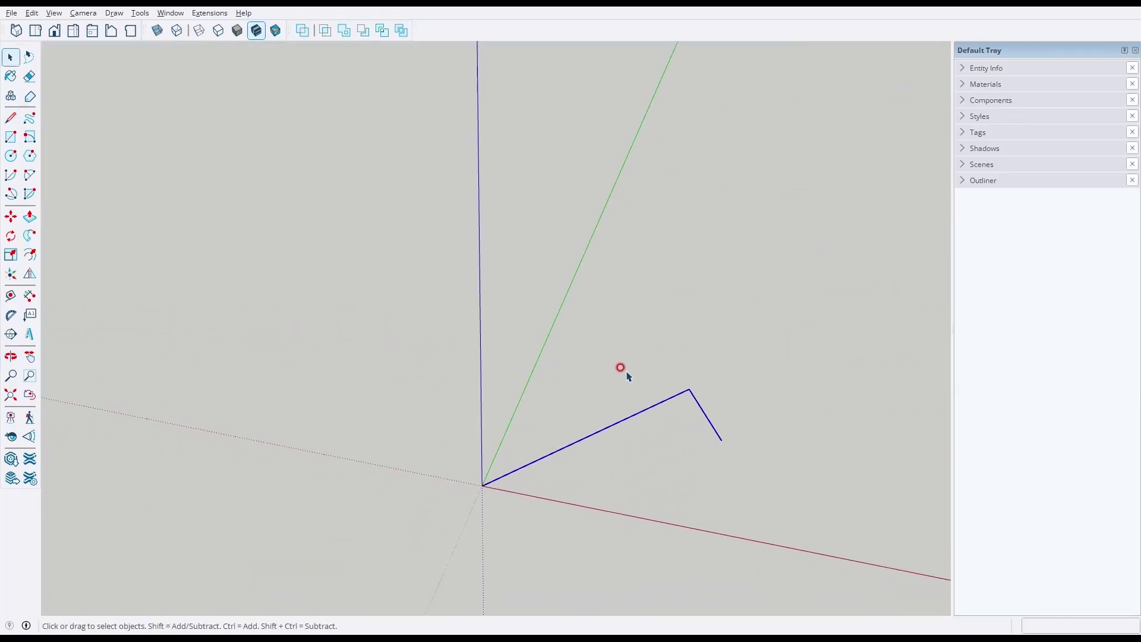
Offset the two selected connected lines outward by about 2240 mm.
key("f")
left_click(646, 409)
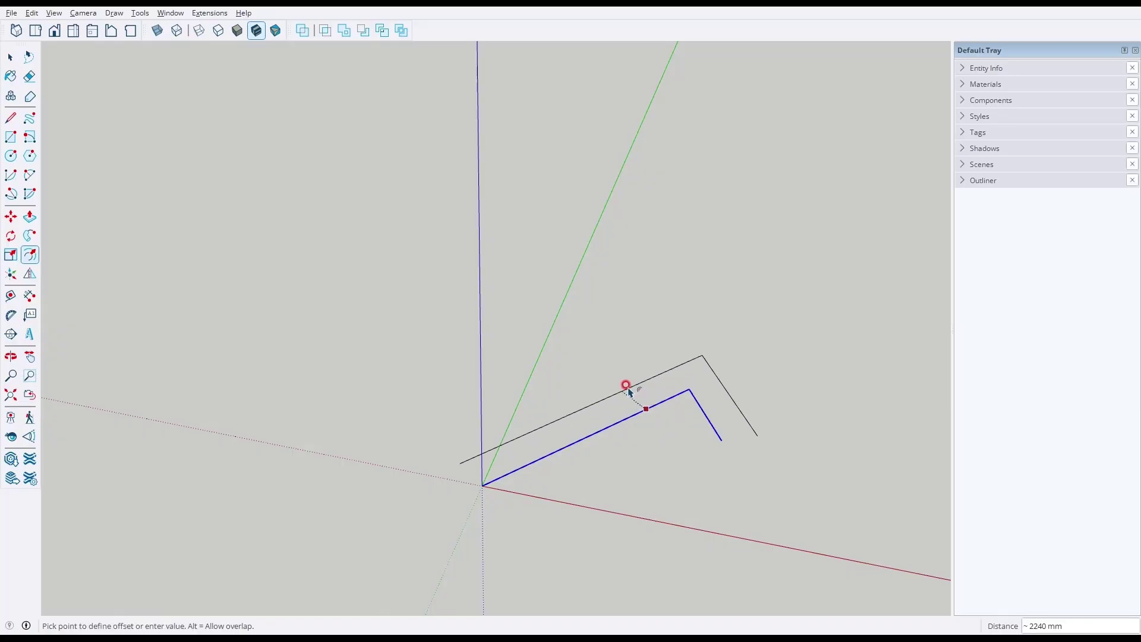
left_click(627, 391)
Try to offset the longer line without selecting both connected lines first.
middle_click_drag(758, 428, 669, 477)
key("space")
key("f")
left_click(585, 426)
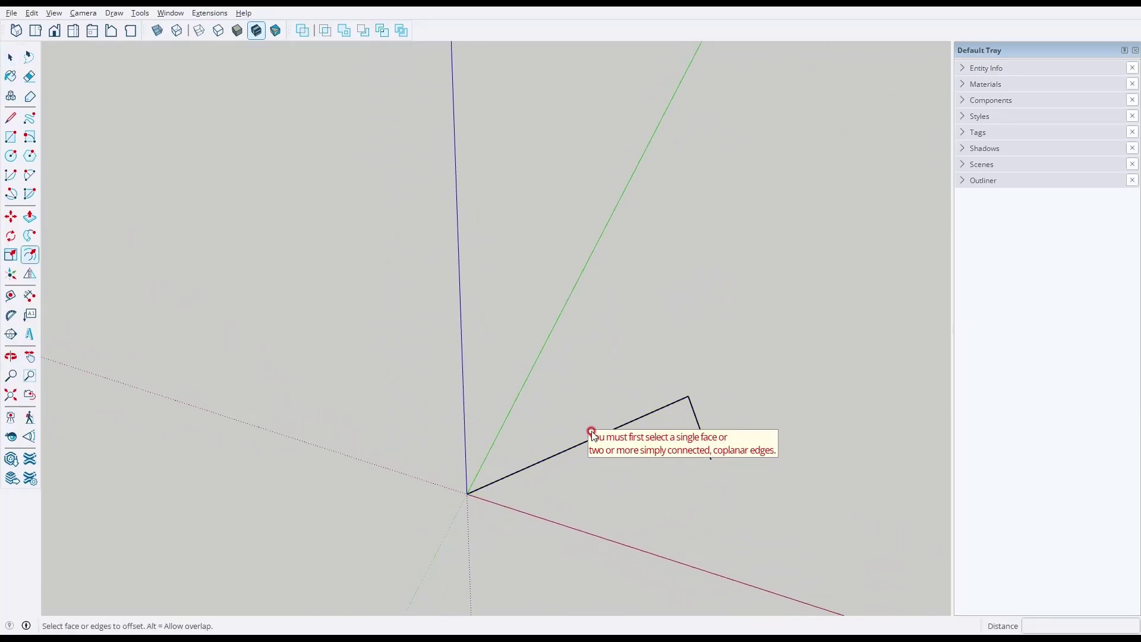
Select both connected lines and offset them outward as a parallel pair.
key("space")
key("f")
left_click(629, 413)
left_click(607, 390)
mouse_move(606, 387)
middle_mouse_down()
mouse_move(720, 432)
mouse_move(754, 398)
middle_mouse_up()
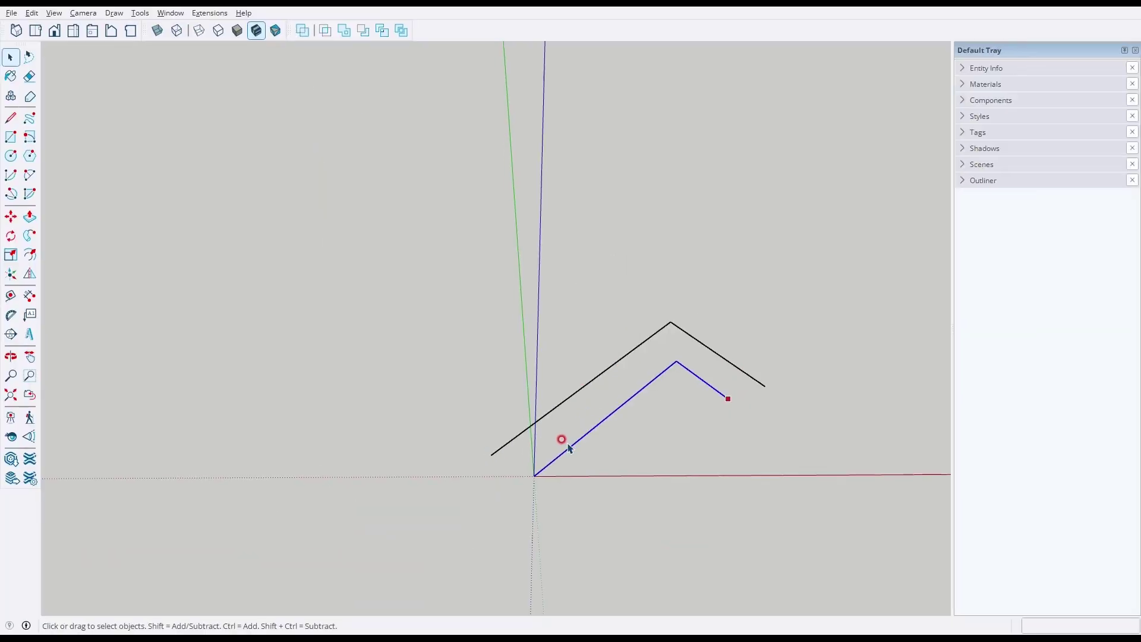
Close both open ends between the original and offset lines with short lines to form an L-shaped face.
left_click(533, 476)
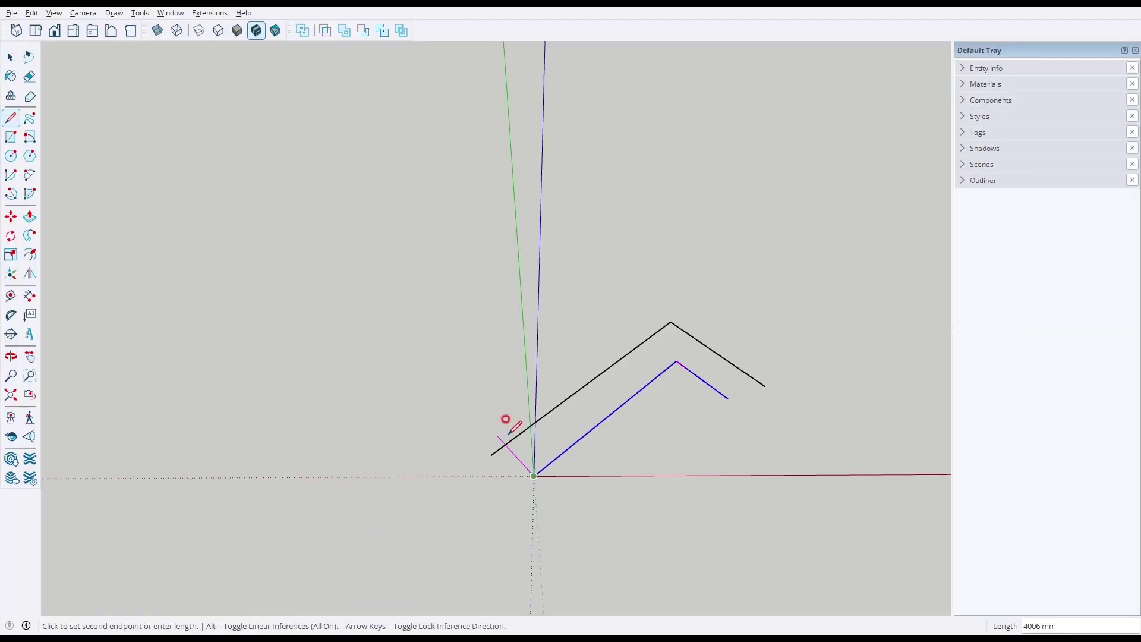
left_click(490, 455)
key("Escape")
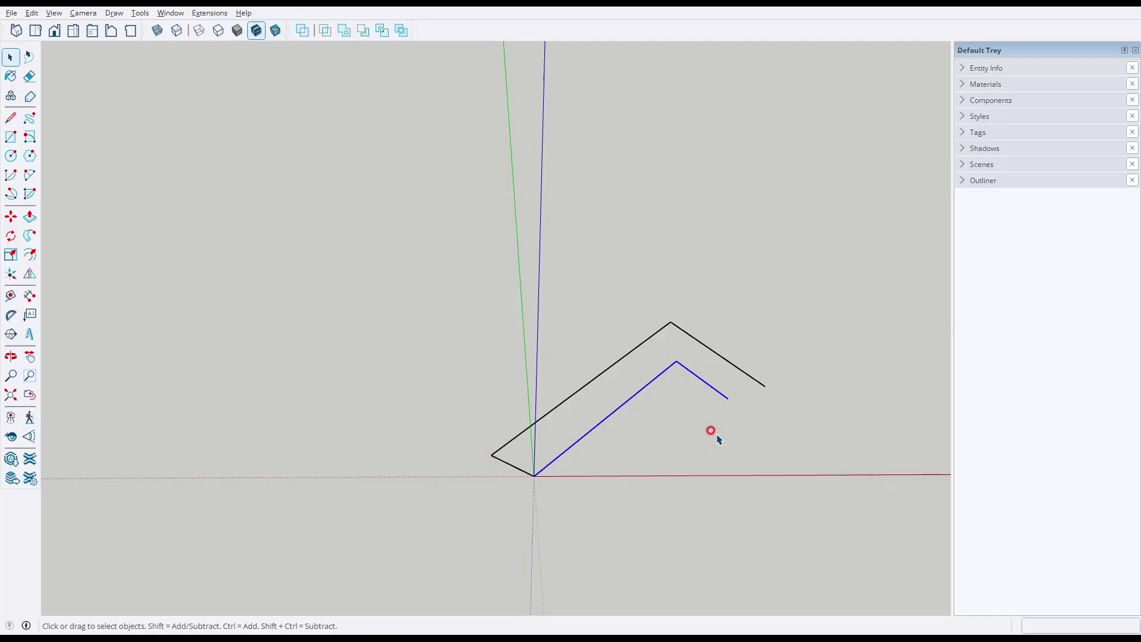
left_click(727, 398)
left_click(765, 386)
middle_click_drag(778, 398, 514, 601)
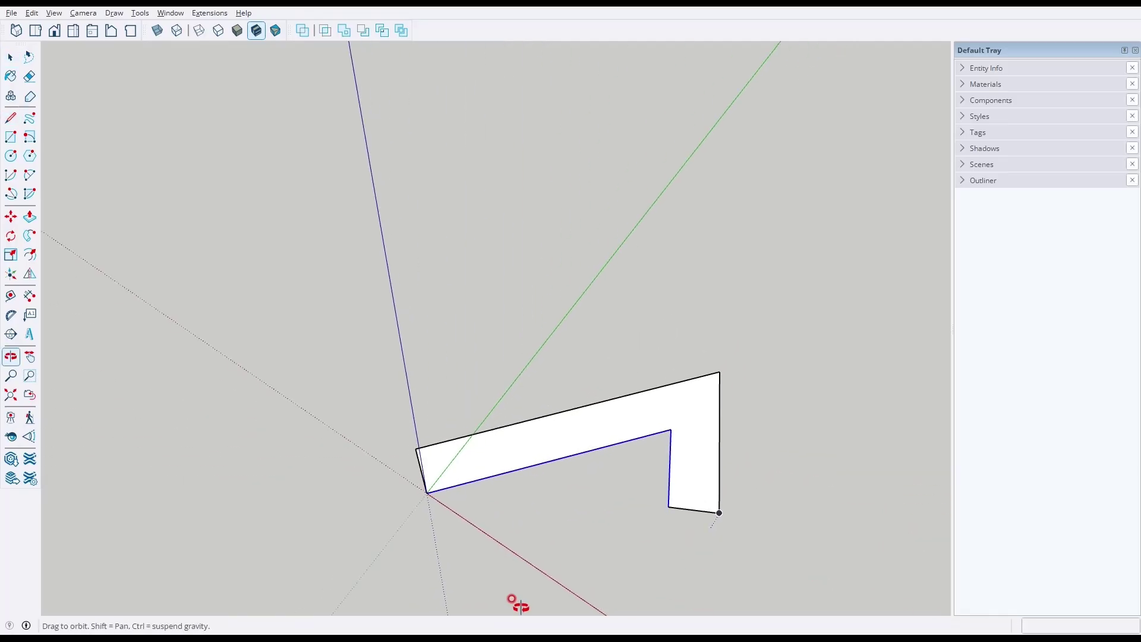
Push/Pull the L-shaped face upward into a tall wall corner.
key("p")
left_click_drag(707, 457, 705, 293)
middle_click_drag(706, 293, 844, 247)
key("space")
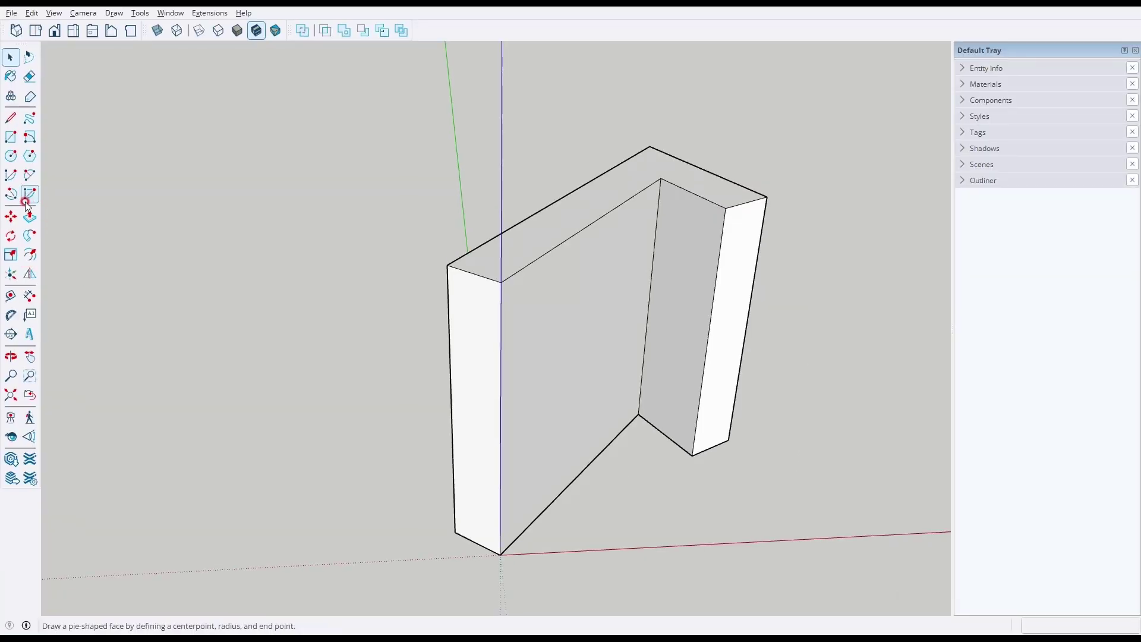
Select the whole L-shaped wall model and delete it.
left_click(11, 216)
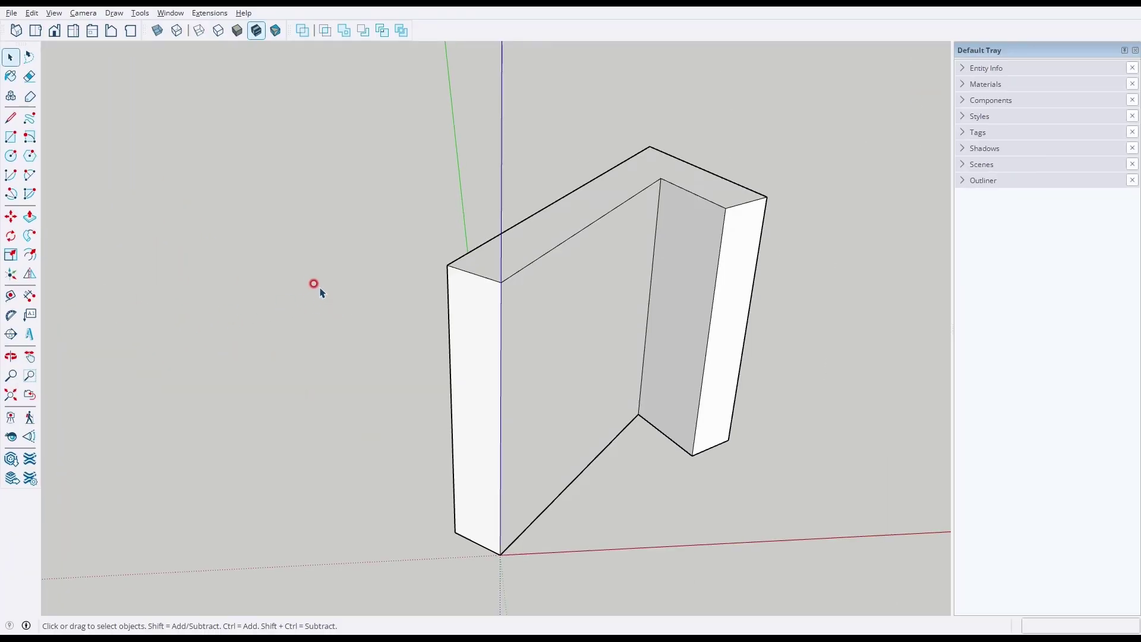
key("ctrl+a")
key("Delete")
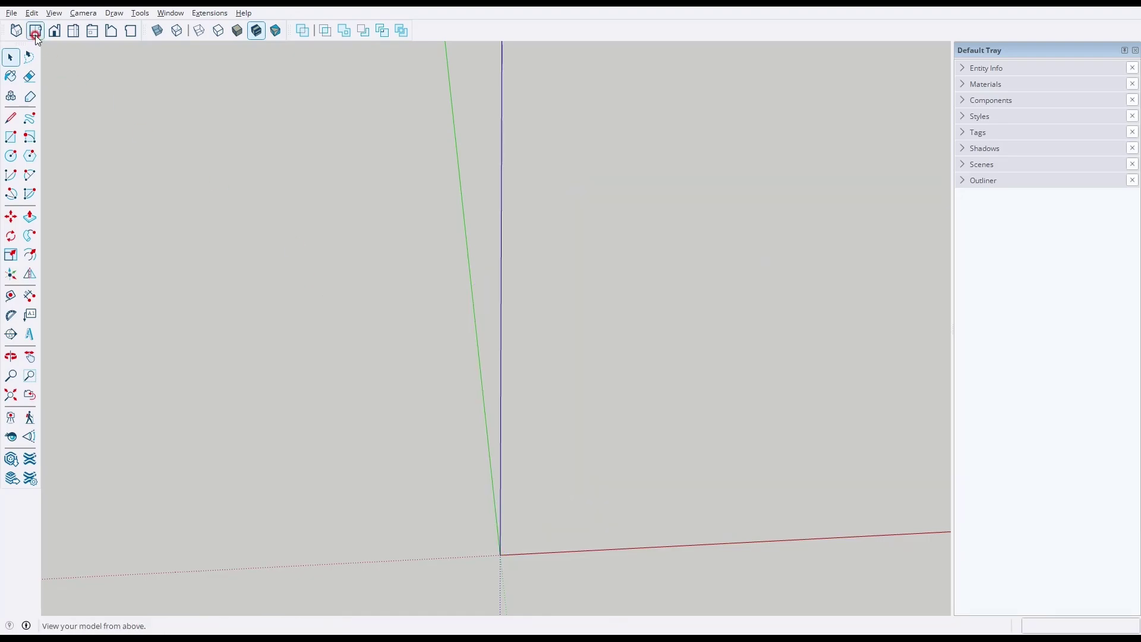
Examine the empty scene in the standard views, including top and front, and return to the isometric view.
left_click(729, 281)
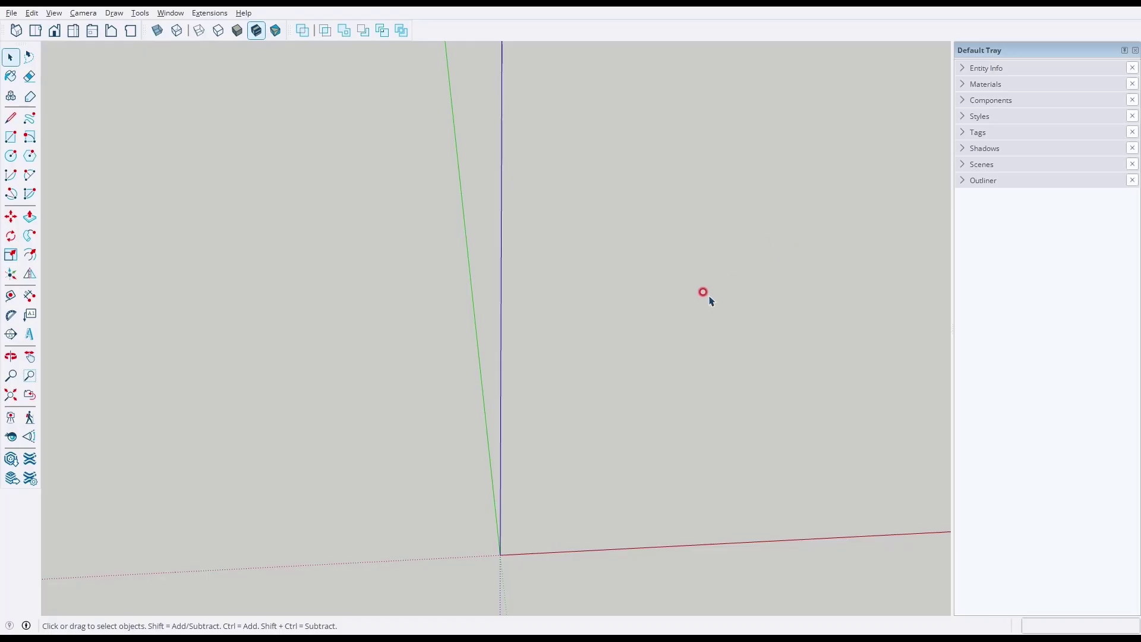
middle_click_drag(759, 338, 835, 90)
middle_click_drag(705, 214, 689, 262)
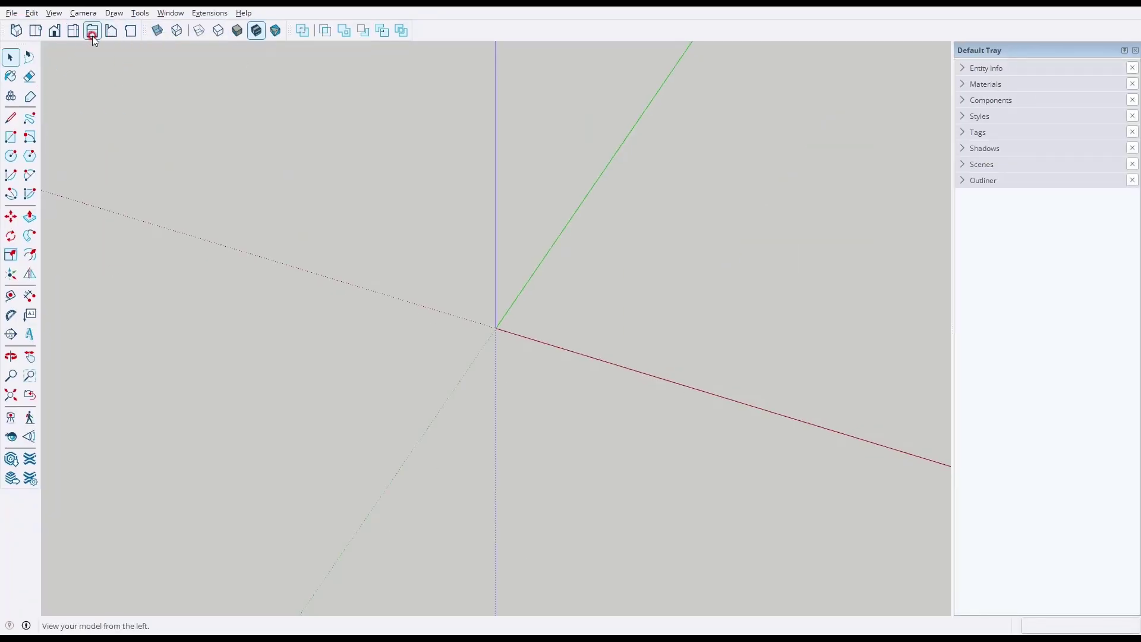
left_click(34, 32)
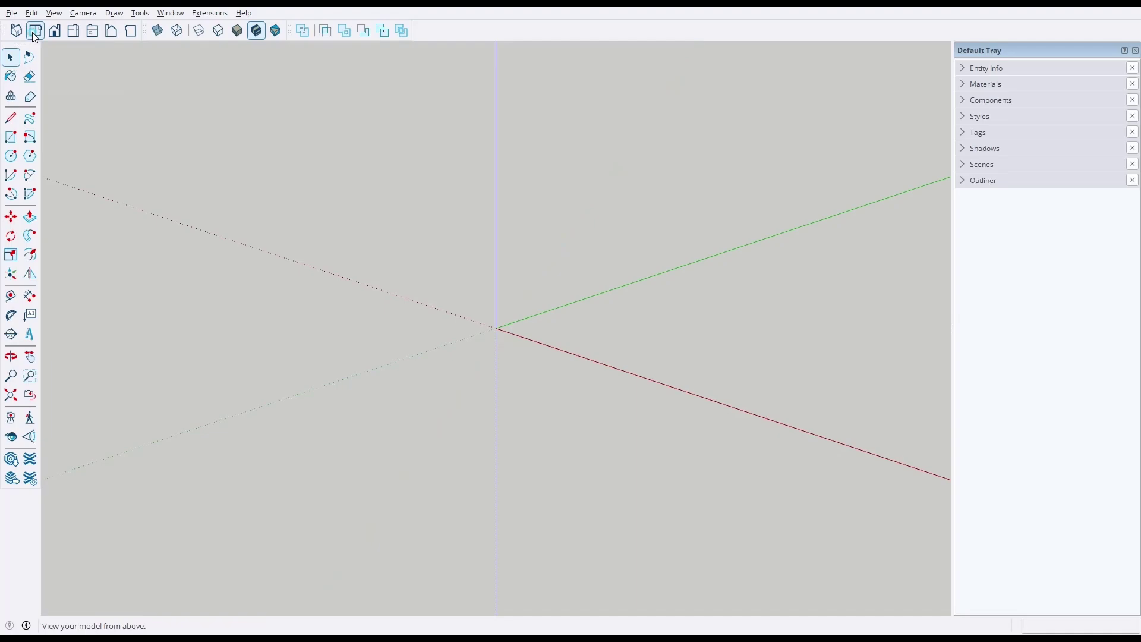
left_click(54, 33)
left_click(68, 32)
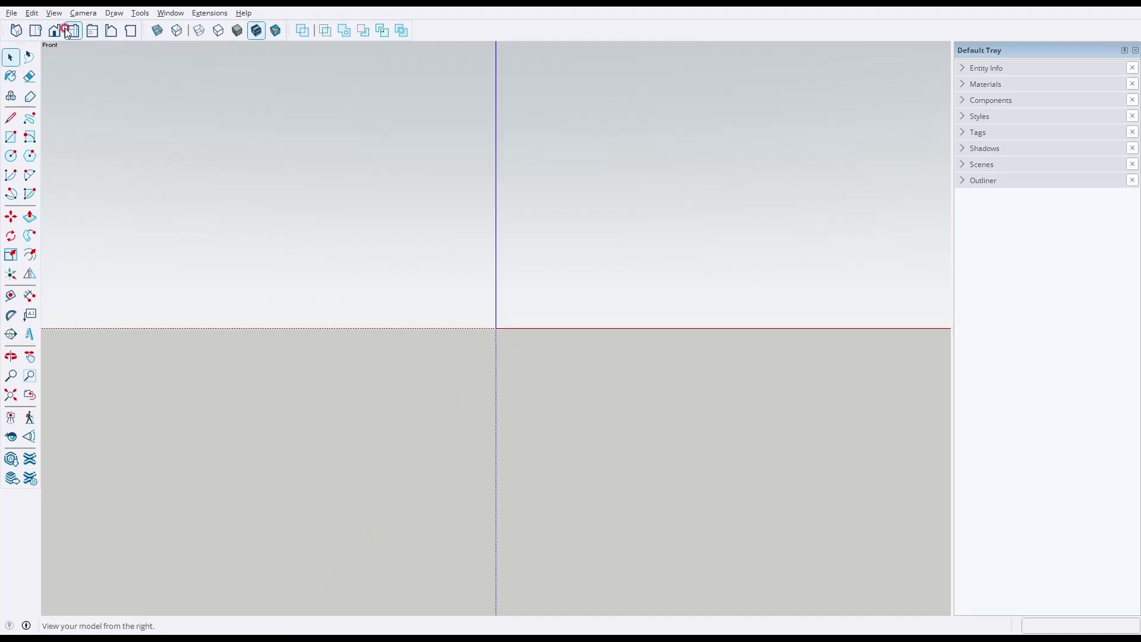
left_click(16, 31)
left_click(412, 221)
middle_click_drag(412, 220, 507, 316)
Draw a freehand rectangle on the ground from the origin and Push/Pull it upward into a box.
key("r")
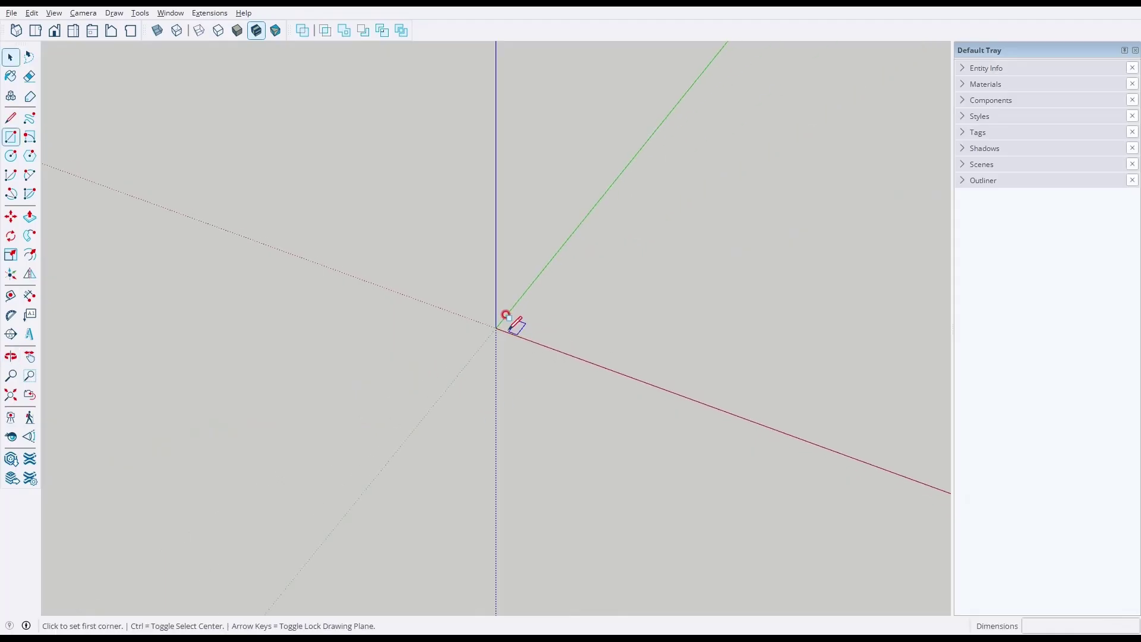
left_click(495, 327)
left_click(687, 303)
key("p")
left_click(633, 326)
left_click(628, 241)
key("space")
middle_click_drag(576, 185, 534, 117)
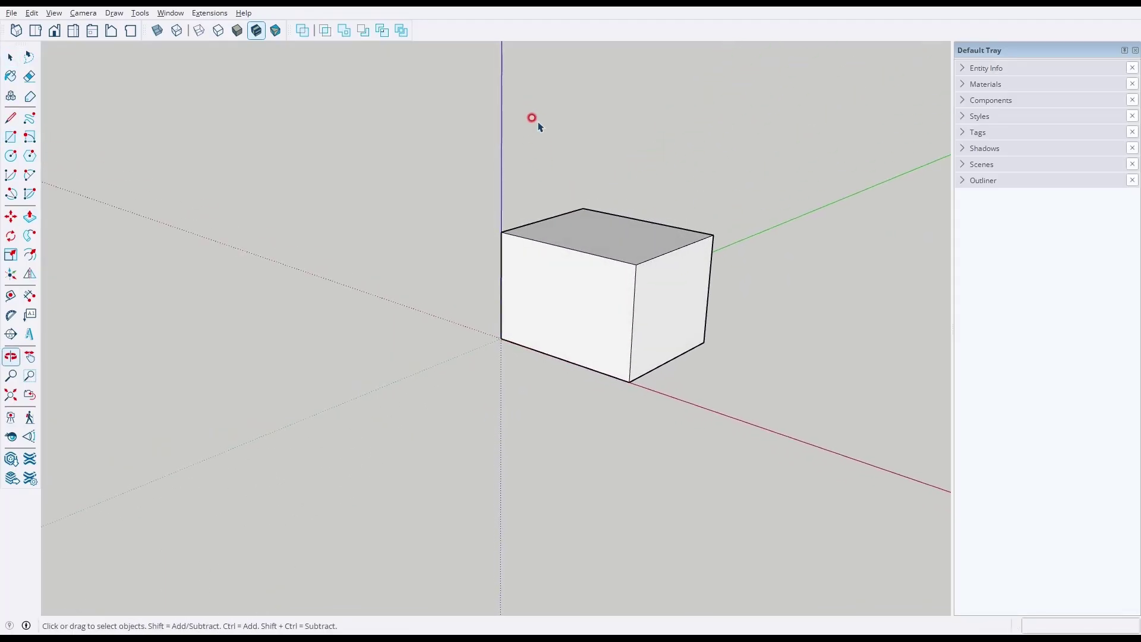
View the box from the top and the front, and return to a three-dimensional view.
left_click(35, 31)
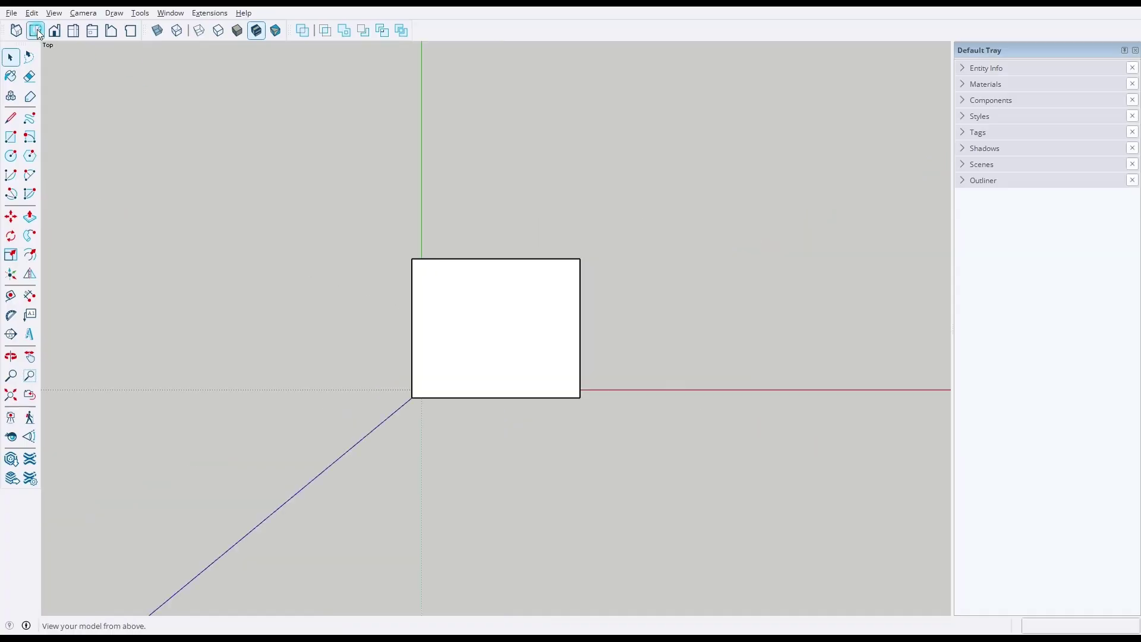
left_click(54, 32)
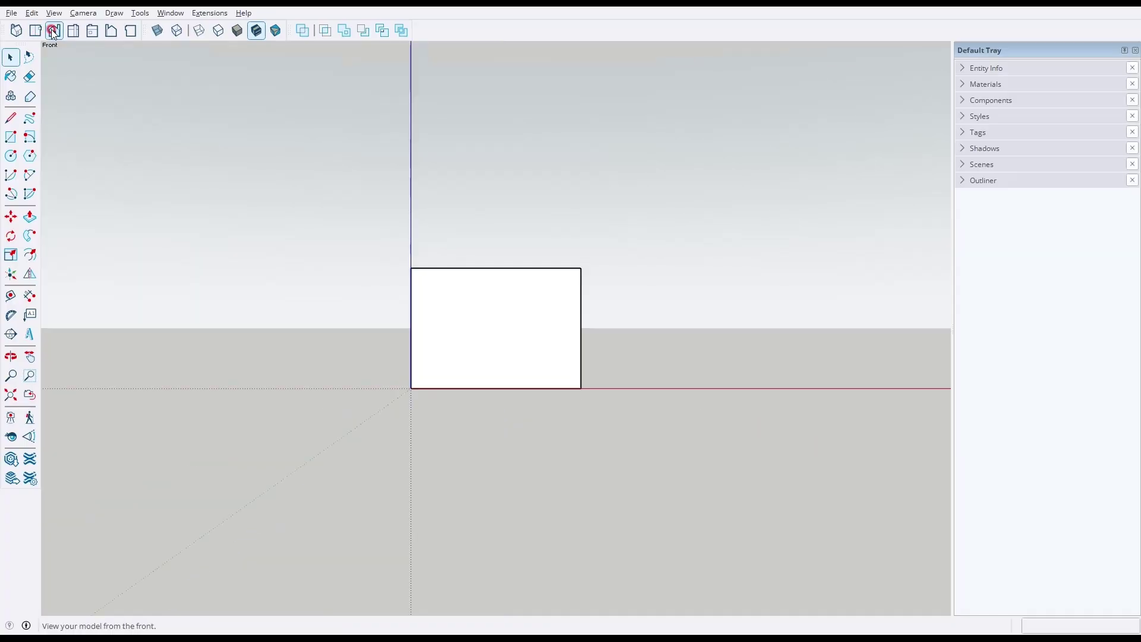
middle_click_drag(512, 232, 398, 448)
Select the entire box with all its connected faces and edges and delete it.
left_click(517, 291)
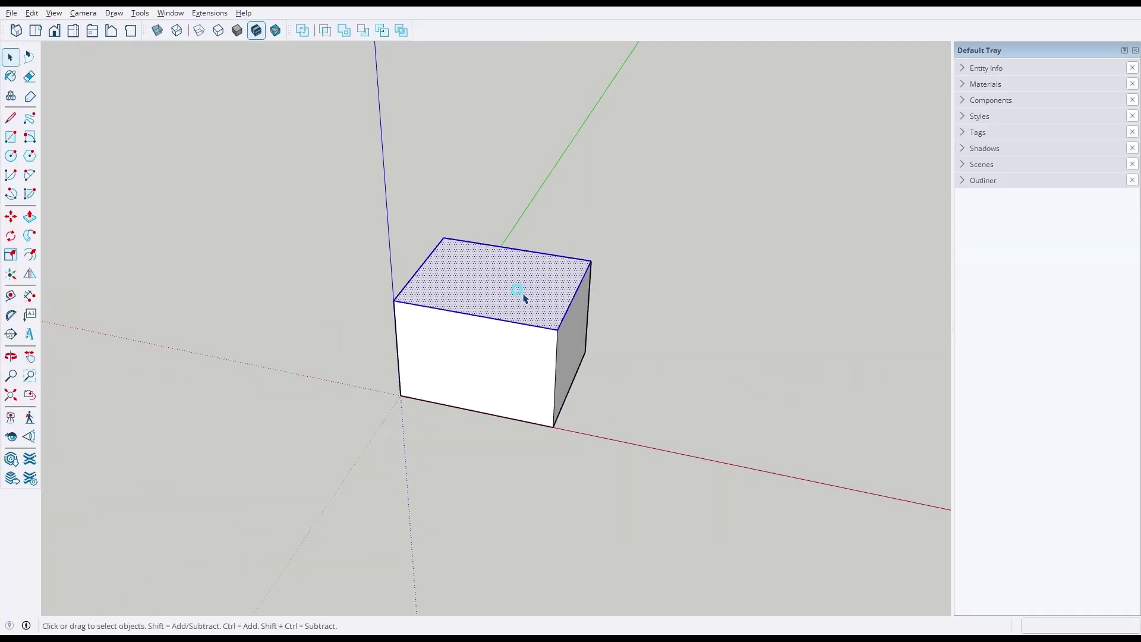
triple_click(517, 290)
key("Delete")
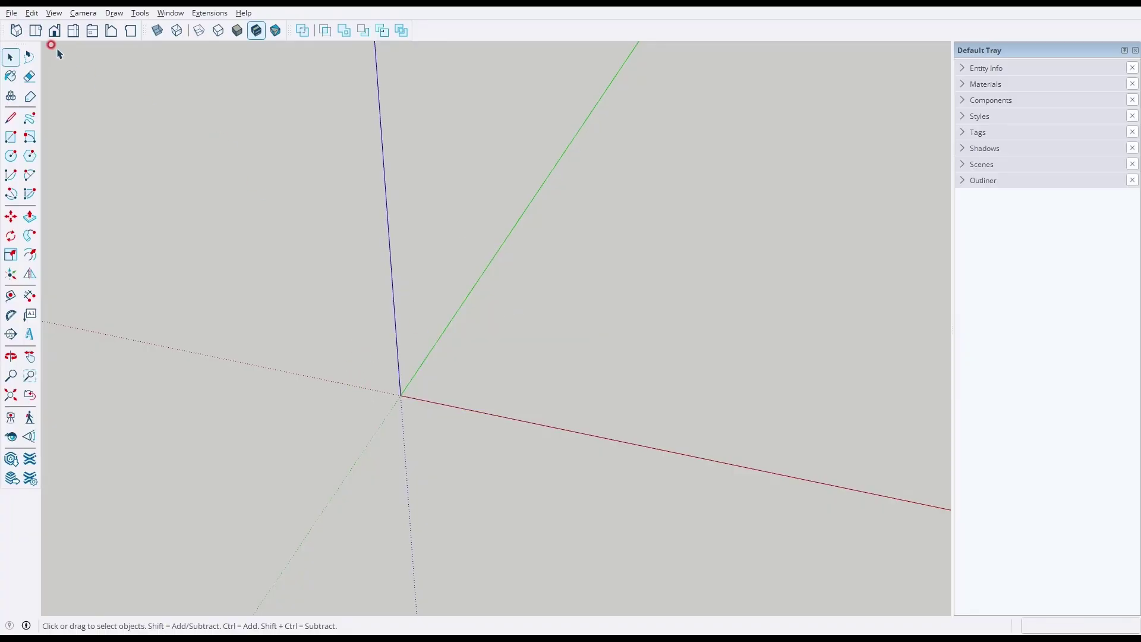
Switch to the top view and draw a 5000 × 5000 mm square from the origin.
left_click(36, 31)
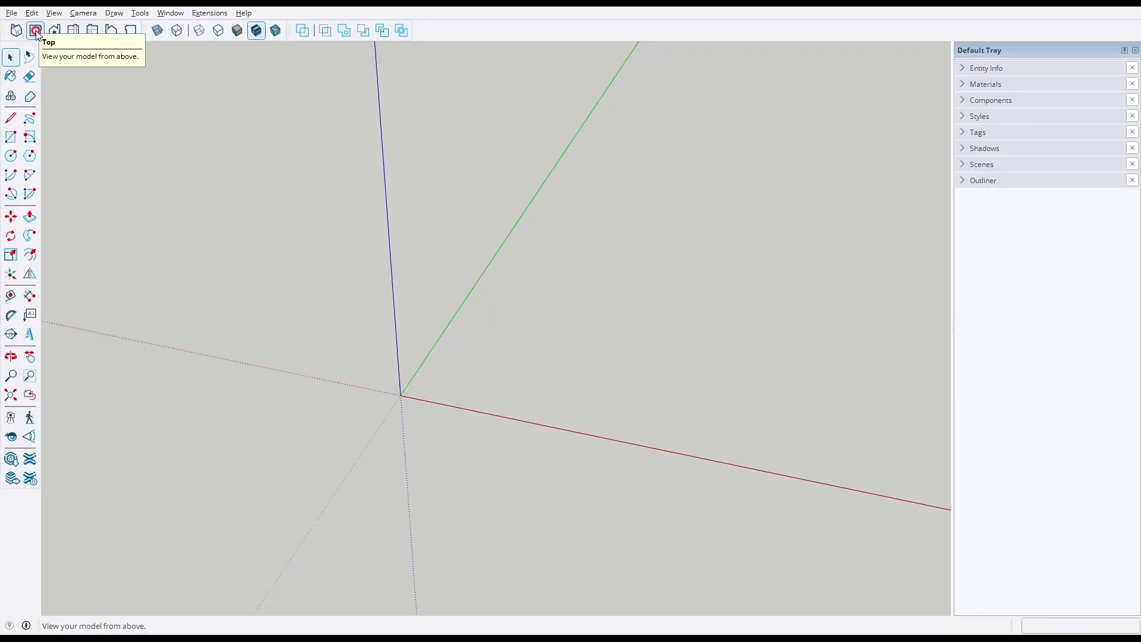
left_click(36, 30)
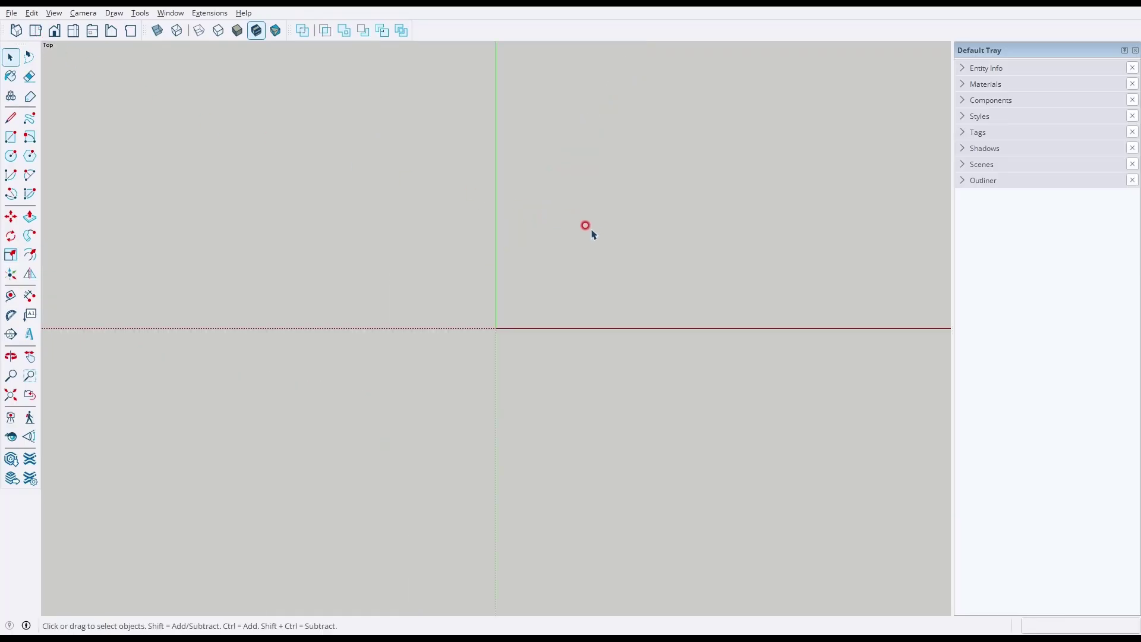
key("r")
left_click(496, 327)
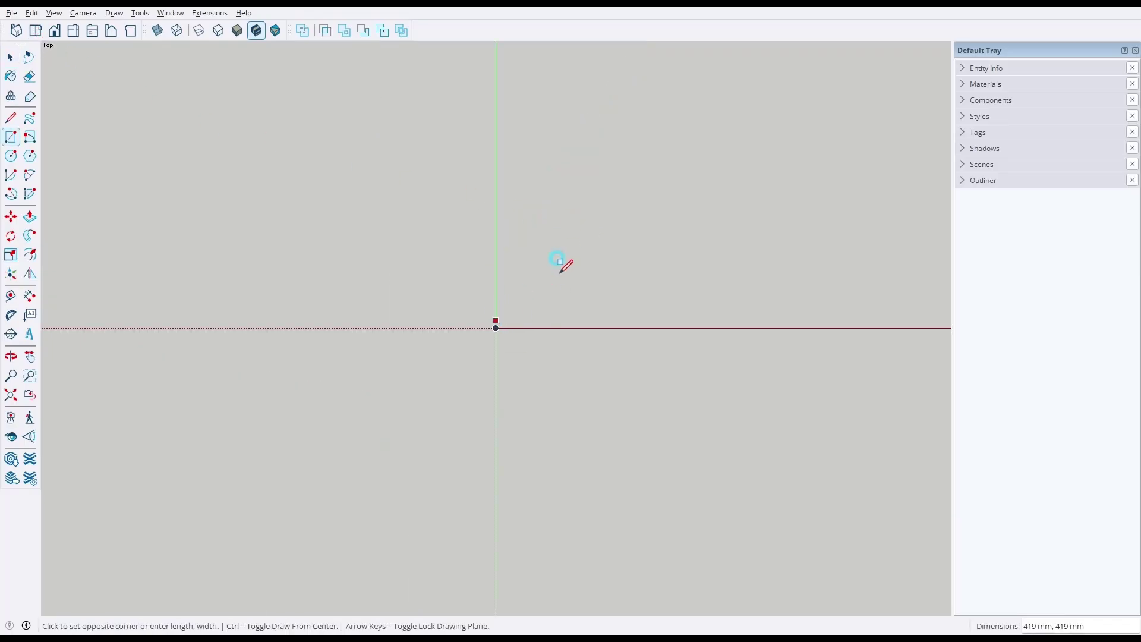
left_click(743, 85)
type("5000,5000")
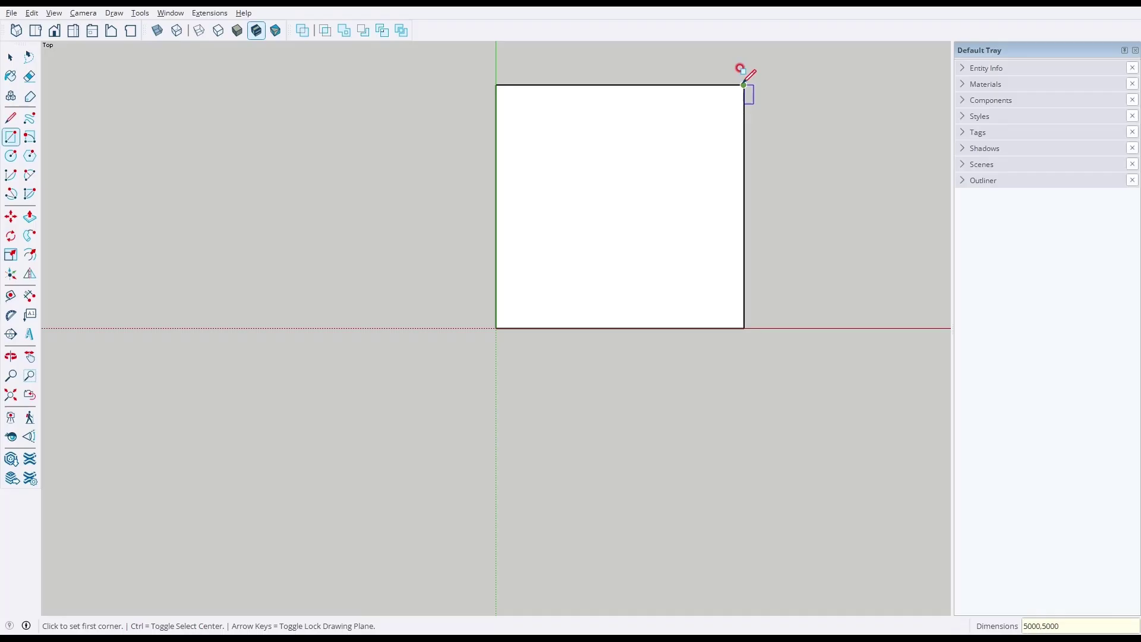
key("Return")
key("space")
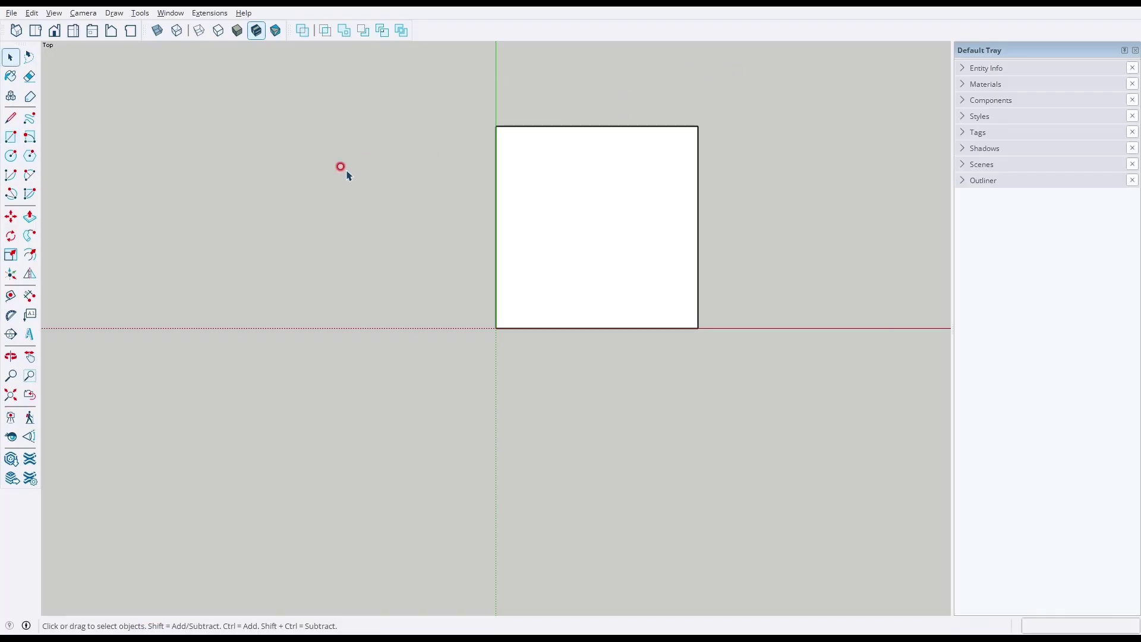
Offset the square's outline slightly inward for the wall thickness and delete the inner face.
left_click(33, 256)
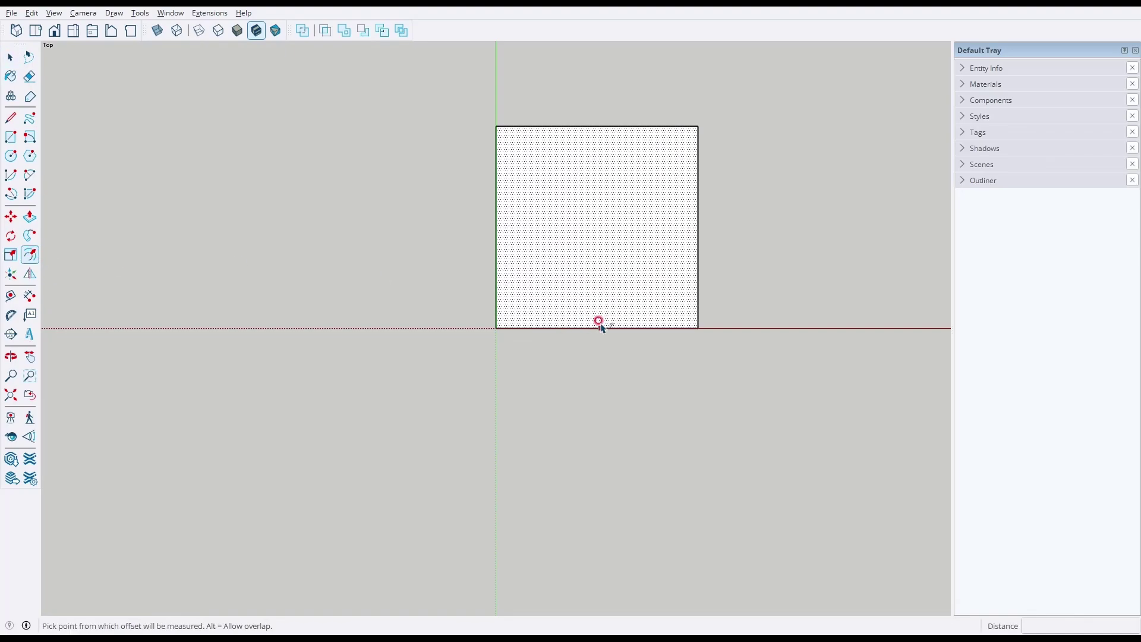
left_click(600, 327)
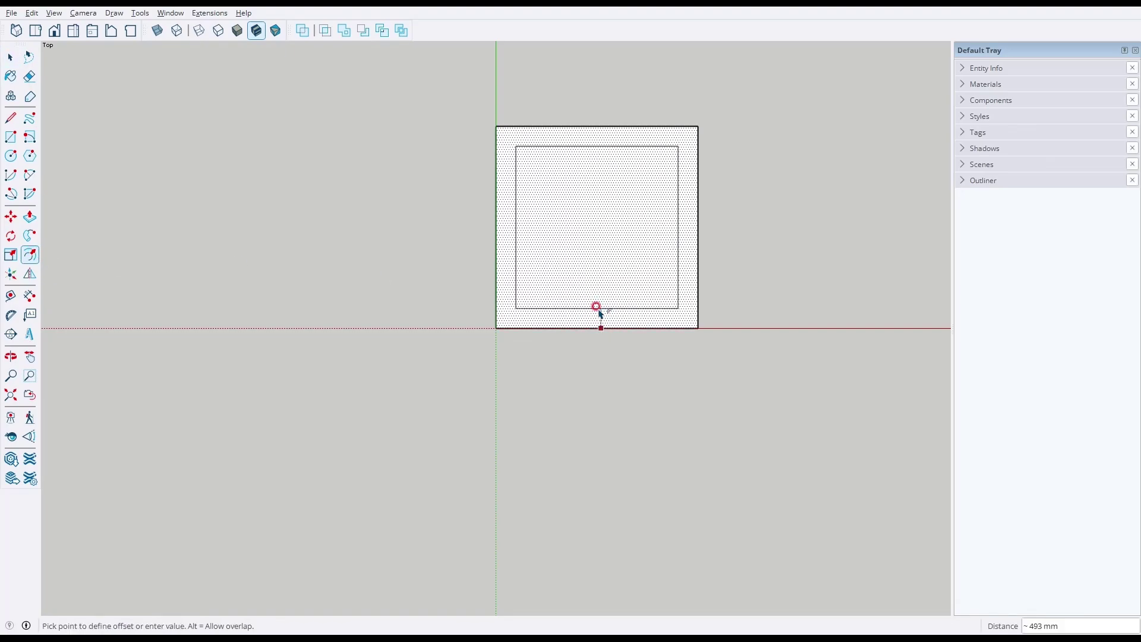
key("Return")
key("b")
key("space")
left_click(600, 273)
key("Delete")
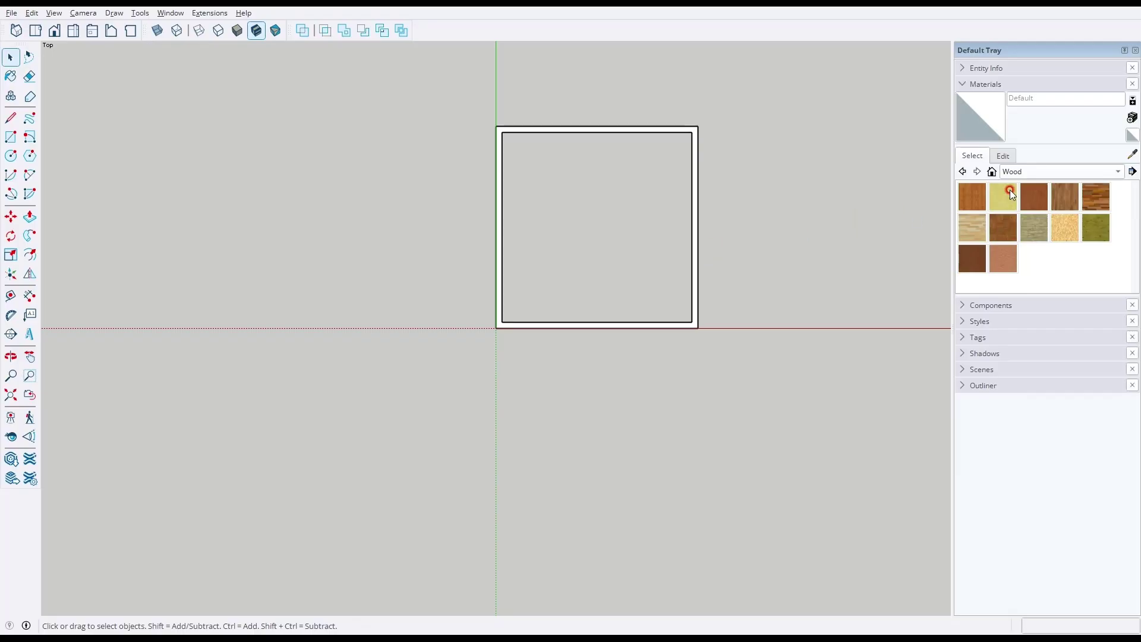
left_click(980, 84)
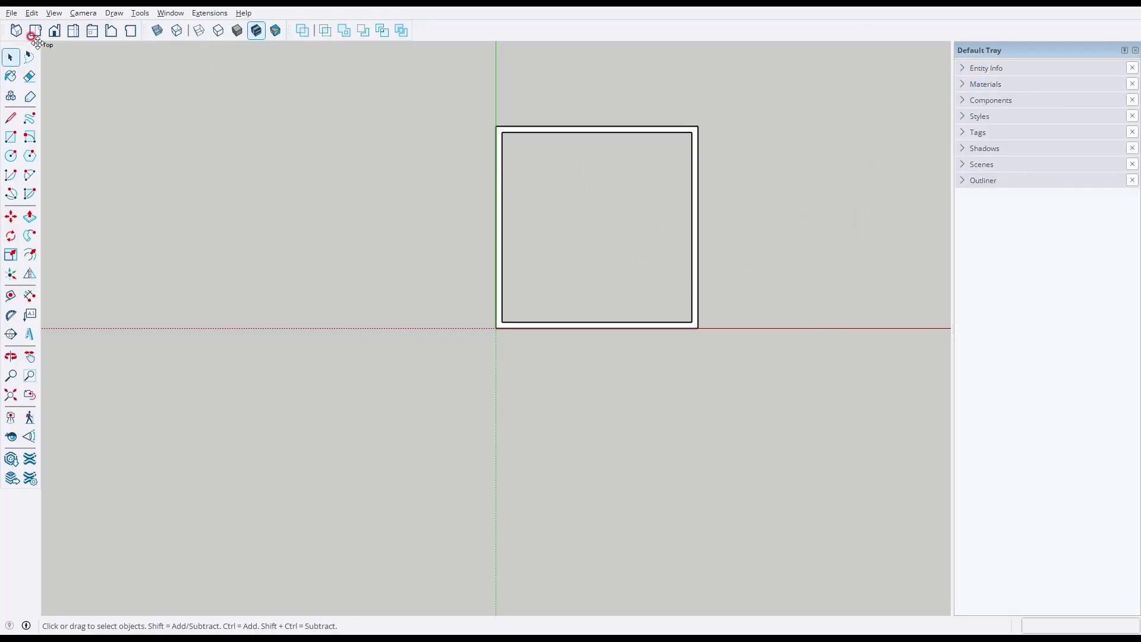
Switch to the isometric view and Push/Pull the wall outline up to a height of 2600 mm.
left_click(16, 30)
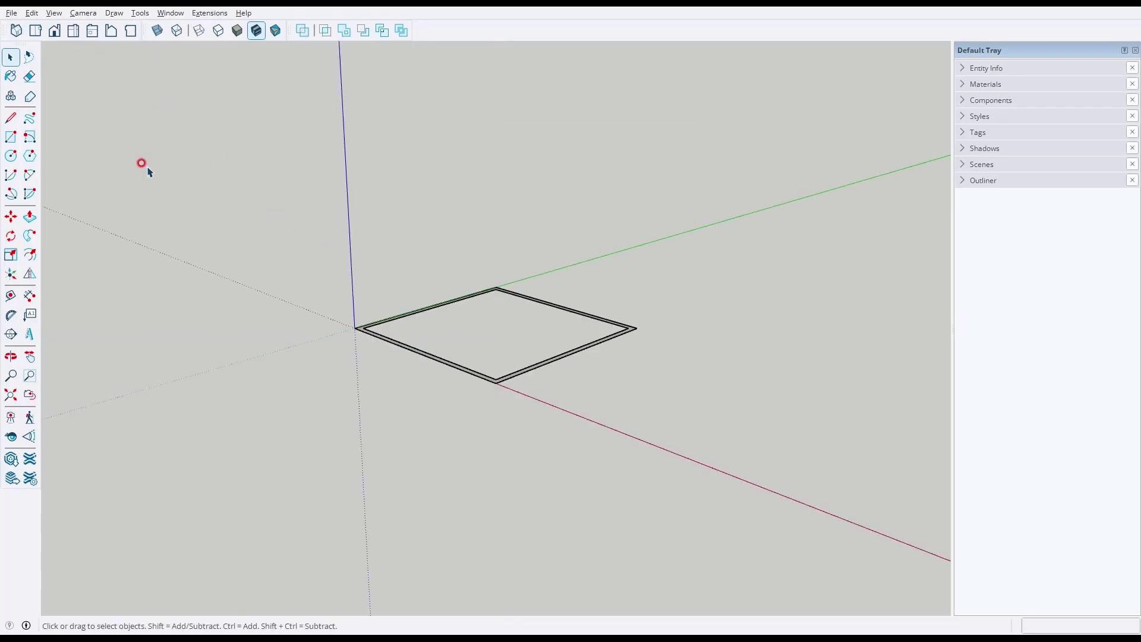
left_click(30, 217)
left_click(490, 373)
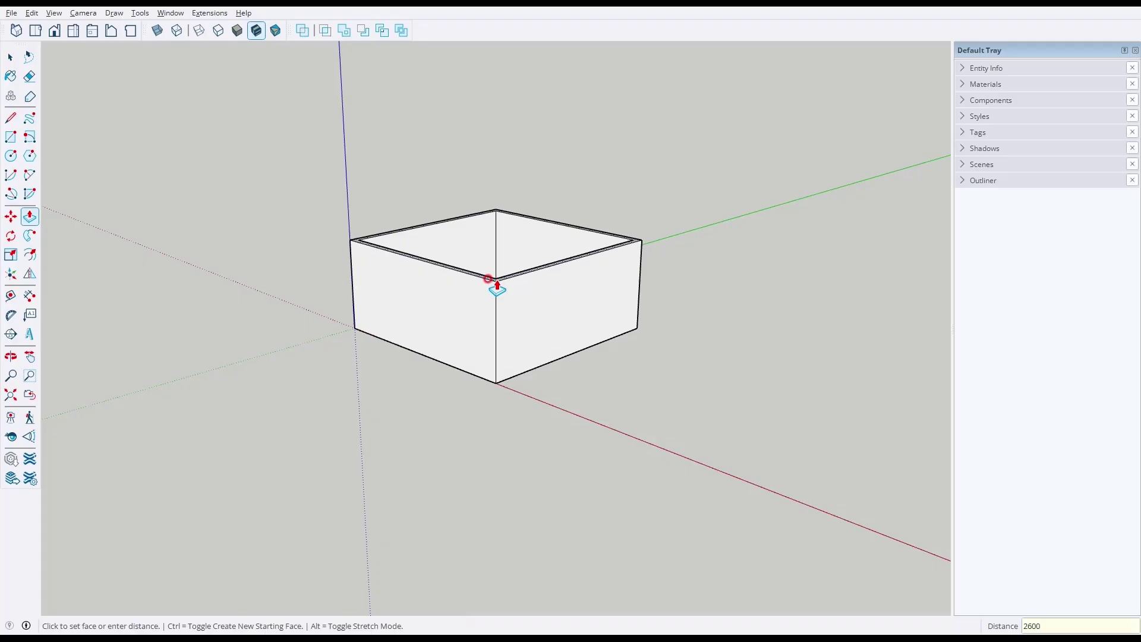
key("Return")
middle_click_drag(487, 278, 703, 286)
scroll(380, 325, "up", 3)
scroll(381, 326, "up", 2)
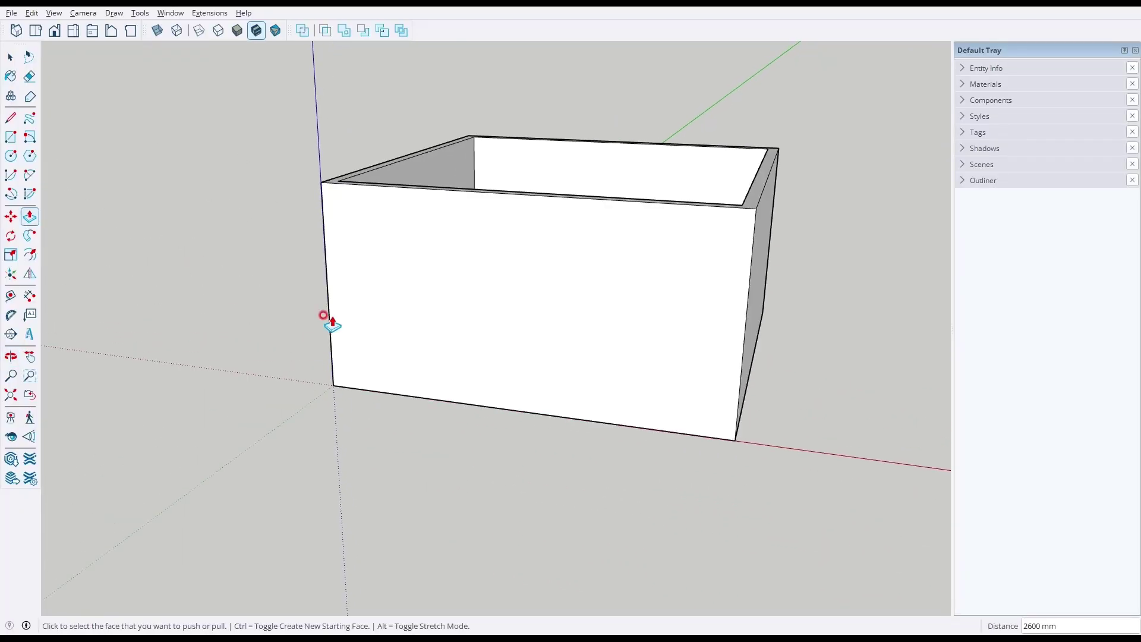
Draw a window rectangle about 3459 × 1499 mm on the outer face of the front wall.
key("space")
key("r")
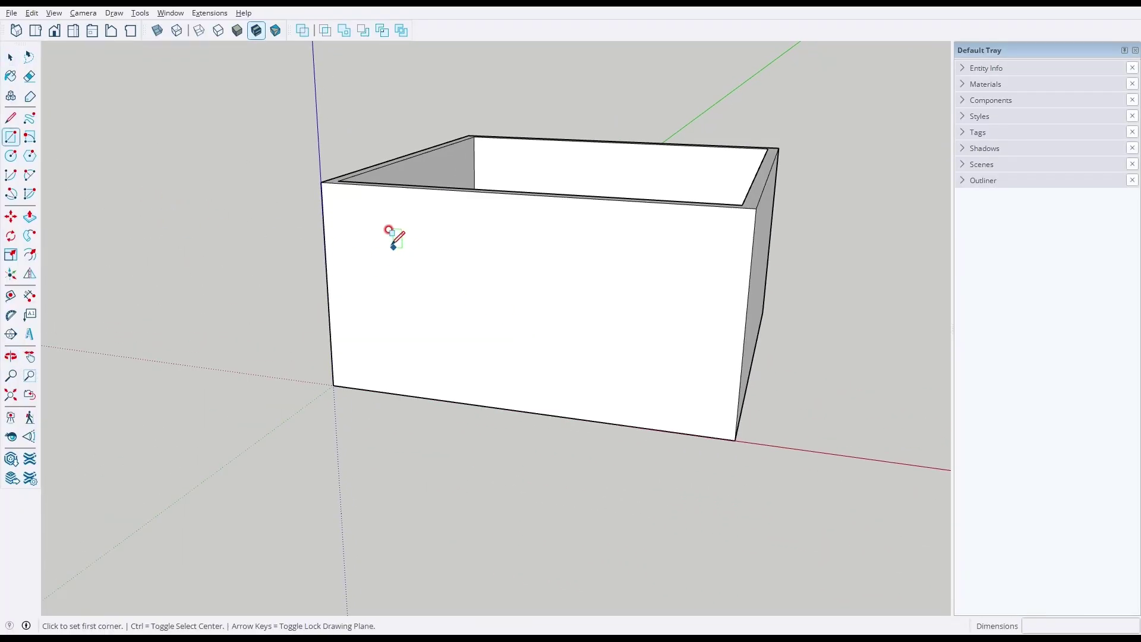
left_click(403, 230)
left_click(694, 385)
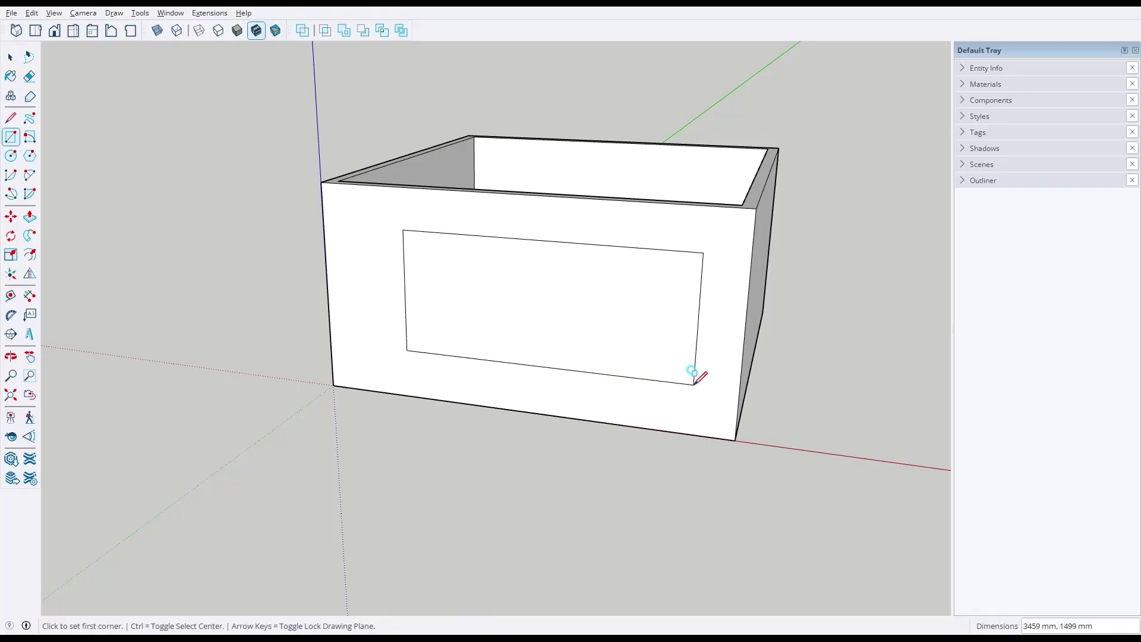
key("space")
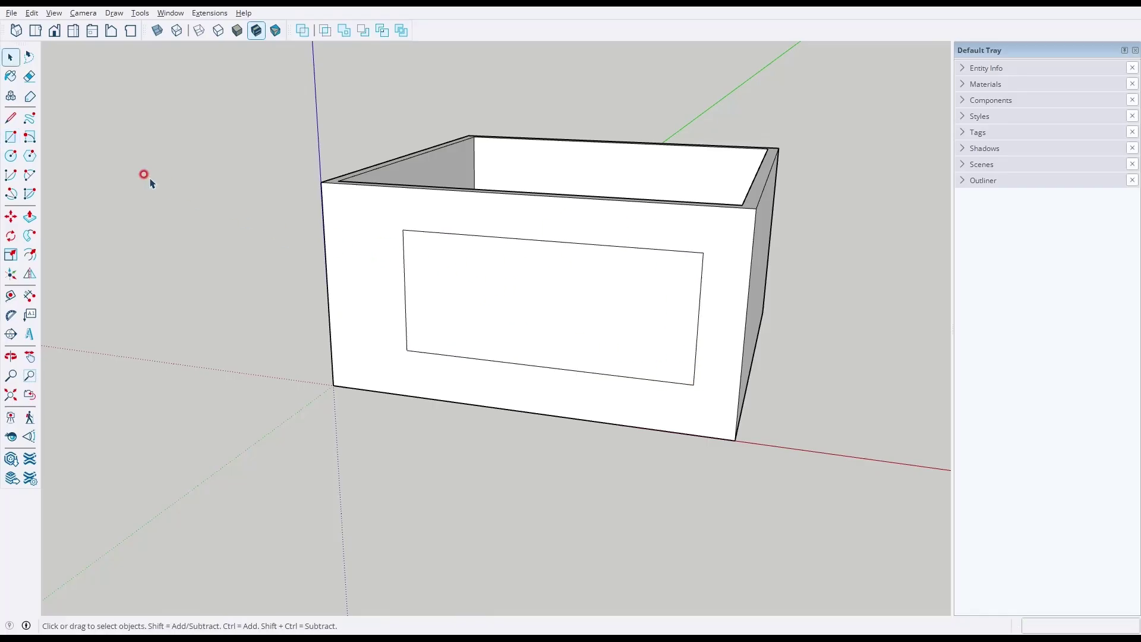
Push/Pull the window rectangle through the full wall thickness to cut the window opening.
left_click(30, 216)
left_click(475, 309)
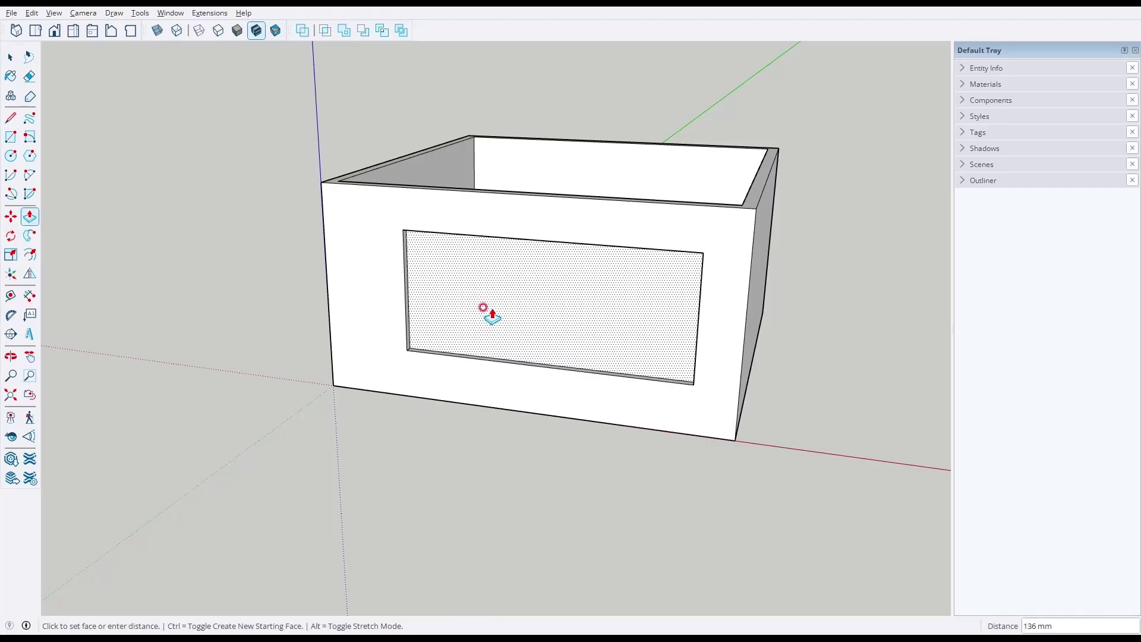
left_click(660, 271)
Draw a door rectangle about 1237 × 2224 mm from the bottom edge of the wall adjoining the window wall.
middle_click_drag(657, 267, 280, 252)
key("space")
key("r")
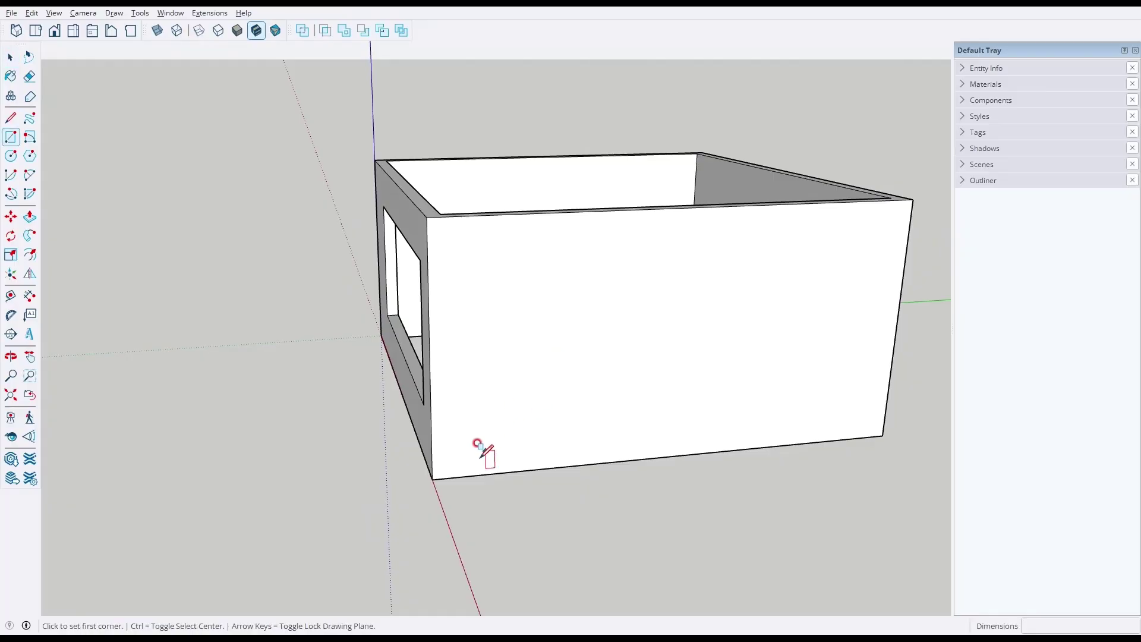
left_click(467, 475)
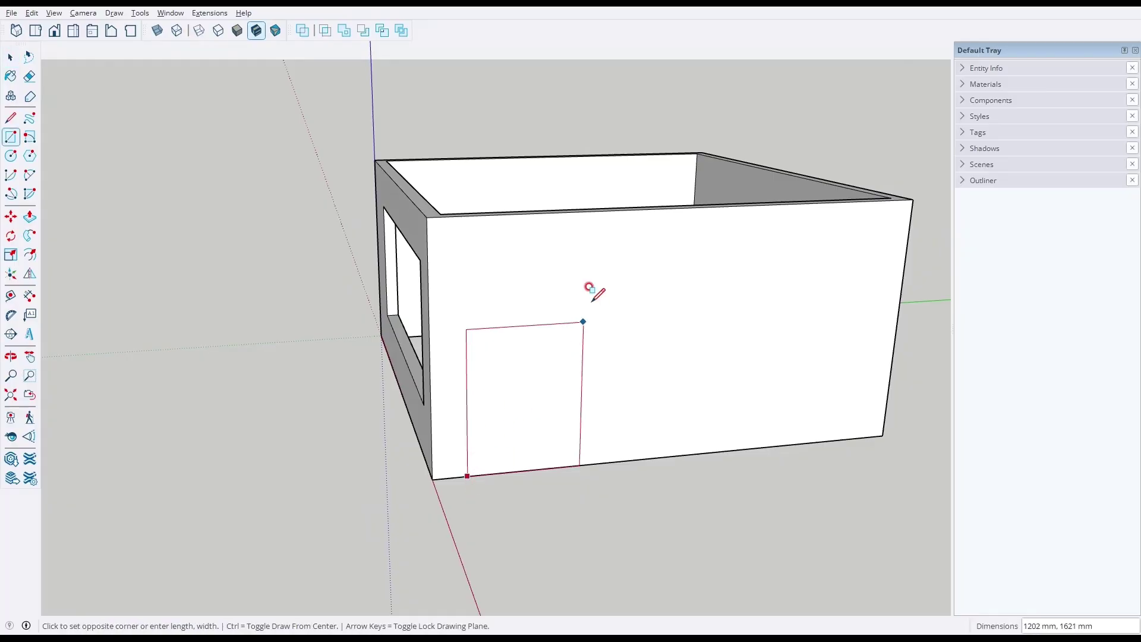
left_click(593, 250)
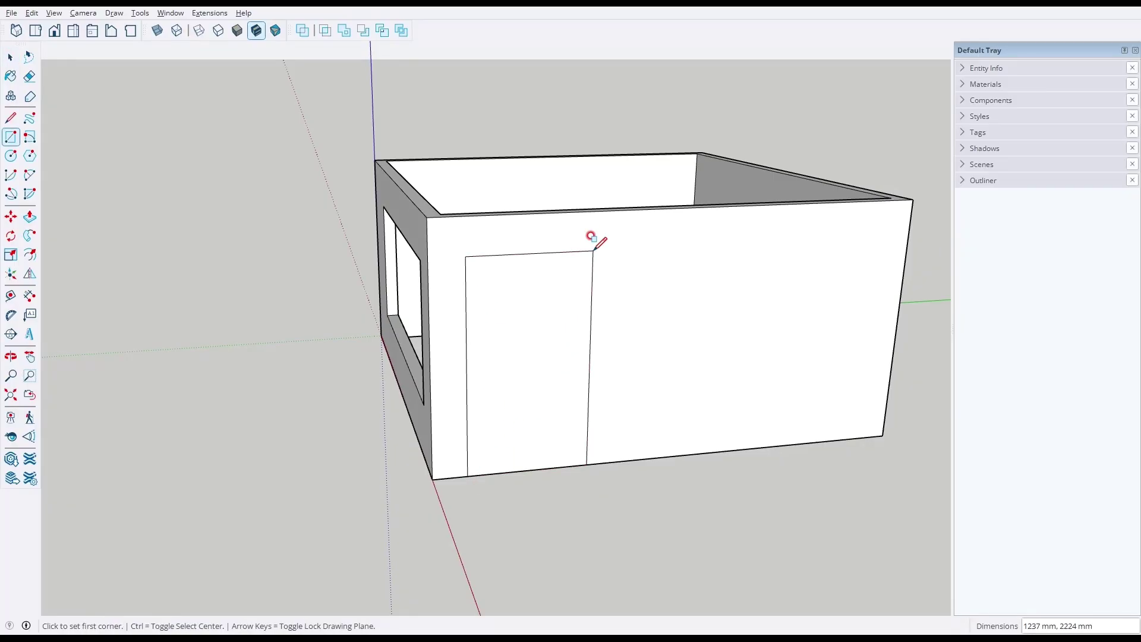
key("space")
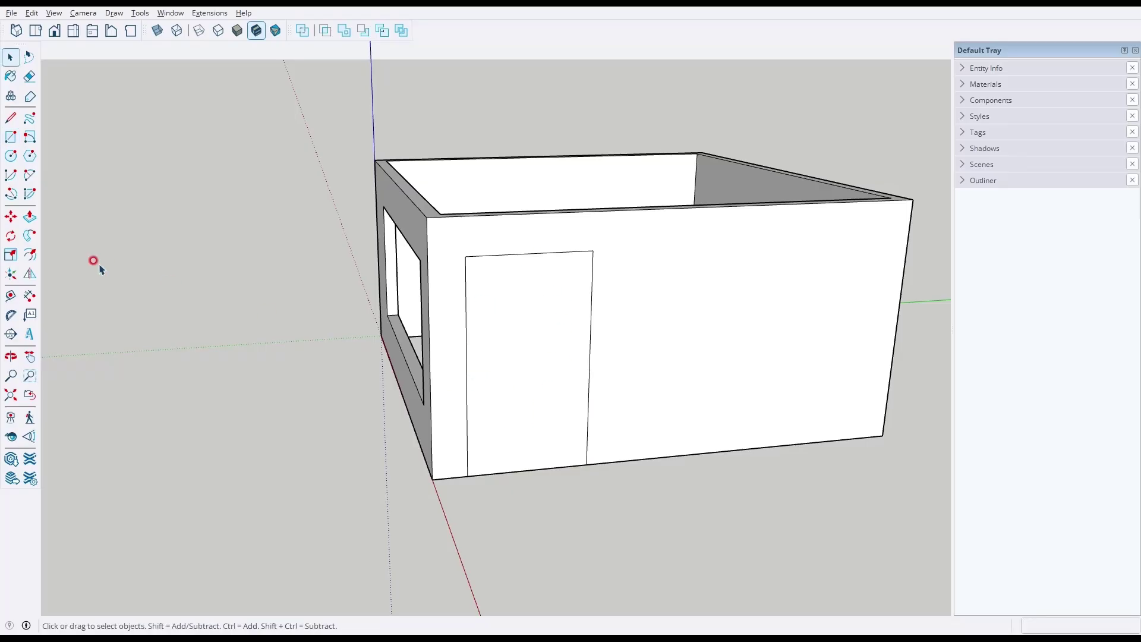
Push/Pull the door rectangle 150 mm inward through the wall to cut the door opening.
left_click(29, 217)
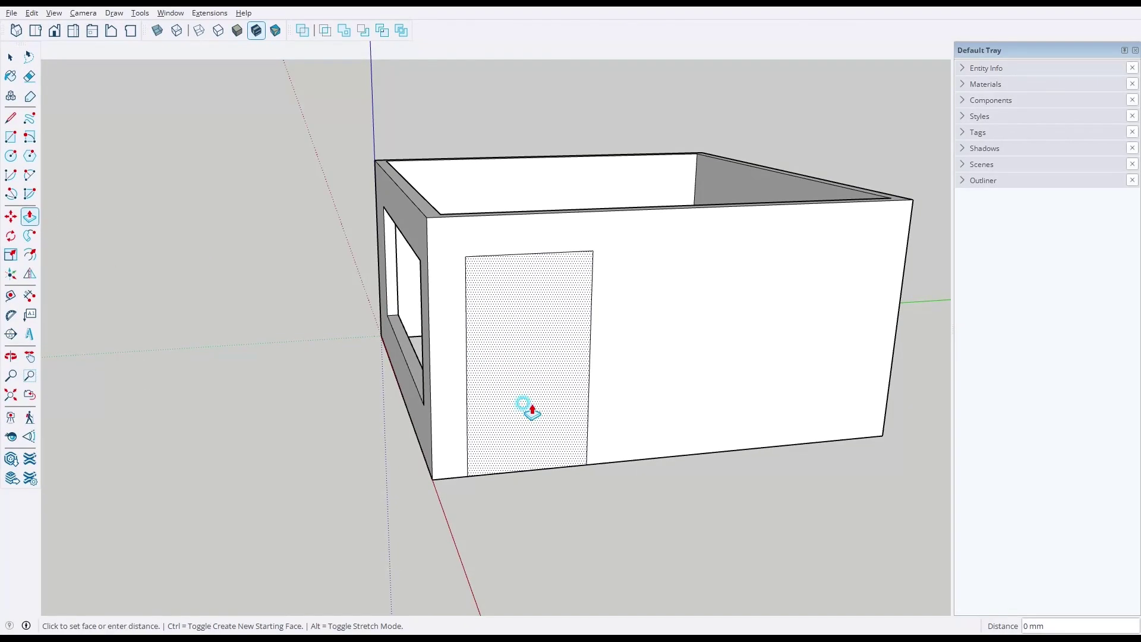
left_click(523, 404)
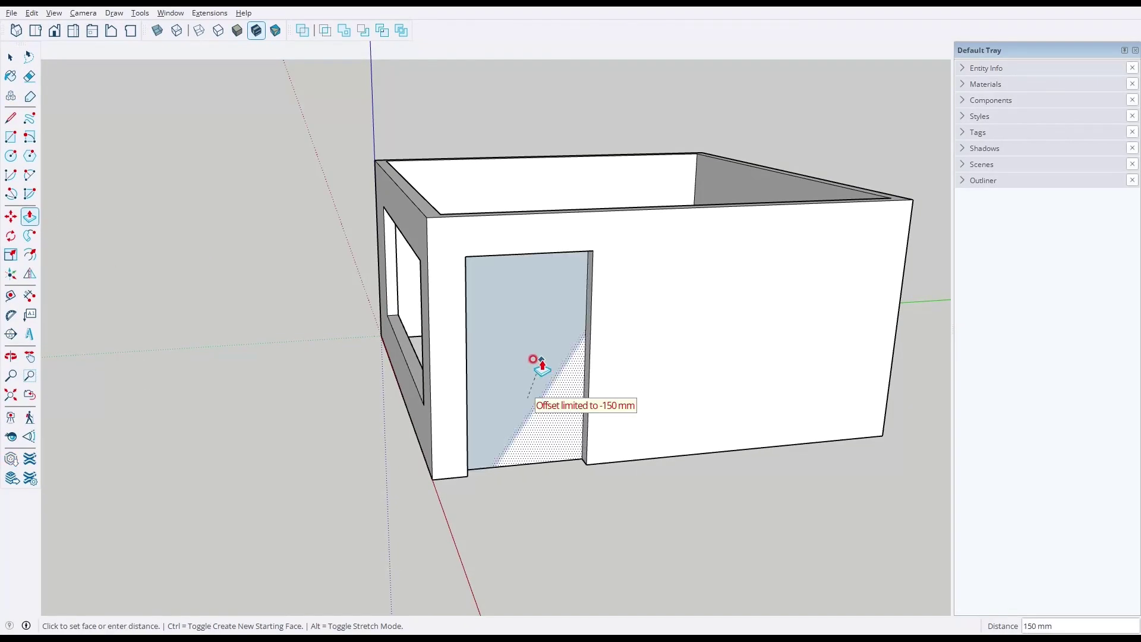
left_click(541, 364)
key("space")
middle_click_drag(539, 359, 609, 442)
scroll(615, 423, "down", 2)
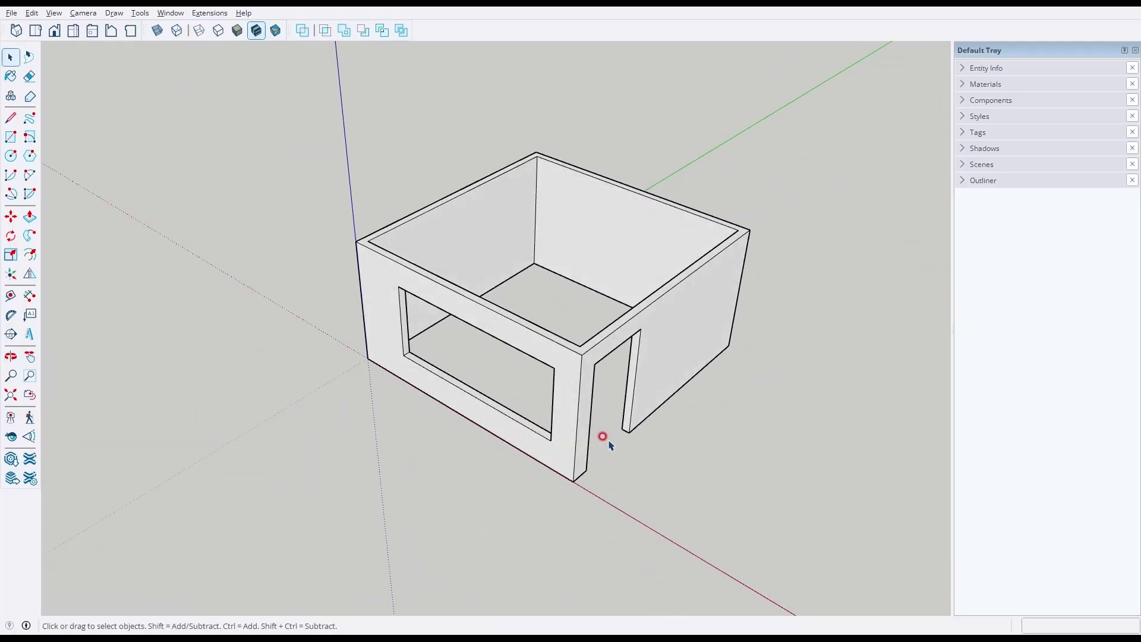
scroll(611, 456, "up", 3)
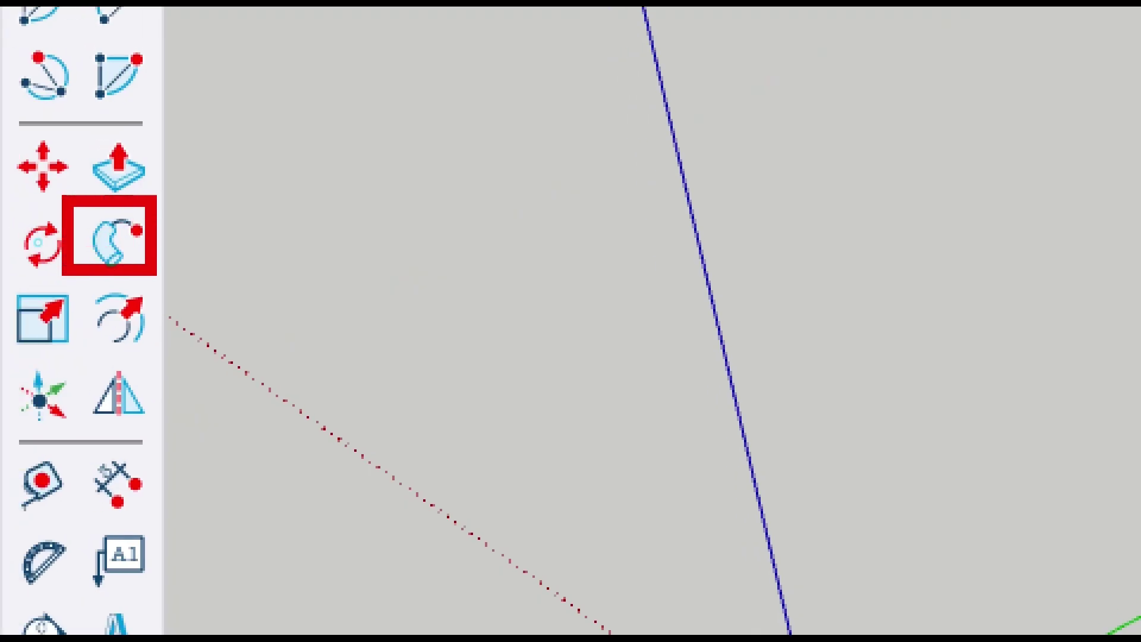
Draw a 5000 × 5000 mm square from the origin on the ground plane in the empty model.
scroll(271, 295, "down", 5)
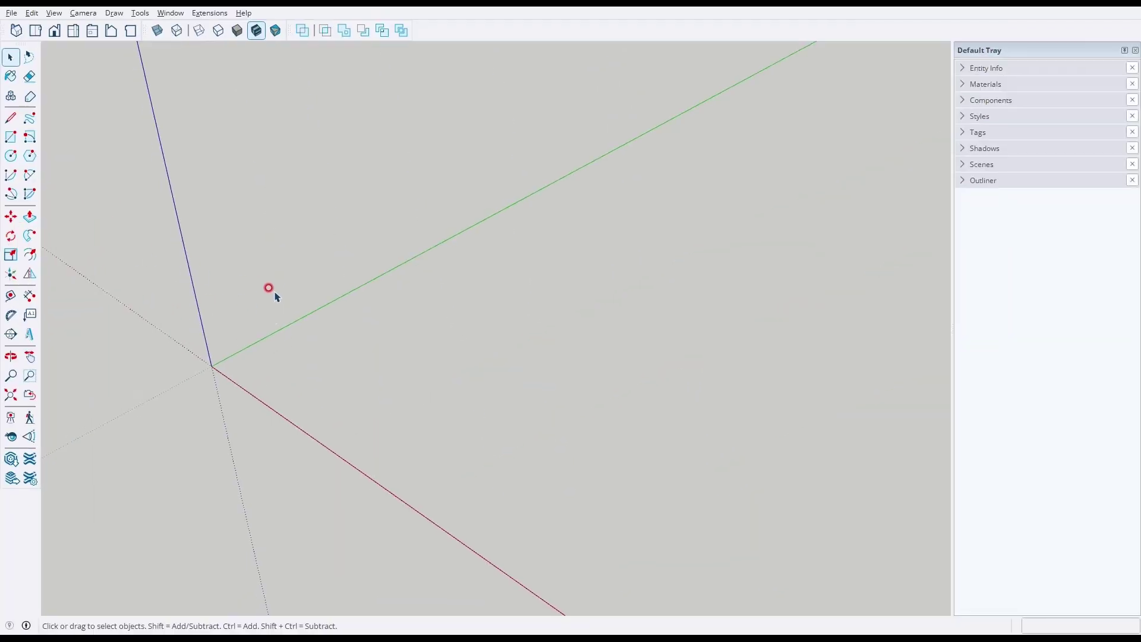
mouse_move(300, 297)
middle_mouse_down()
mouse_move(287, 242)
mouse_move(435, 234)
mouse_move(366, 277)
middle_mouse_up()
middle_click_drag(426, 297, 729, 328)
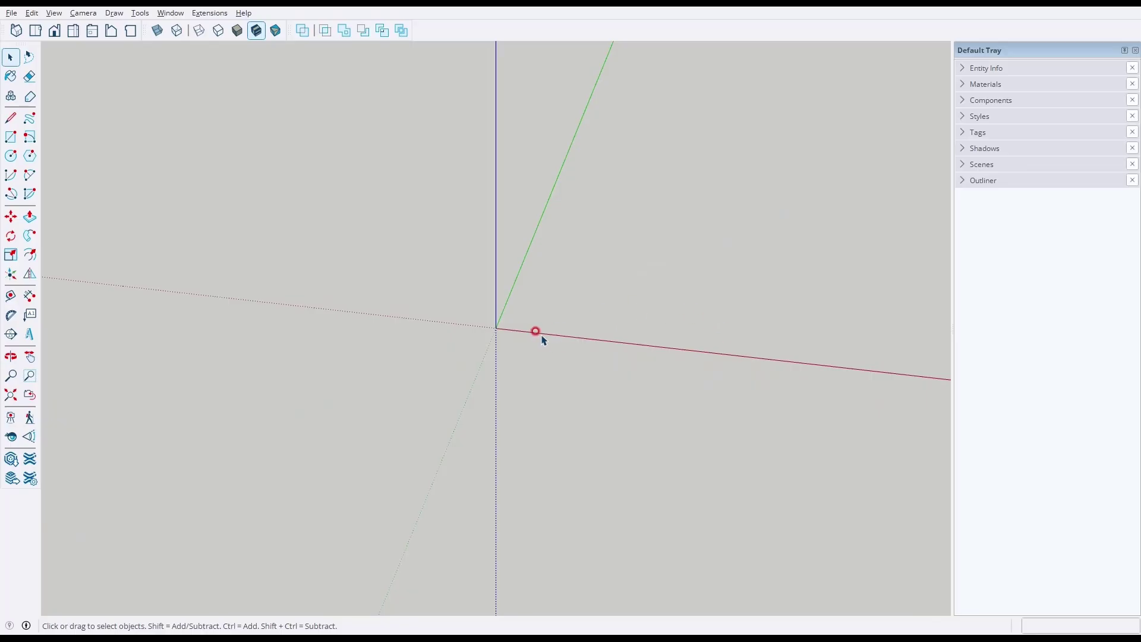
left_click(19, 153)
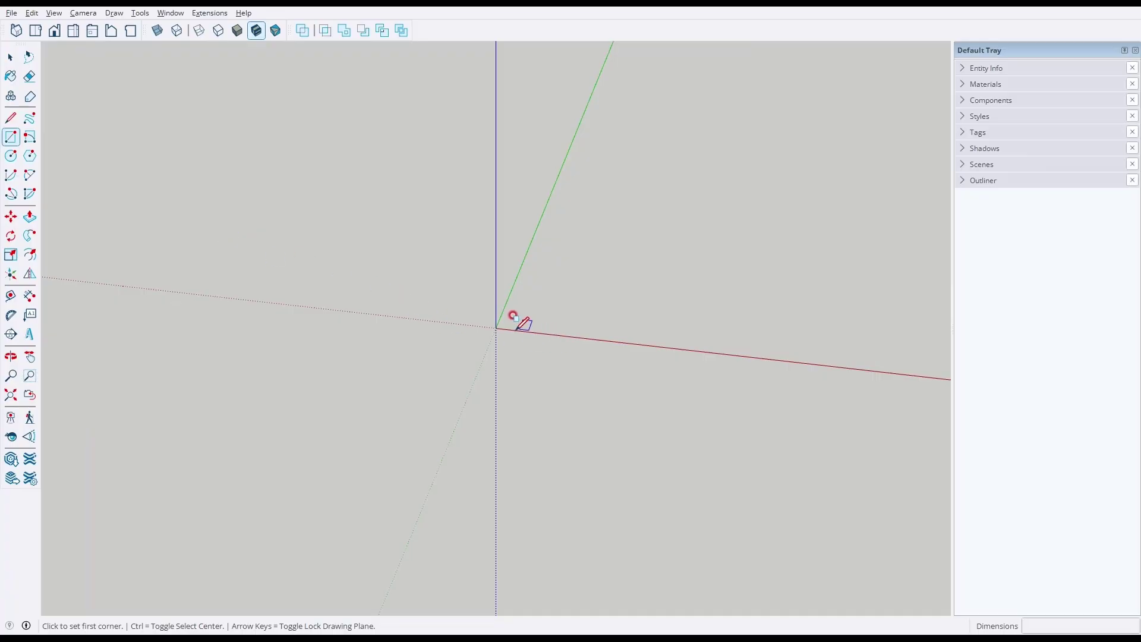
left_click(496, 328)
left_click(790, 186)
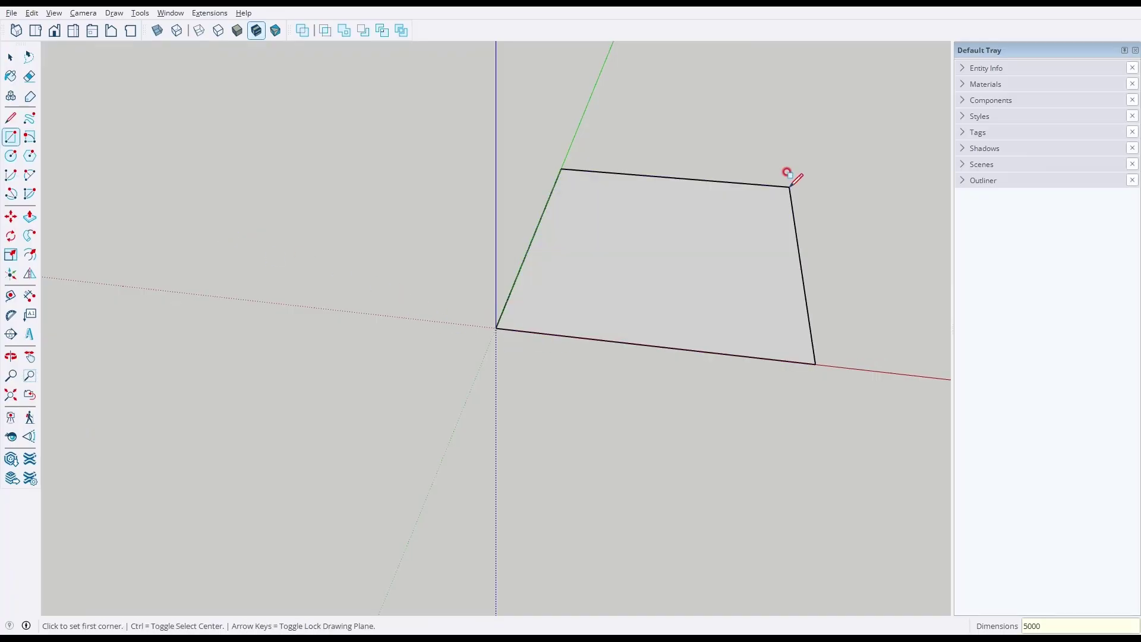
key("Return")
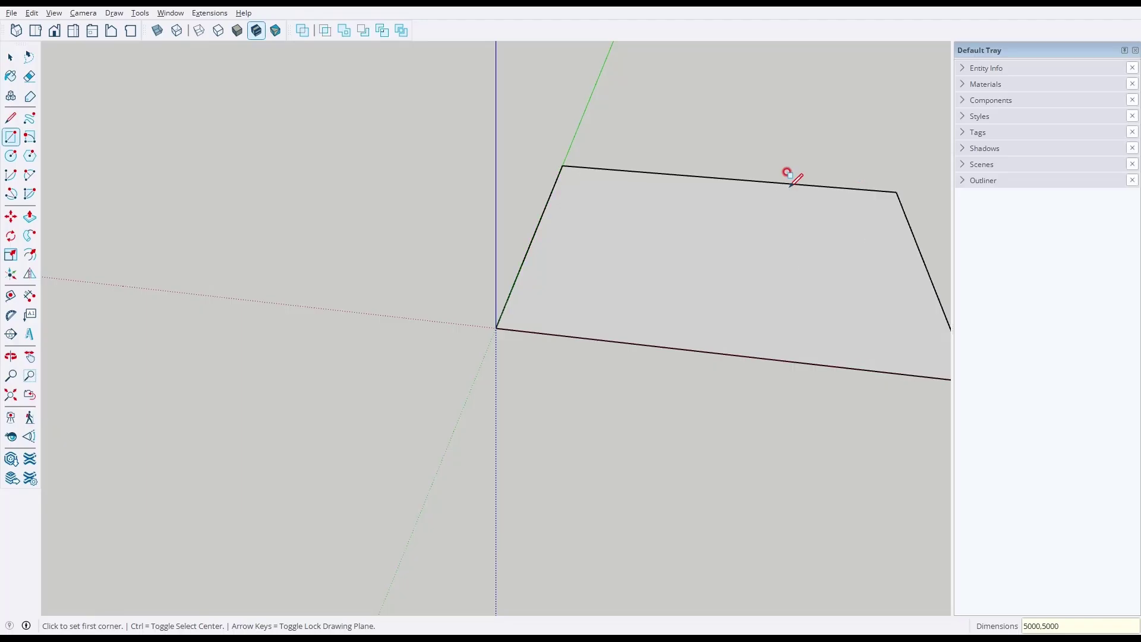
key("space")
Fit the whole square in the view, orbit it and zoom back out.
key("shift+z")
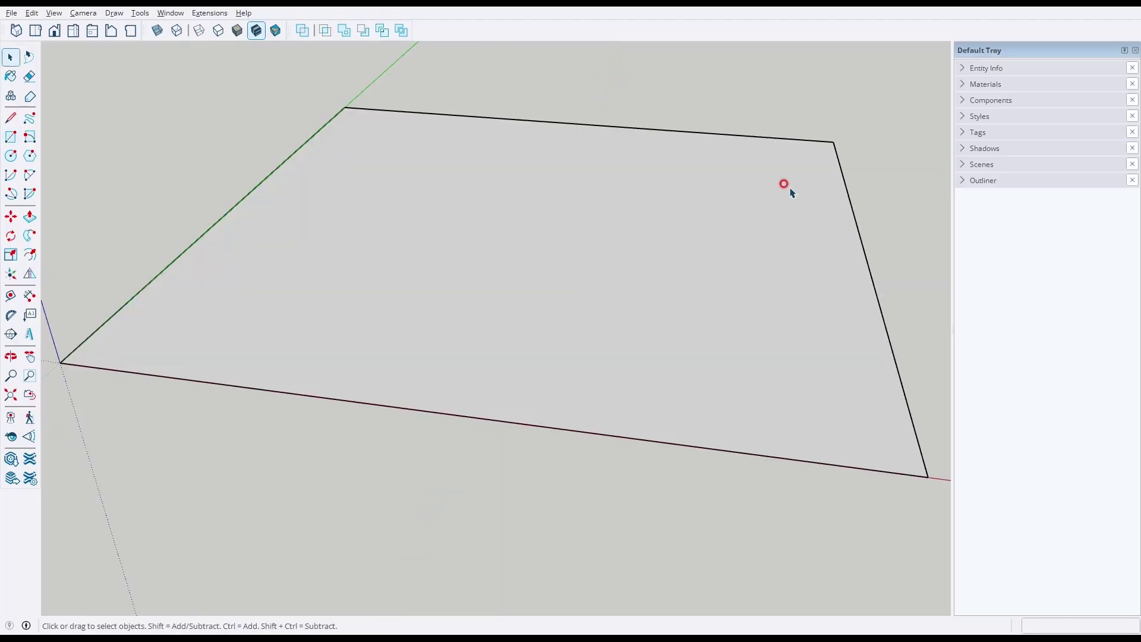
middle_click_drag(784, 189, 658, 280)
scroll(659, 282, "down", 3)
scroll(666, 283, "down", 2)
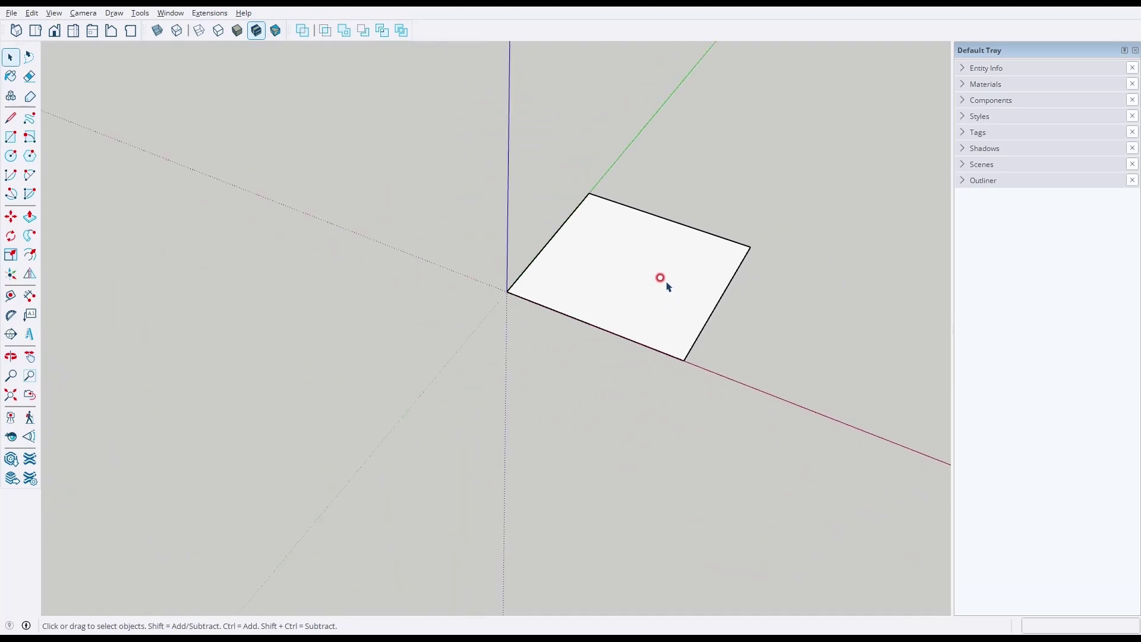
scroll(505, 292, "up", 2)
scroll(505, 292, "down", 1)
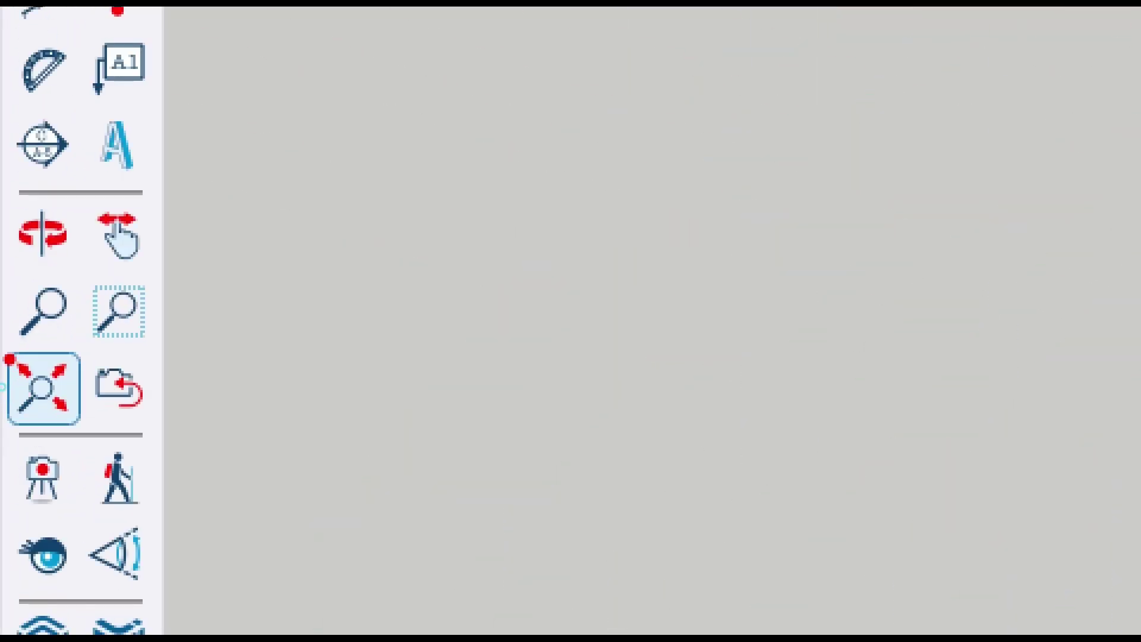
Practise Zoom Extents by repeatedly zooming away from the square and refitting the entire model on screen.
left_click(22, 401)
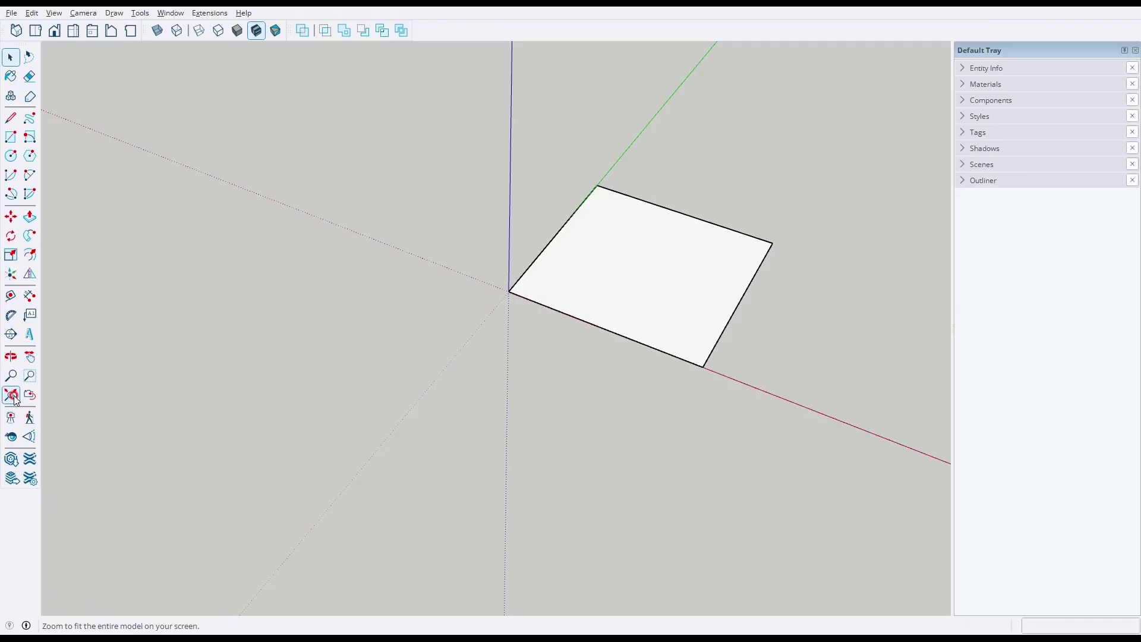
left_click(48, 393)
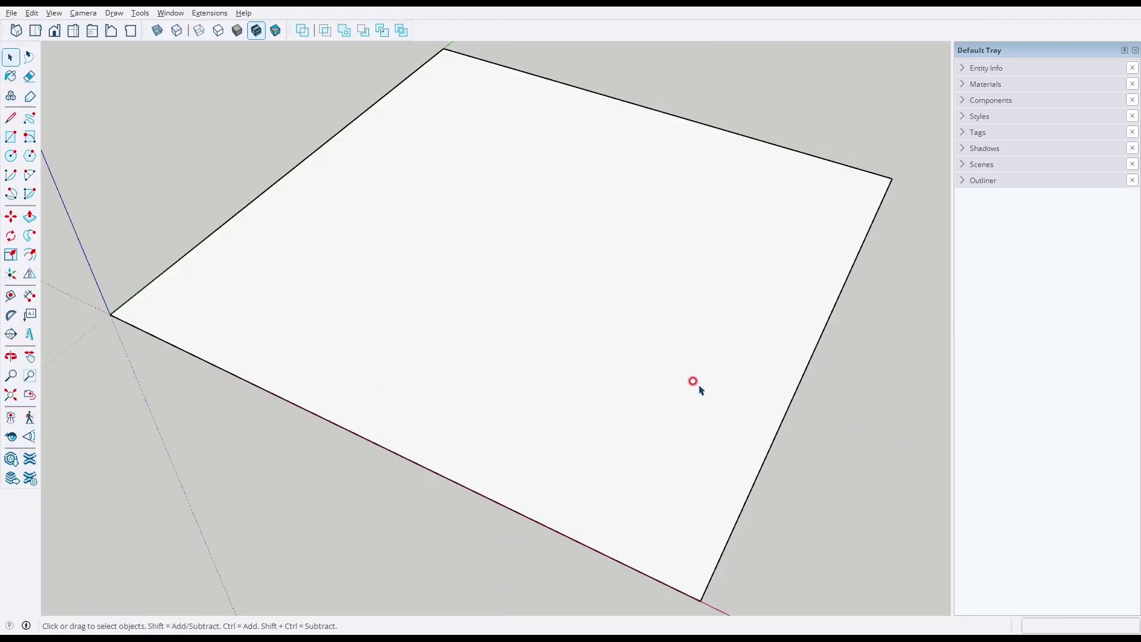
scroll(700, 383, "down", 3)
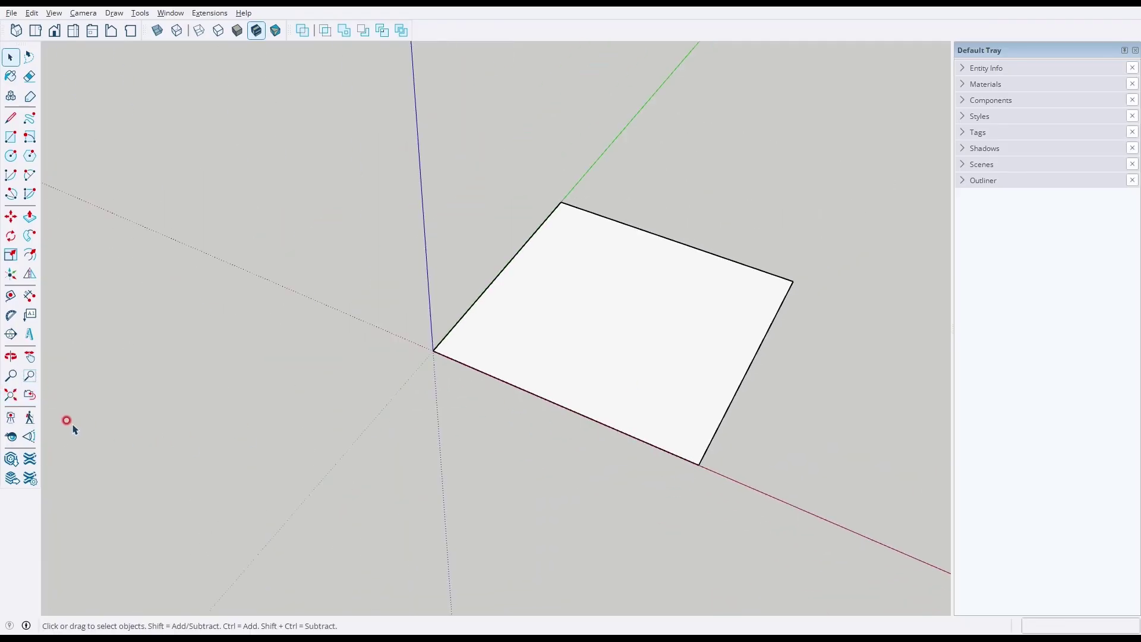
left_click(12, 394)
scroll(772, 267, "down", 2)
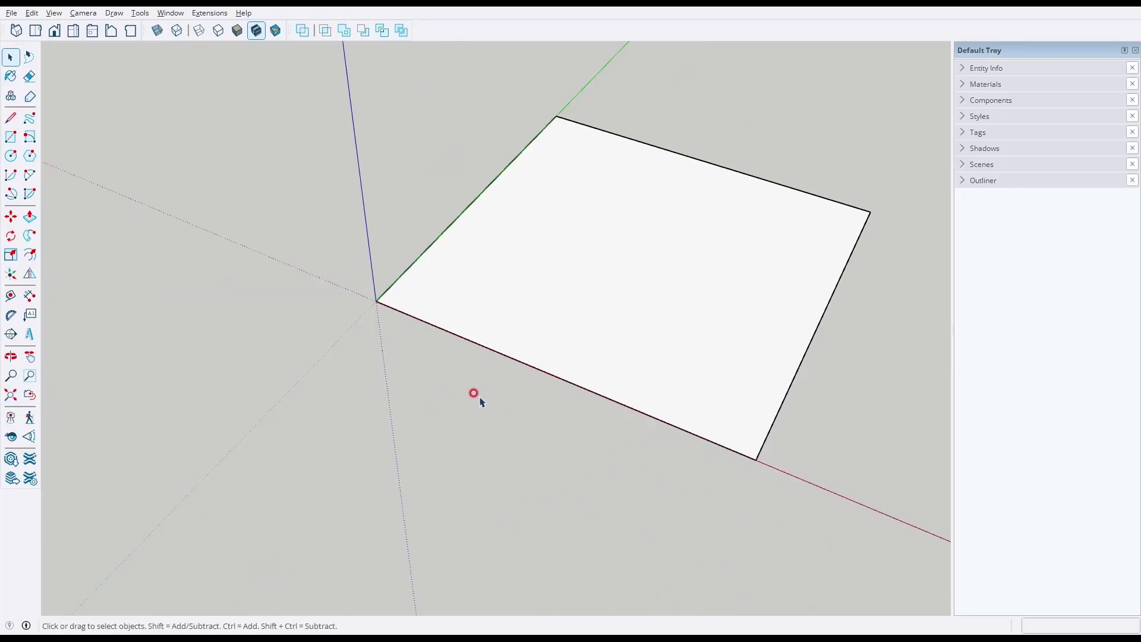
middle_click_drag(491, 396, 642, 380)
scroll(713, 419, "up", 1)
scroll(712, 418, "down", 2)
left_click(10, 395)
scroll(551, 331, "down", 3)
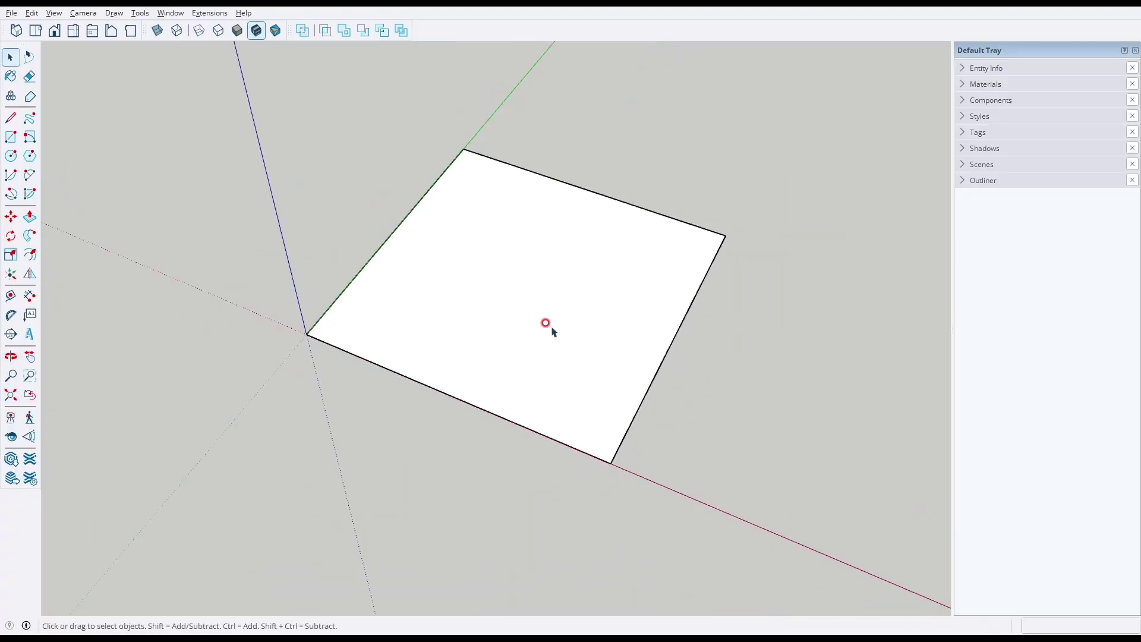
scroll(550, 331, "down", 2)
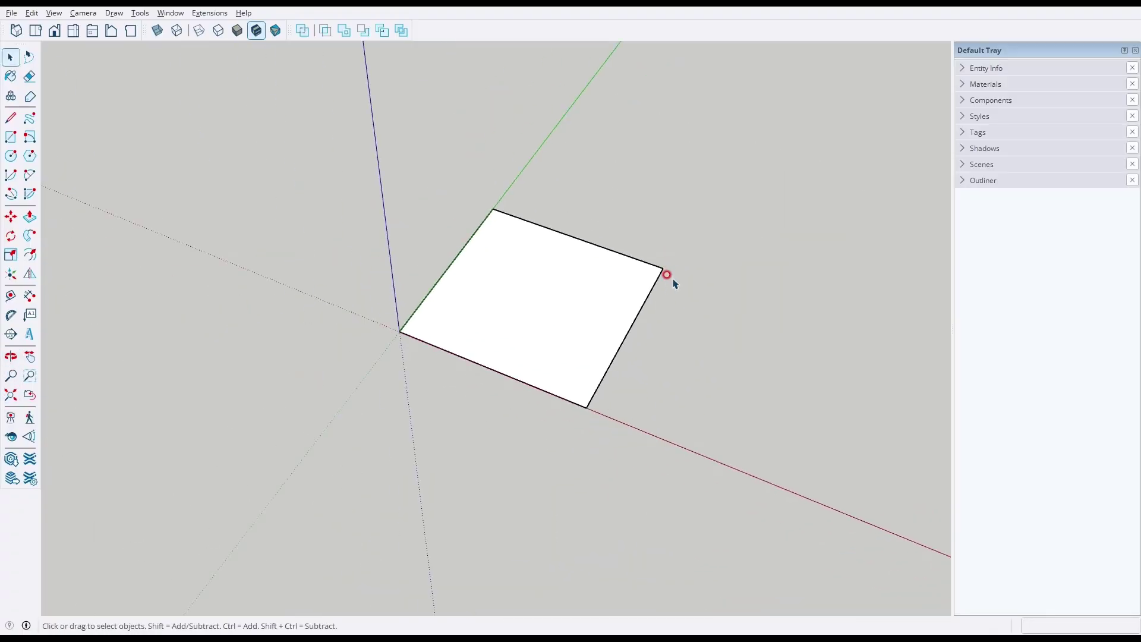
Draw a small upright rectangle from the origin, perpendicular to the square, as the Follow Me profile.
middle_click_drag(675, 282, 582, 271)
scroll(392, 281, "up", 2)
mouse_move(402, 305)
middle_mouse_down()
mouse_move(625, 168)
mouse_move(746, 115)
mouse_move(551, 114)
mouse_move(553, 76)
mouse_move(660, 151)
middle_mouse_up()
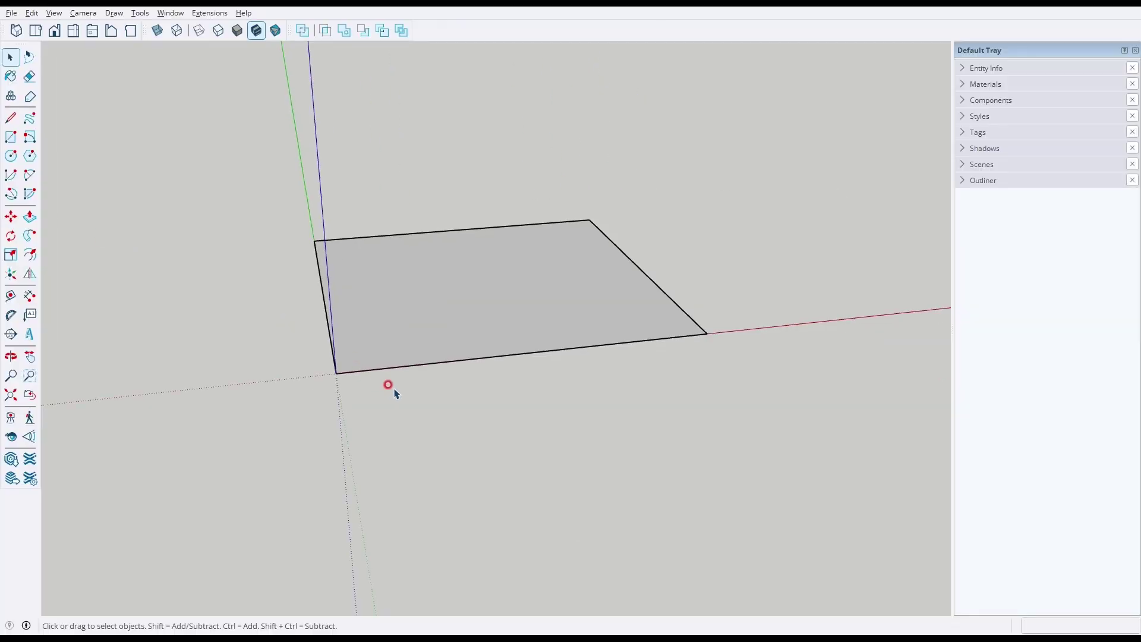
middle_click_drag(387, 384, 328, 243)
scroll(295, 294, "up", 3)
left_click(11, 137)
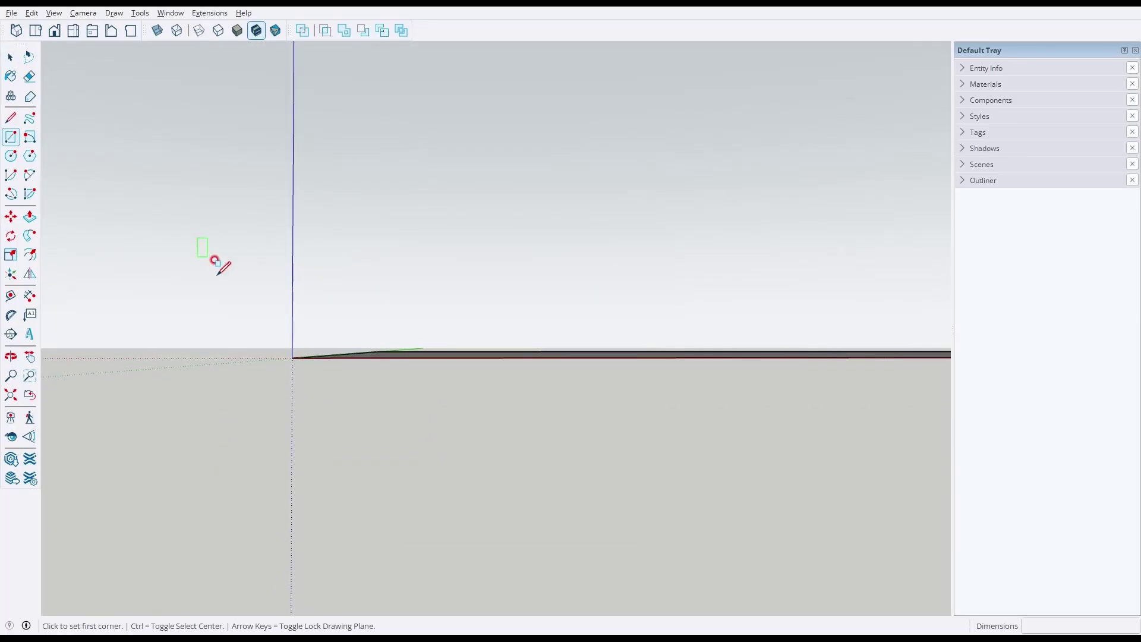
left_click(292, 356)
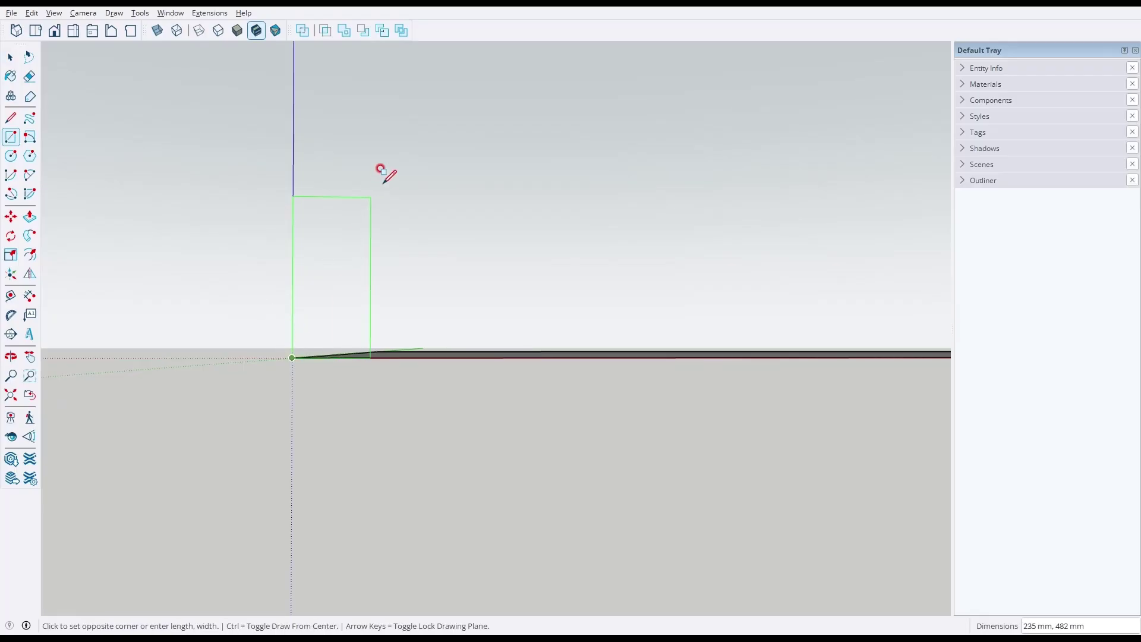
middle_click_drag(399, 172, 316, 374)
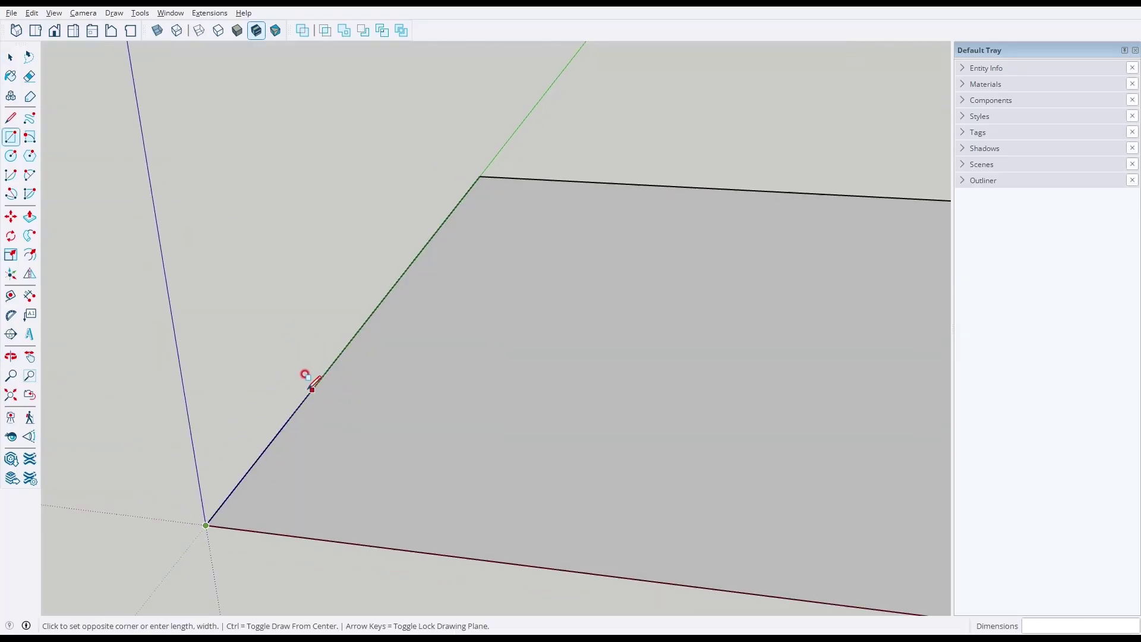
scroll(307, 374, "down", 3)
middle_click_drag(401, 413, 957, 331)
mouse_move(822, 280)
middle_mouse_down()
mouse_move(868, 168)
mouse_move(929, 131)
mouse_move(822, 204)
mouse_move(456, 275)
mouse_move(451, 262)
middle_mouse_up()
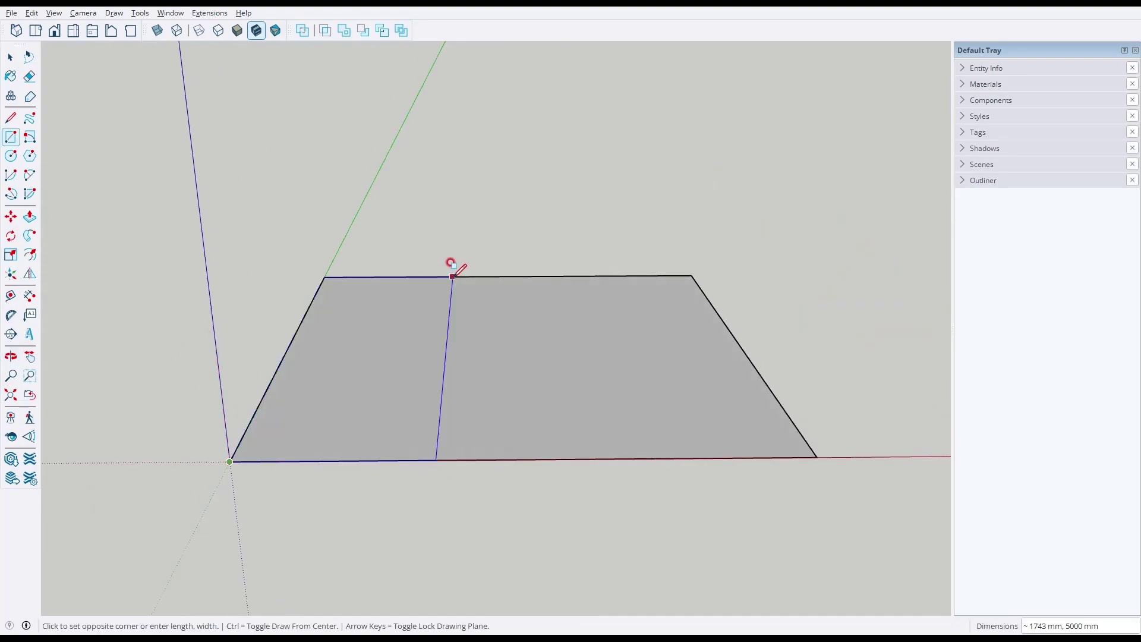
middle_click_drag(315, 334, 336, 211)
scroll(285, 244, "up", 3)
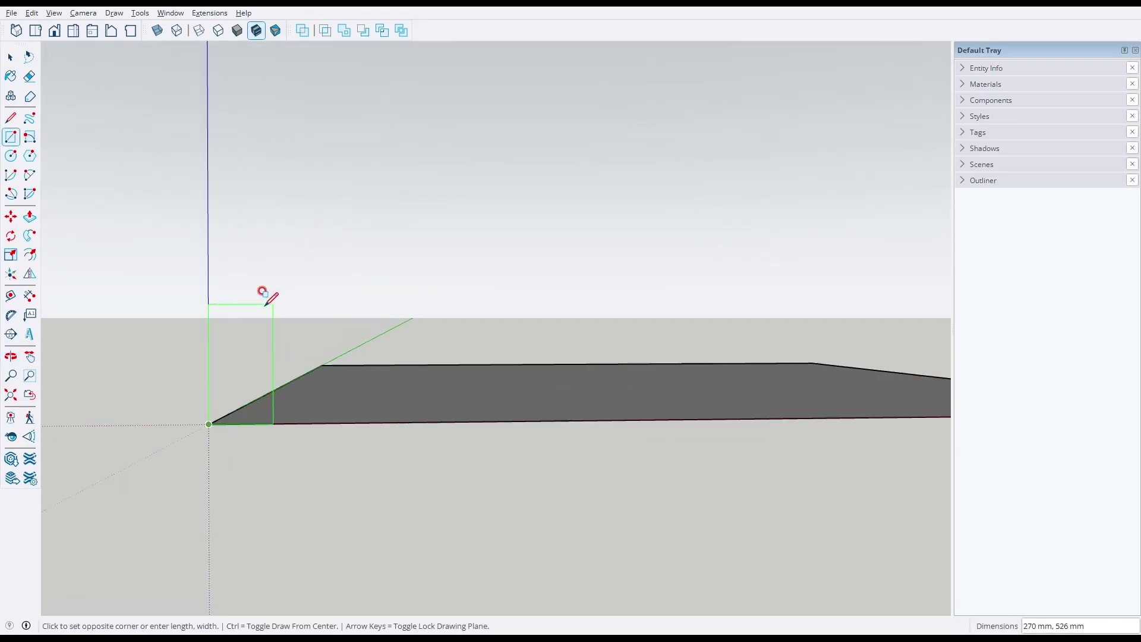
left_click(220, 361)
middle_click_drag(336, 297, 265, 482)
scroll(265, 482, "down", 3)
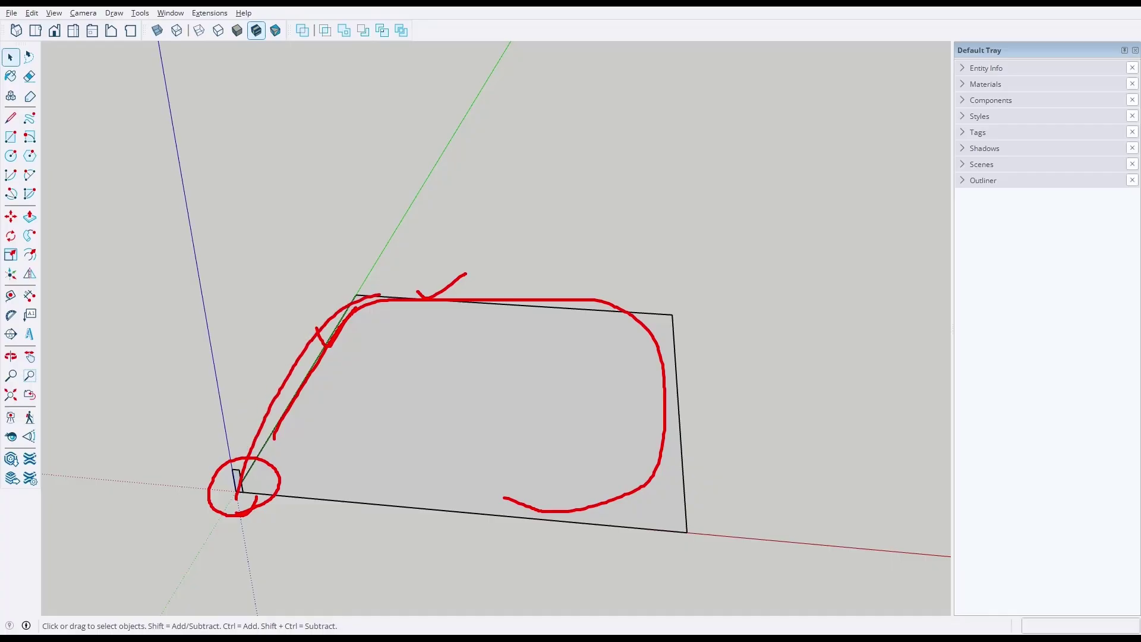
left_click_drag(668, 444, 425, 516)
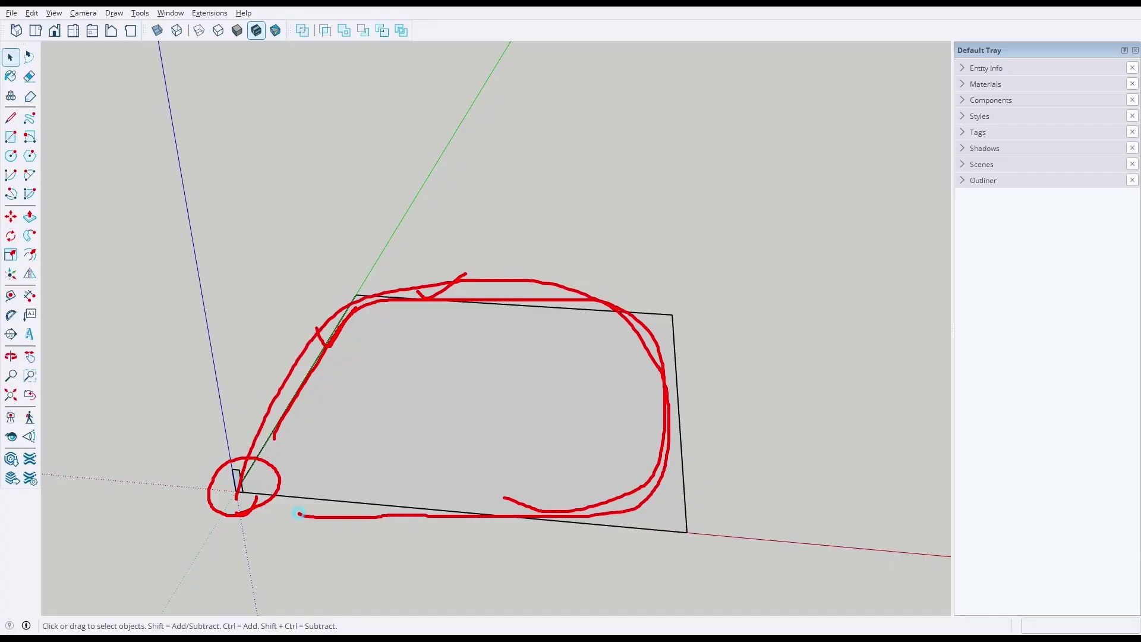
right_click(283, 501)
scroll(210, 518, "up", 3)
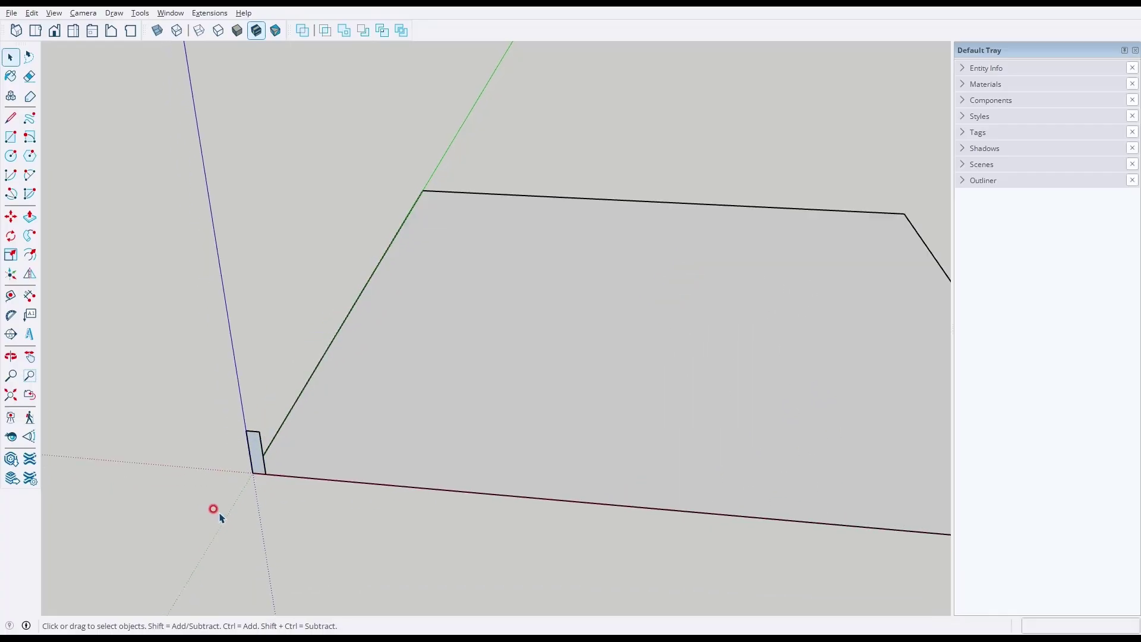
Sweep the small upright profile around the perimeter of the 5000 × 5000 mm square with Follow Me.
scroll(448, 390, "down", 1)
left_click(600, 247)
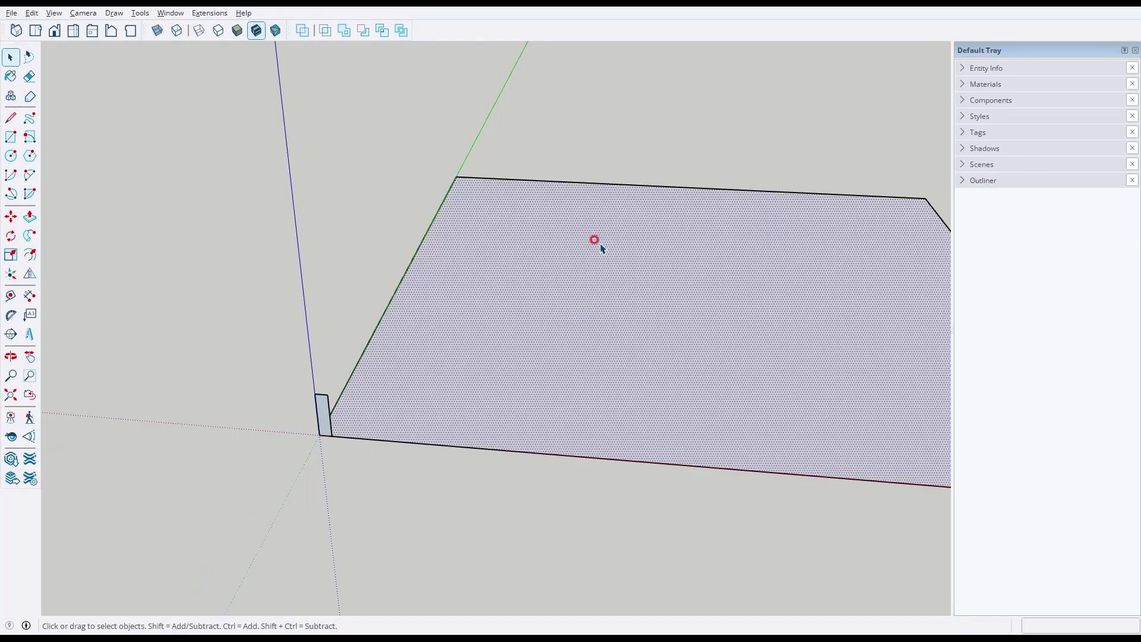
scroll(601, 247, "down", 3)
left_click_drag(468, 179, 583, 226)
left_click(598, 246)
middle_click_drag(851, 261, 779, 300)
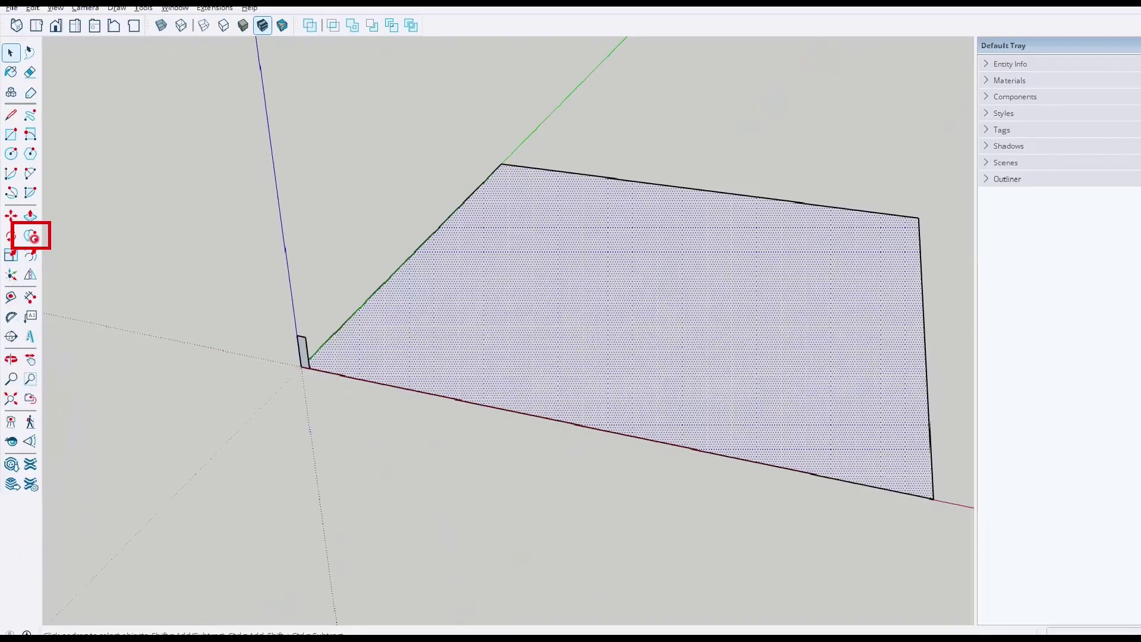
left_click(59, 235)
left_click(294, 350)
middle_click_drag(443, 326, 680, 380)
Delete the square face enclosed by the swept frame.
key("space")
left_click(616, 301)
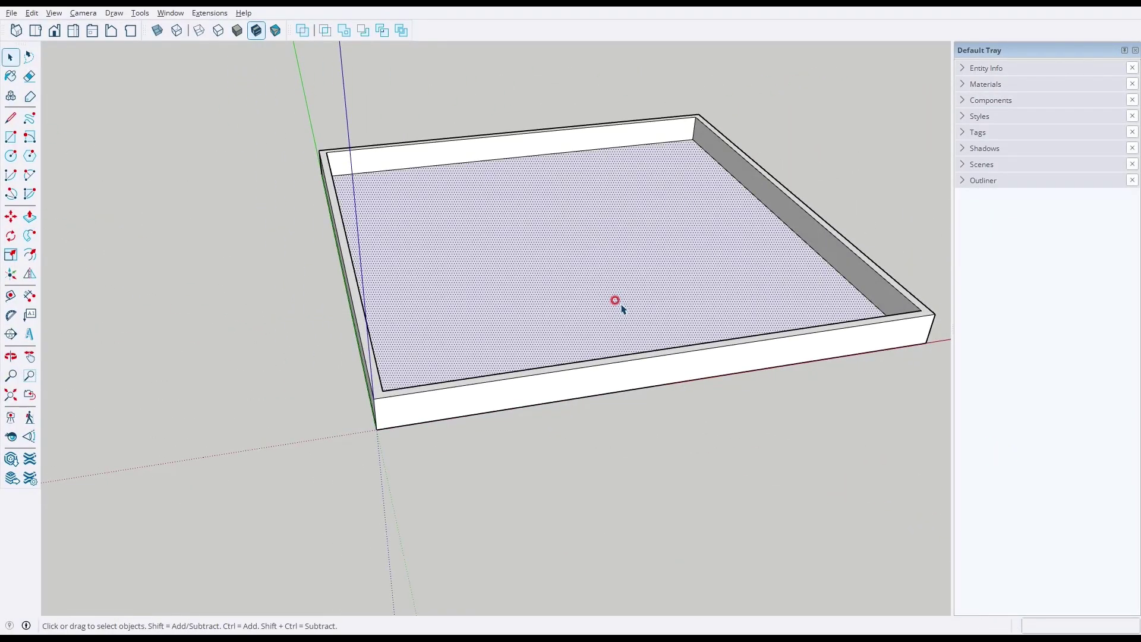
key("Delete")
middle_click_drag(615, 304, 666, 312)
Undo back to the room with the window and door openings, and delete the entire room.
key("ctrl+z")
key("ctrl+z")
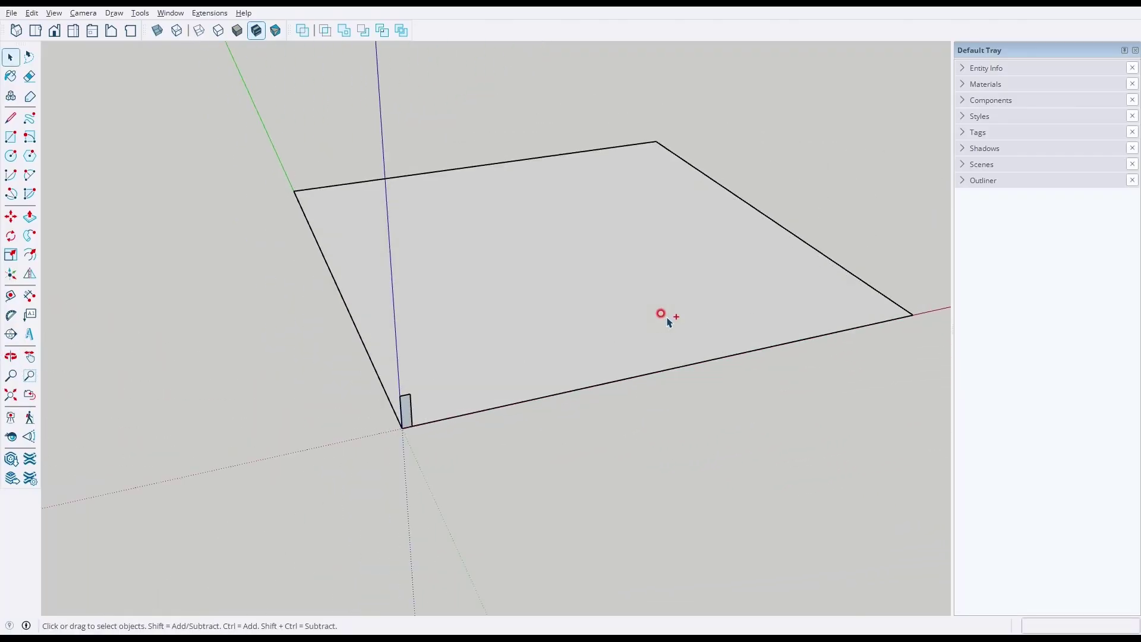
key("ctrl+y")
scroll(689, 303, "down", 5)
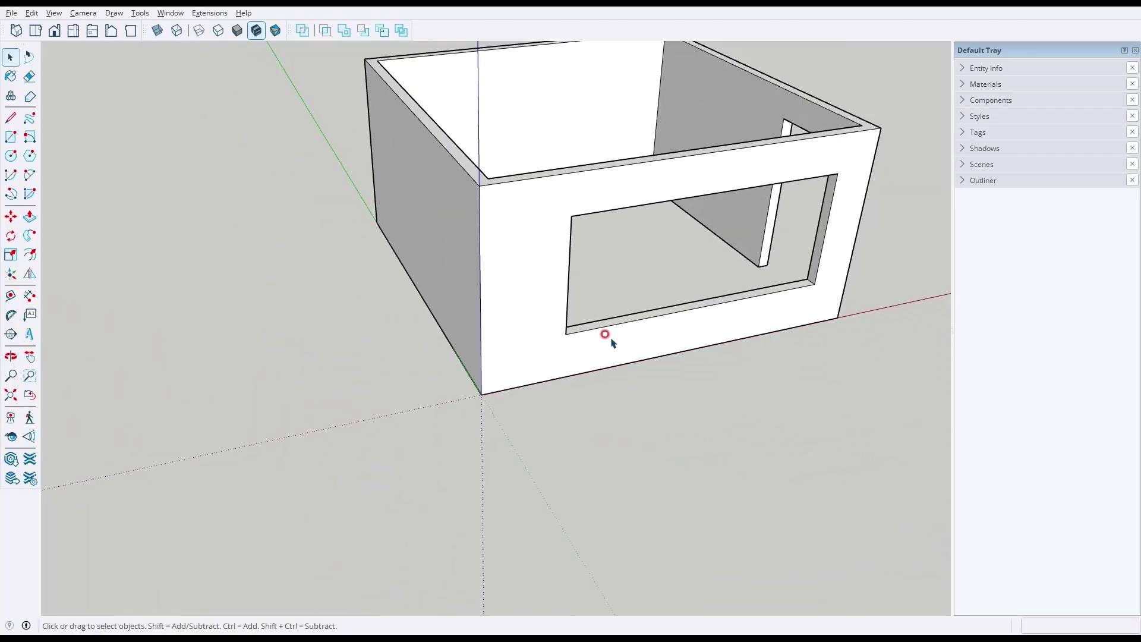
triple_click(594, 339)
key("Delete")
middle_click_drag(599, 333, 473, 303)
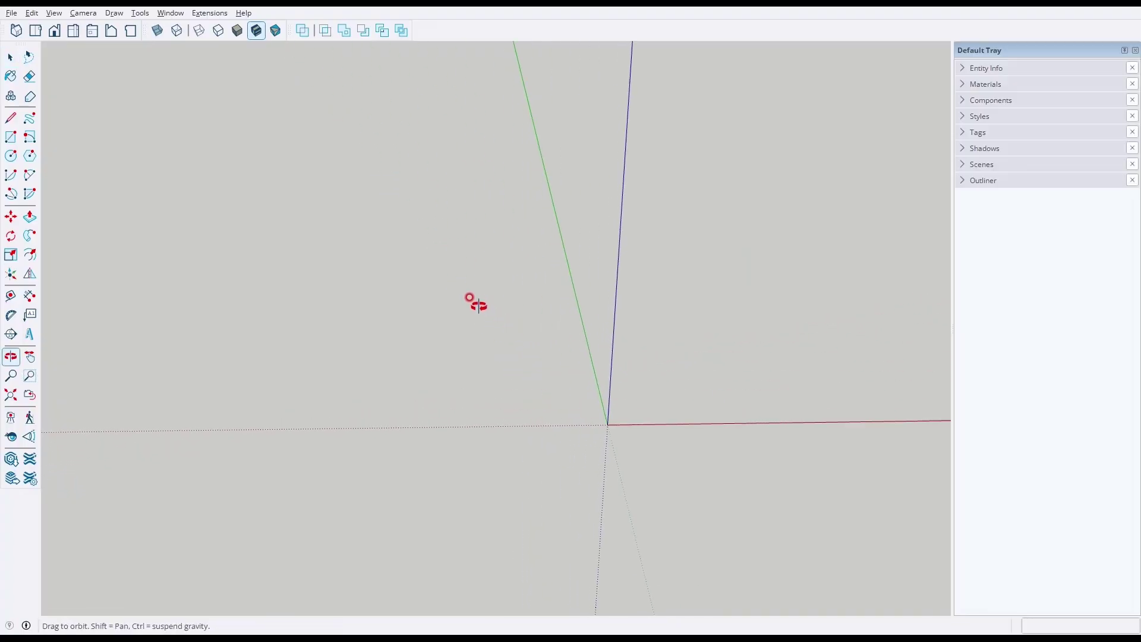
middle_click_drag(647, 479, 540, 429)
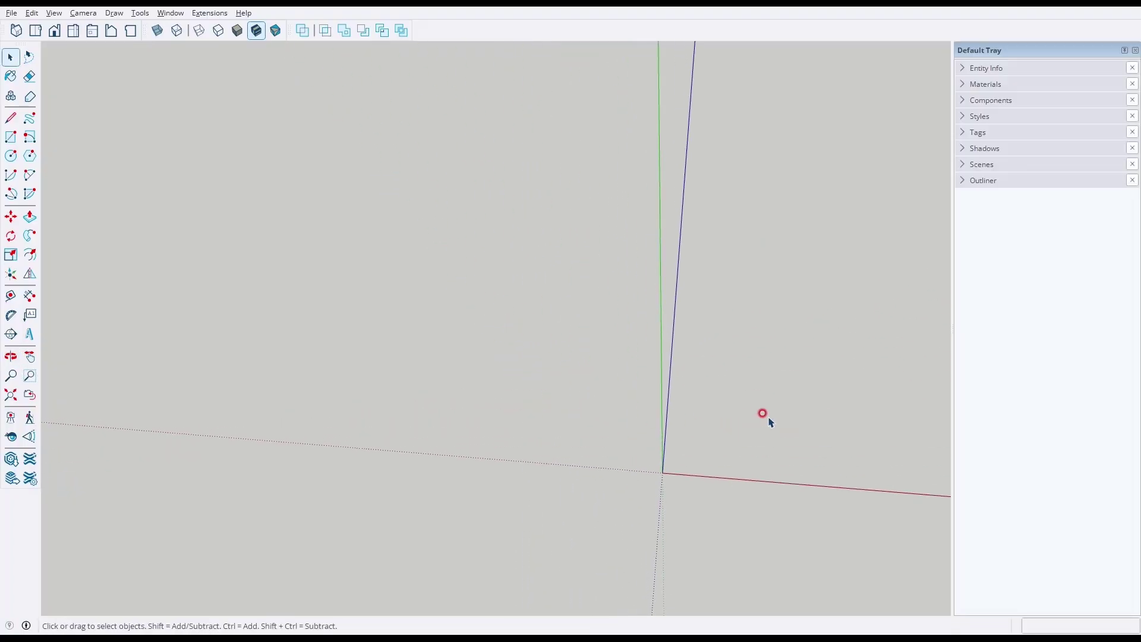
middle_click_drag(774, 352, 633, 214)
scroll(491, 527, "up", 8)
key("r")
left_click(405, 508)
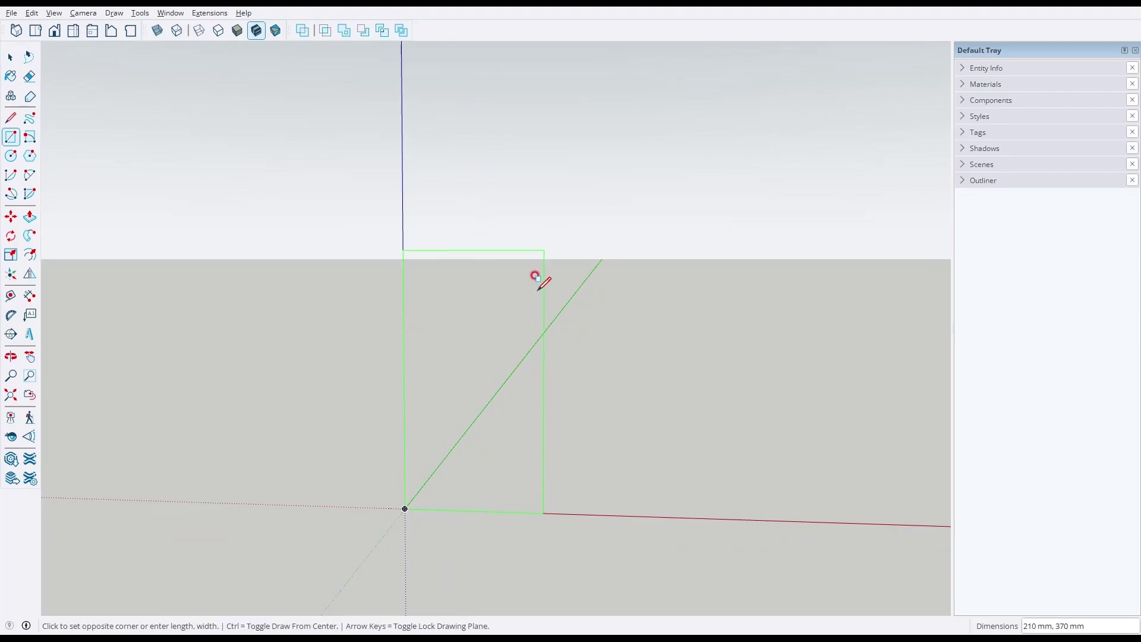
middle_click_drag(426, 497, 370, 624)
scroll(571, 419, "down", 2)
mouse_move(571, 401)
middle_mouse_down()
mouse_move(428, 499)
mouse_move(522, 461)
mouse_move(572, 383)
mouse_move(570, 395)
middle_mouse_up()
key("o")
left_click_drag(530, 375, 1031, 553)
middle_click_drag(1032, 555, 1068, 554)
middle_click_drag(773, 446, 954, 369)
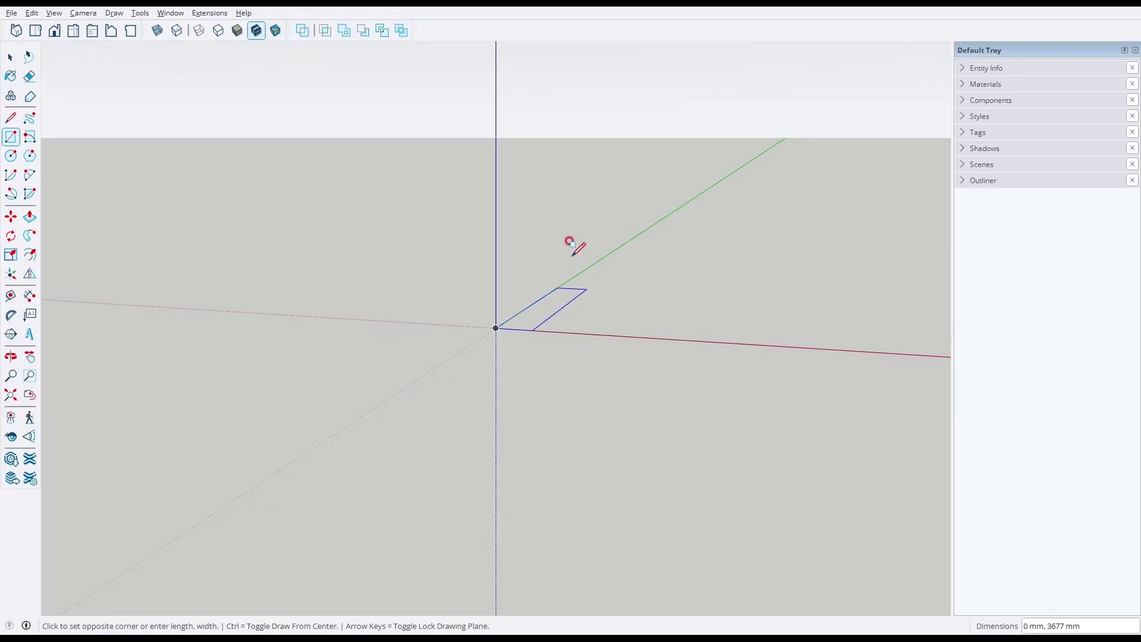
key("Escape")
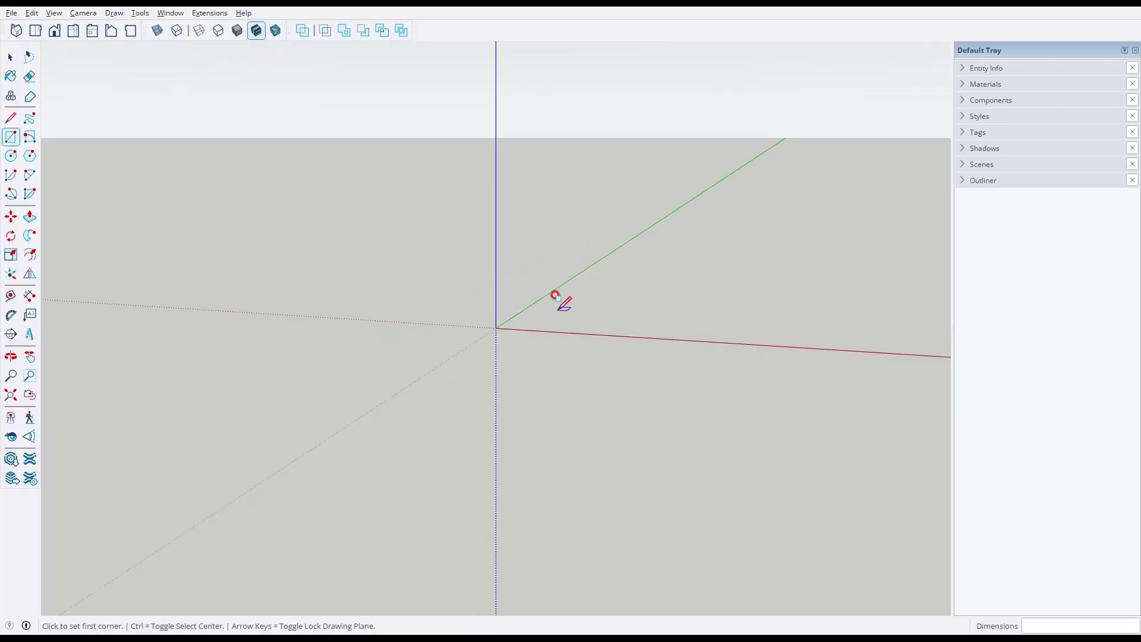
In isometric view, start a rectangle at the origin and lock its plane to the green, red and blue axes in turn.
left_click(17, 30)
left_click(17, 30)
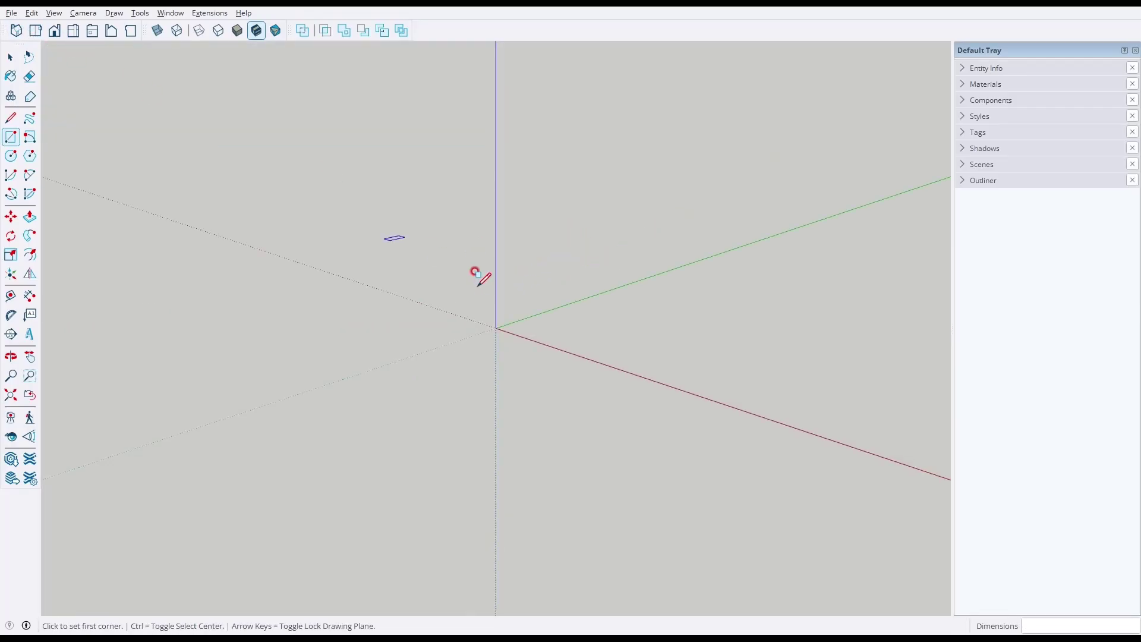
left_click(496, 327)
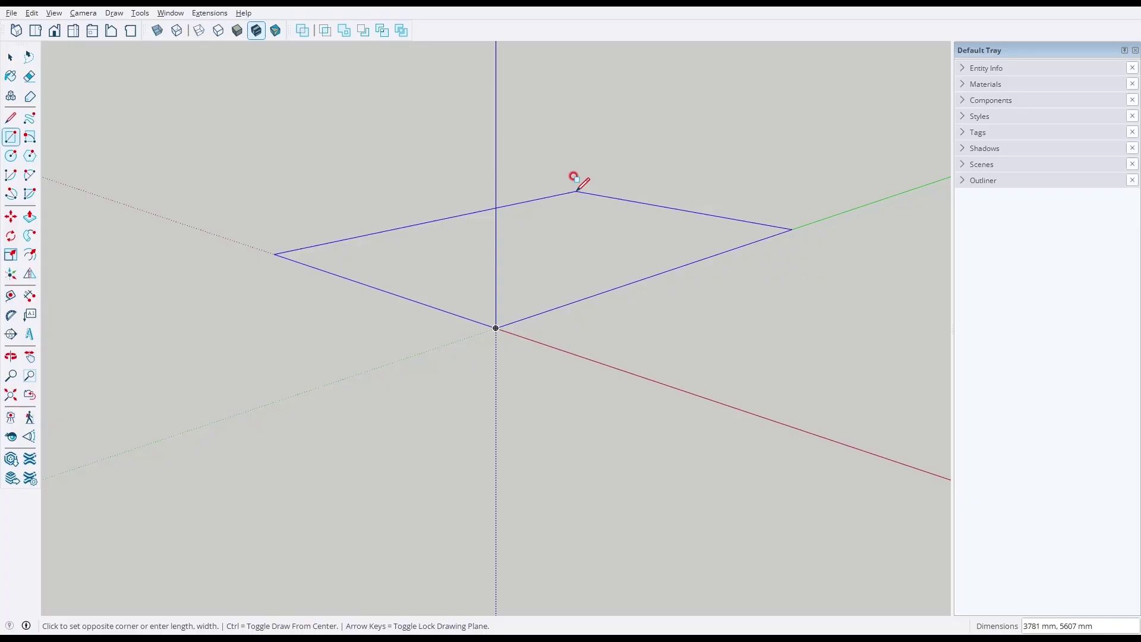
key("Left")
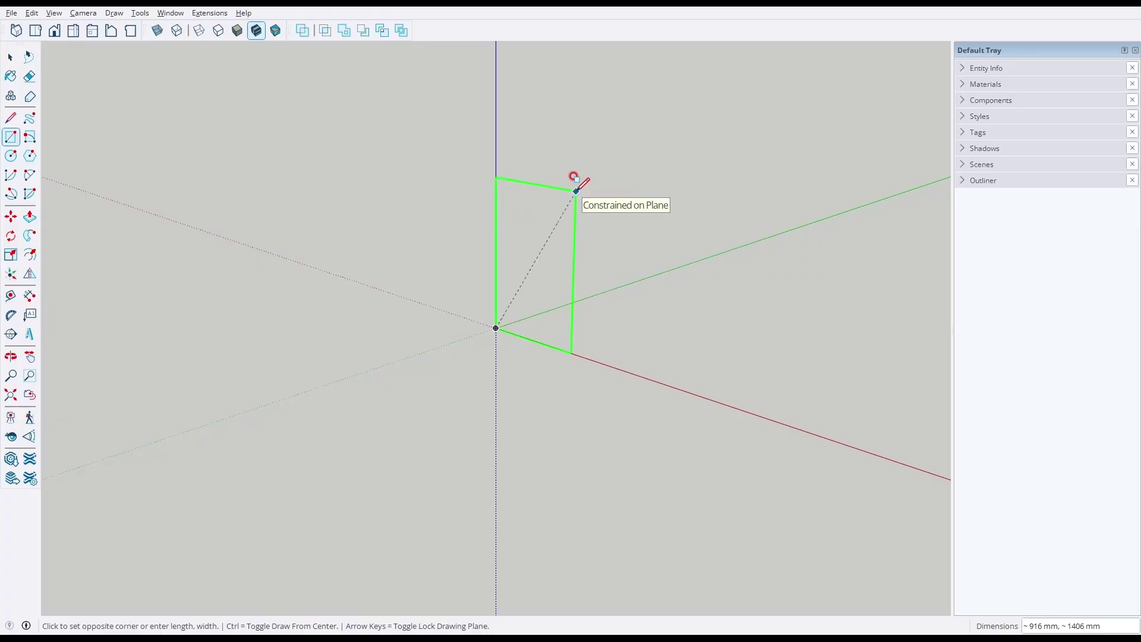
key("Right")
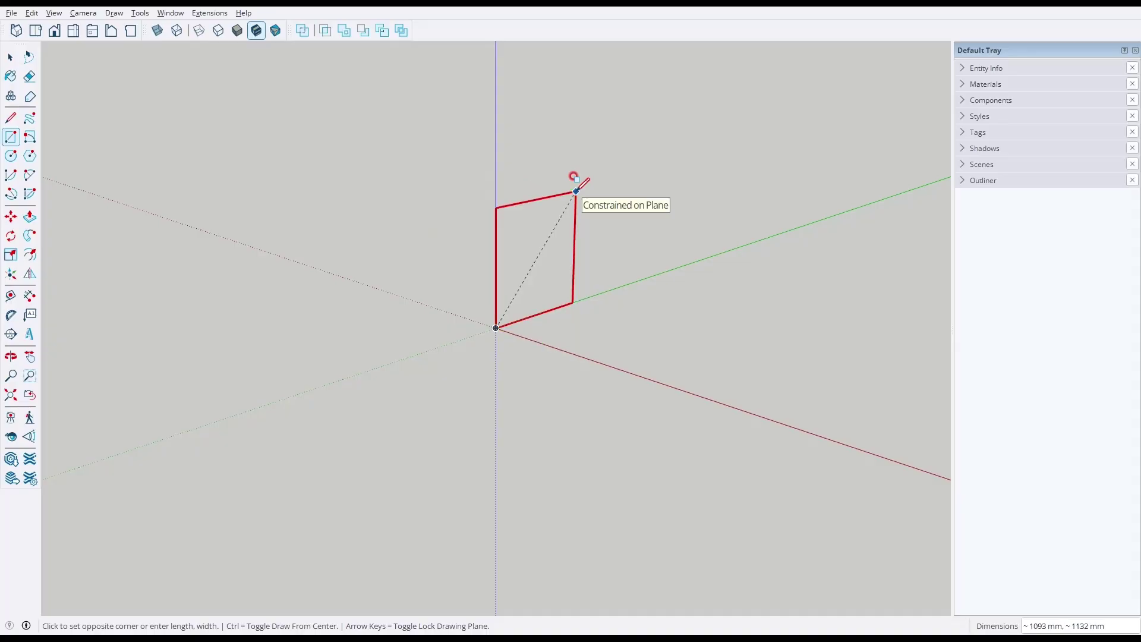
key("Up")
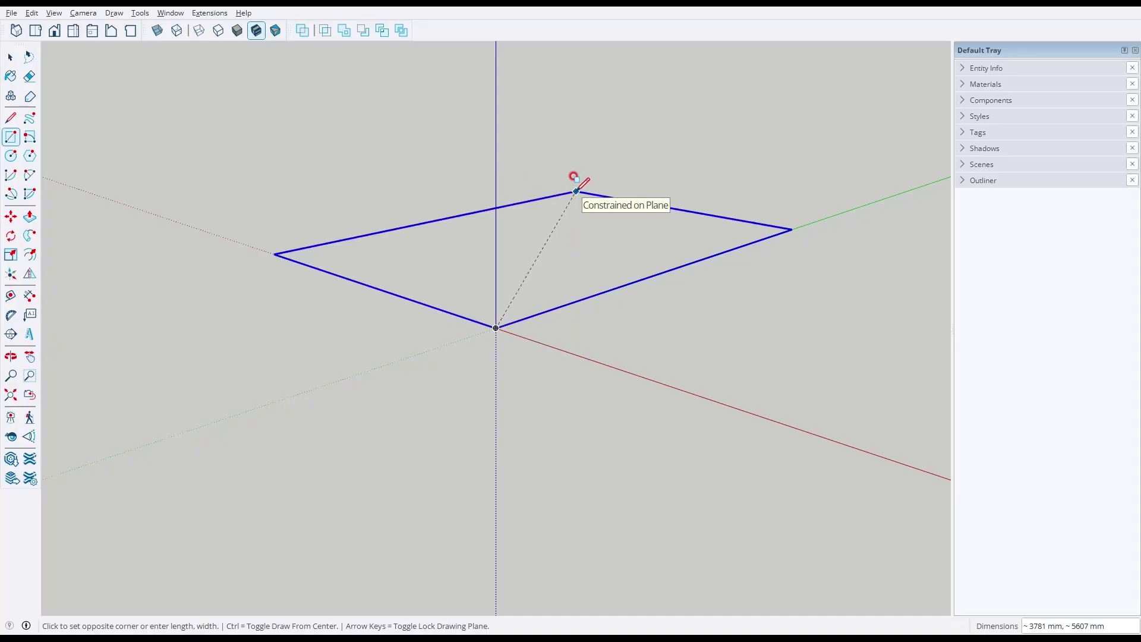
Lock the rectangle's plane to the green axis and draw it upright from the origin at 20 × 100 mm.
key("Left")
key("Left")
key("Left")
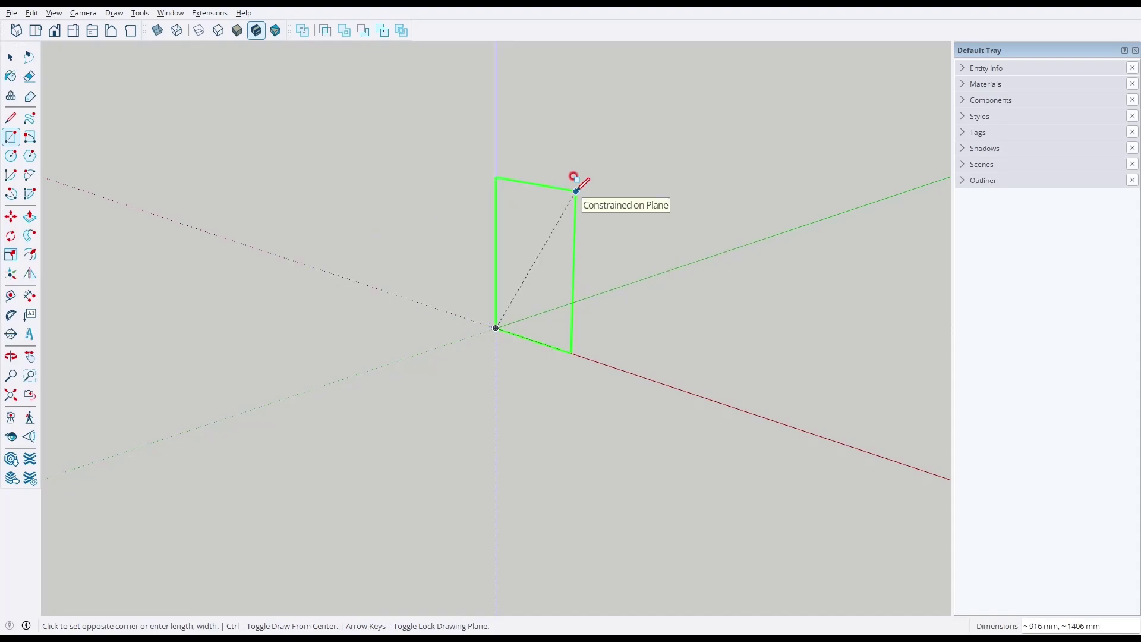
key("Left")
key("Left")
middle_click_drag(544, 217, 654, 142)
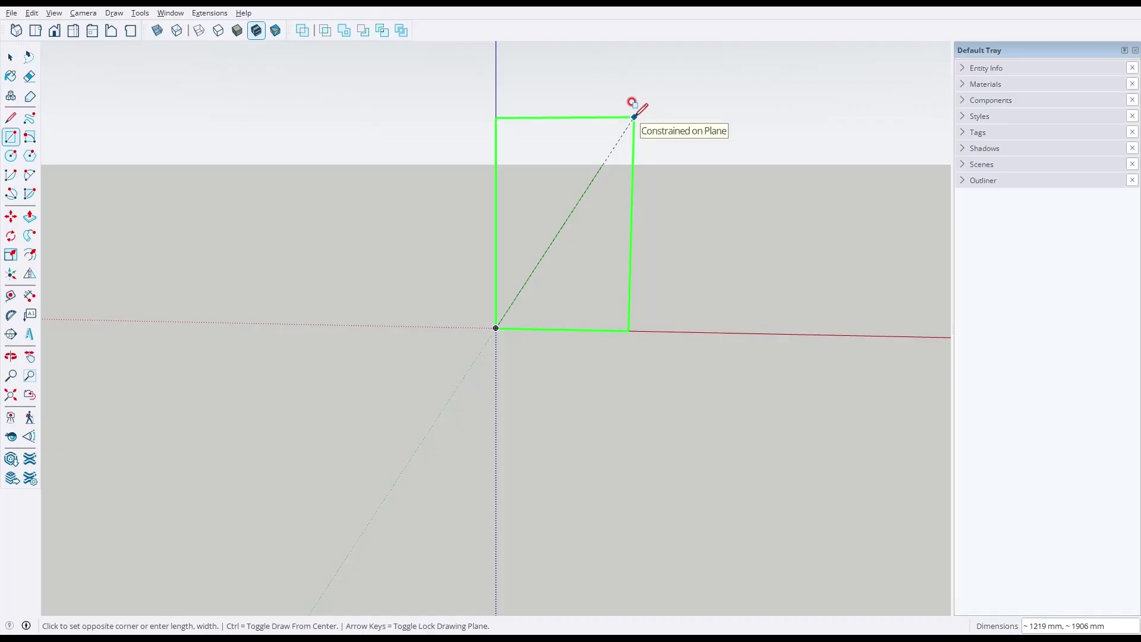
left_click(819, 146)
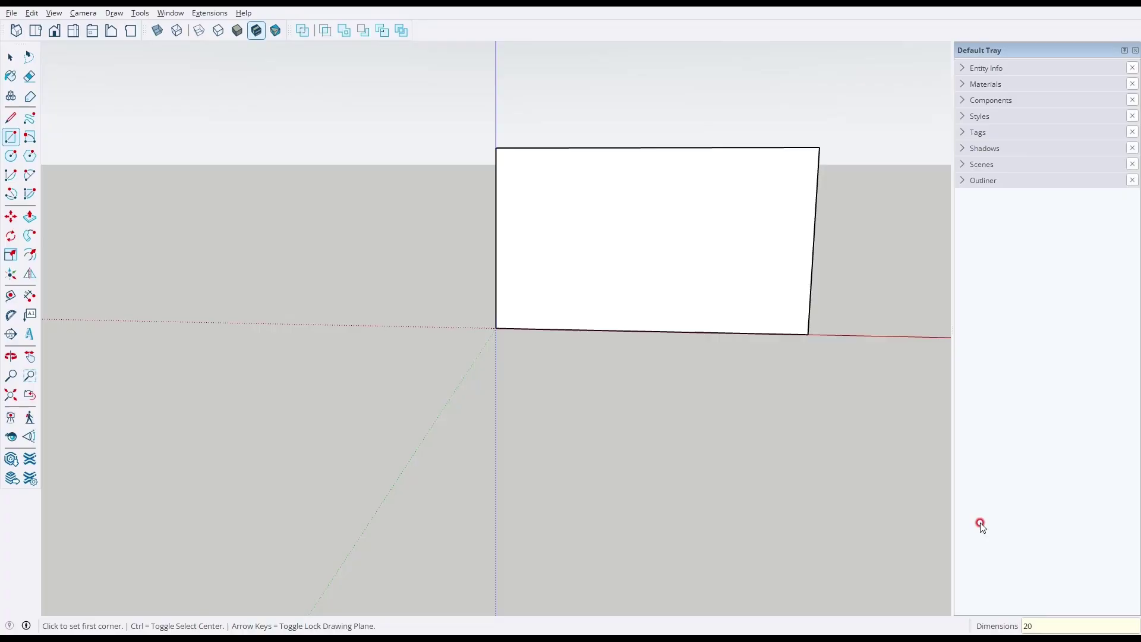
key("ctrl+z")
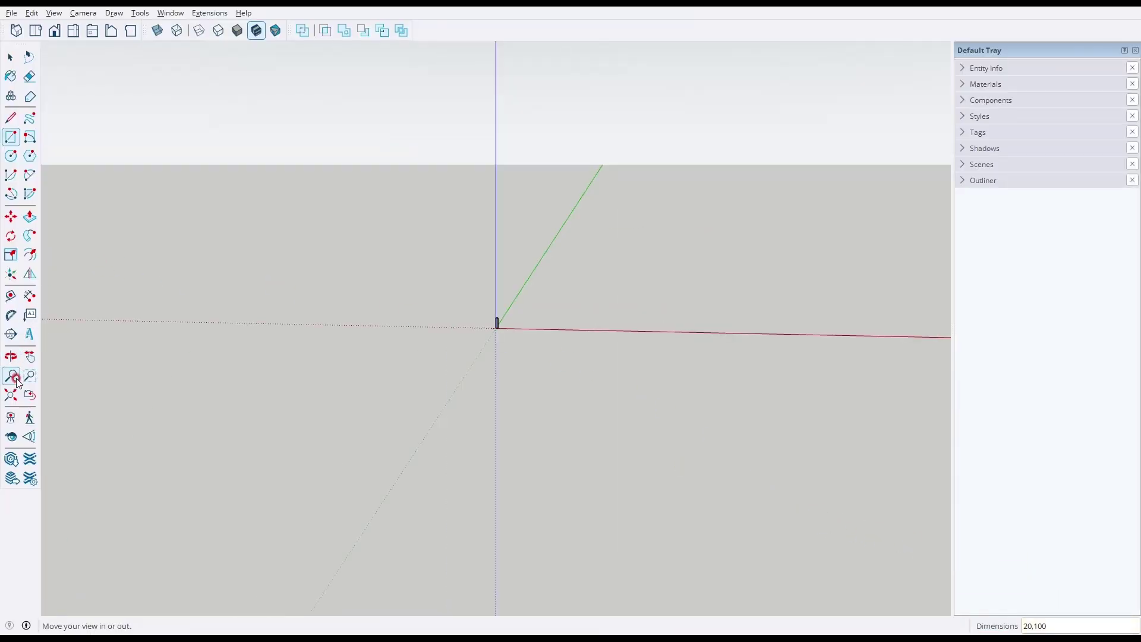
left_click(14, 395)
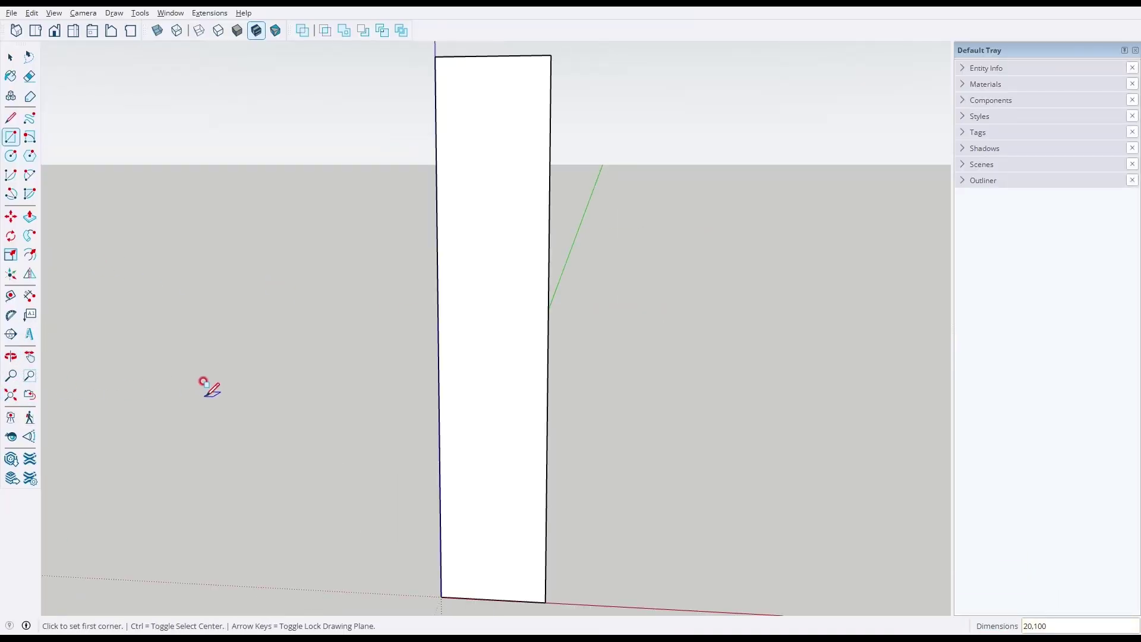
Round the profile's upper outer corner with a tangent two-point arc starting at the midpoint of its top edge.
scroll(268, 386, "down", 3)
key("space")
scroll(325, 403, "up", 1)
middle_click_drag(317, 405, 364, 344)
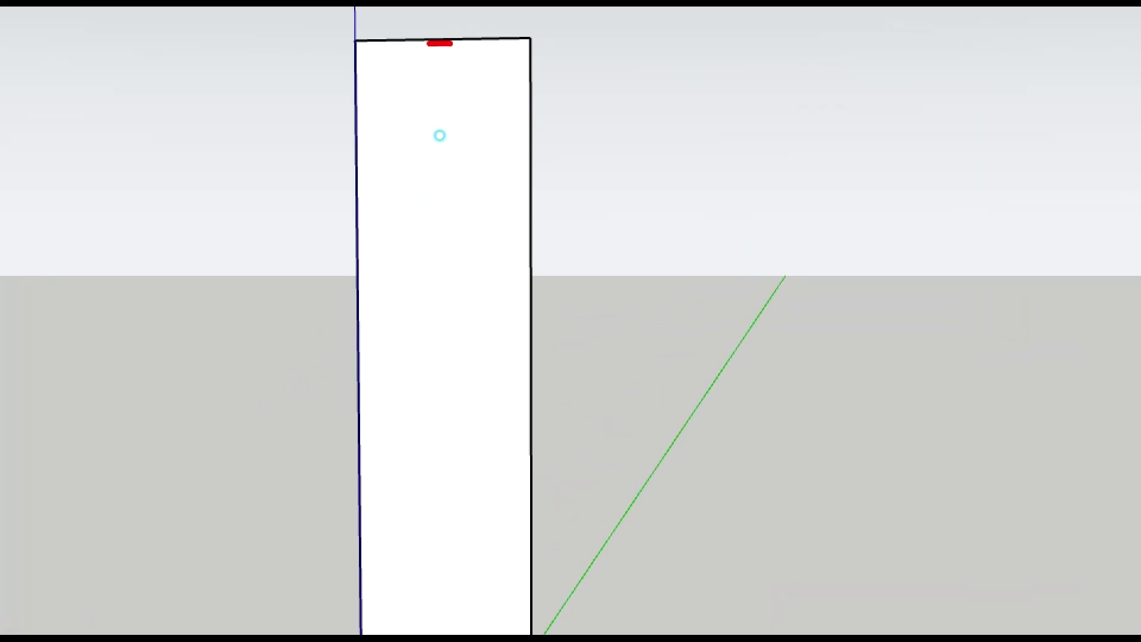
mouse_move(439, 136)
left_mouse_down()
mouse_move(469, 178)
mouse_move(472, 218)
left_mouse_up()
right_click(470, 228)
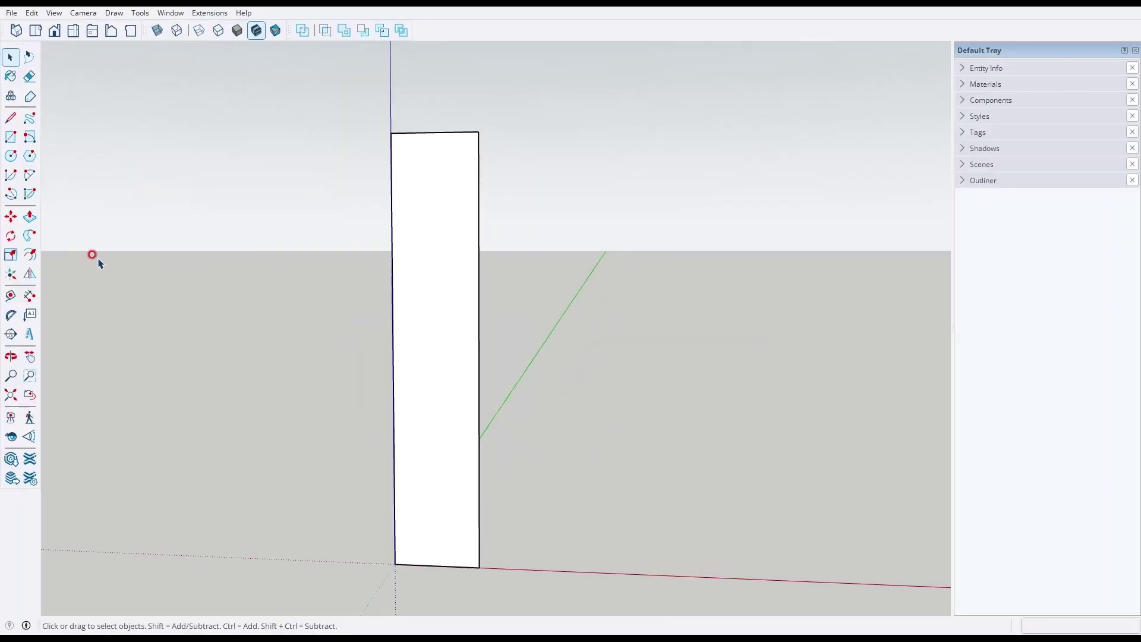
left_click(30, 177)
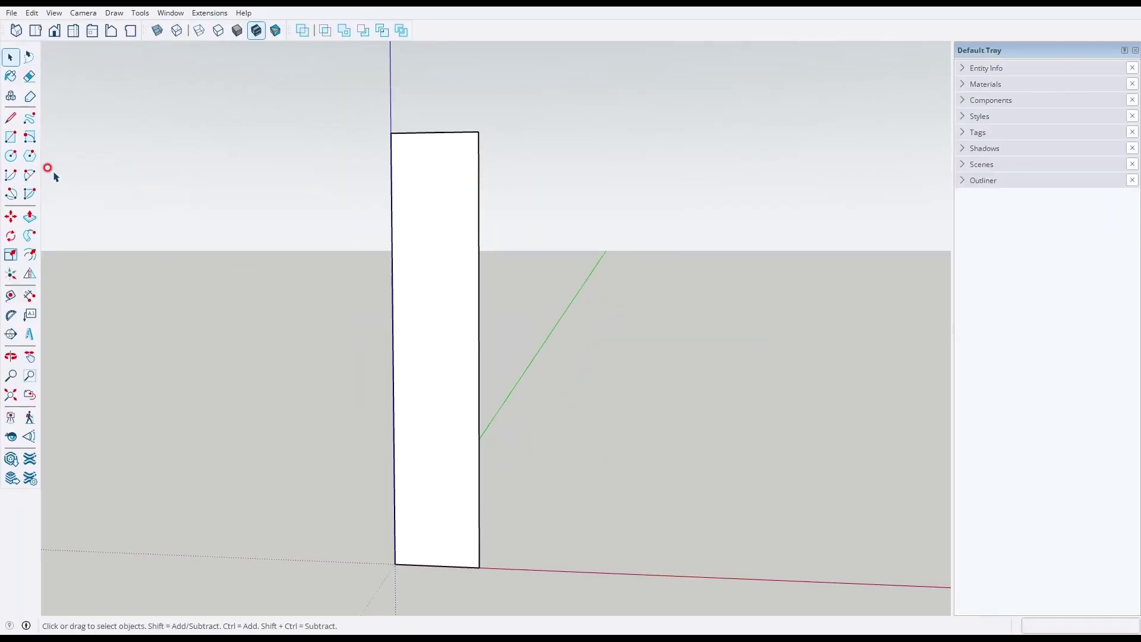
left_click(434, 132)
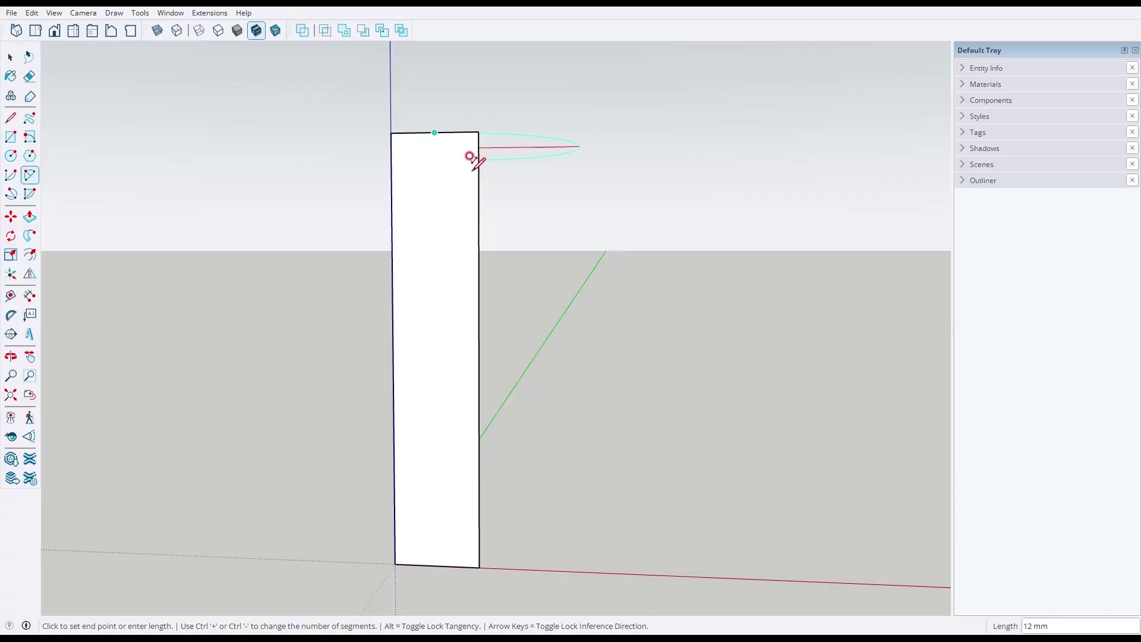
left_click(478, 176)
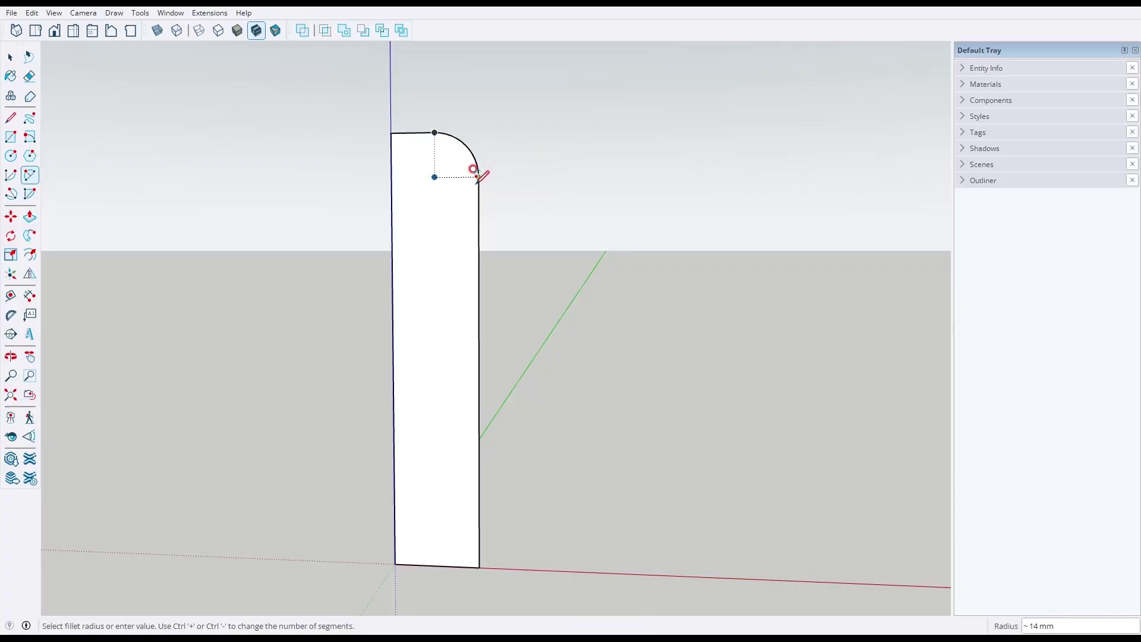
key("space")
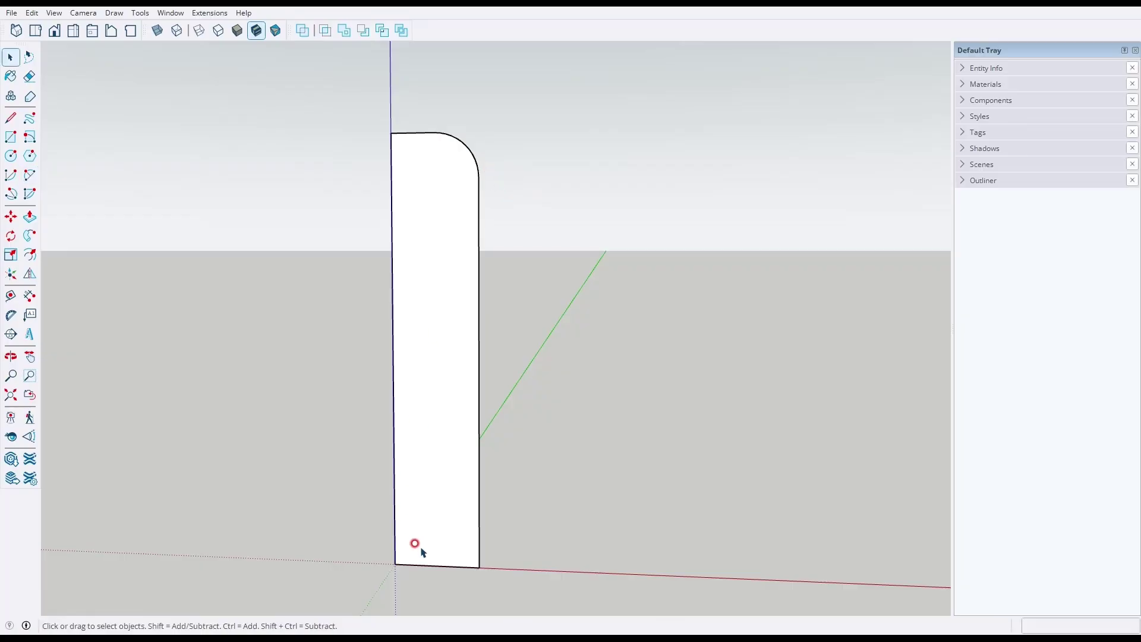
Draw a rectangle about 27 × 9 mm inside the profile against the lower part of its outer edge.
key("r")
left_click(479, 409)
left_click(441, 524)
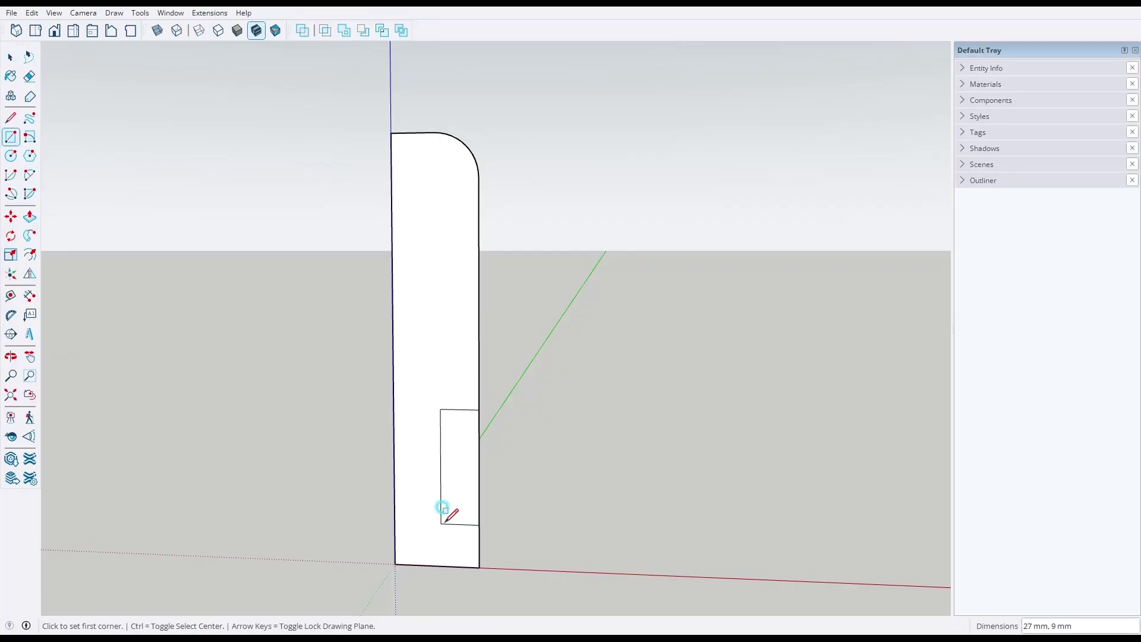
key("space")
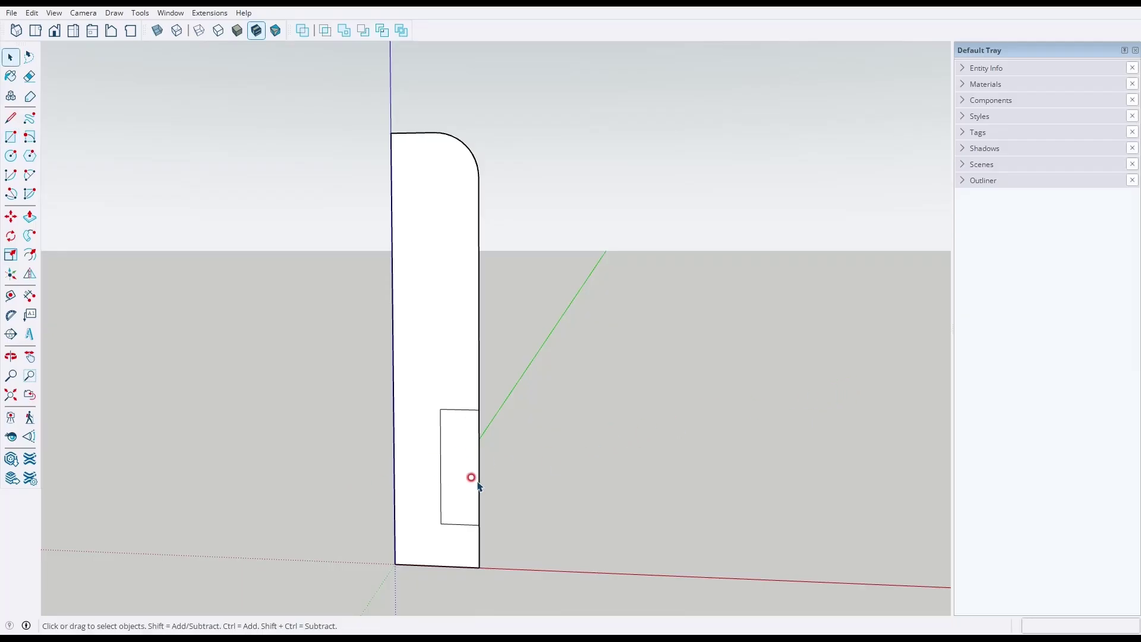
Erase the outer edge segment of the small rectangle to cut an open notch in the profile.
key("e")
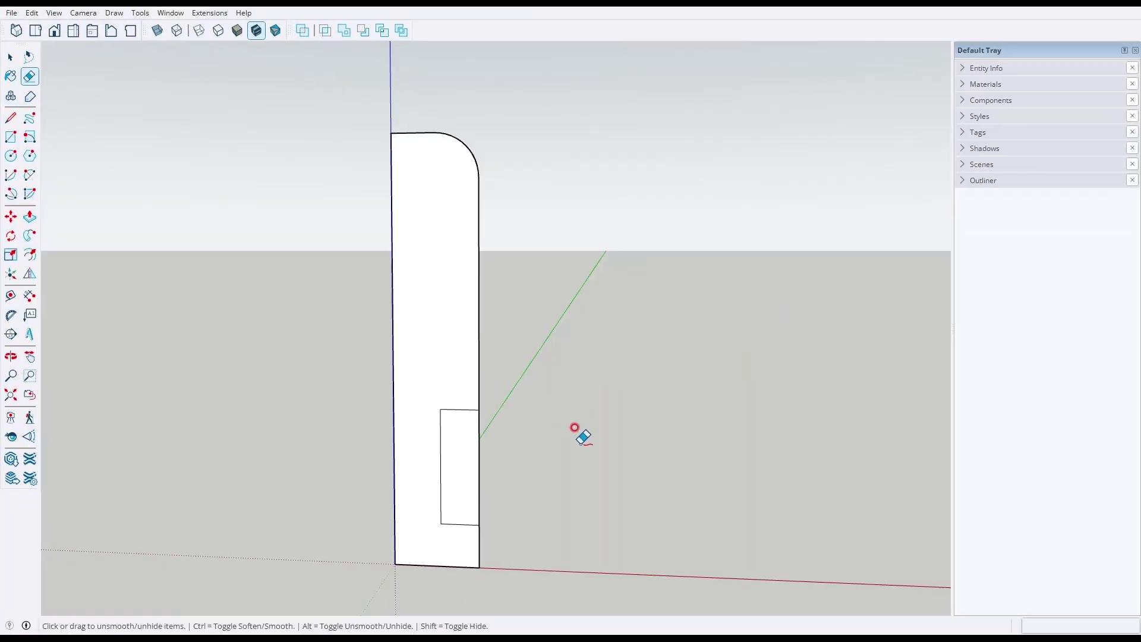
left_click_drag(483, 448, 470, 453)
mouse_move(536, 452)
middle_mouse_down()
mouse_move(385, 486)
mouse_move(445, 468)
middle_mouse_up()
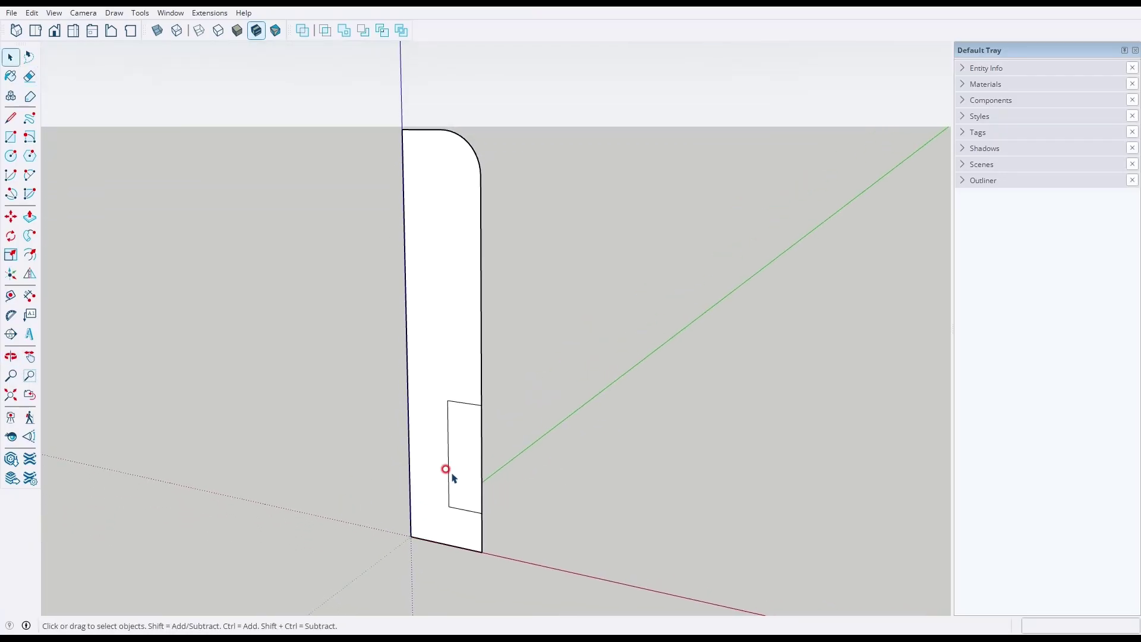
left_click(481, 446)
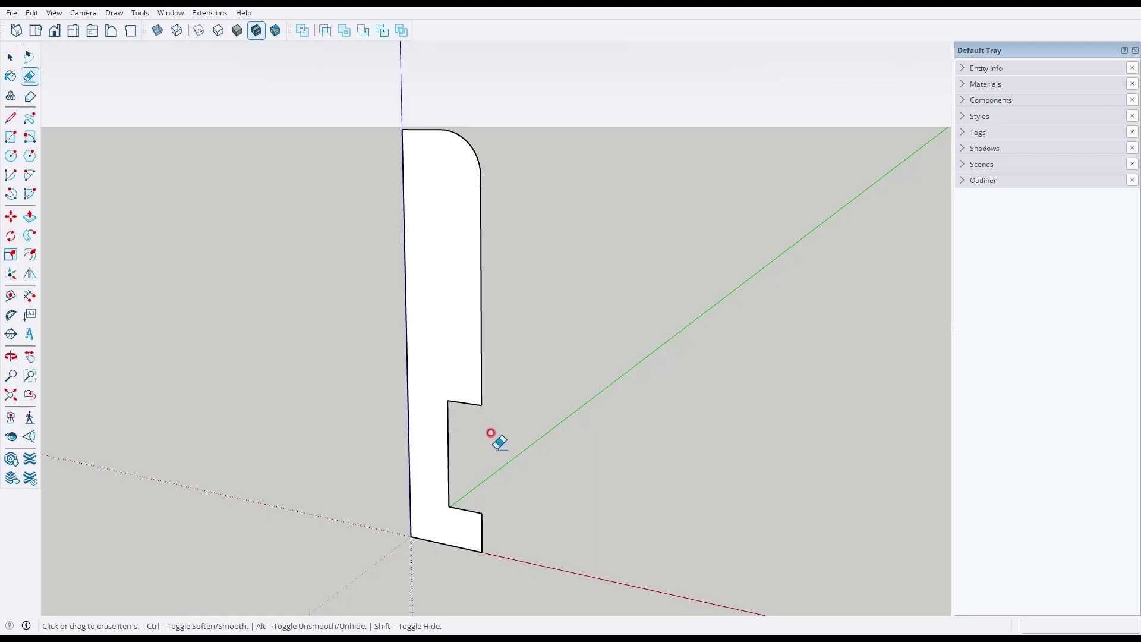
key("ctrl+z")
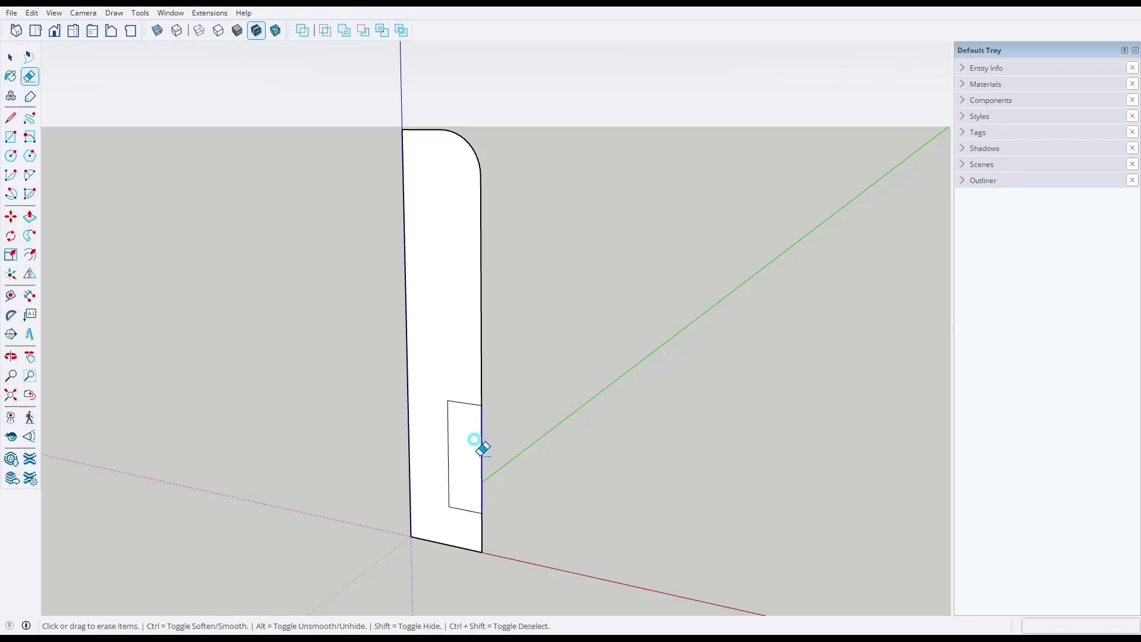
left_click(480, 443)
key("space")
Draw a 5000 × 5000 mm square on the ground, starting at the moulding profile's base corner at the origin.
scroll(658, 479, "down", 6)
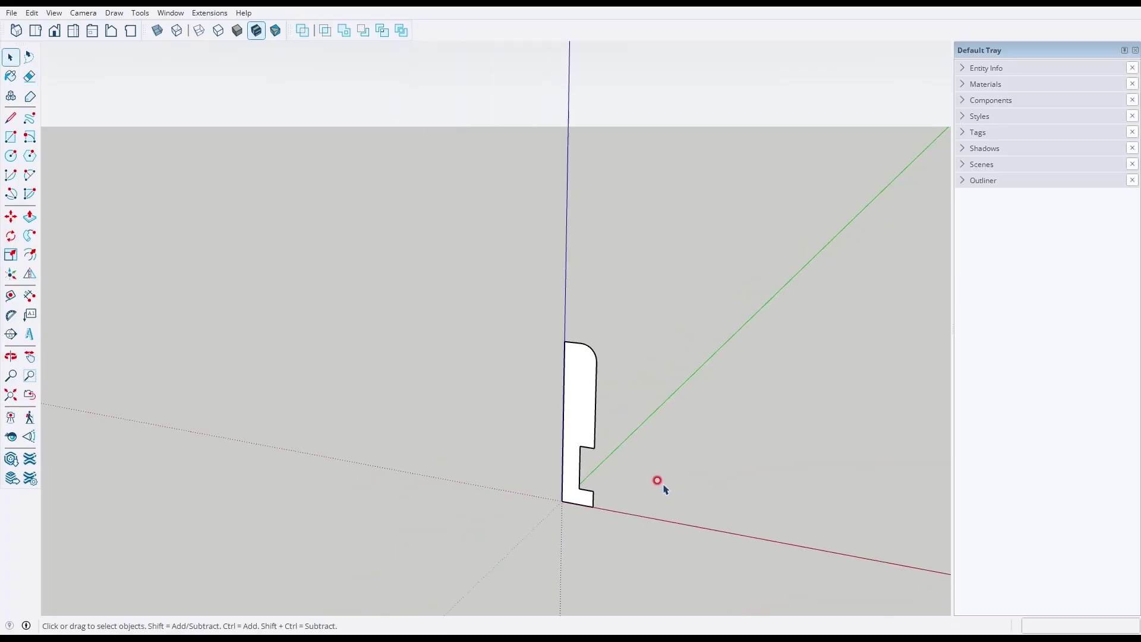
scroll(547, 433, "up", 5)
scroll(553, 454, "down", 5)
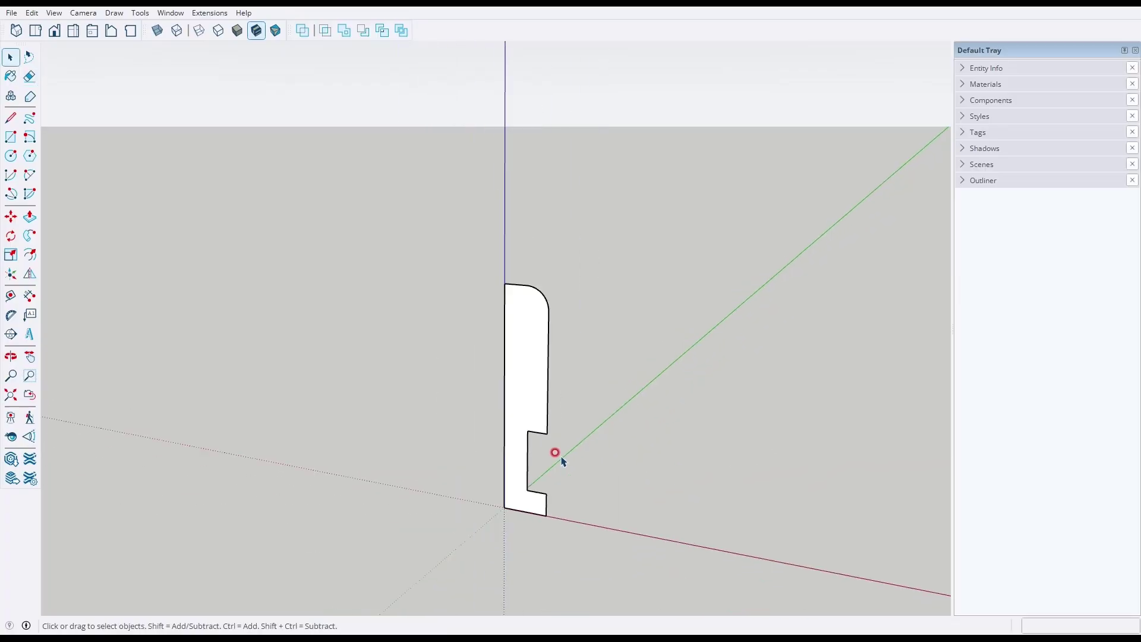
middle_click_drag(576, 443, 601, 522)
key("r")
left_click(532, 450)
middle_click_drag(237, 428, 315, 416)
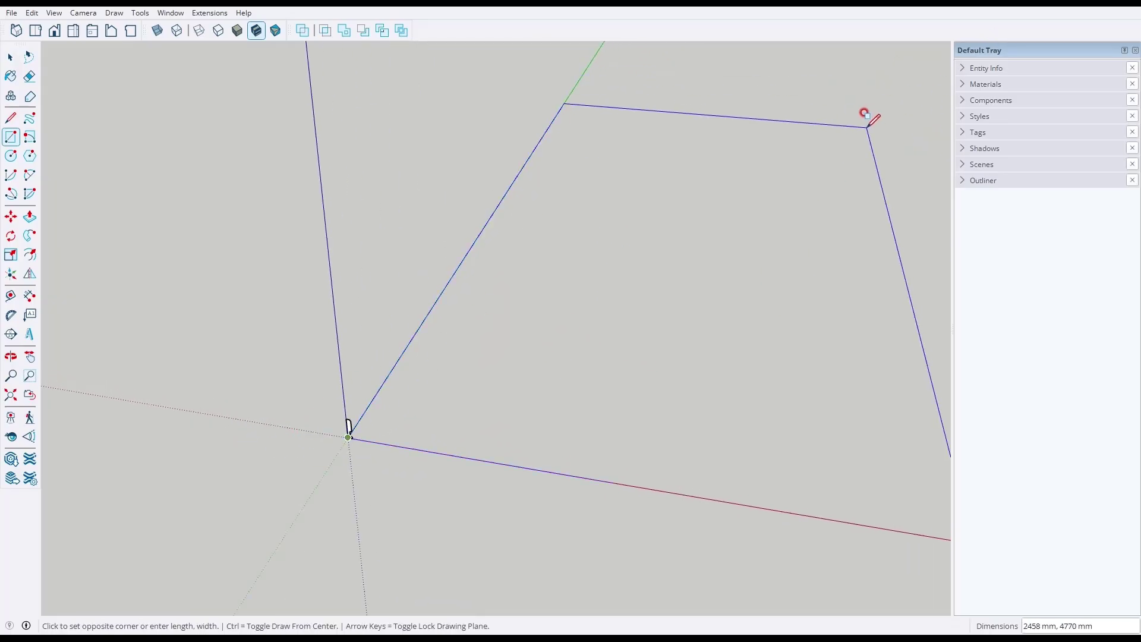
type("5000,5000")
key("Return")
key("space")
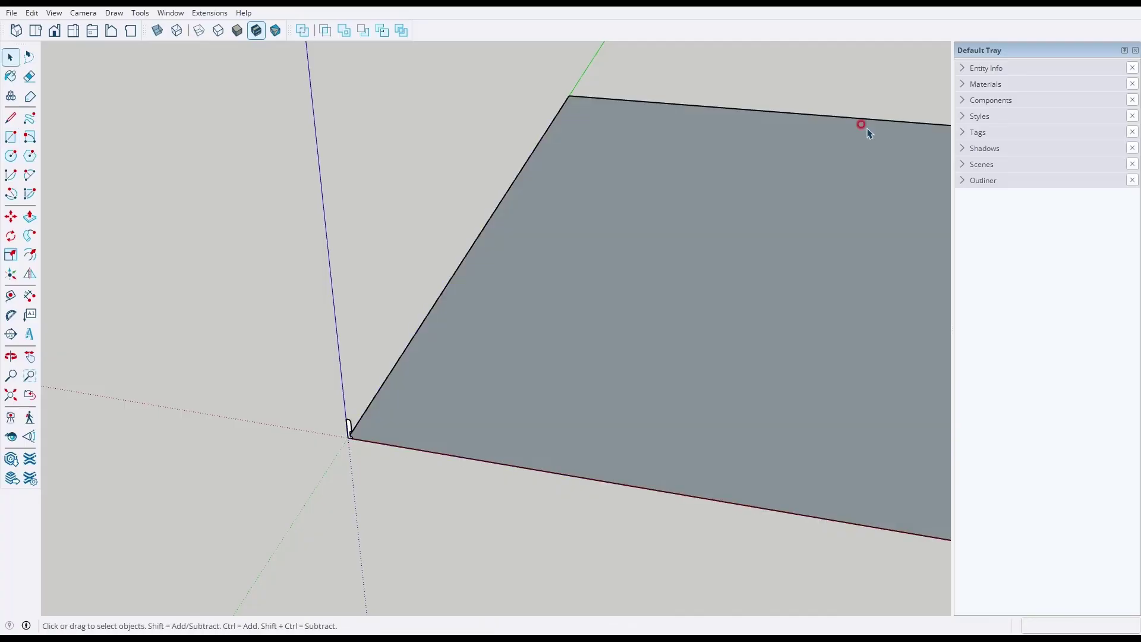
Select the square ground face as the Follow Me path.
scroll(748, 196, "down", 5)
middle_click_drag(751, 270, 783, 387)
middle_click_drag(753, 302, 555, 328, "shift")
mouse_move(555, 328)
middle_mouse_down()
mouse_move(568, 287)
mouse_move(590, 270)
middle_mouse_up()
key("ctrl+1")
left_click(596, 275)
mouse_move(590, 157)
left_mouse_down()
mouse_move(708, 240)
mouse_move(797, 56)
left_mouse_up()
key("Escape")
left_click(653, 255)
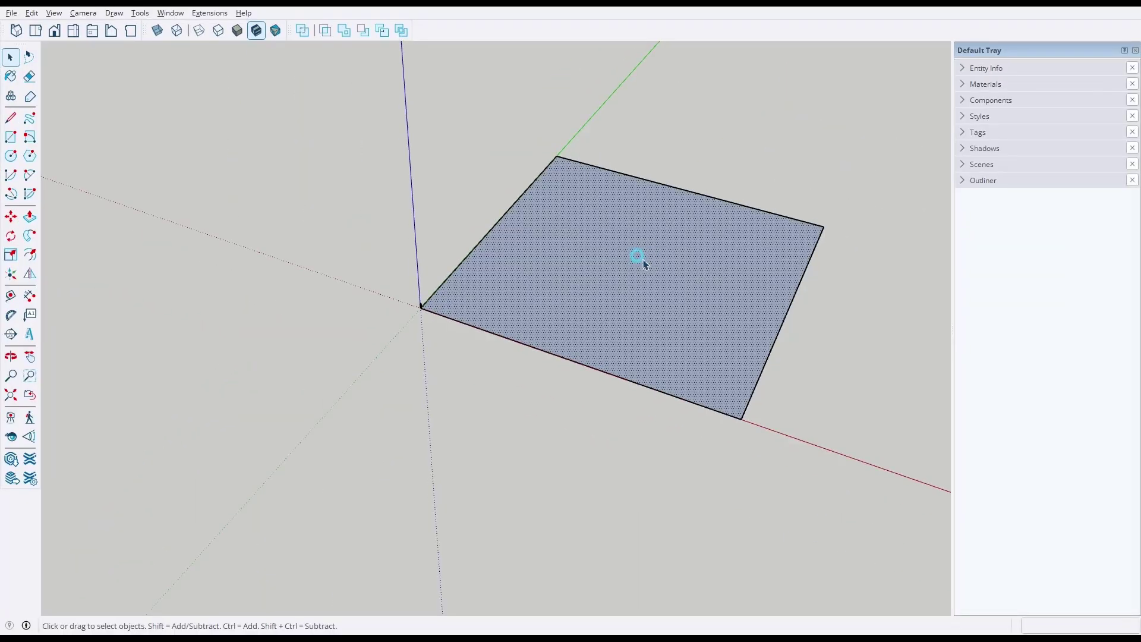
Try extruding the moulding profile around the selected square face with Follow Me, and undo the extrusion.
scroll(365, 346, "up", 2)
scroll(357, 285, "up", 3)
scroll(409, 257, "up", 8)
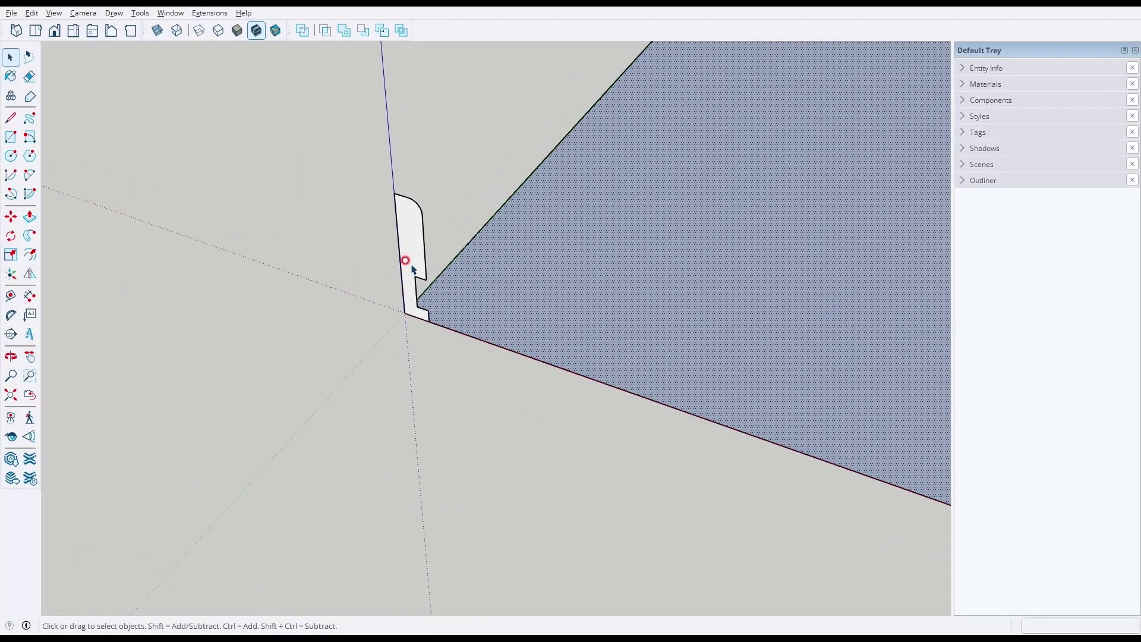
scroll(413, 271, "up", 3)
scroll(413, 272, "down", 2)
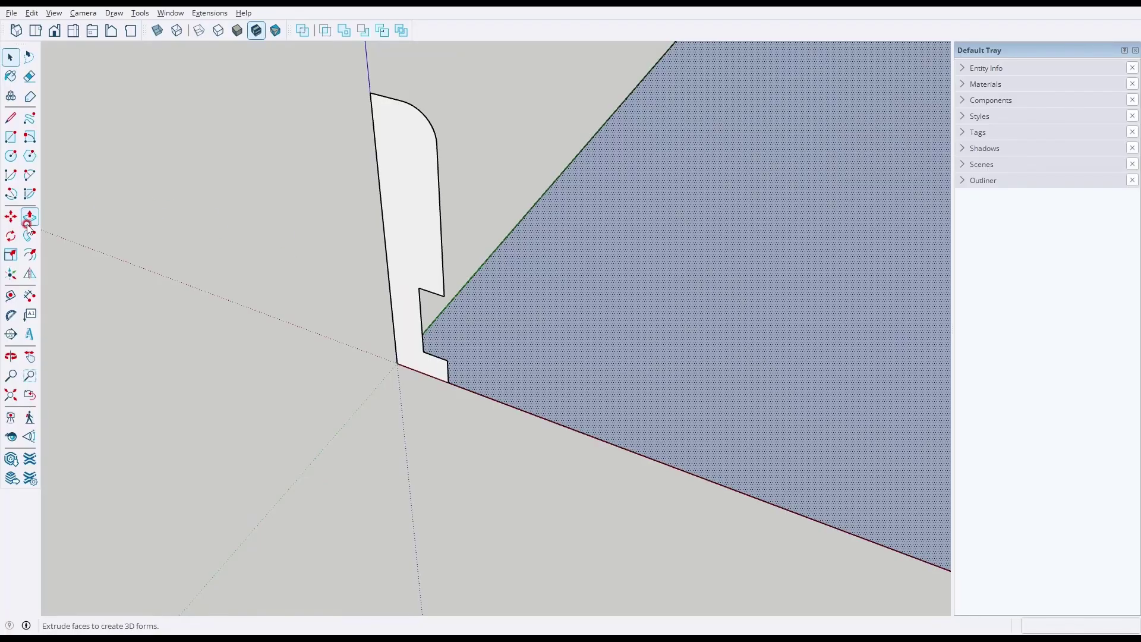
key("ctrl+1")
scroll(29, 233, "up", 1)
left_click(145, 230)
mouse_move(129, 227)
left_mouse_down("ctrl")
mouse_move(287, 385)
mouse_move(308, 384)
left_mouse_up("ctrl")
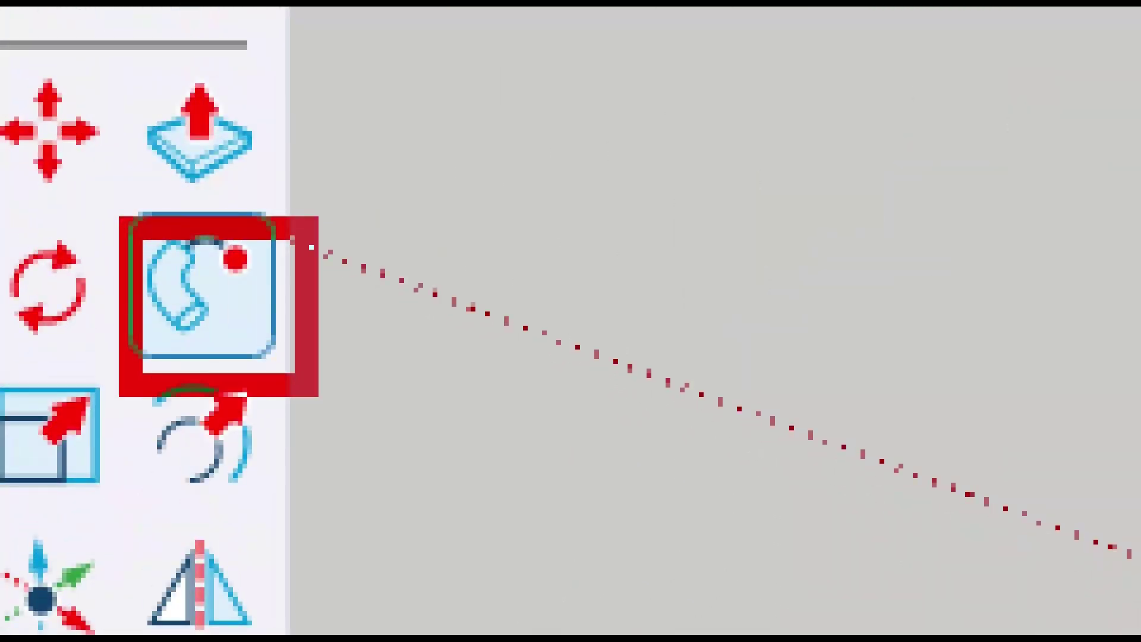
key("Escape")
left_click(29, 235)
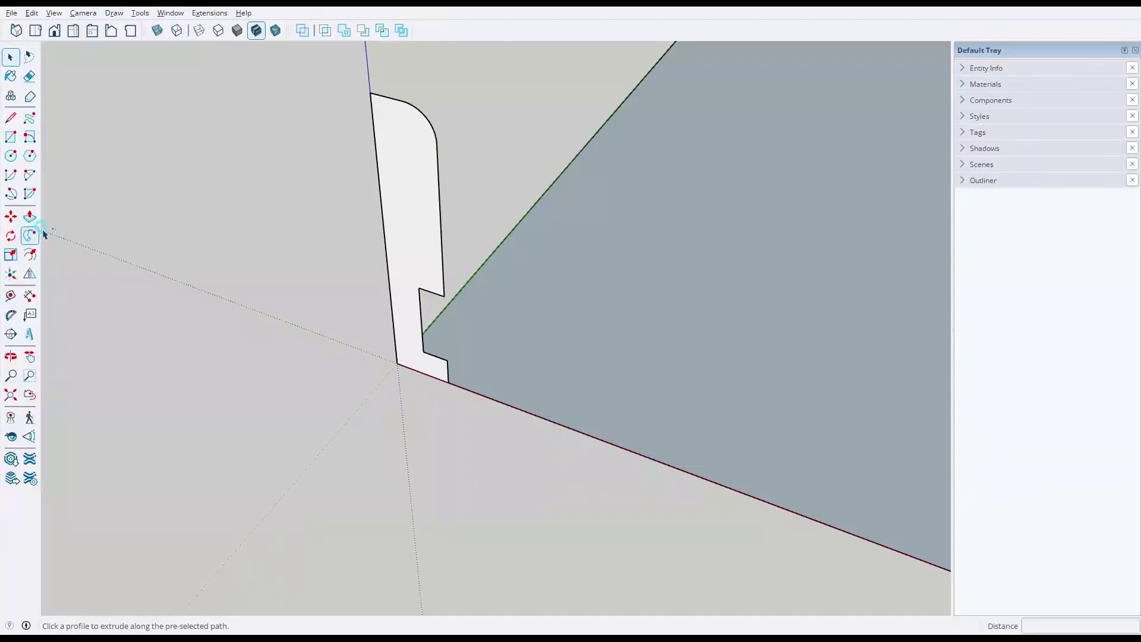
left_click(408, 202)
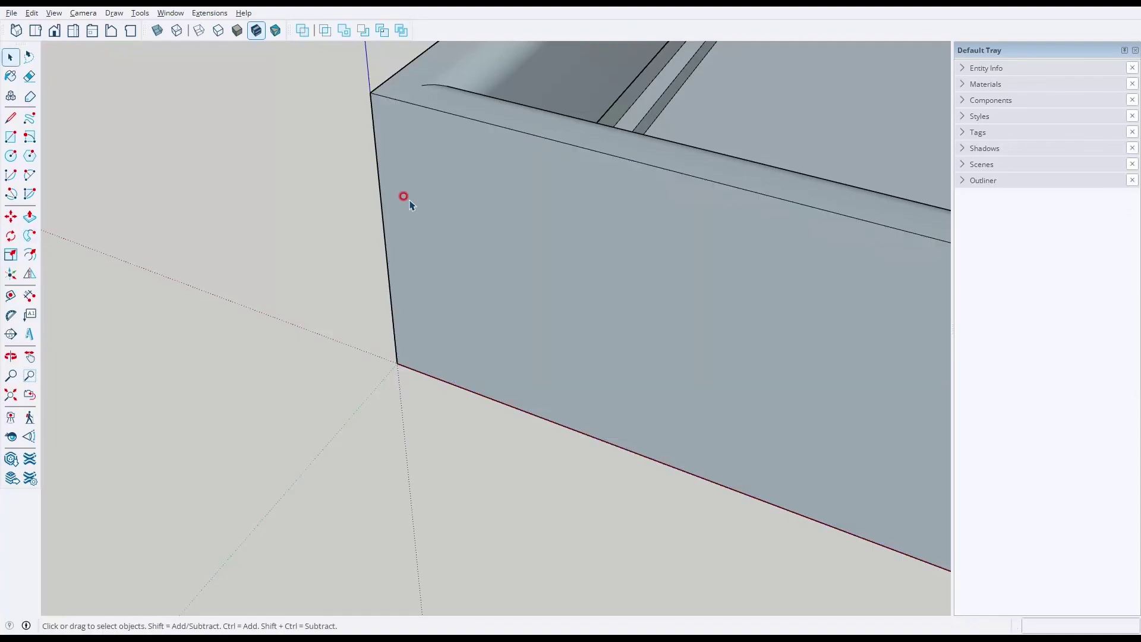
key("shift+z")
key("ctrl+z")
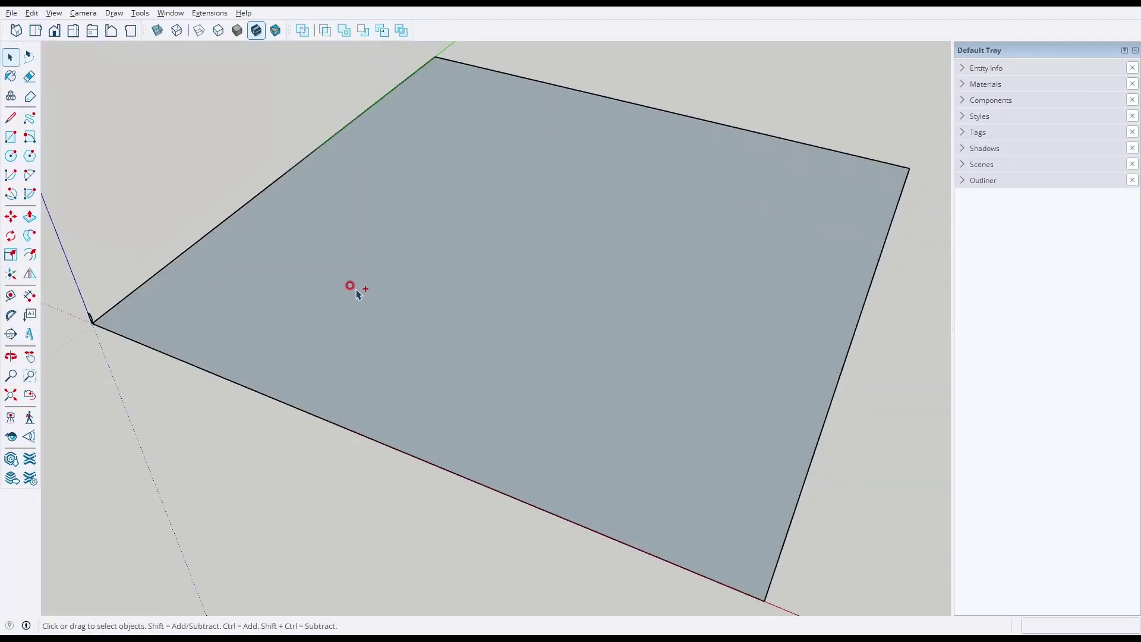
Reverse the orientation of the square ground face.
middle_click_drag(195, 322, 637, 412)
left_click(641, 276)
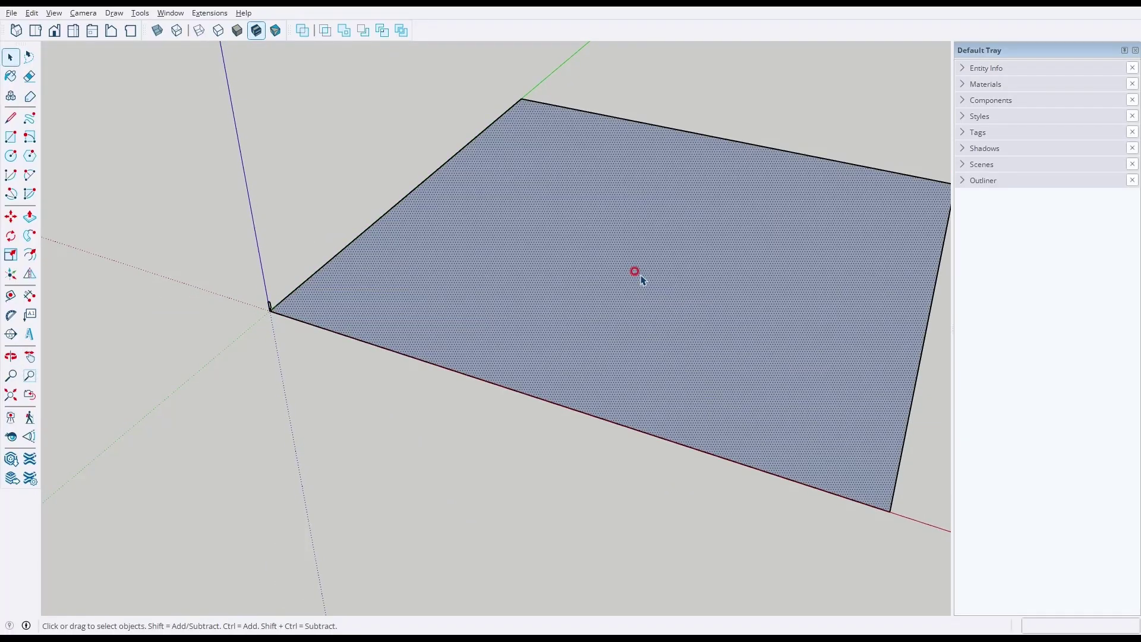
right_click(639, 277)
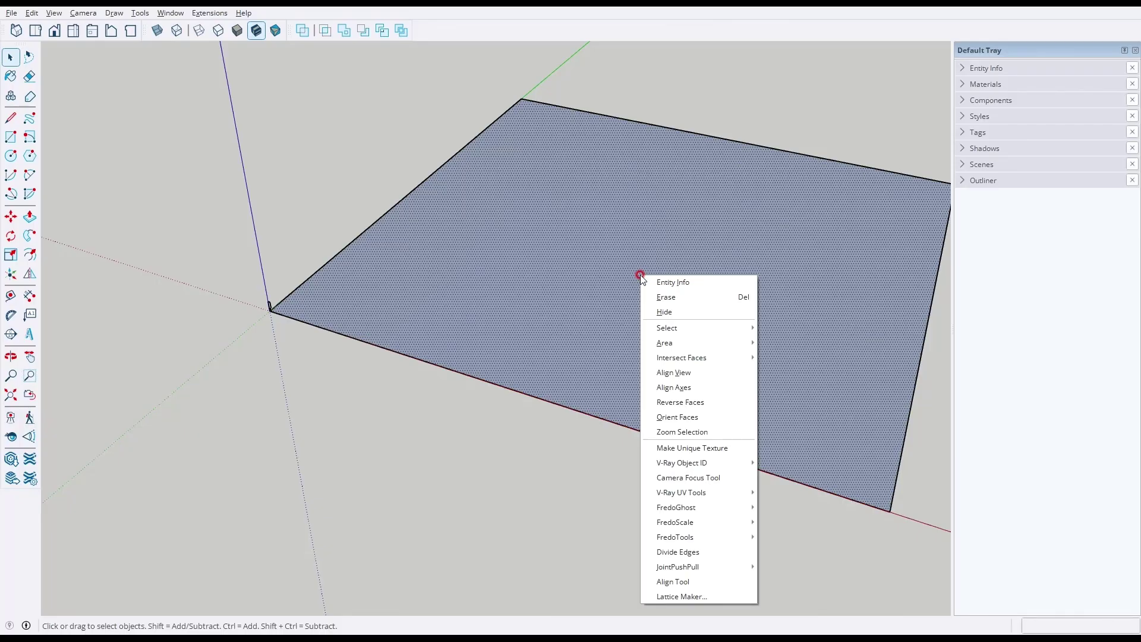
left_click(679, 403)
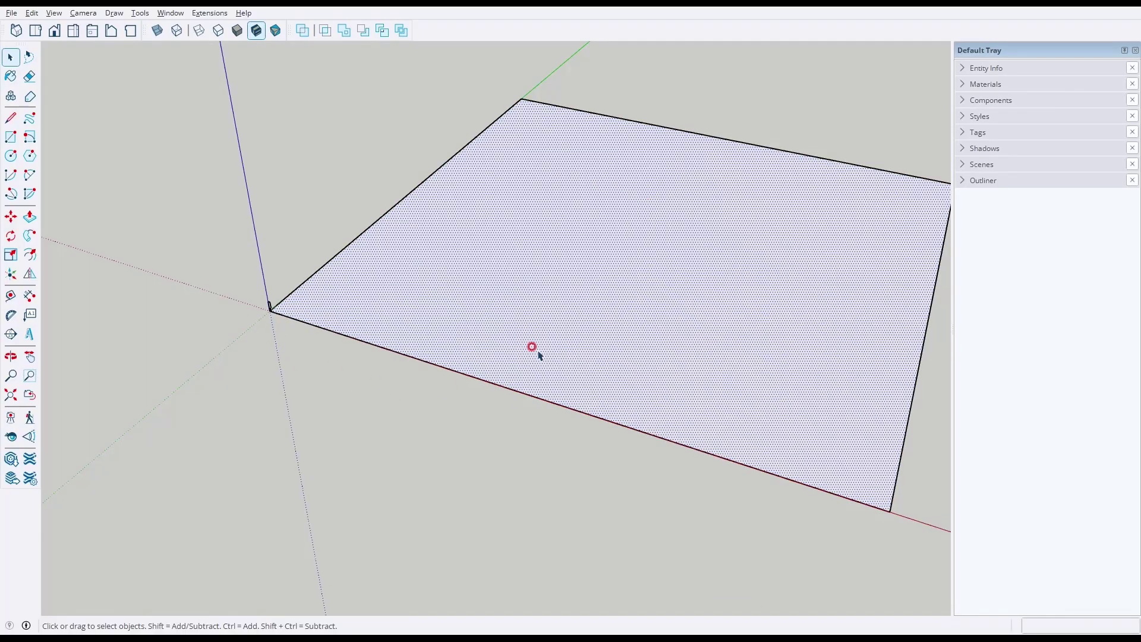
Extrude the moulding profile around the full perimeter of the reversed square face with Follow Me.
scroll(247, 326, "up", 5)
left_click(255, 333)
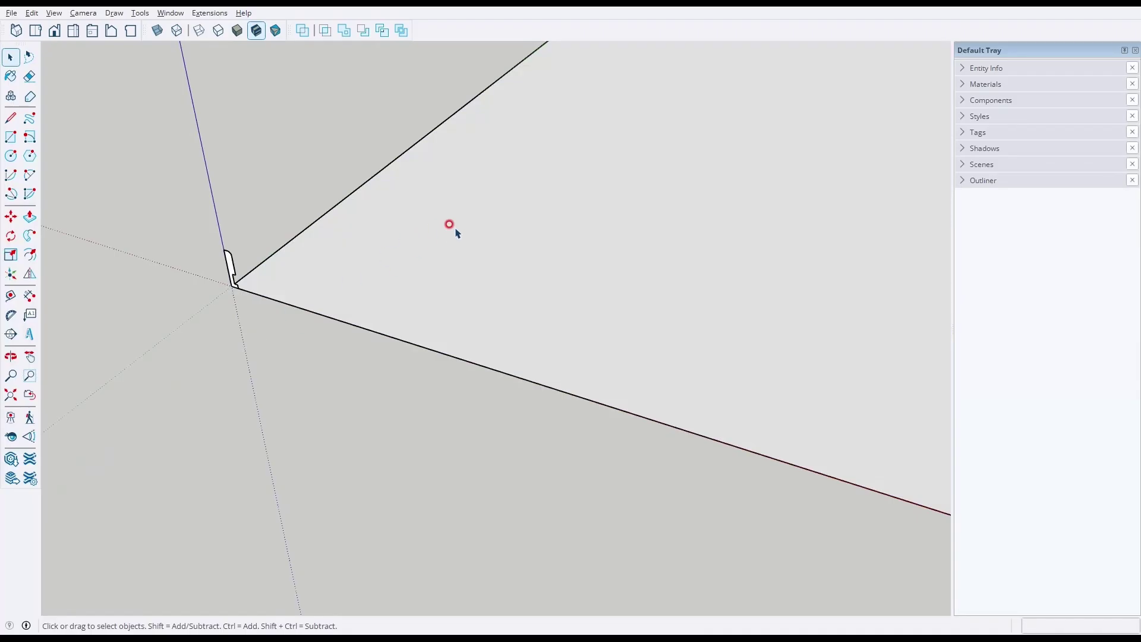
left_click(460, 230)
left_click(29, 235)
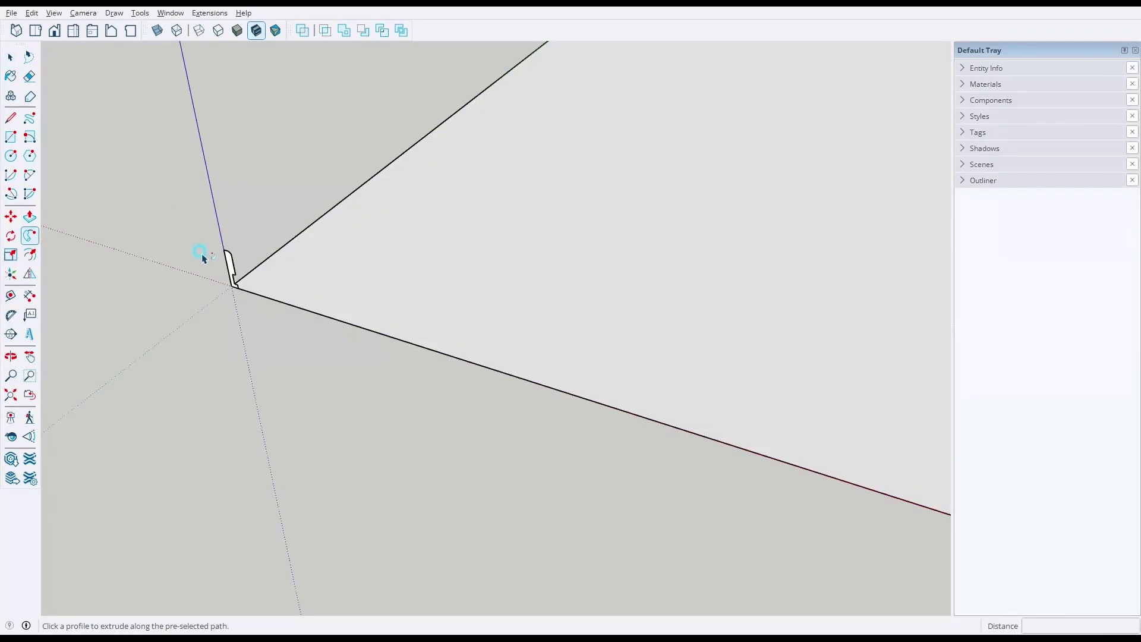
left_click(229, 259)
scroll(321, 339, "down", 6)
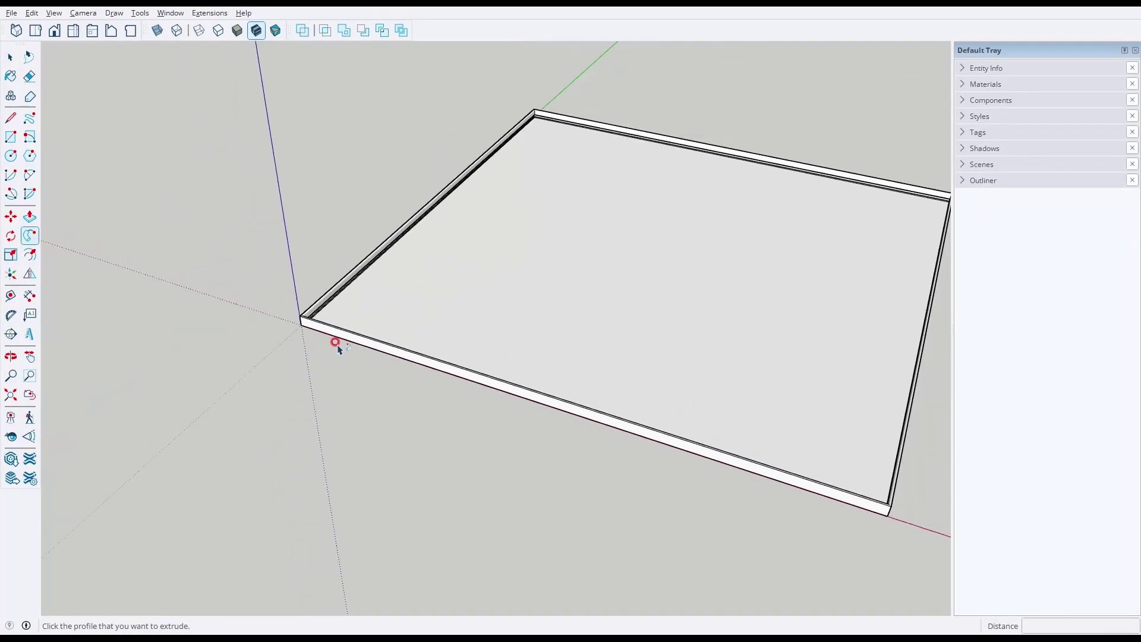
key("space")
Delete the square face inside the moulding, leaving only the frame.
scroll(440, 321, "up", 5)
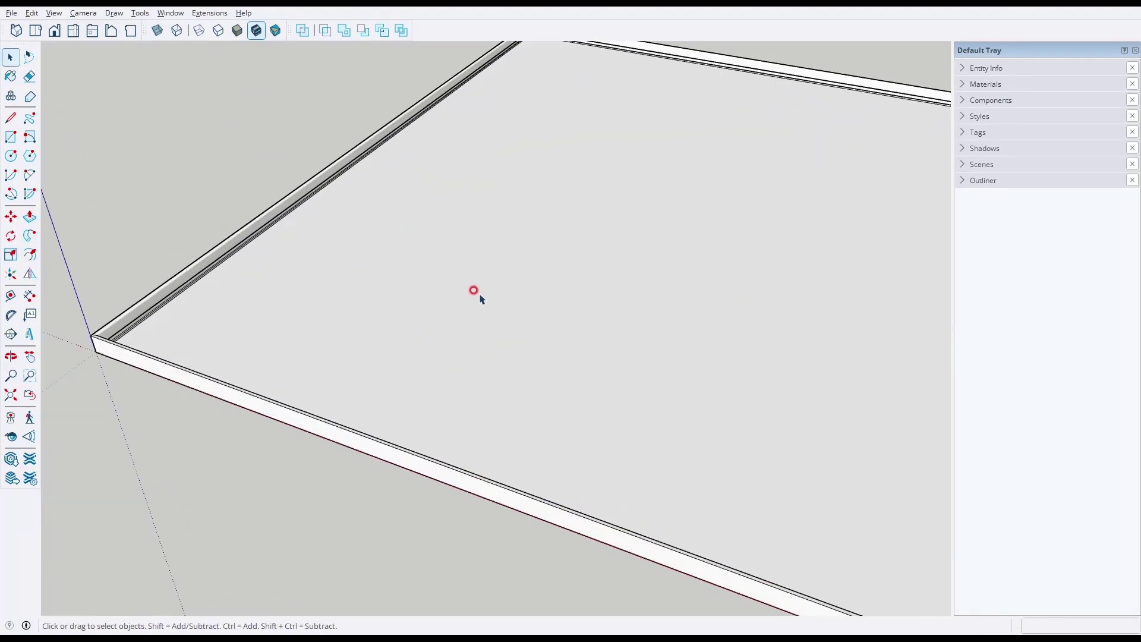
scroll(655, 288, "down", 3)
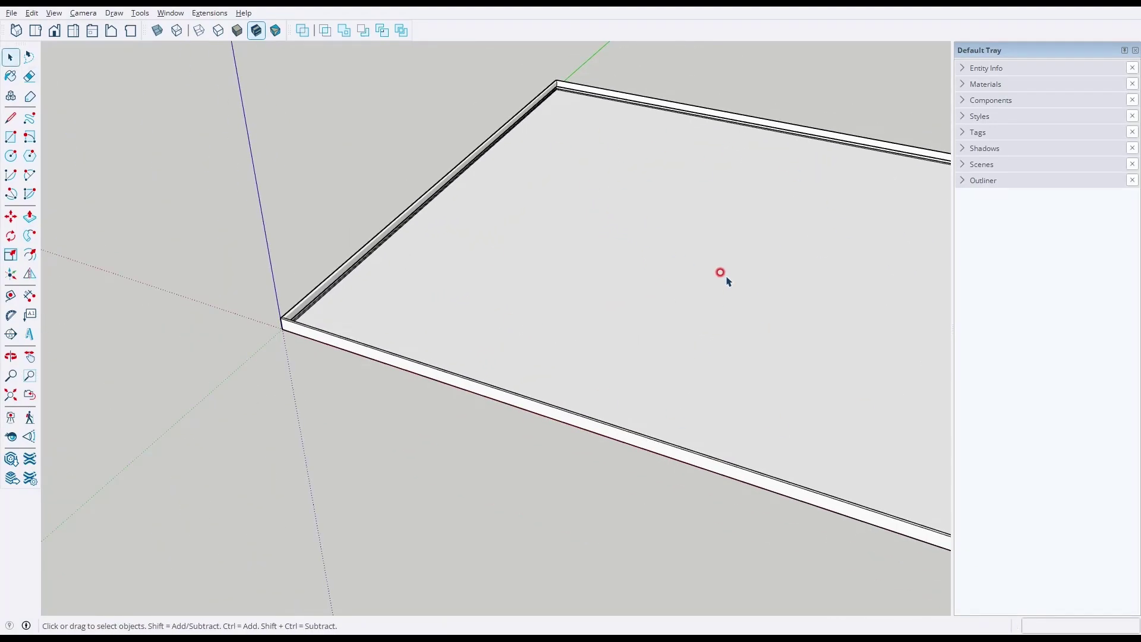
left_click(724, 283)
key("Delete")
middle_click_drag(656, 290, 810, 80)
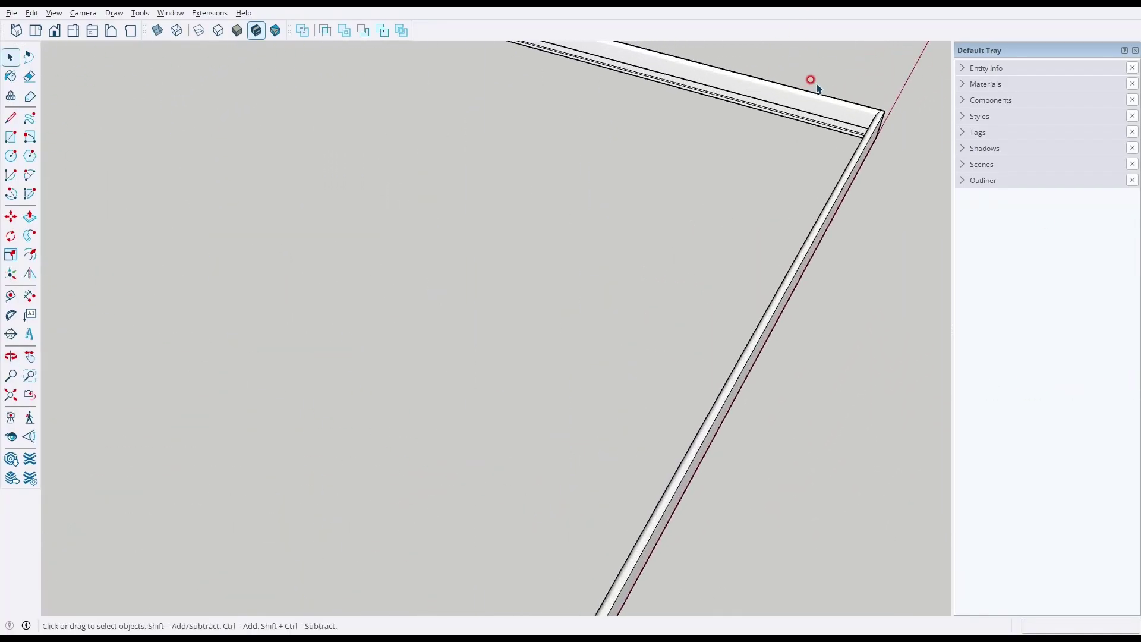
scroll(810, 80, "up", 4)
key("shift+z")
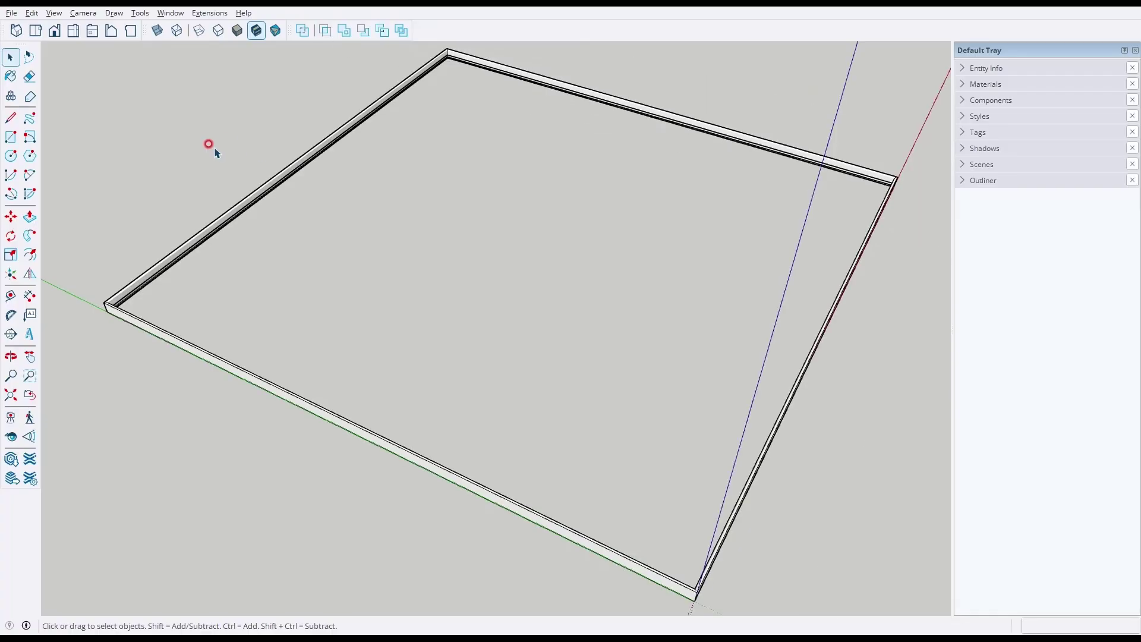
left_click(10, 254)
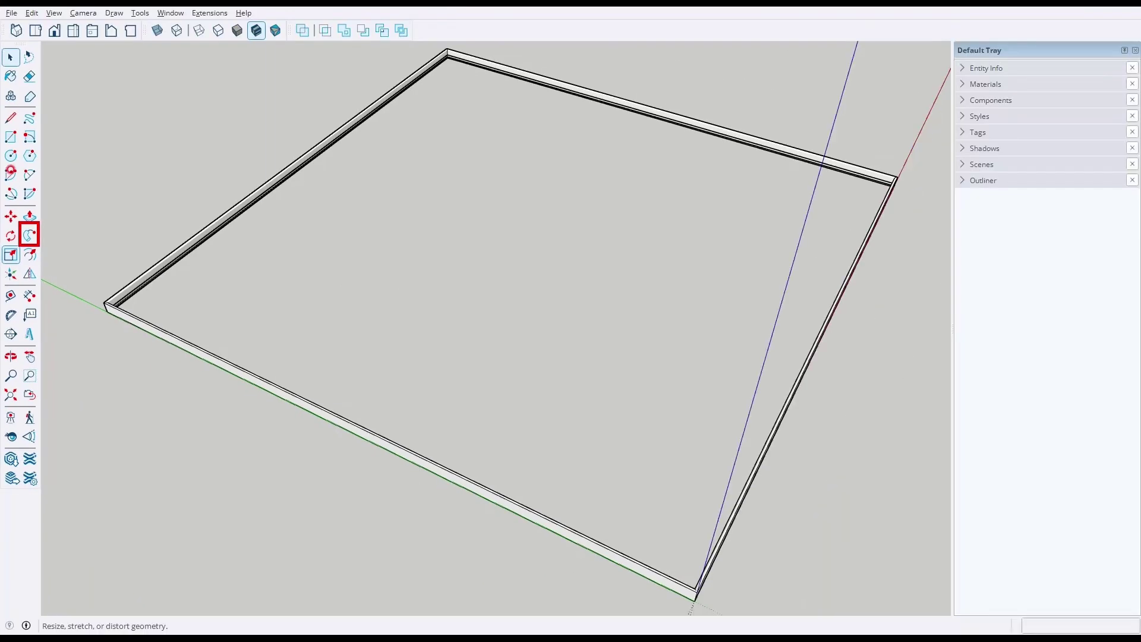
mouse_move(9, 123)
left_mouse_down()
mouse_move(47, 198)
mouse_move(43, 254)
left_mouse_up()
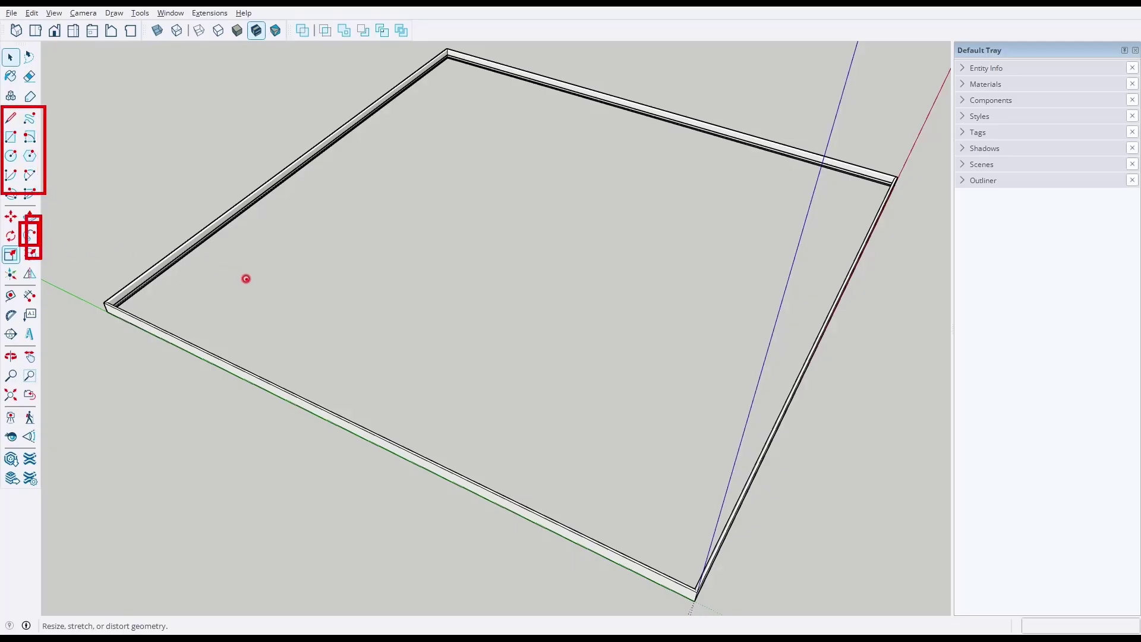
key("Escape")
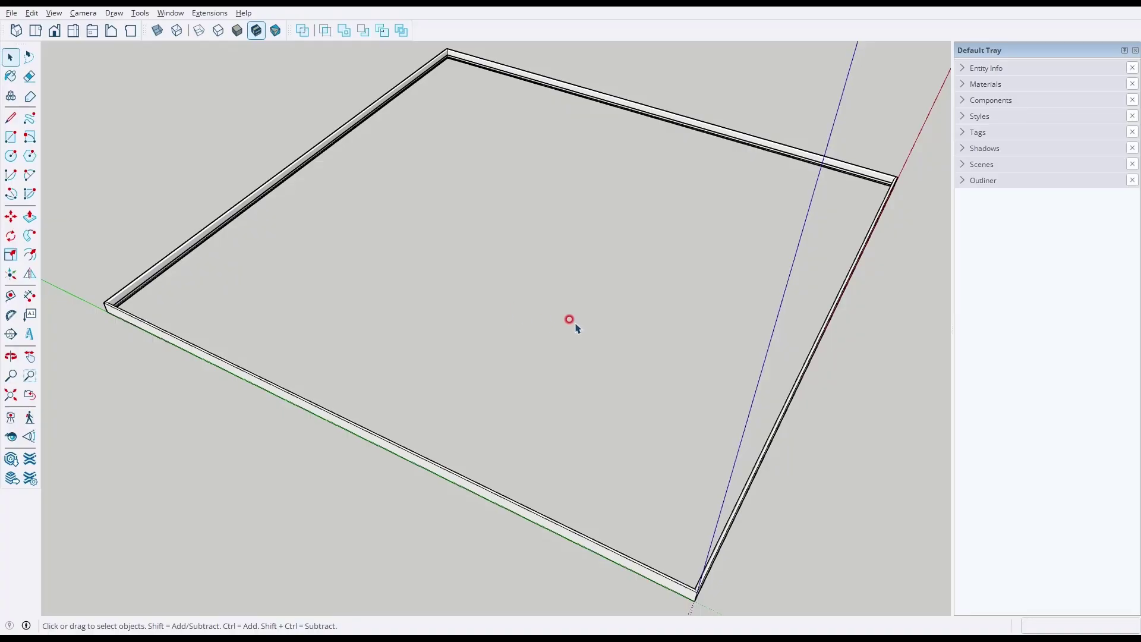
middle_click_drag(700, 307, 329, 259)
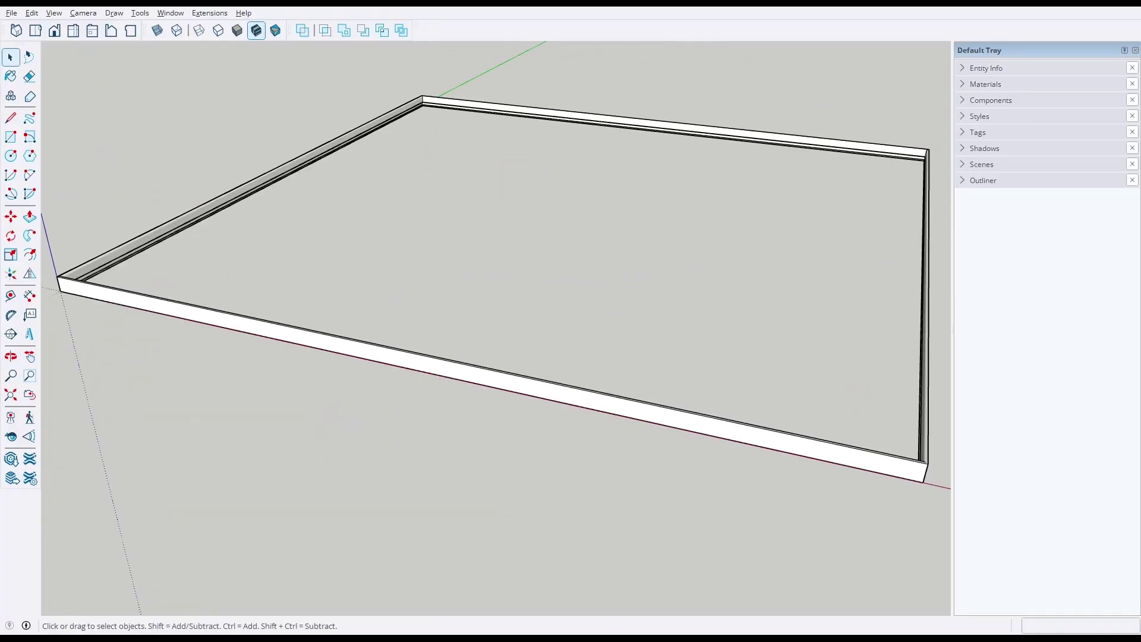
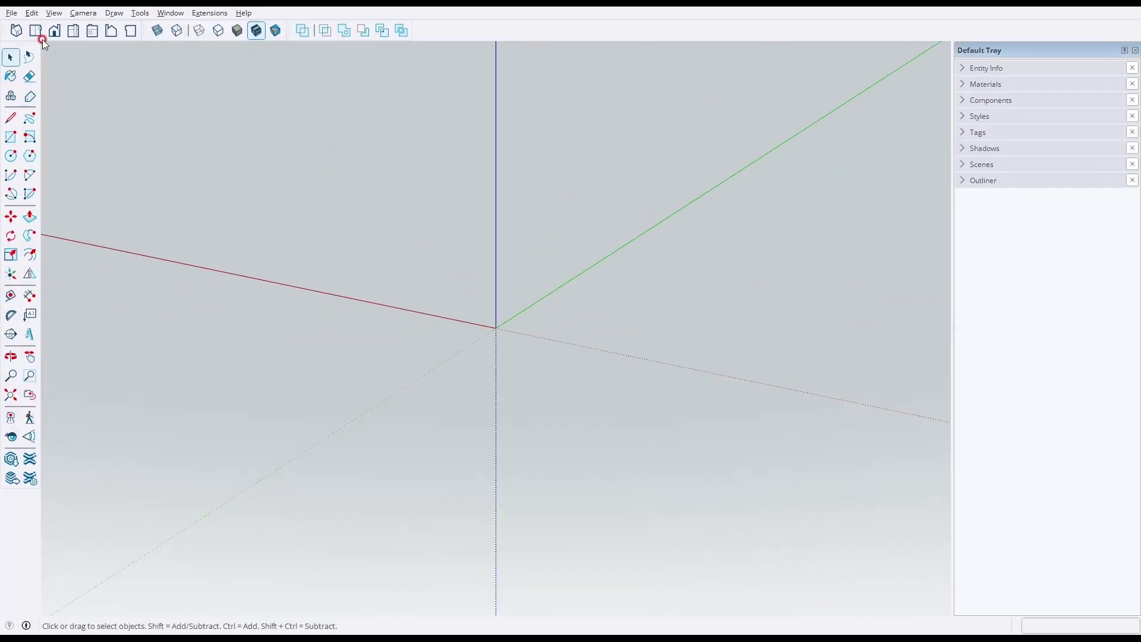
In the empty model, switch to the top view and draw a rectangle about 2477 × 1979 mm from the origin.
left_click(35, 30)
middle_click_drag(499, 243, 456, 331)
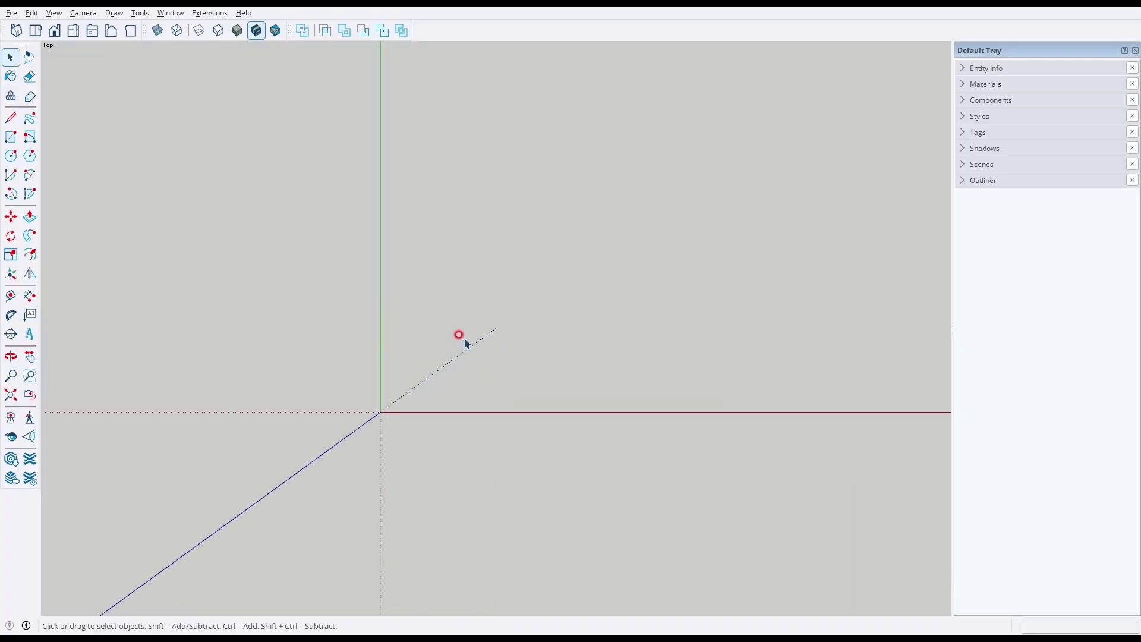
key("r")
left_click(381, 411)
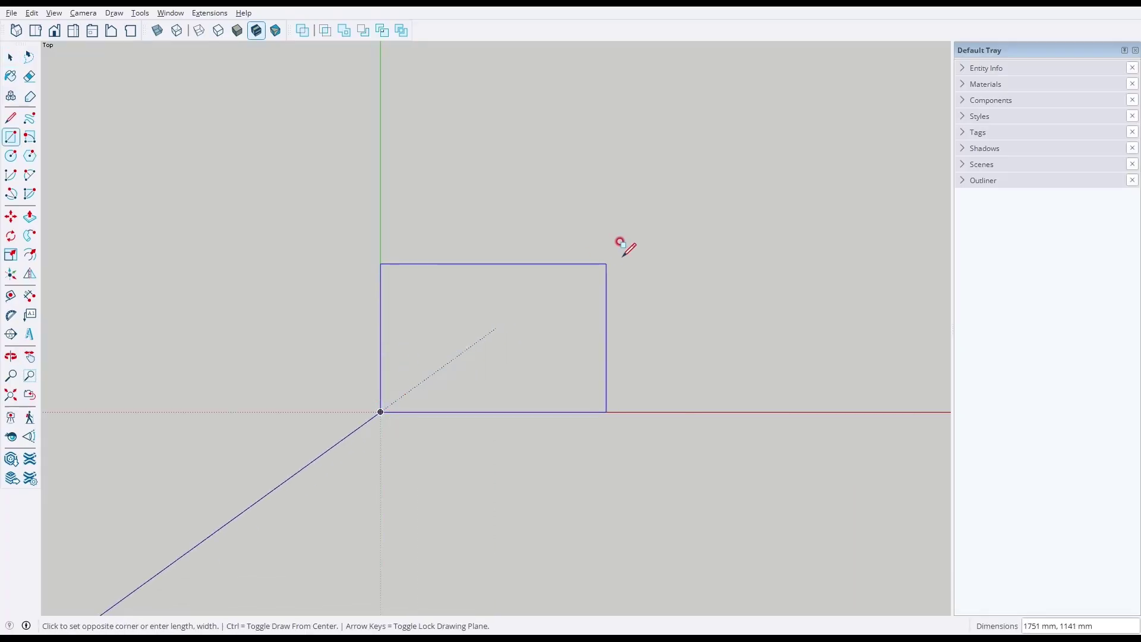
left_click(709, 149)
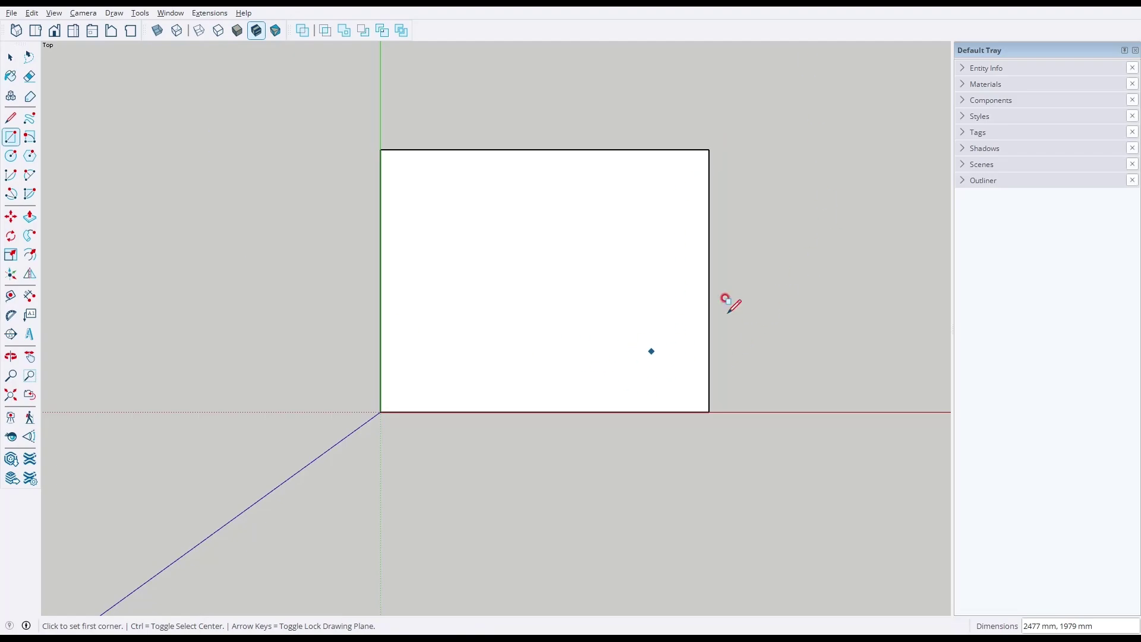
Cut off the rectangle's corner on the red axis with a diagonal line about 2206 mm long, erasing the leftover corner edges.
key("l")
left_click(707, 223)
key("Escape")
left_click(479, 411)
mouse_move(704, 226)
middle_mouse_down()
mouse_move(693, 191)
mouse_move(715, 196)
mouse_move(701, 244)
middle_mouse_up()
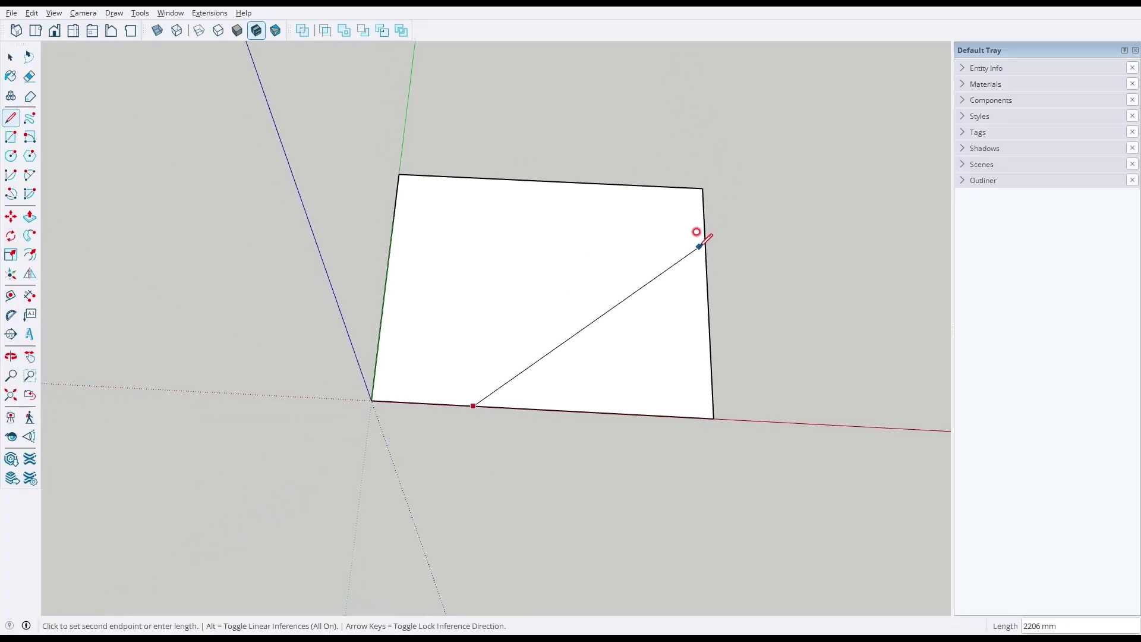
left_click(704, 249)
key("space")
key("e")
mouse_move(751, 280)
left_mouse_down()
mouse_move(575, 443)
mouse_move(552, 438)
left_mouse_up()
Draw a circle with a radius of about 414 mm inside the cut-off shape and select the circle's face.
key("c")
left_click(490, 259)
left_click(525, 281)
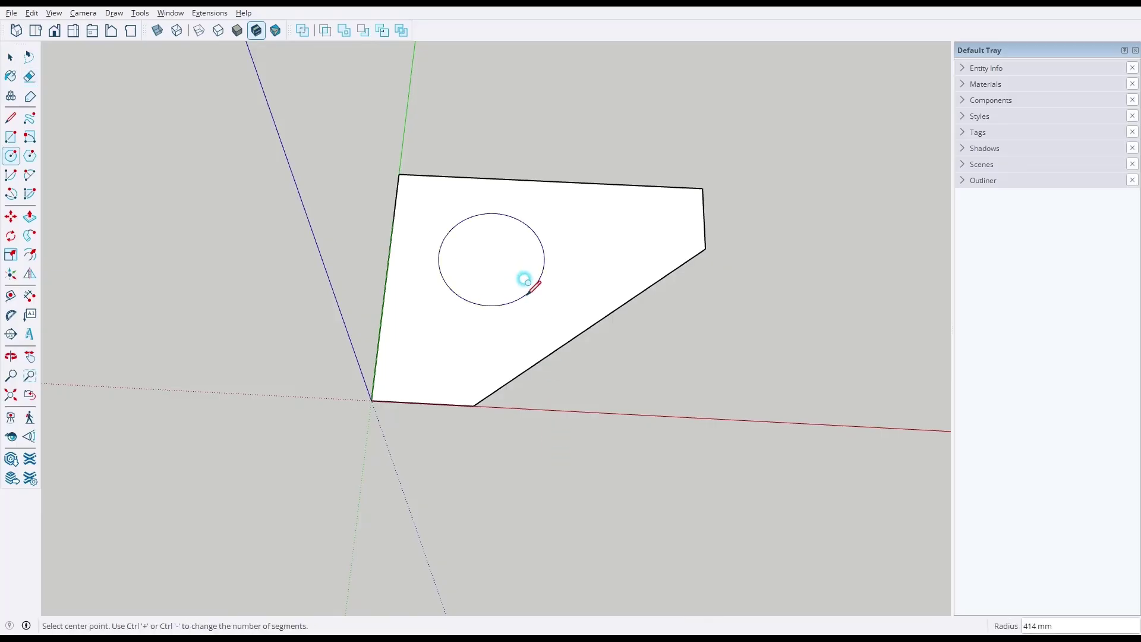
key("space")
double_click(515, 274)
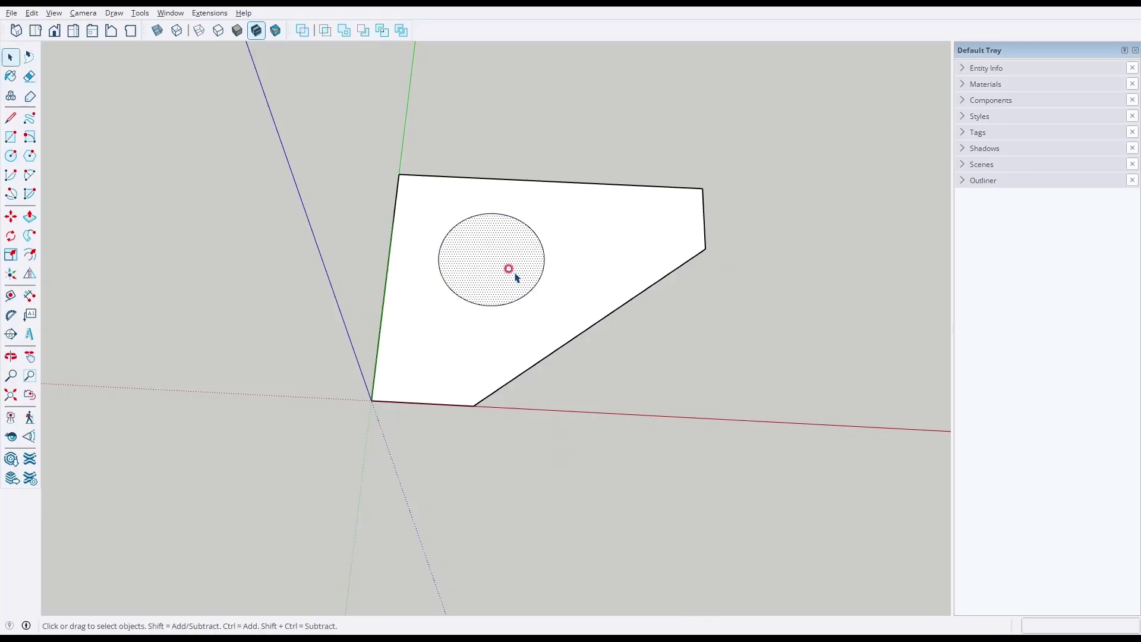
Push/Pull the face around the circle upward into a solid block with a round hole.
middle_click_drag(539, 315, 486, 152)
key("p")
left_click(579, 274)
left_click(591, 204)
key("space")
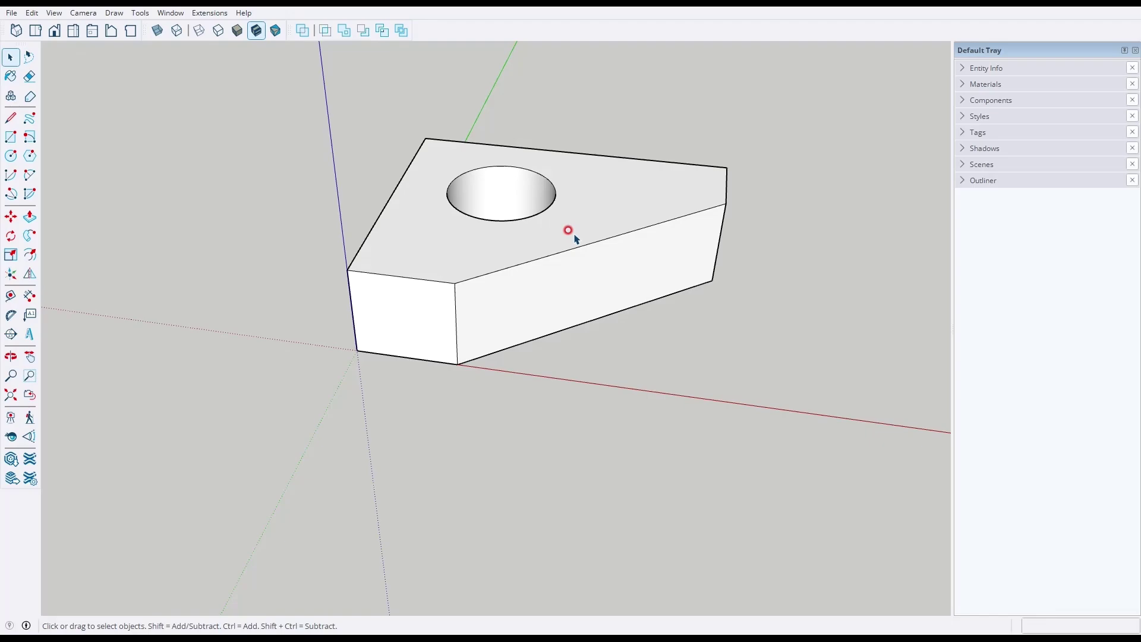
Select the block's top, diagonal side and front faces one after another to examine them as separate surfaces.
left_click(574, 220)
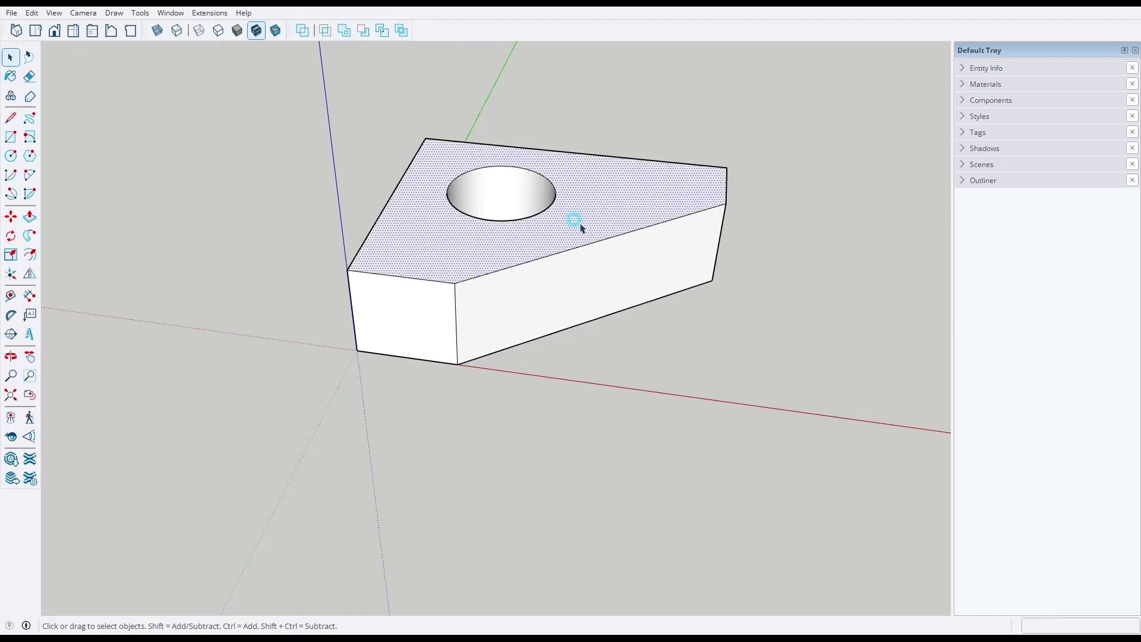
left_click(568, 275)
left_click(438, 308)
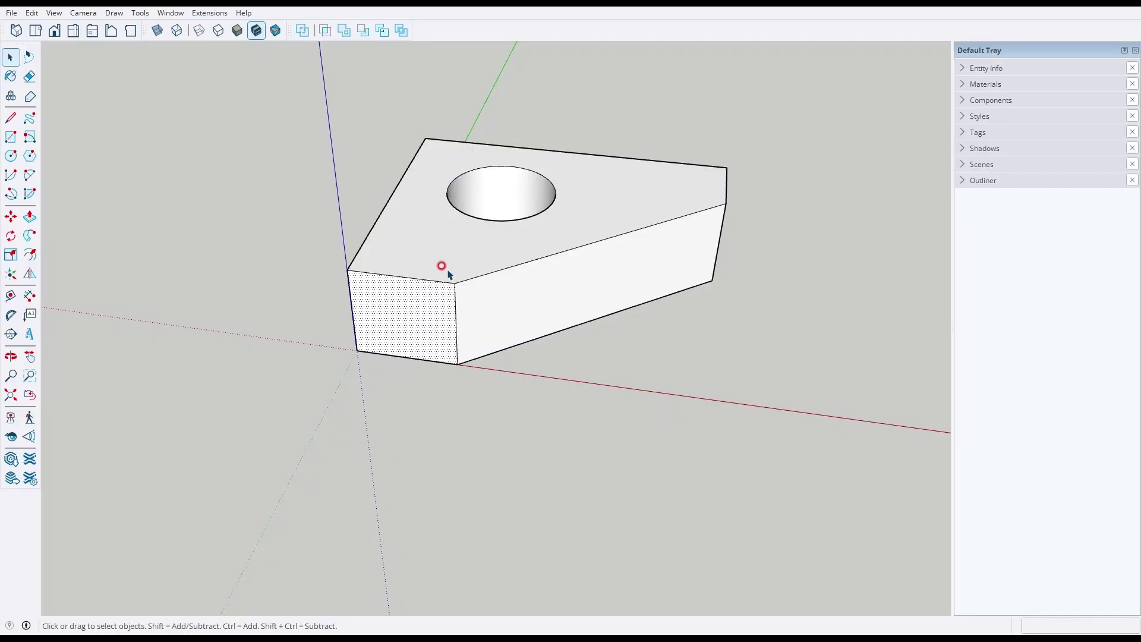
Select the block's diagonal side face and try moving it on its own.
left_click(442, 251)
left_click(612, 245)
middle_click(642, 223)
middle_click_drag(650, 231, 705, 262)
key("m")
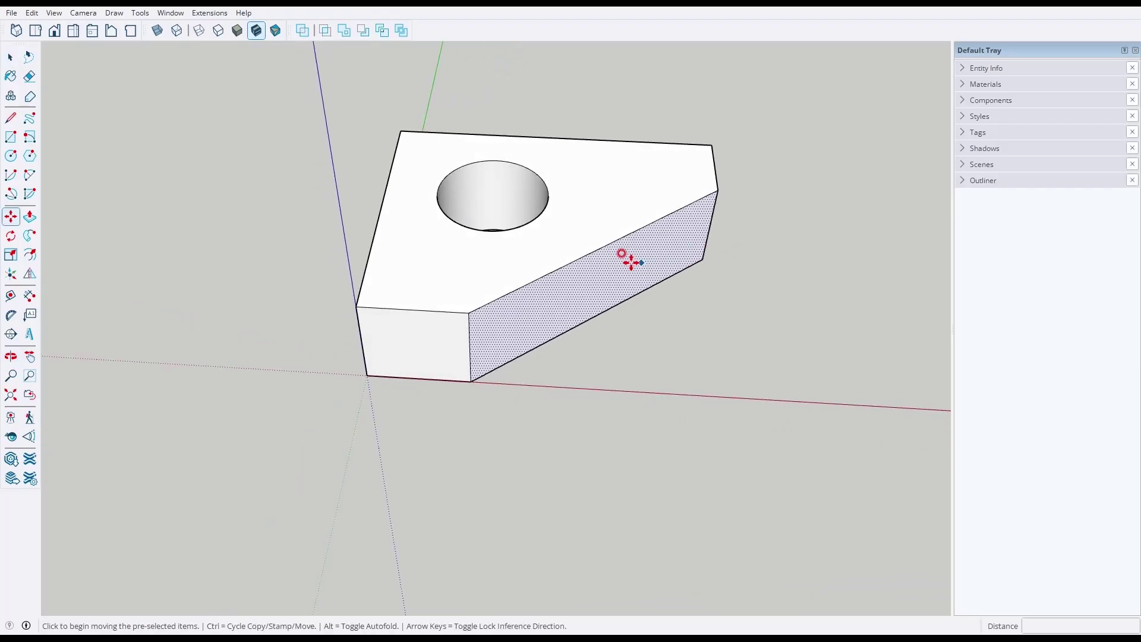
left_click(622, 257)
left_click(559, 288)
key("space")
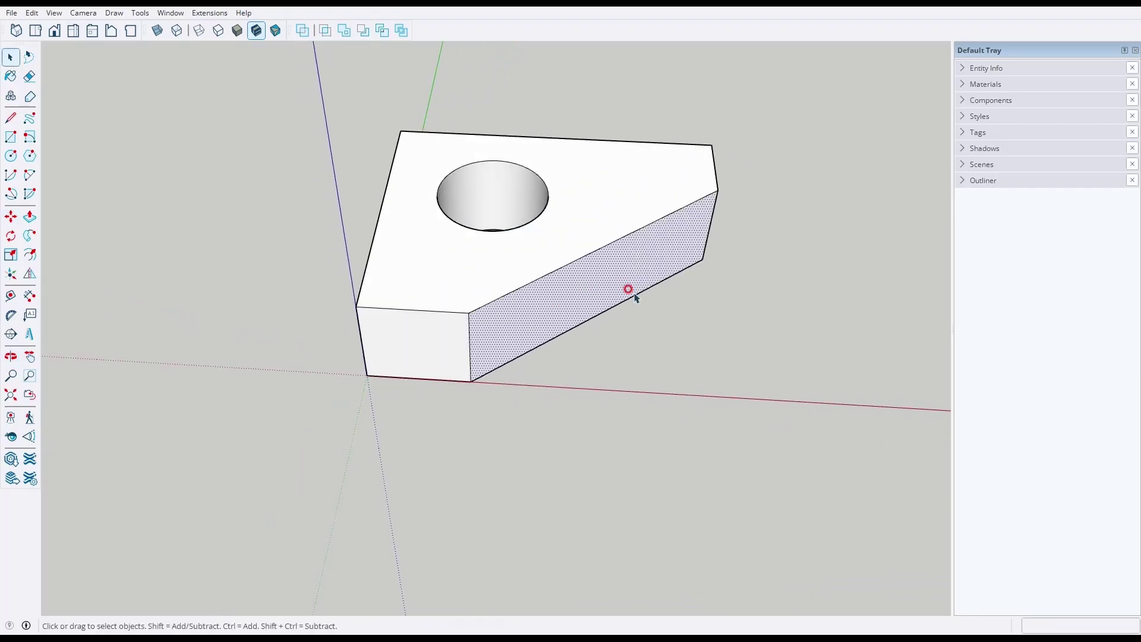
Select the block's top face alone, then together with its bounding edges, to examine what each selection includes.
middle_click_drag(726, 297, 632, 209)
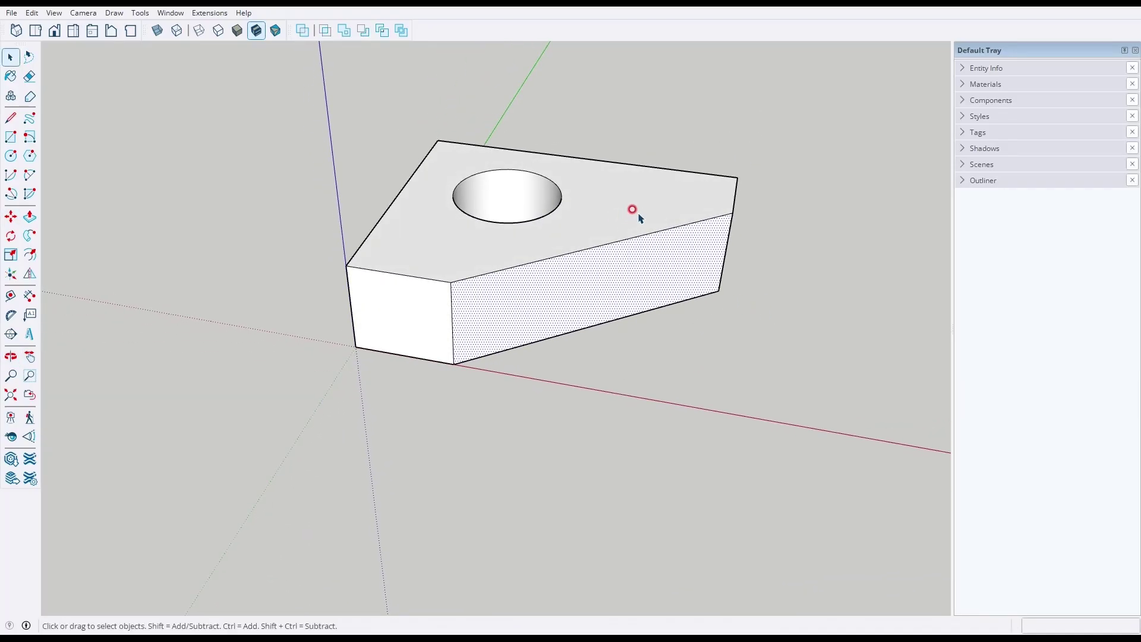
left_click(680, 149)
scroll(626, 192, "up", 2)
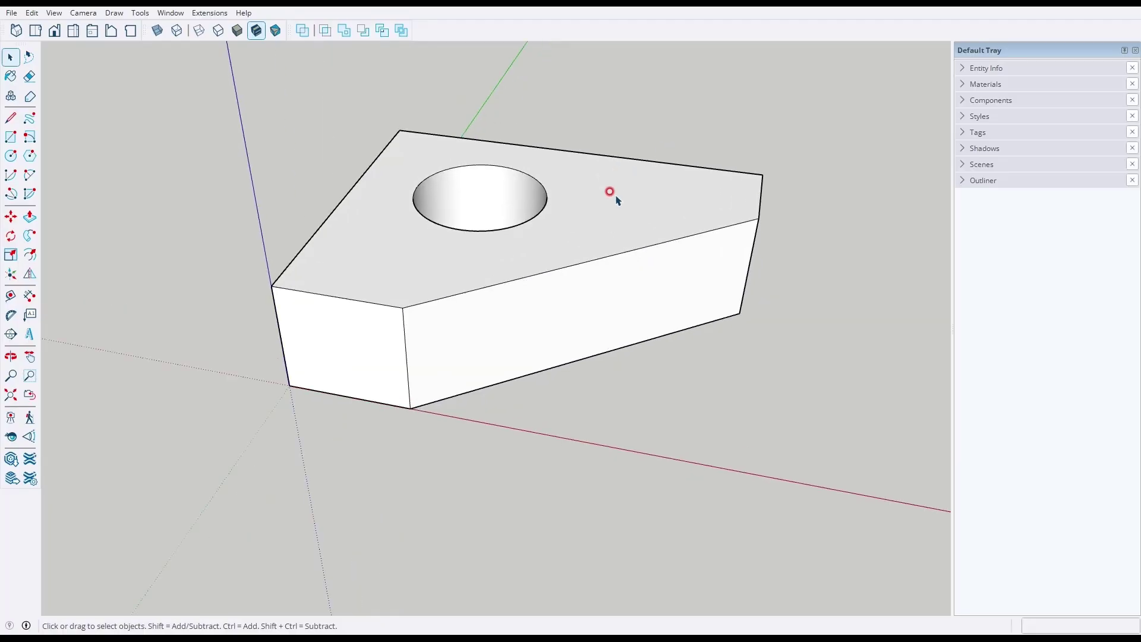
left_click(593, 240)
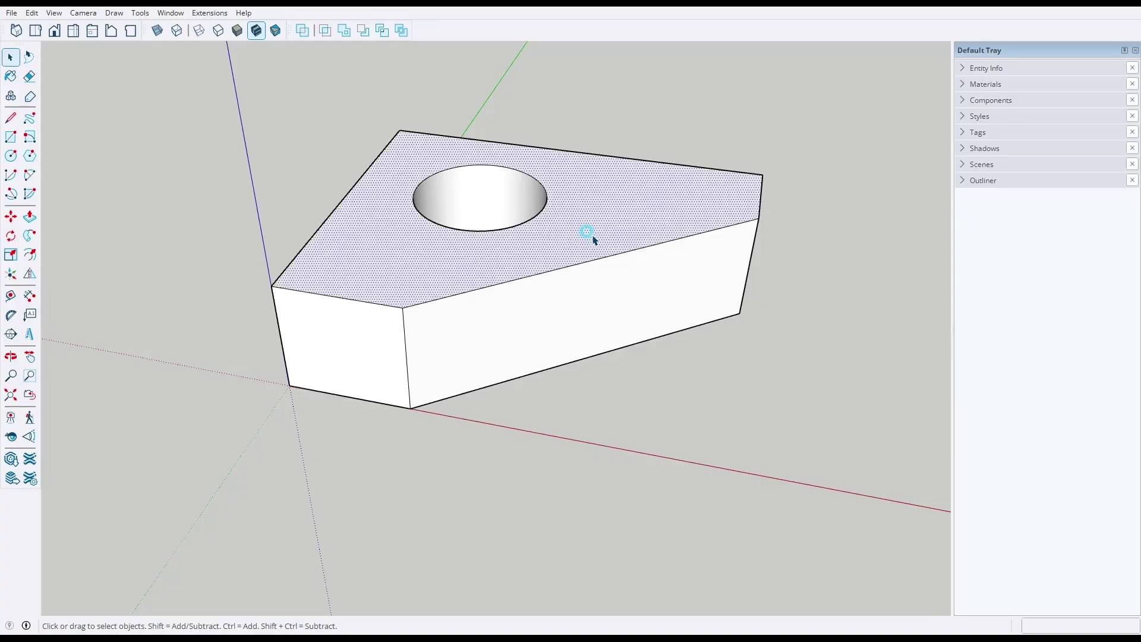
double_click(593, 237)
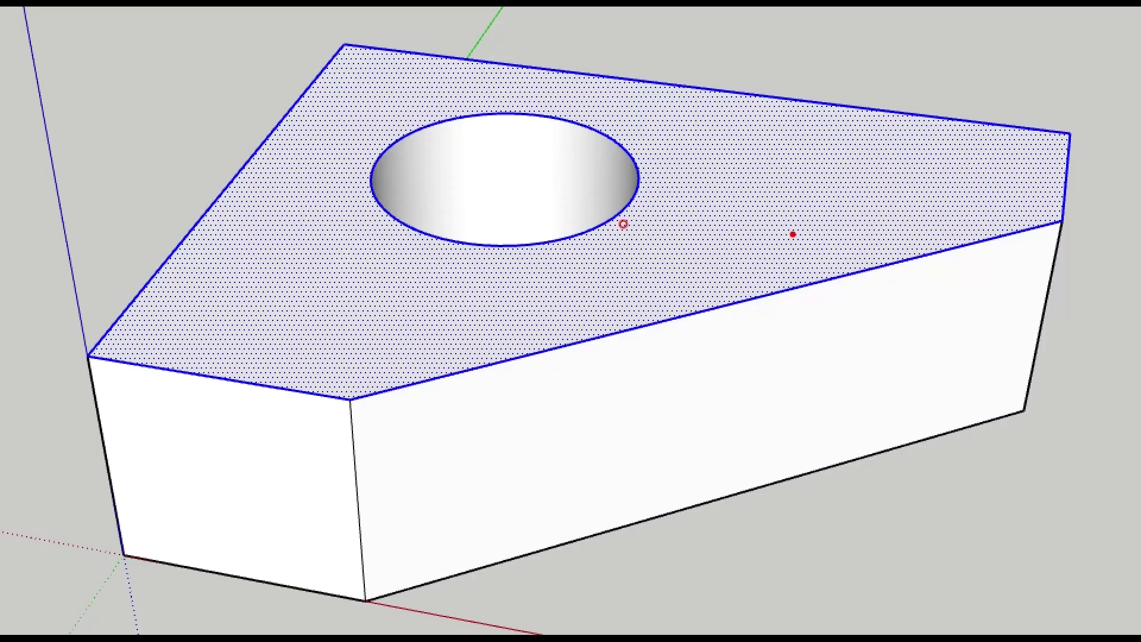
left_click_drag(773, 205, 801, 206)
mouse_move(785, 250)
left_mouse_down()
mouse_move(755, 298)
mouse_move(732, 265)
left_mouse_up()
key("Escape")
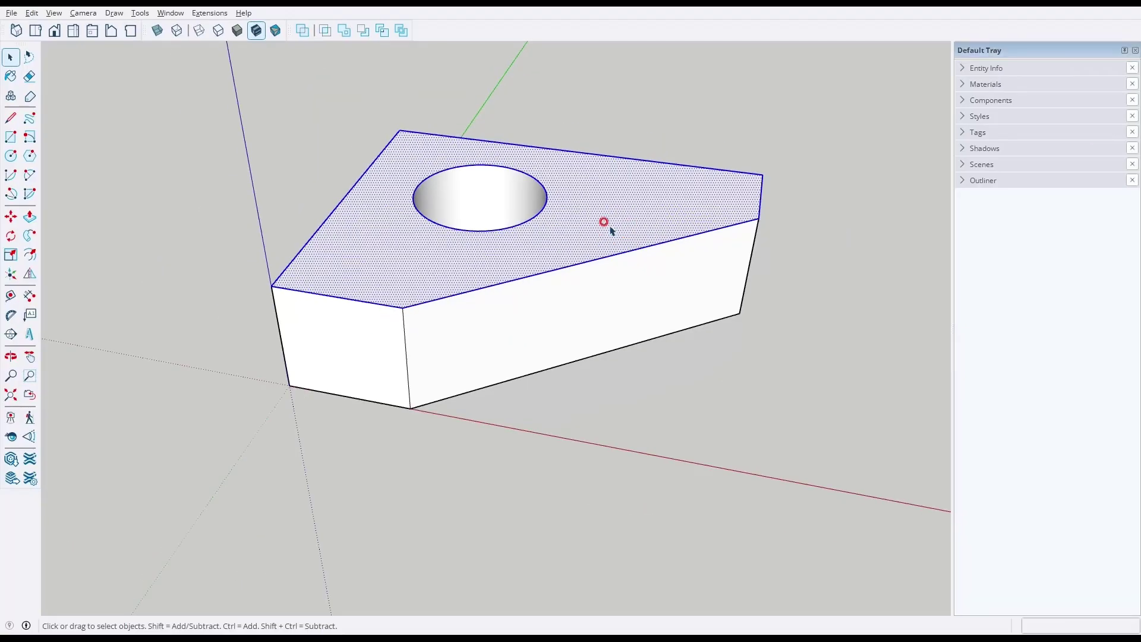
Select all connected faces and edges of the block and make them into a group.
left_click(611, 226)
triple_click(610, 227)
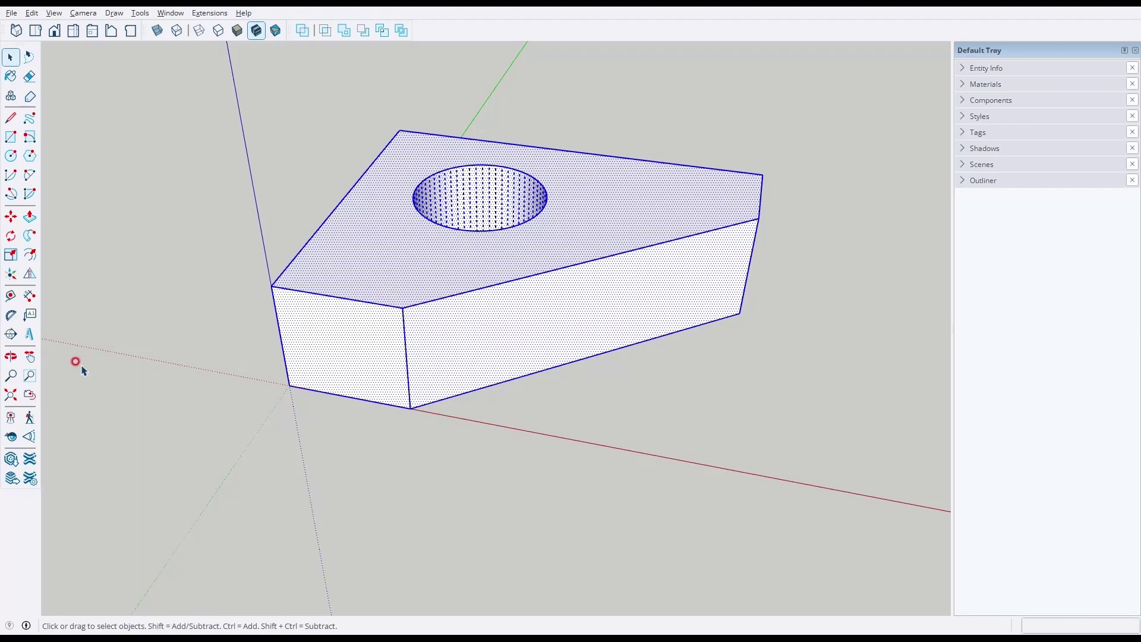
right_click(582, 232)
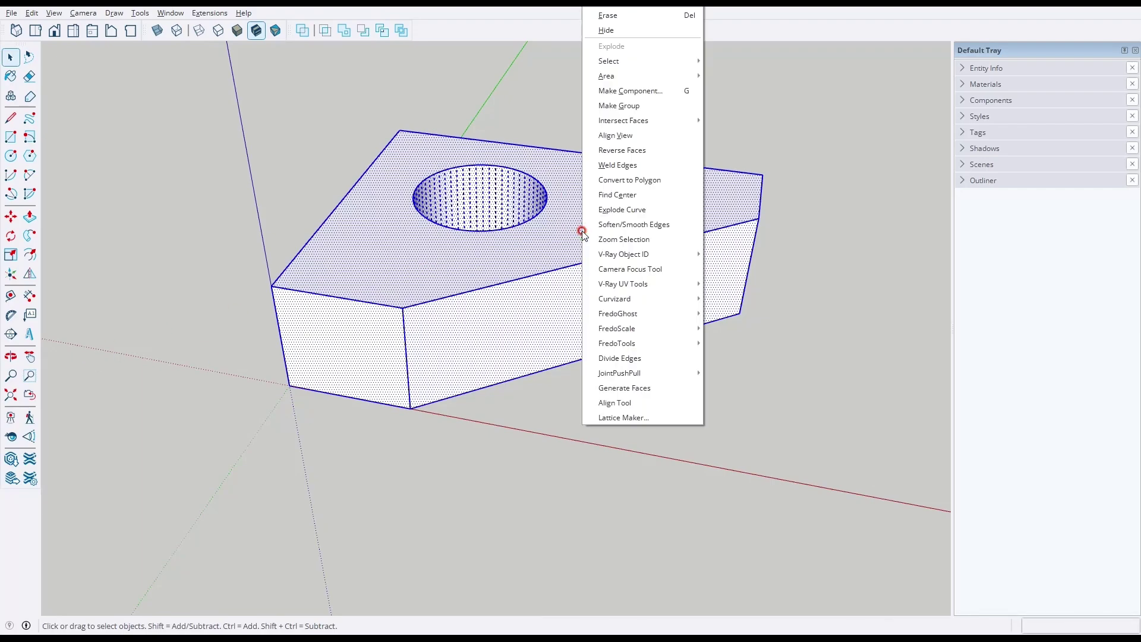
left_click(629, 109)
left_click(687, 108)
left_click(624, 186)
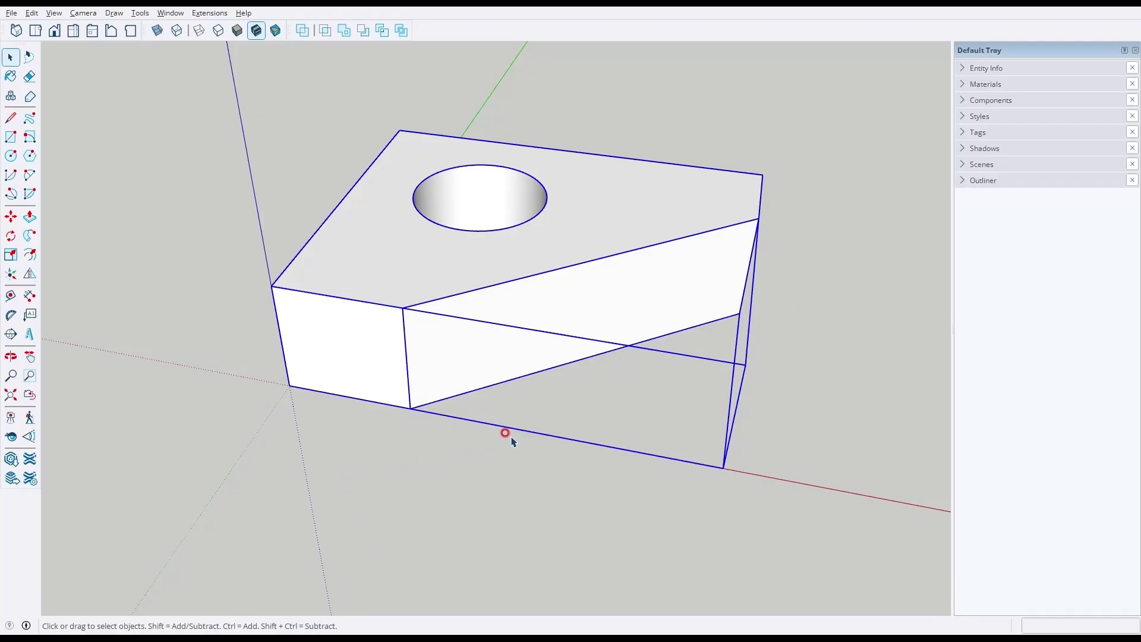
Draw a circle outside the group on the block's top surface, overlapping the back edge beside the round hole.
left_click(823, 308)
key("r")
key("c")
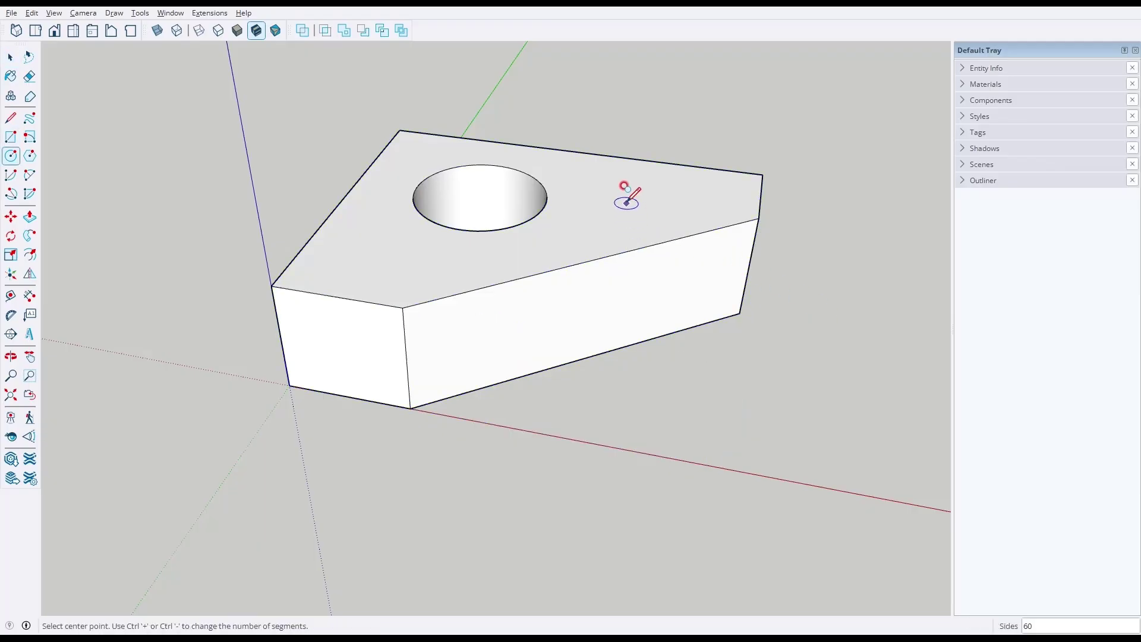
left_click(658, 183)
left_click(710, 230)
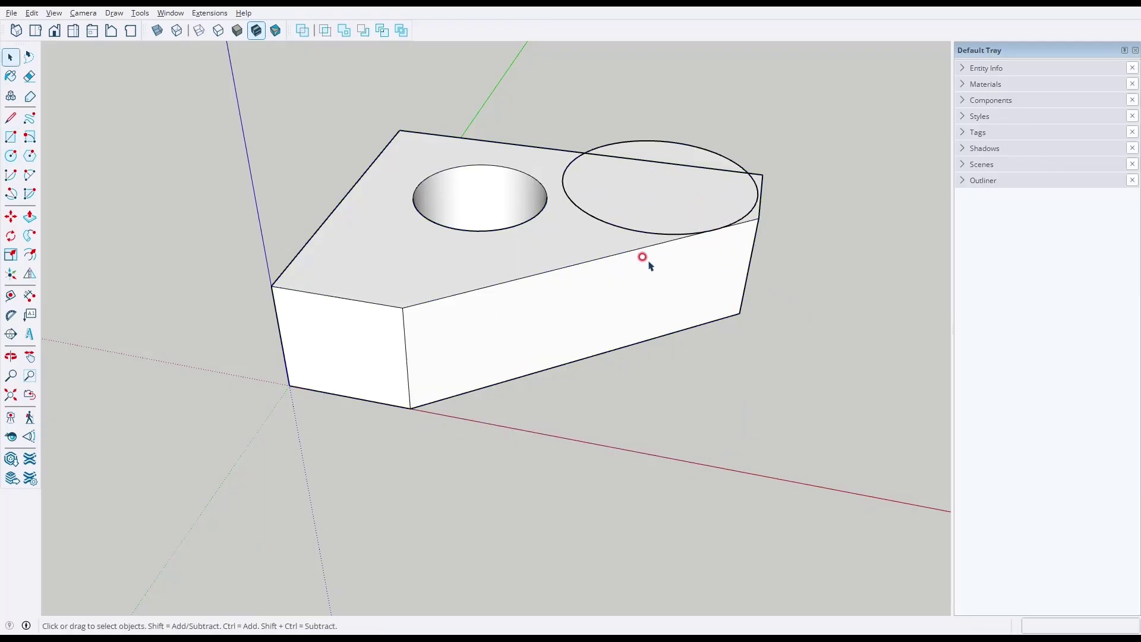
Select the grouped block and try moving it separately from the circle.
middle_click_drag(644, 255, 659, 359)
key("space")
triple_click(521, 286)
key("m")
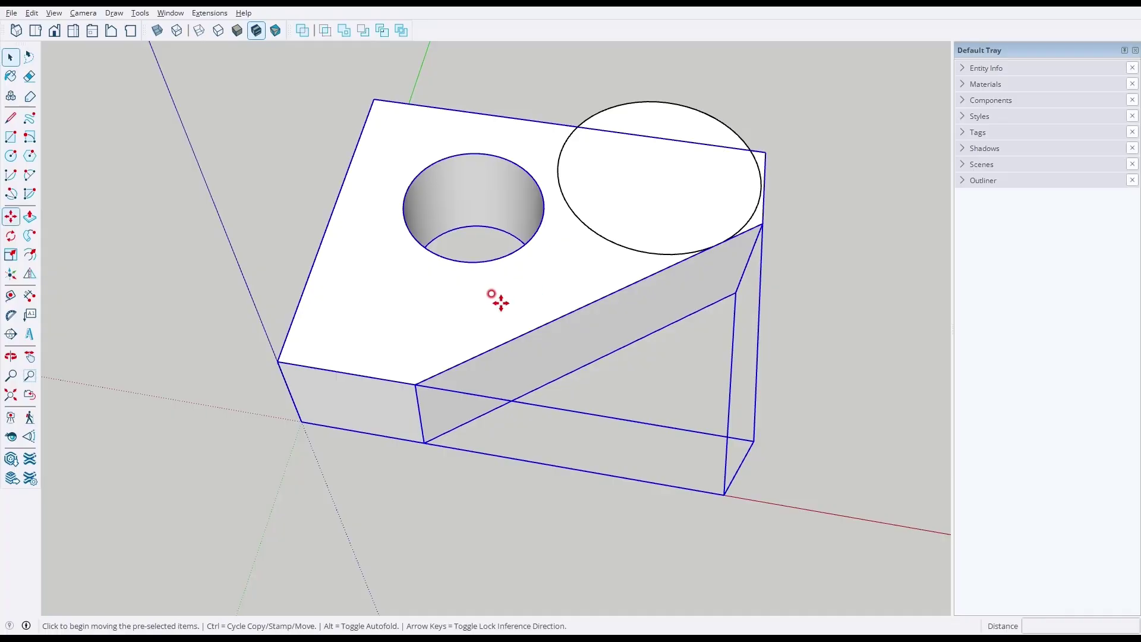
left_click(500, 303)
left_click(423, 368)
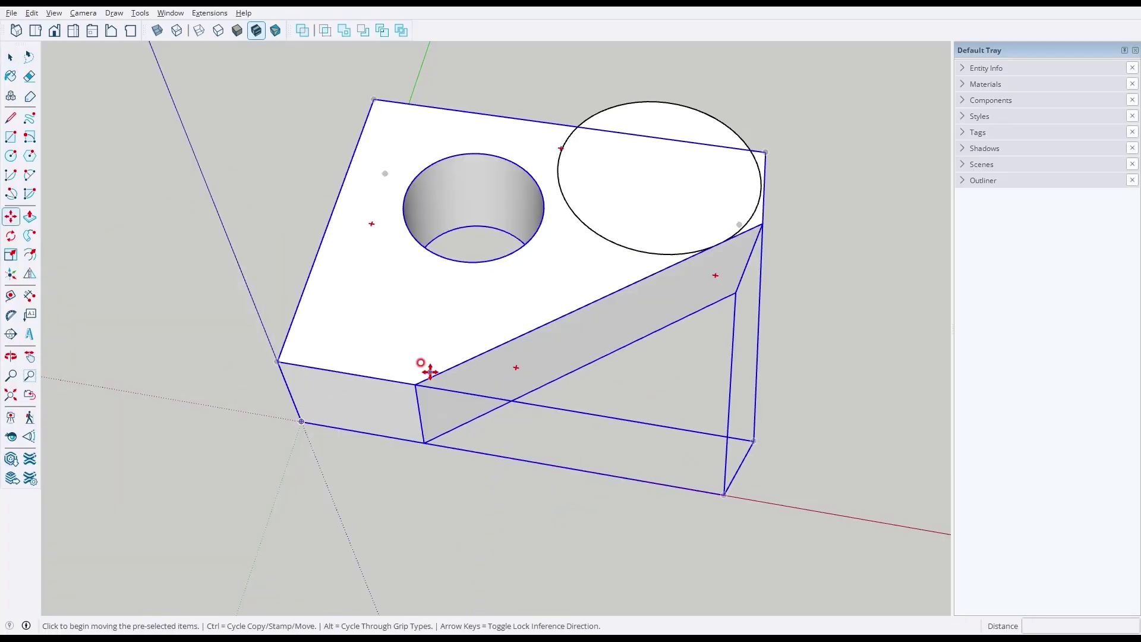
key("space")
left_click(844, 346)
key("ctrl+1")
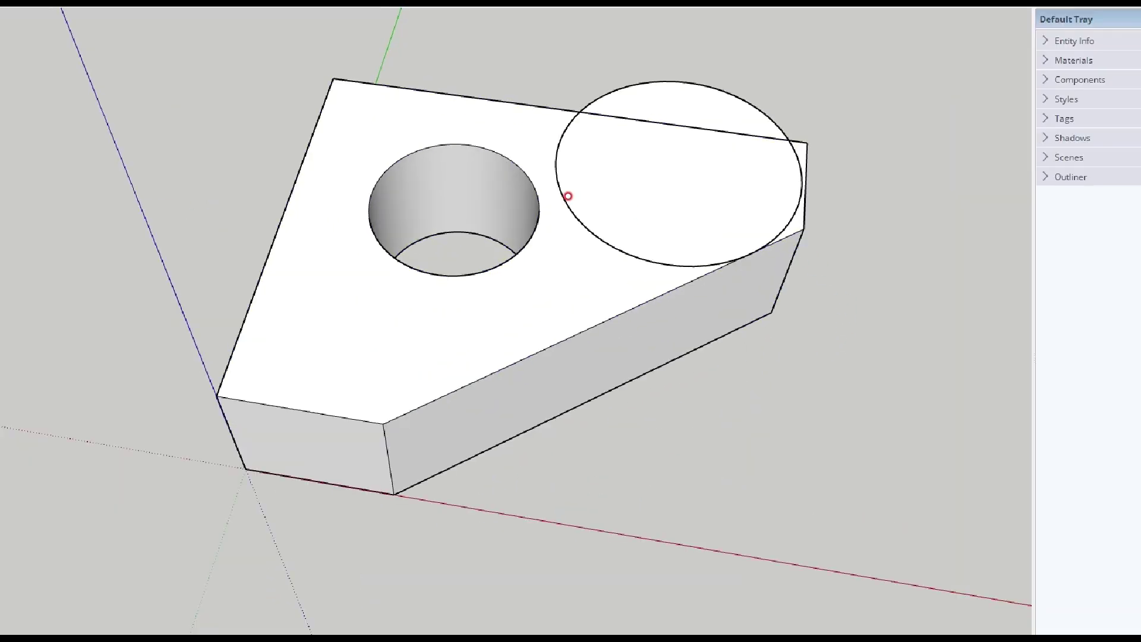
left_click(568, 196)
mouse_move(834, 211)
left_mouse_down()
mouse_move(729, 219)
mouse_move(684, 274)
left_mouse_up()
mouse_move(509, 365)
left_mouse_down()
mouse_move(449, 321)
mouse_move(479, 305)
left_mouse_up()
mouse_move(436, 387)
left_mouse_down()
mouse_move(438, 371)
mouse_move(515, 381)
left_mouse_up()
left_click_drag(456, 348, 515, 338)
left_click_drag(663, 175, 661, 247)
mouse_move(661, 164)
left_mouse_down()
mouse_move(670, 161)
mouse_move(629, 249)
left_mouse_up()
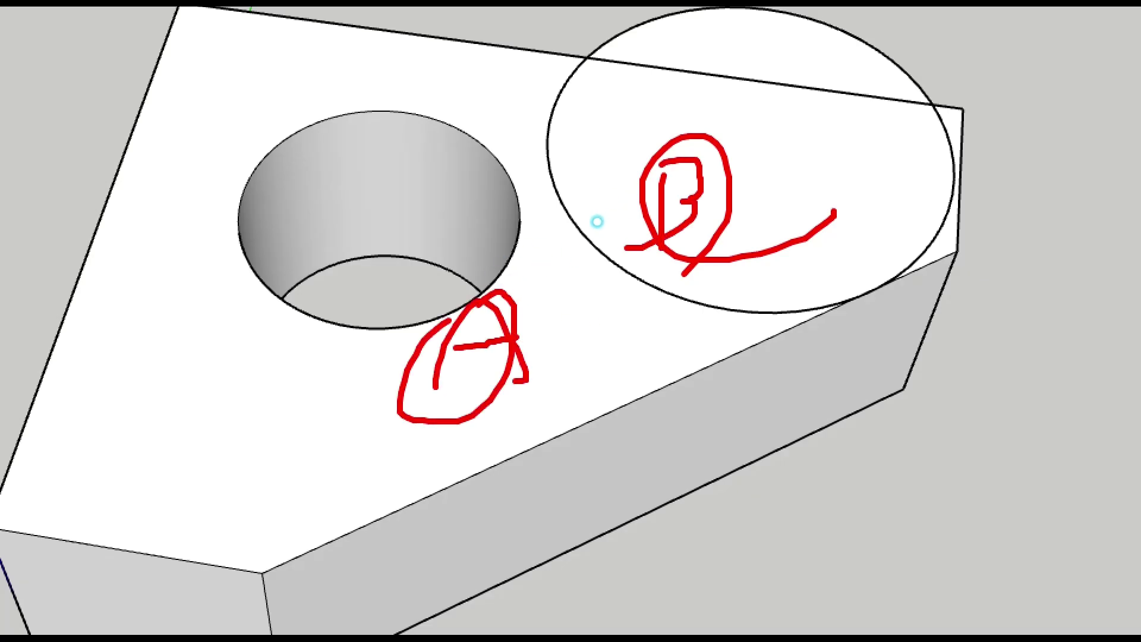
key("Escape")
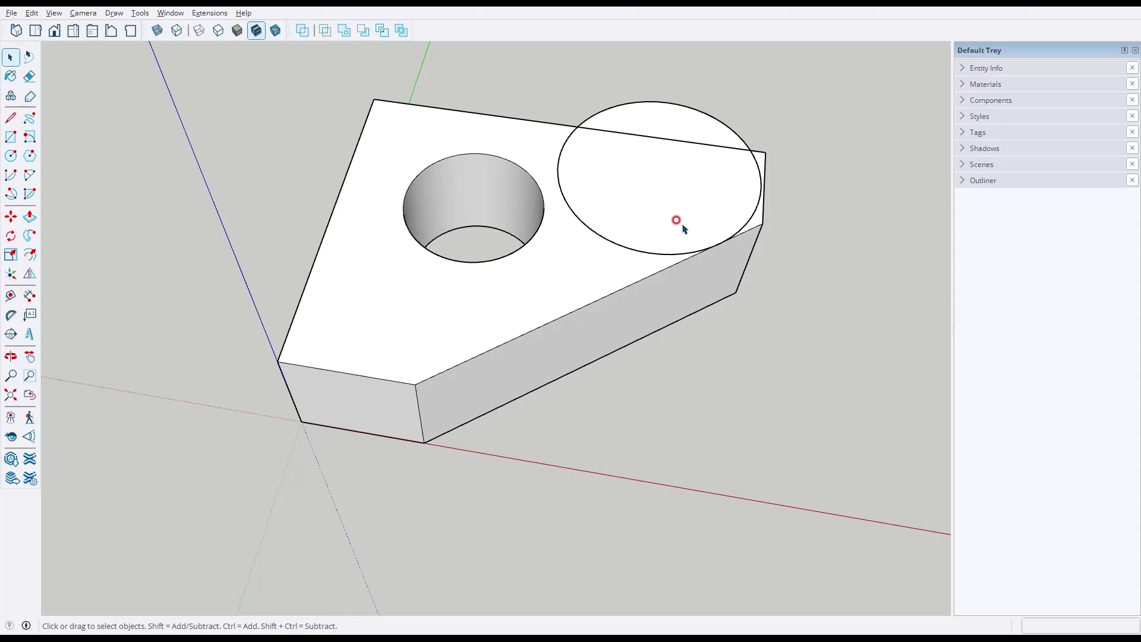
key("ctrl+1")
left_click_drag(498, 43, 610, 7)
key("Escape")
key("ctrl+1")
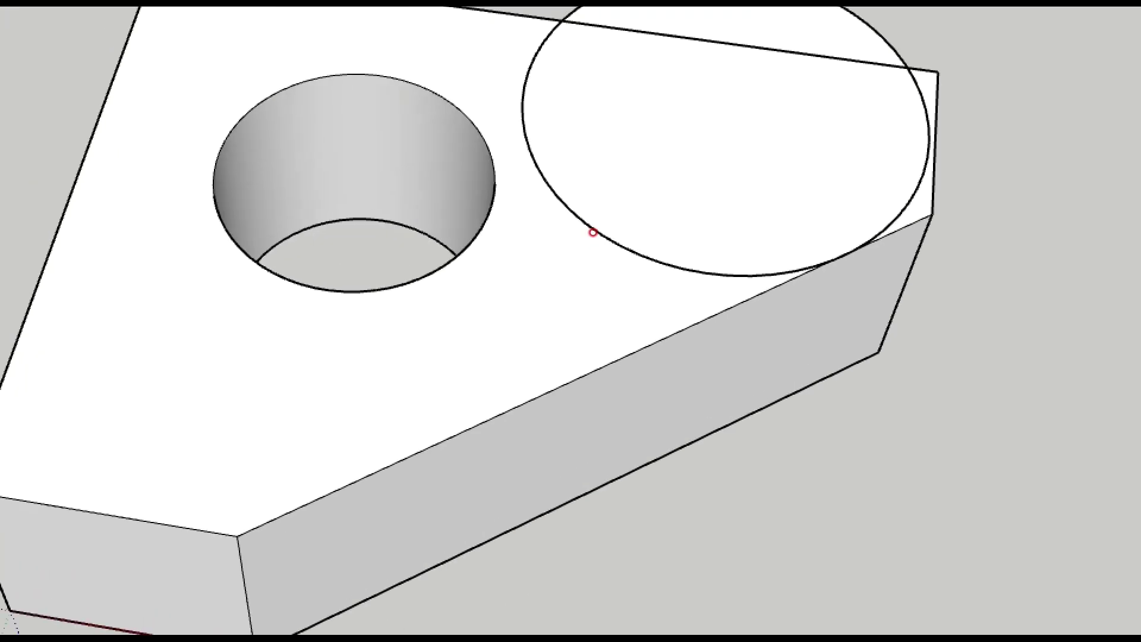
left_click_drag(610, 224, 625, 242)
key("Escape")
Delete the loose circle and explode the block's group.
left_click(631, 233)
key("Delete")
triple_click(632, 234)
right_click(631, 233)
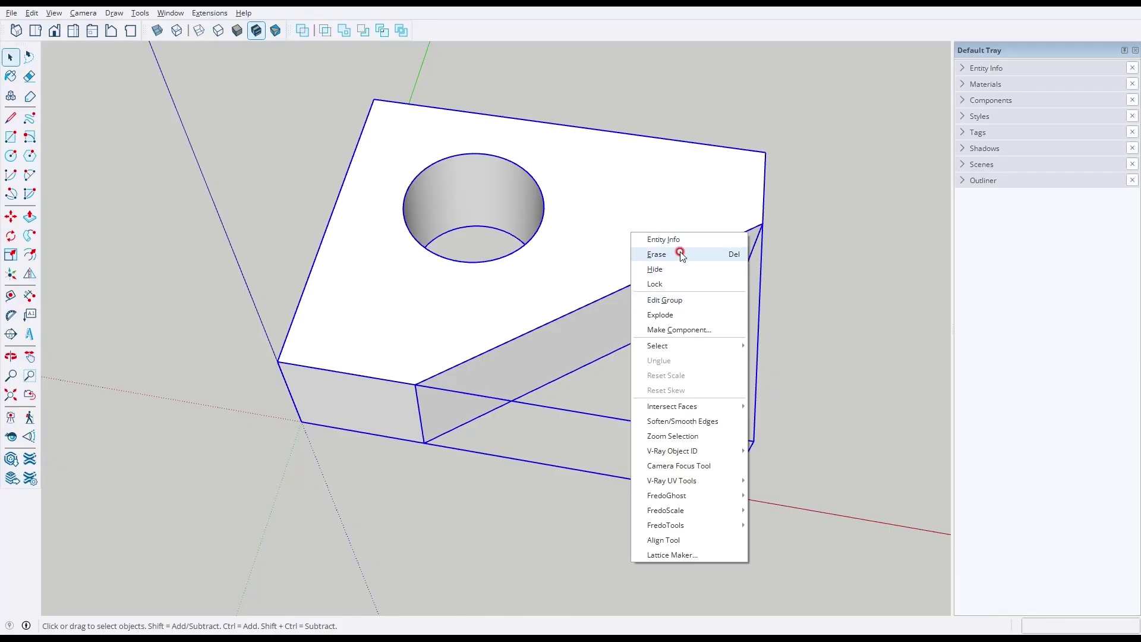
left_click(659, 314)
Draw a circle with a radius of about 534 mm on the ungrouped block's top face, overlapping its outer edges.
key("c")
left_click(665, 194)
left_click(731, 243)
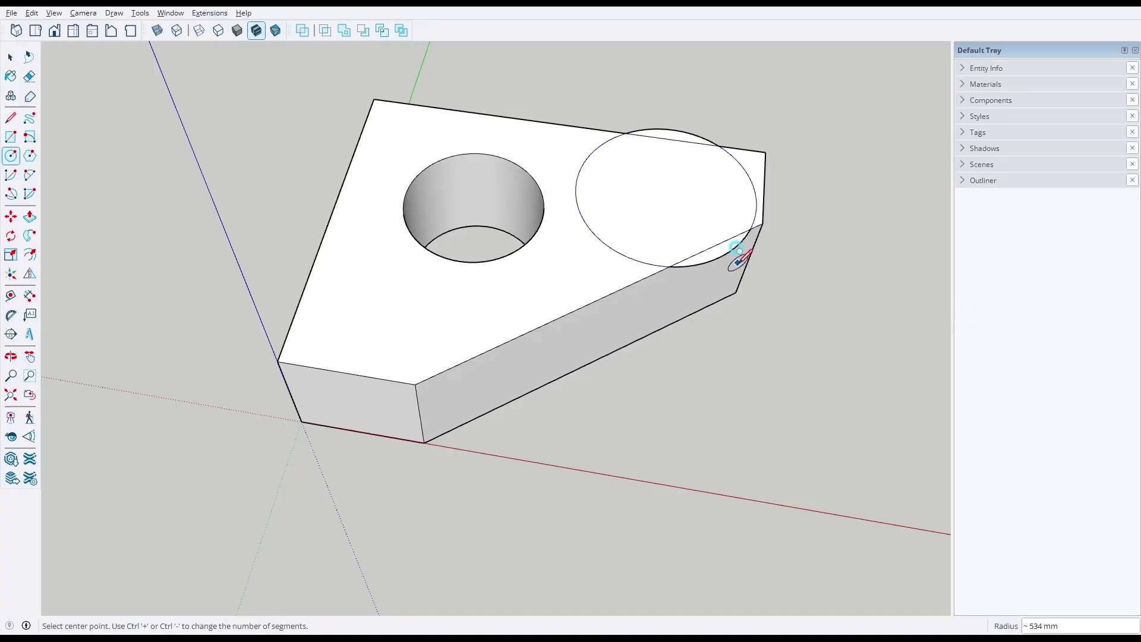
key("space")
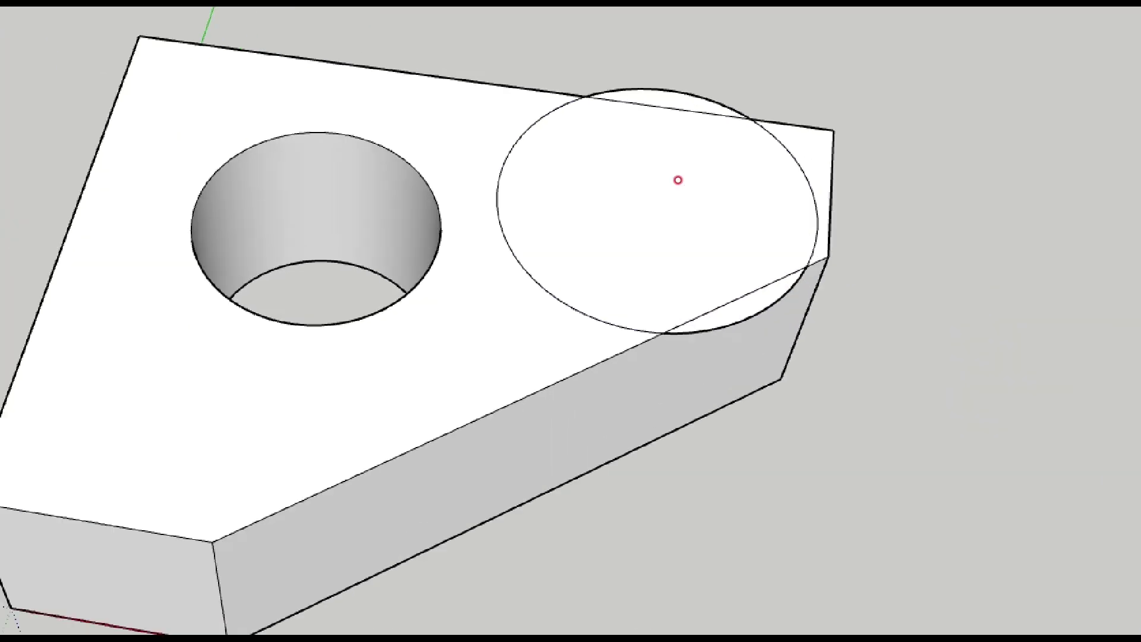
Select the face inside the overlapping circle and try moving it.
left_click(691, 189)
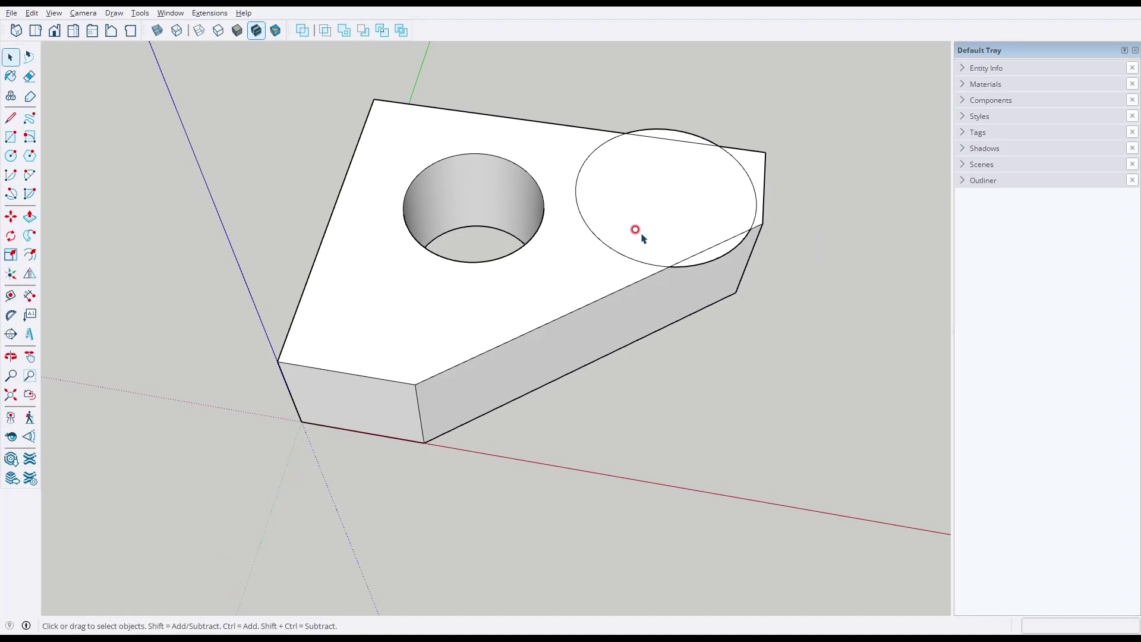
left_click(596, 276)
key("m")
left_click(640, 230)
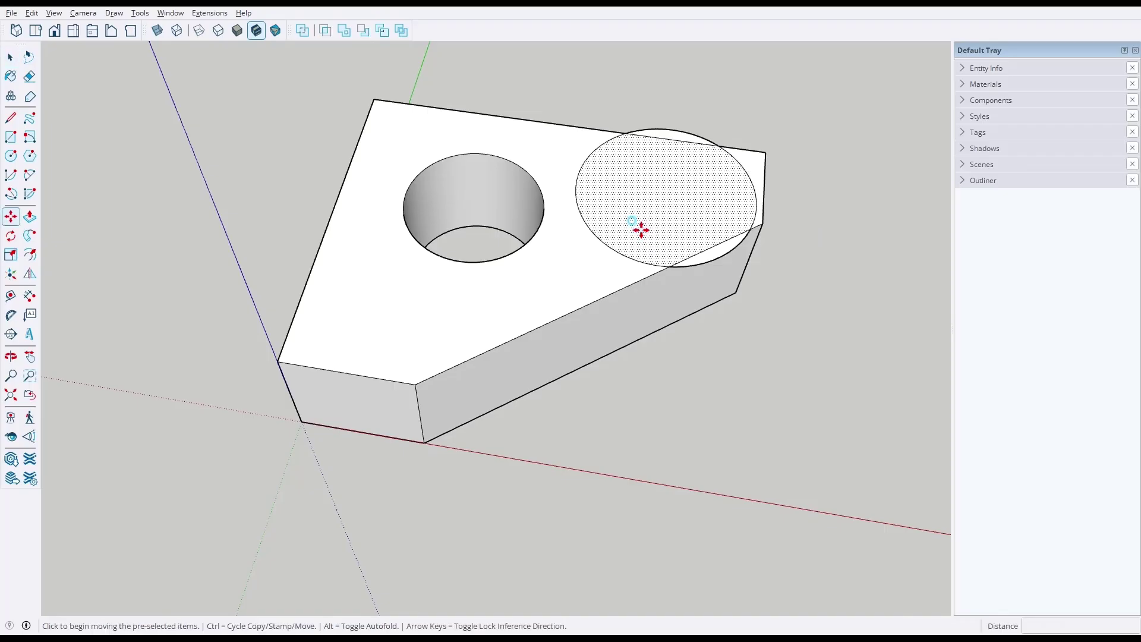
key("Escape")
key("space")
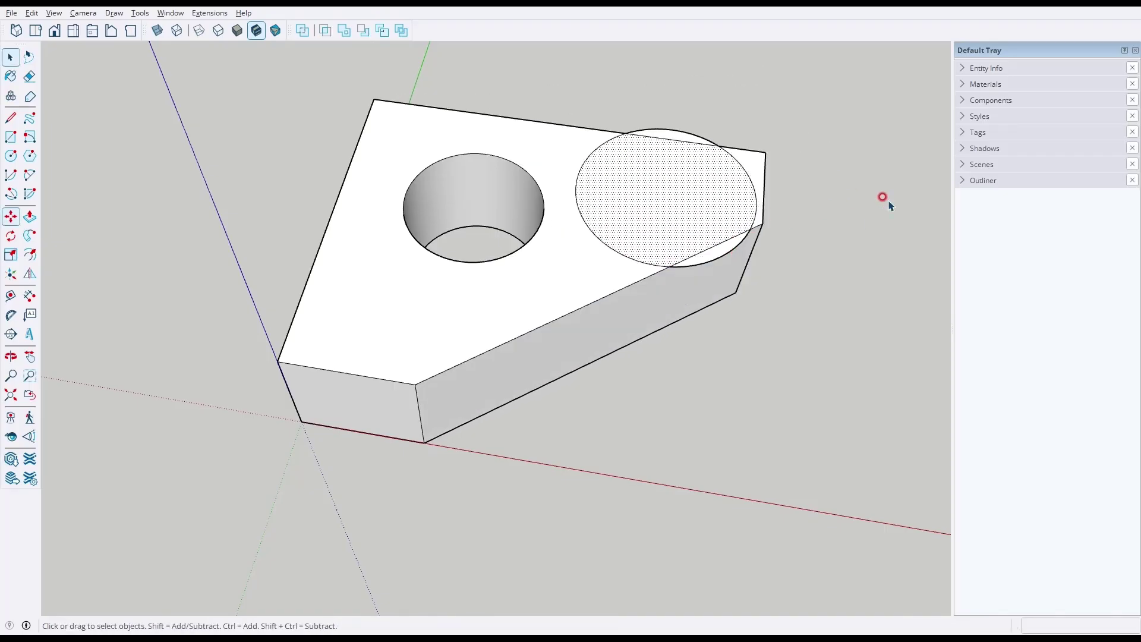
Remove the overlapping circle from the block's top face.
left_click(782, 204)
left_click(655, 218)
key("Delete")
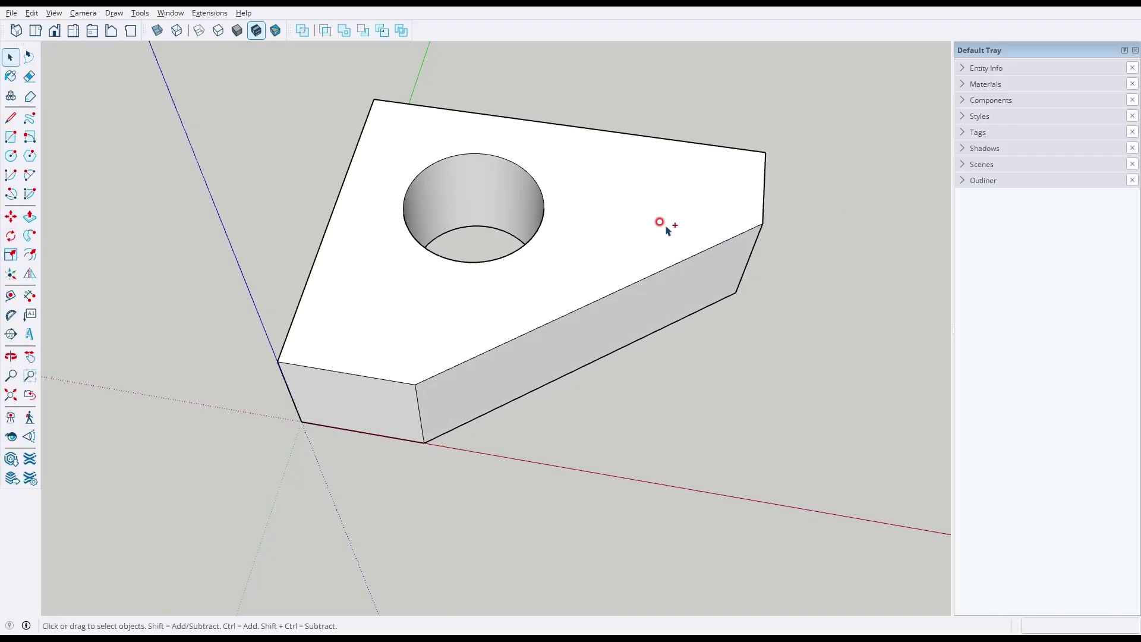
Select the whole connected block with its round hole and group it again.
triple_click(666, 229)
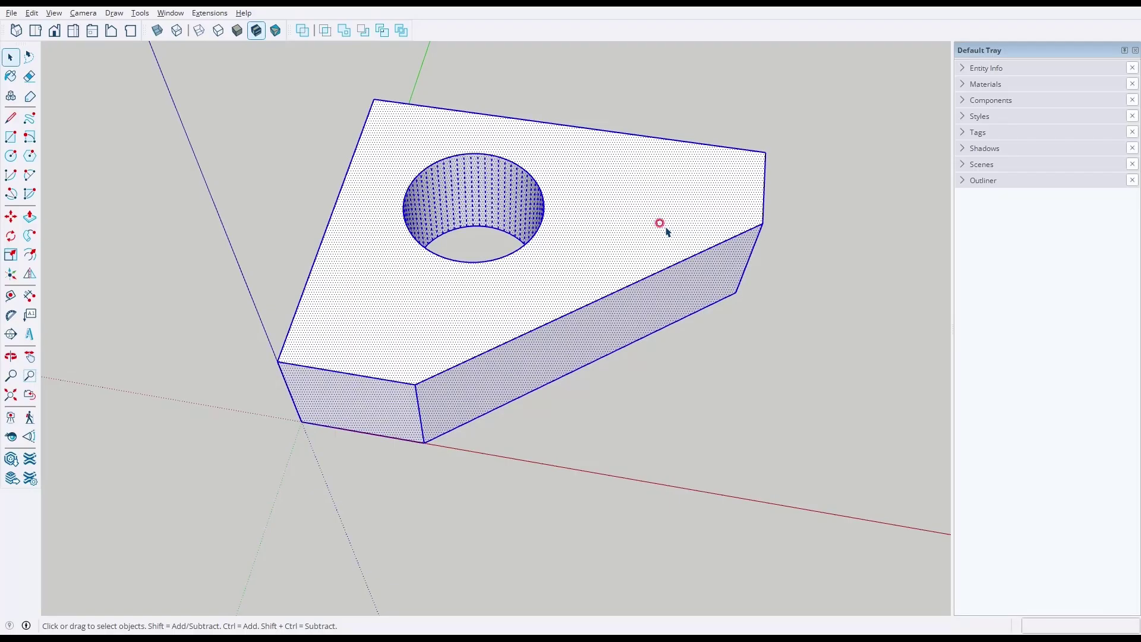
triple_click(666, 228)
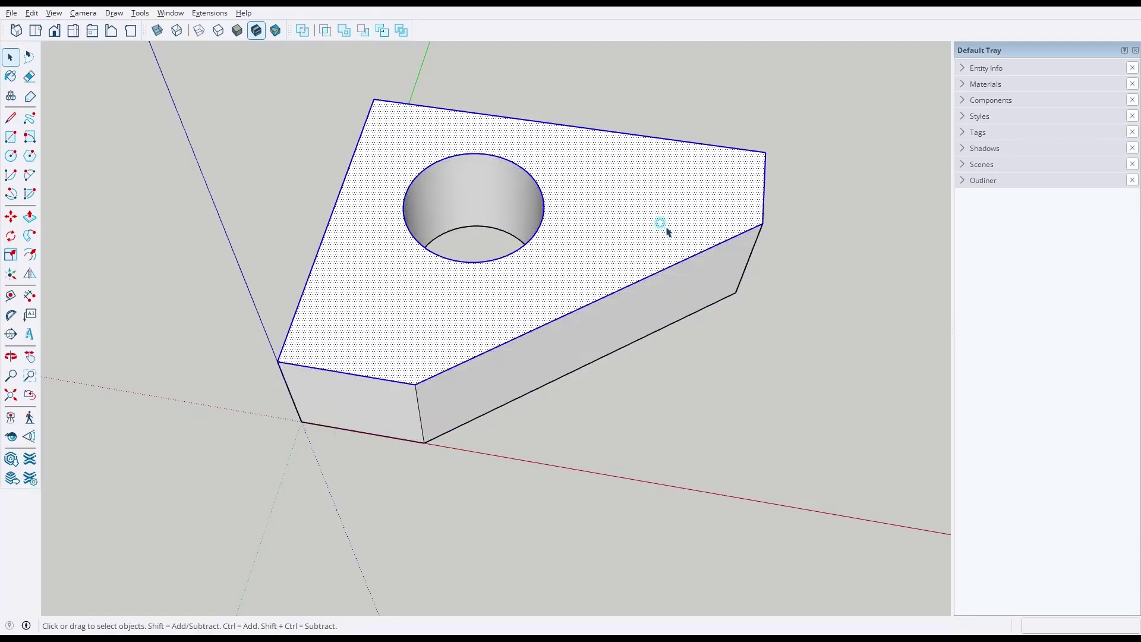
right_click(666, 229)
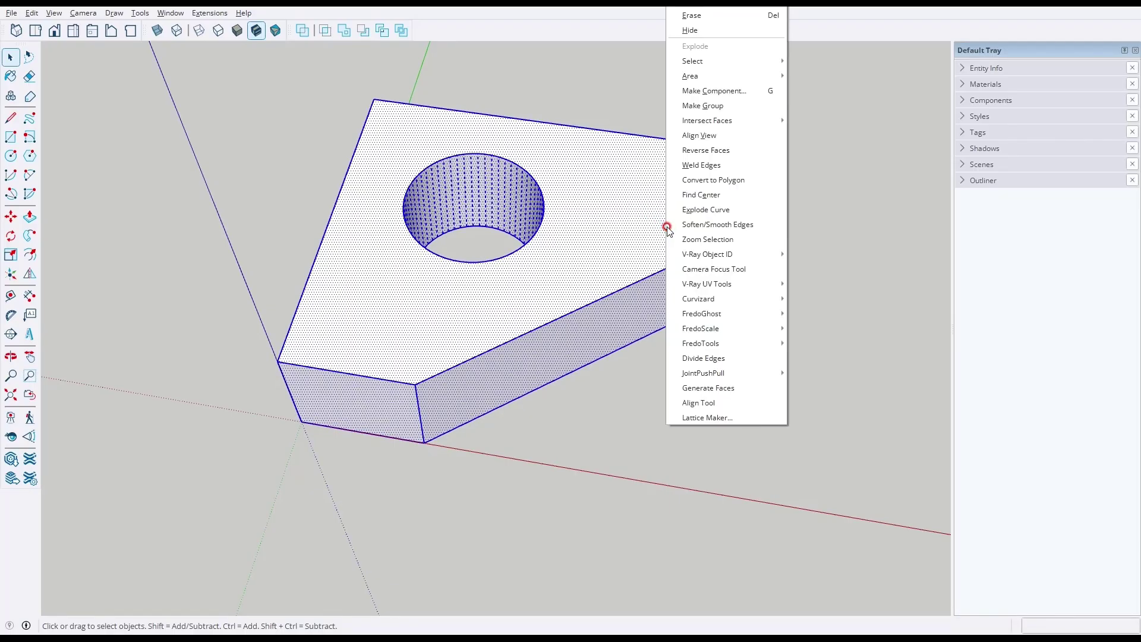
left_click(721, 107)
left_click(780, 154)
middle_click_drag(780, 153, 687, 194)
Open the block's group for editing and try moving its top face up by about 438 mm.
left_click(661, 209)
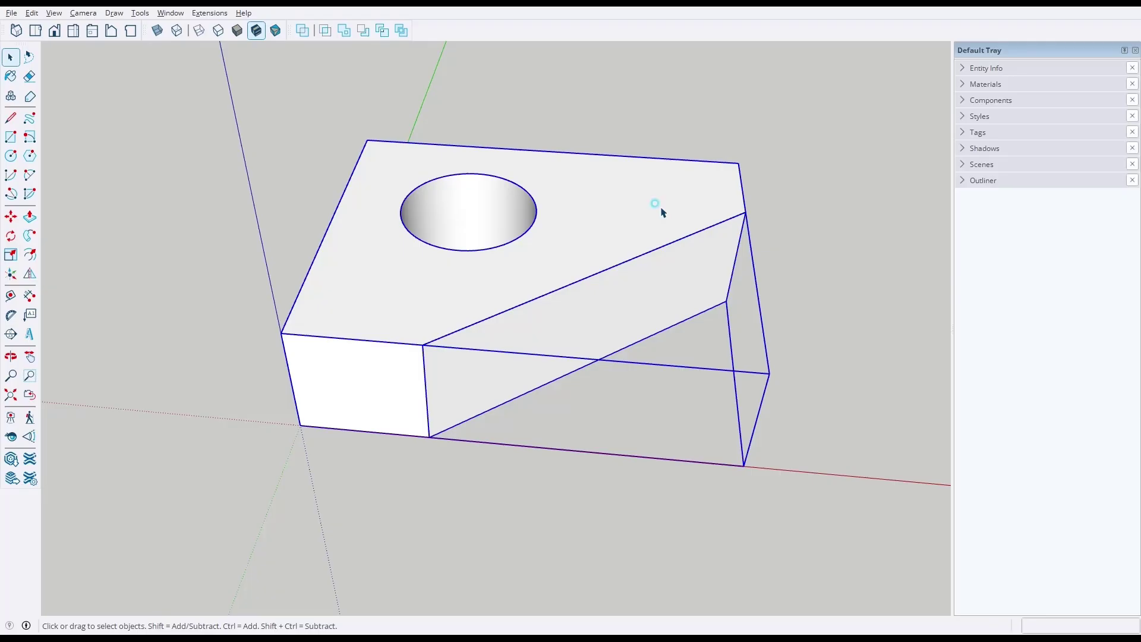
middle_click_drag(631, 162, 473, 128)
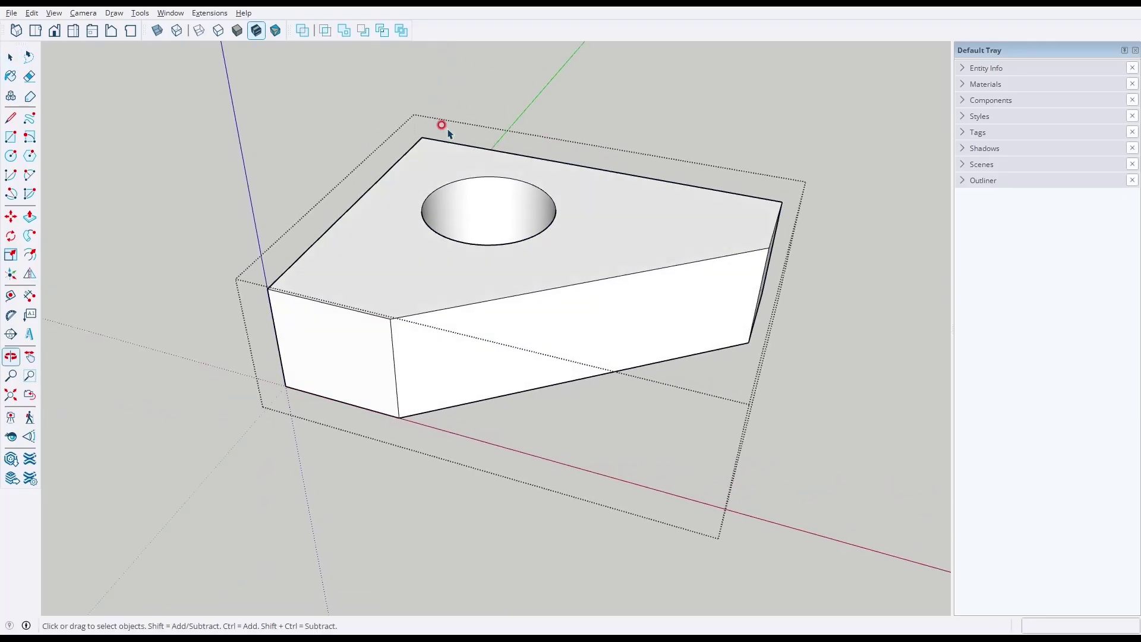
left_click(637, 232)
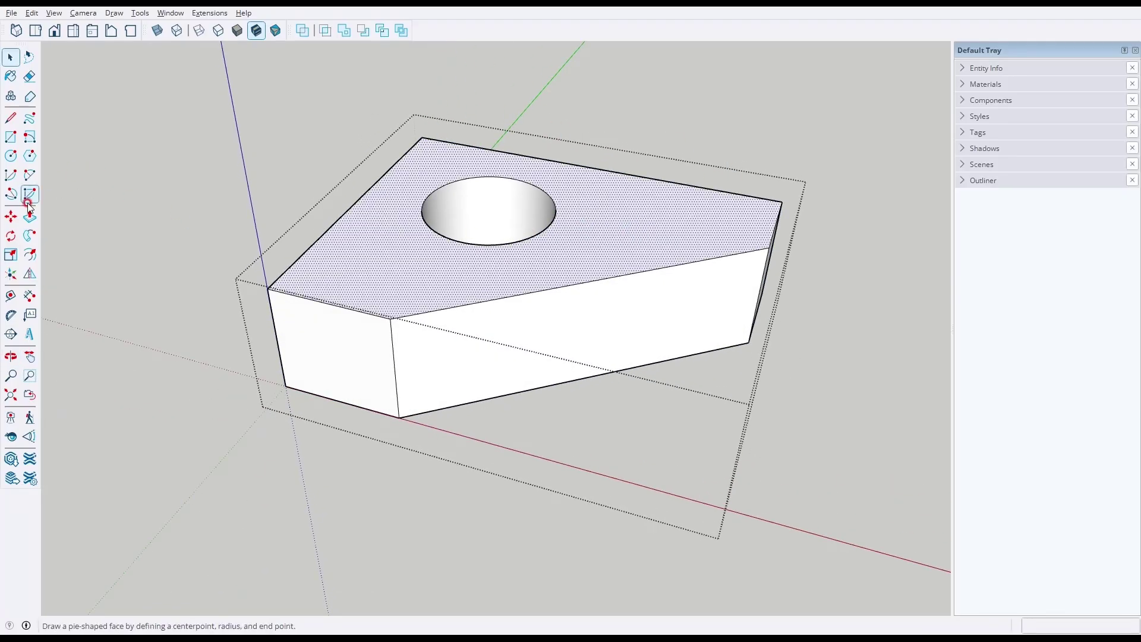
left_click(11, 216)
left_click(359, 249)
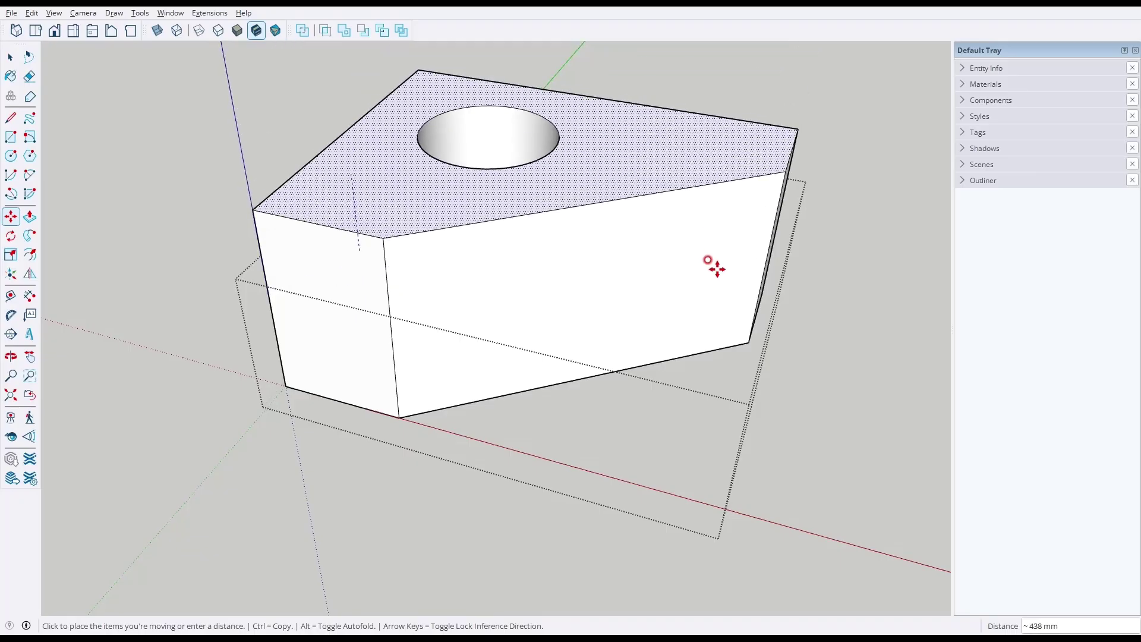
key("Escape")
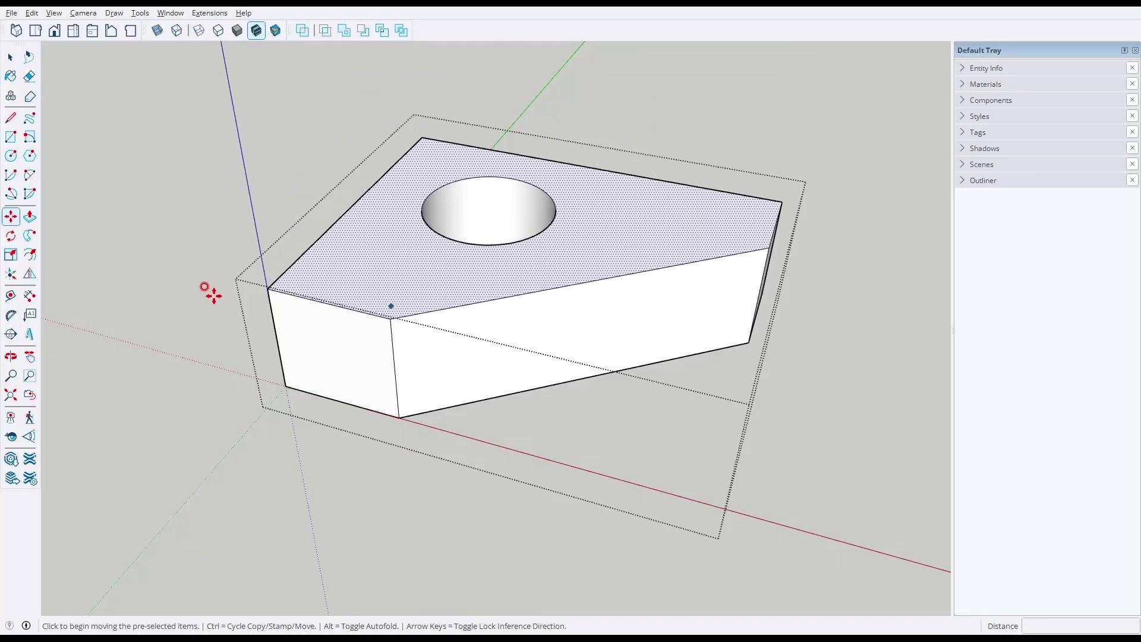
Draw a small circle on the open group's top face beside the round hole, then leave and reopen the group.
left_click(11, 156)
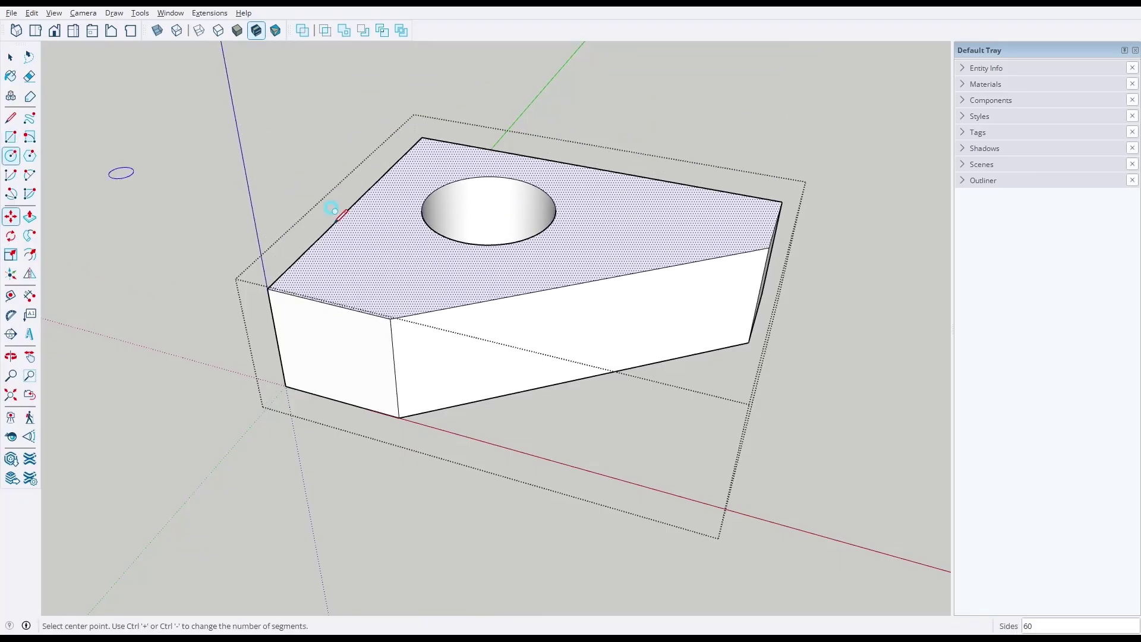
left_click(619, 235)
left_click(652, 231)
key("space")
left_click(780, 148)
middle_click_drag(657, 237, 670, 263)
double_click(689, 240)
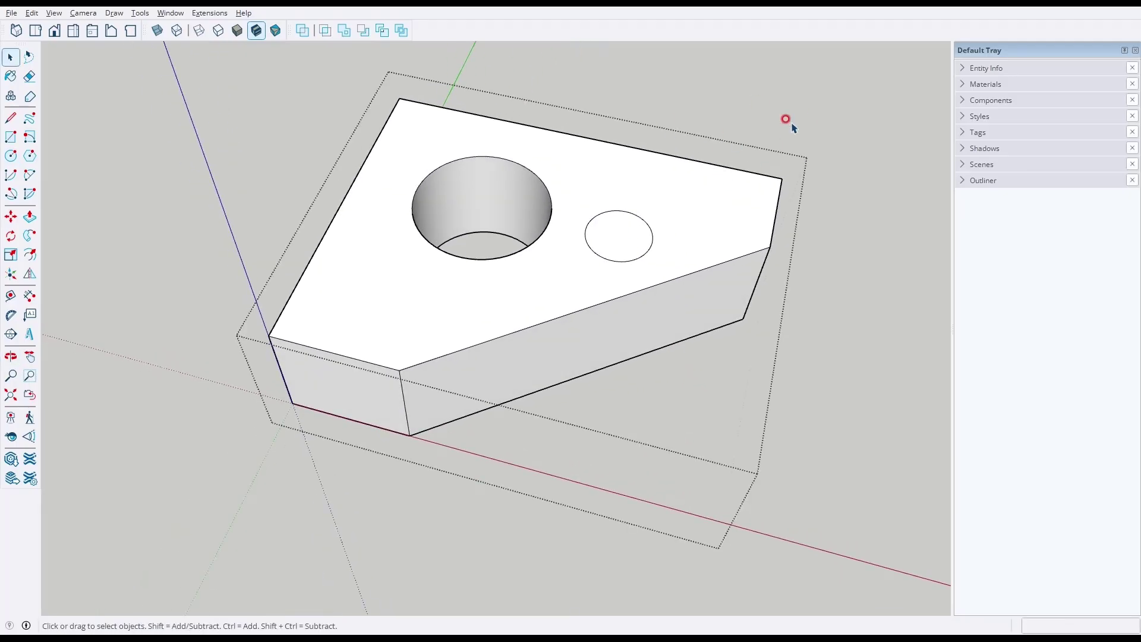
Leave the block's group editing and explode the group into loose geometry.
left_click(861, 96)
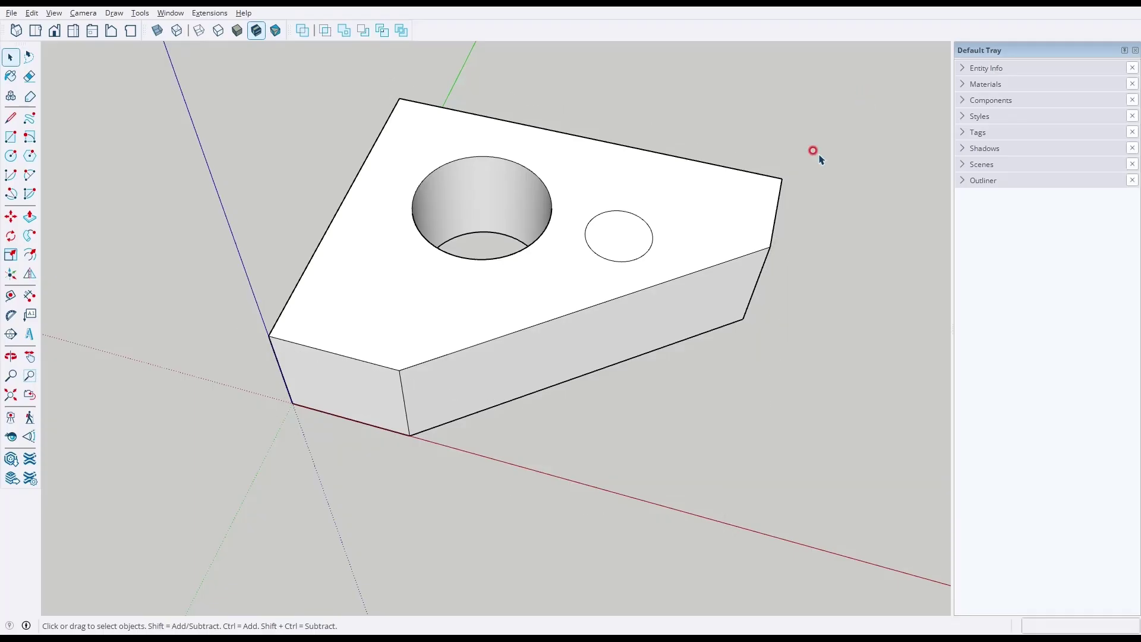
left_click(721, 204)
left_click(886, 128)
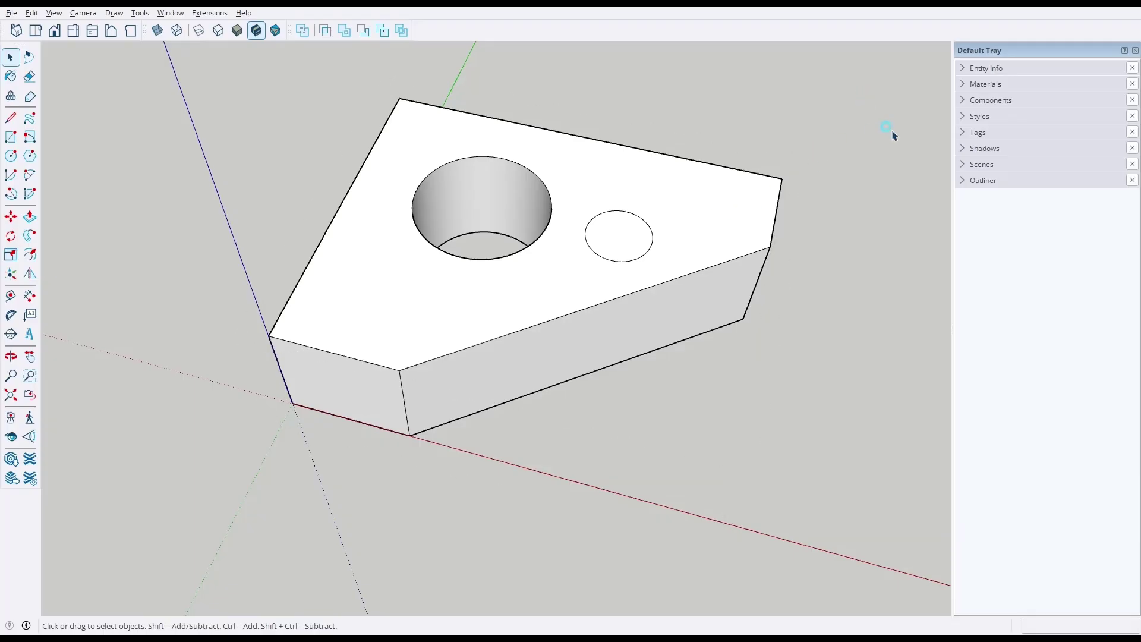
triple_click(730, 196)
right_click(734, 202)
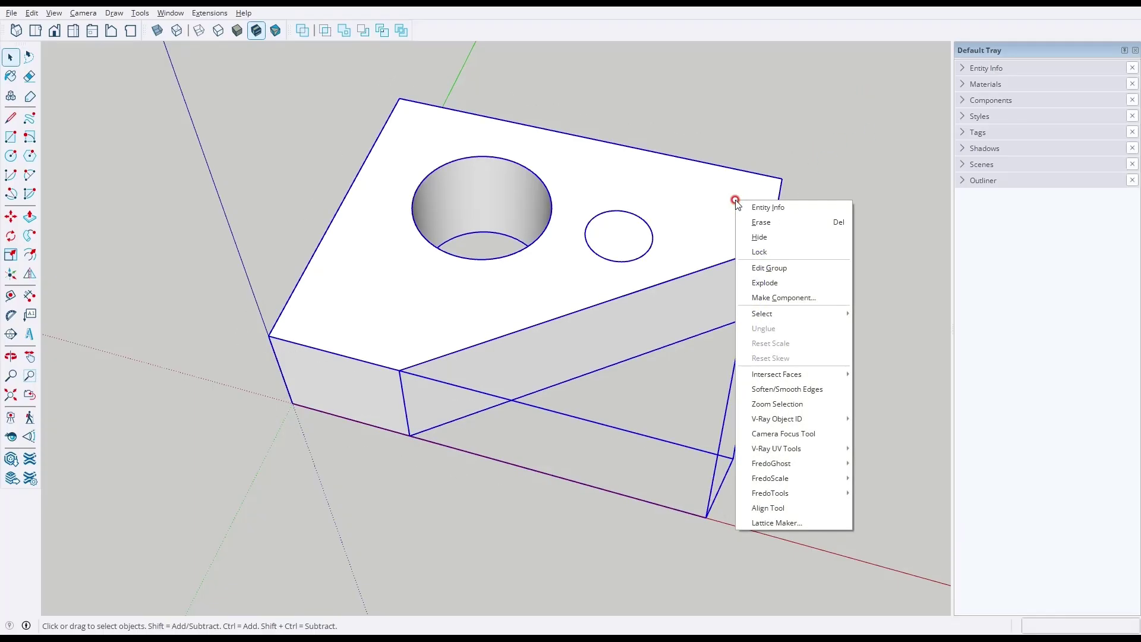
left_click(766, 283)
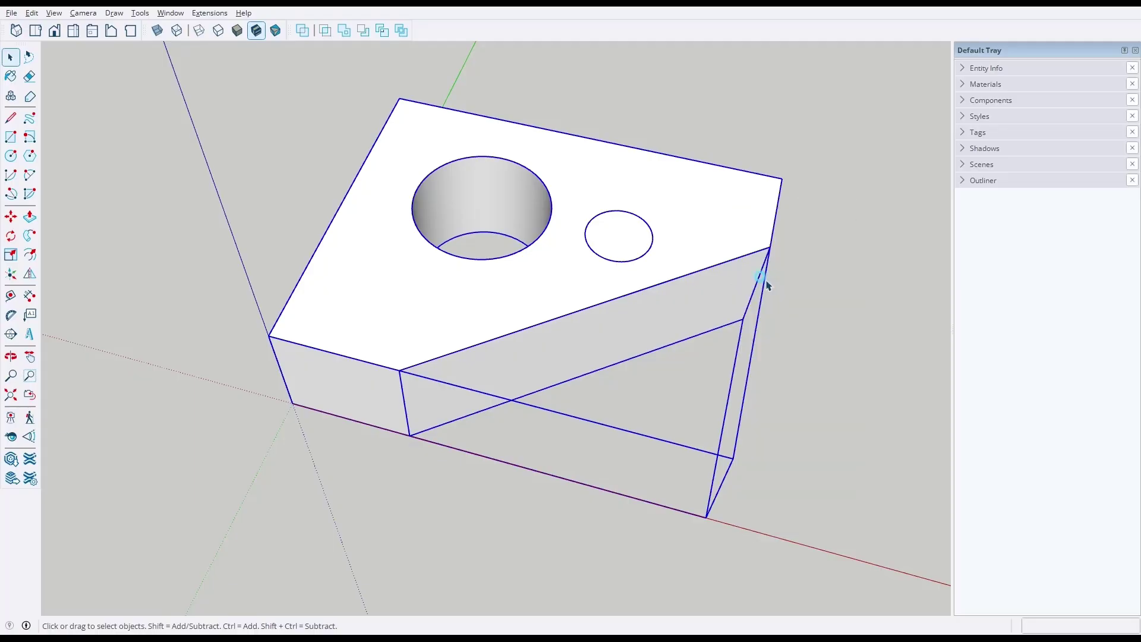
left_click(821, 283)
Select all connected geometry of the holed block, including the small circle, and make it a group again.
middle_click_drag(751, 206, 729, 218)
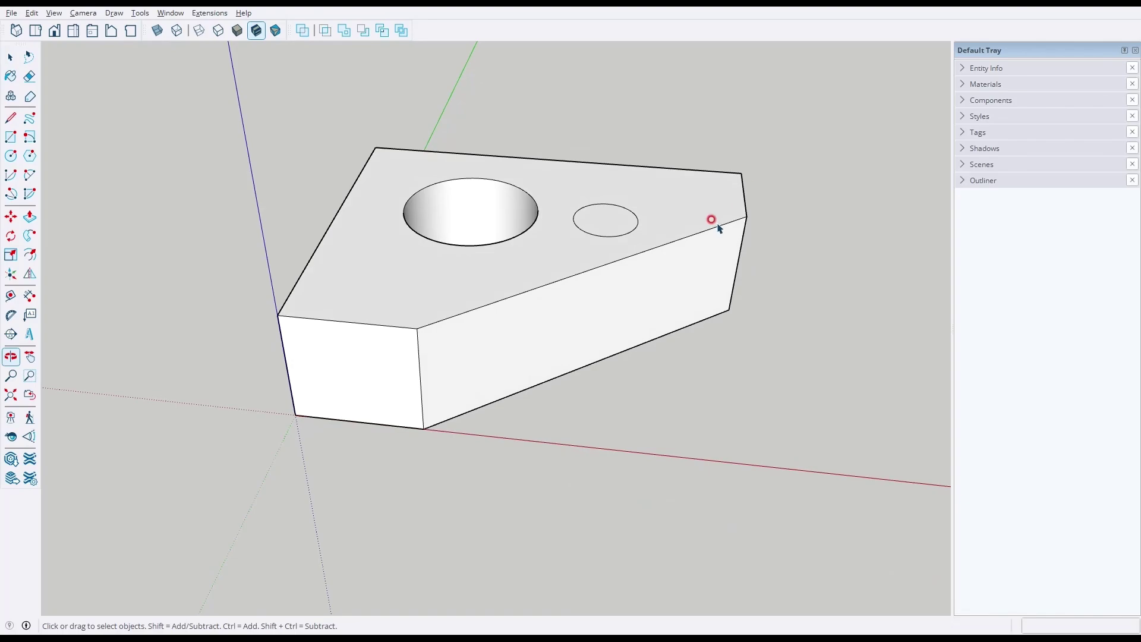
triple_click(703, 214)
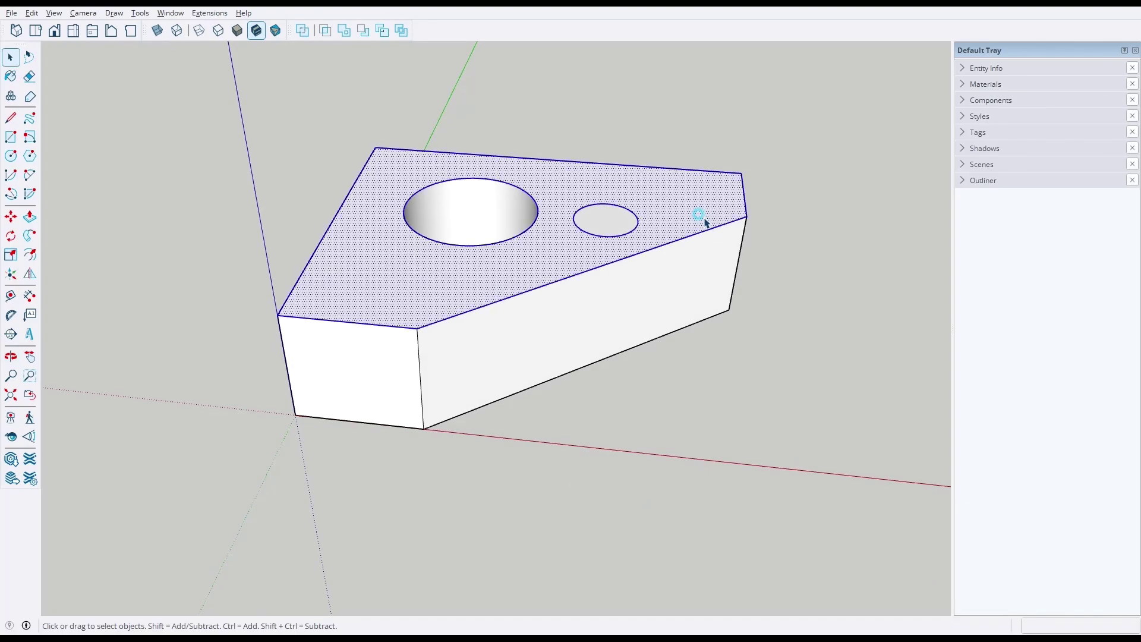
right_click(704, 214)
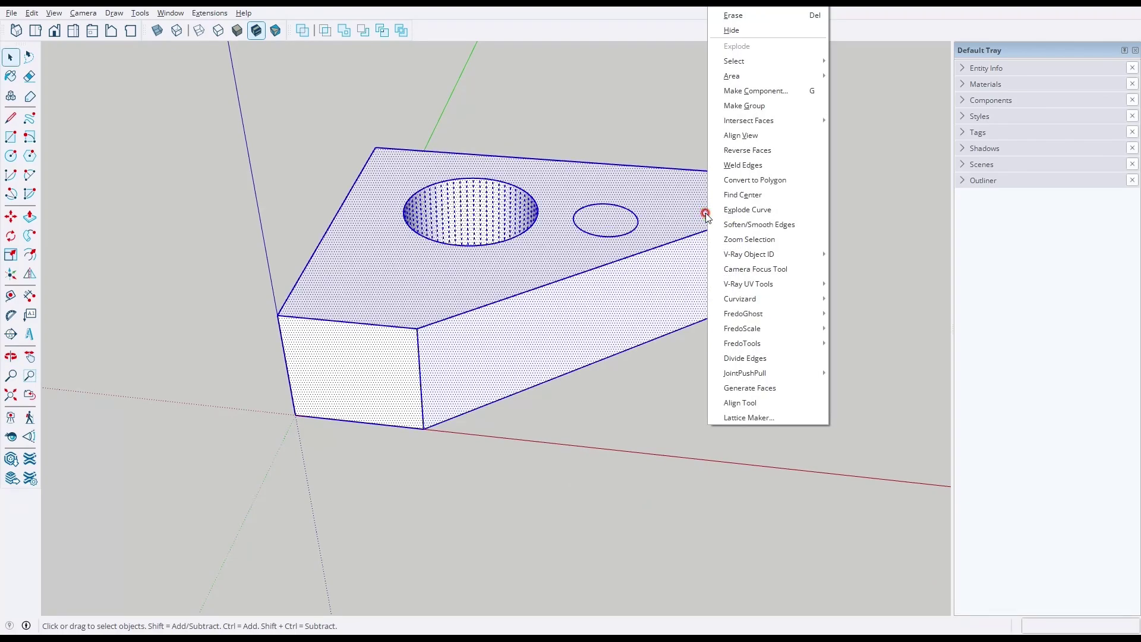
left_click(761, 106)
left_click(826, 115)
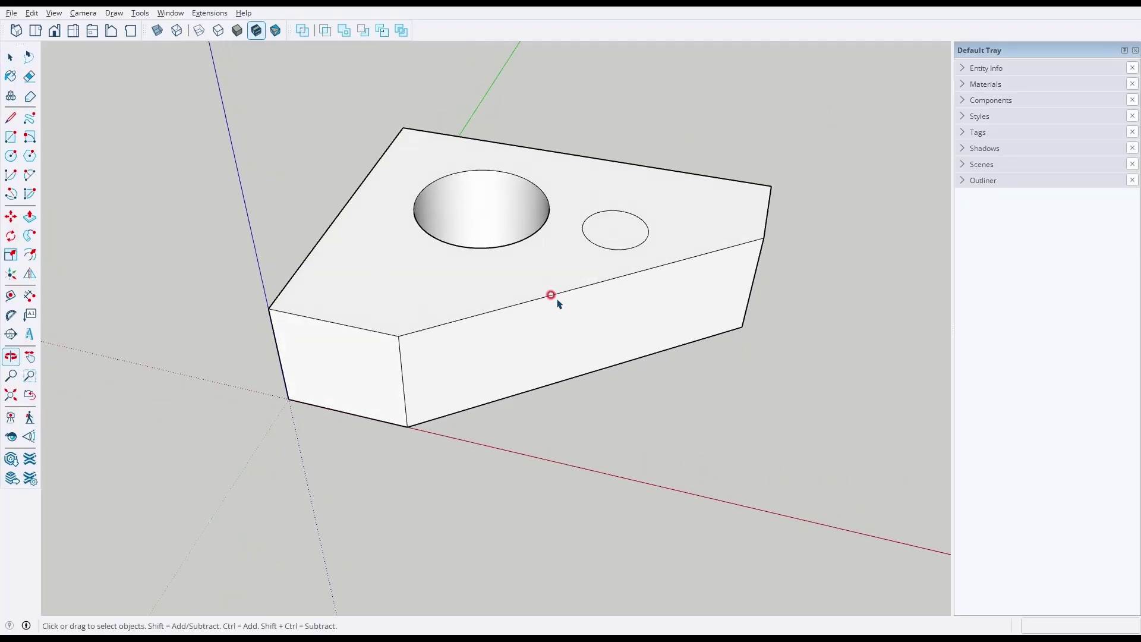
triple_click(552, 290)
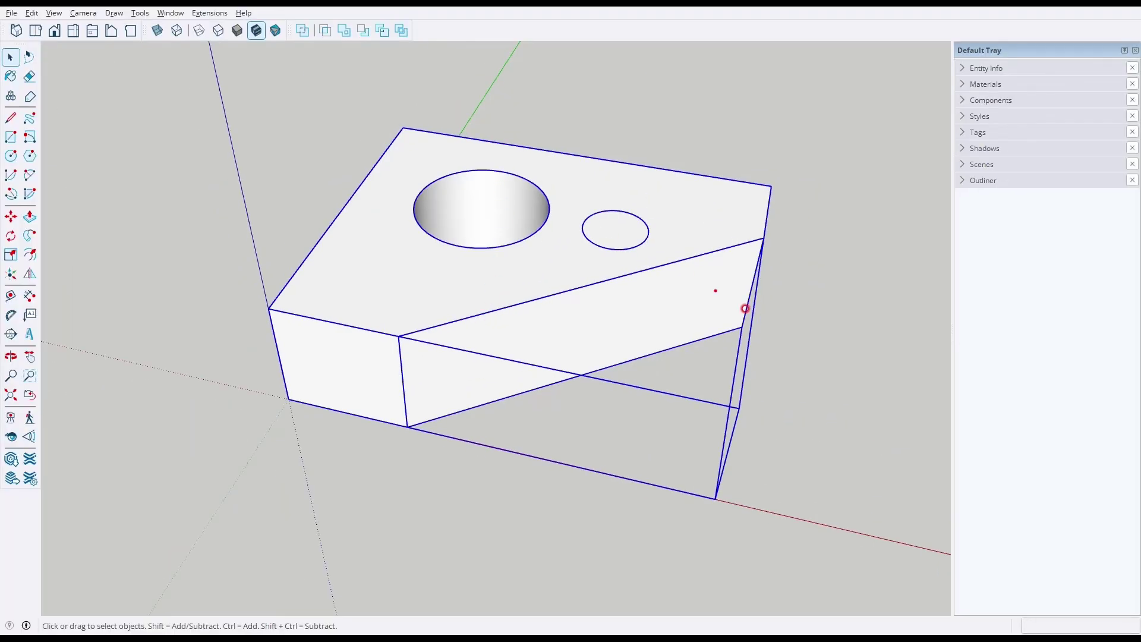
mouse_move(827, 379)
left_mouse_down()
mouse_move(140, 446)
mouse_move(739, 102)
mouse_move(622, 460)
left_mouse_up()
key("Escape")
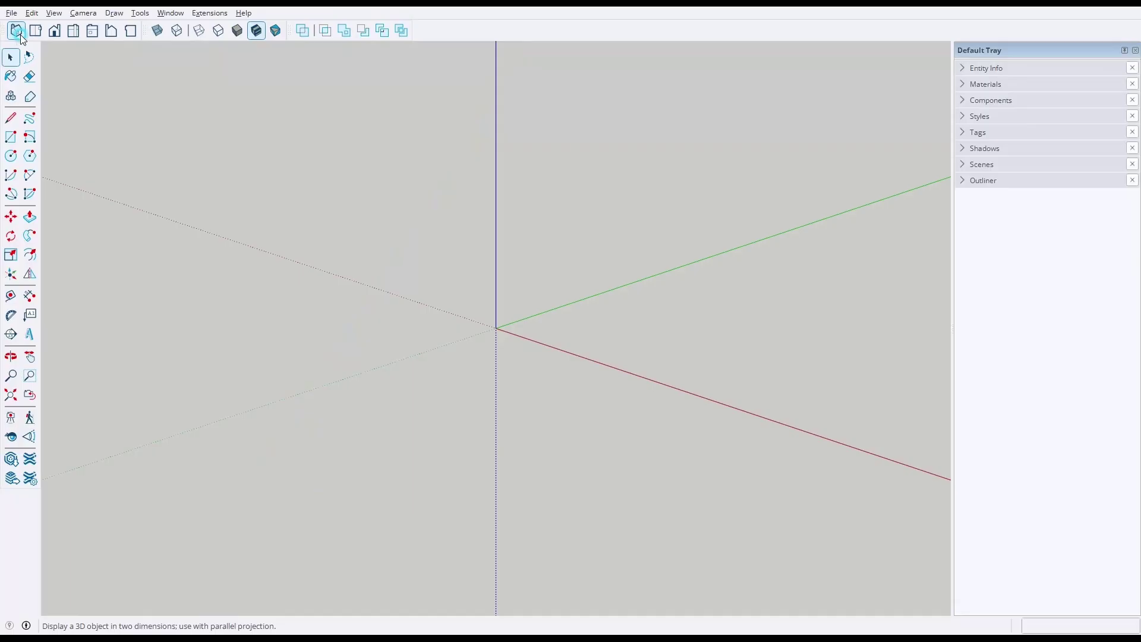
Draw a ground-plane rectangle of about 1296 by 1495 mm with its first corner at the origin.
left_click(233, 174)
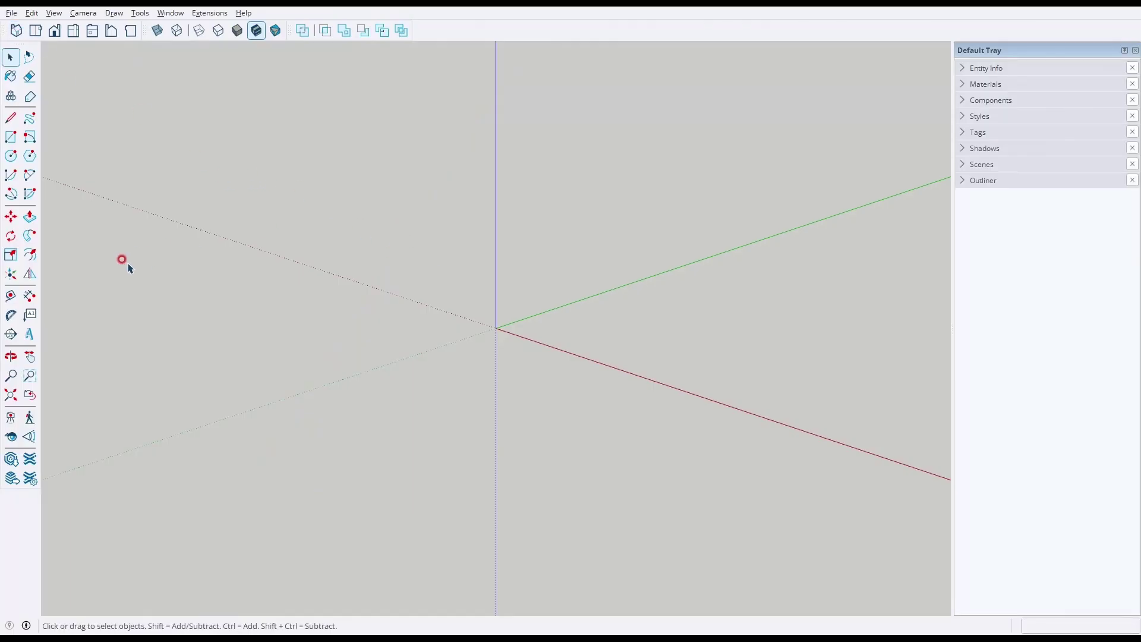
middle_click_drag(334, 271, 189, 276)
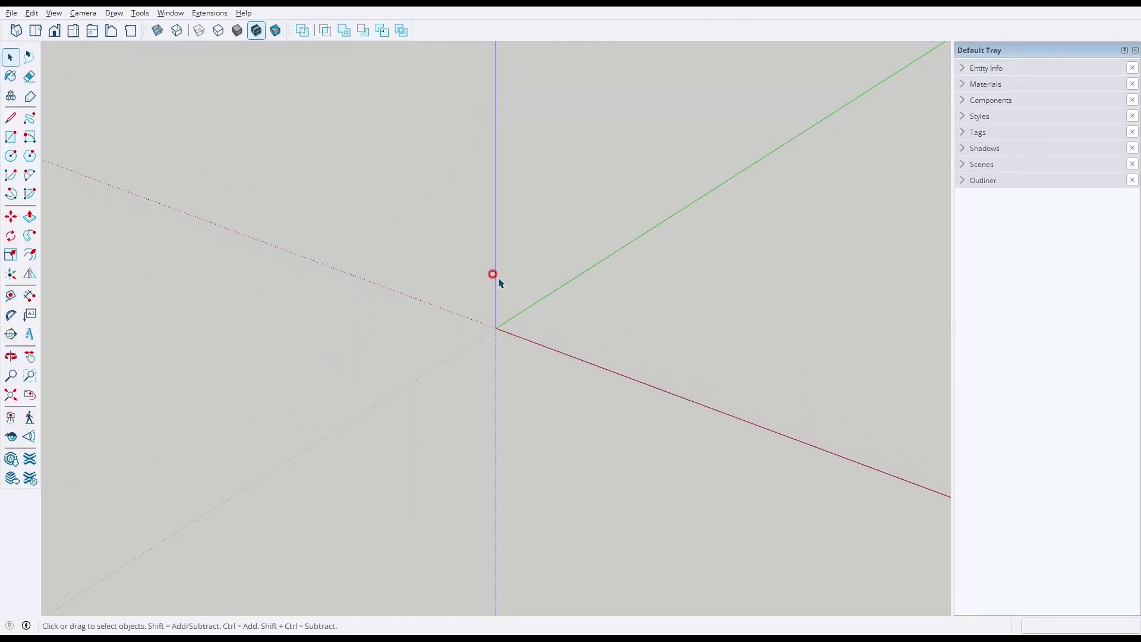
key("r")
left_click(497, 327)
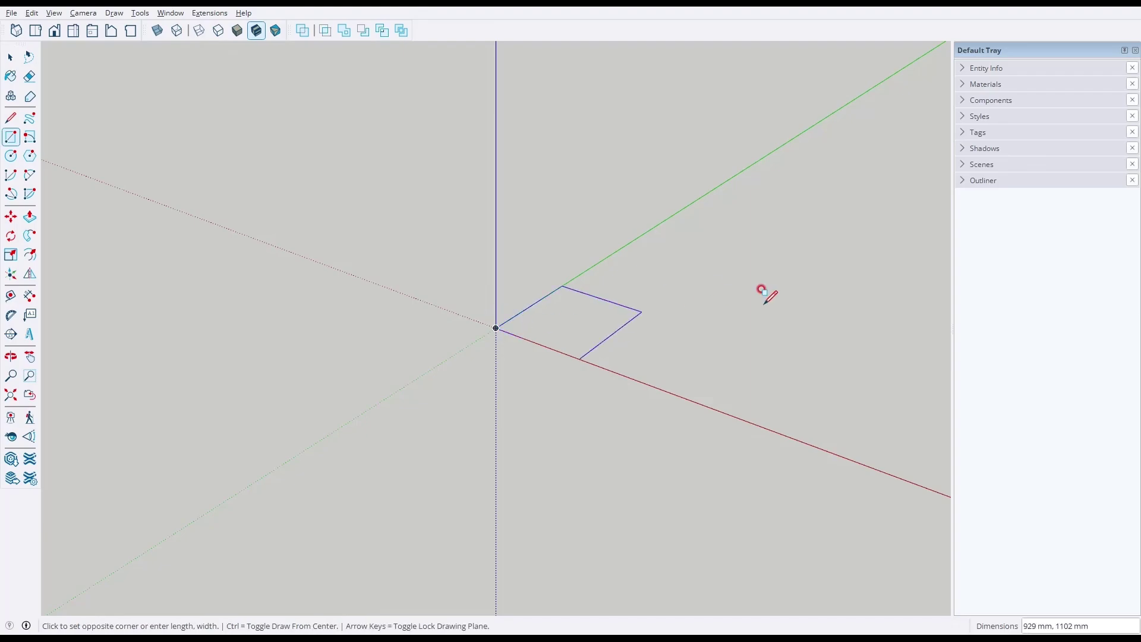
left_click(799, 295)
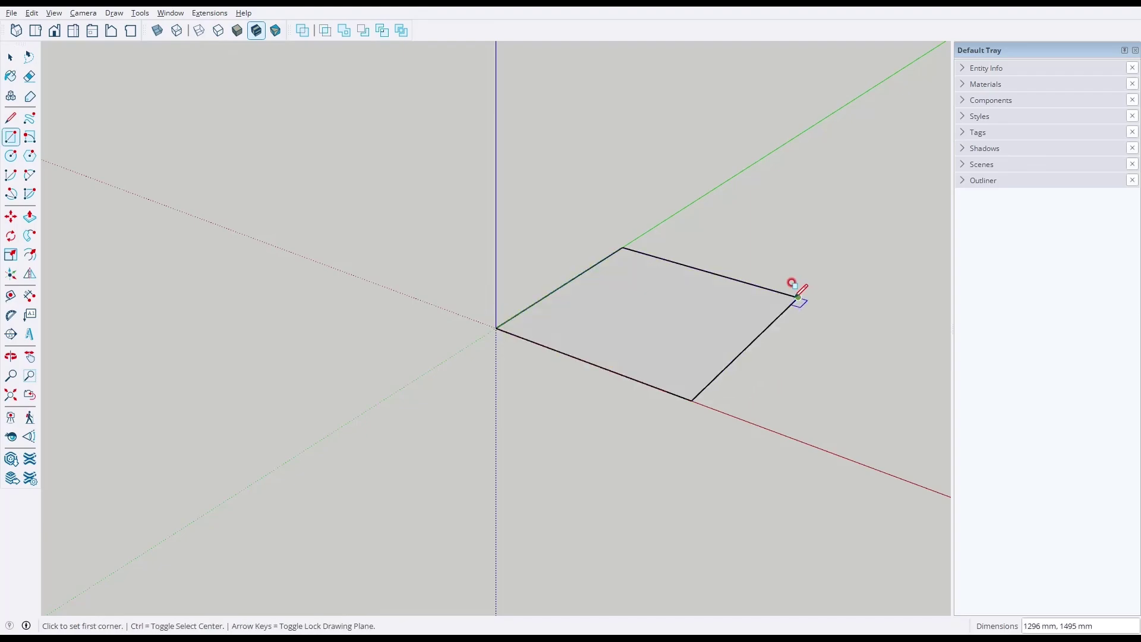
Push/Pull the rectangle upward into a roughly cube-shaped box.
key("p")
left_click(683, 352)
left_click(686, 181)
key("space")
Select all faces and edges of the new box and make them a group.
middle_click_drag(677, 183, 632, 300)
scroll(631, 301, "down", 2)
triple_click(633, 290)
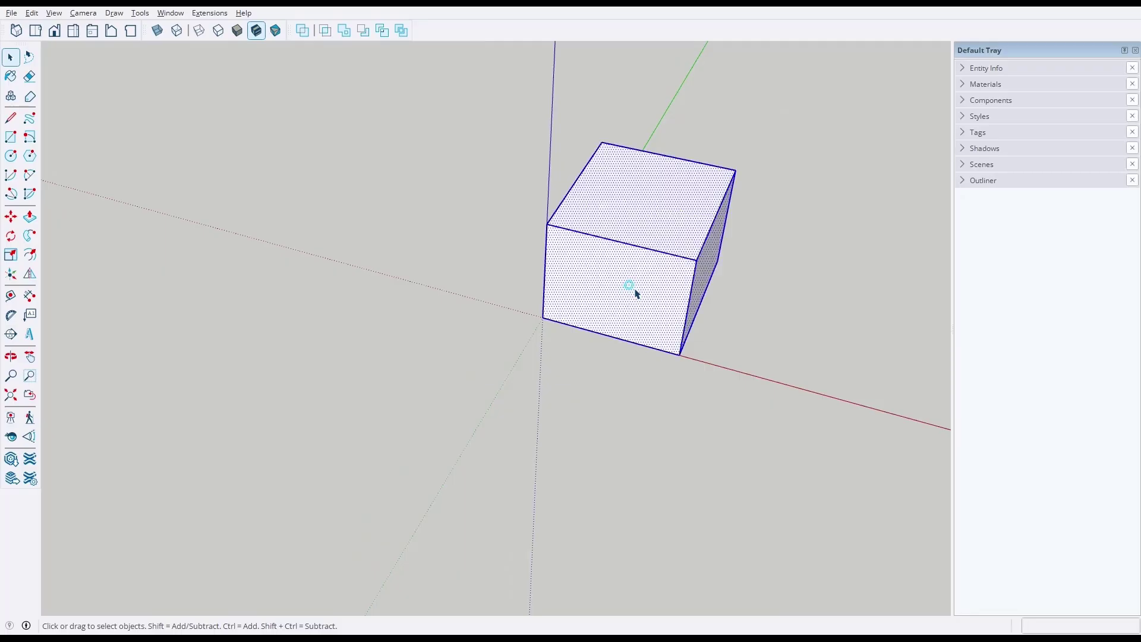
right_click(633, 290)
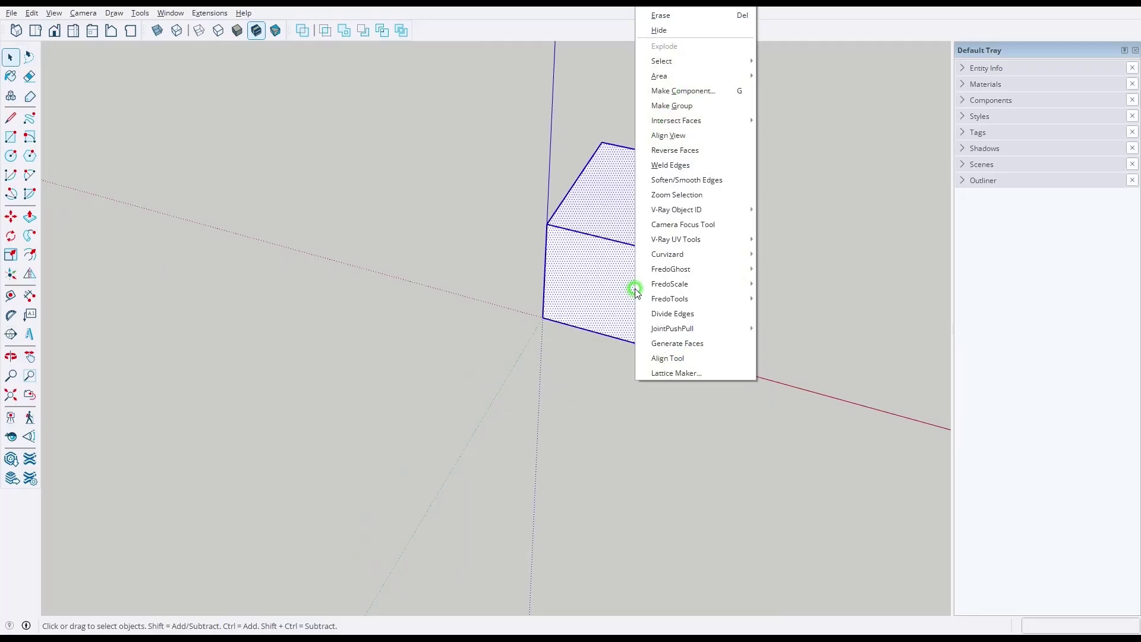
left_click(702, 107)
left_click(798, 125)
middle_click_drag(797, 126, 622, 169)
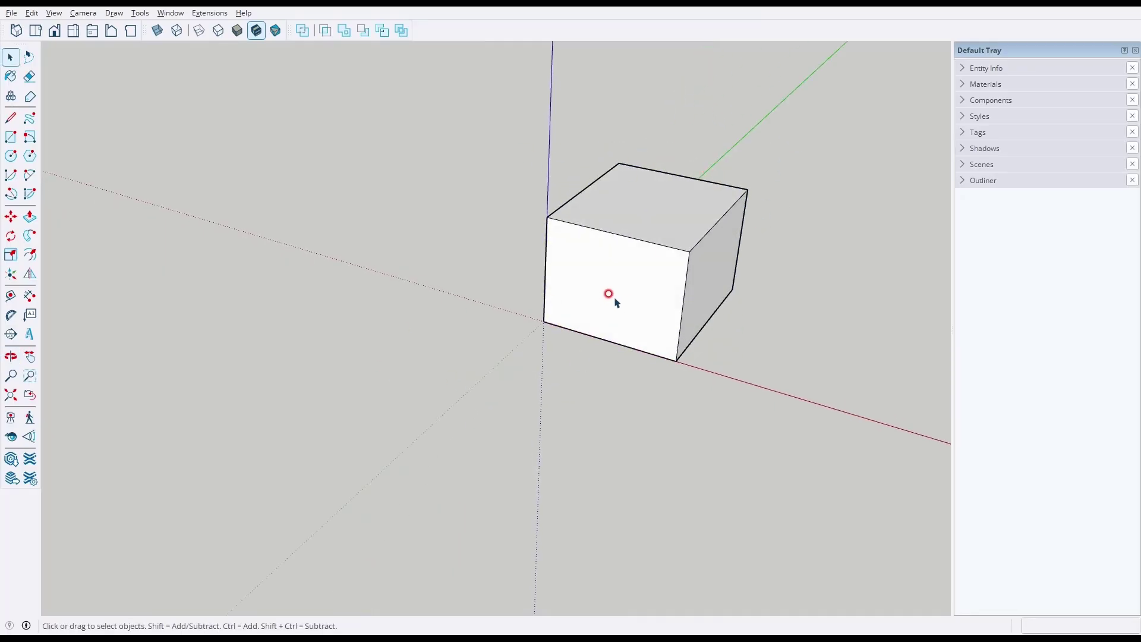
Select and deselect the grouped box, then practise window selections that partly and fully enclose it, ending with nothing selected.
left_click(609, 224)
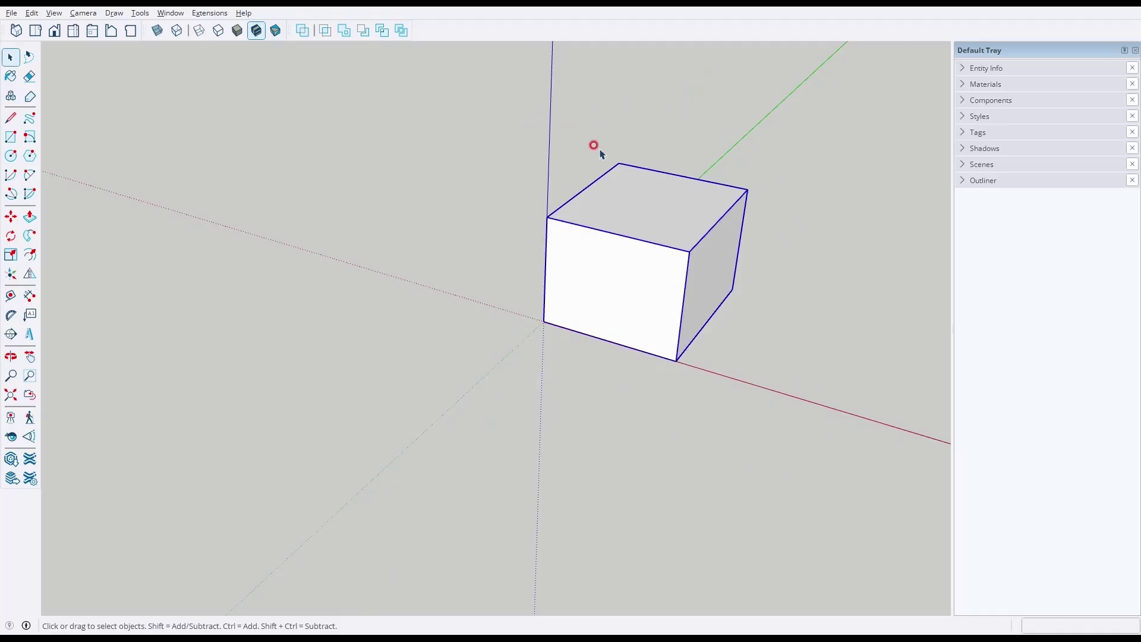
left_click(818, 291)
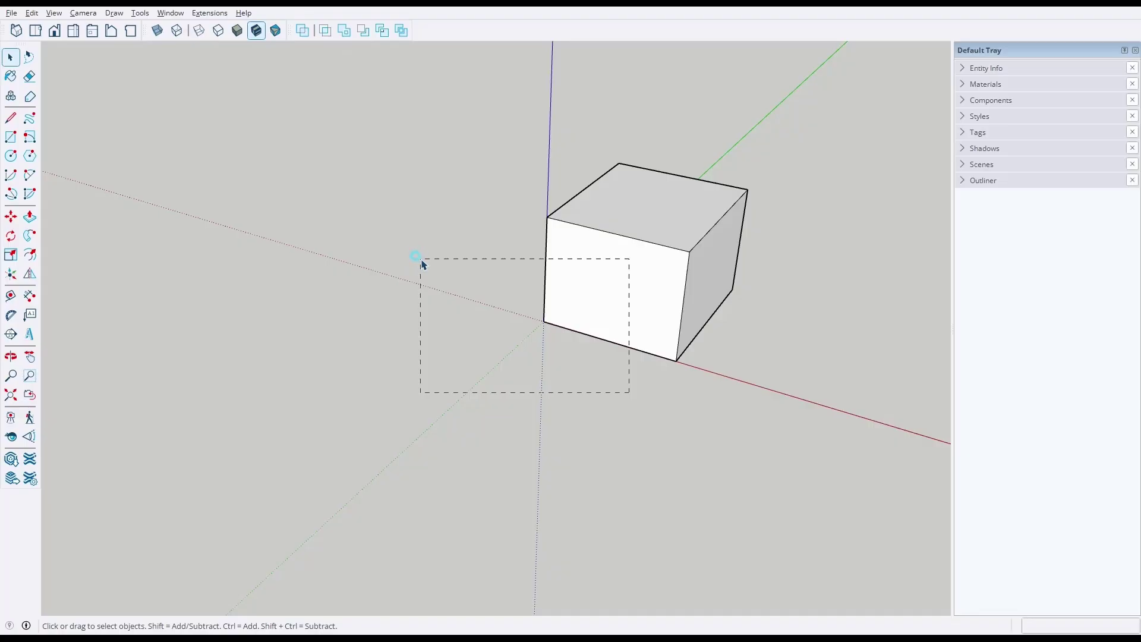
left_click_drag(421, 263, 586, 406)
left_click_drag(473, 233, 591, 395)
left_click_drag(456, 135, 587, 403)
left_click_drag(588, 414, 587, 410)
left_click_drag(471, 84, 782, 502)
left_click(750, 445)
Try moving the grouped box by a point on its front face about 3862 mm from its place, and undo the move.
left_click(11, 219)
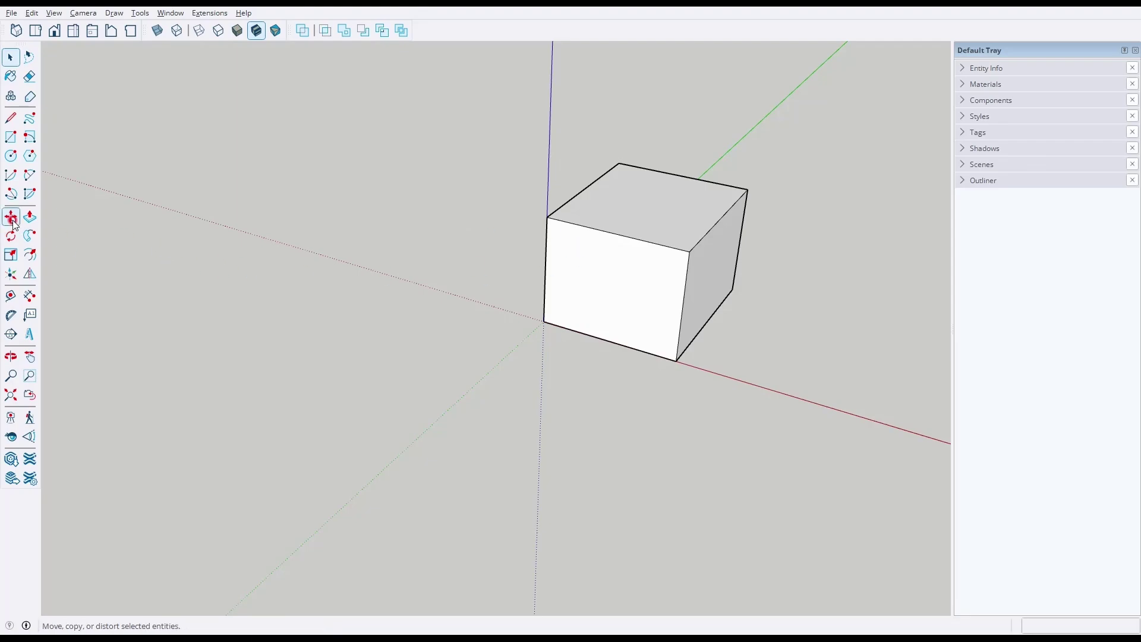
left_click(11, 218)
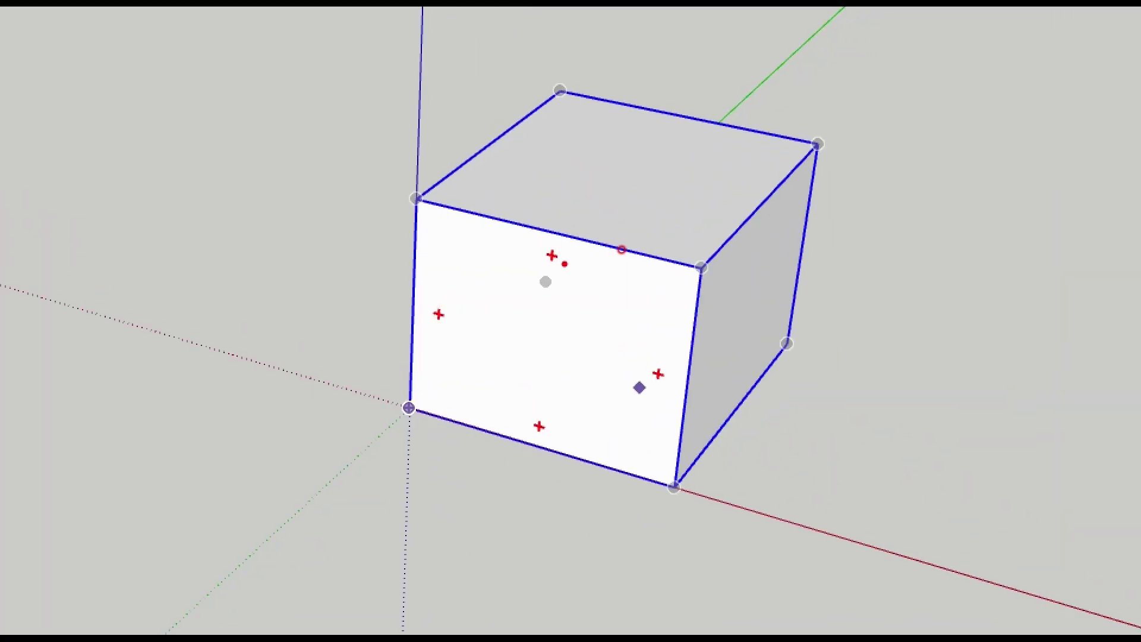
left_click_drag(567, 266, 537, 291)
mouse_move(482, 298)
left_mouse_down()
mouse_move(460, 312)
mouse_move(468, 326)
left_mouse_up()
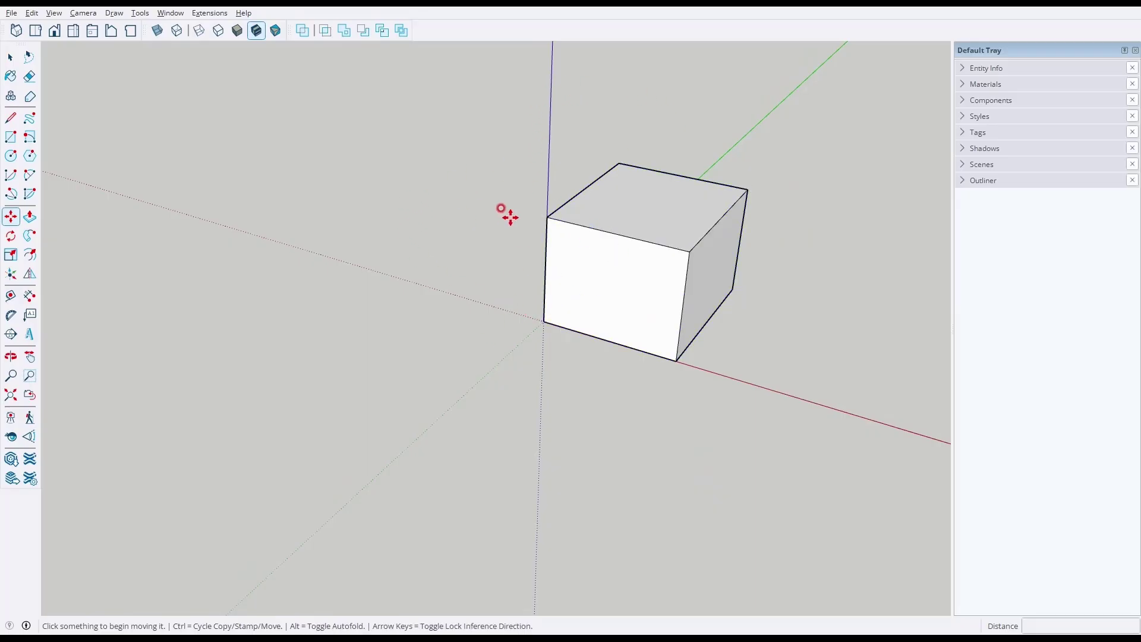
left_click(588, 288)
left_click(850, 186)
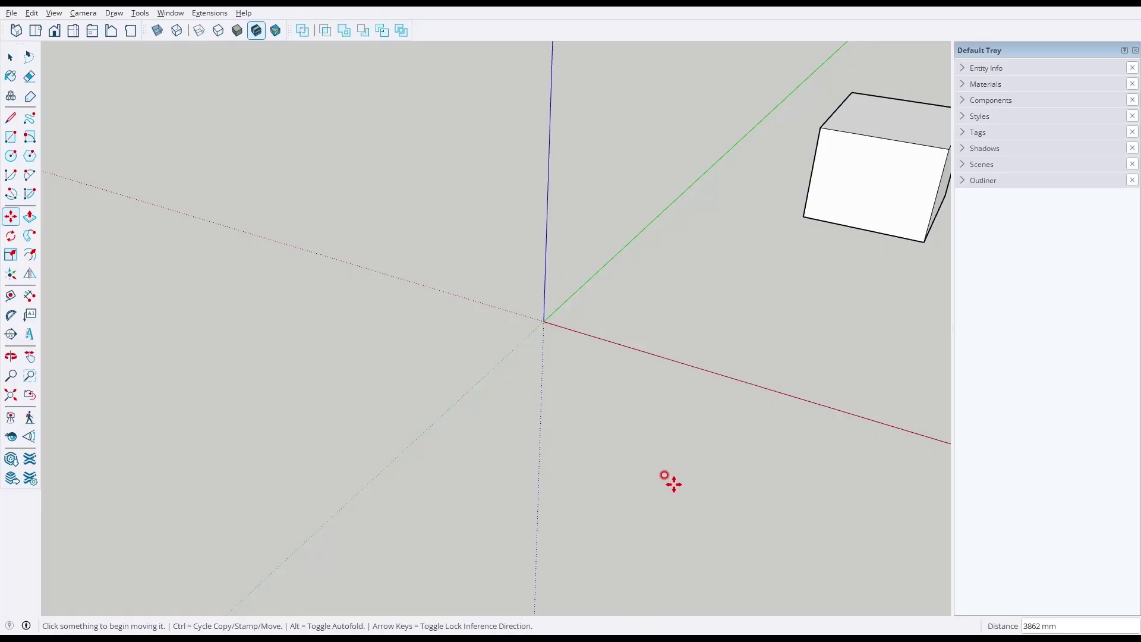
key("ctrl+z")
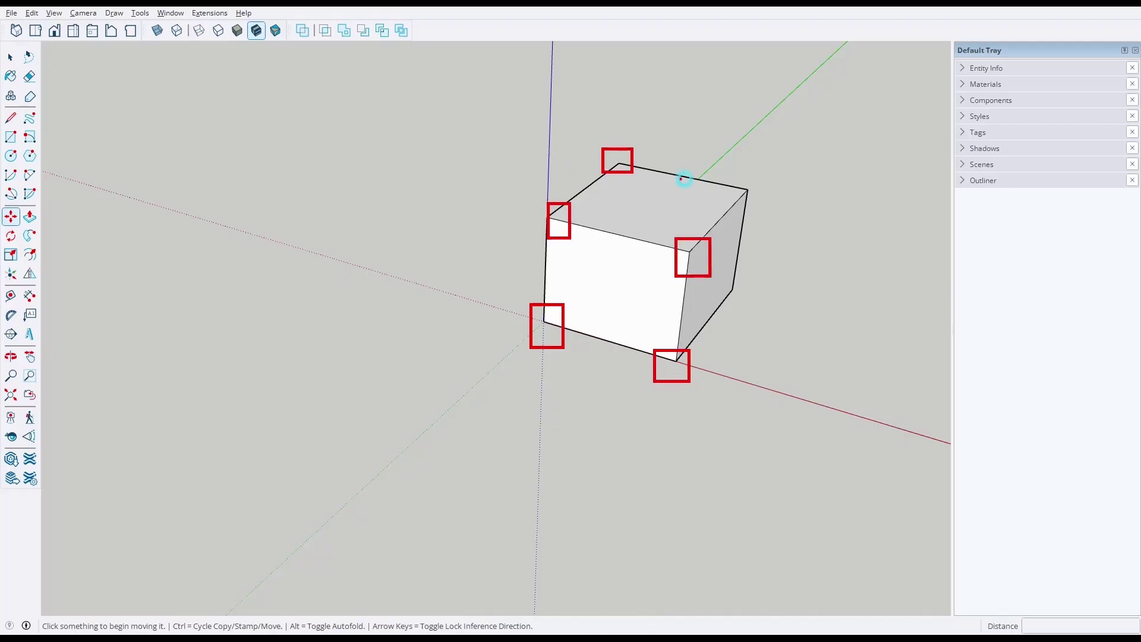
Pick the box up at its origin corner, try the red, green and blue axis locks, and place it about 1269 mm along red.
left_click(540, 323)
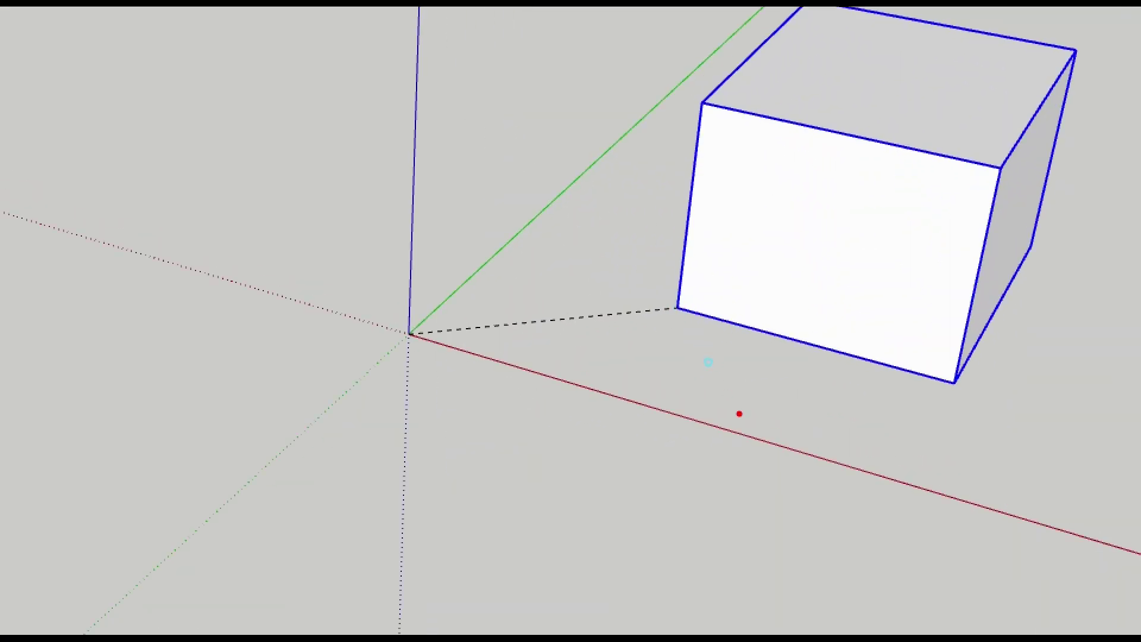
mouse_move(739, 413)
left_mouse_down()
mouse_move(629, 393)
mouse_move(636, 506)
left_mouse_up()
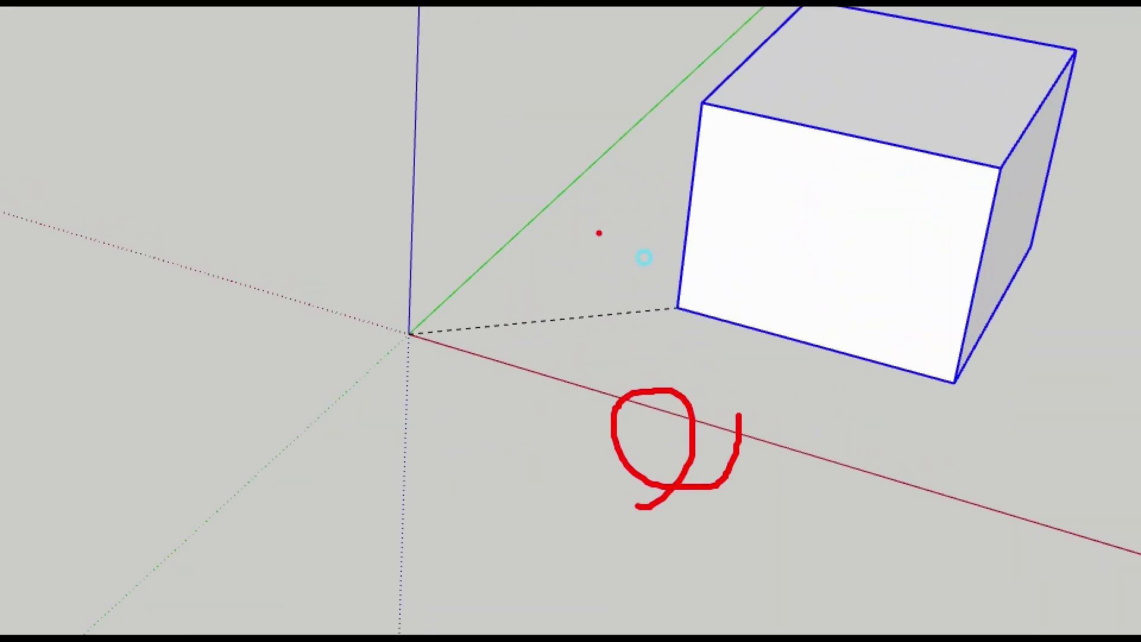
mouse_move(651, 149)
left_mouse_down()
mouse_move(580, 148)
mouse_move(615, 211)
left_mouse_up()
mouse_move(509, 166)
left_mouse_down()
mouse_move(442, 16)
mouse_move(480, 126)
left_mouse_up()
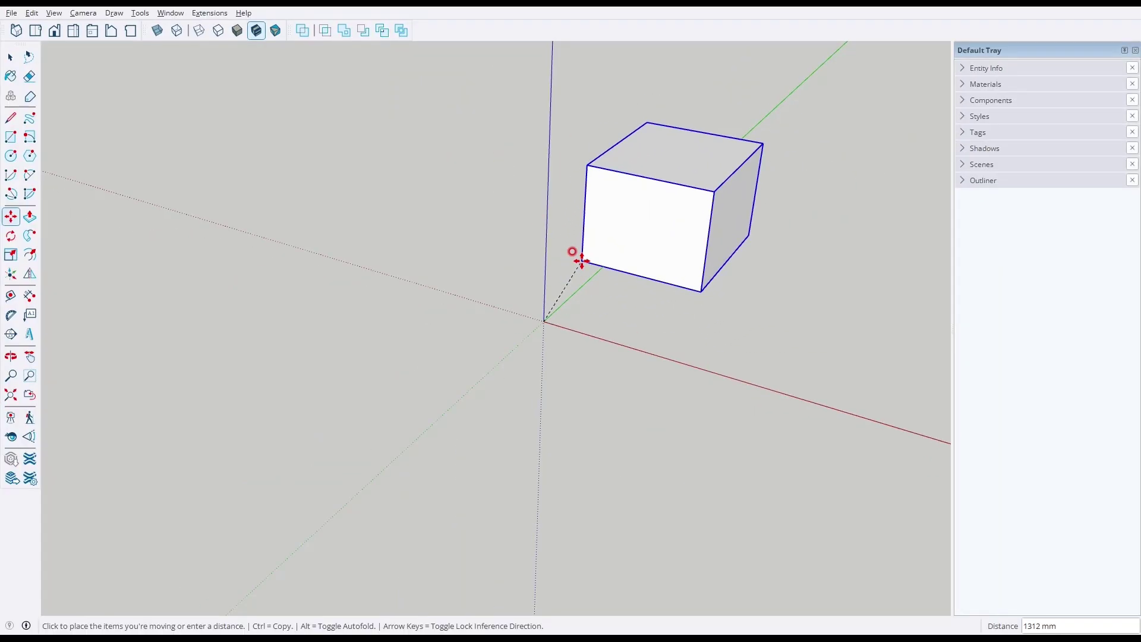
key("Right")
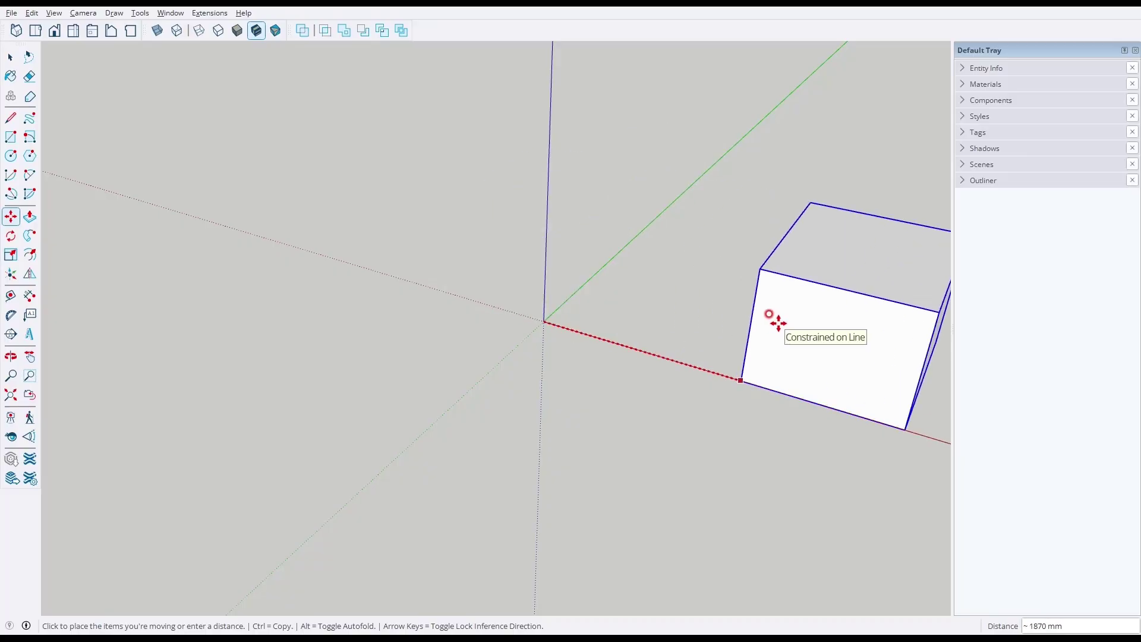
key("Left")
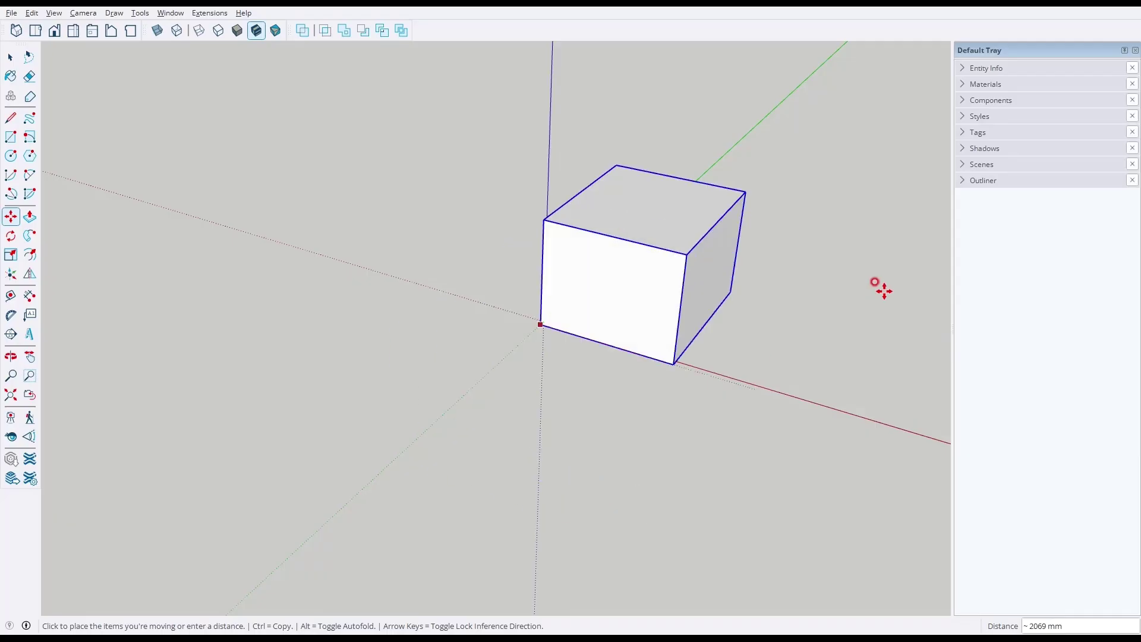
key("Up")
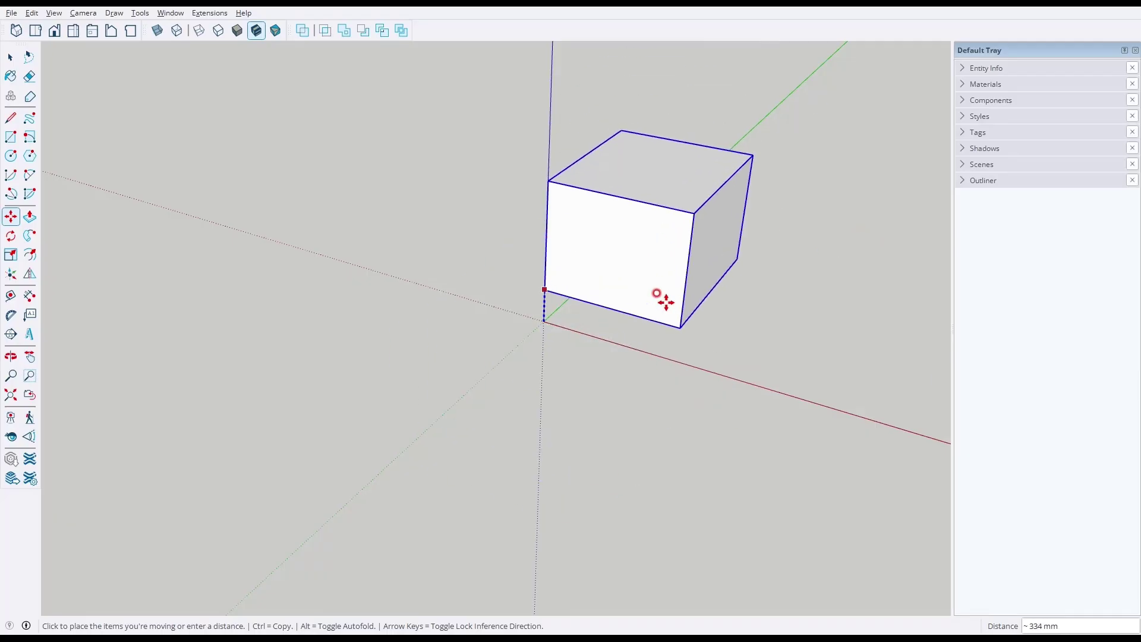
key("Left")
key("Right")
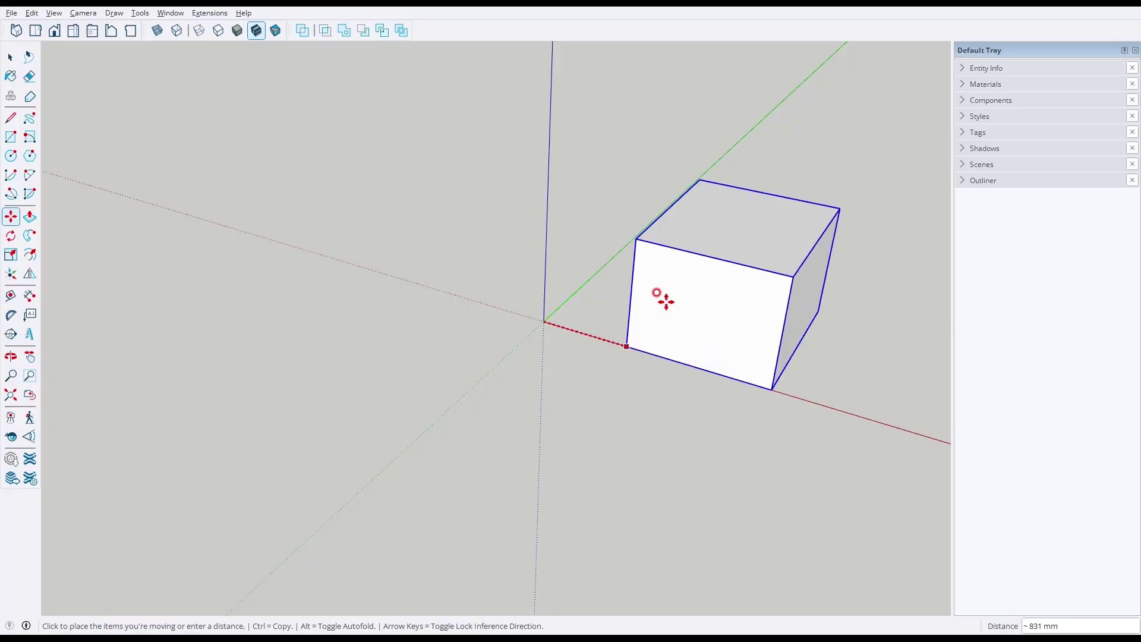
left_click(689, 337)
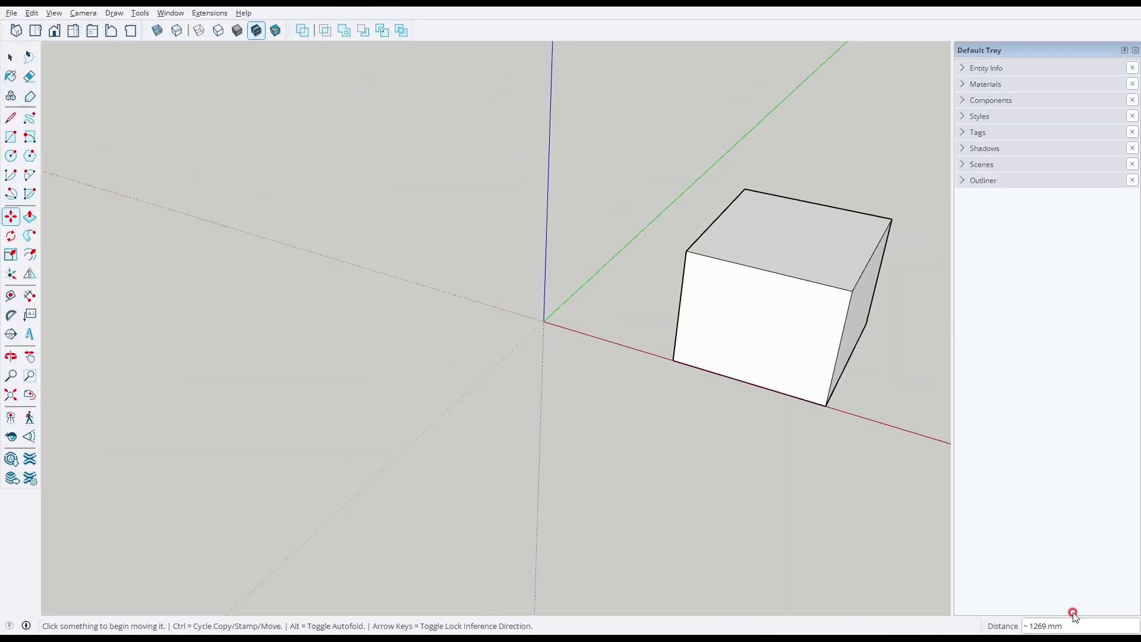
Try several exact distances for the box's red-axis move, starting with 500 mm and ending with 5000 mm.
type("500")
key("Return")
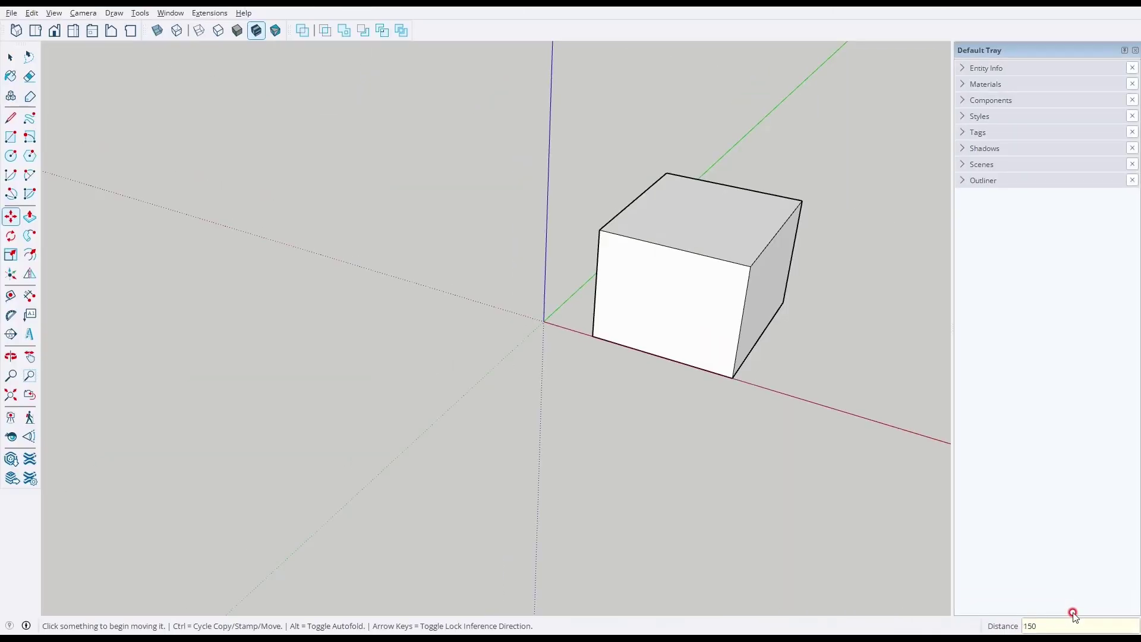
key("Return")
type("1")
key("Return")
type("5")
key("Return")
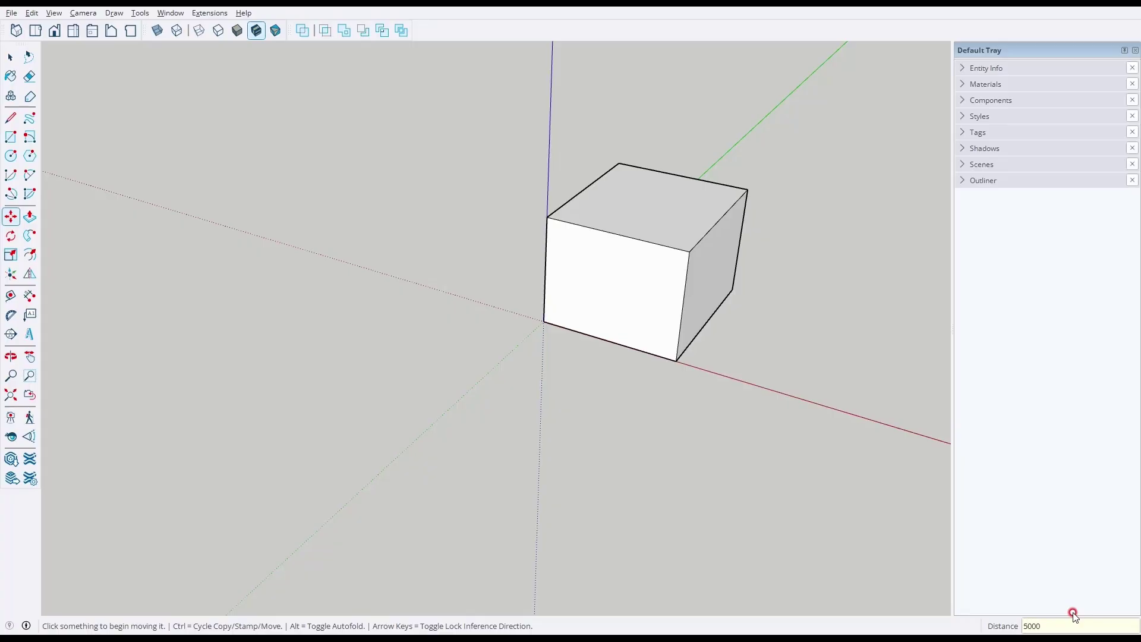
Select the whole box and move it 500 mm along the red axis from its origin corner.
key("space")
left_click_drag(814, 470, 410, 117)
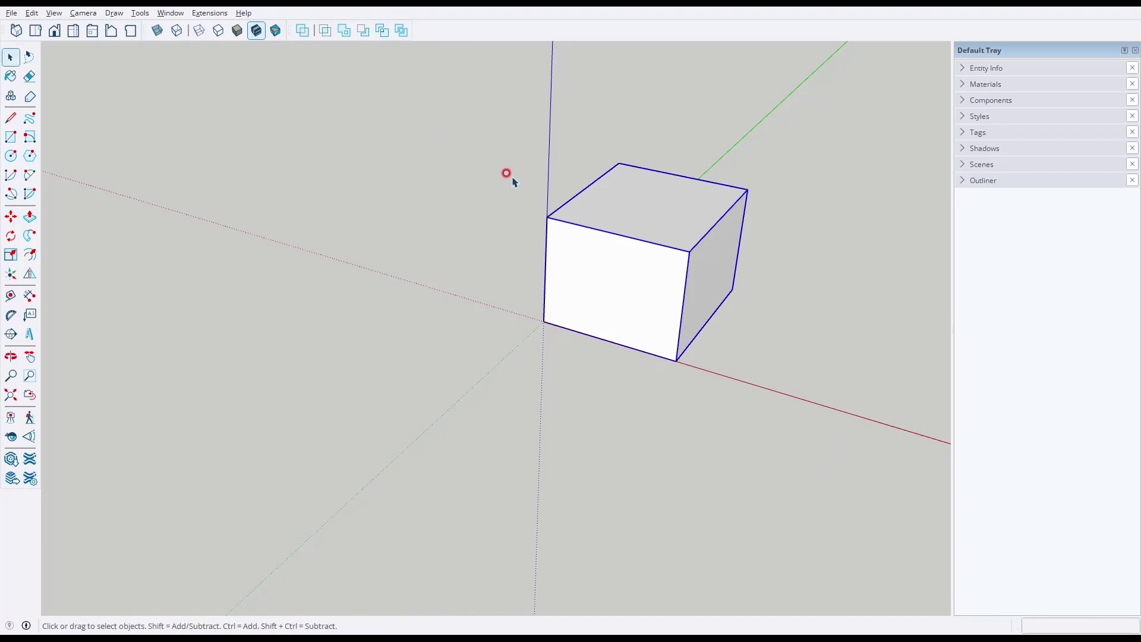
key("m")
left_click(543, 322)
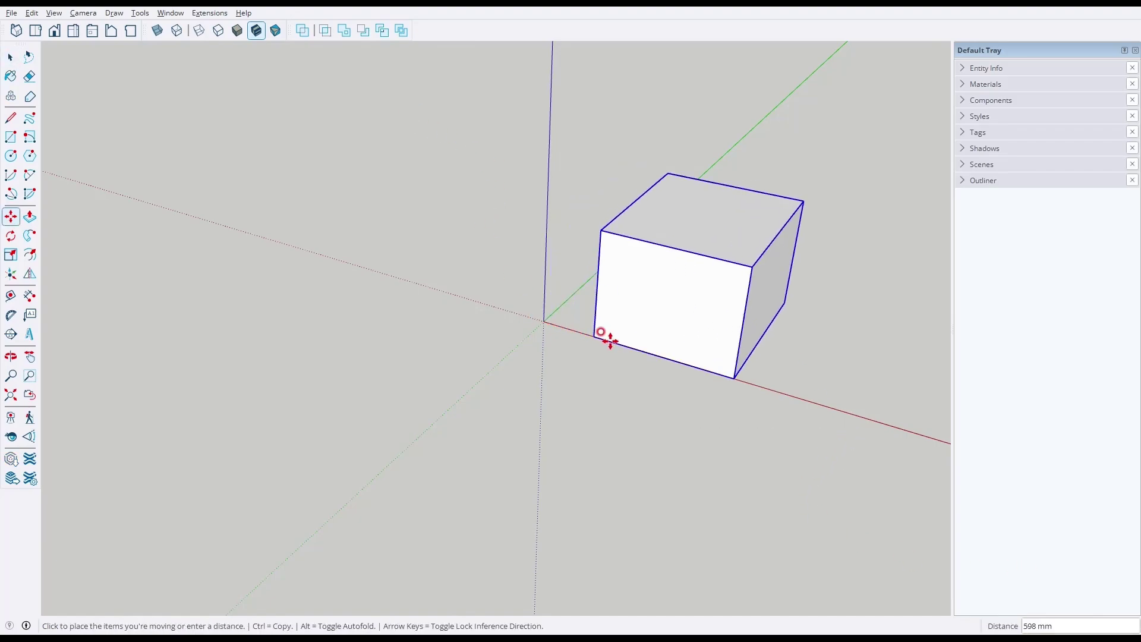
type("500")
key("Return")
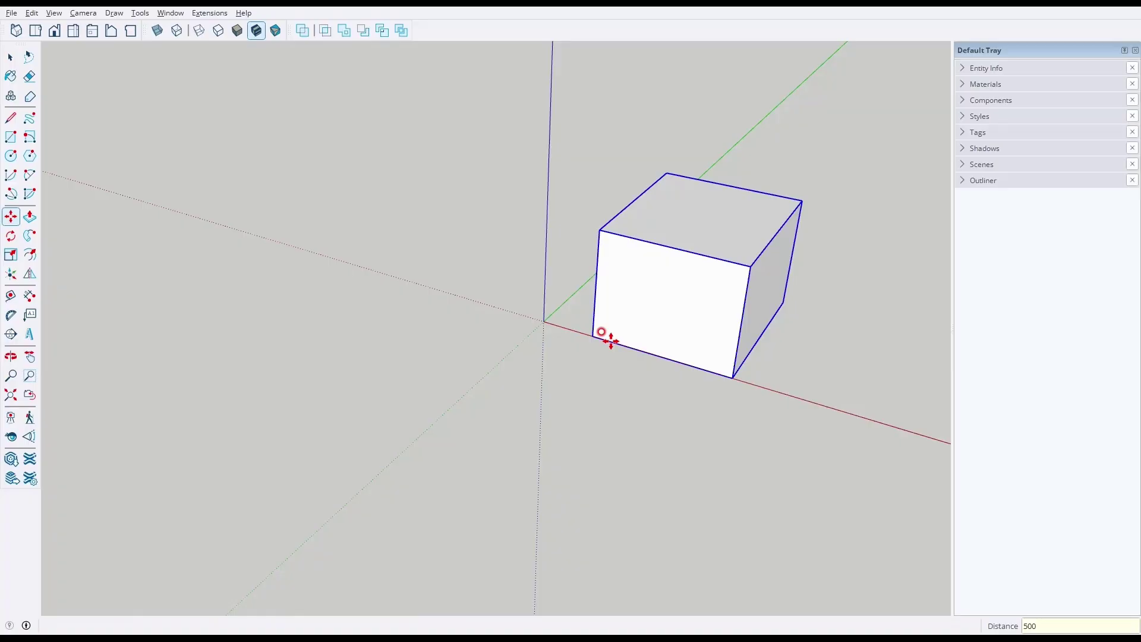
Try 1500 mm and 5 mm as the move distance, and set it back to 500 mm.
type("0")
key("Return")
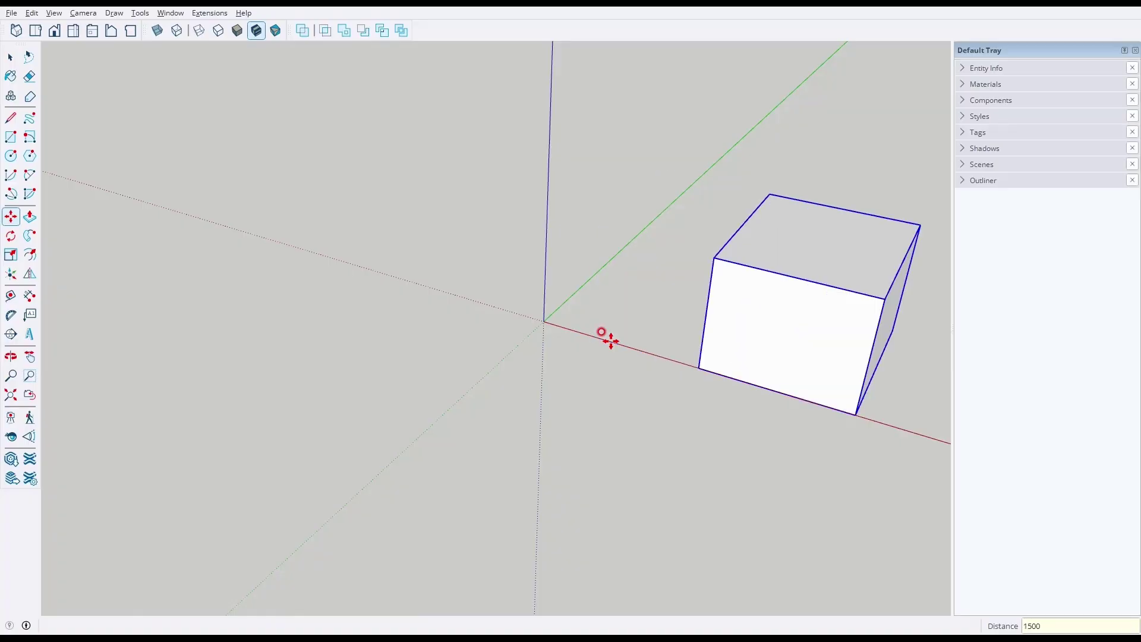
key("Return")
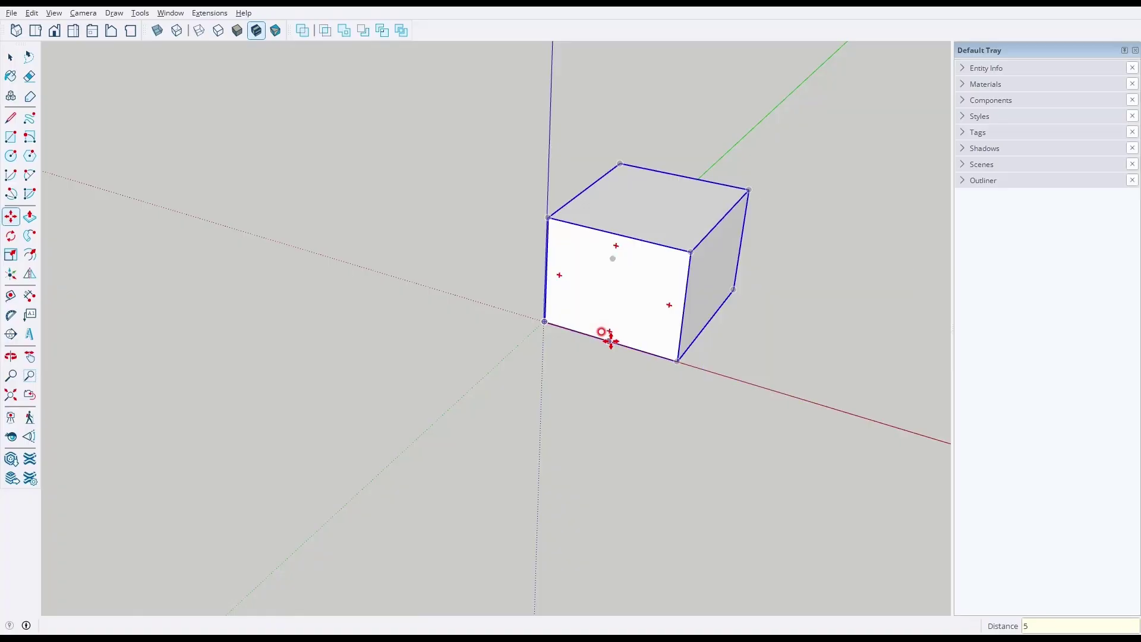
key("Return")
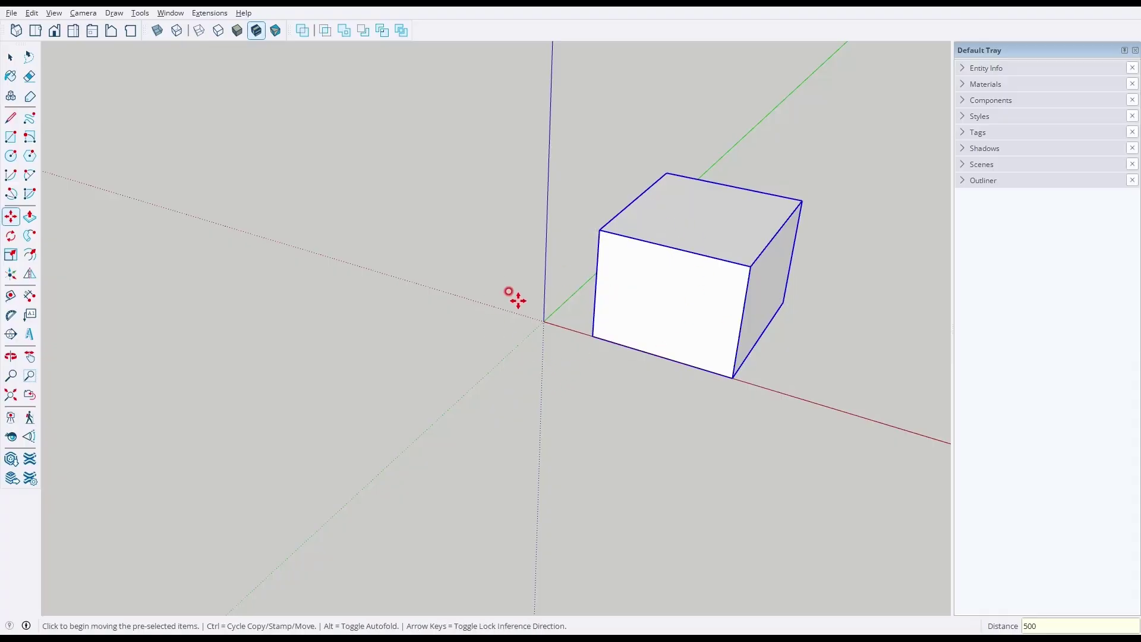
Undo the box's move back to the origin and select the whole box again.
key("Delete")
key("ctrl+z")
key("space")
left_click_drag(761, 411, 574, 211)
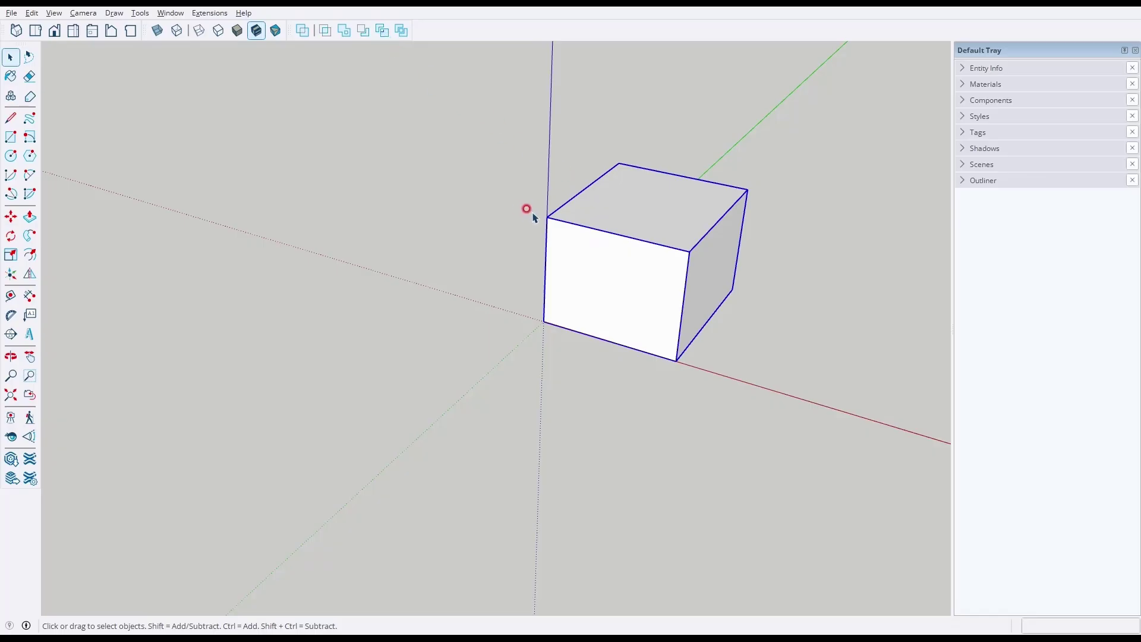
Place two copies of the box with the Move tool's stamp mode, starting from its origin corner.
key("m")
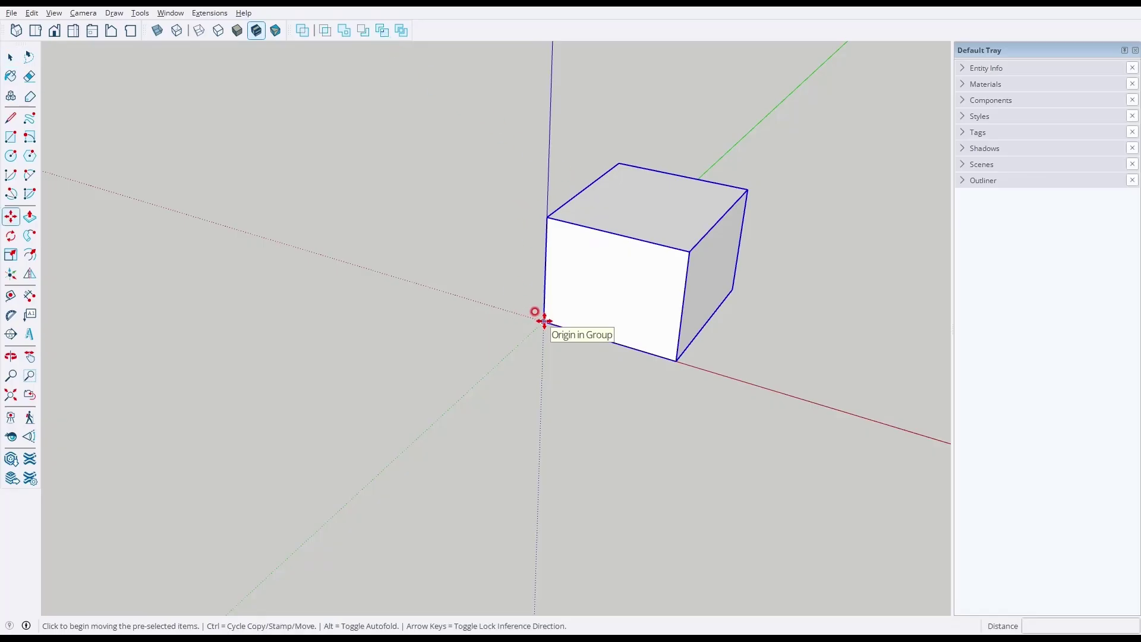
left_click(543, 321)
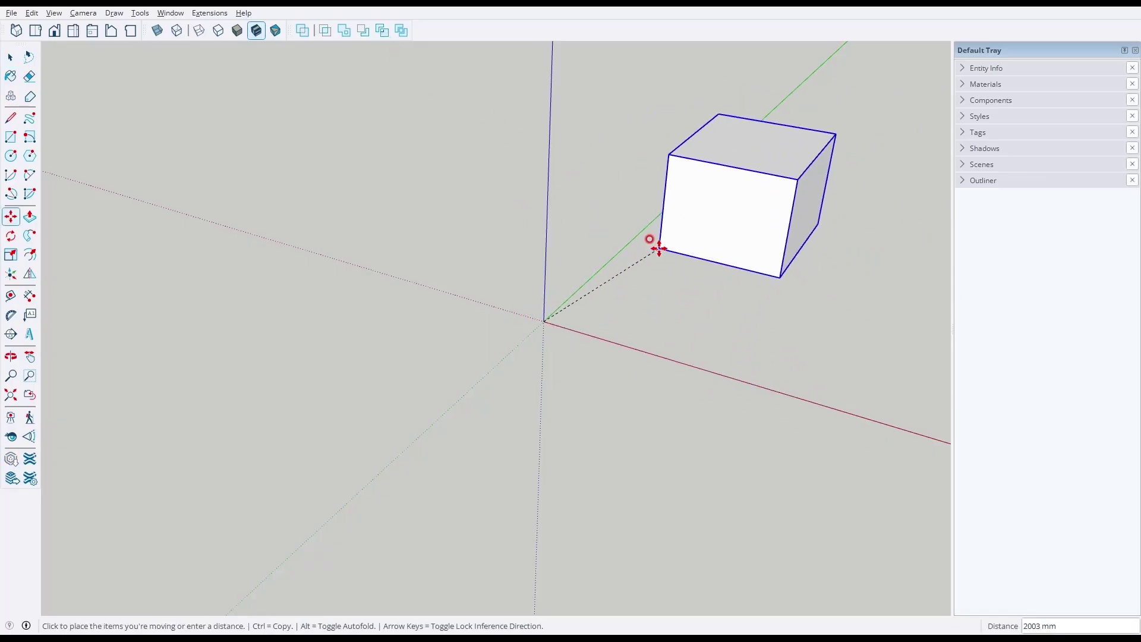
key("ctrl")
key("ctrl")
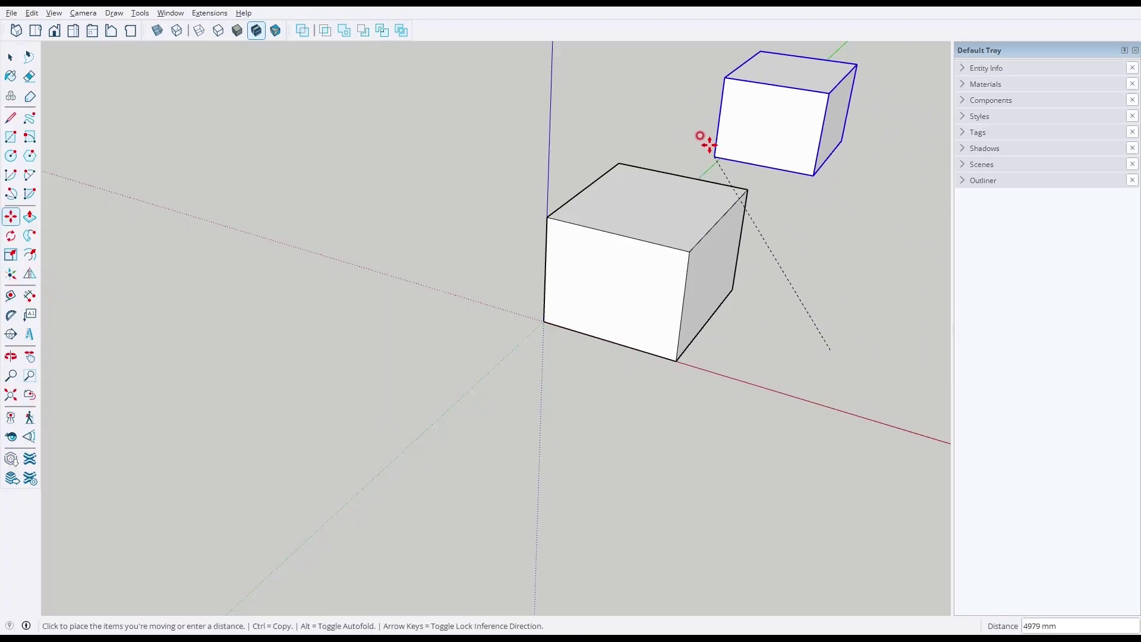
key("ctrl")
left_click(710, 155)
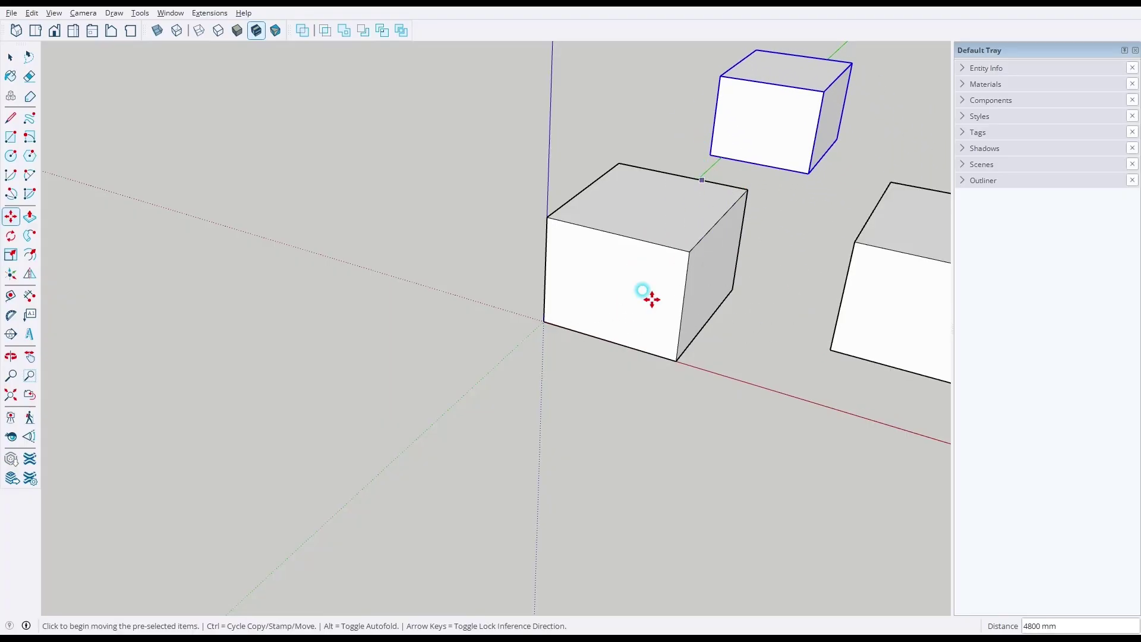
Delete both copied boxes, leaving the original box at the origin.
scroll(777, 220, "down", 5)
middle_click_drag(779, 247, 512, 319, "shift")
scroll(572, 305, "up", 5)
key("space")
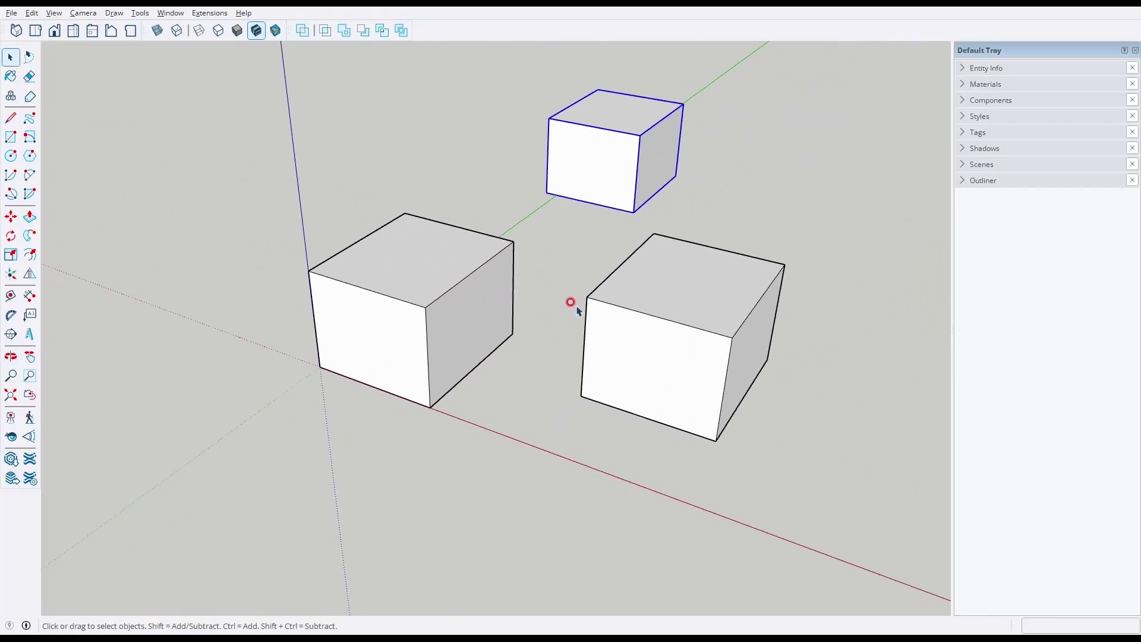
left_click(703, 262)
key("Delete")
left_click_drag(645, 72, 645, 72)
key("Delete")
Explode the original box group into separately selectable faces and edges.
left_click(407, 277)
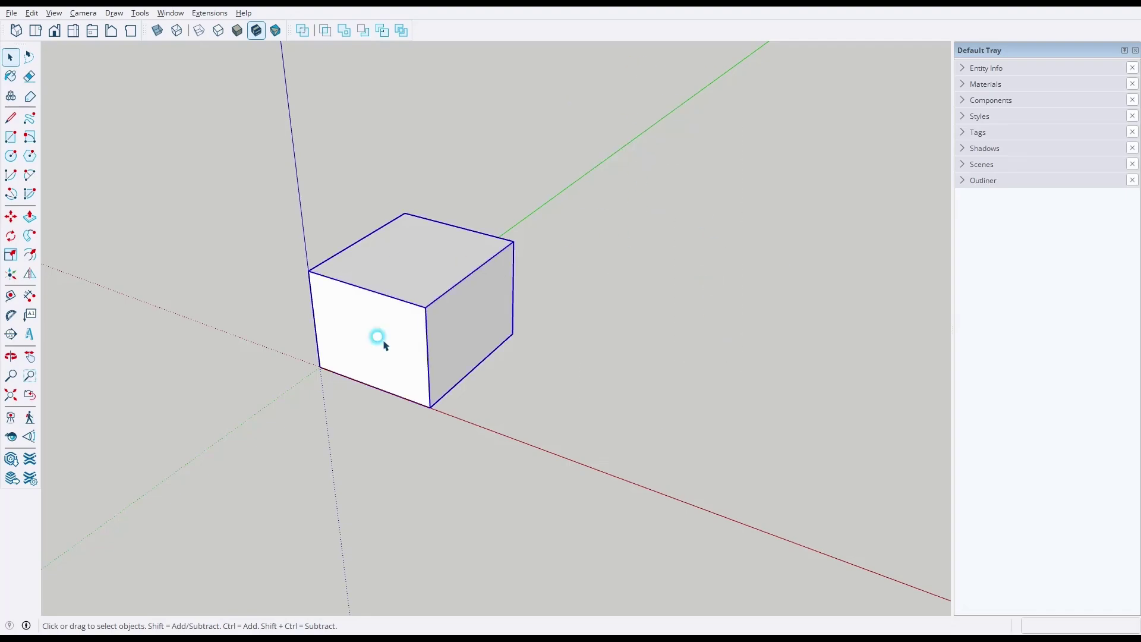
middle_click_drag(338, 289, 369, 316)
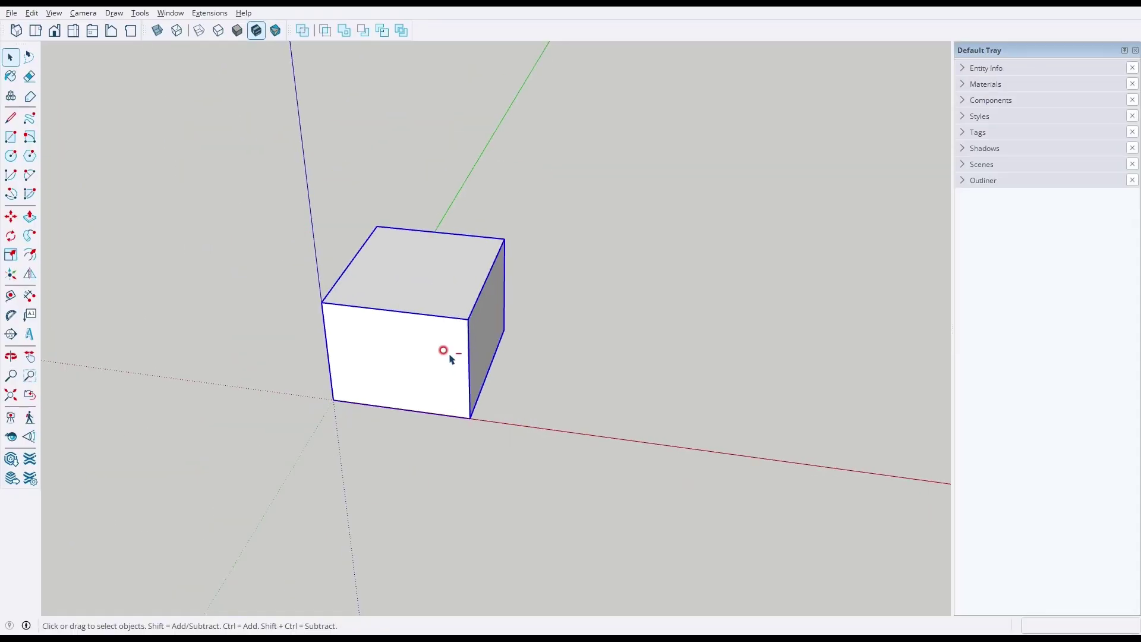
key("ctrl+shift+g")
left_click(557, 351)
left_click(443, 355)
Try moving the box's top face about 3479 mm away from the origin, and undo that move.
left_click(396, 267)
key("m")
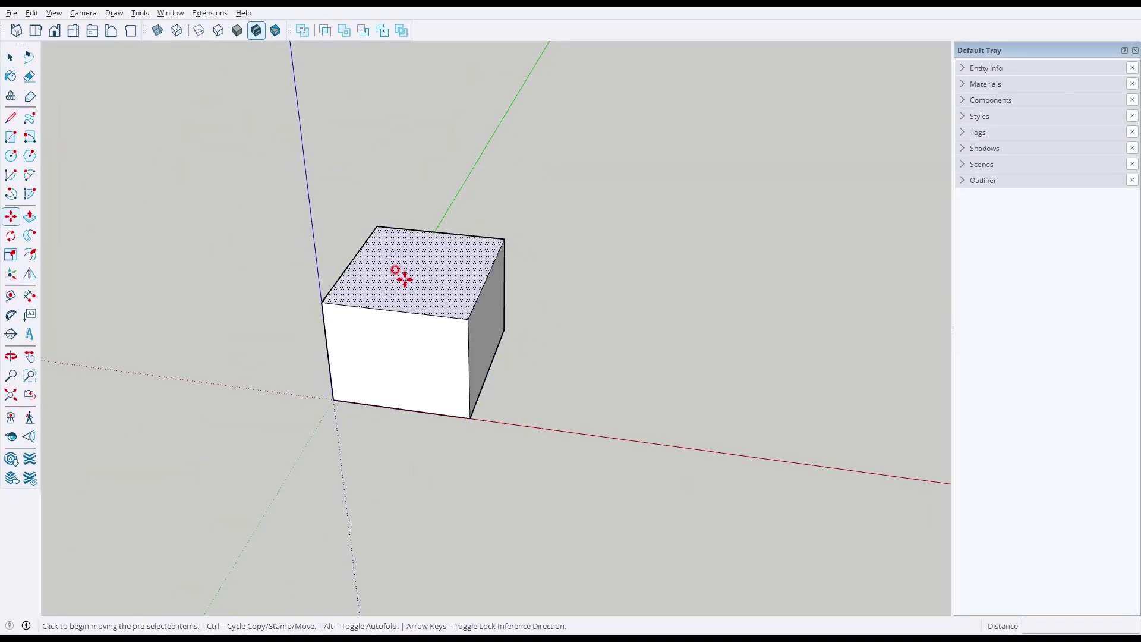
left_click(404, 279)
left_click(629, 169)
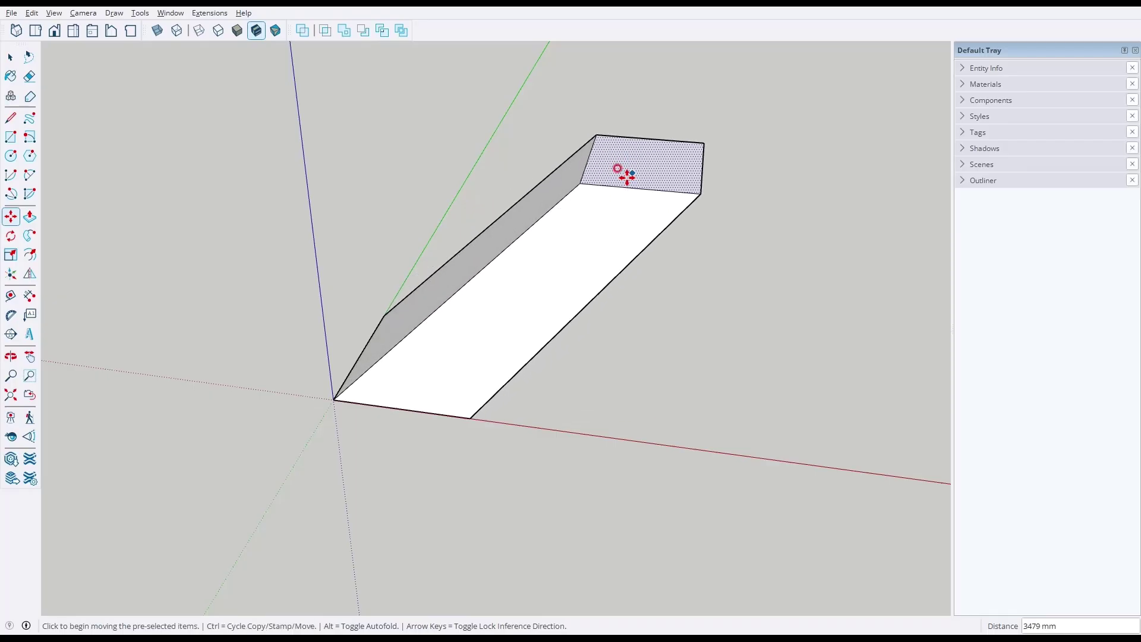
middle_click_drag(628, 170, 496, 265)
key("ctrl+z")
key("space")
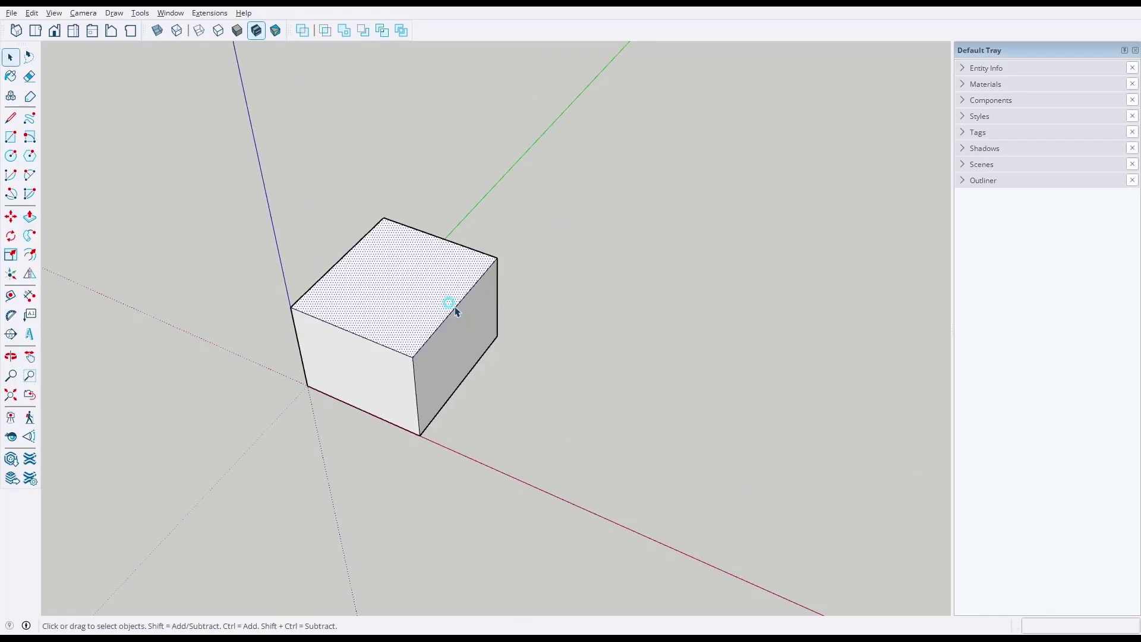
Move the box's top edge bordering the darker side face outward to distort the box.
key("m")
left_click(454, 304)
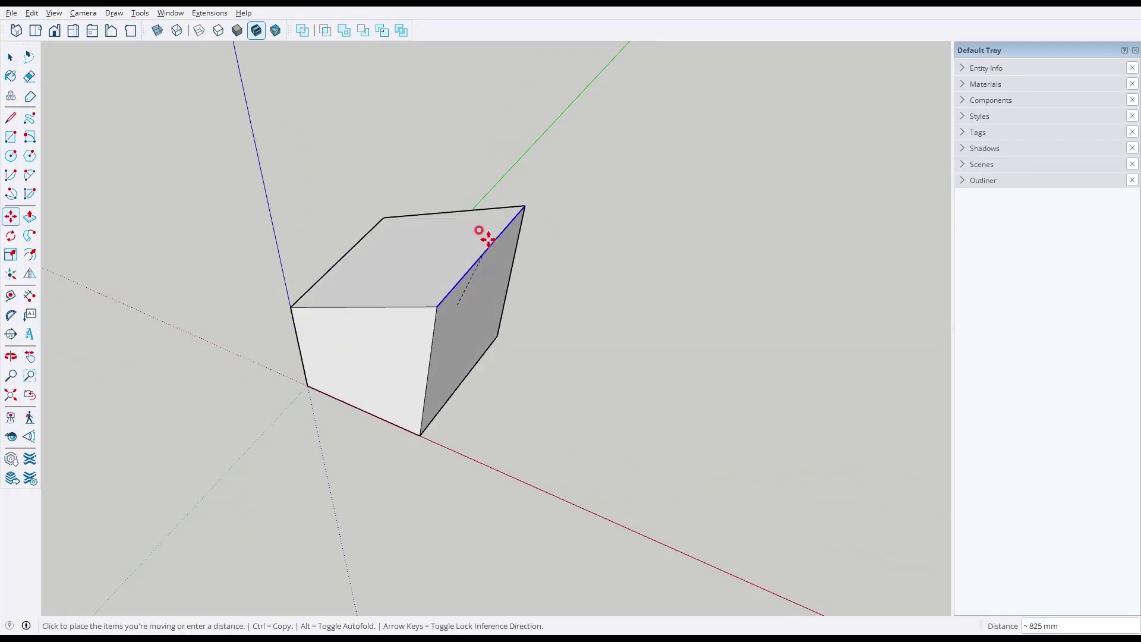
left_click(512, 163)
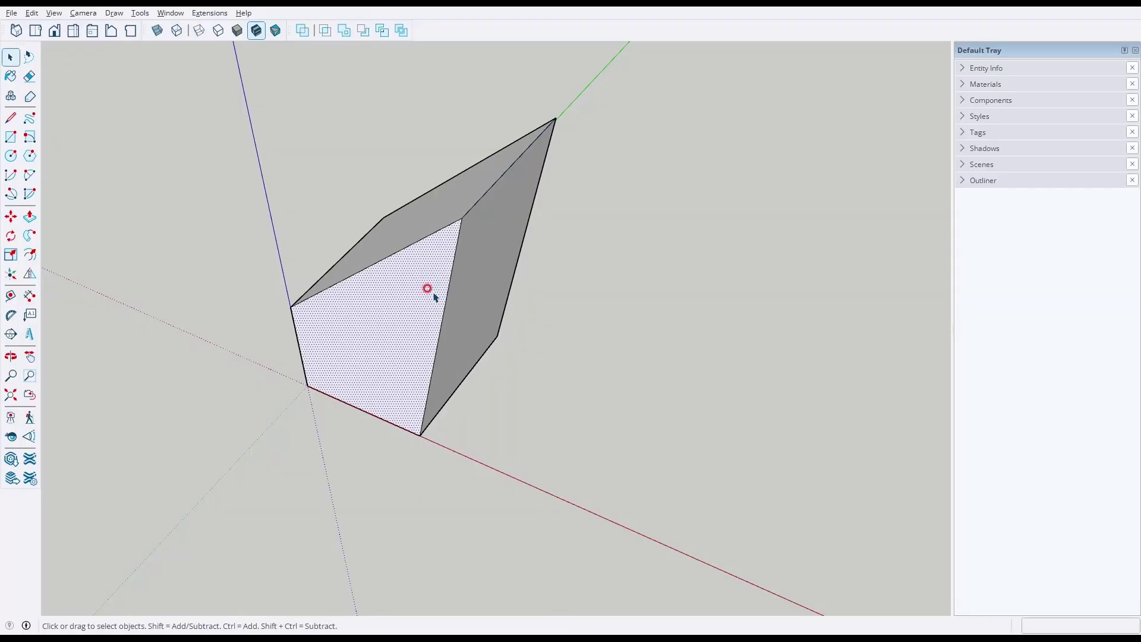
Try moving the distorted box's front face, and undo the last change.
left_click(428, 294)
left_click(862, 310)
key("space")
key("ctrl+z")
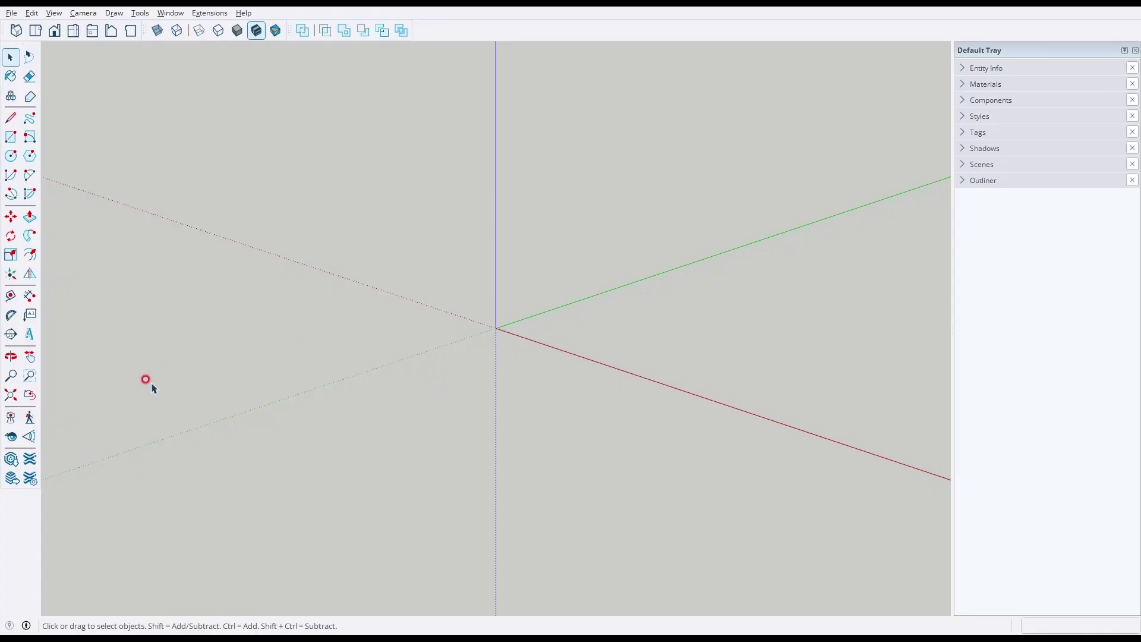
Draw a 500 × 500 mm square on the ground plane with one corner at the origin.
middle_click_drag(477, 278, 576, 368)
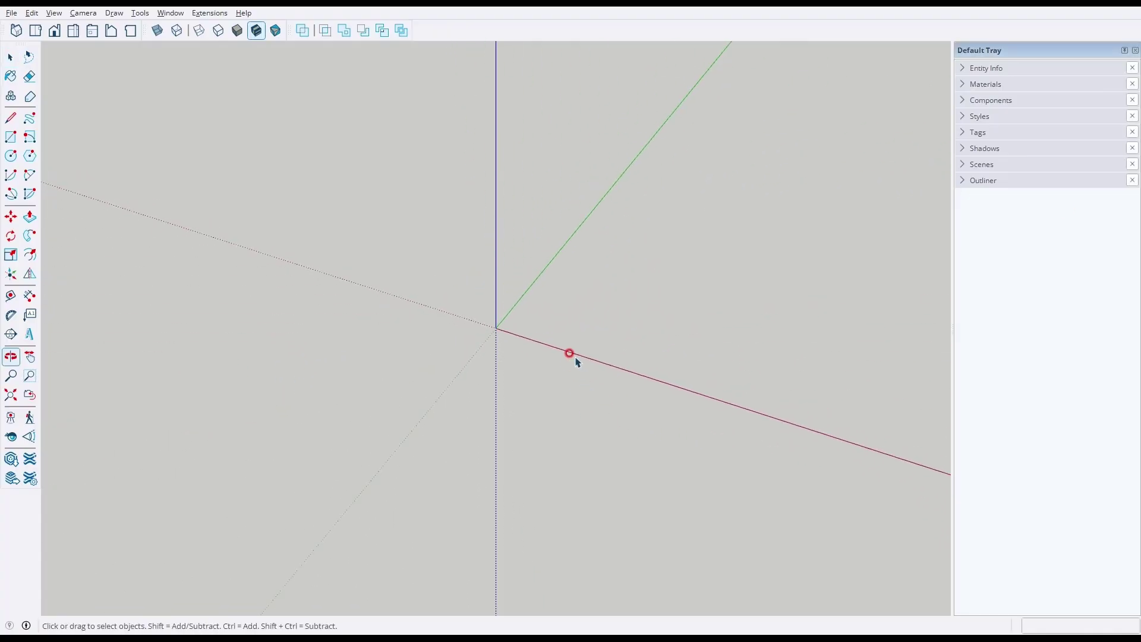
key("r")
left_click(496, 327)
left_click(661, 284)
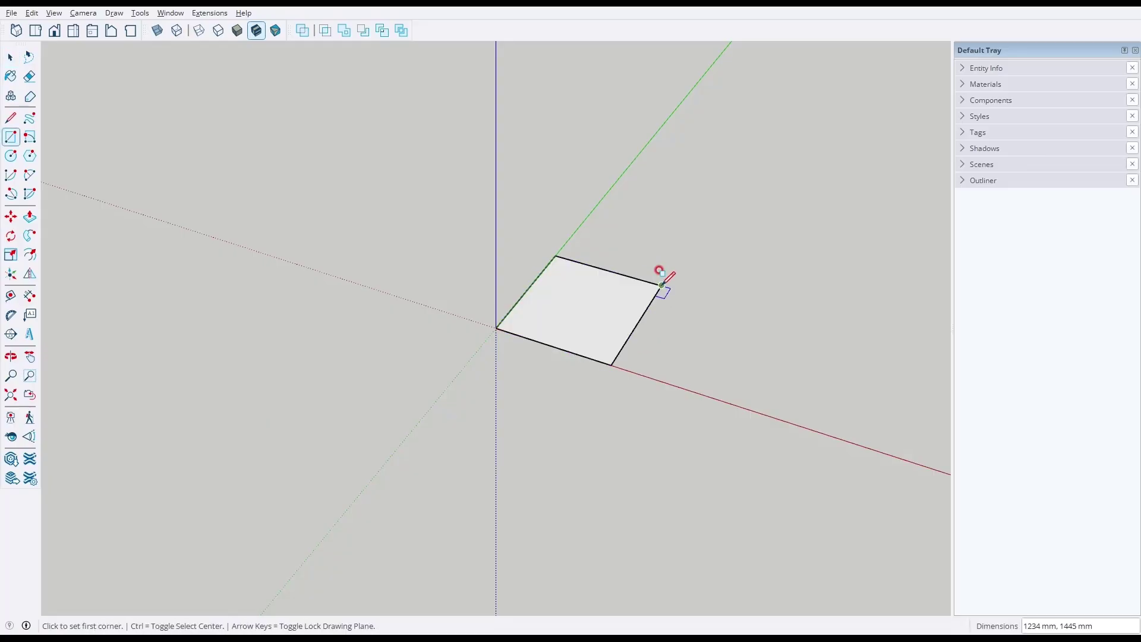
type("500,500")
key("Return")
key("space")
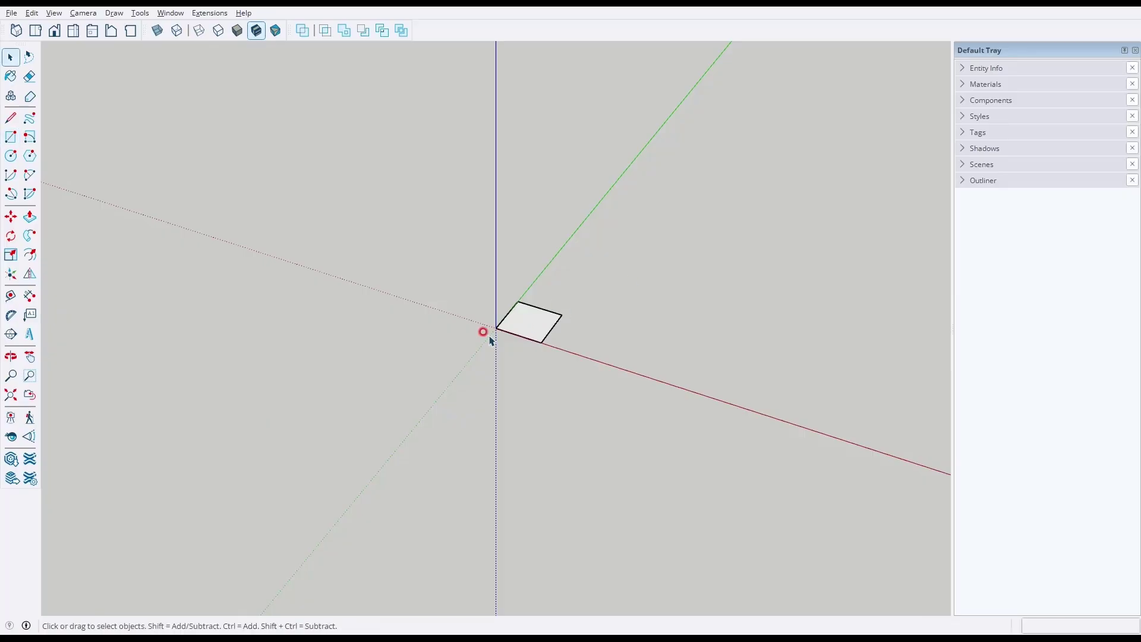
left_click(10, 394)
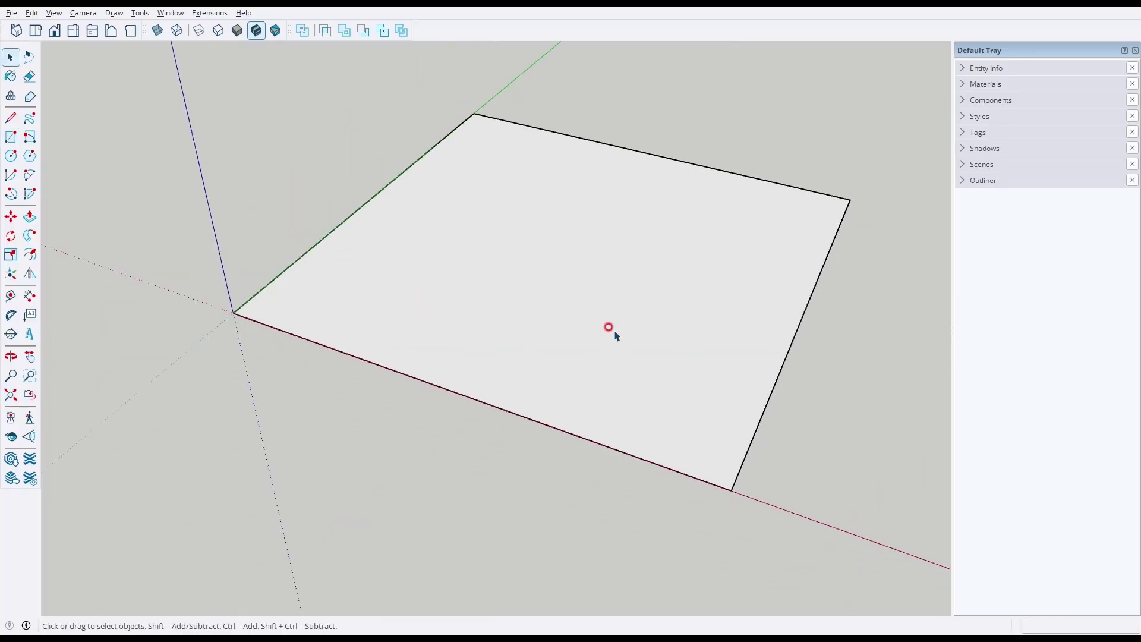
middle_click_drag(618, 333, 567, 436)
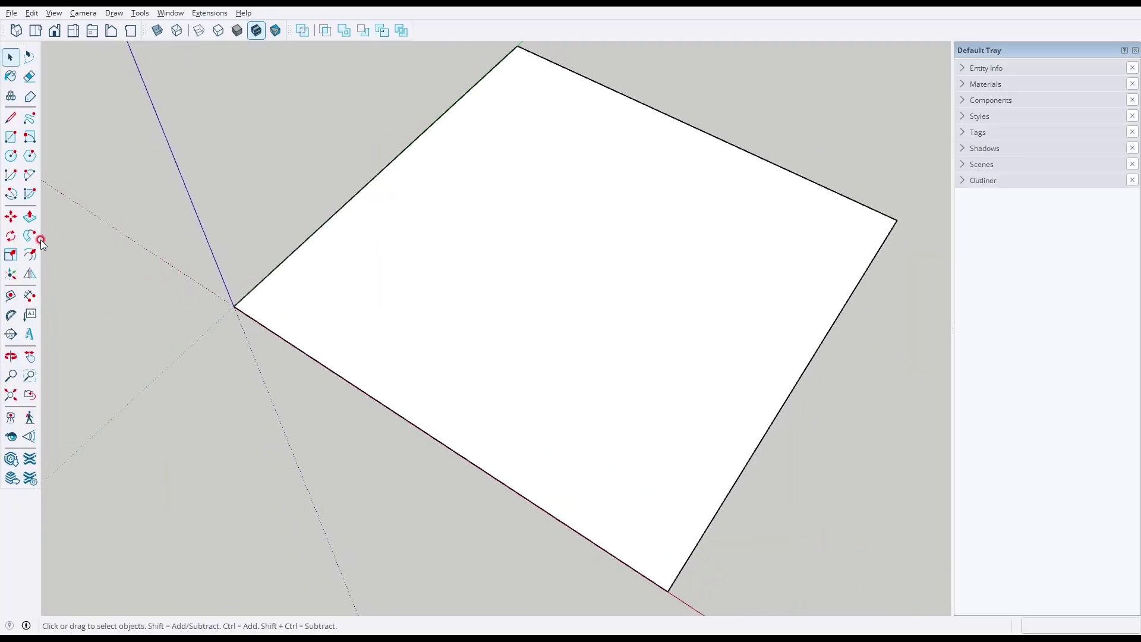
Try offsetting the square's outline 10 mm inward, and undo that offset.
left_click(30, 254)
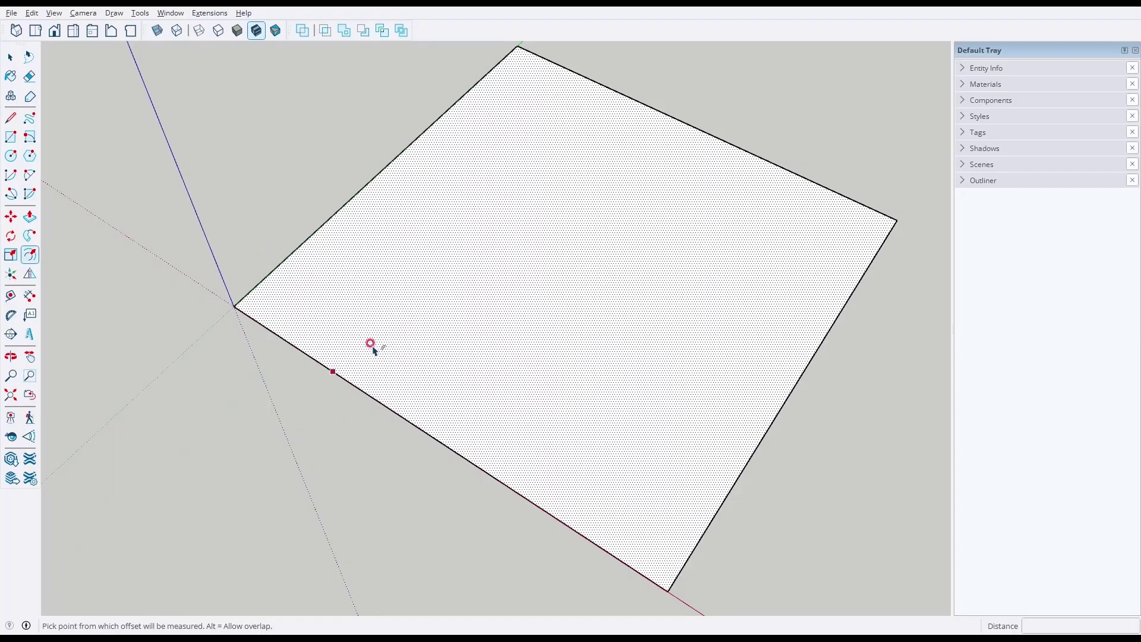
left_click(372, 363)
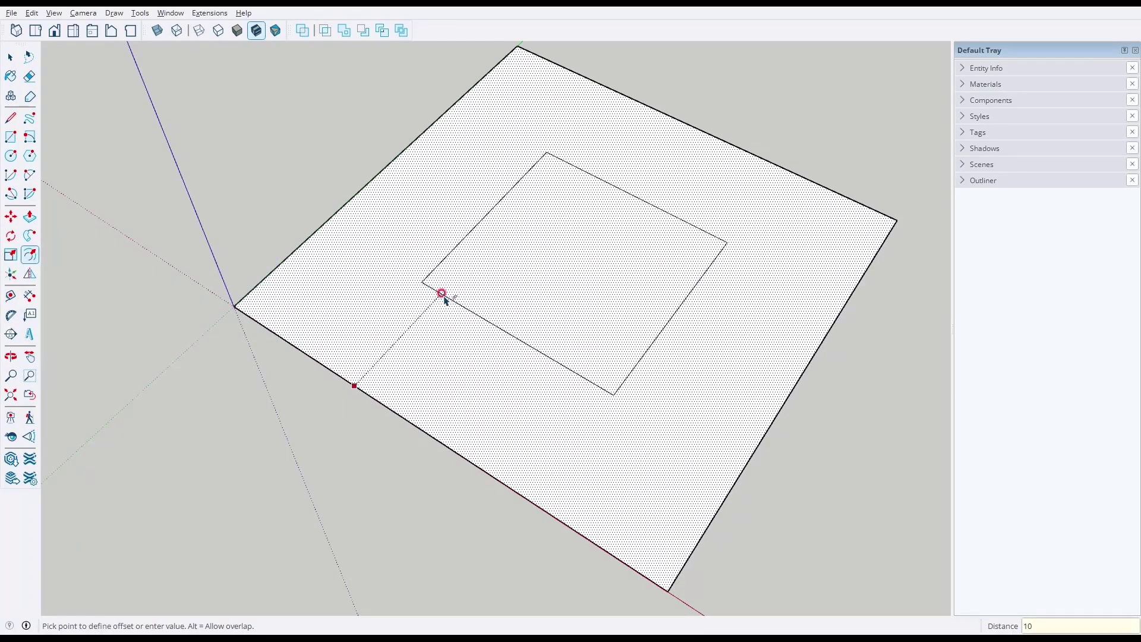
type("10")
key("Return")
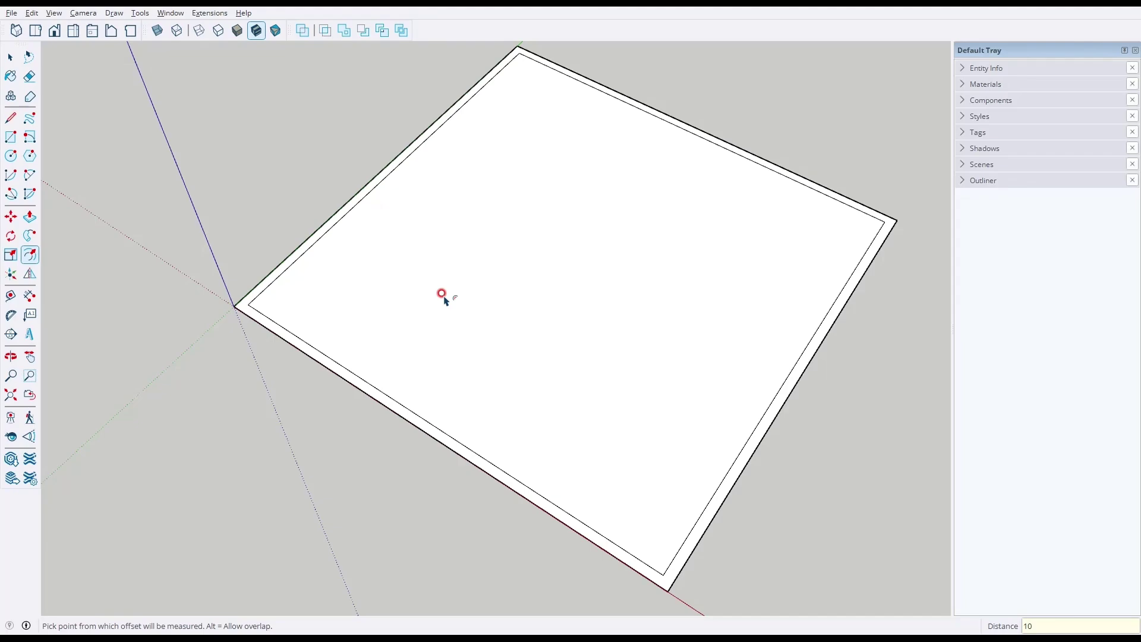
key("space")
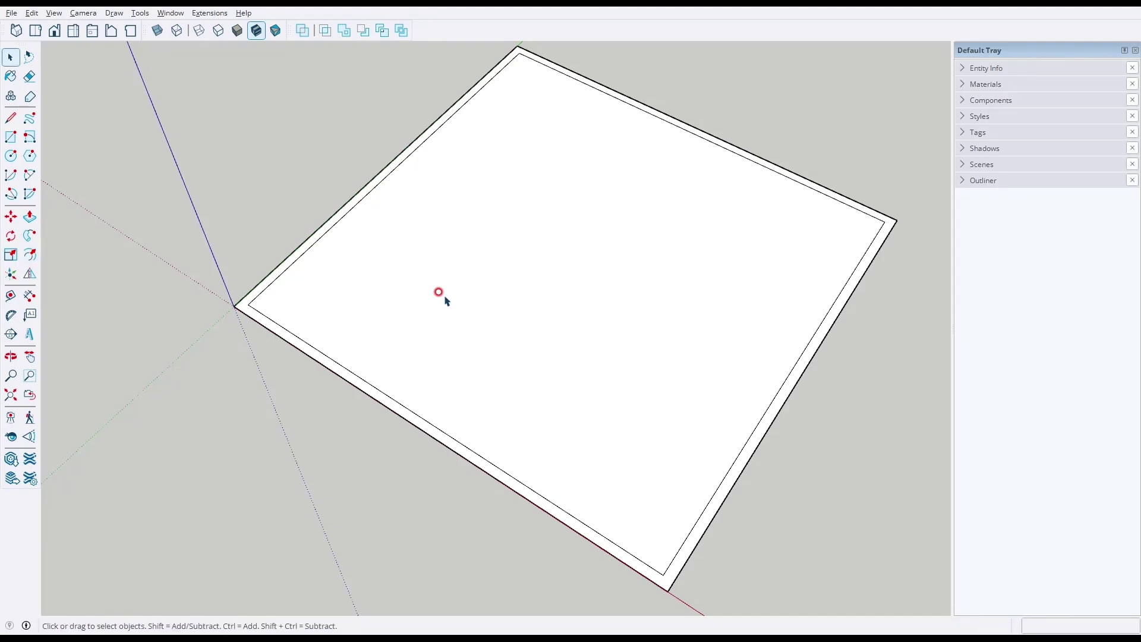
key("ctrl+z")
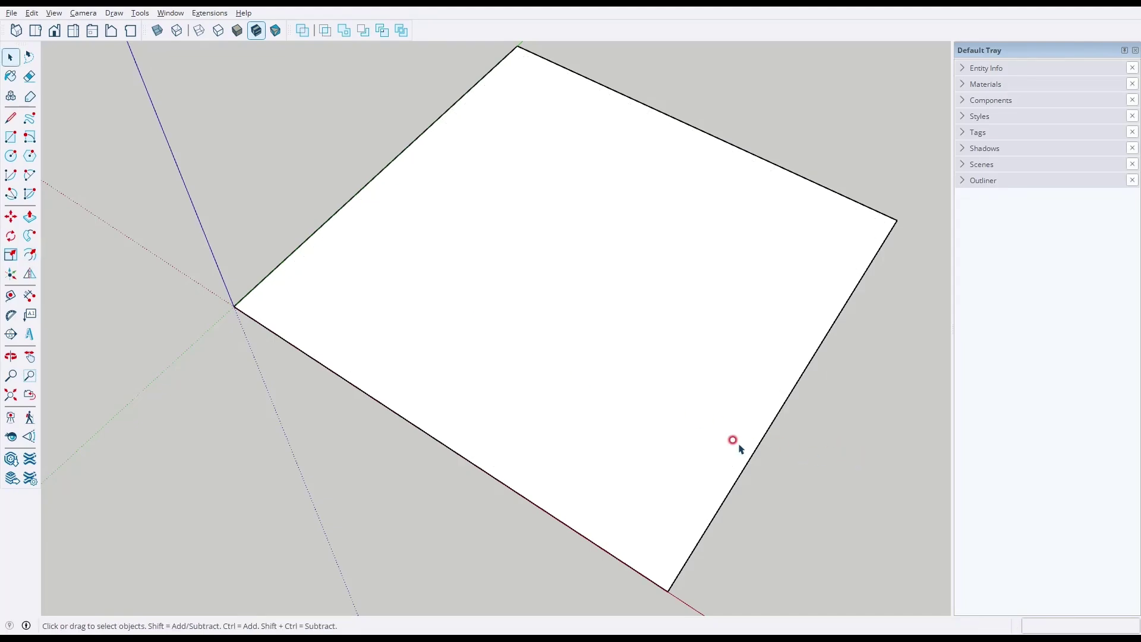
Offset the square's outline 10 mm inward.
key("f")
left_click(726, 450)
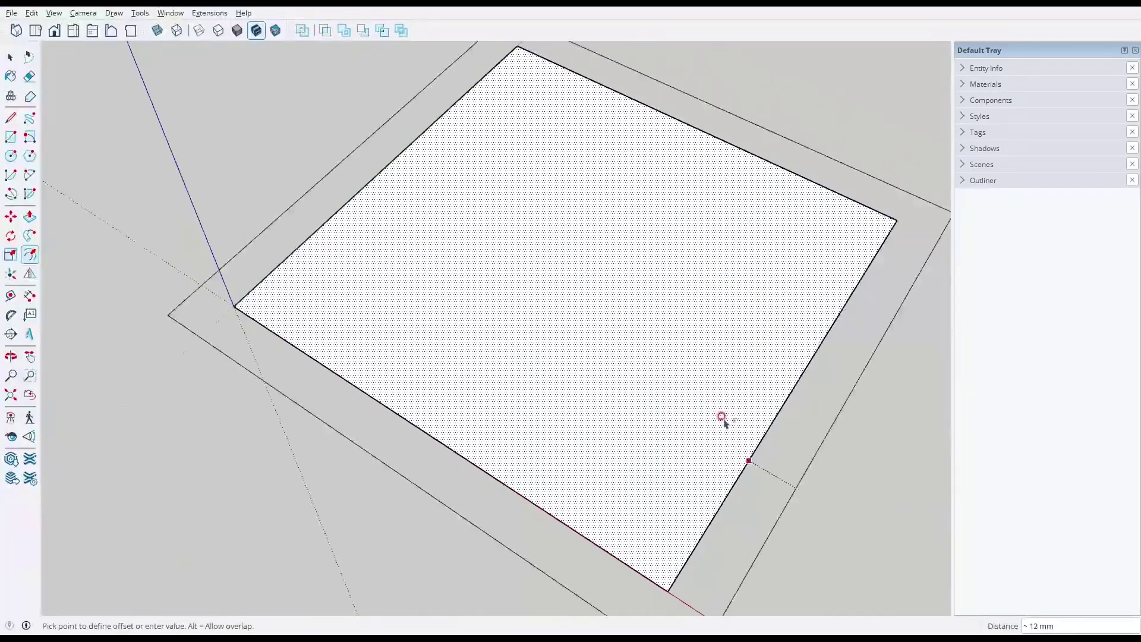
key("Return")
key("space")
Pick up the square's inner face with the Move tool and try locking its movement to the green, red and blue axes in turn.
middle_click_drag(610, 420, 717, 348)
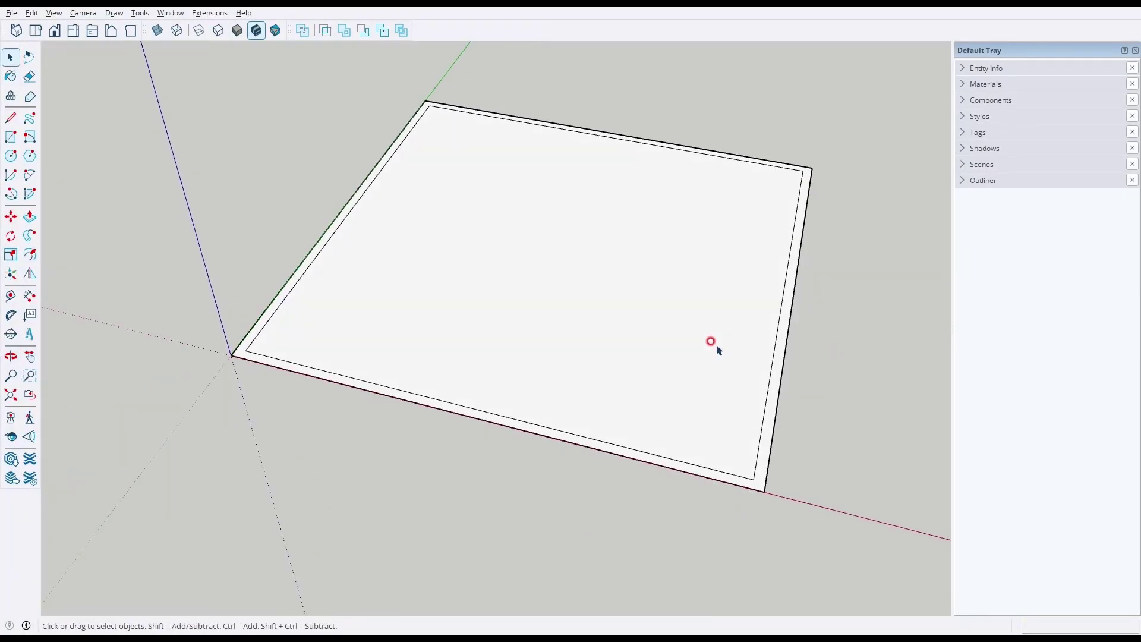
key("m")
left_click(720, 407)
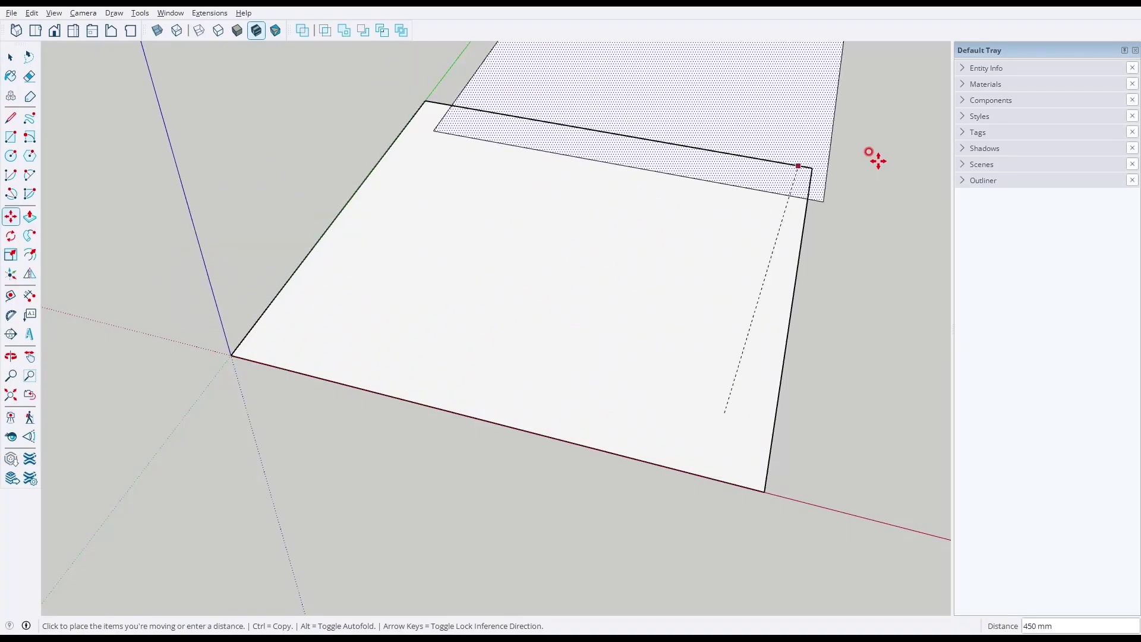
middle_click_drag(673, 465, 683, 265)
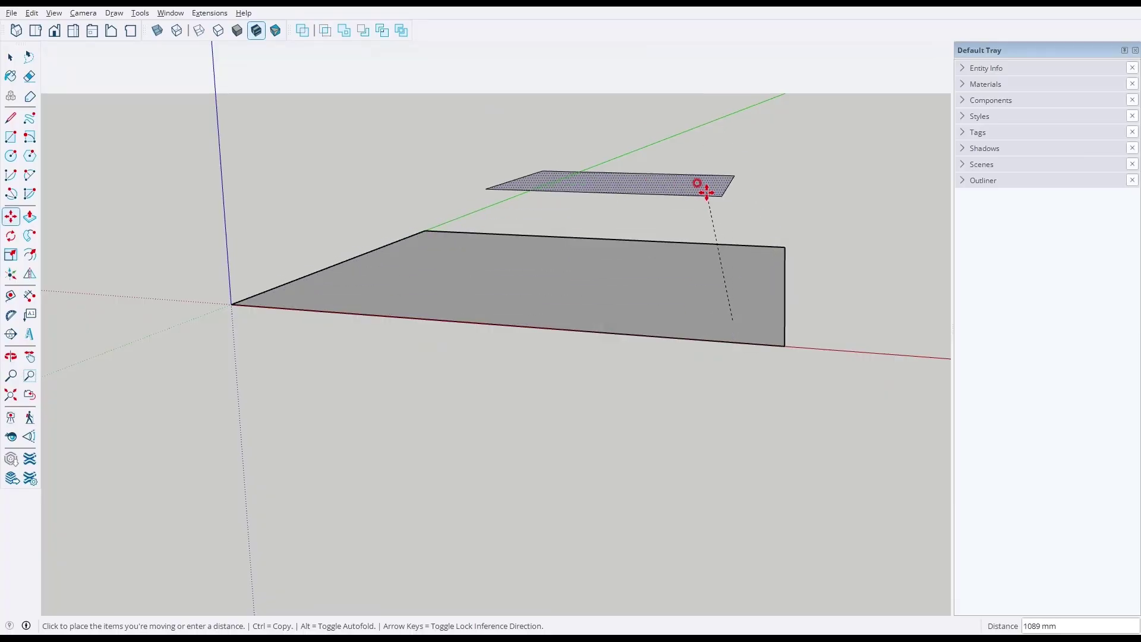
middle_click_drag(754, 222, 701, 255)
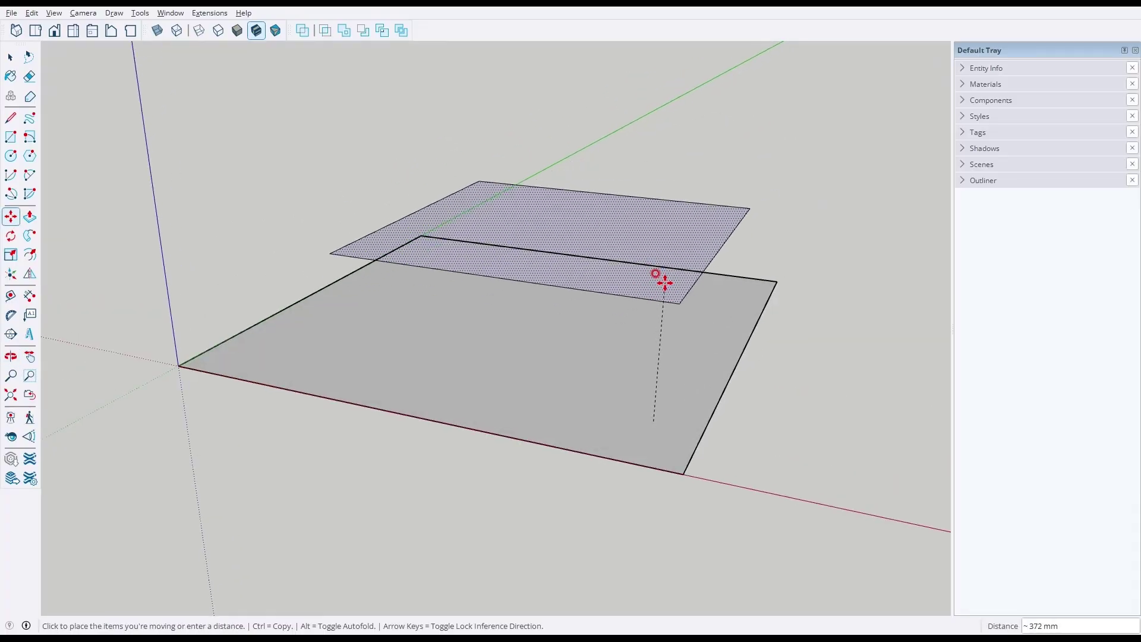
key("Left")
key("Right")
key("Up")
key("Left")
key("Up")
key("Right")
key("Left")
Lock the move to the blue axis and raise the inner face 10 mm.
key("Up")
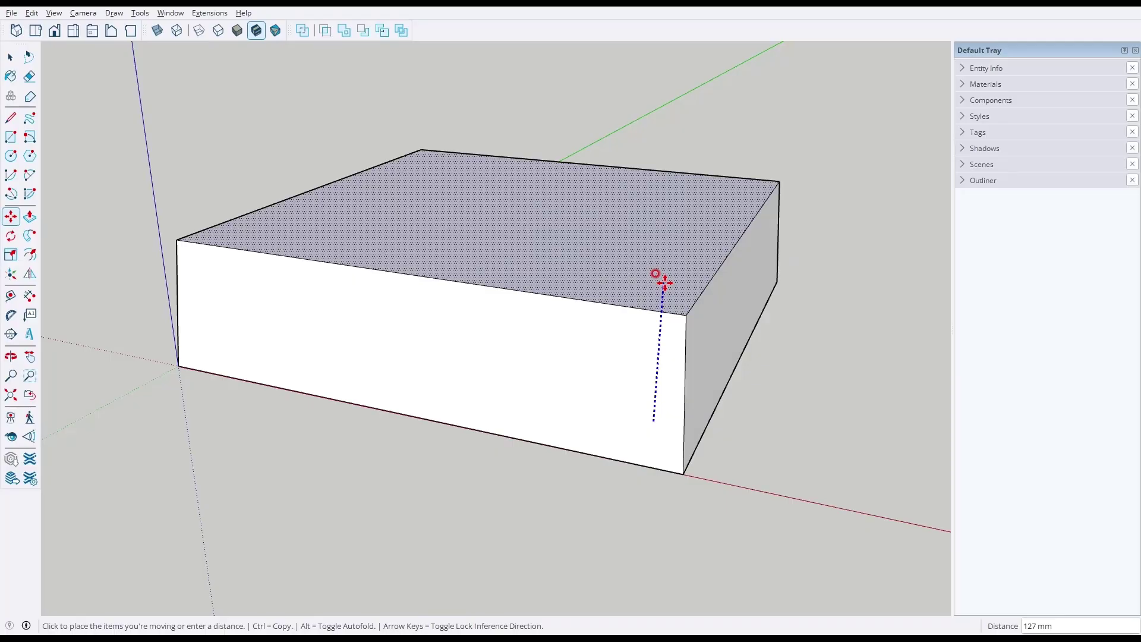
key("Left")
key("Up")
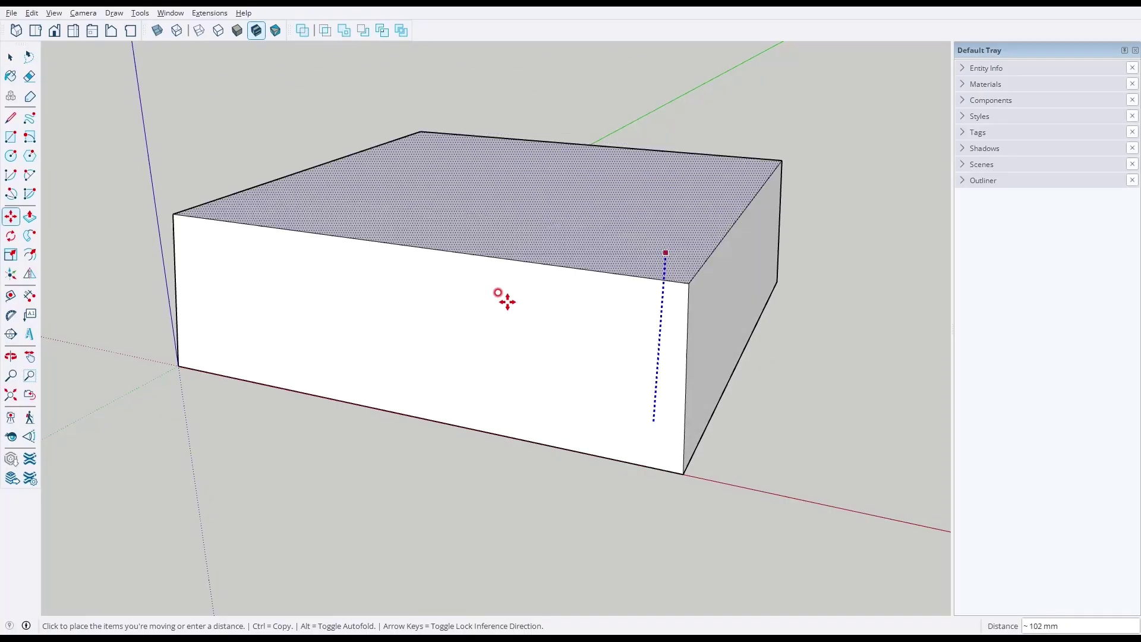
type("10")
key("Return")
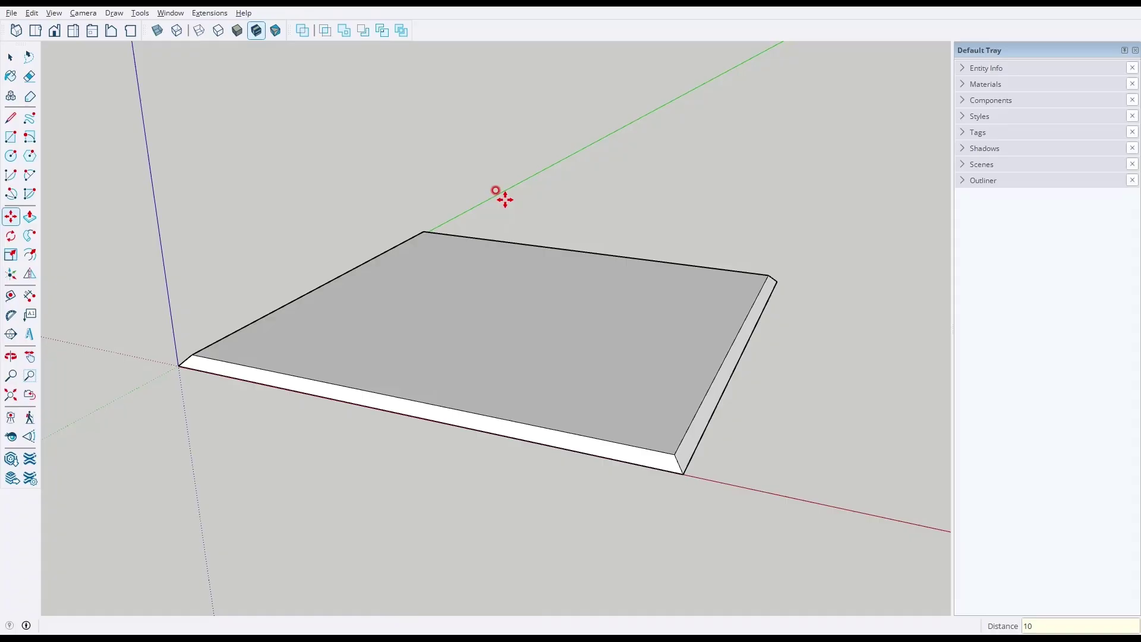
Select all connected geometry of the bevelled tile and make it a group.
middle_click_drag(547, 230, 712, 369)
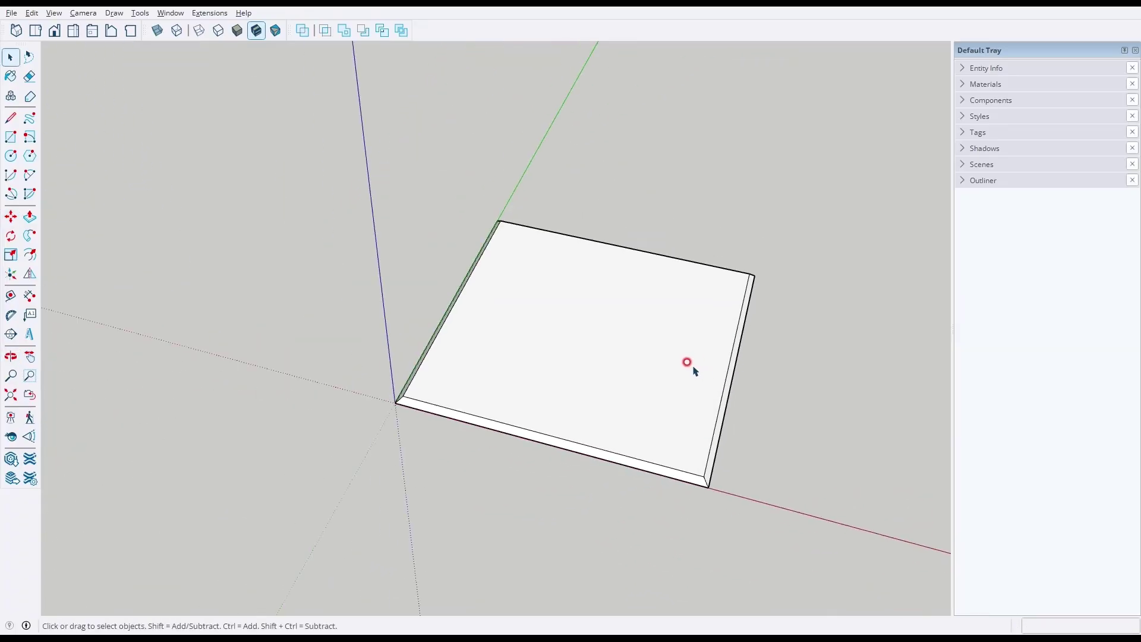
triple_click(690, 365)
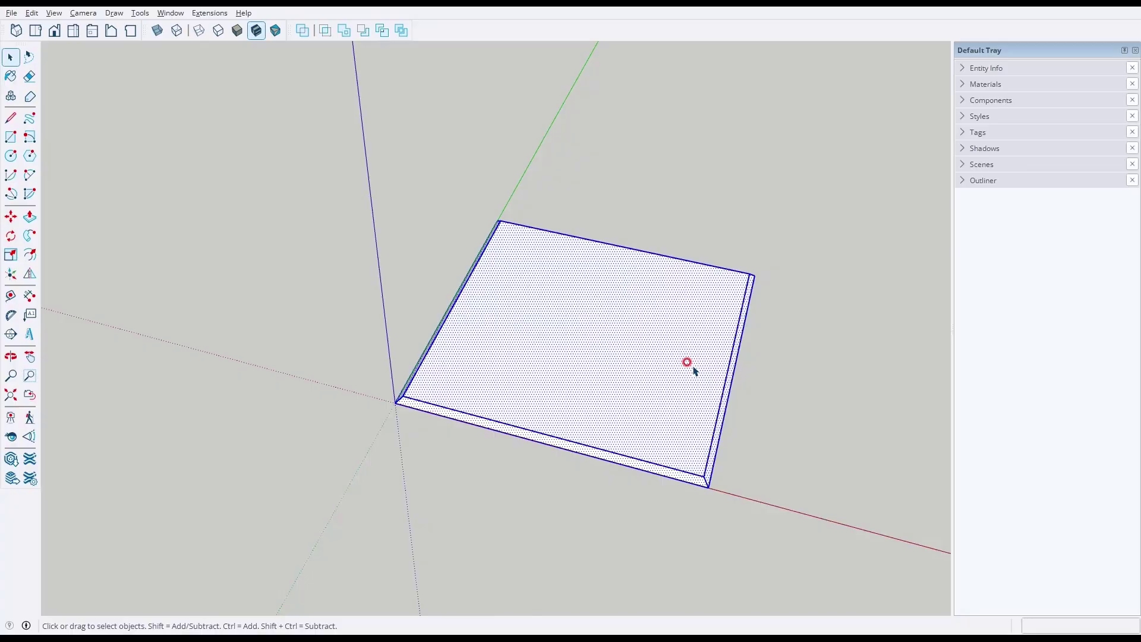
right_click(689, 365)
left_click(795, 159)
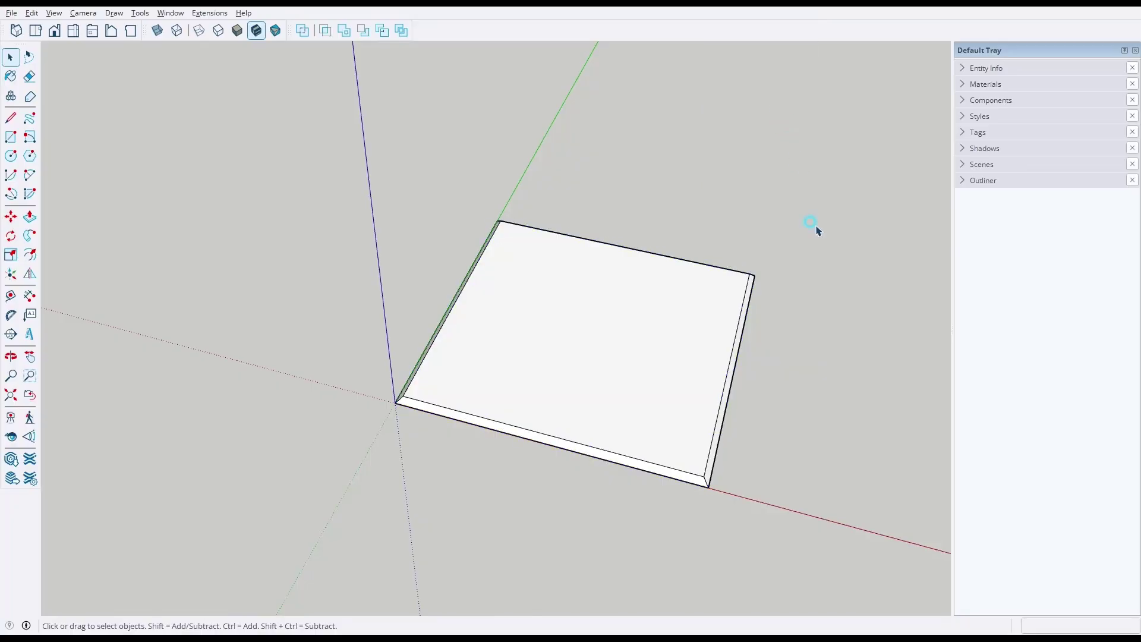
Copy the tile group along the red axis, from its origin corner to its adjacent base corner.
triple_click(688, 371)
mouse_move(687, 372)
middle_mouse_down()
mouse_move(677, 376)
mouse_move(870, 376)
mouse_move(787, 399)
mouse_move(548, 428)
mouse_move(294, 419)
mouse_move(228, 349)
mouse_move(384, 389)
mouse_move(619, 392)
mouse_move(274, 358)
mouse_move(296, 348)
middle_mouse_up()
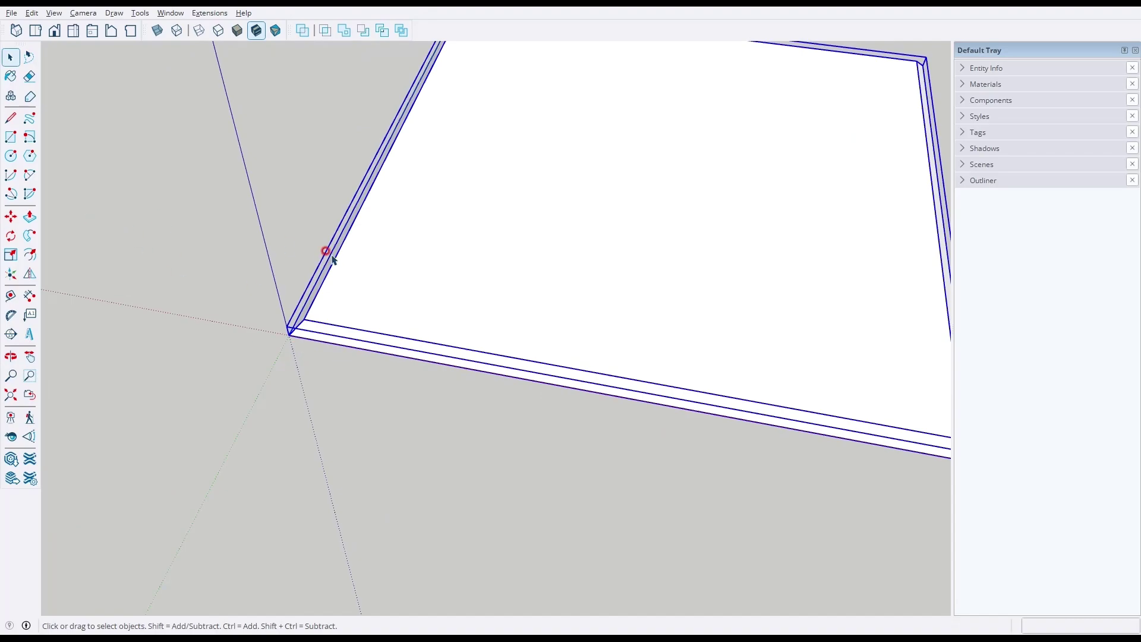
left_click(5, 217)
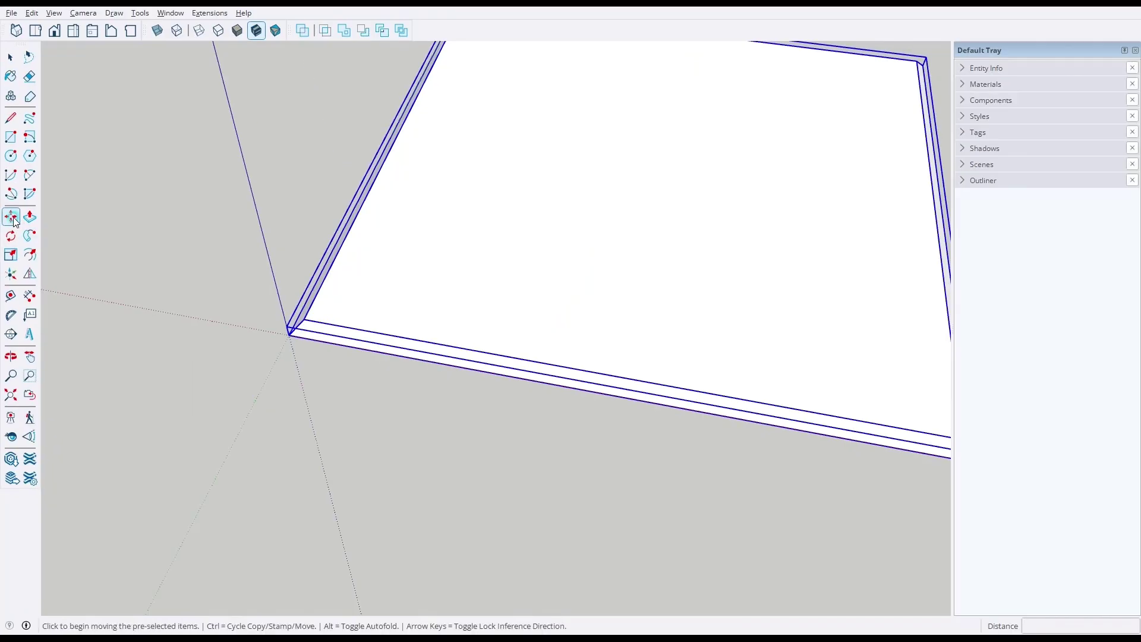
middle_click_drag(248, 324, 279, 343)
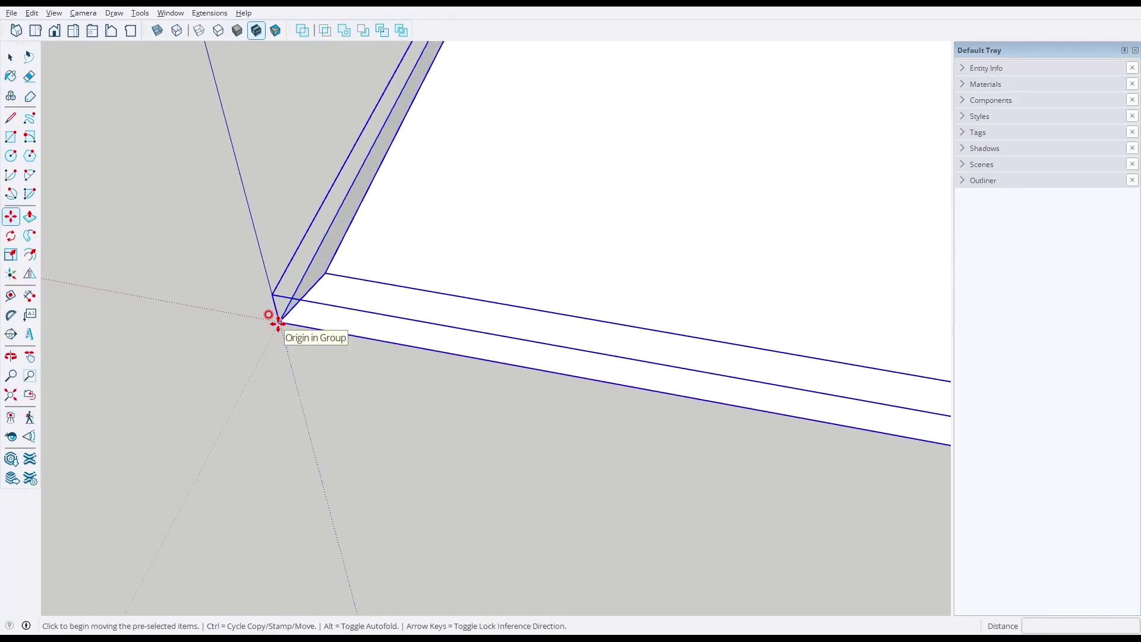
left_click(279, 343)
scroll(352, 191, "down", 3)
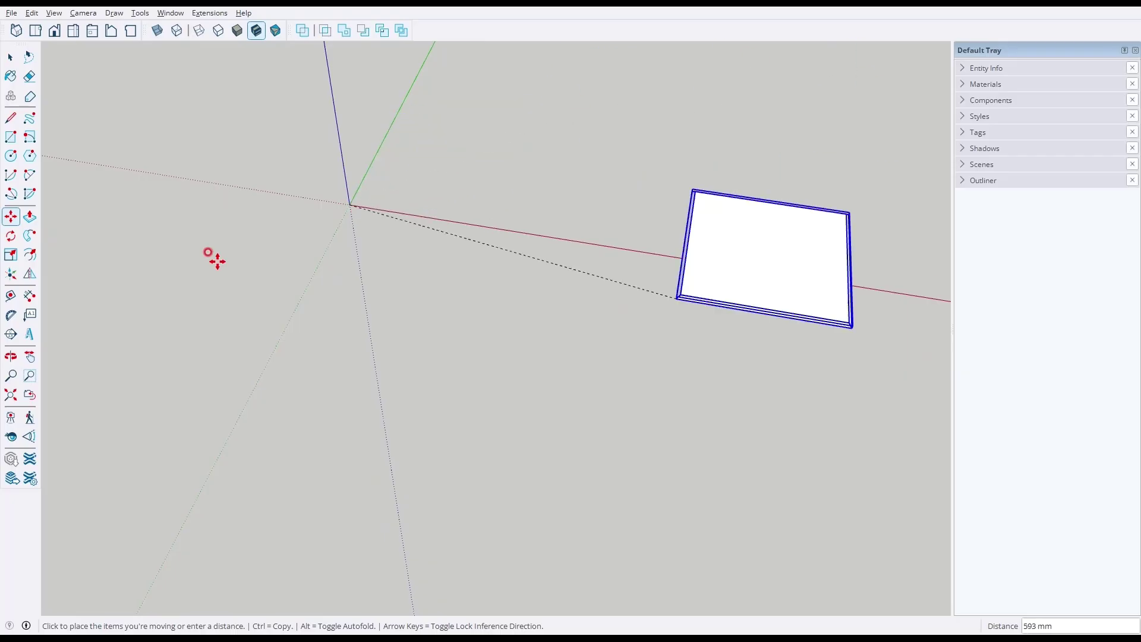
key("ctrl")
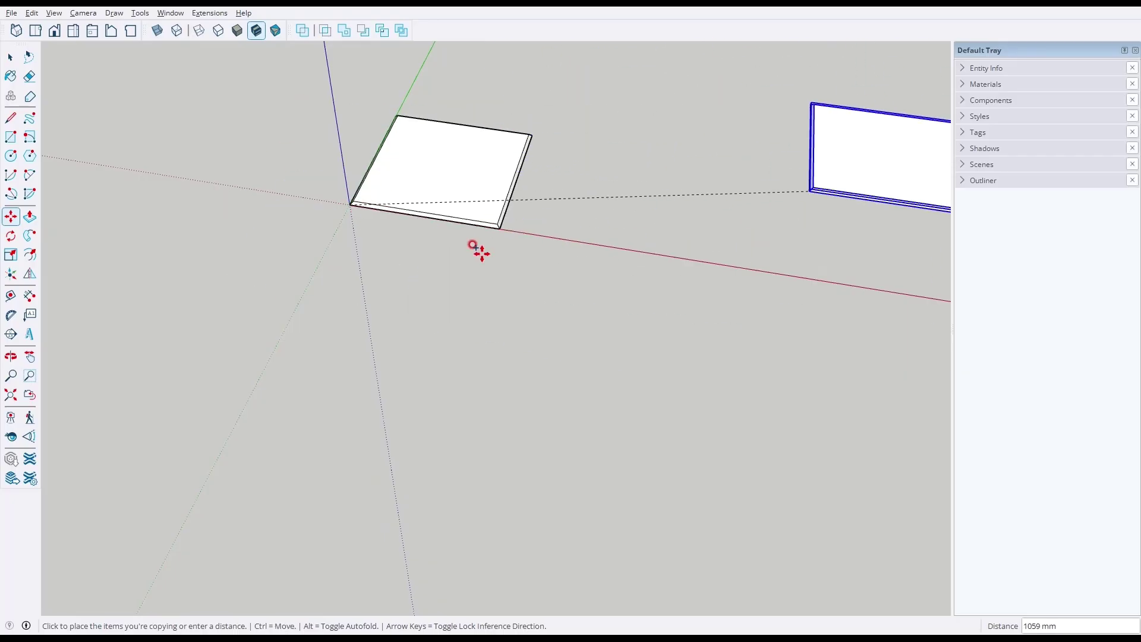
scroll(535, 235, "up", 6)
scroll(442, 279, "up", 2)
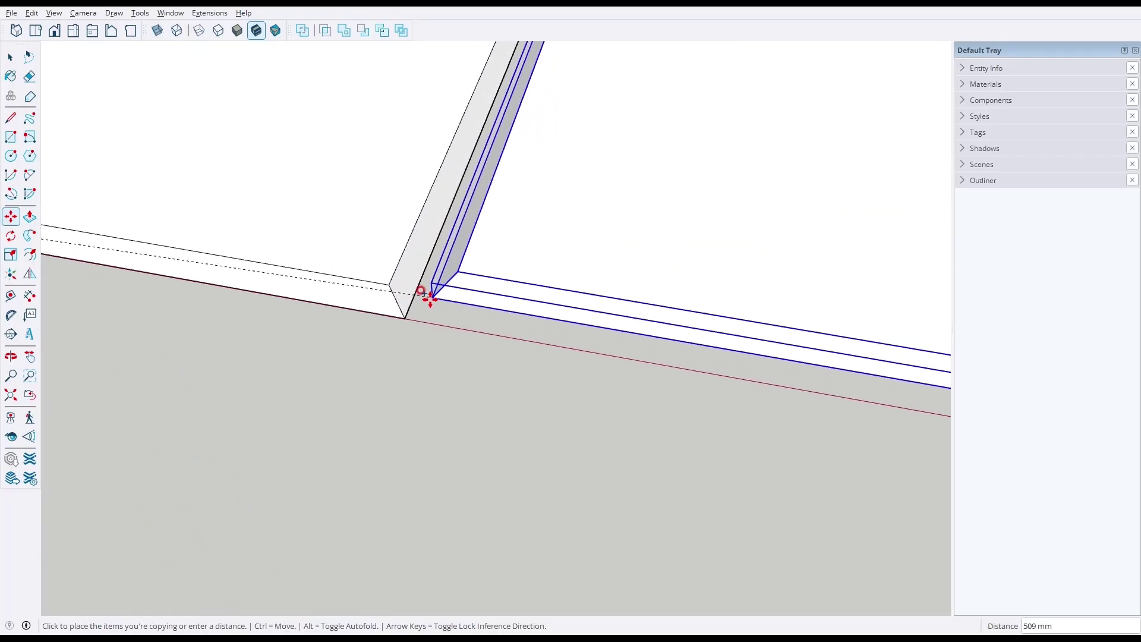
left_click(407, 321)
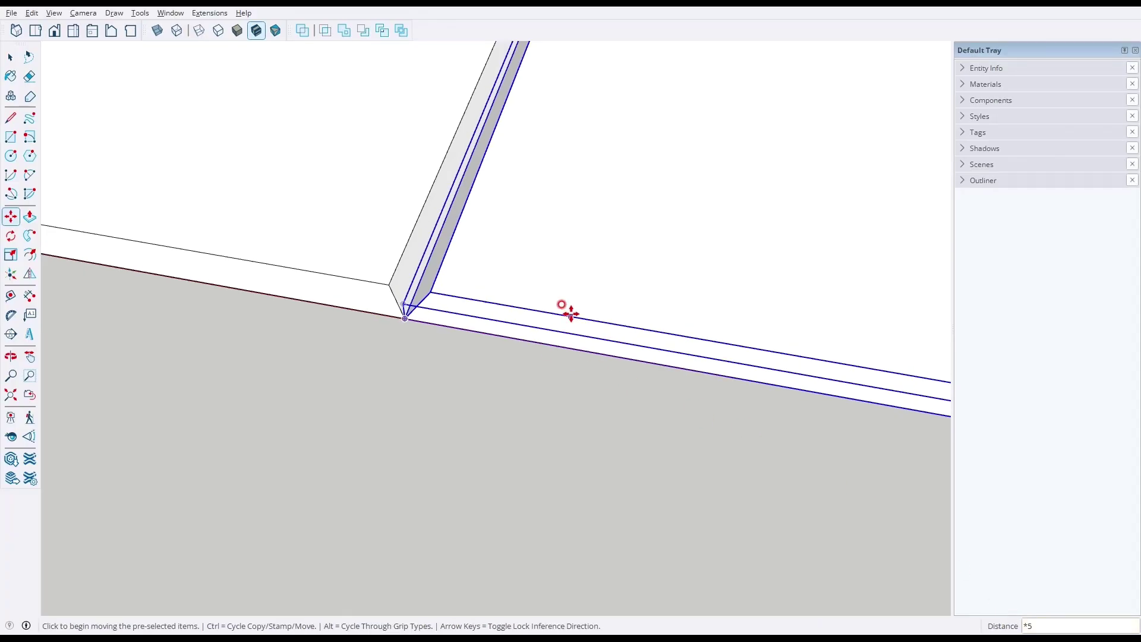
Delete the copied tile so that only the original at the origin is left.
scroll(410, 306, "down", 8)
key("space")
key("Delete")
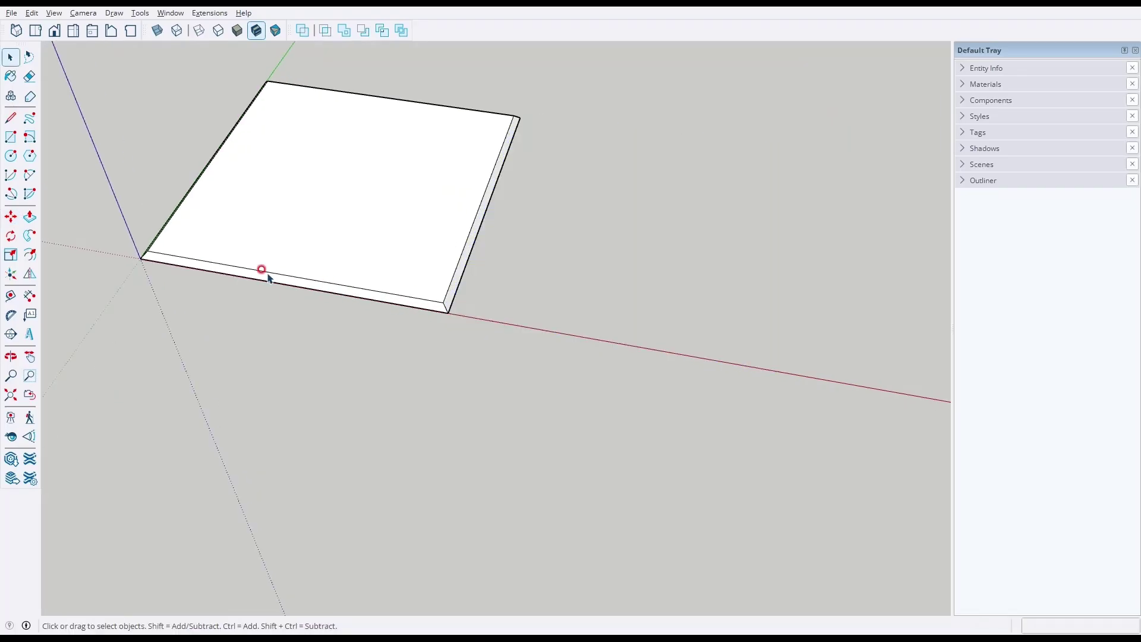
Copy the original tile with the Move tool so the copy sits edge to edge with it along the red axis.
left_click(237, 266)
key("m")
left_click(141, 259)
key("ctrl")
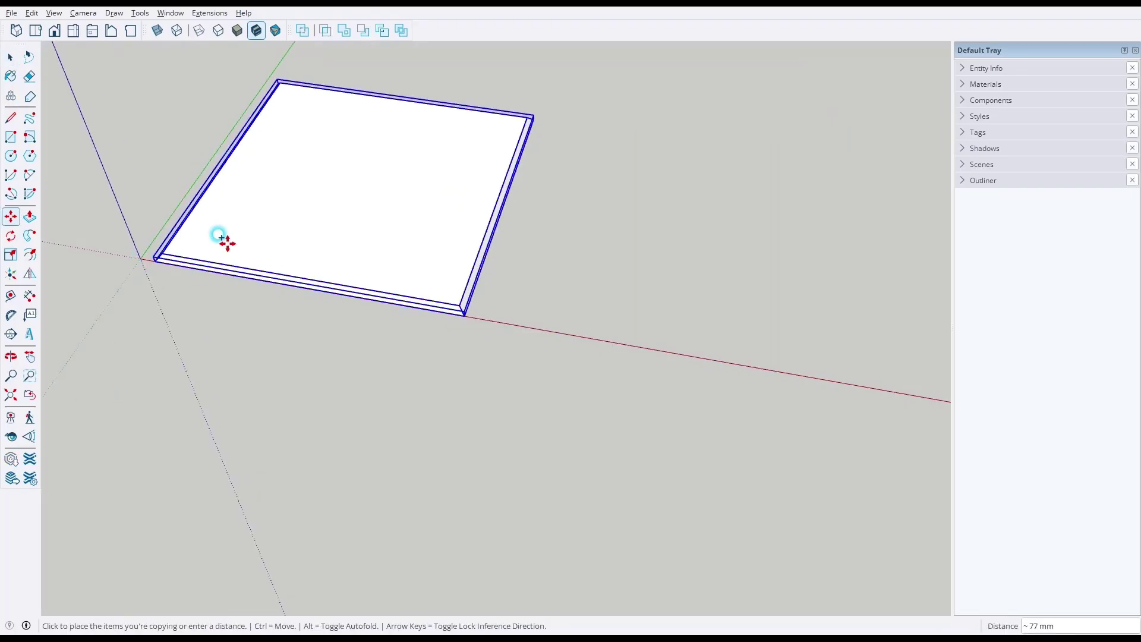
scroll(425, 317, "up", 2)
left_click(455, 309)
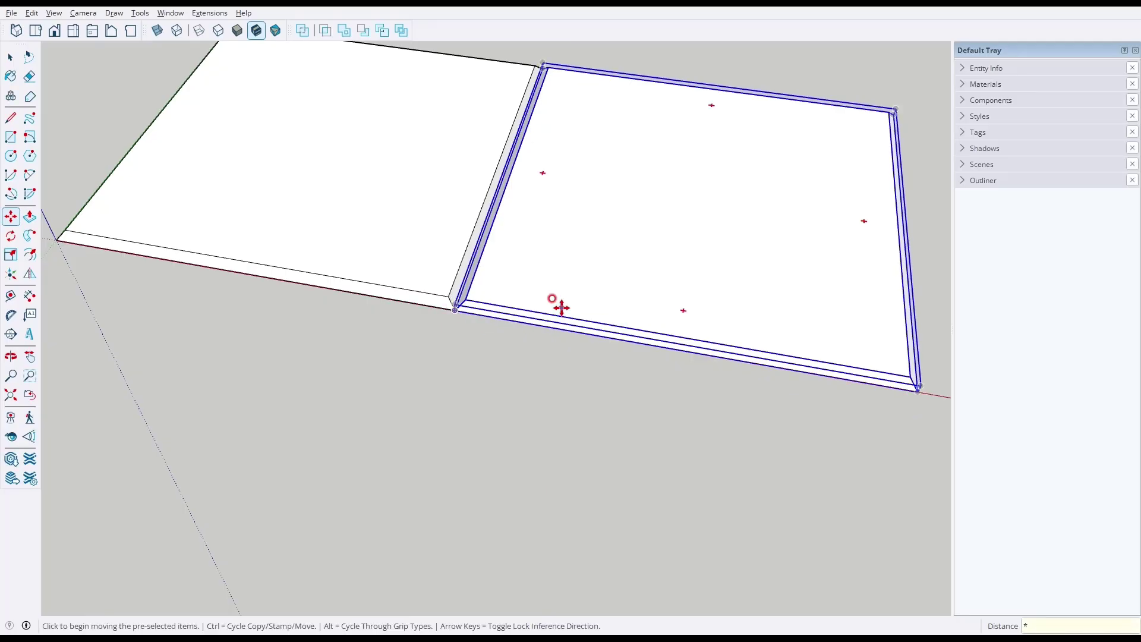
Multiply the tile copy with *5 to extend the row along the red axis.
type("5")
key("Return")
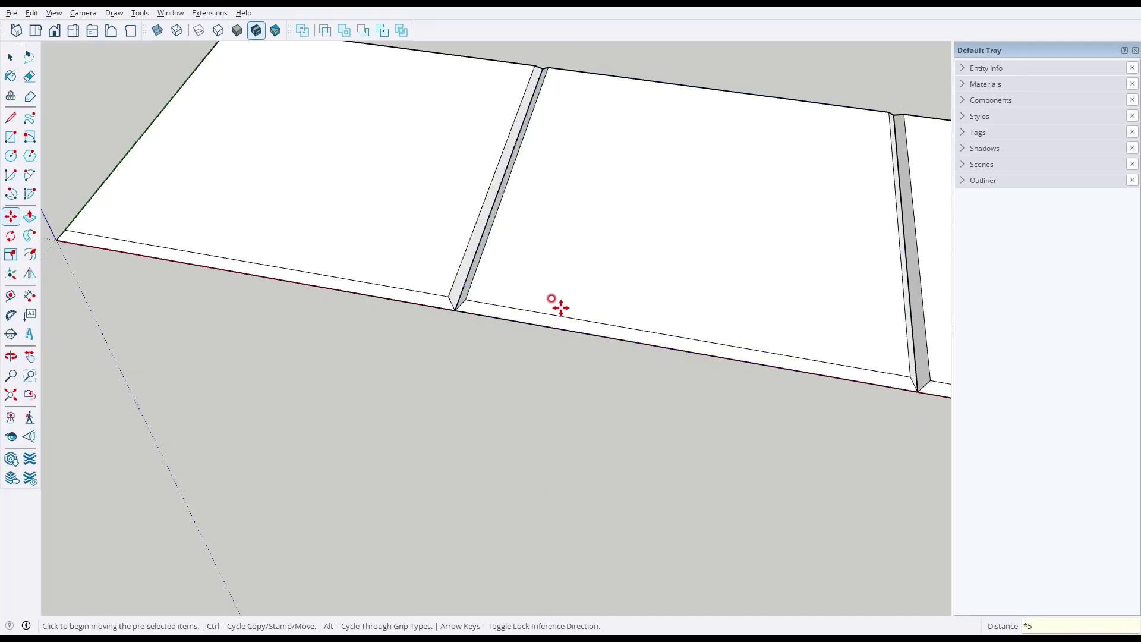
key("space")
scroll(425, 385, "down", 3)
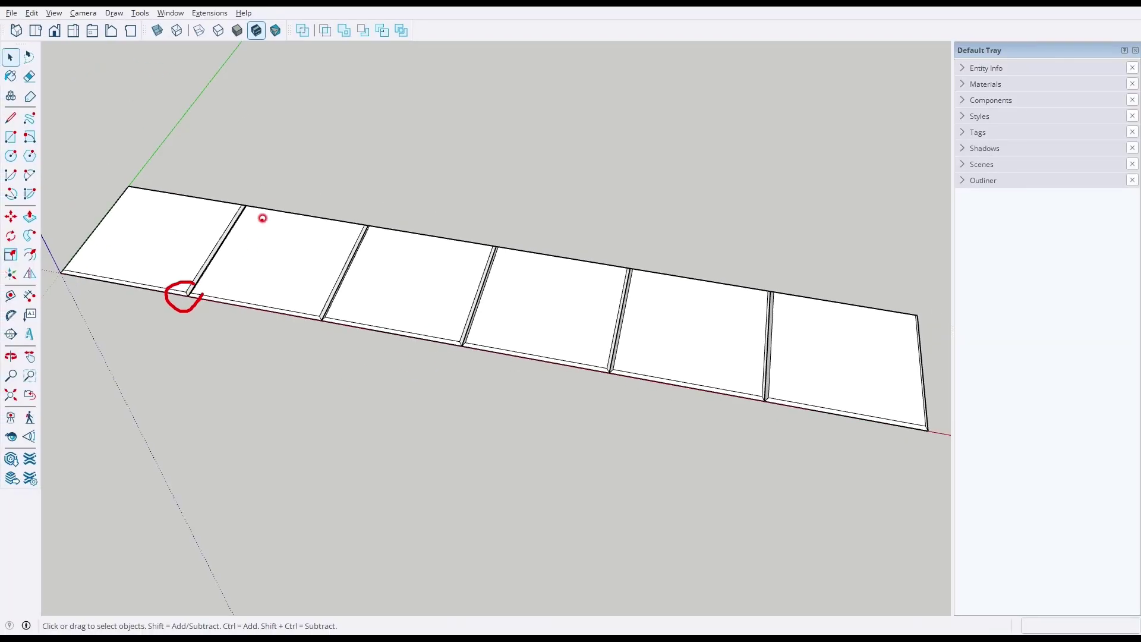
left_click_drag(269, 205, 330, 188)
left_click_drag(542, 242, 559, 226)
left_click_drag(616, 264, 666, 271)
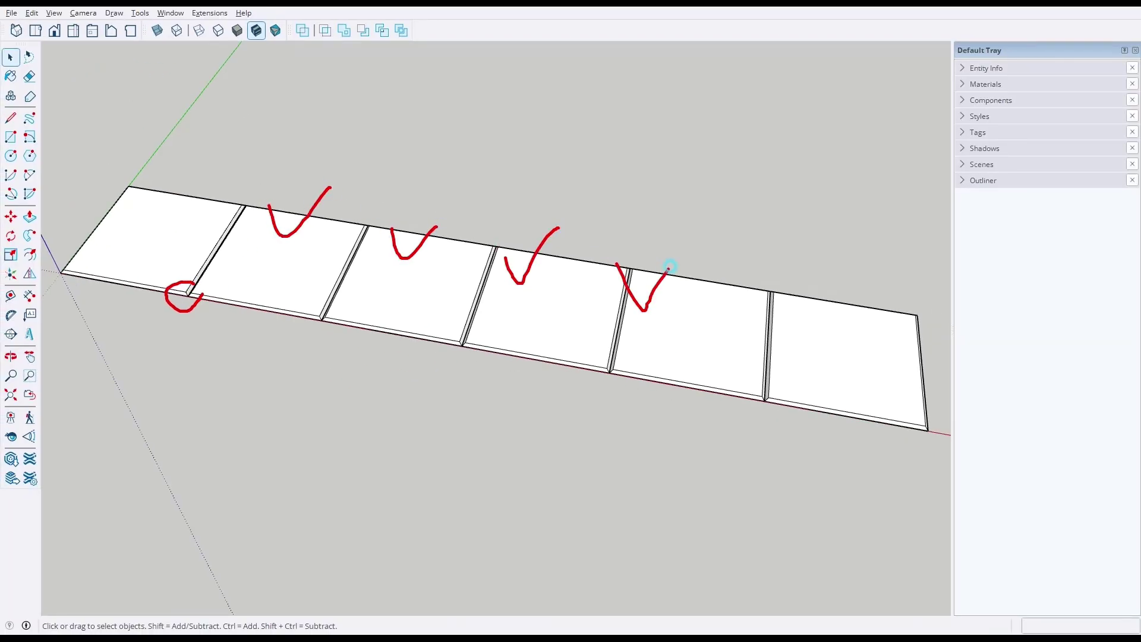
left_click_drag(817, 317, 865, 222)
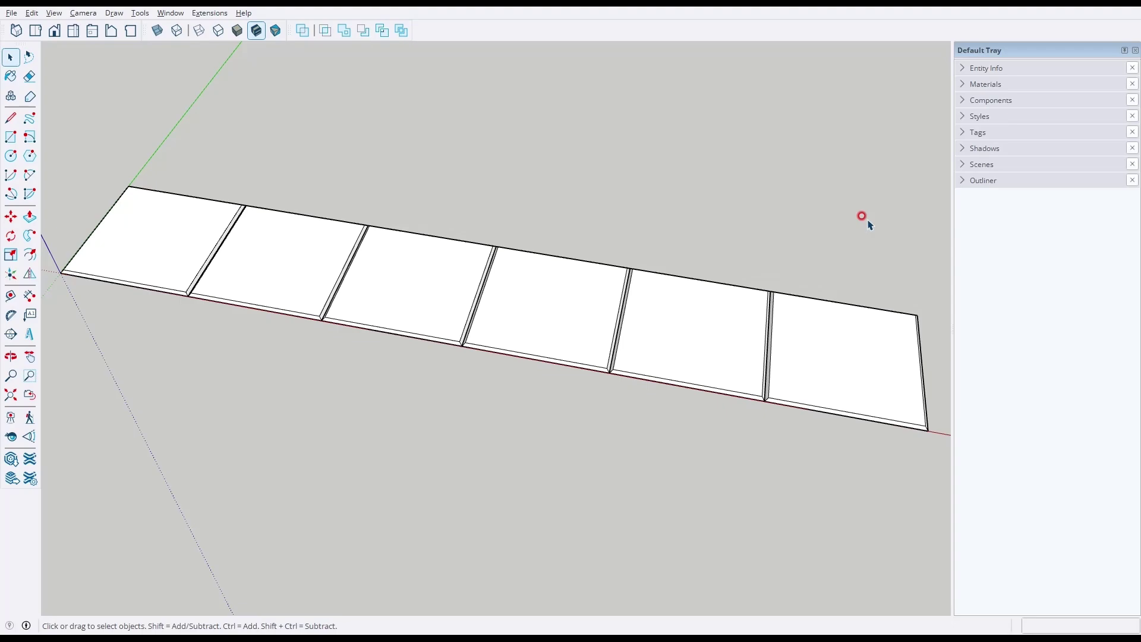
Select the whole row of tiles and copy it edge to edge along the green axis, from the origin corner to the adjacent corner.
scroll(624, 284, "down", 5)
left_click_drag(788, 412, 229, 88)
middle_click_drag(265, 190, 759, 313)
scroll(494, 534, "up", 2)
scroll(484, 364, "up", 3)
key("m")
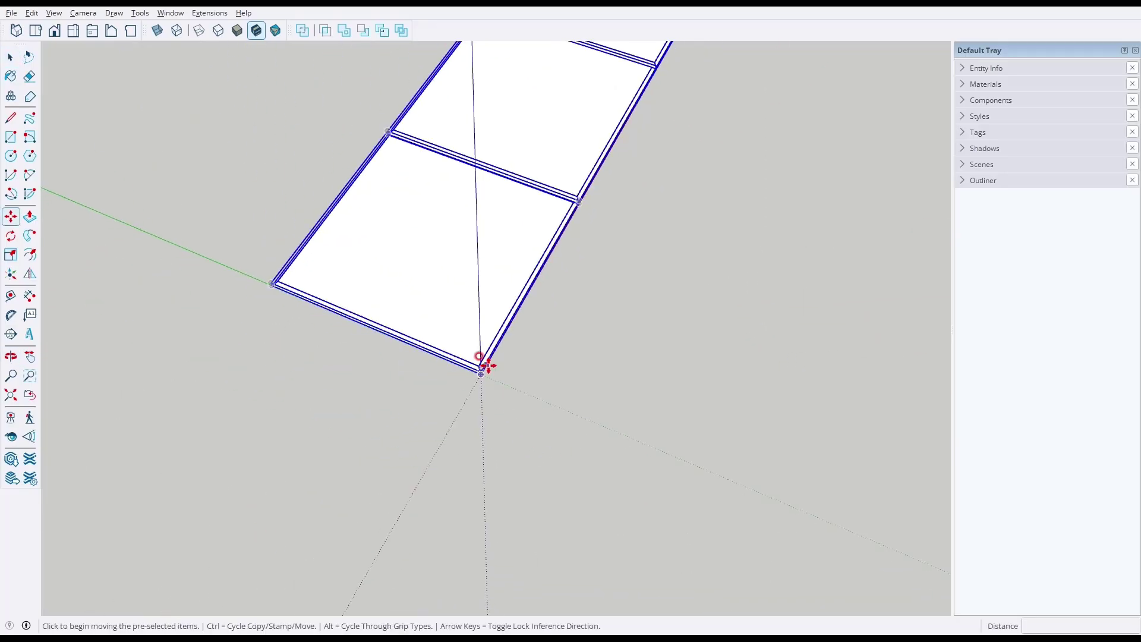
scroll(484, 374, "up", 2)
key("ctrl")
left_click(485, 371)
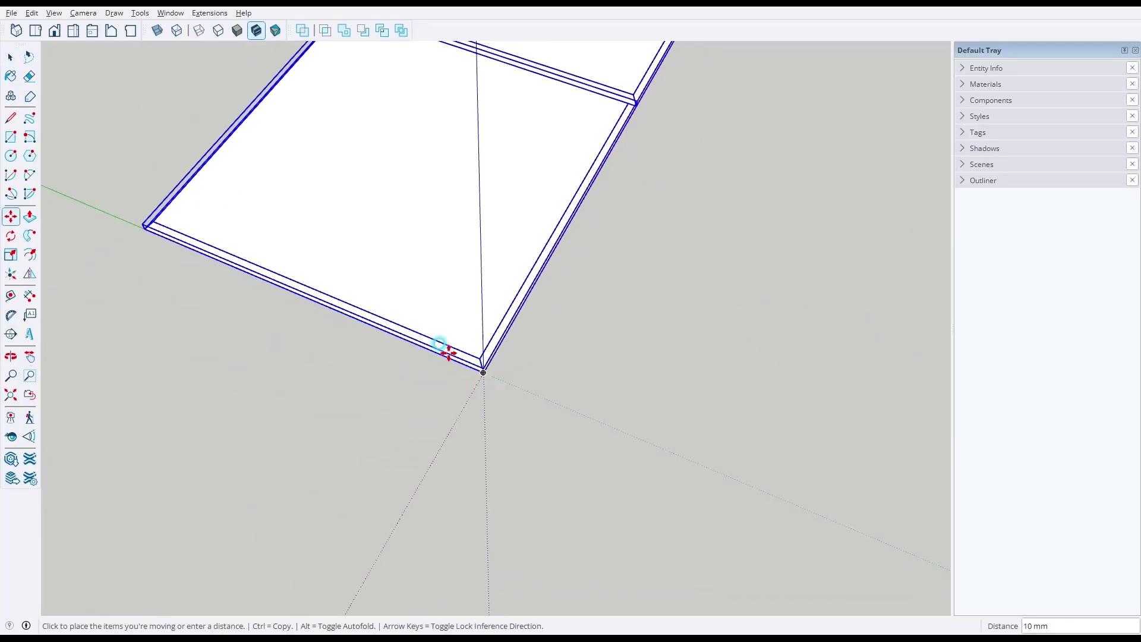
left_click(145, 224)
Multiply the row copy with *5 to fill out a square tile grid, and fit the whole grid in view.
type("*5")
key("Return")
key("space")
key("shift+z")
middle_click_drag(605, 256, 473, 215)
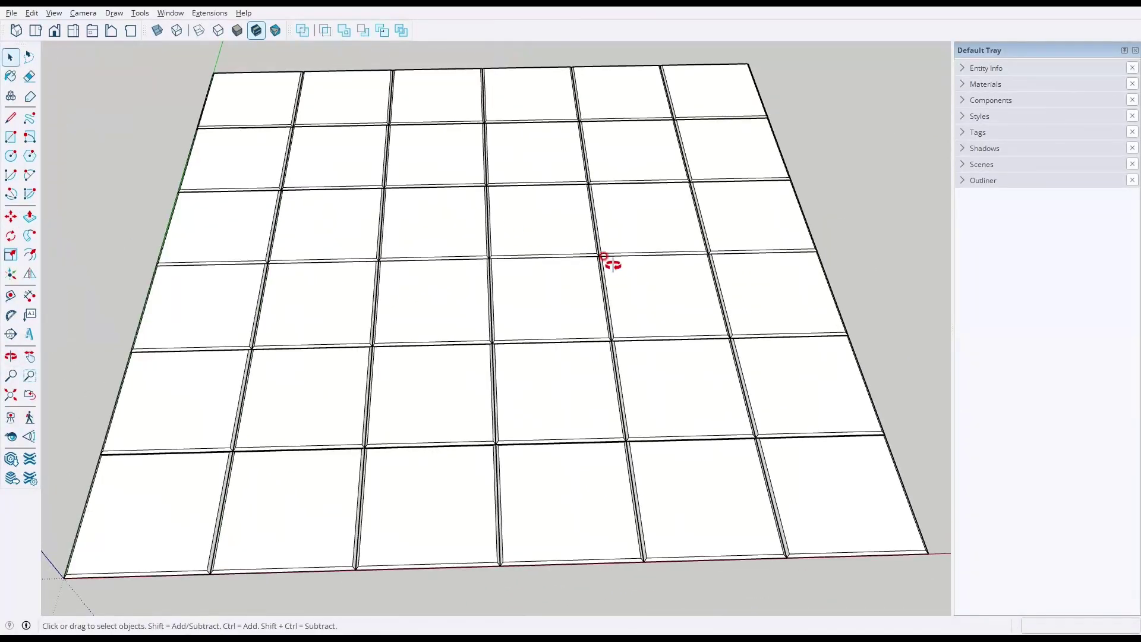
middle_click_drag(603, 257, 276, 261)
left_click(11, 236)
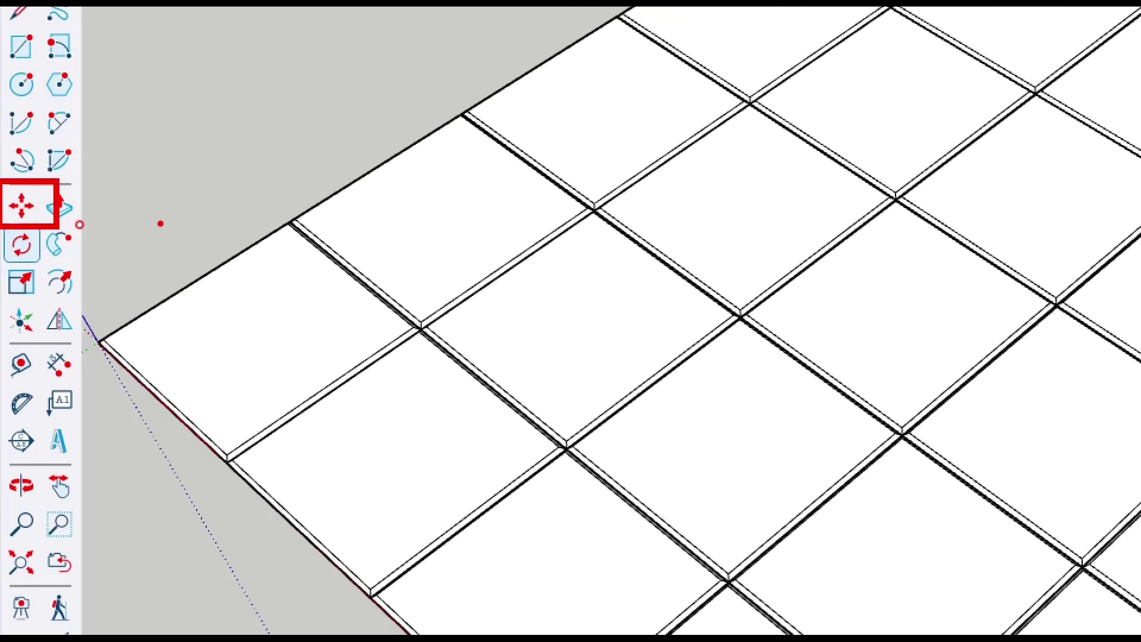
key("space")
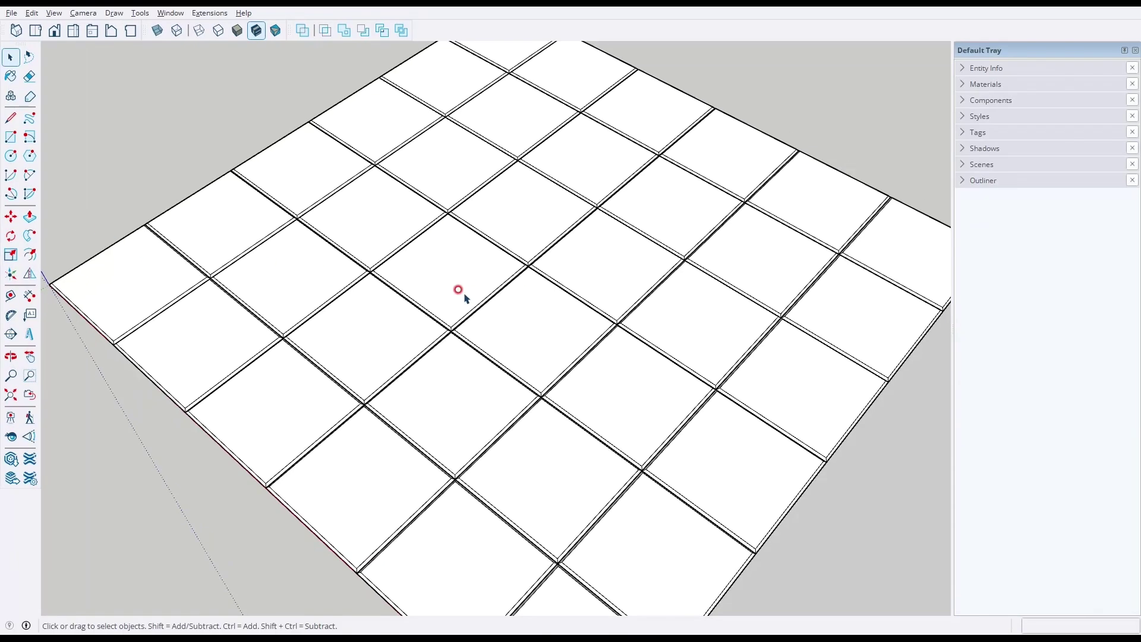
middle_click_drag(458, 289, 907, 228)
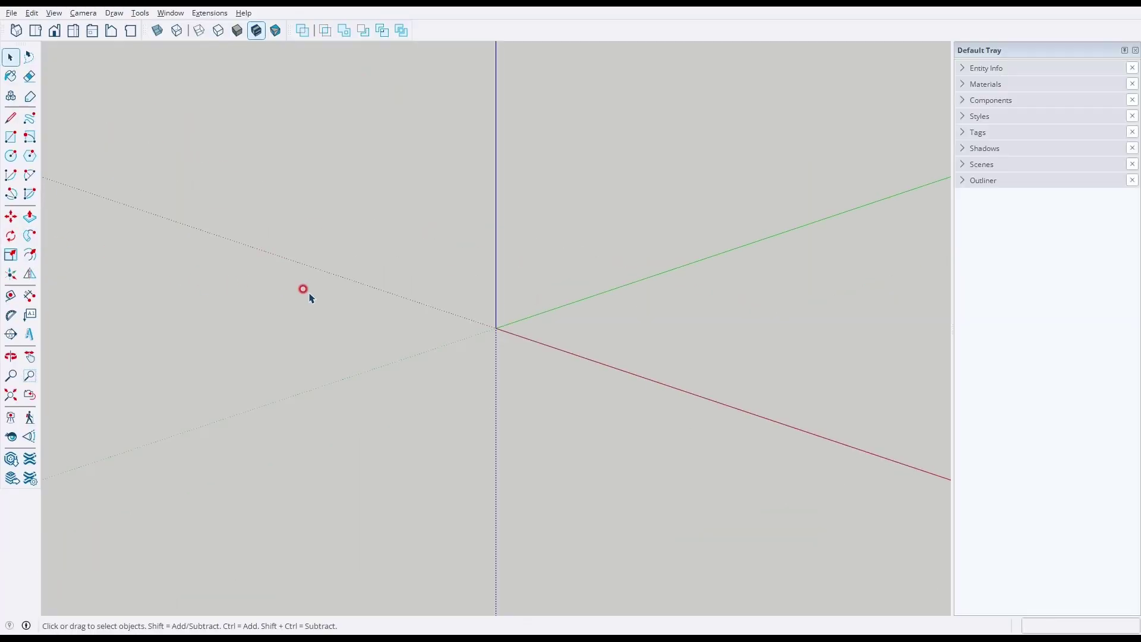
Draw a rectangle on the ground plane with its first corner at the origin, between the red and green axes.
middle_click_drag(501, 343, 536, 364)
key("r")
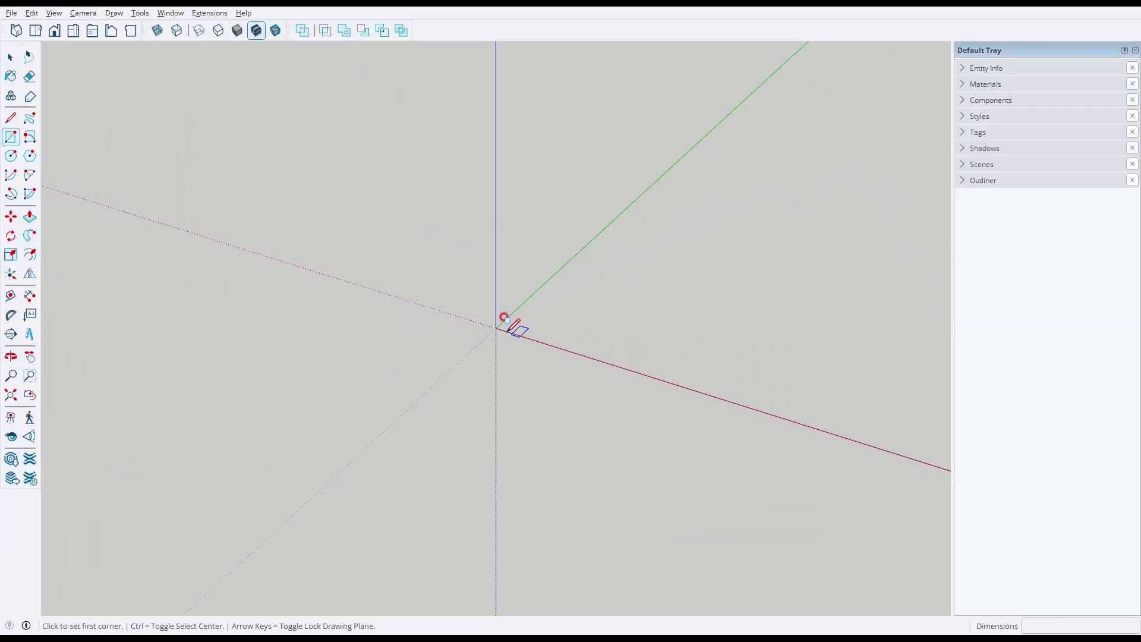
left_click(495, 326)
left_click(838, 257)
middle_click_drag(796, 253, 774, 357)
key("space")
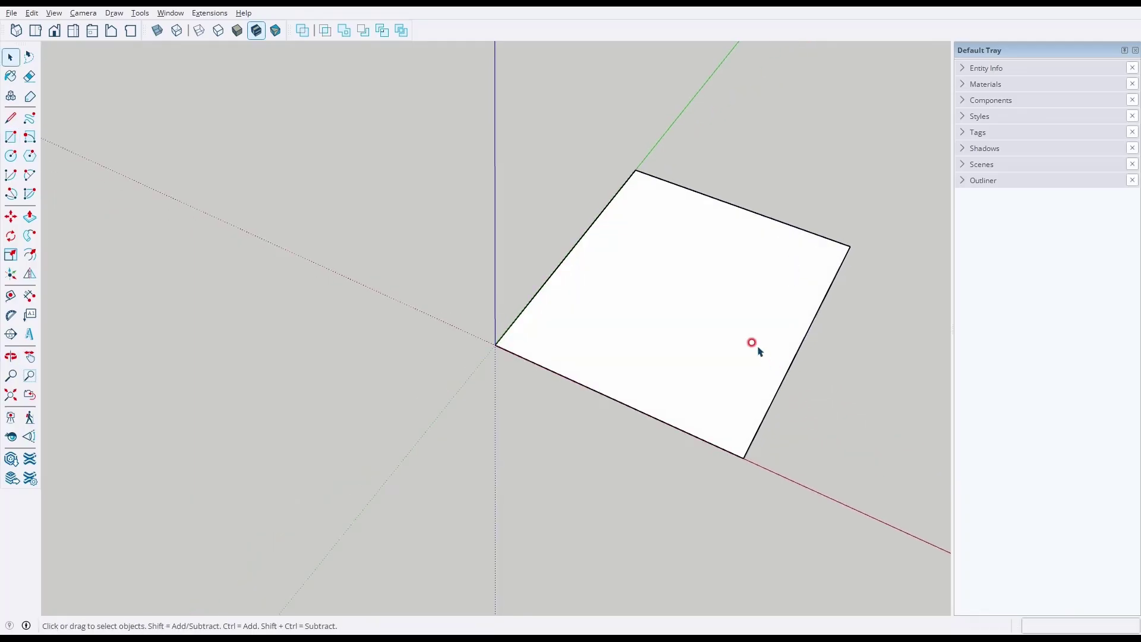
Push/Pull the rectangle upward into a box and make the whole box a group.
key("p")
left_click_drag(697, 377, 706, 283)
key("space")
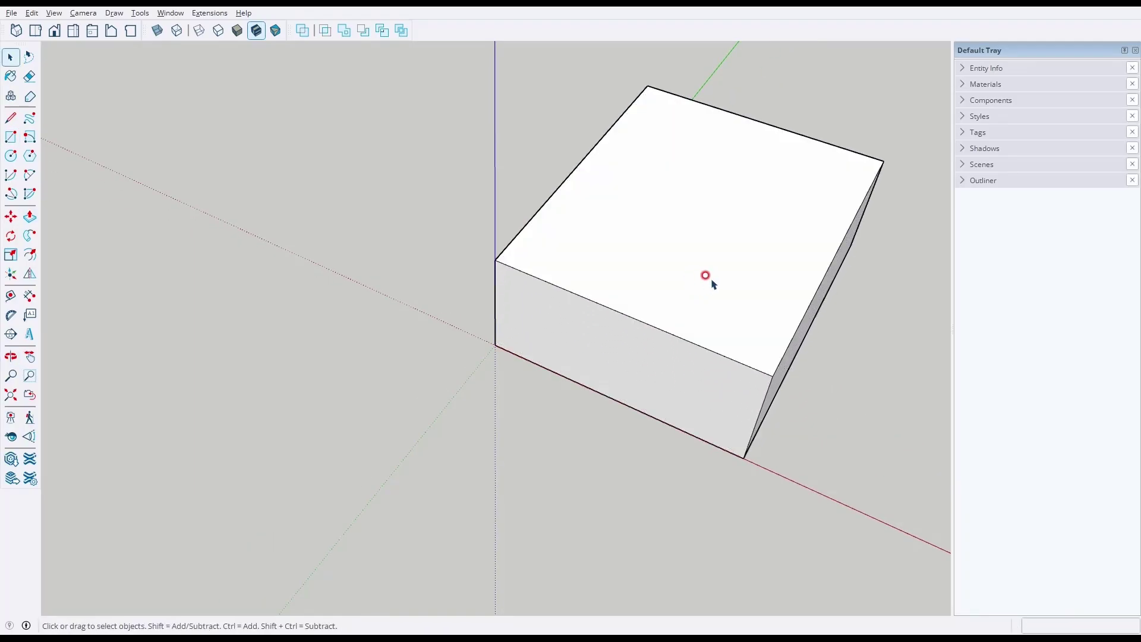
triple_click(716, 262)
right_click(717, 261)
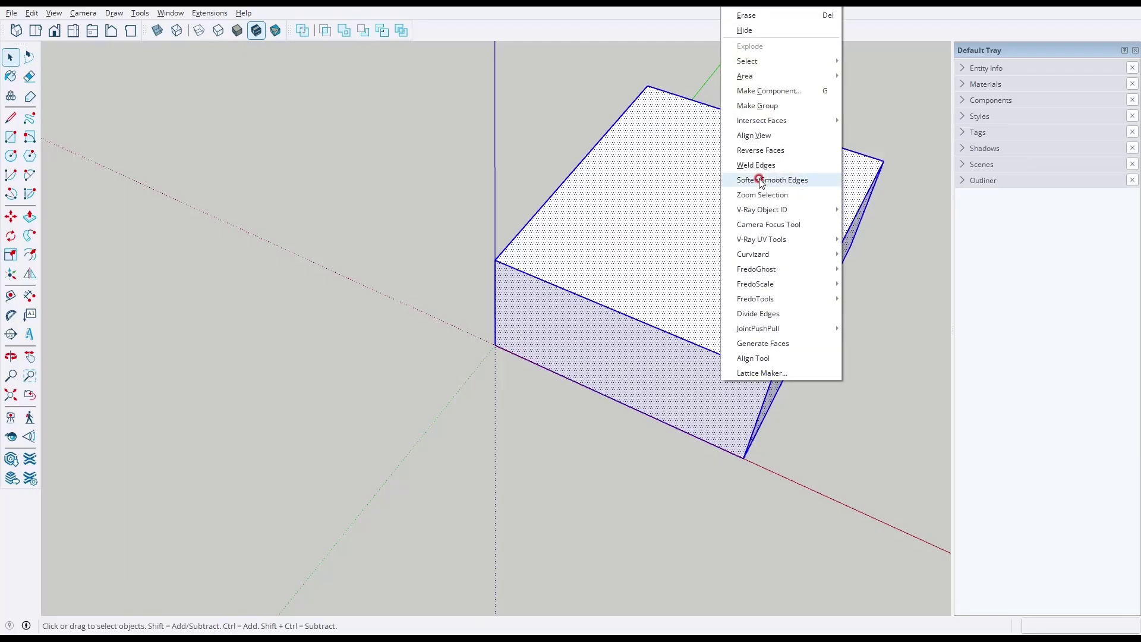
left_click(774, 107)
middle_click_drag(667, 355, 619, 294)
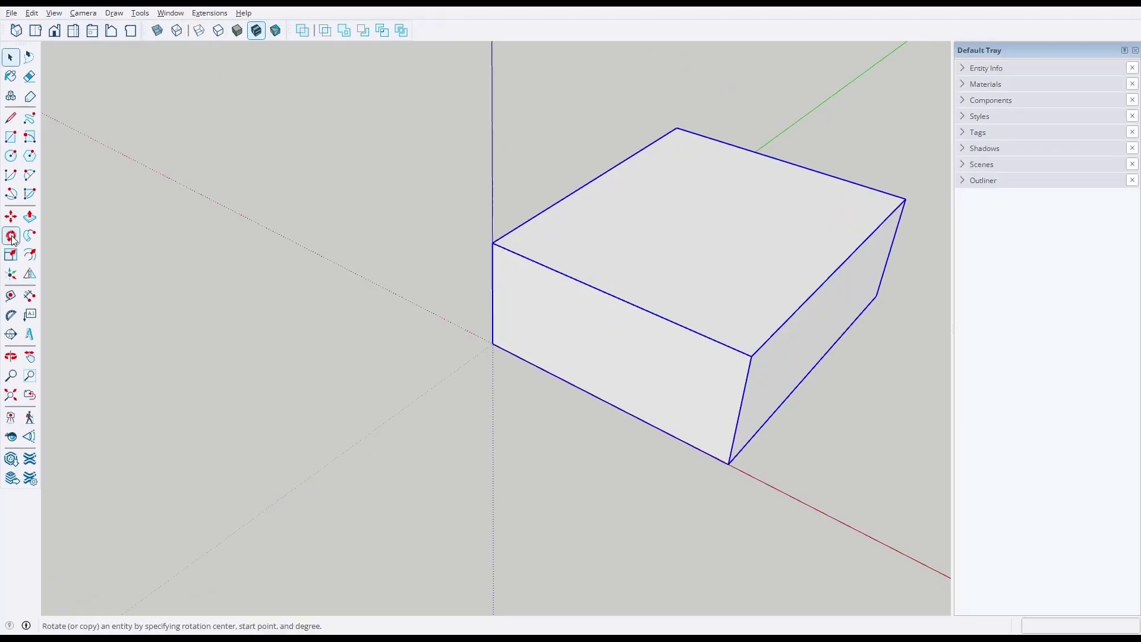
Try rotating the box group by 30° about a point on its top face, and undo the rotation.
left_click(11, 236)
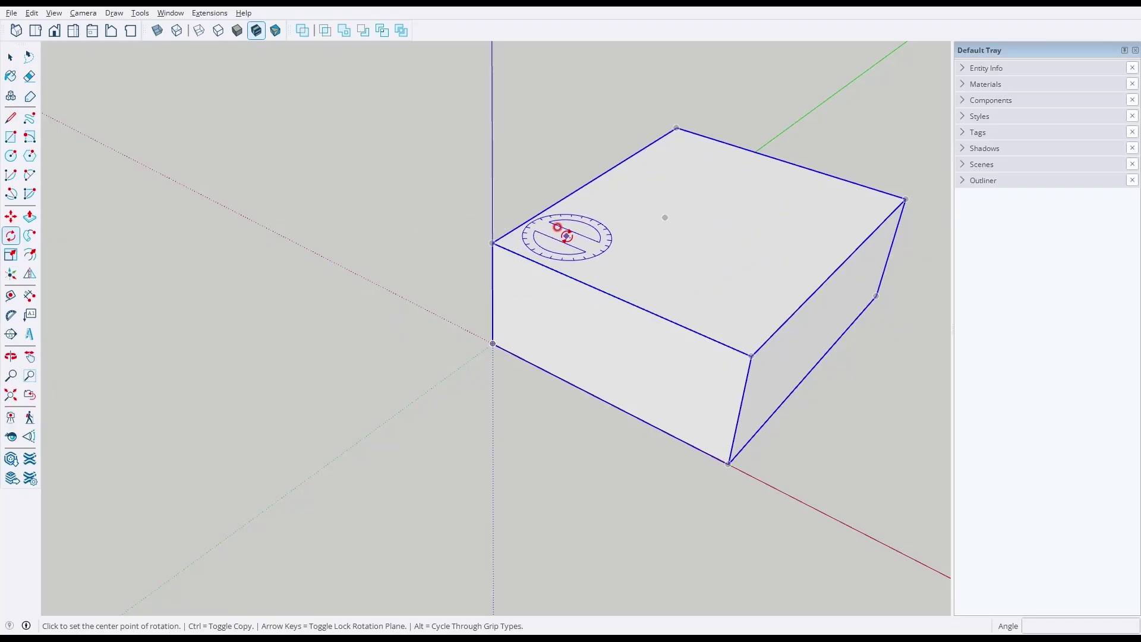
left_click(566, 236)
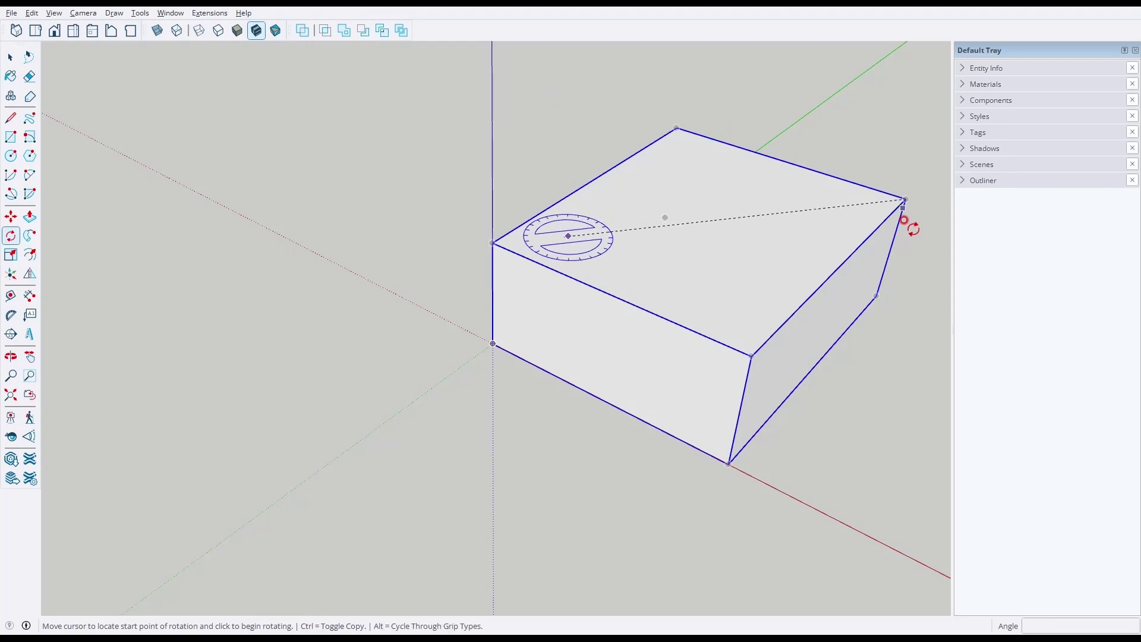
left_click(867, 355)
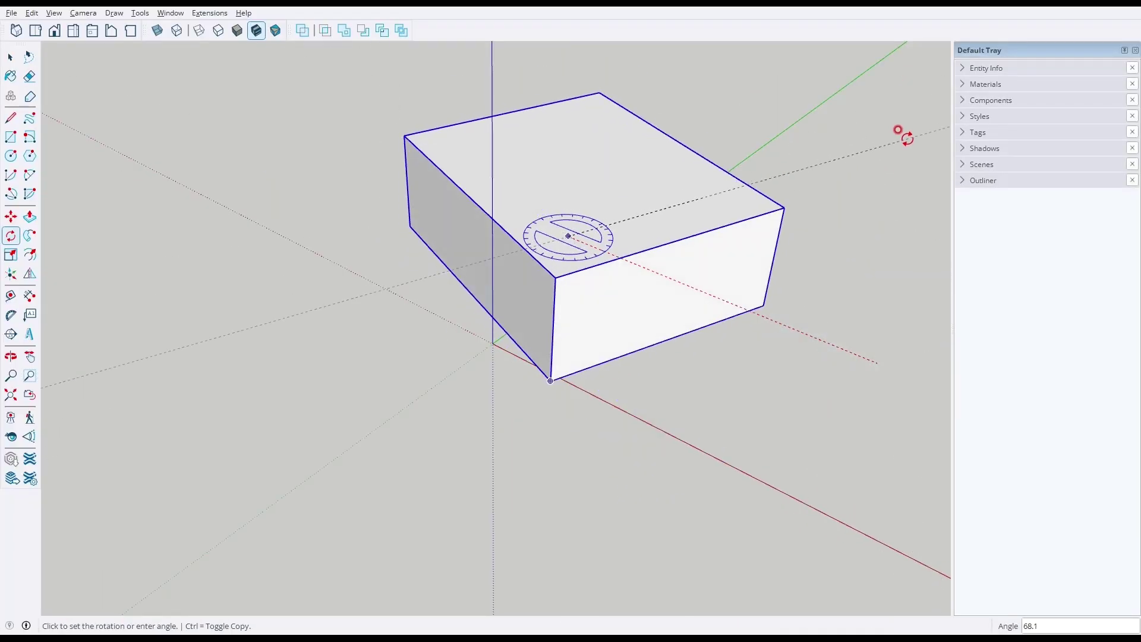
type("30")
key("Return")
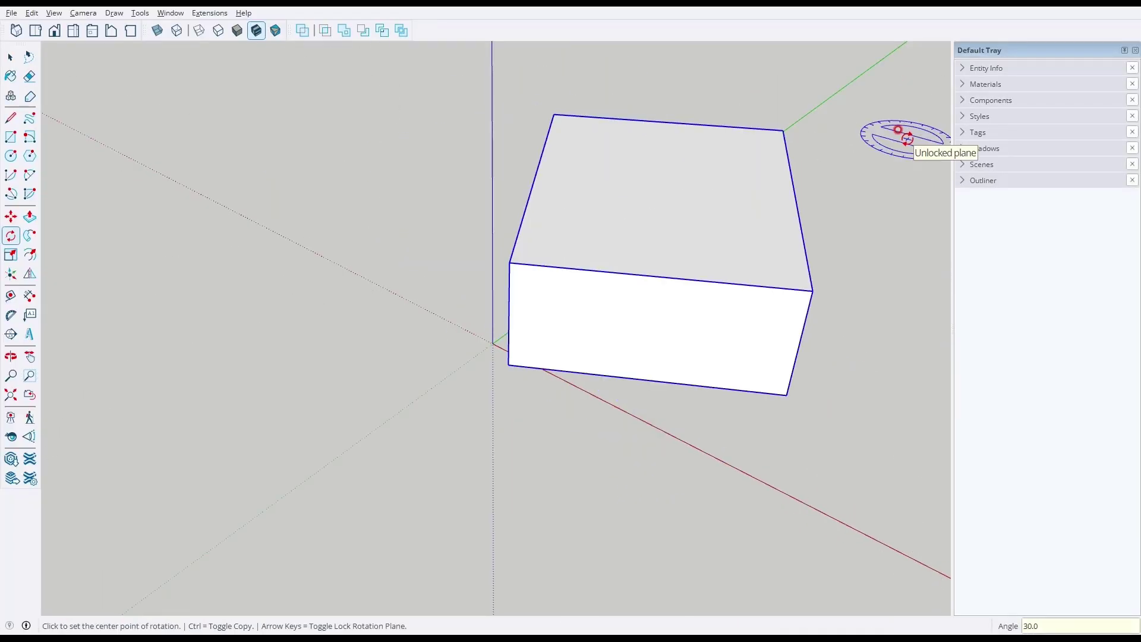
key("ctrl+z")
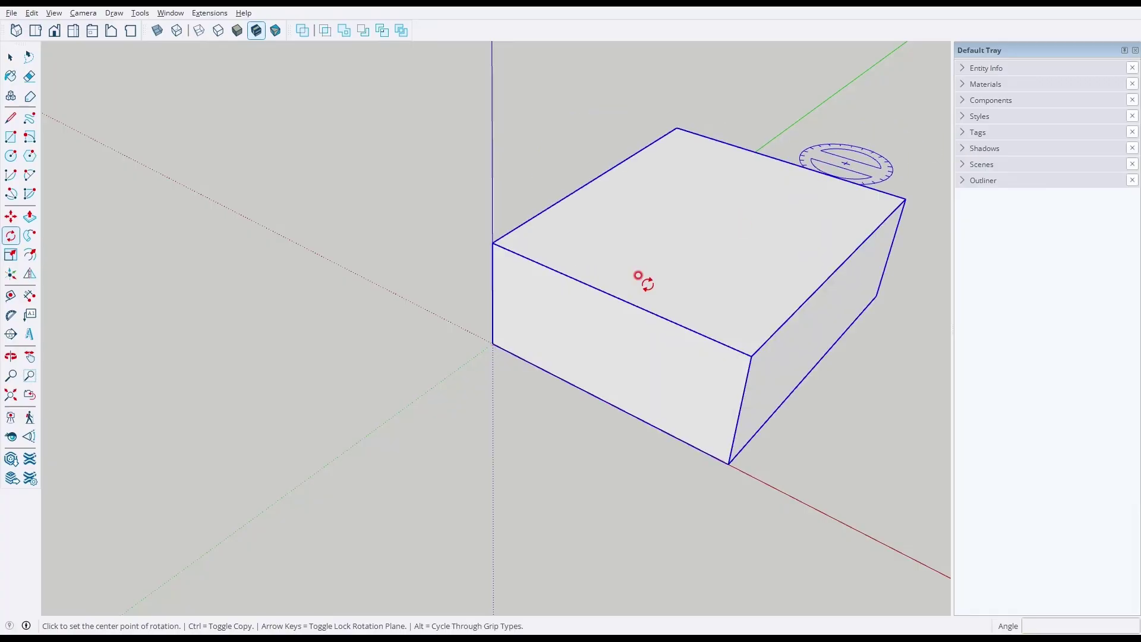
Try rotating the box about its upper corner above the origin in the green-axis and red-axis planes, and cancel both rotations.
left_click(493, 243)
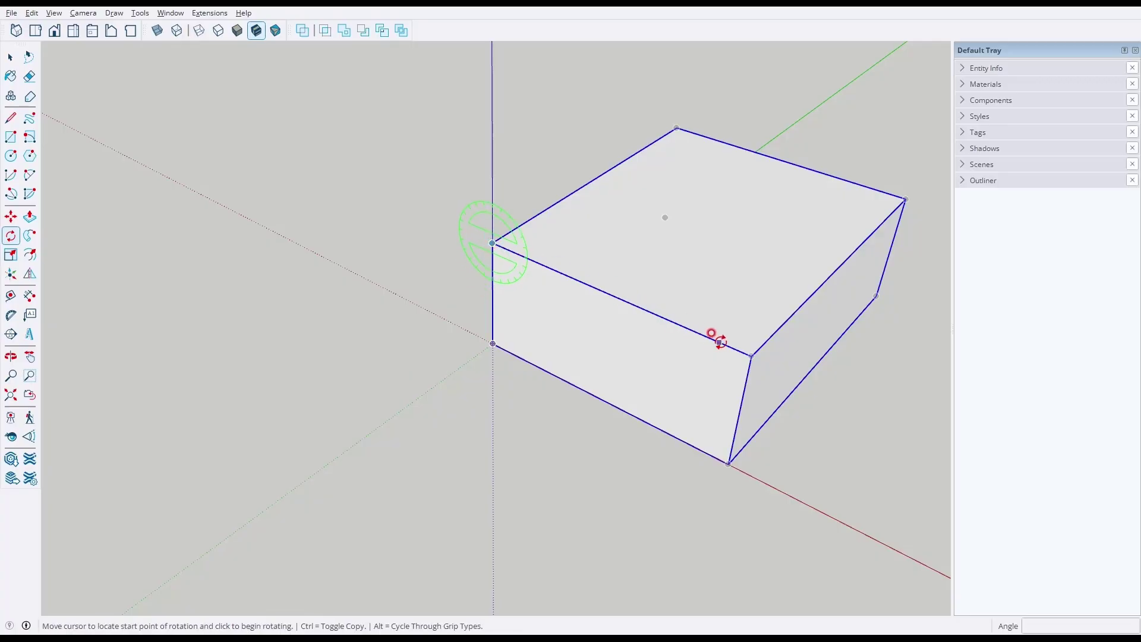
left_click(678, 159)
key("ctrl+z")
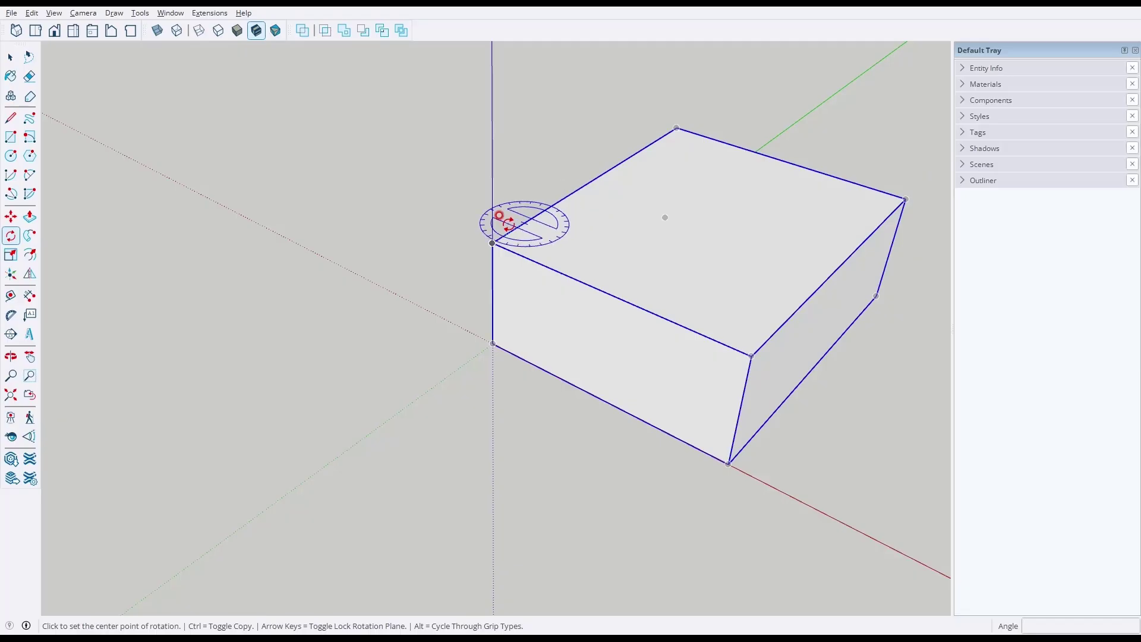
left_click(492, 242)
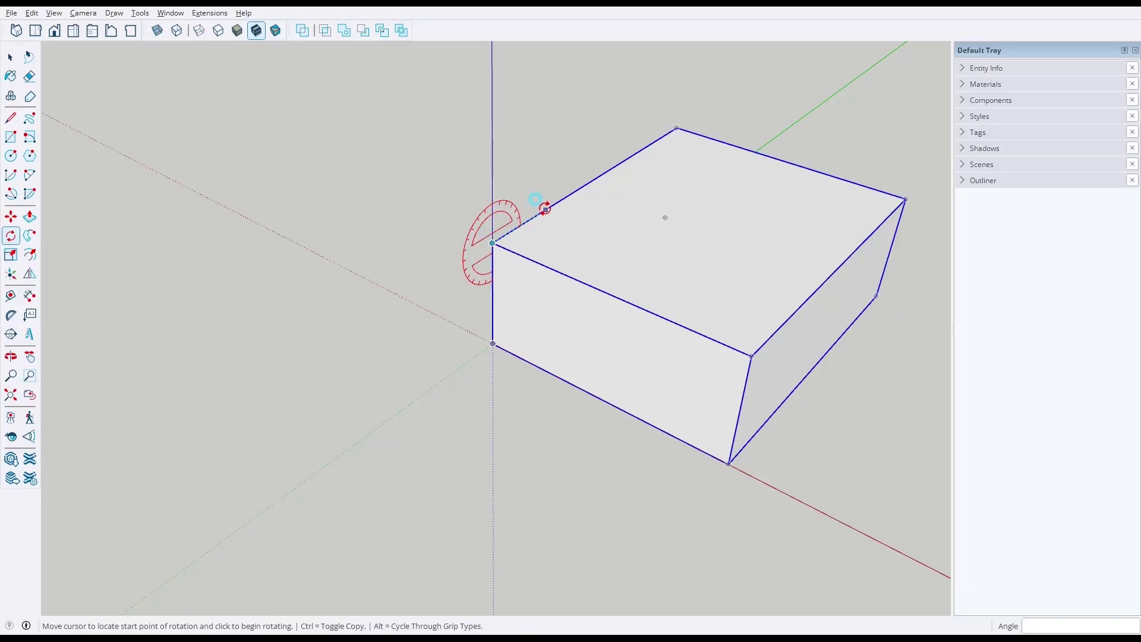
left_click(545, 208)
key("Escape")
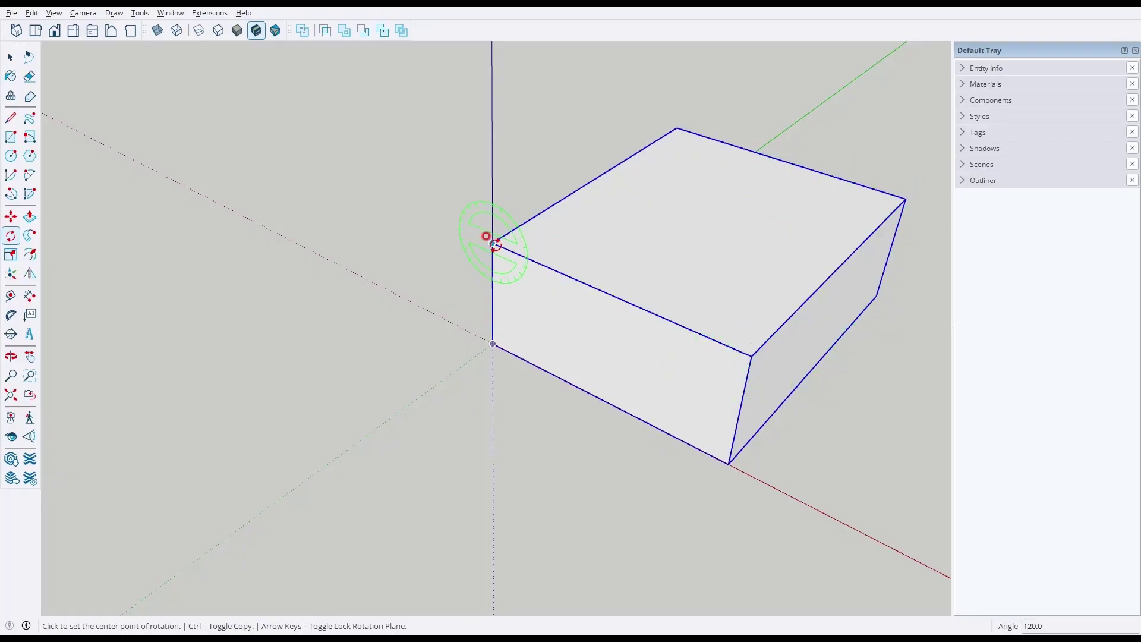
Lock the rotation plane to the red and the blue axis in turn, try rotating the box about its upper corner, and cancel.
key("Right")
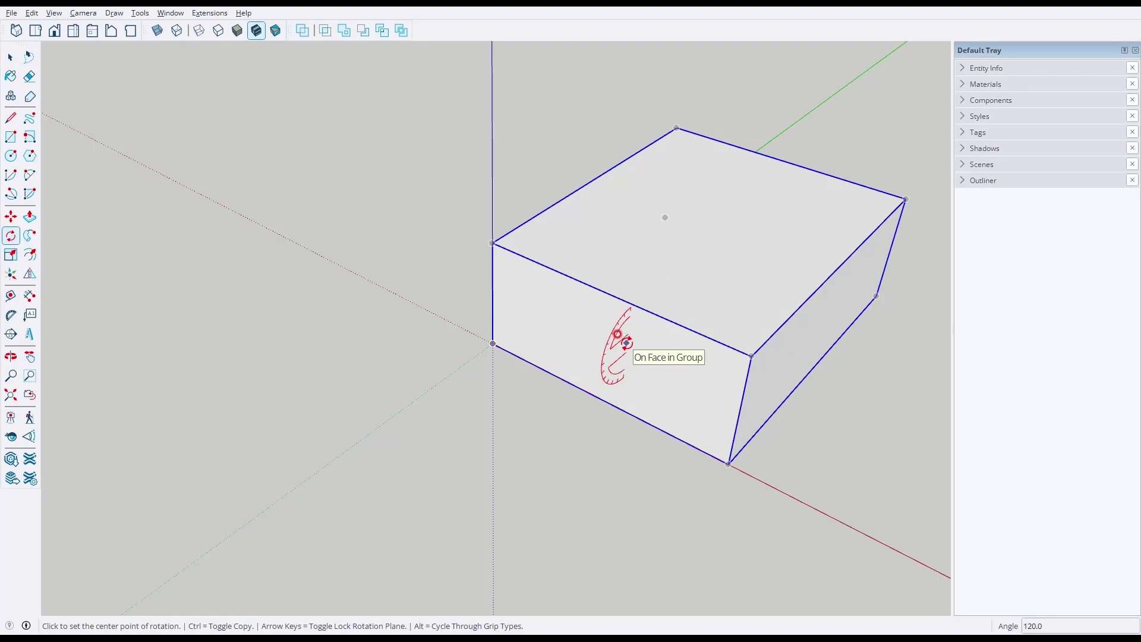
key("Up")
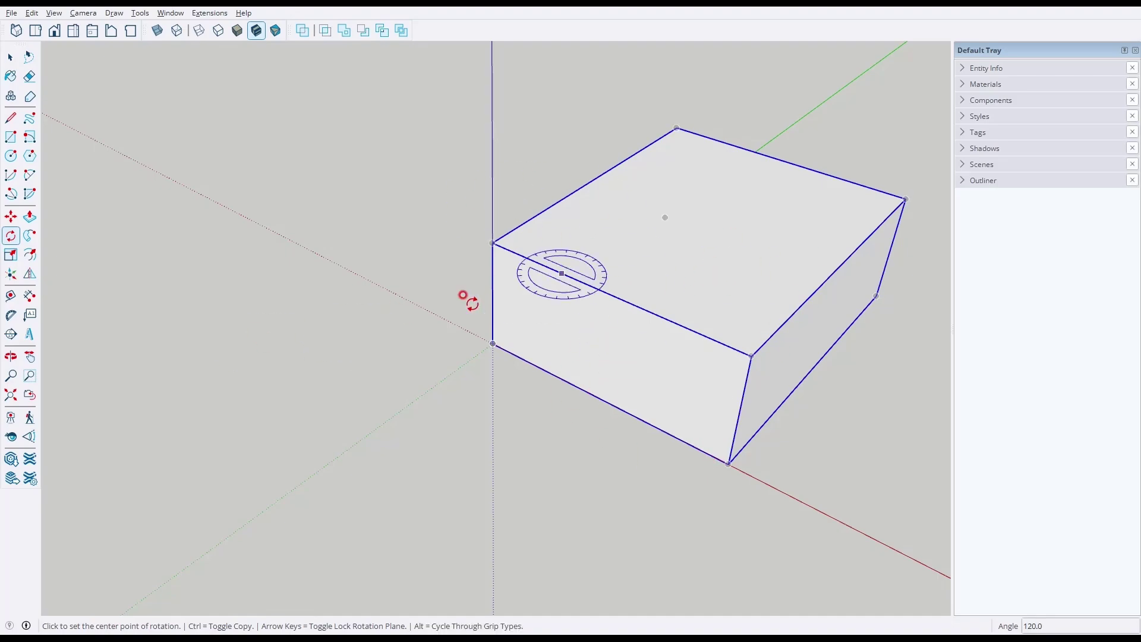
left_click(492, 243)
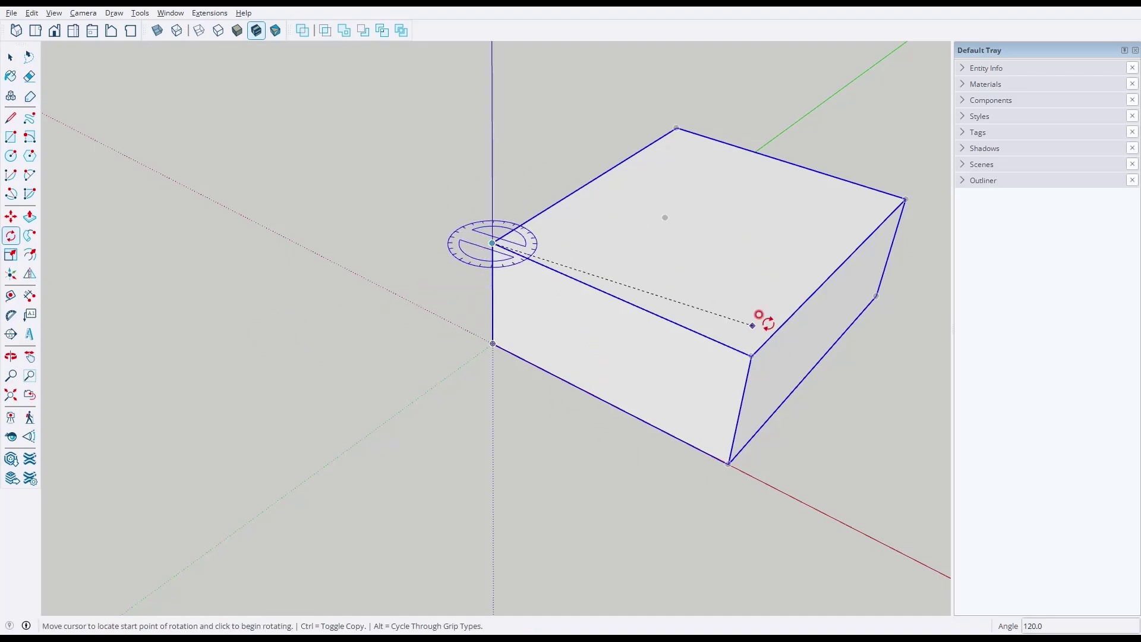
left_click(774, 307)
key("Escape")
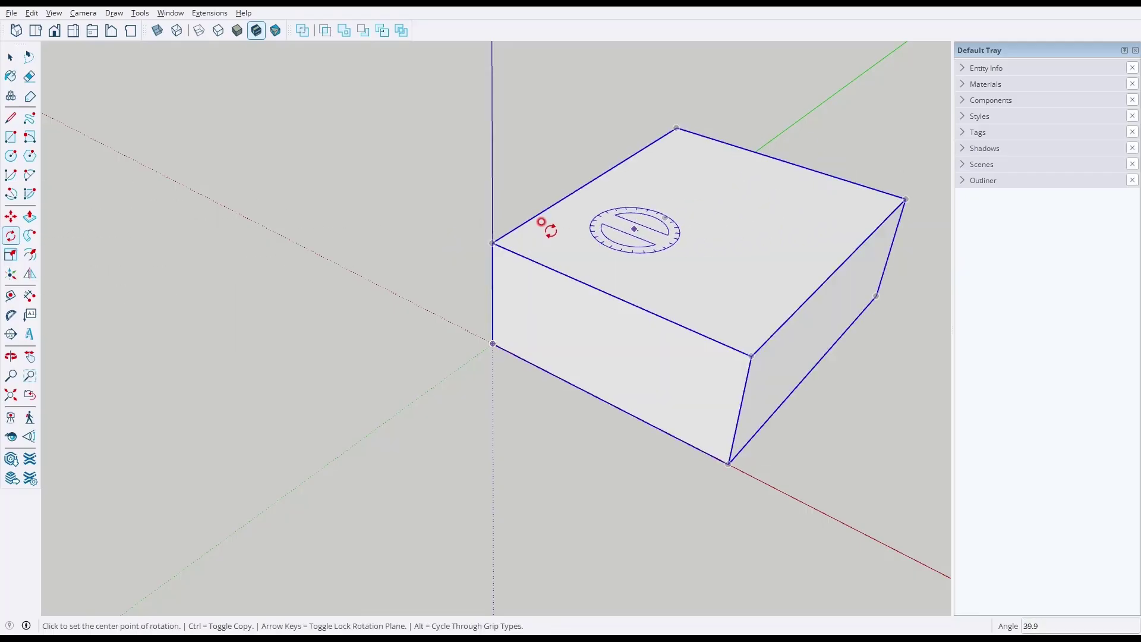
Rotate a copy of the box about 46° around its upper corner above the origin, and multiply the copy with *5.
left_click(492, 243)
left_click(737, 348)
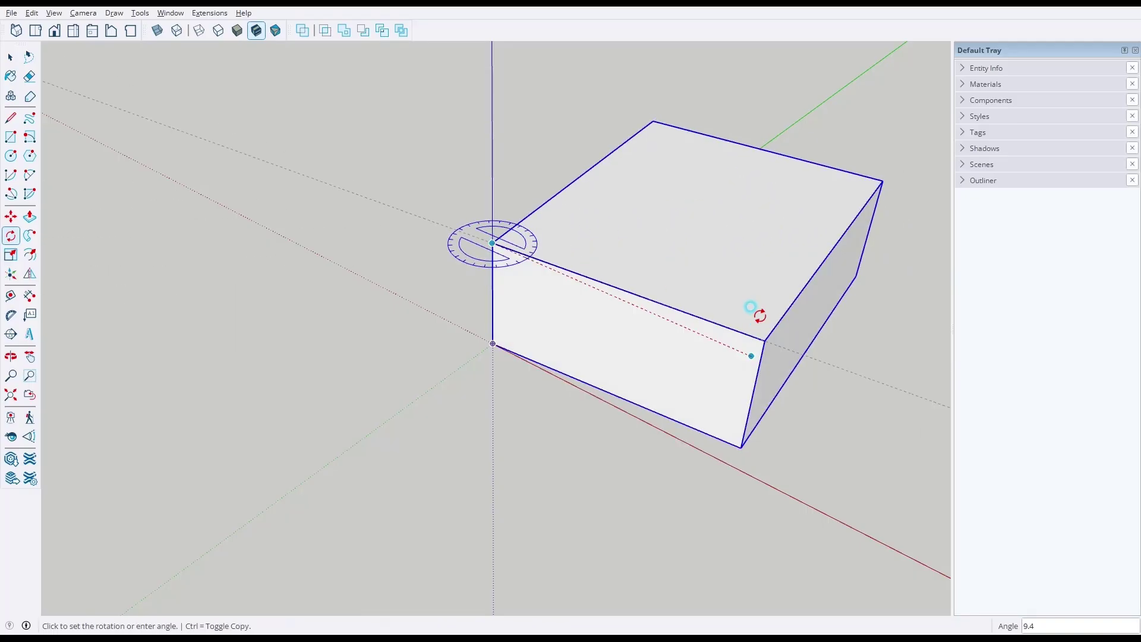
key("ctrl")
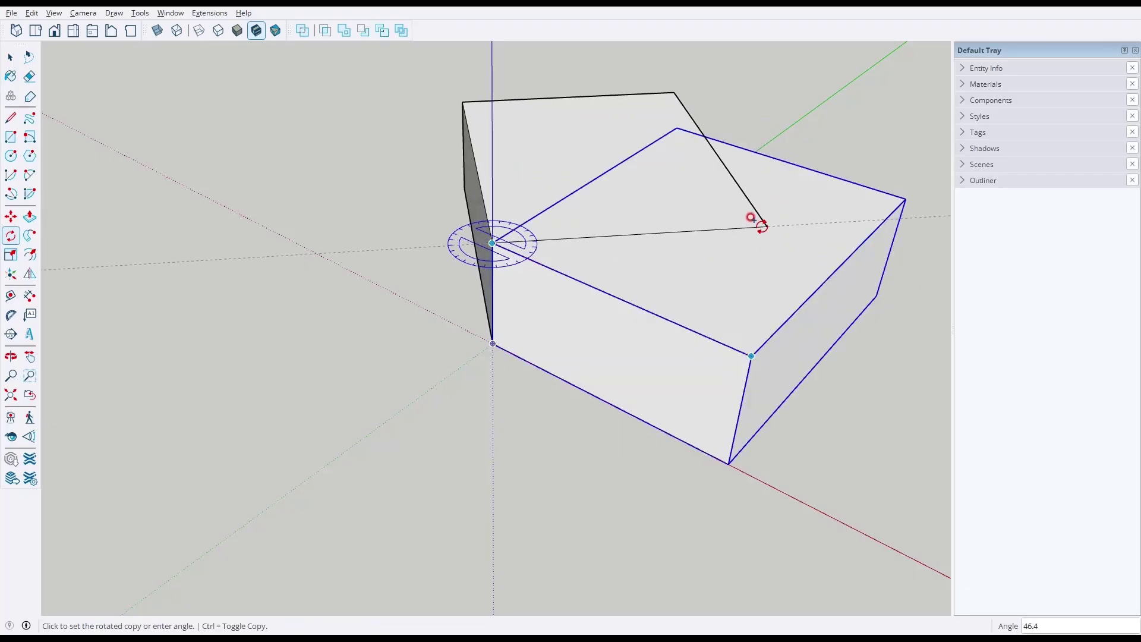
left_click(753, 218)
type("*5")
key("Return")
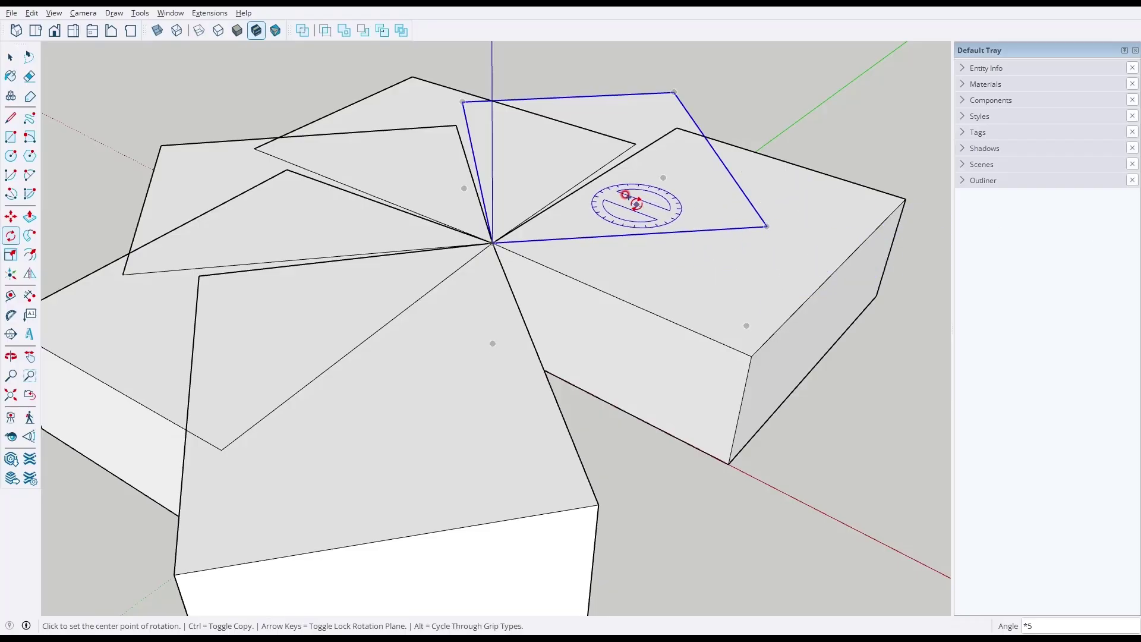
key("space")
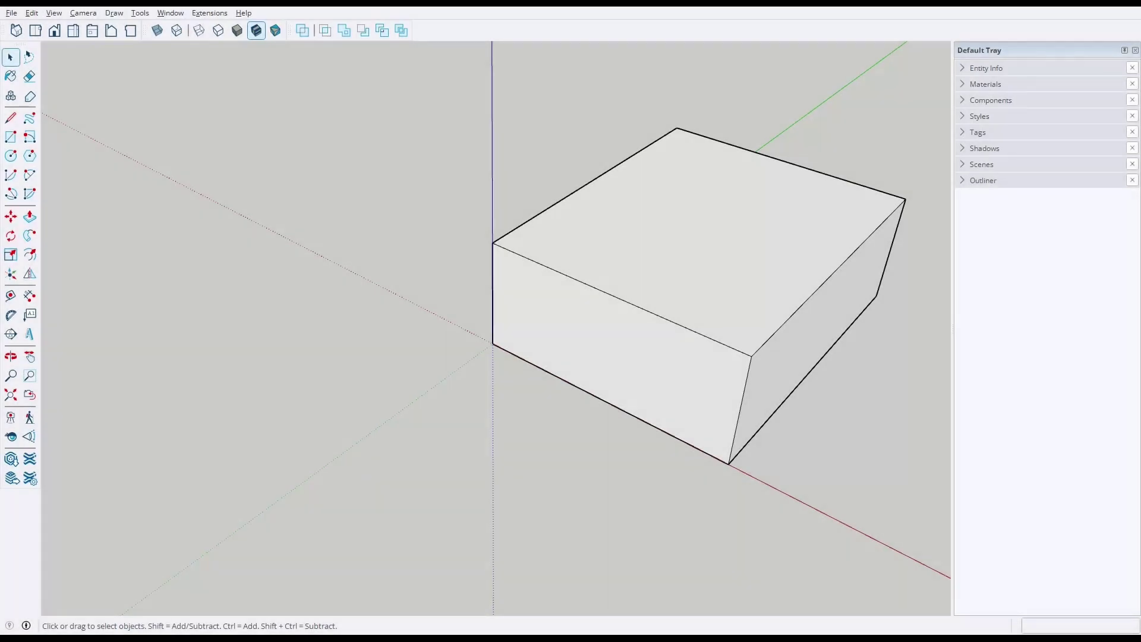
Start the Scale tool on the box group and examine its scale grips.
left_click(11, 256)
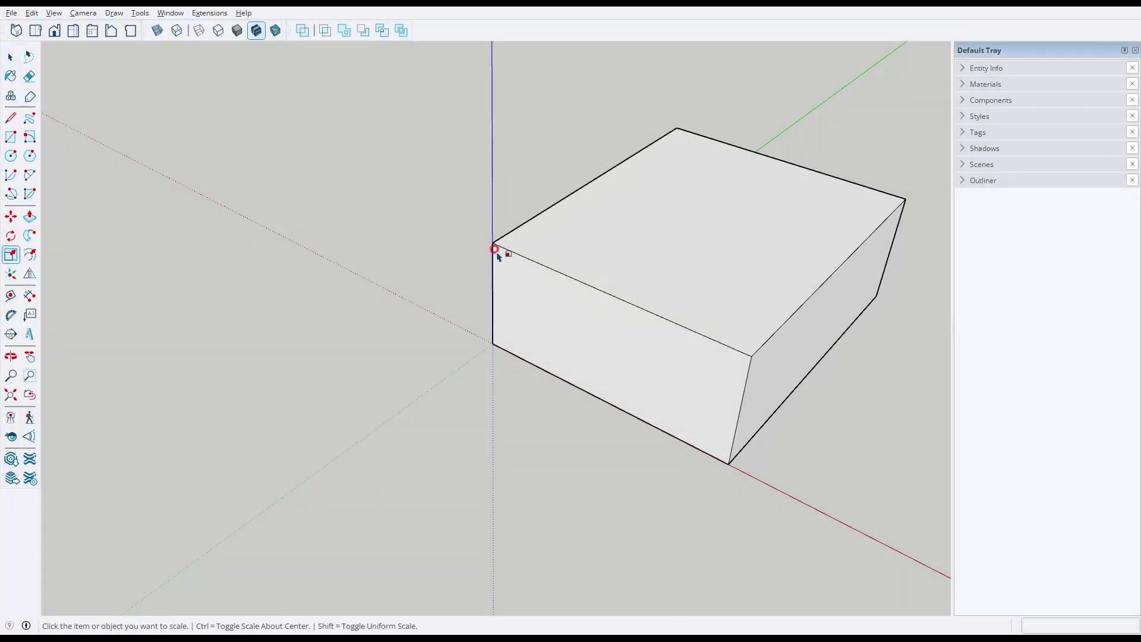
left_click(545, 260)
middle_click_drag(742, 264, 707, 334)
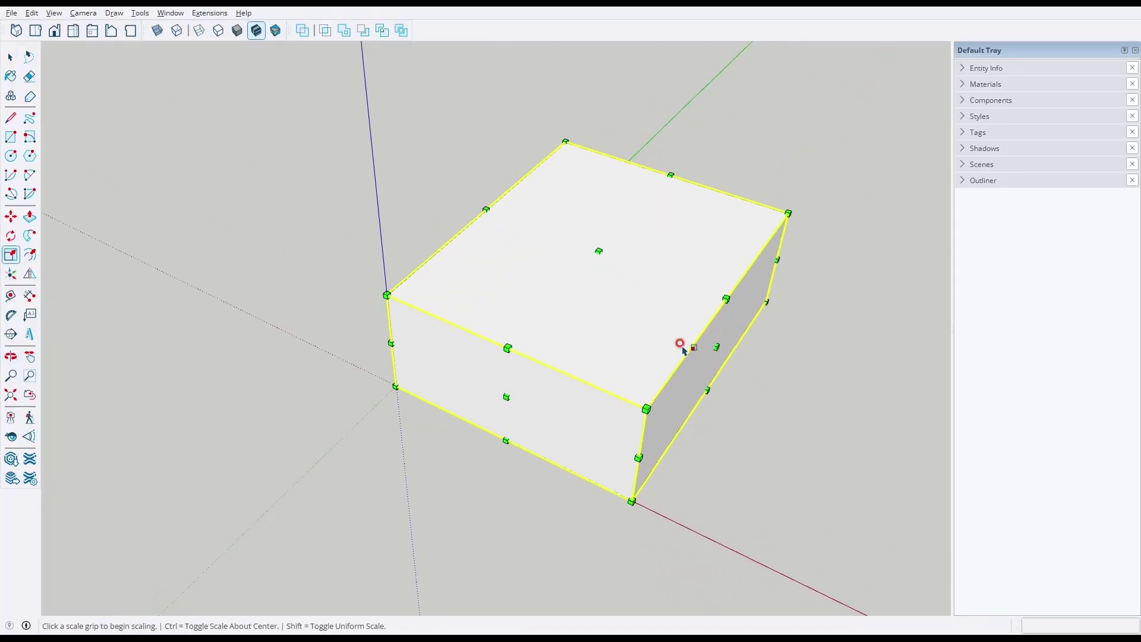
middle_click_drag(890, 244, 865, 216)
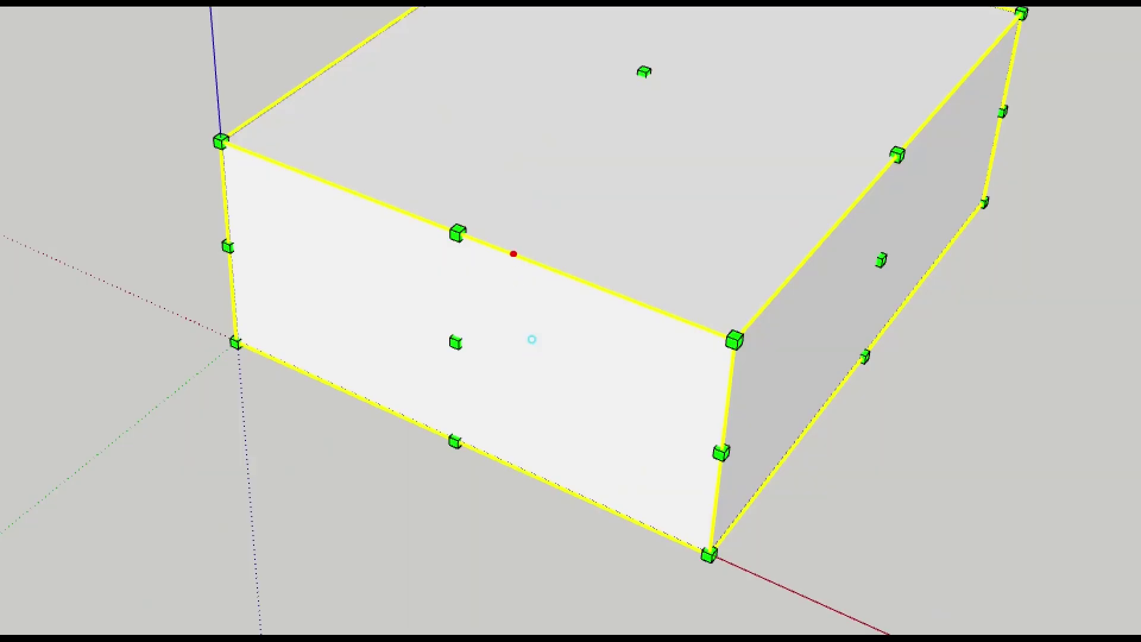
left_click_drag(515, 254, 482, 262)
mouse_move(712, 292)
left_mouse_down()
mouse_move(758, 374)
mouse_move(698, 290)
left_mouse_up()
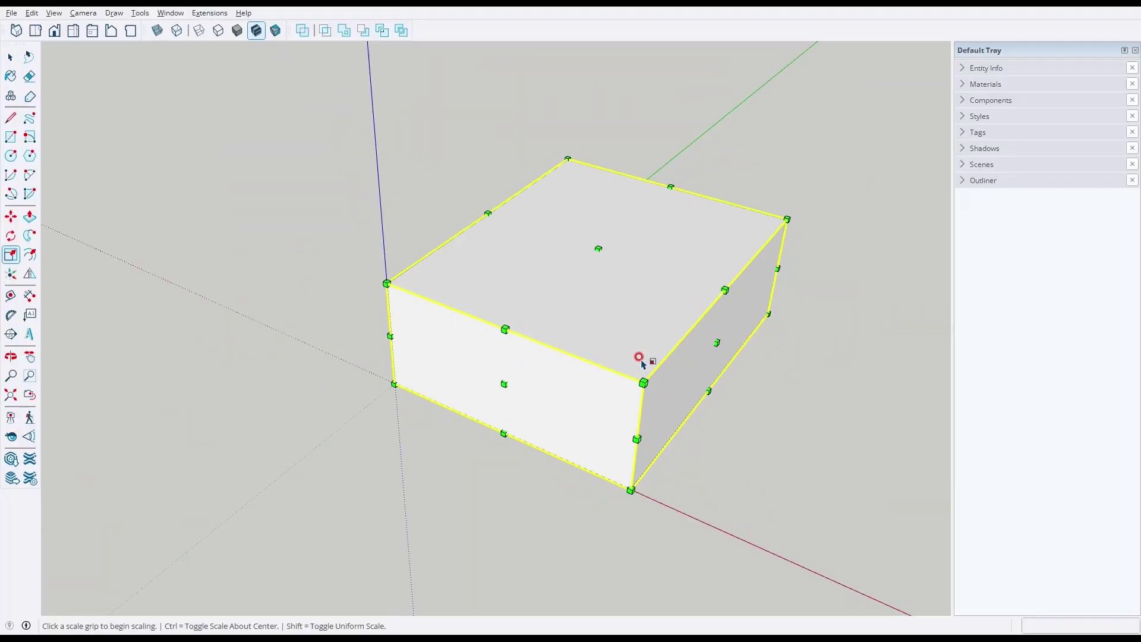
Try scaling the box uniformly to about 0.77 from its front upper corner, toggling scaling about the center, and undo the scaling.
left_click(734, 339)
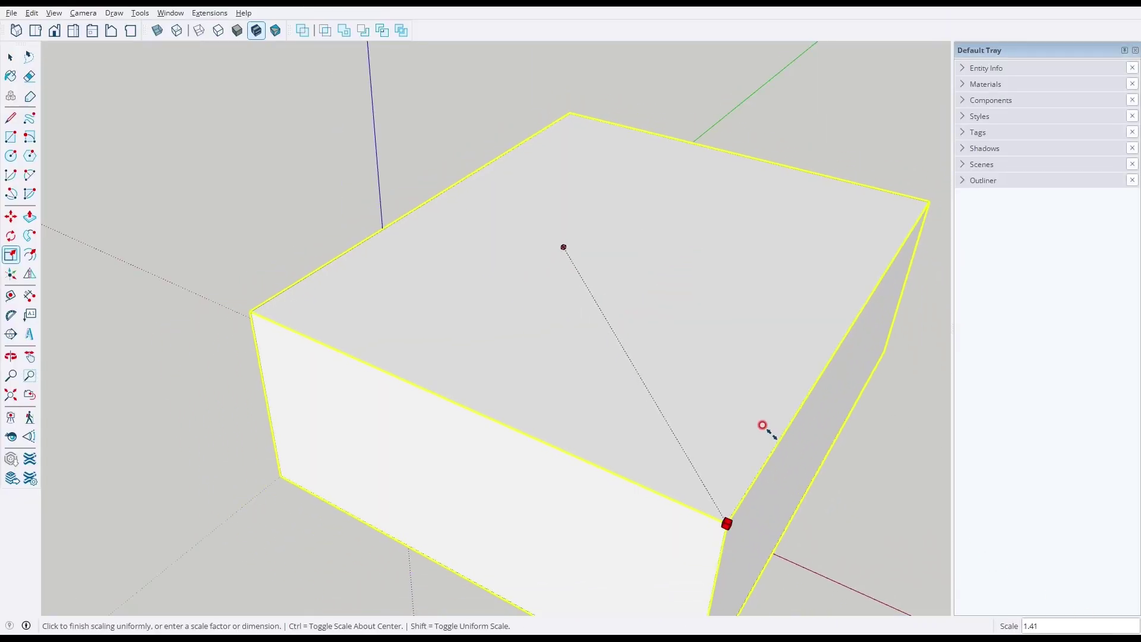
key("ctrl")
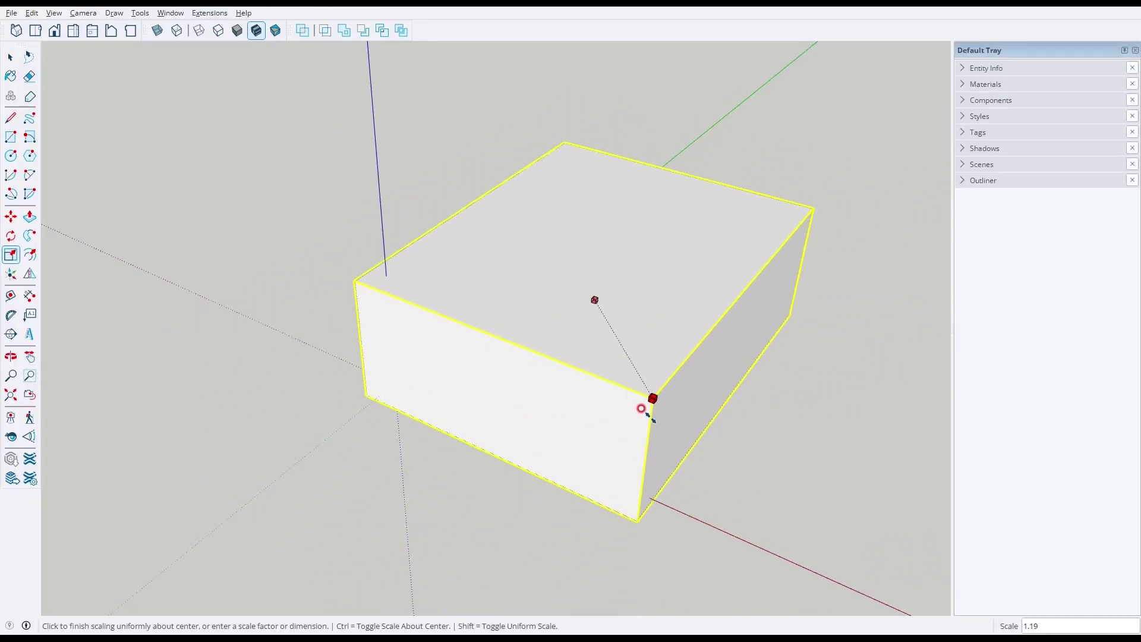
key("ctrl")
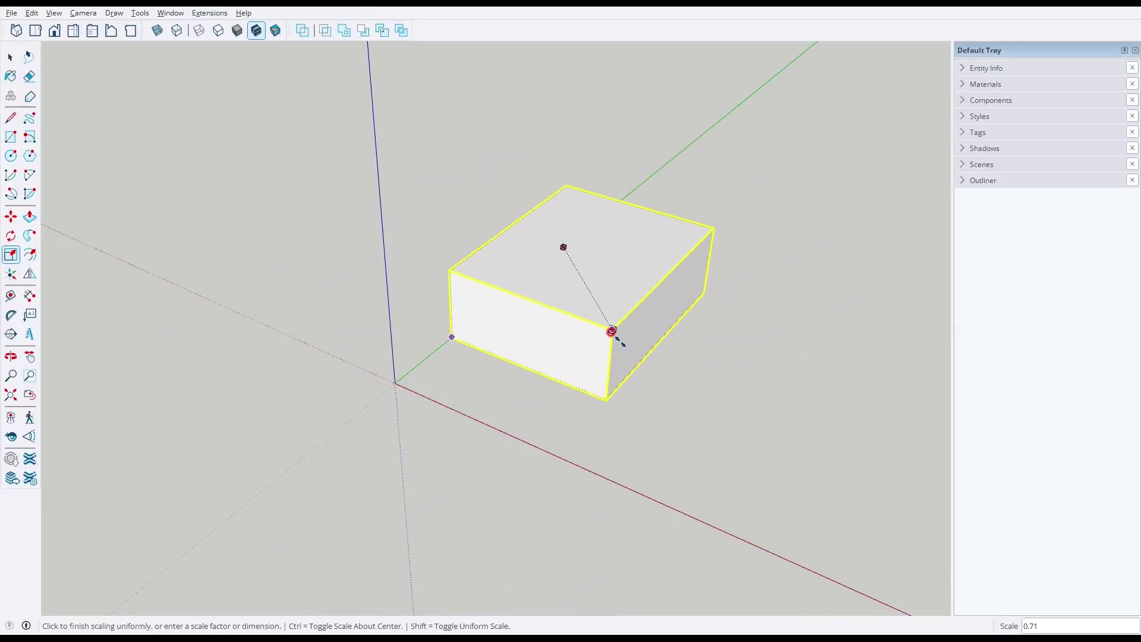
left_click(618, 339)
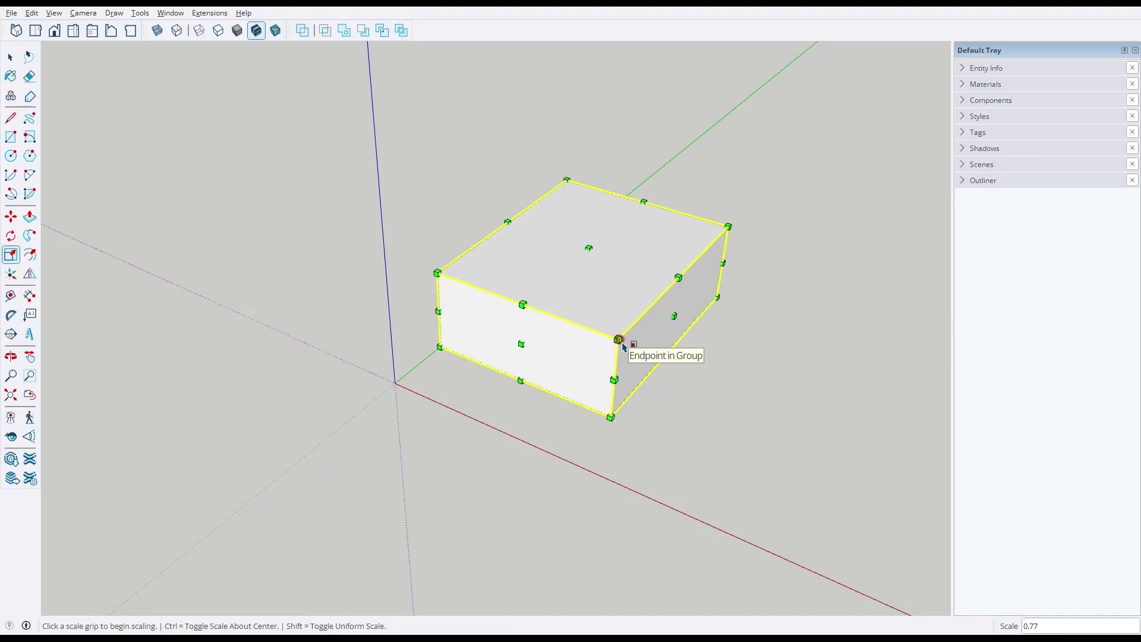
key("ctrl+z")
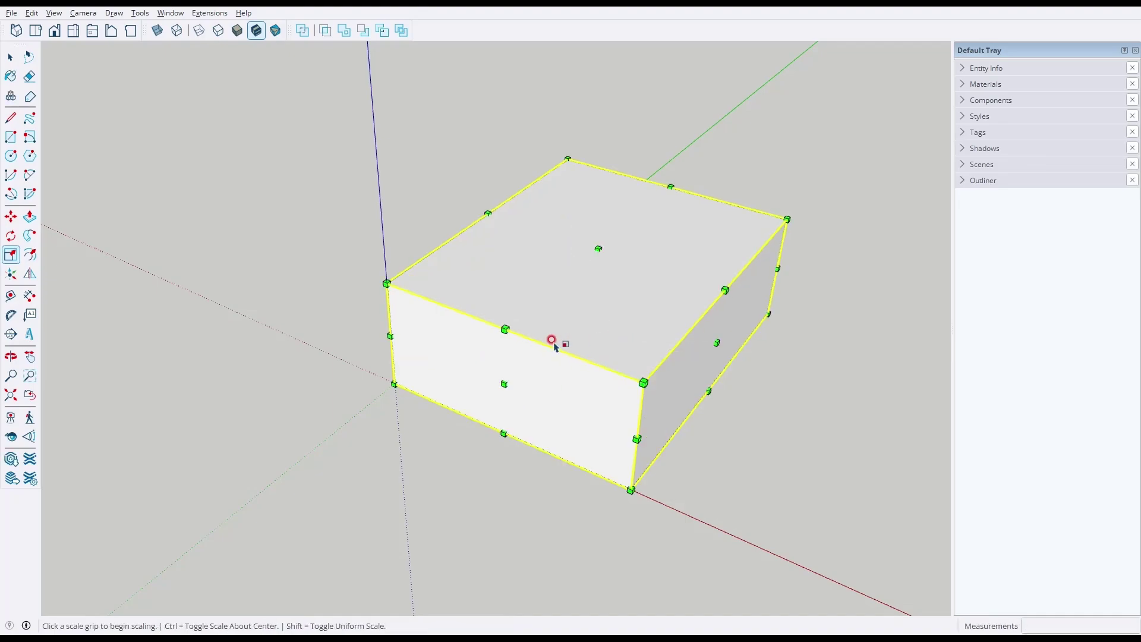
Try scaling the box from its upper front edge grip and its upper side edge grip, cancelling each attempt.
left_click(505, 330)
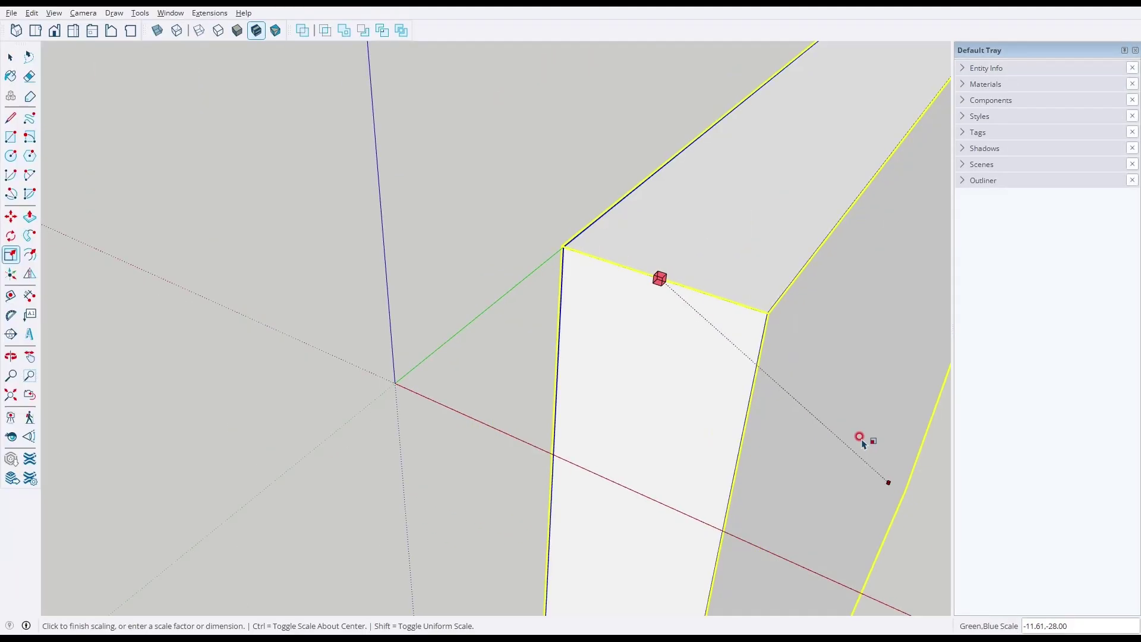
key("Escape")
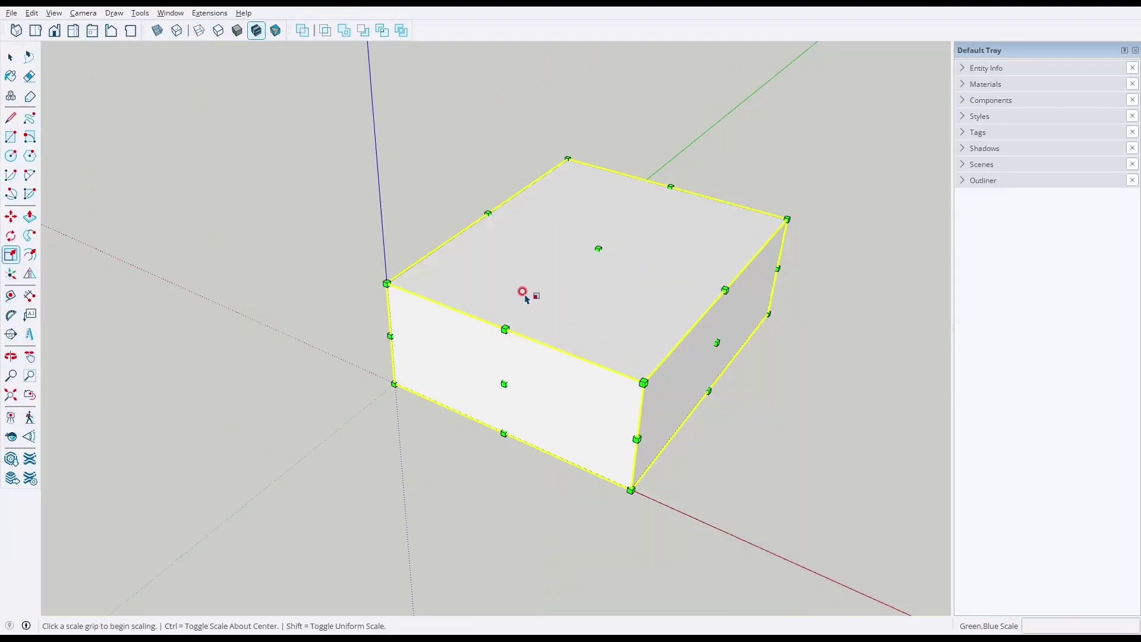
left_click(725, 290)
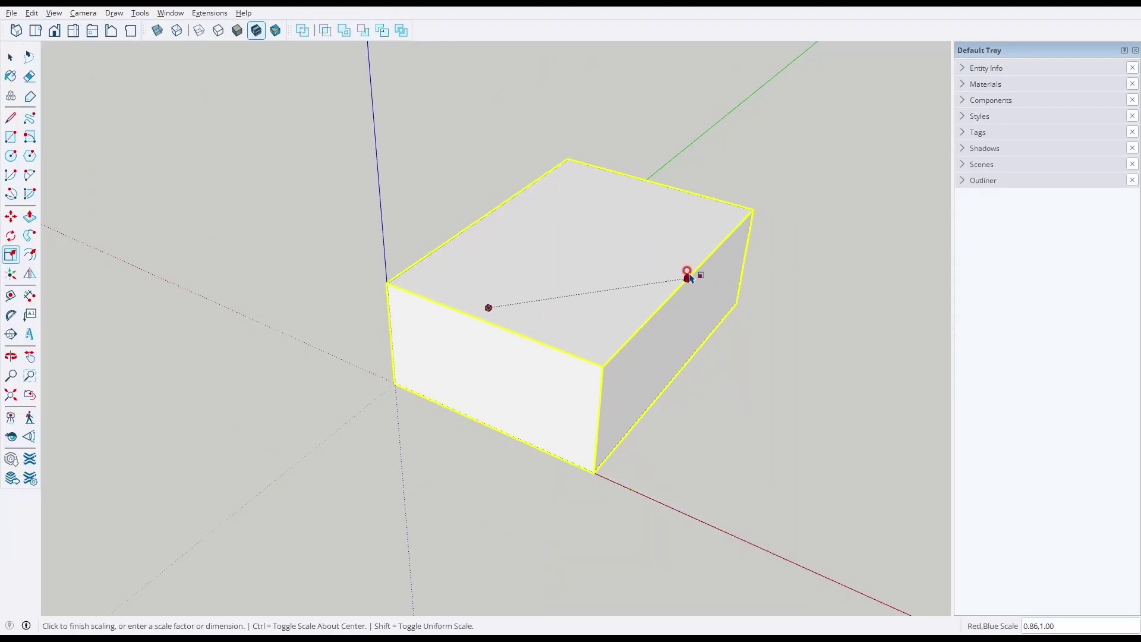
key("Escape")
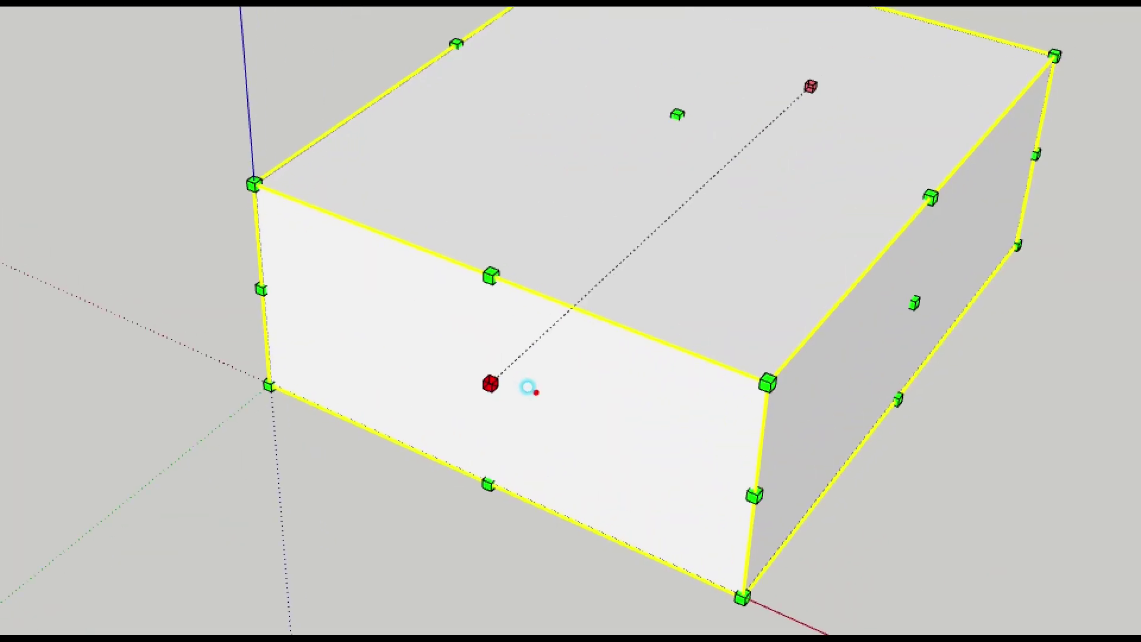
Try scaling the box along the green axis from its front face grip, flipping it backwards, and cancel.
left_click_drag(538, 396, 516, 380)
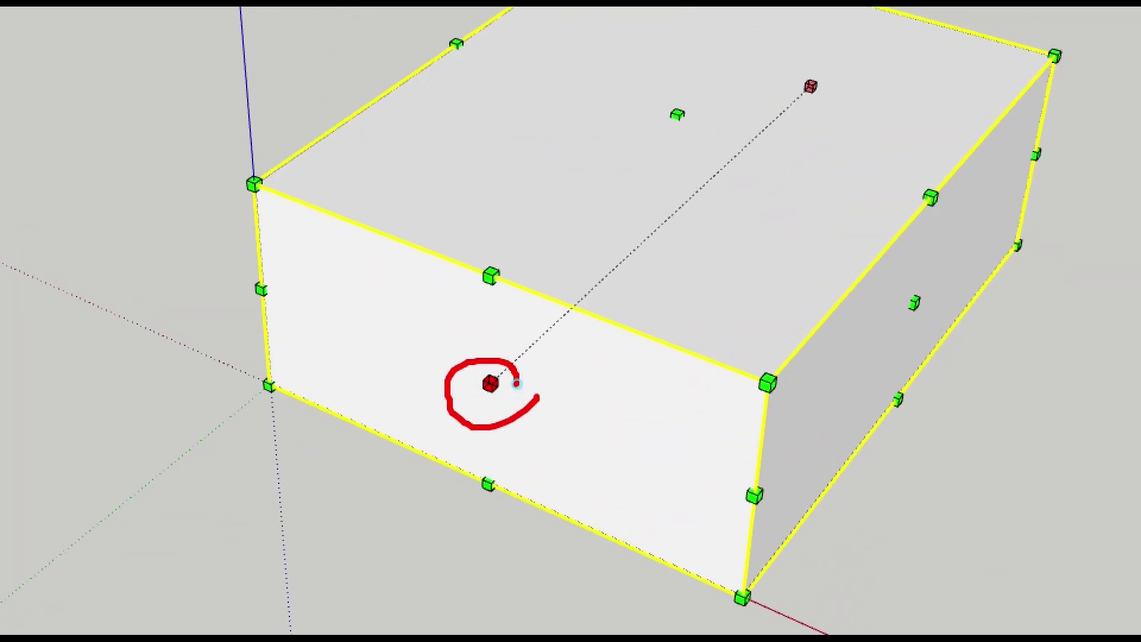
left_click_drag(742, 126, 710, 177)
right_click(619, 238)
left_click_drag(494, 384, 829, 123)
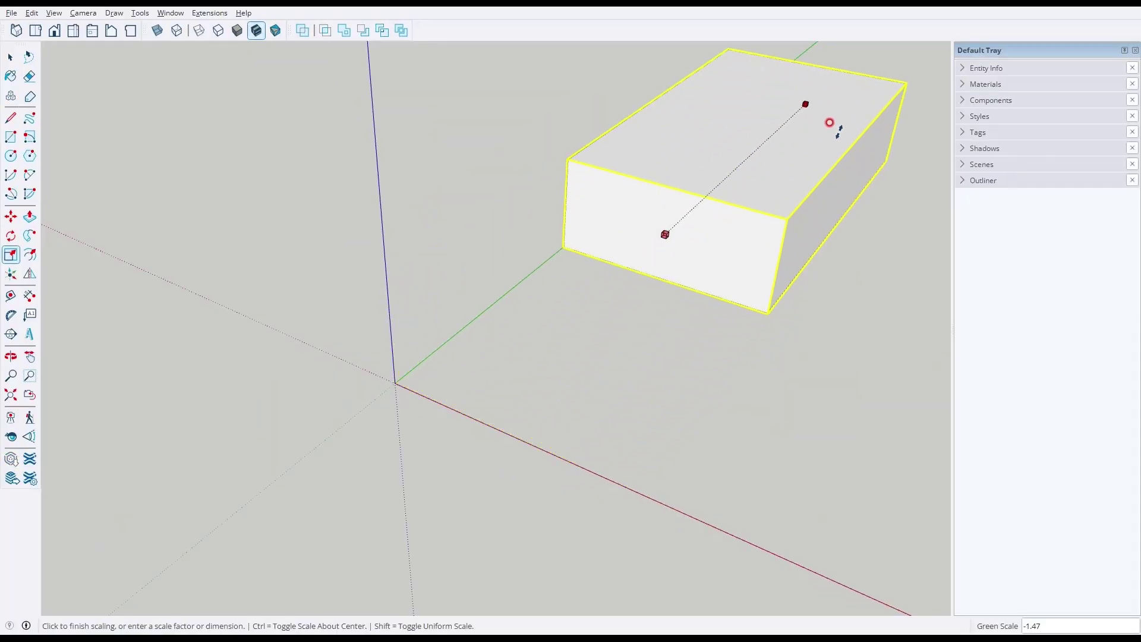
key("Escape")
Mirror the box along the red axis with a scale of -1 from its side face grip, and undo it.
left_click_drag(719, 342, 637, 270)
key("Escape")
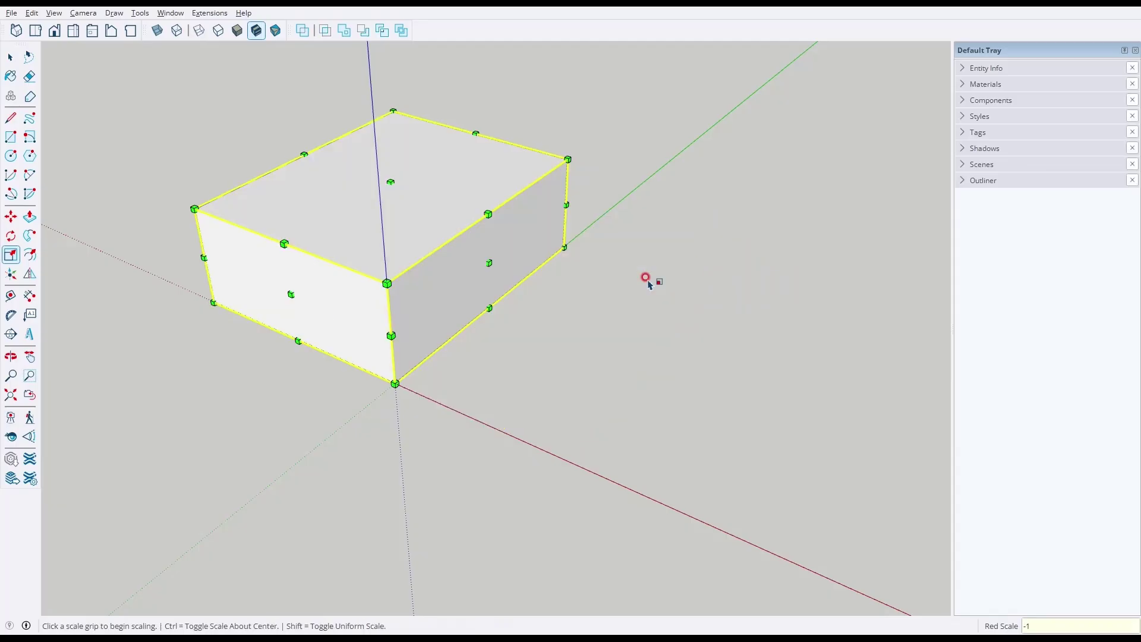
middle_click_drag(502, 289, 512, 316)
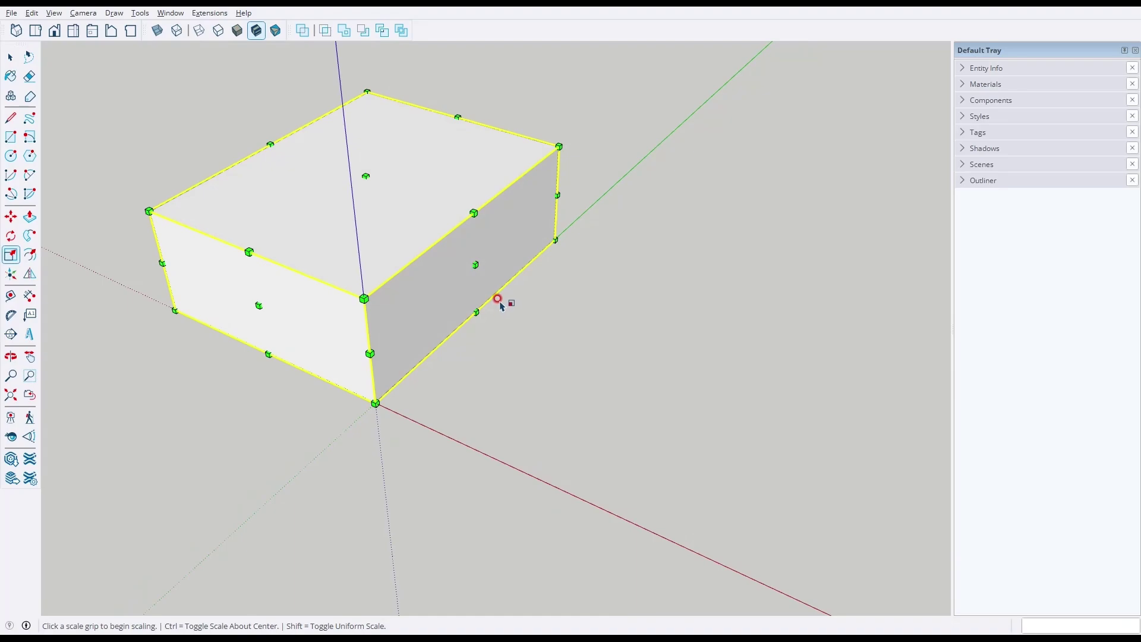
key("ctrl+z")
Try scaling the box from its front upper corner, then uniformly to about 0.87 from the upper front edge grip, and cancel.
left_click(651, 415)
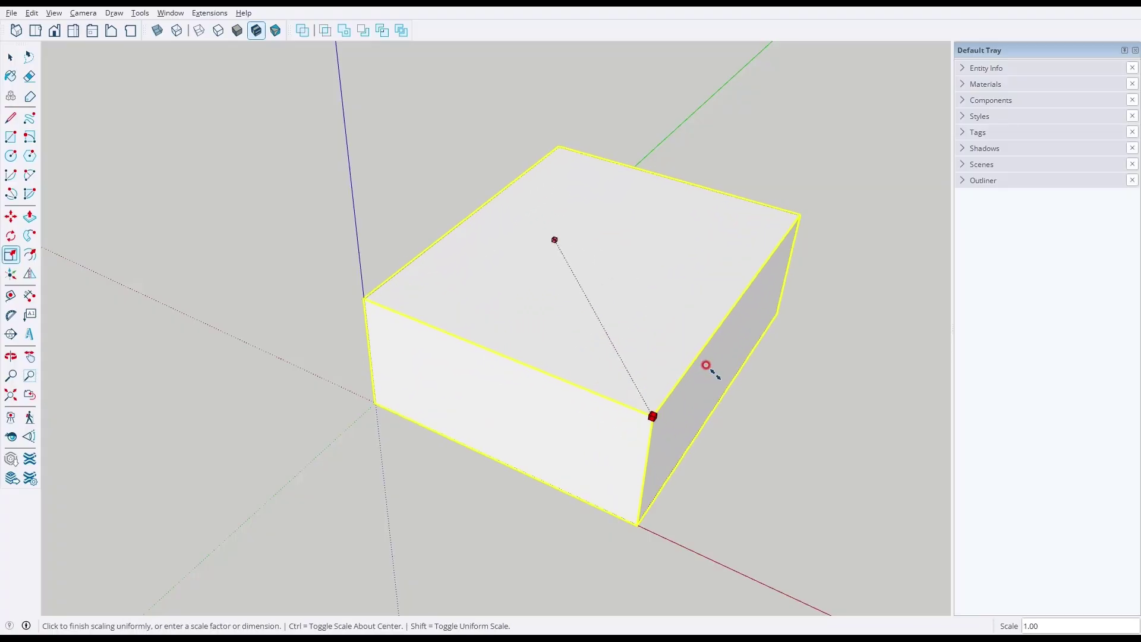
key("Escape")
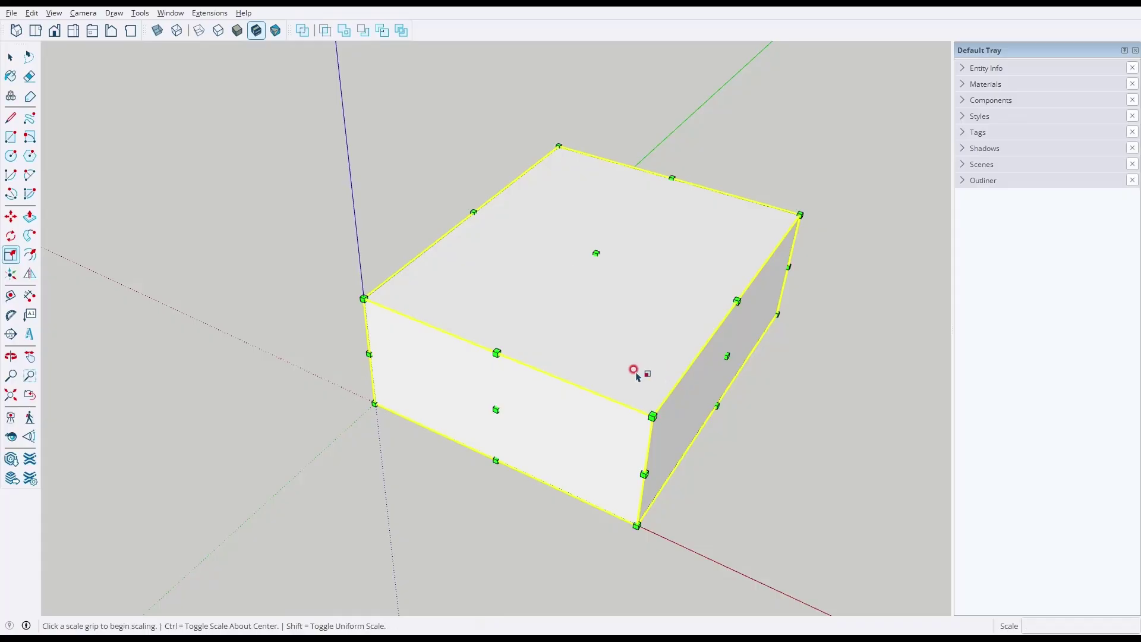
left_click(511, 359)
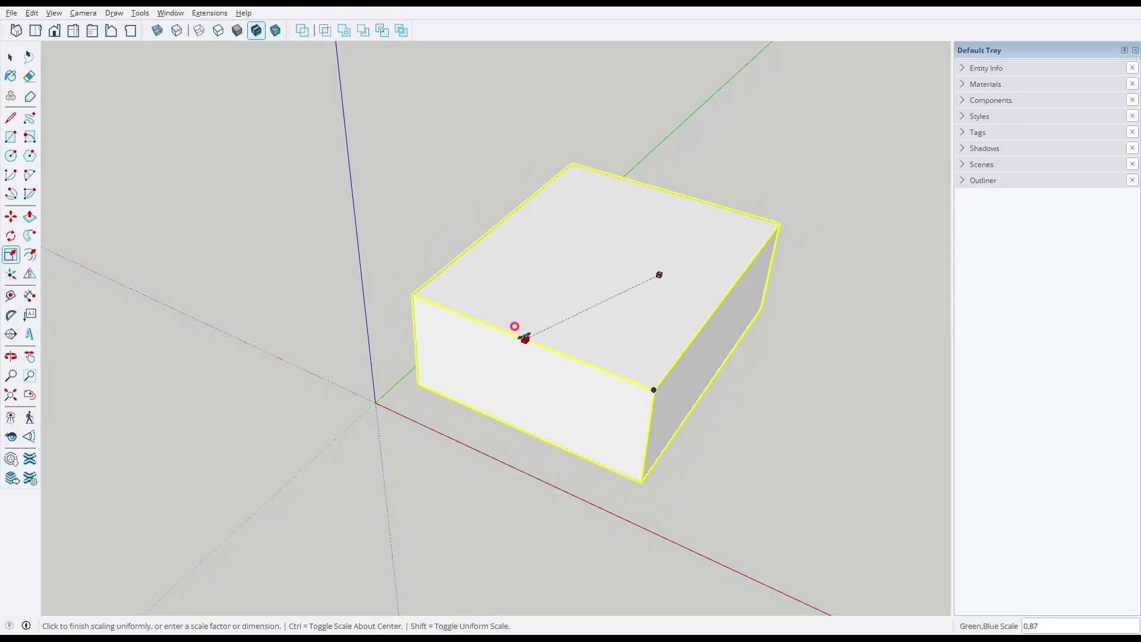
left_click(508, 331)
left_click(496, 351)
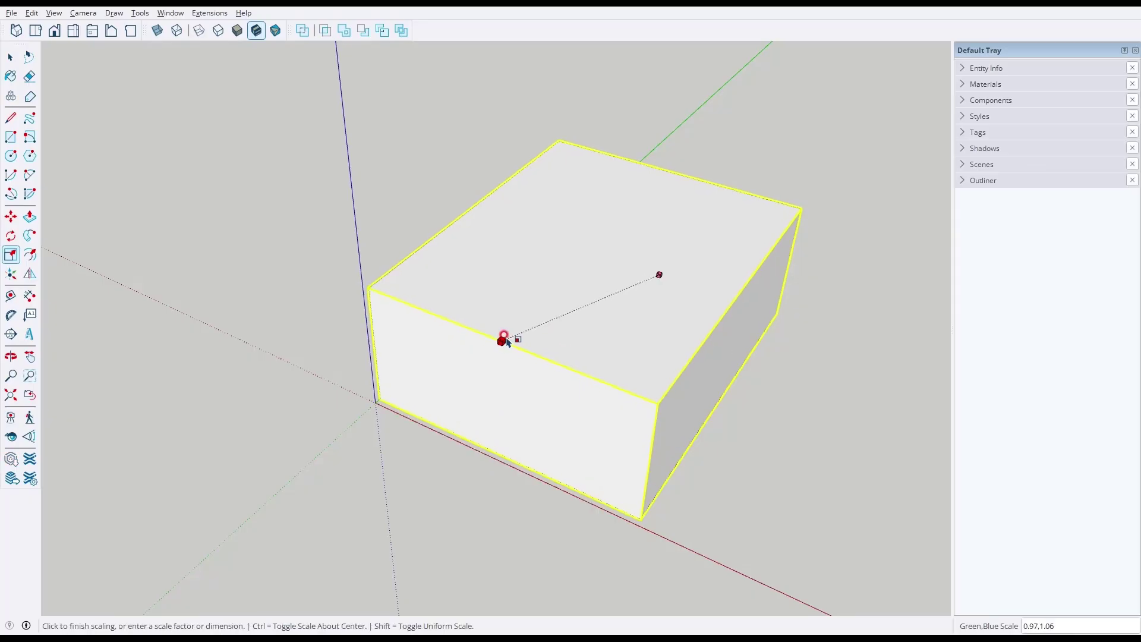
key("Escape")
Shorten the box along the green axis from its front face grip, and leave the corner grip scaling cancelled.
left_click(487, 394)
left_click(643, 385)
left_click(681, 379)
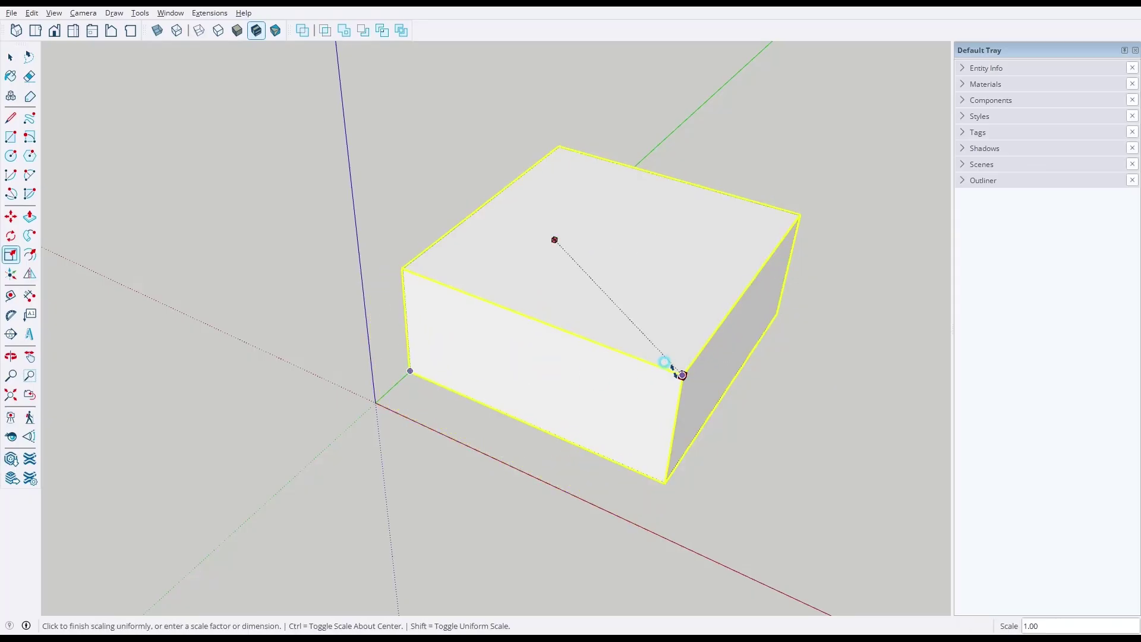
key("Escape")
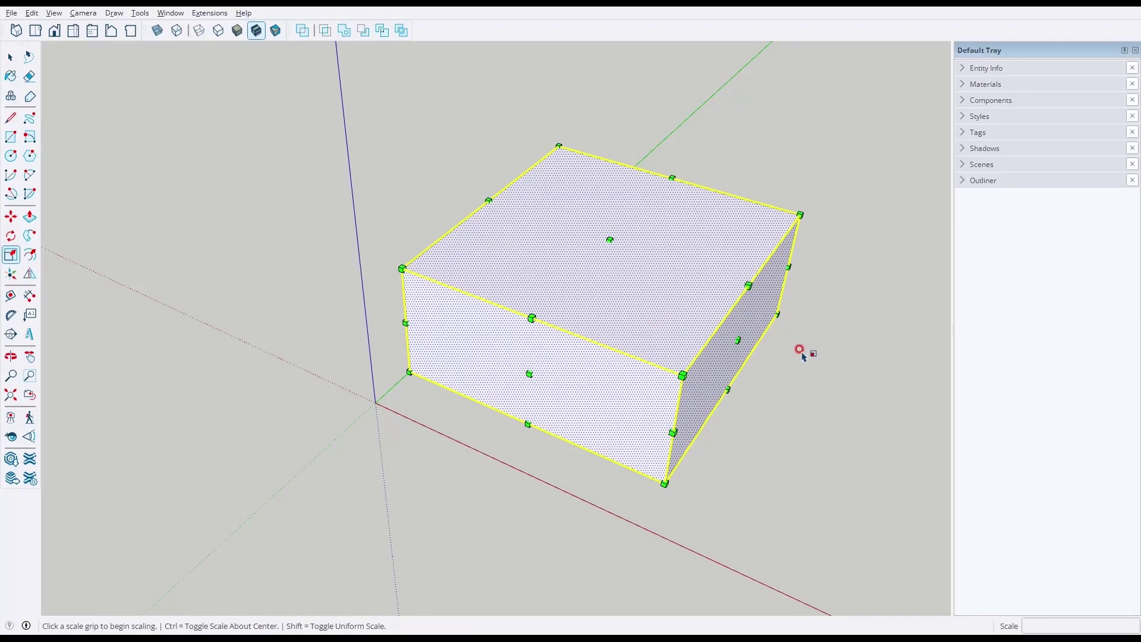
Select only the box's top face, try rotating it about a point on the face, and cancel the rotation.
key("space")
left_click(876, 413)
left_click(662, 295)
key("q")
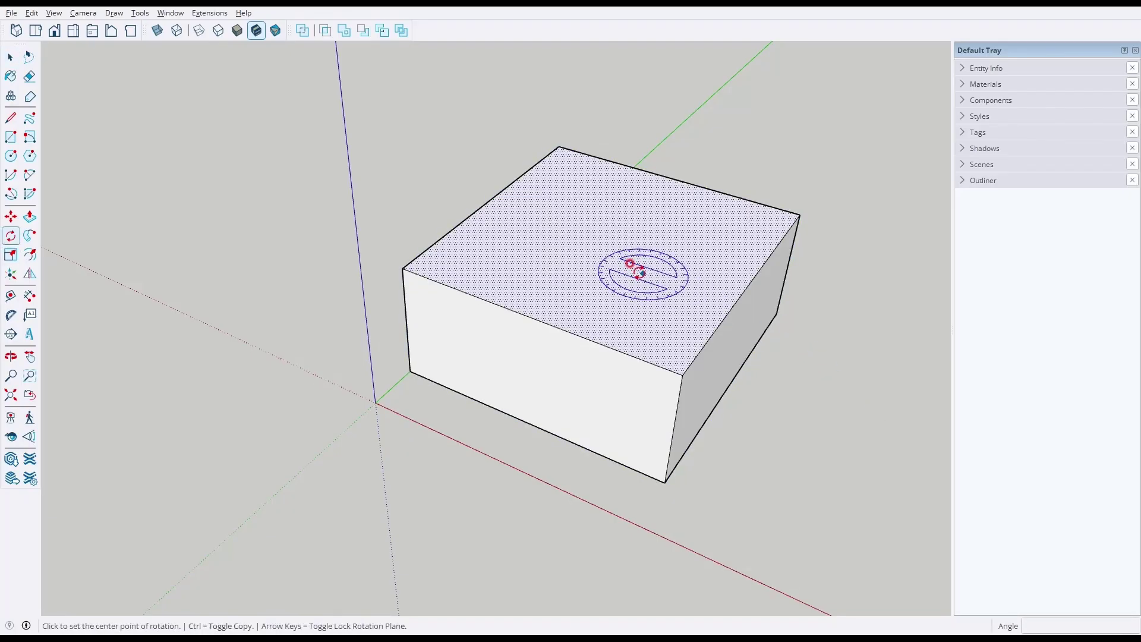
left_click(633, 271)
left_click(700, 293)
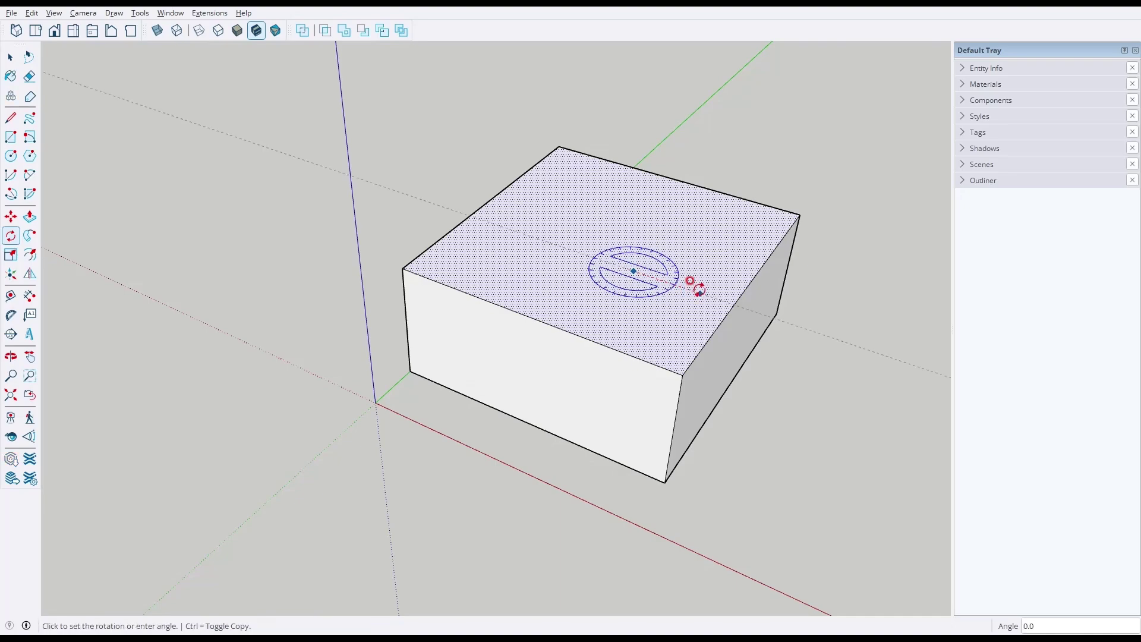
key("space")
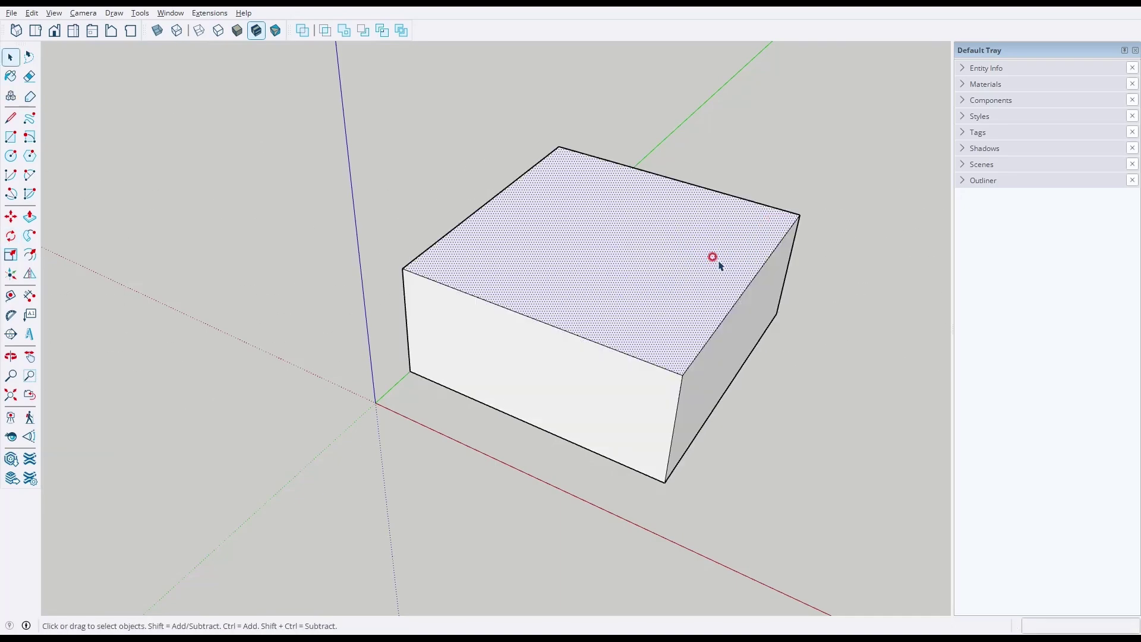
Select the top face's side edge, try moving and scaling it, and clear the selection.
left_click(739, 302)
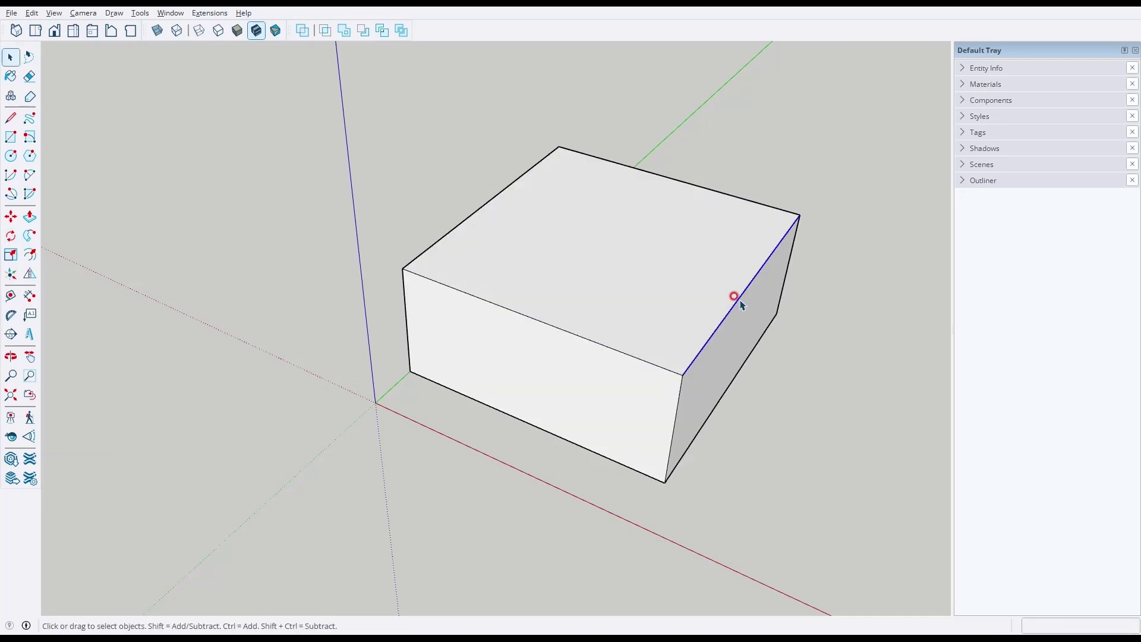
key("m")
left_click(739, 298)
key("Escape")
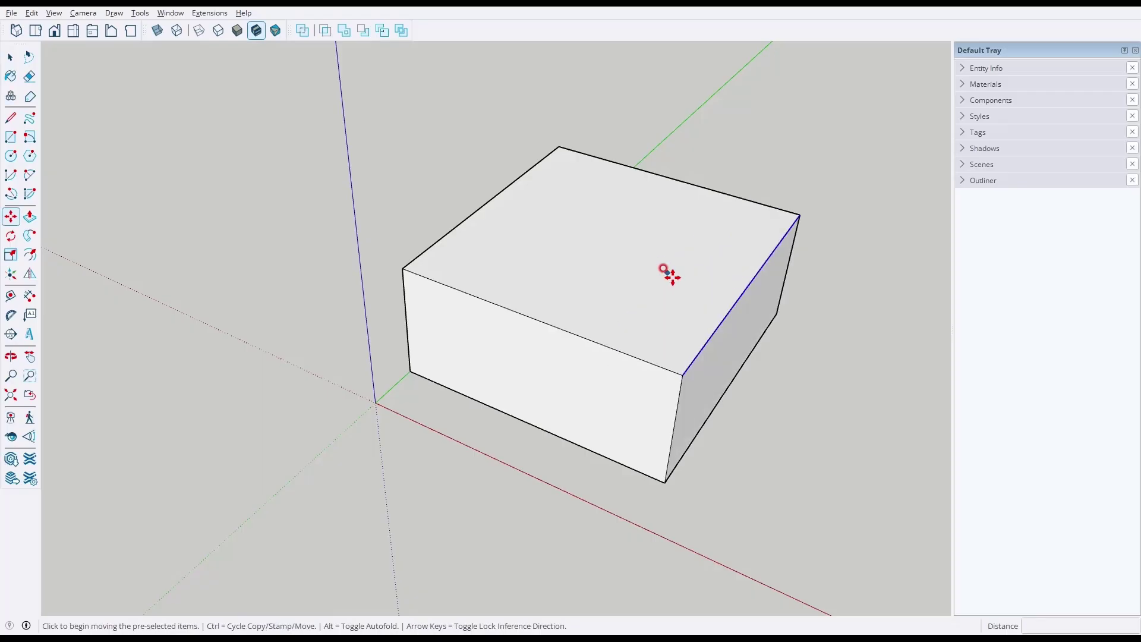
key("s")
key("space")
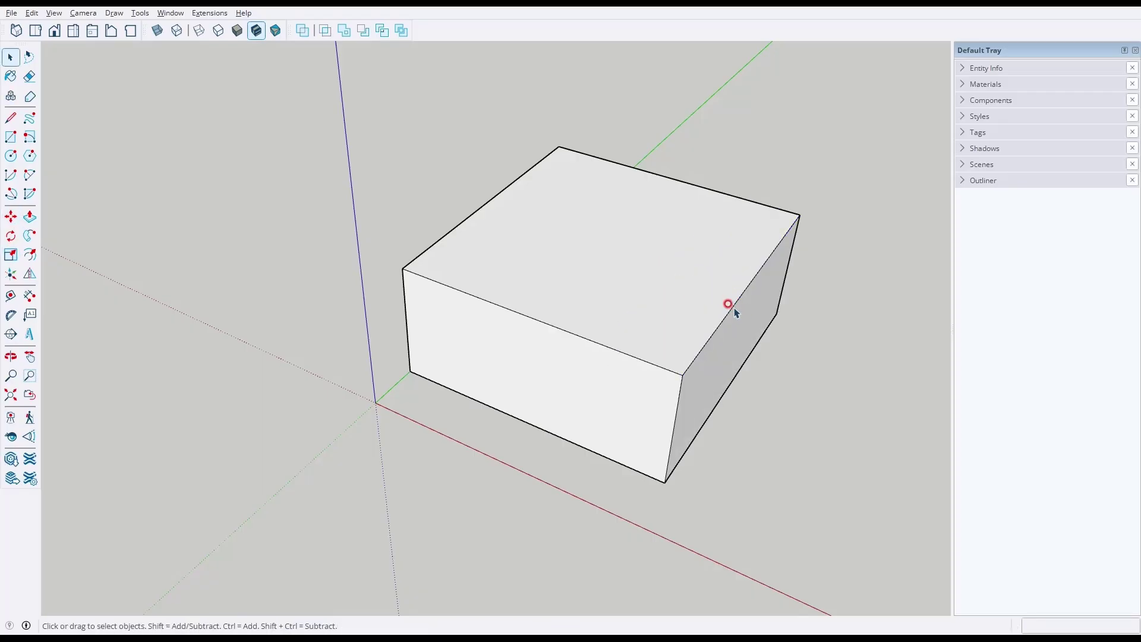
Scale the top face along the red axis from its side edge grip to below 0.68, and undo it.
key("s")
left_click(708, 293)
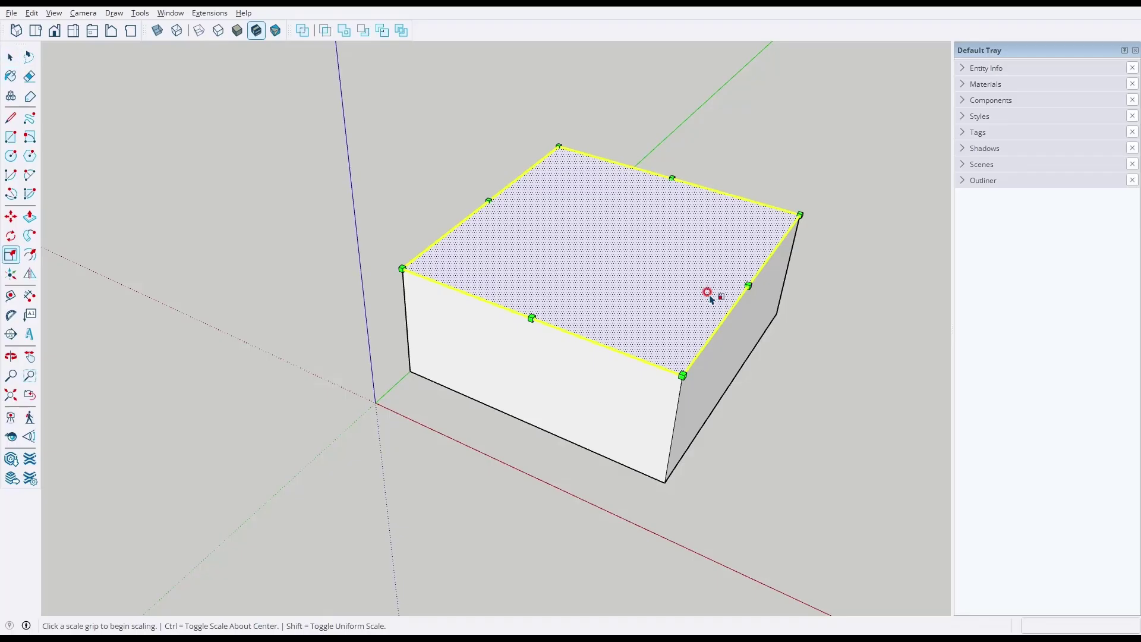
left_click(739, 284)
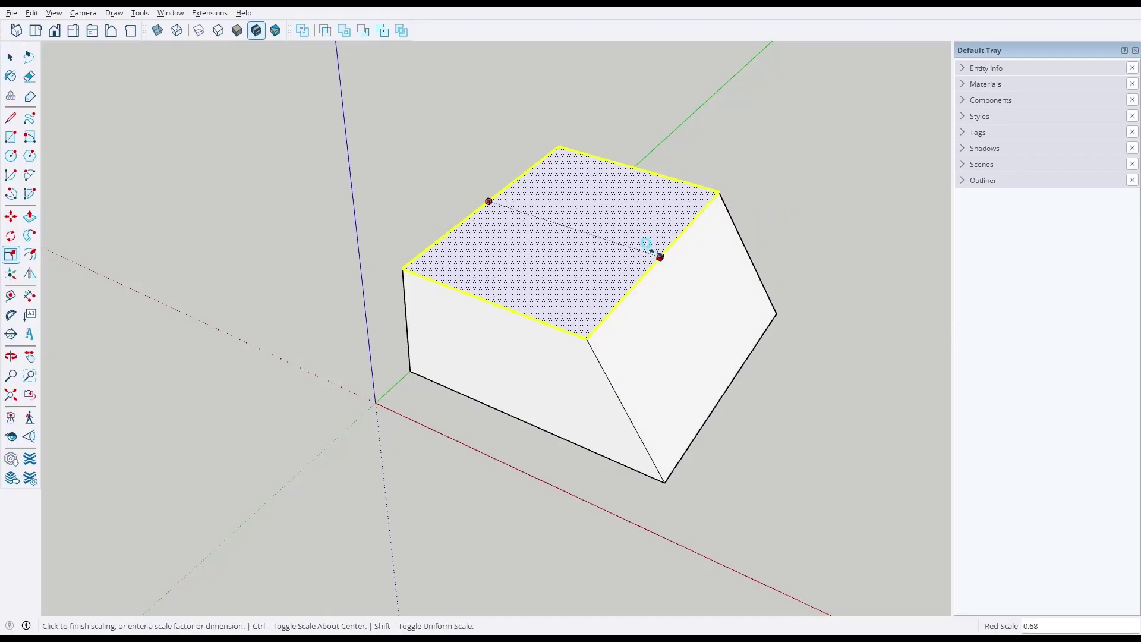
left_click(620, 244)
key("ctrl+z")
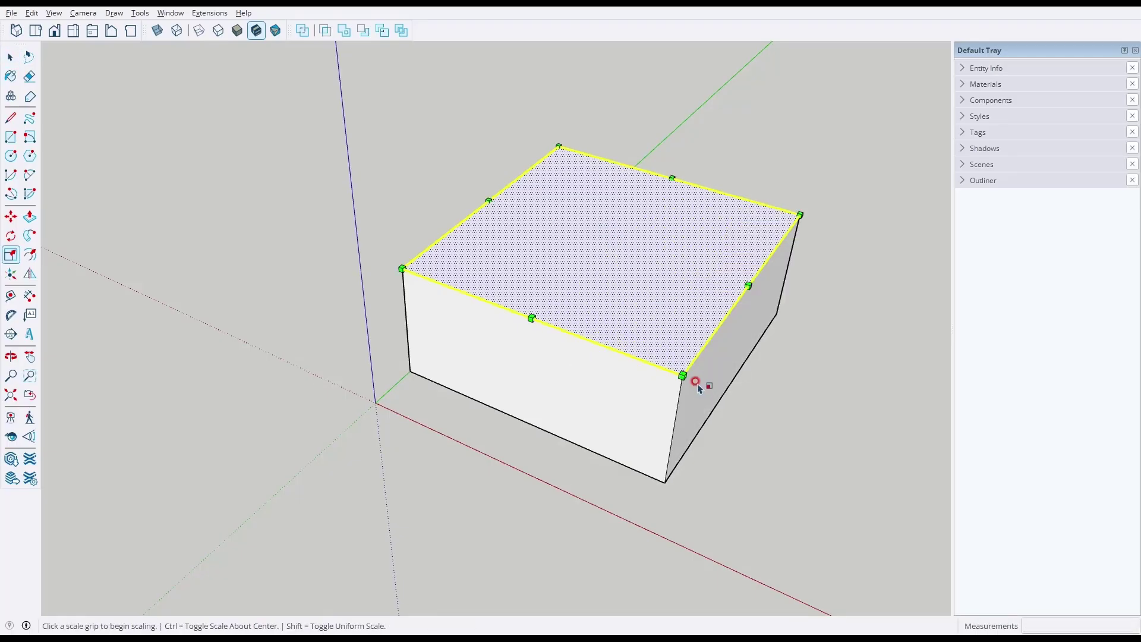
Scale the top face uniformly about its center to about 0.46 from the front corner grip, and undo it.
left_click(682, 374, "ctrl")
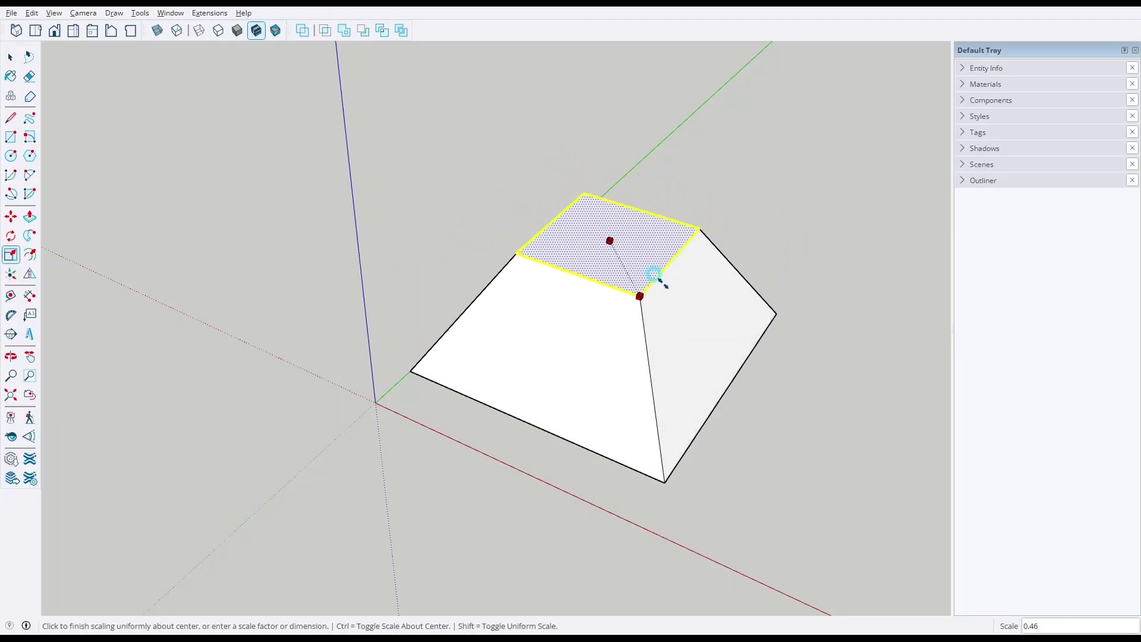
left_click(660, 277)
key("ctrl+z")
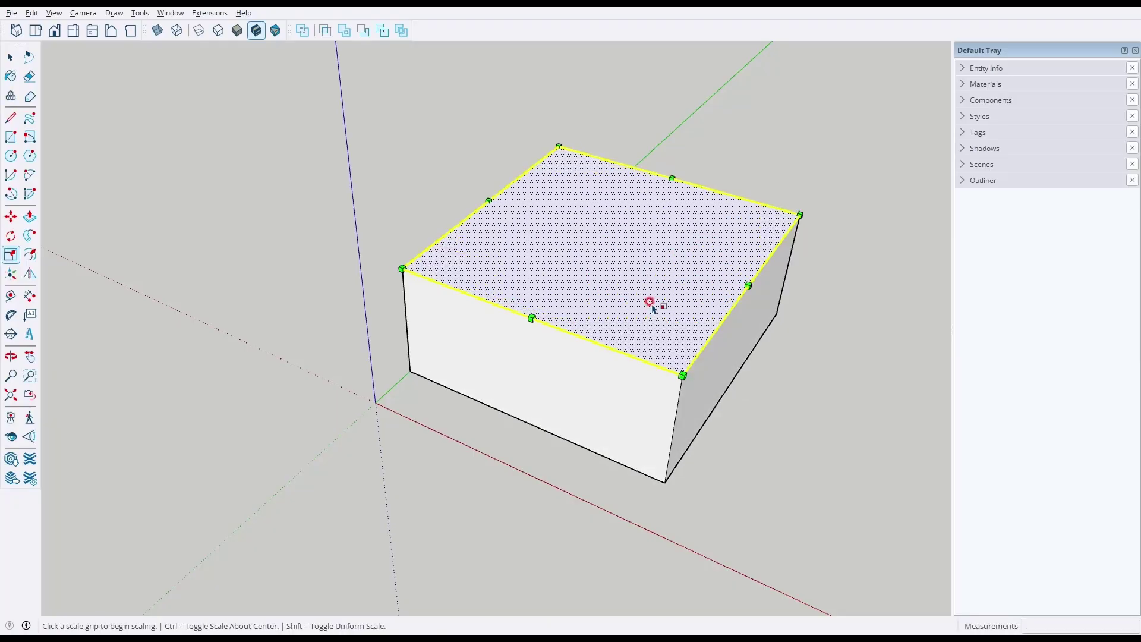
Shrink the top face uniformly about its center from the front corner grip to taper the box's sides.
left_click(680, 389)
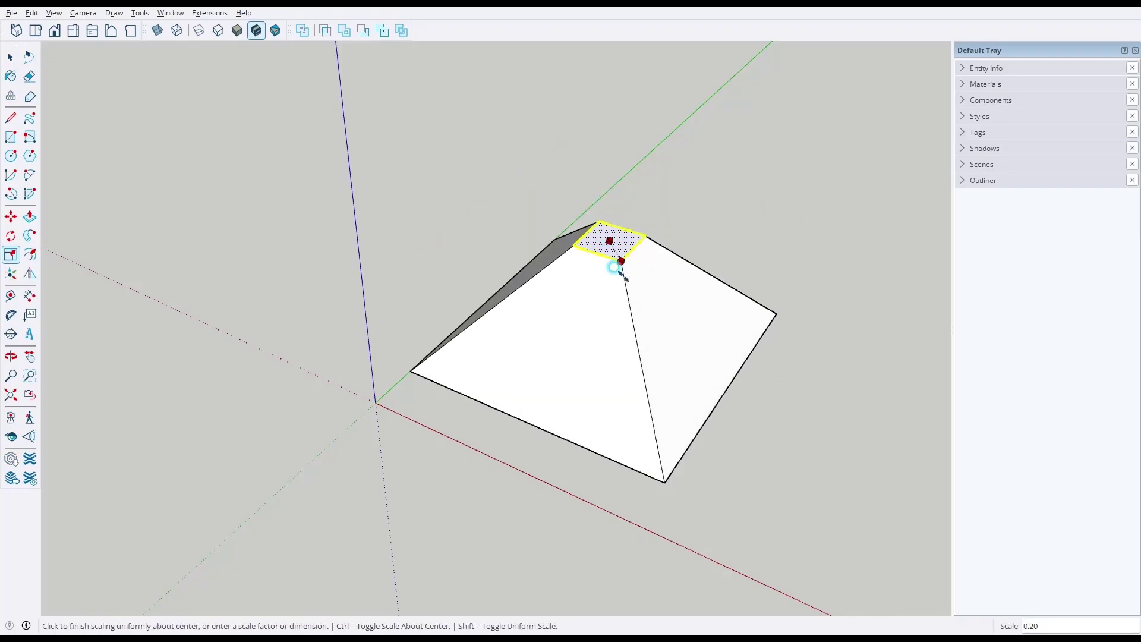
left_click(663, 342)
key("space")
Scale the top face down along the red axis from its side grip, and along the green axis from its front grip.
left_click(856, 325)
left_click(683, 320)
key("s")
left_click(712, 273)
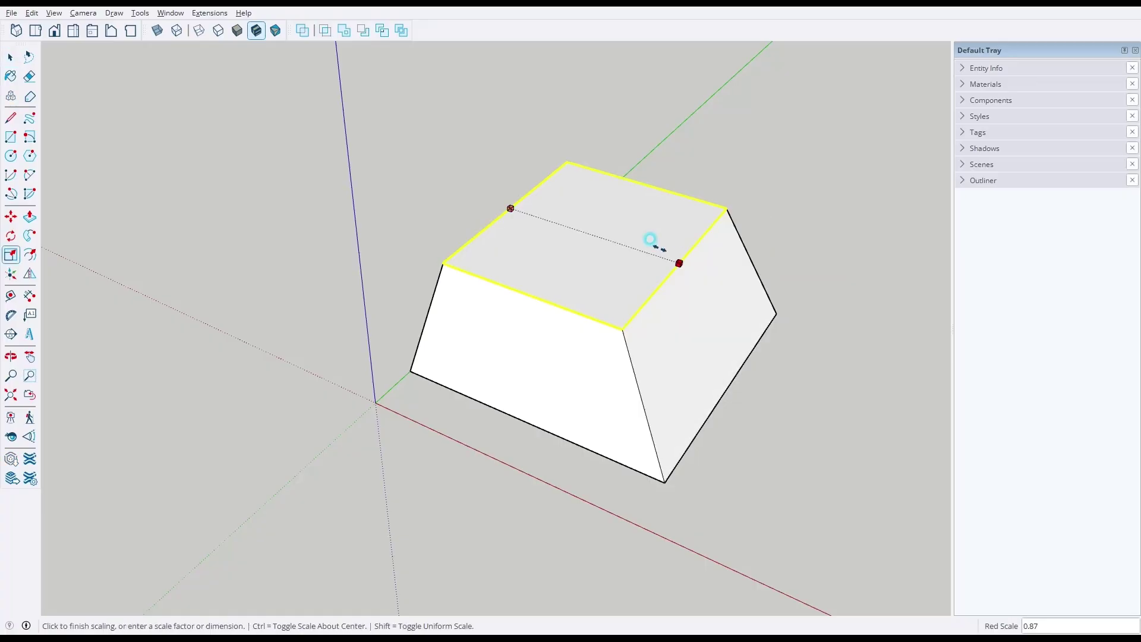
left_click(602, 218)
left_click(488, 278)
left_click(553, 222)
Select the tapered front face together with its bounding edges, and undo the last change.
key("space")
left_click(767, 215)
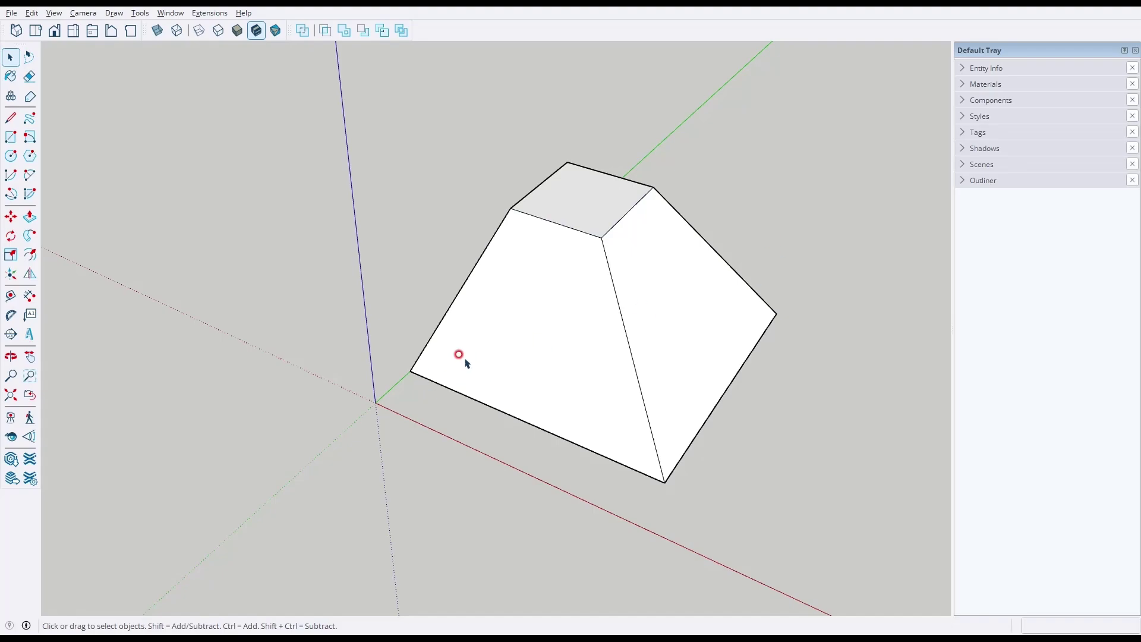
triple_click(565, 359)
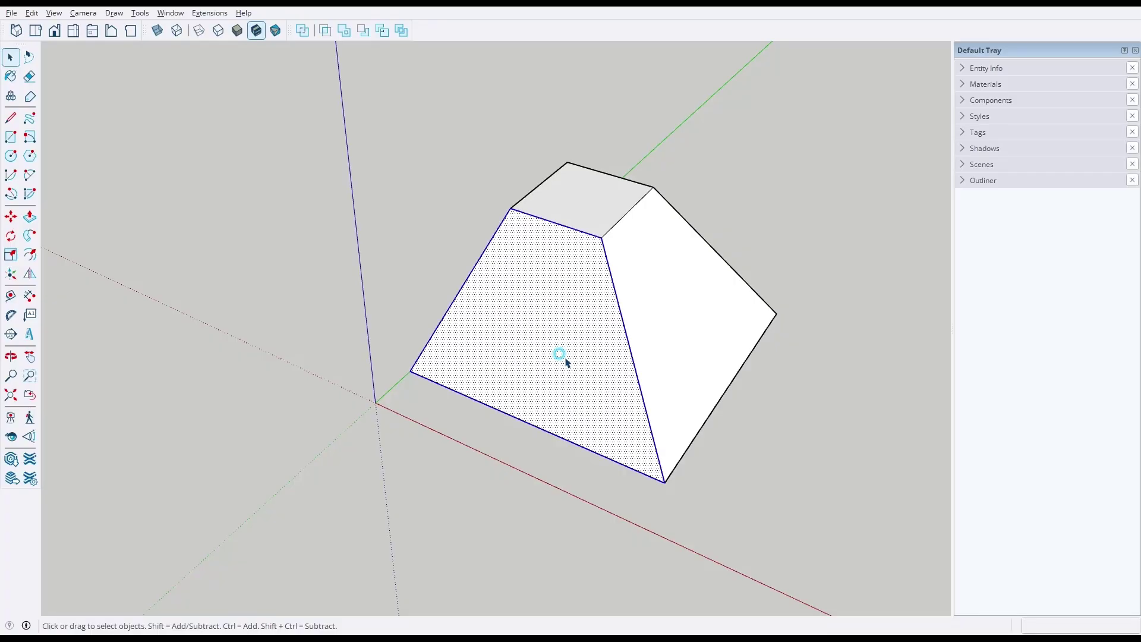
key("ctrl+z")
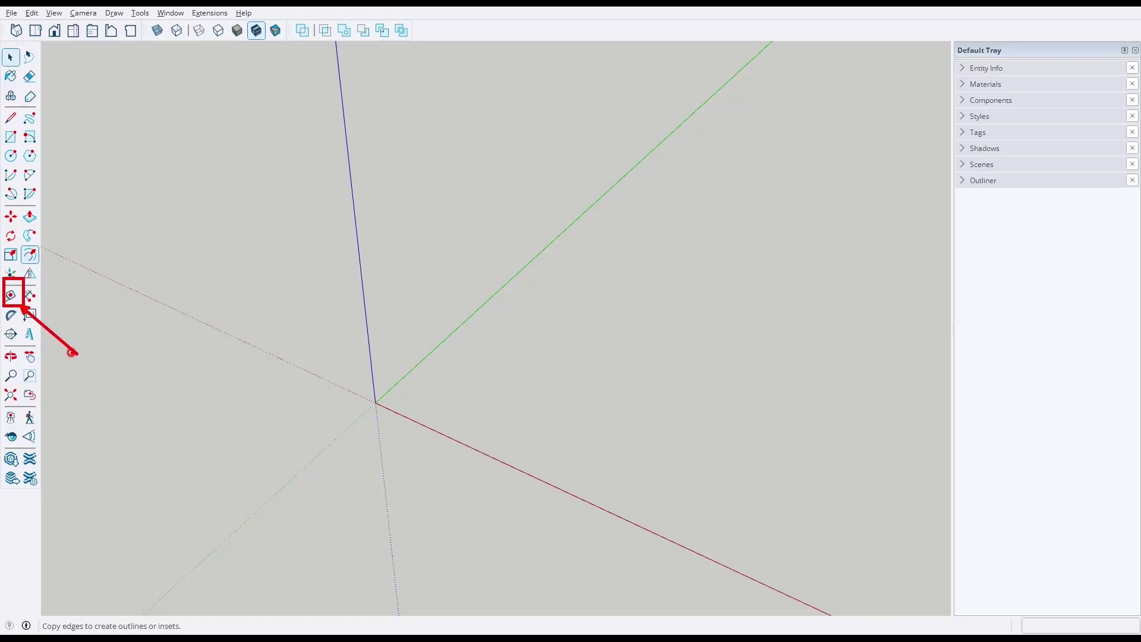
Draw a 5000,5000 square on the ground plane, starting at the origin.
left_click(19, 298)
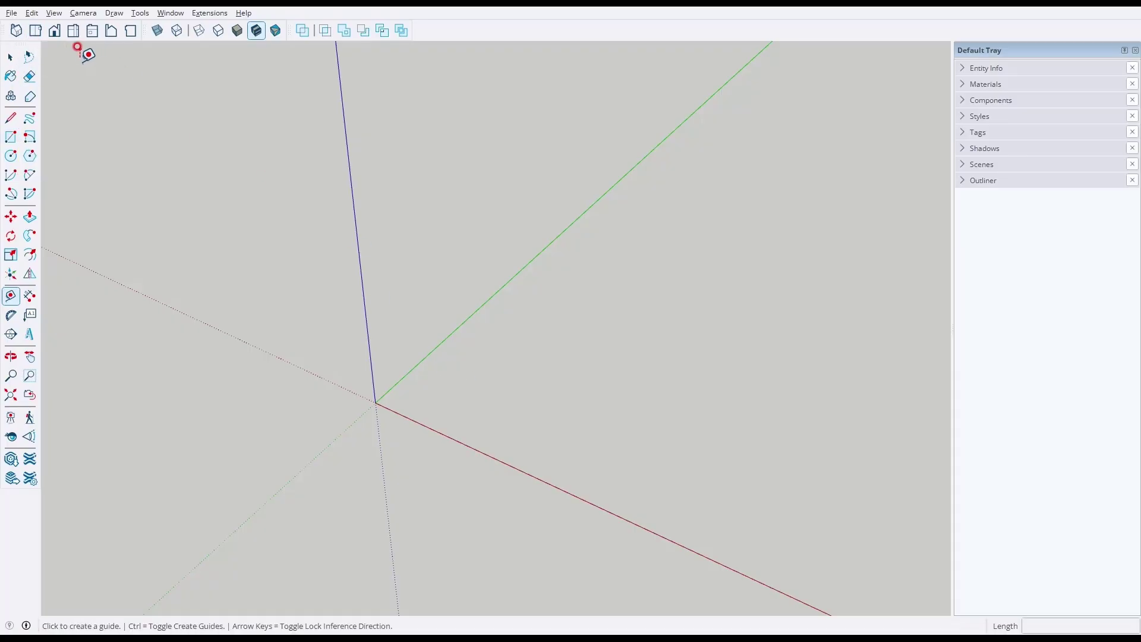
left_click(10, 137)
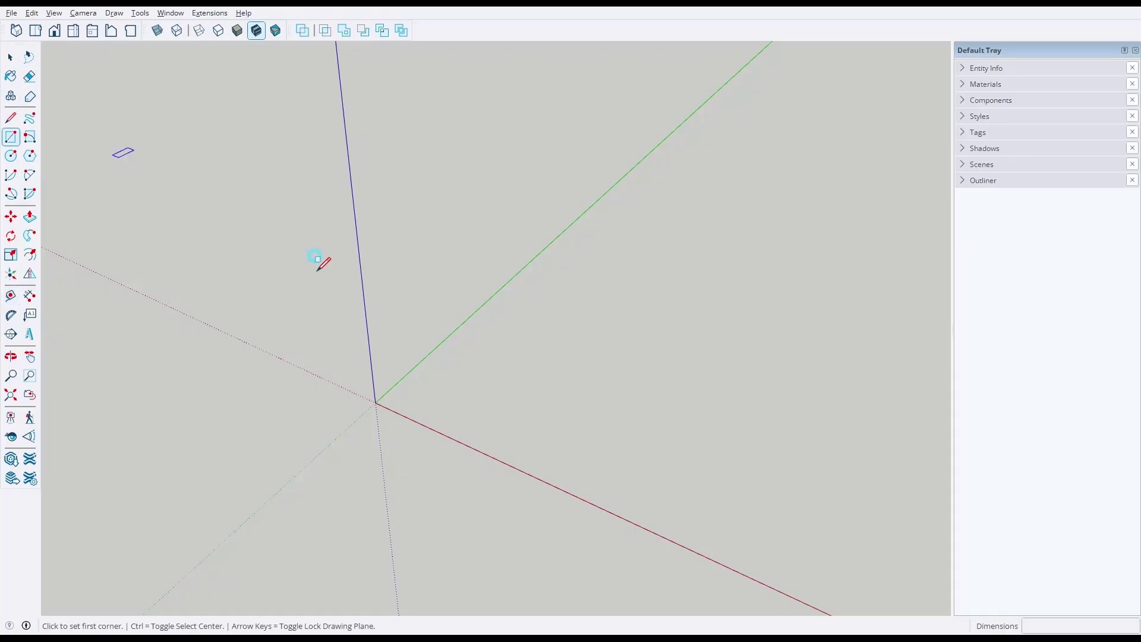
left_click(375, 403)
left_click(768, 280)
type("5000,500")
key("Return")
key("space")
Switch to the standard Top view, showing the whole square.
middle_click_drag(764, 275, 580, 295)
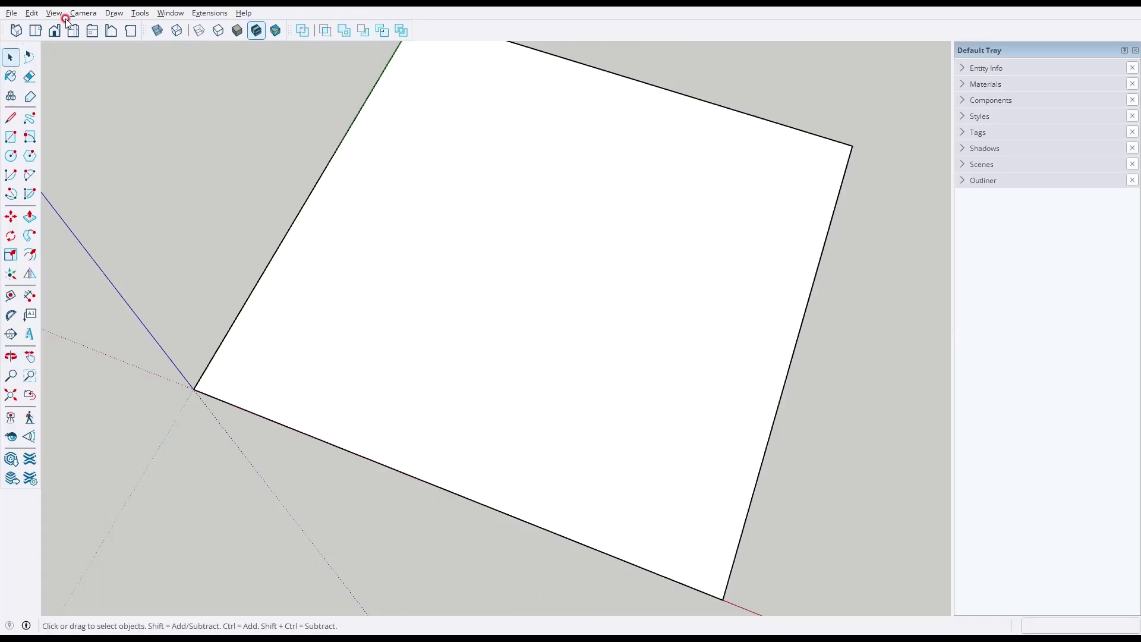
left_click(38, 31)
scroll(509, 173, "down", 3)
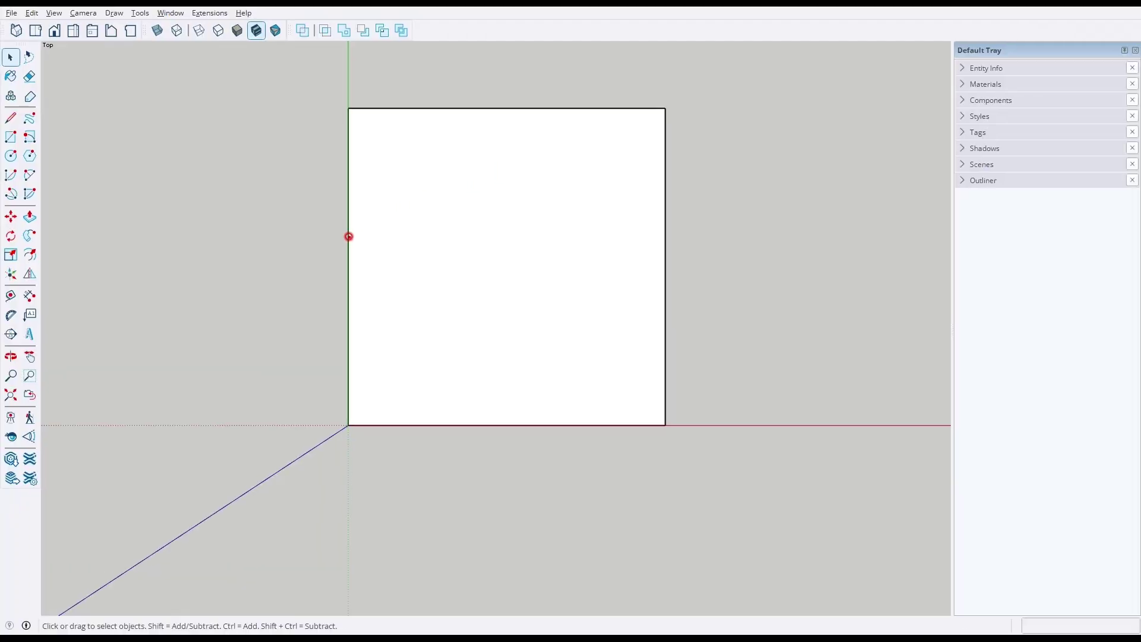
mouse_move(349, 237)
left_mouse_down()
mouse_move(504, 109)
mouse_move(666, 258)
left_mouse_up()
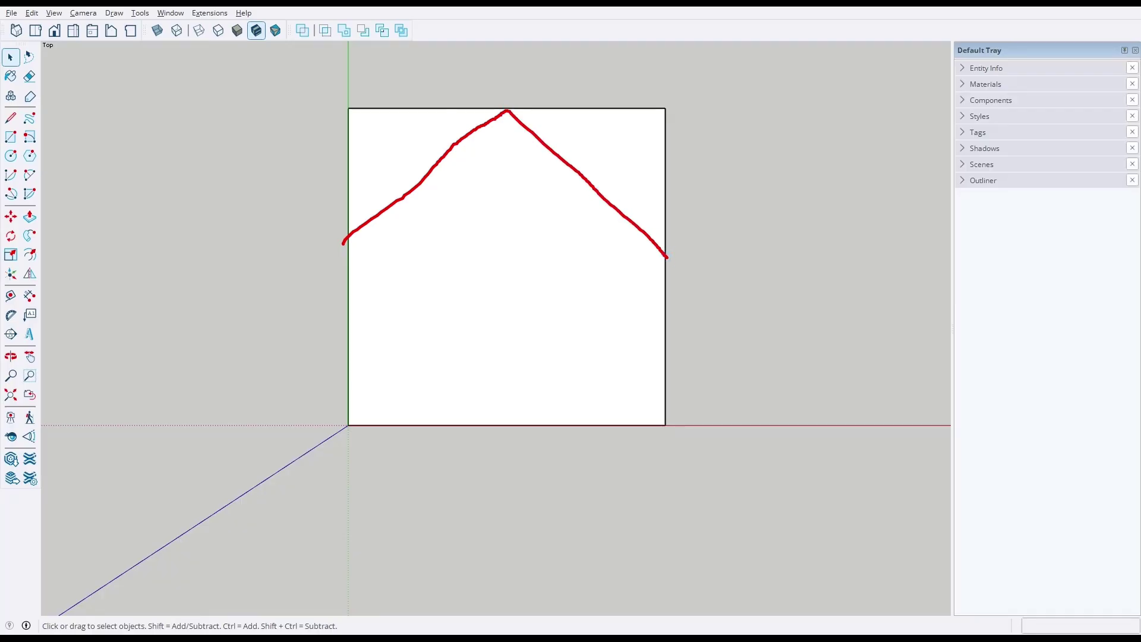
Place a horizontal Tape Measure guide 3000 mm above the square's bottom edge.
left_click(623, 253)
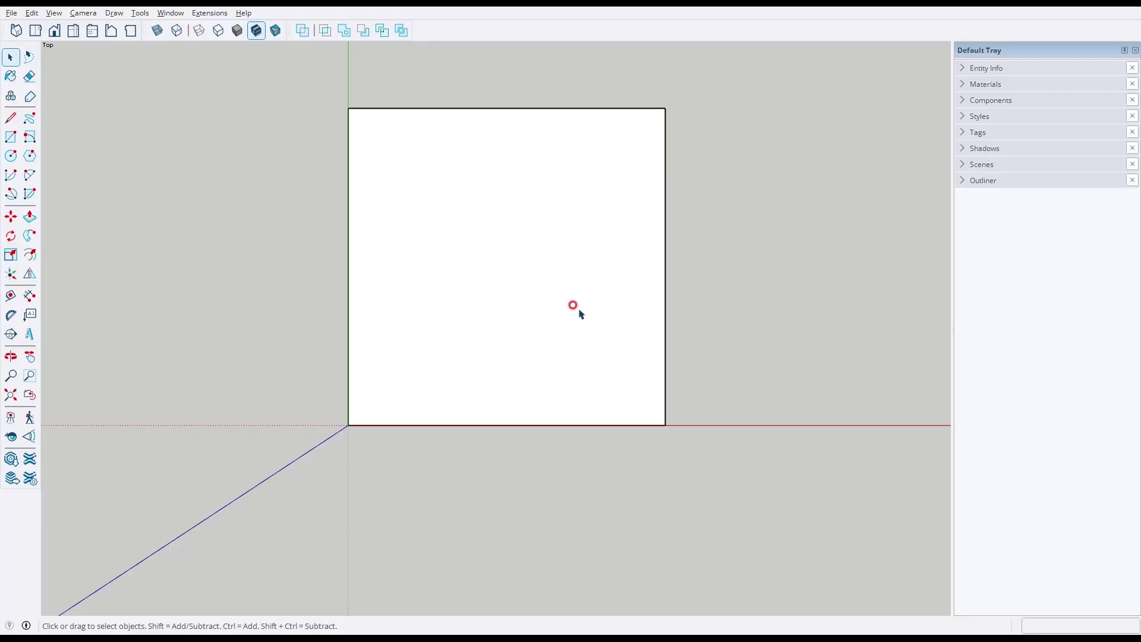
left_click(10, 295)
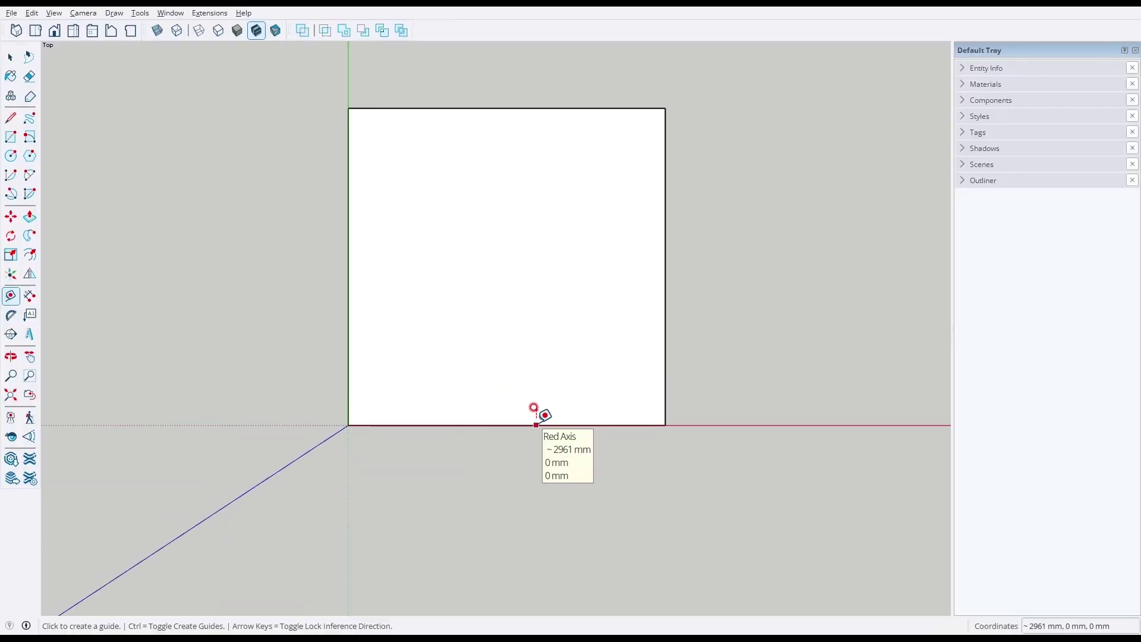
left_click(535, 423)
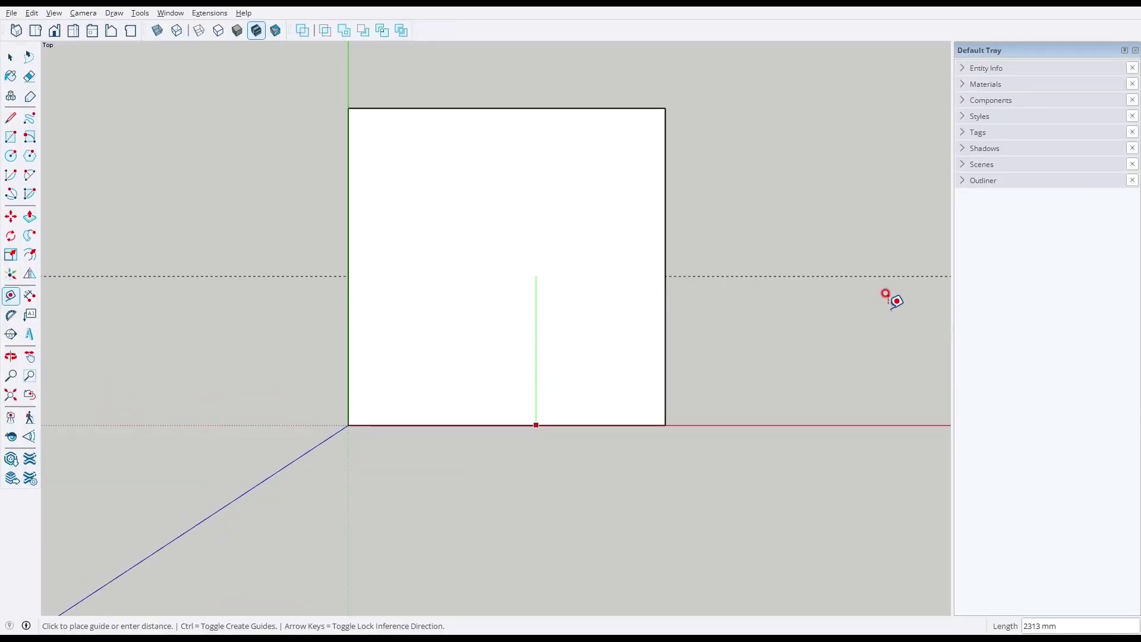
middle_click_drag(683, 308, 582, 392)
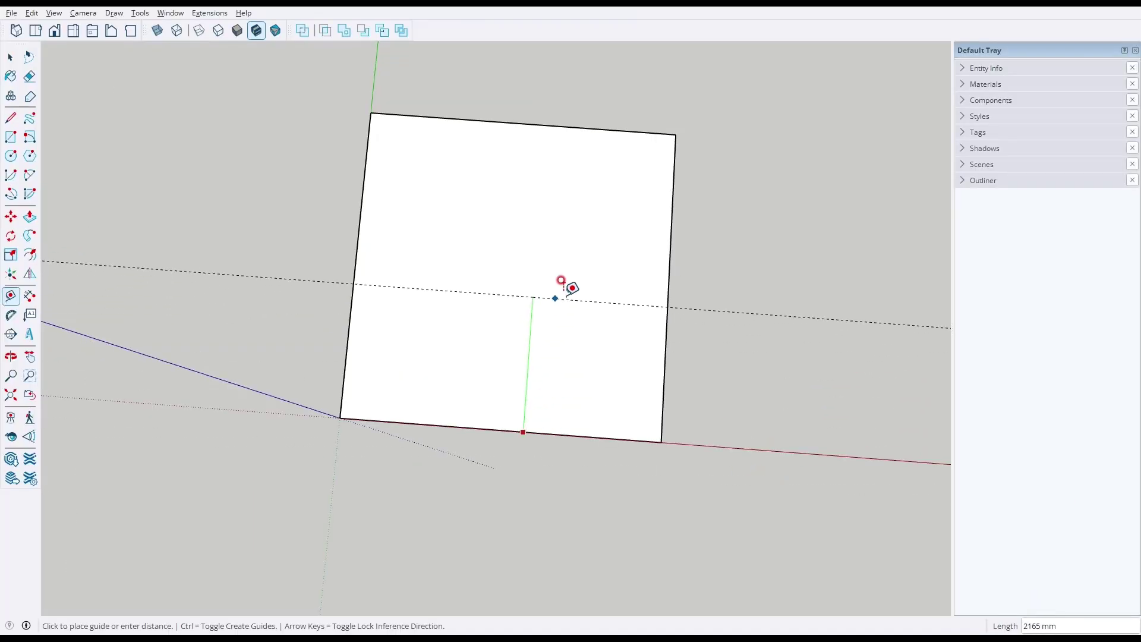
type("3000")
key("Return")
middle_click_drag(572, 278, 428, 148)
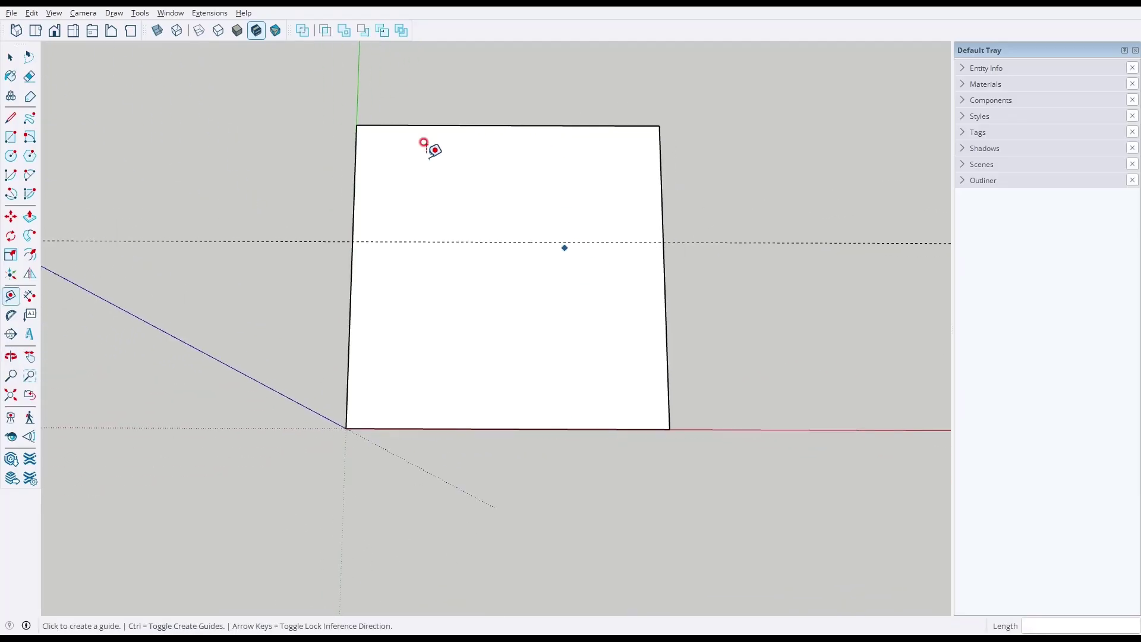
Place a vertical guide from the square's left edge through the midpoint of its top edge.
left_click(33, 34)
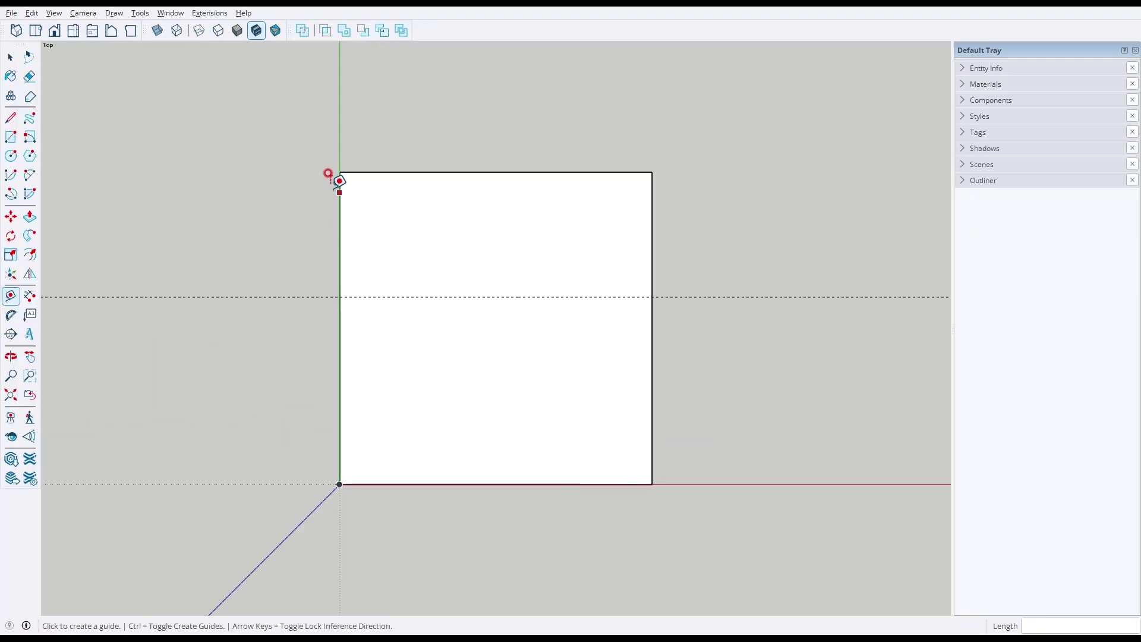
left_click(340, 202)
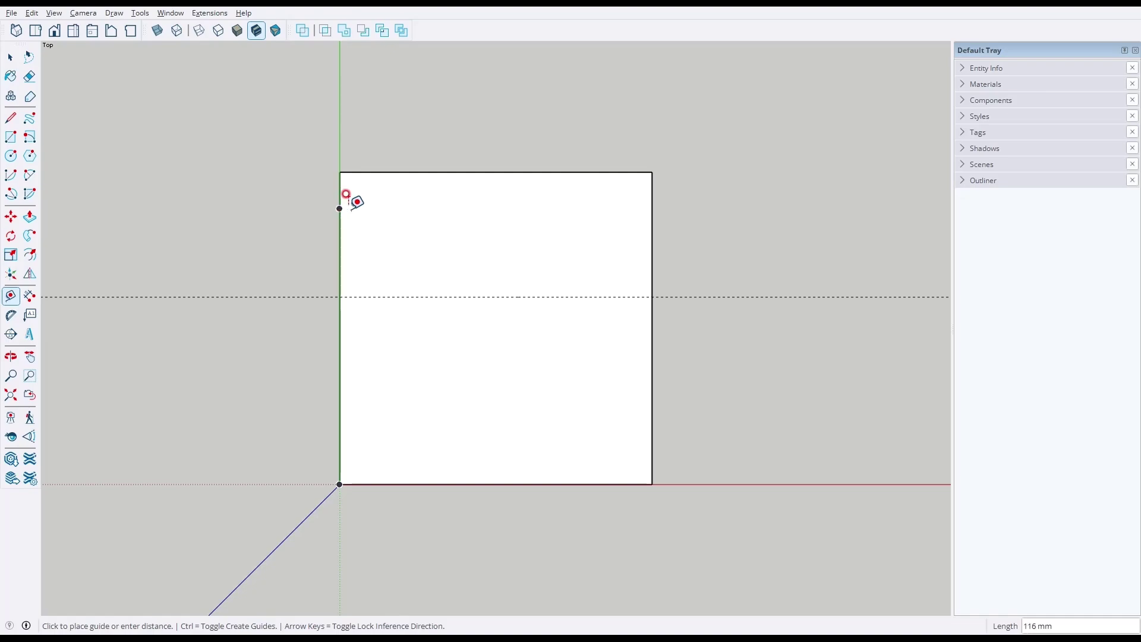
key("Escape")
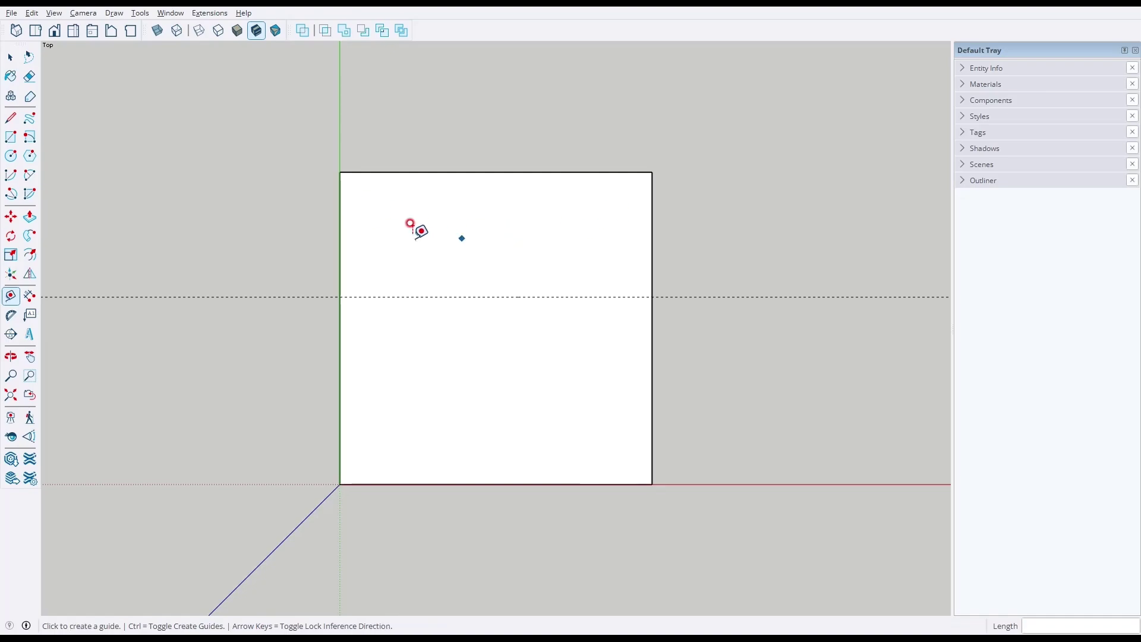
left_click(345, 235)
middle_click_drag(487, 248, 510, 176)
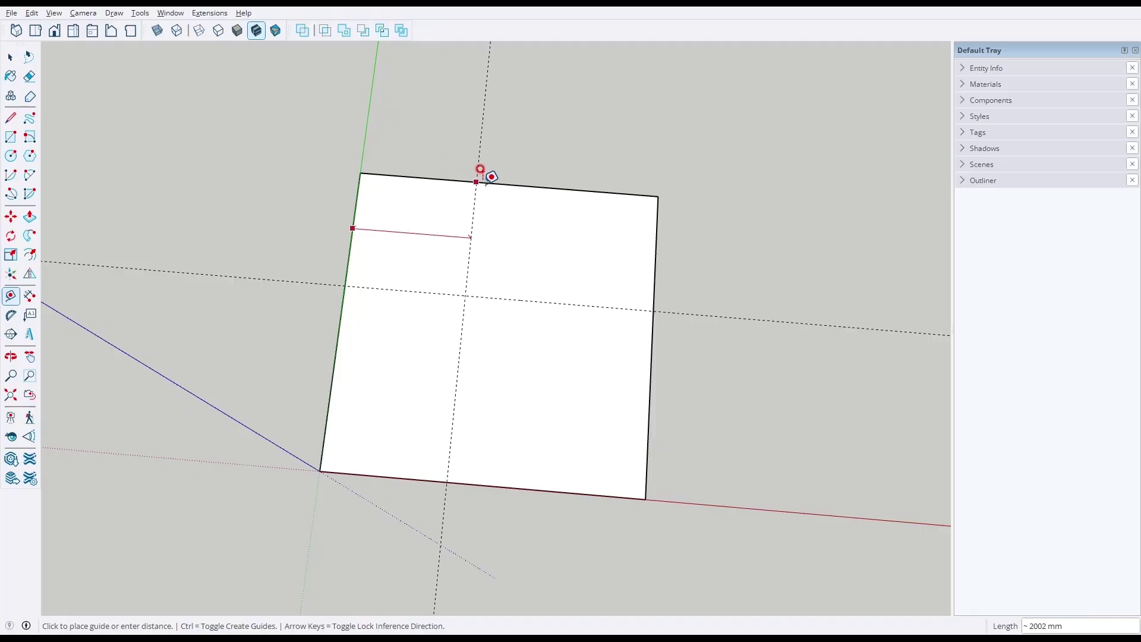
left_click(508, 184)
Draw two roof lines from the horizontal guide's crossings with the left and right edges to the top edge's midpoint.
middle_click_drag(420, 293, 467, 378)
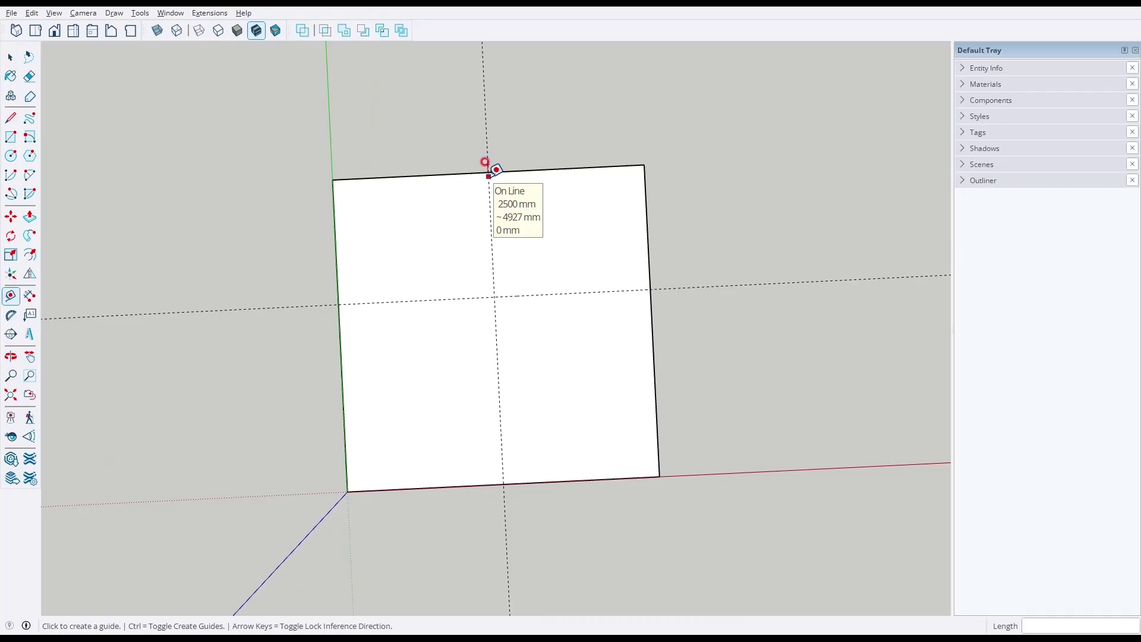
key("space")
left_click(12, 117)
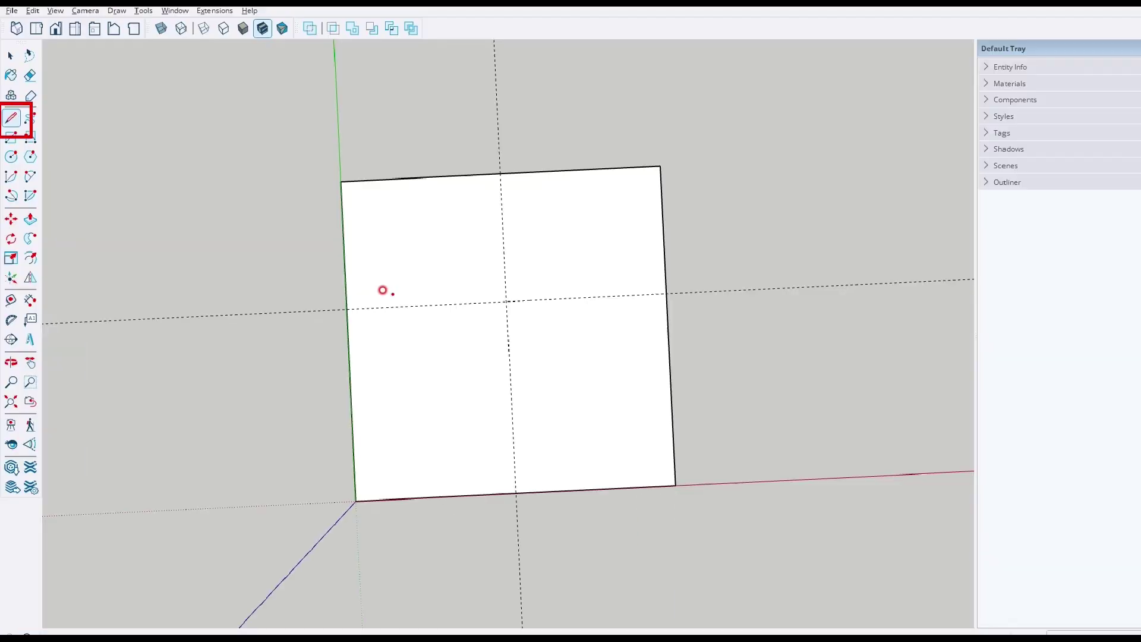
left_click(345, 309)
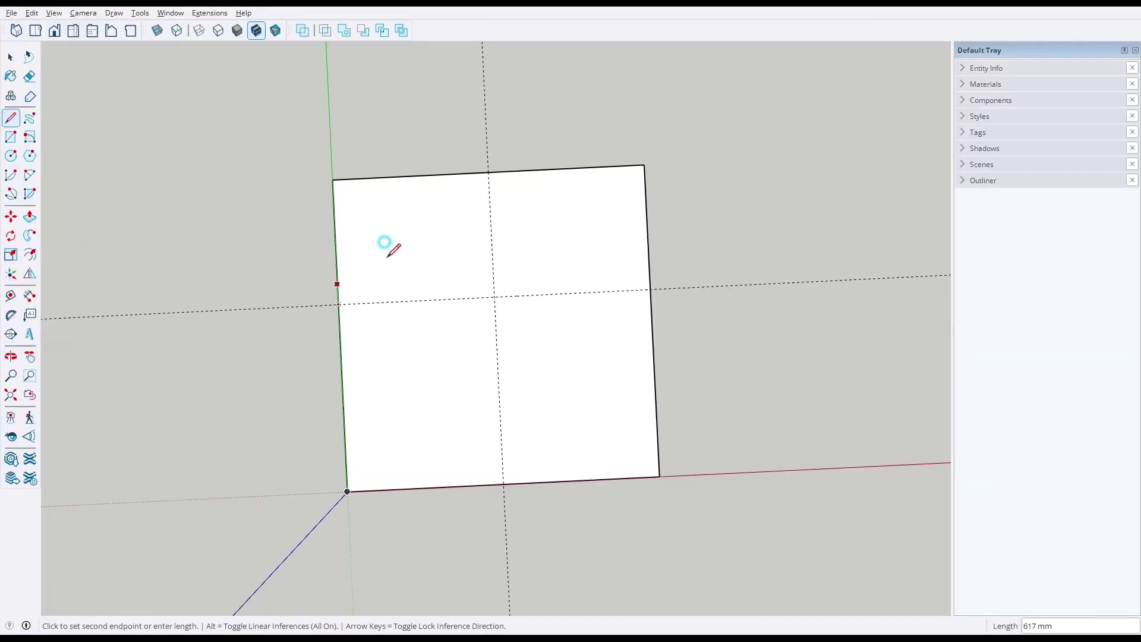
left_click(488, 173)
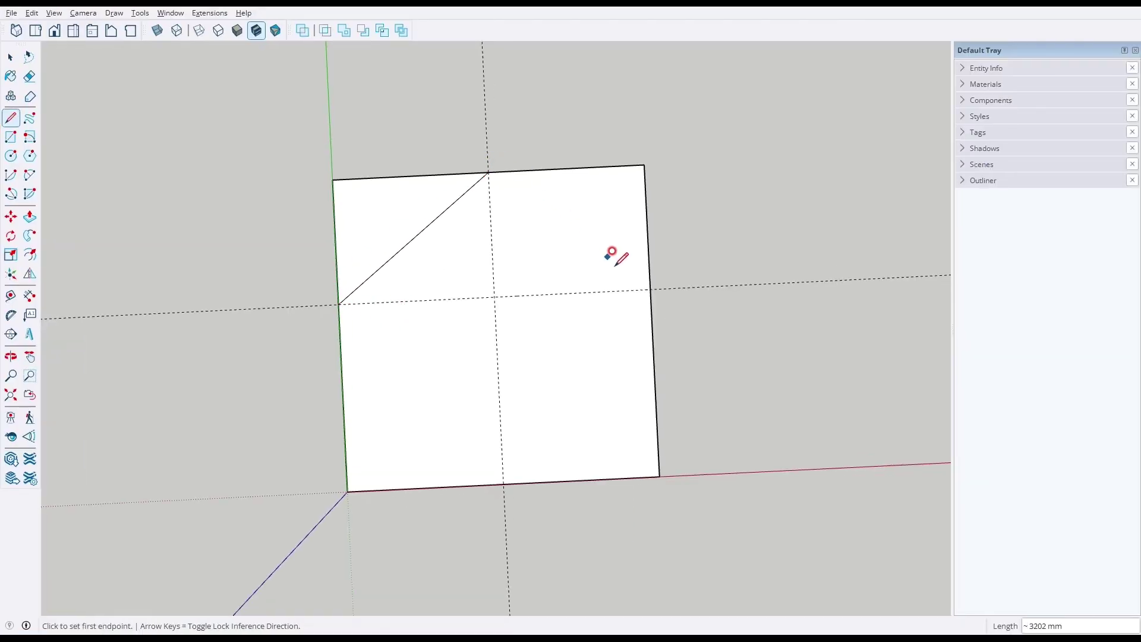
left_click(651, 290)
key("Escape")
left_click(651, 290)
left_click(488, 173)
key("space")
middle_click_drag(621, 272, 580, 237)
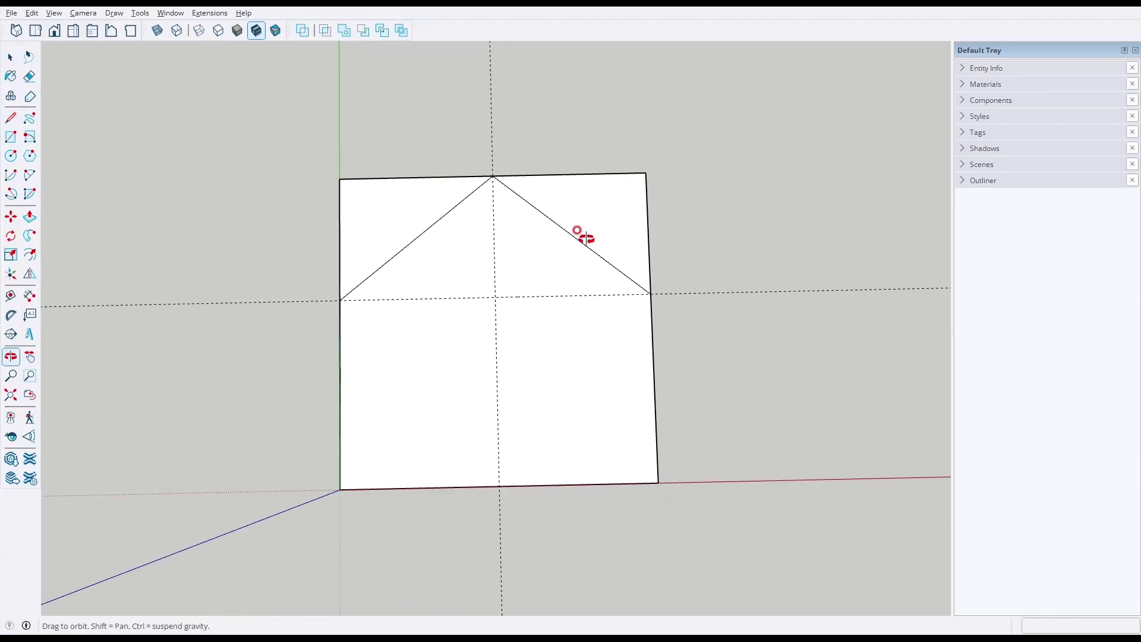
Erase the square's edges outside the two roof lines and both guides, leaving the gable outline.
key("e")
mouse_move(658, 221)
left_mouse_down()
mouse_move(567, 128)
mouse_move(549, 125)
left_mouse_up()
mouse_move(467, 141)
left_mouse_down()
mouse_move(292, 259)
mouse_move(279, 255)
left_mouse_up()
left_click_drag(248, 333, 249, 274)
left_click_drag(541, 88, 245, 73)
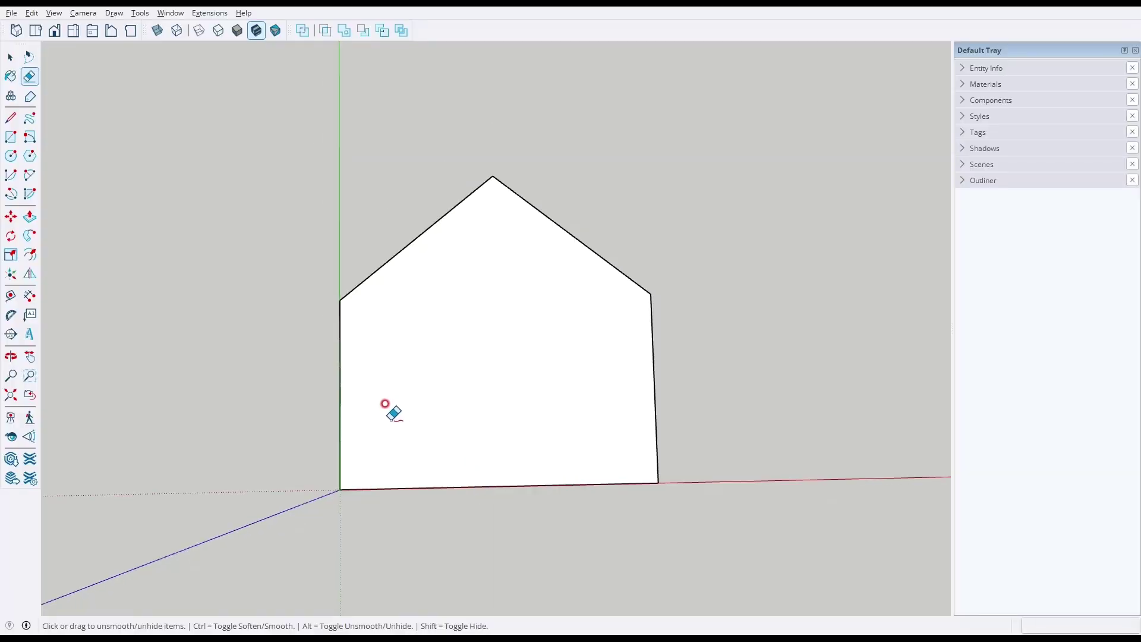
Place one vertical guide 200 mm from the left wall edge and another 1000 mm beyond it.
key("t")
left_click(337, 372)
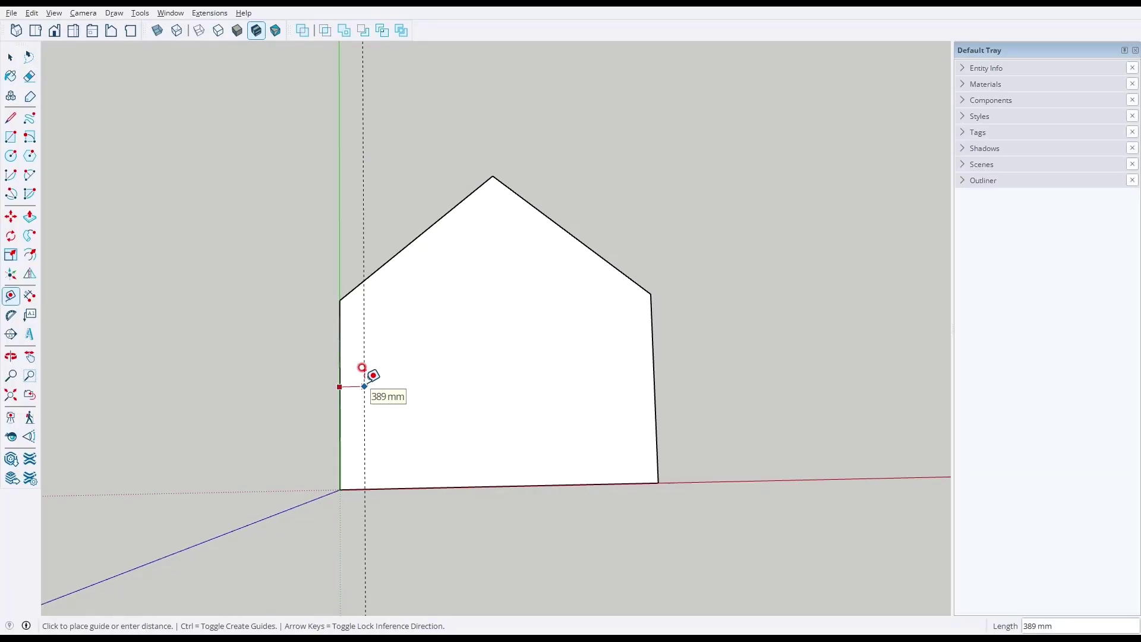
type("200")
key("Return")
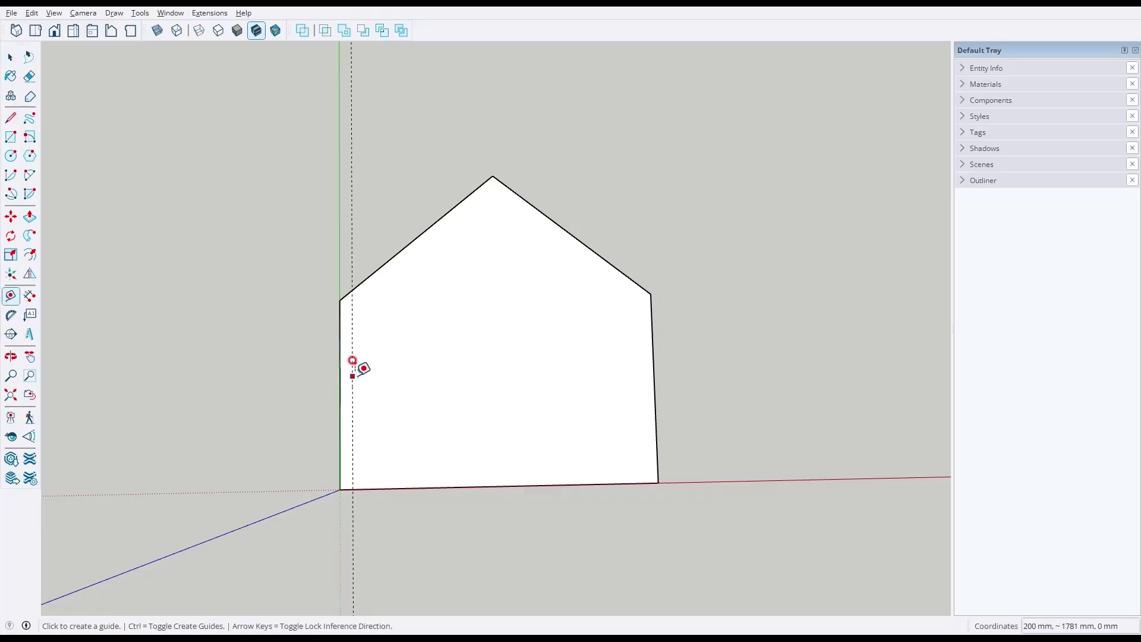
left_click(352, 374)
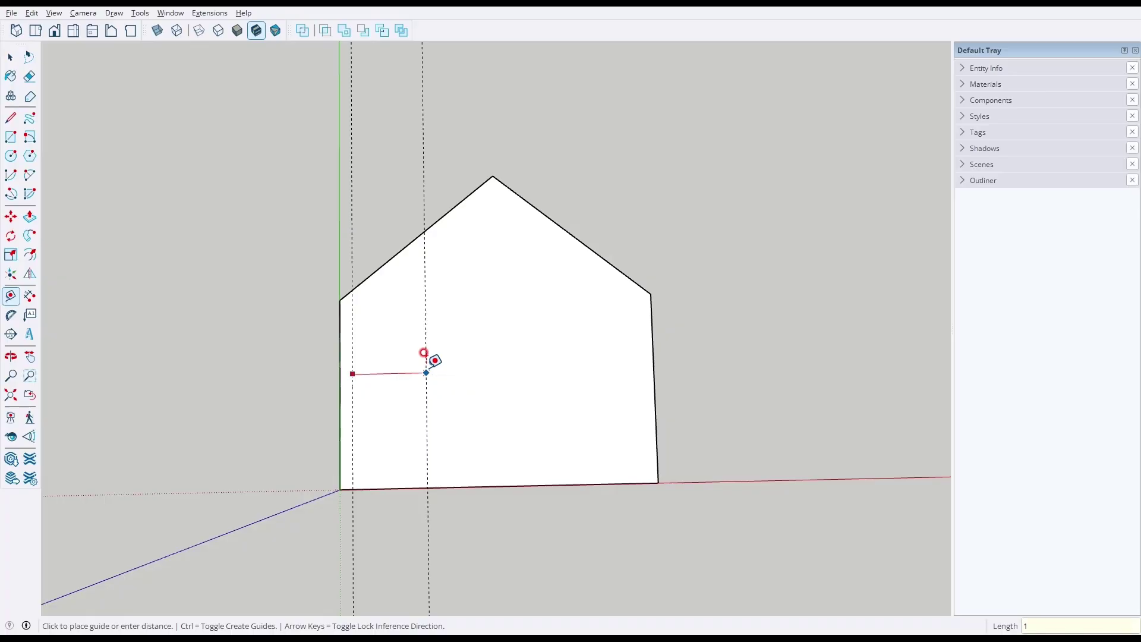
key("Return")
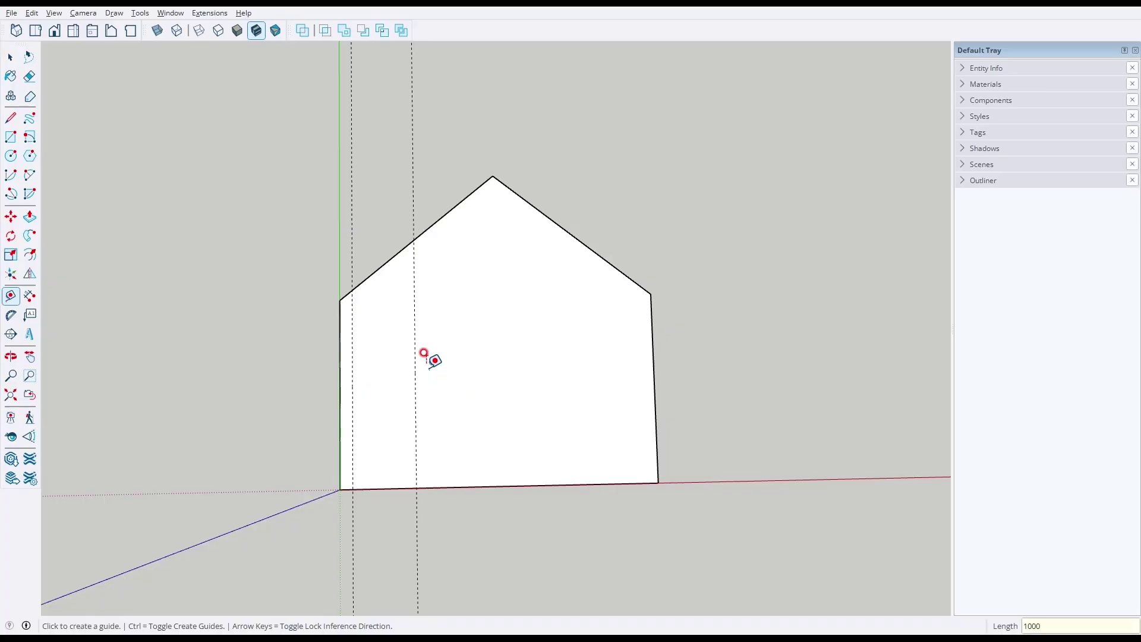
Place a horizontal guide 2100 mm above the house outline's bottom edge for the door height.
left_click(443, 486)
type("21")
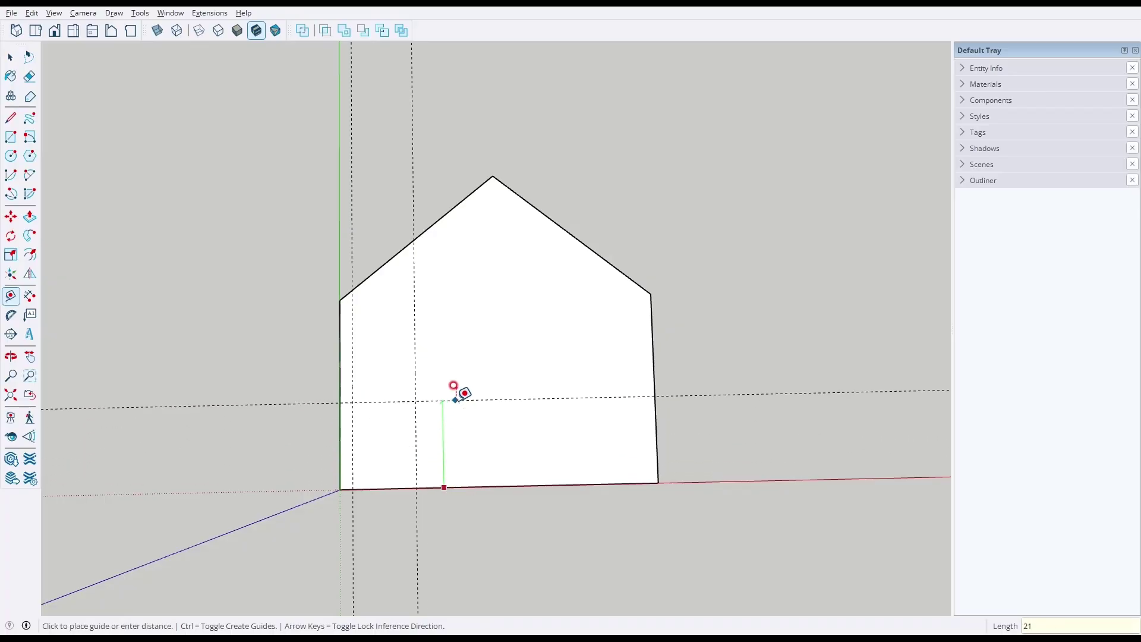
type("00")
key("Return")
Draw the door rectangle between the guide intersections, from its upper left corner down to the bottom edge.
middle_click_drag(456, 389, 433, 422)
scroll(390, 444, "up", 2)
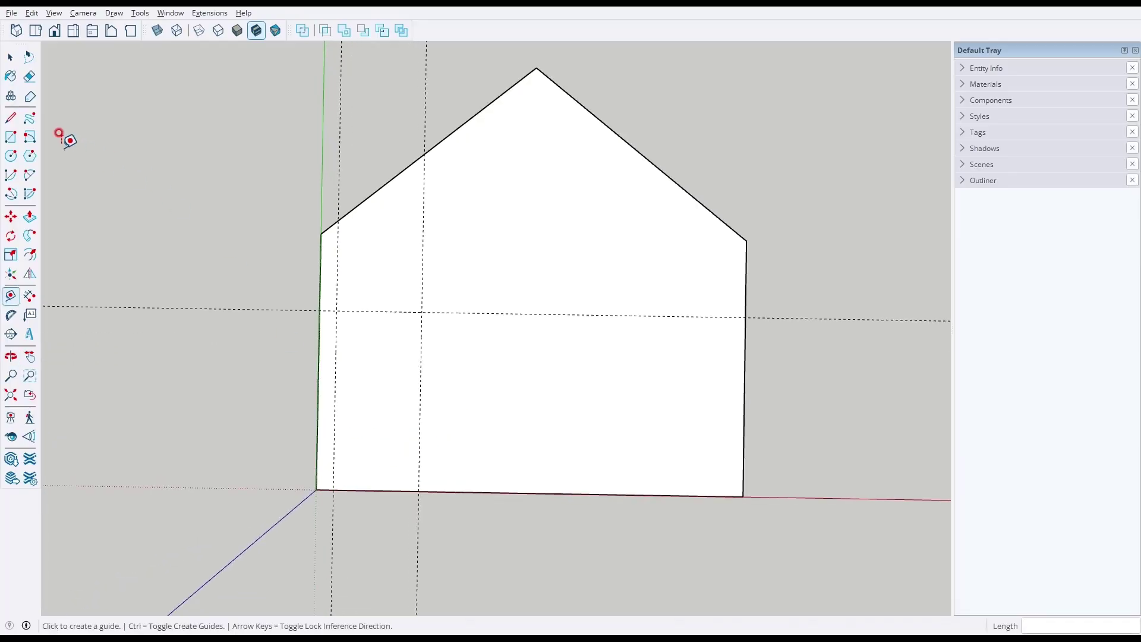
left_click(5, 135)
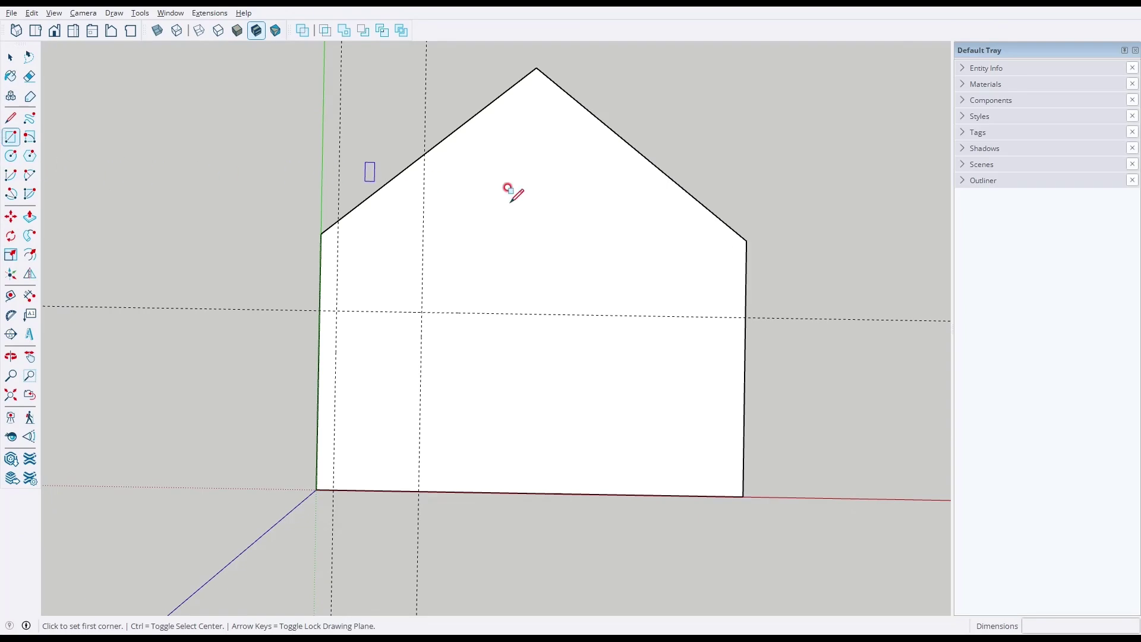
left_click(337, 310)
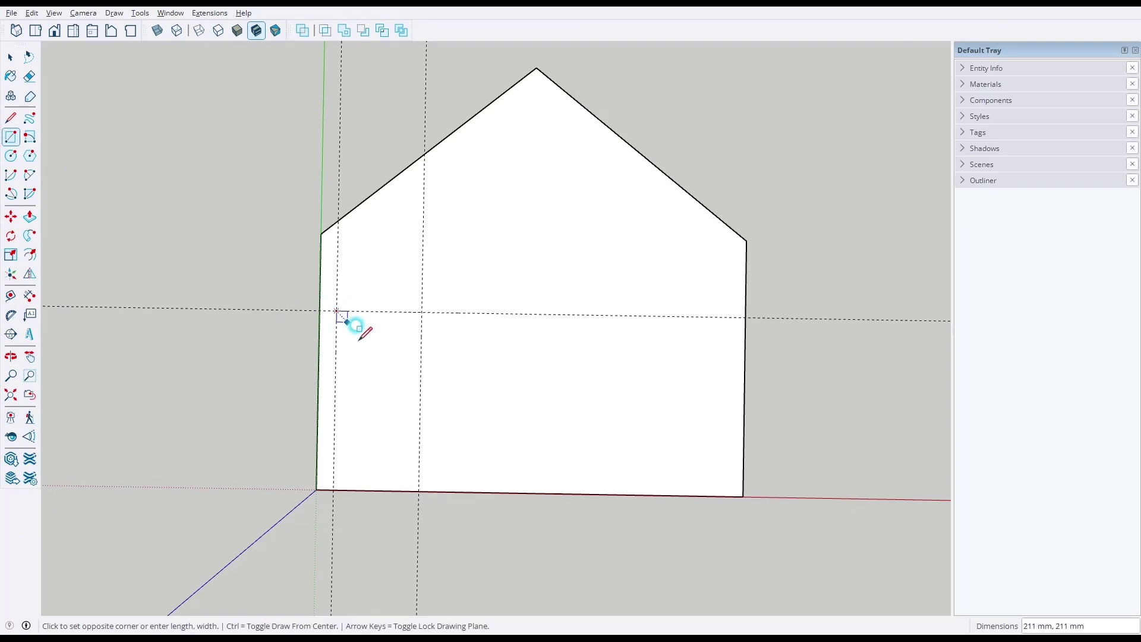
left_click(418, 491)
Erase the door's bottom edge and the three guides so the doorway becomes an opening.
key("e")
mouse_move(404, 498)
left_mouse_down()
mouse_move(386, 312)
mouse_move(466, 115)
mouse_move(378, 79)
mouse_move(266, 195)
mouse_move(237, 461)
left_mouse_up()
key("space")
mouse_move(538, 521)
middle_mouse_down()
mouse_move(581, 309)
mouse_move(541, 369)
mouse_move(559, 349)
middle_mouse_up()
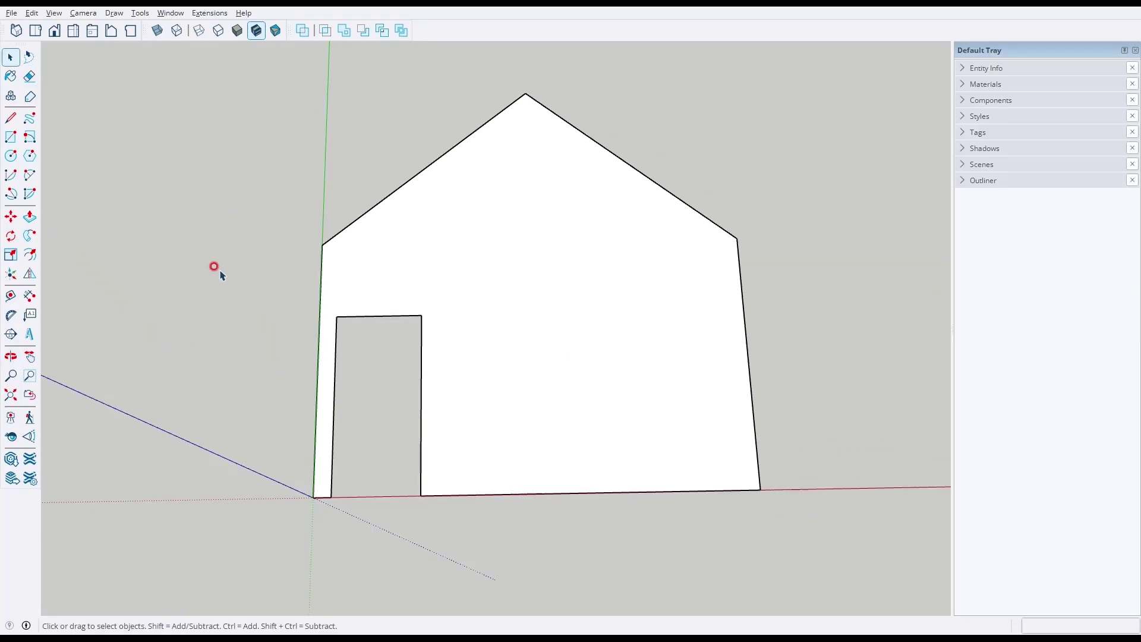
Measure the left roof slope from the eave corner to the peak with the Tape Measure.
left_click(11, 295)
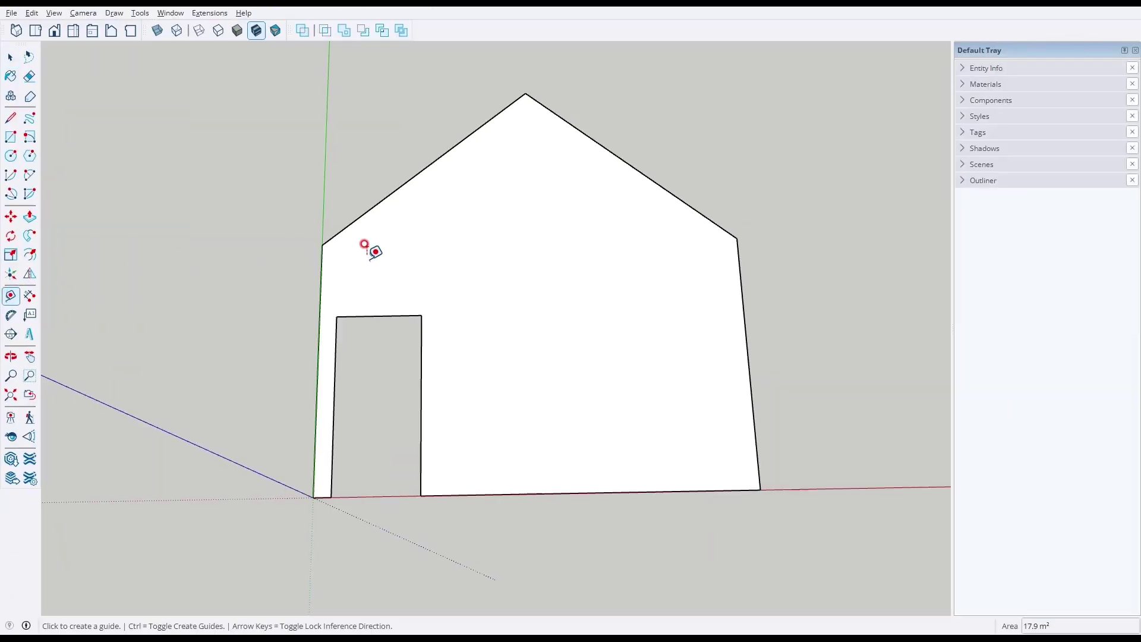
left_click(322, 245)
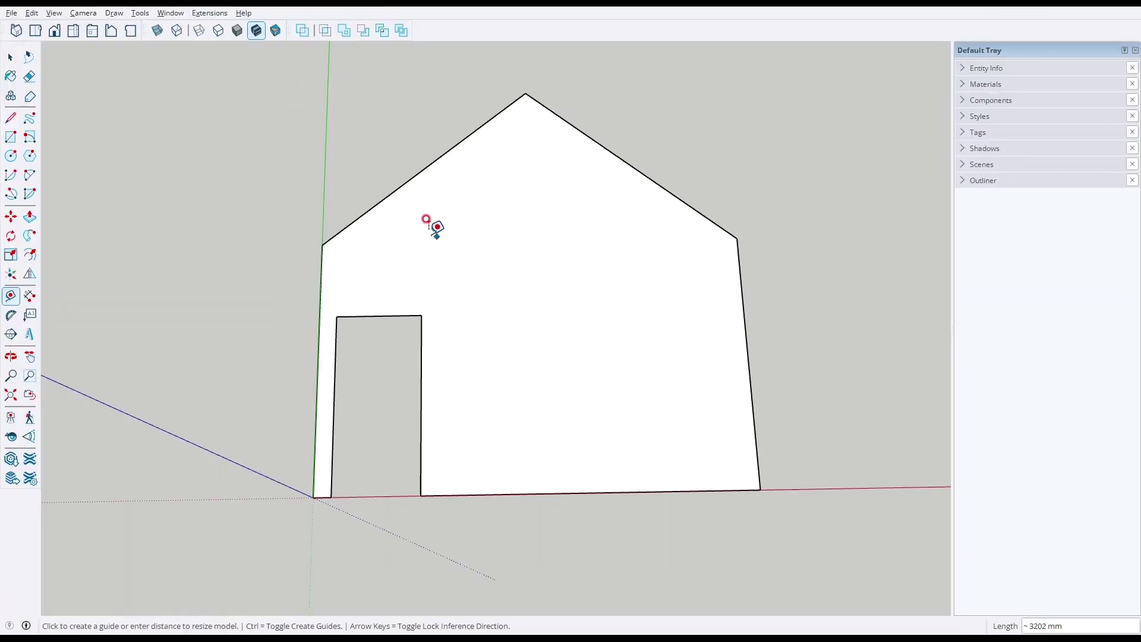
key("space")
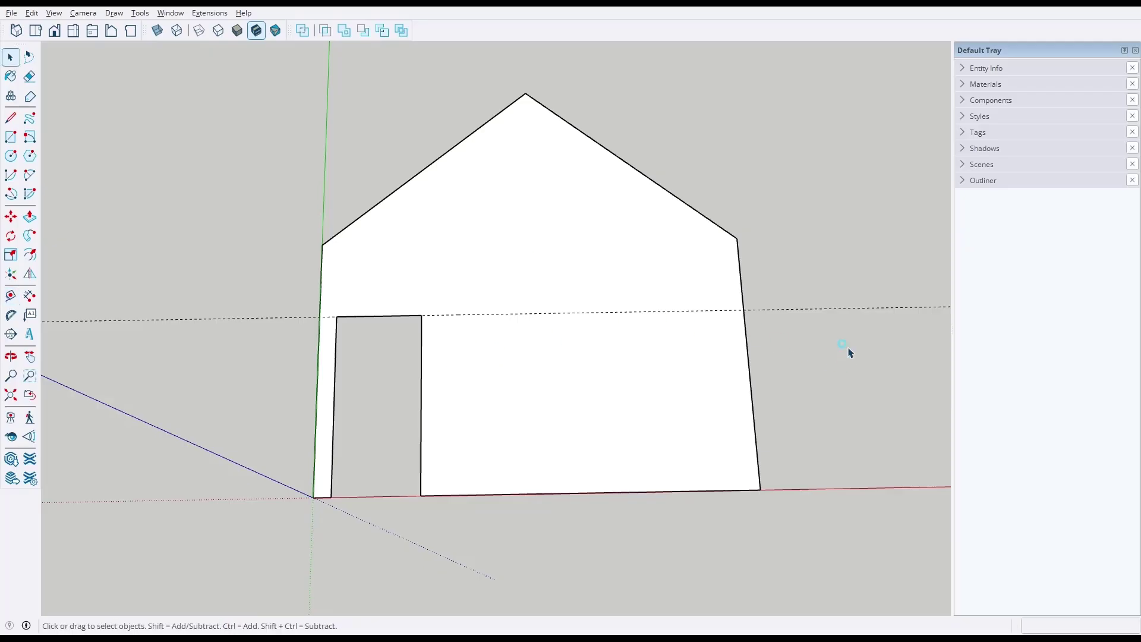
Start a guide from the door's right edge, toggle guide creation off and on, and cancel it.
key("t")
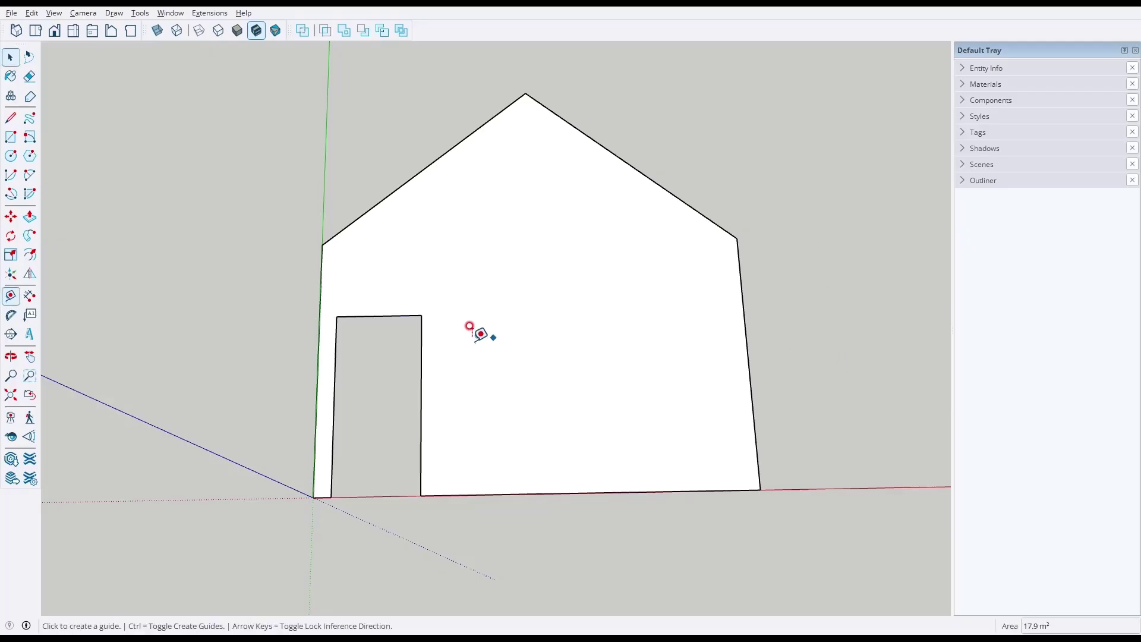
left_click(421, 346)
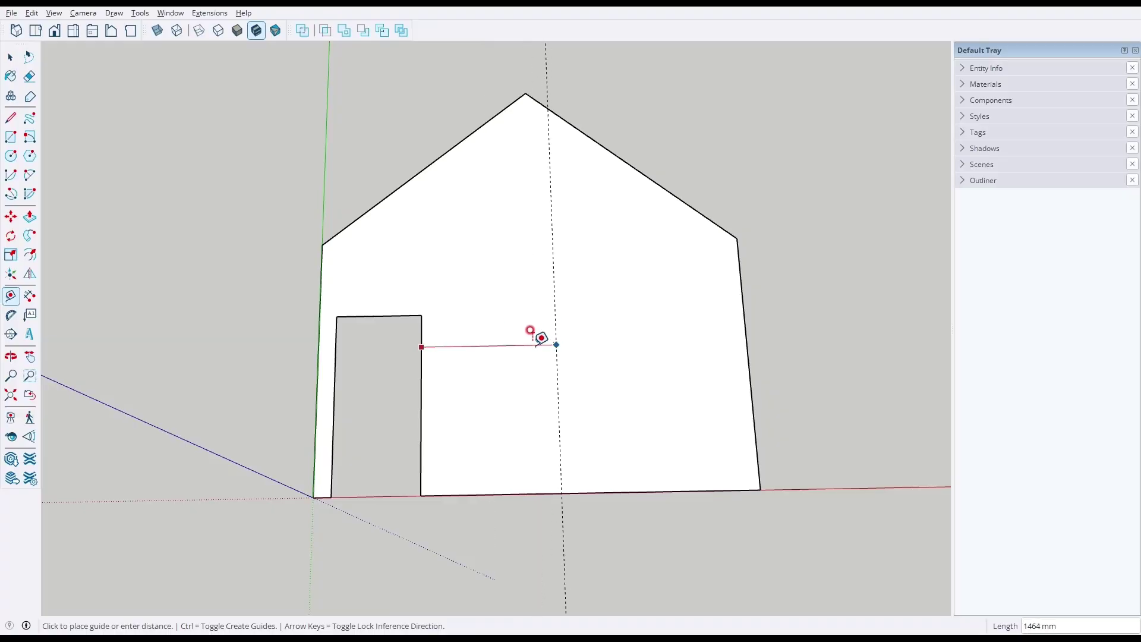
key("ctrl")
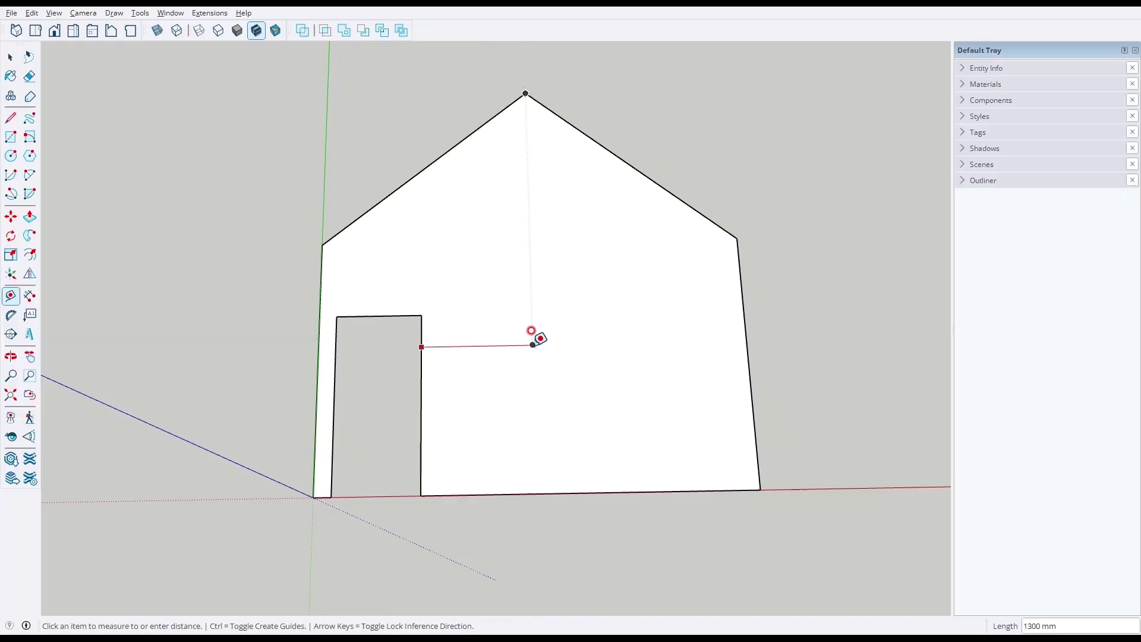
key("ctrl")
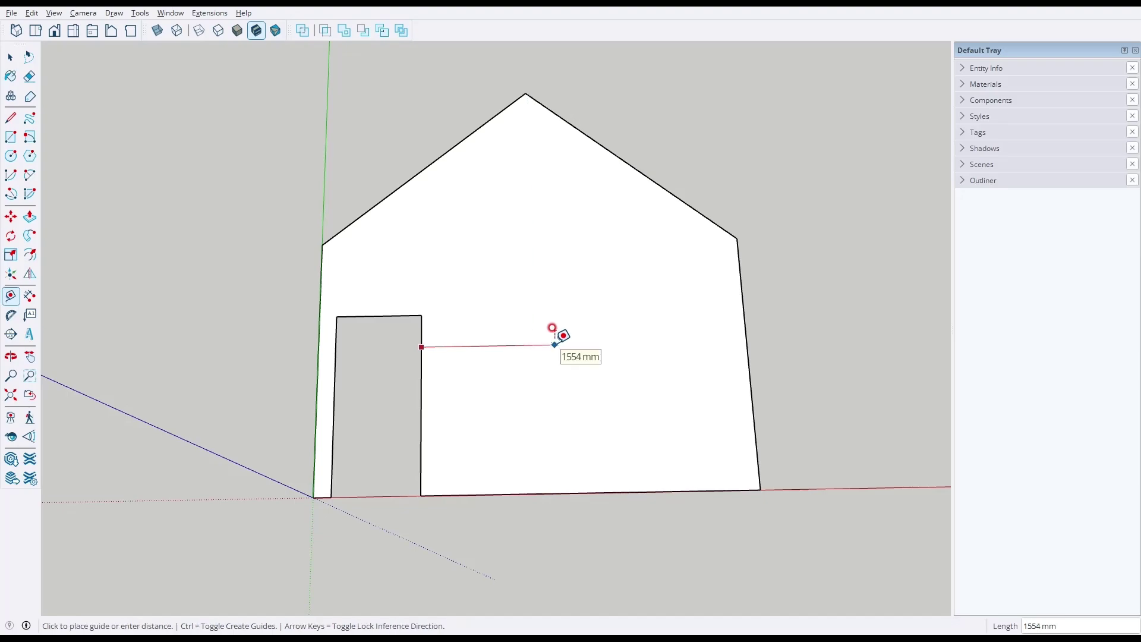
key("Escape")
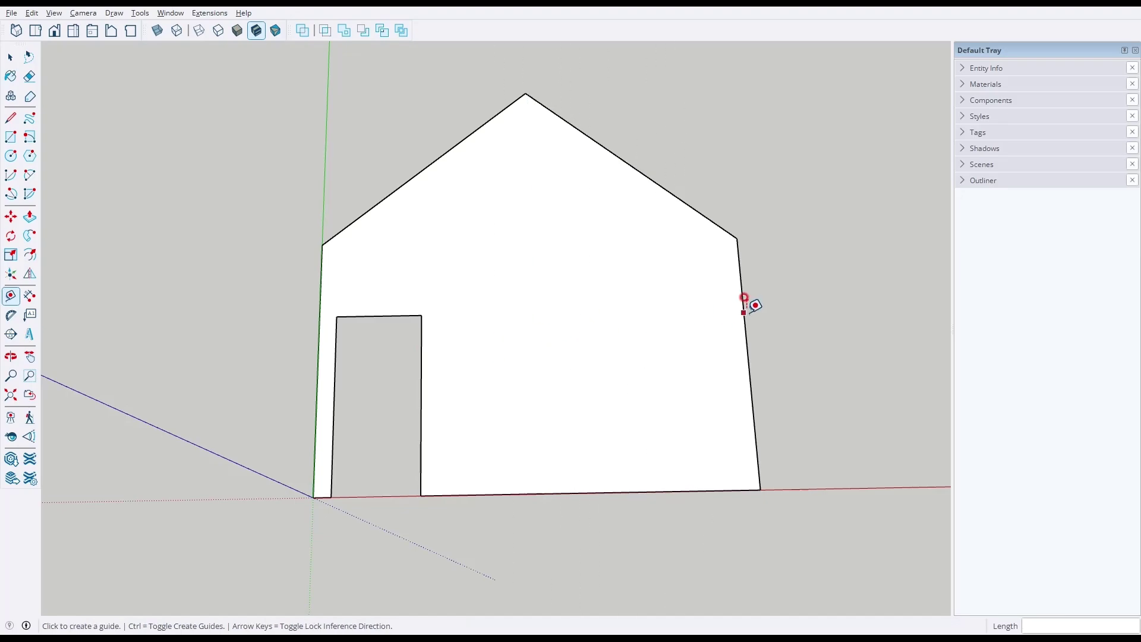
Place guides directly along the right wall, both roof slopes and the door's left edge.
left_click(740, 266)
double_click(709, 203)
double_click(484, 114)
left_click(333, 331)
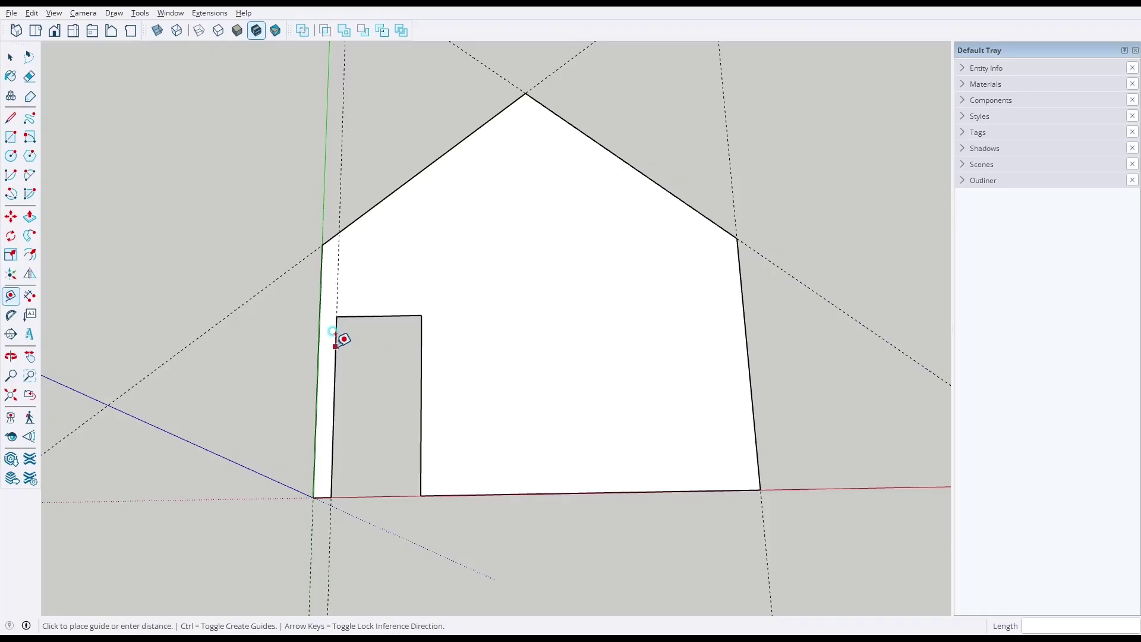
left_click(533, 324)
key("space")
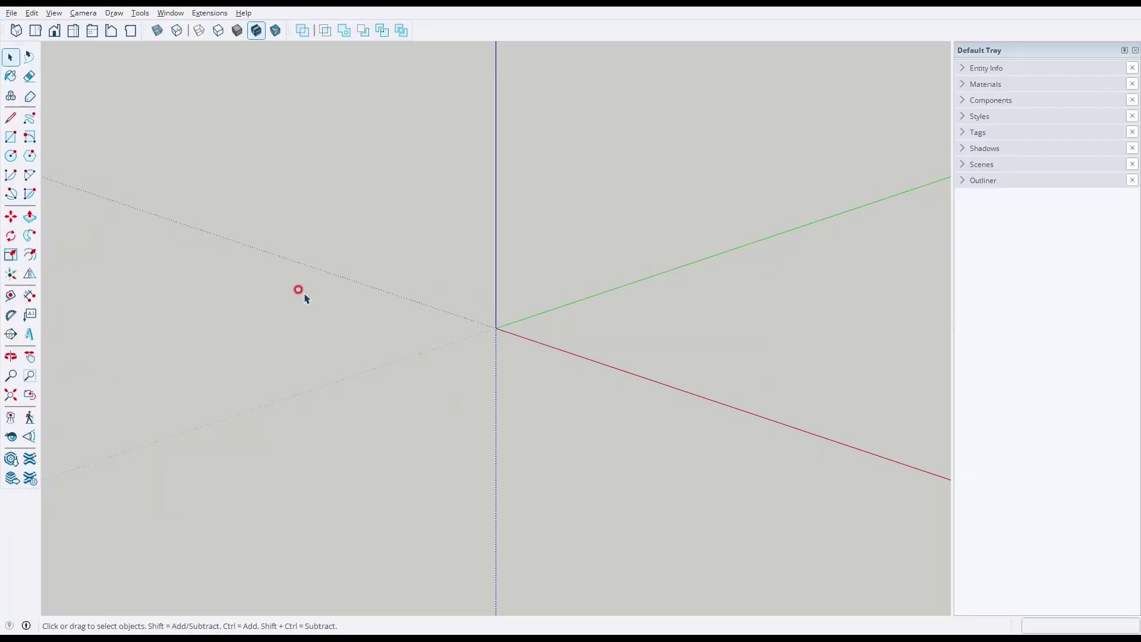
Draw a rectangle on the ground plane from the origin and Push/Pull it up into a box.
key("r")
left_click(496, 327)
left_click(750, 307)
key("p")
left_click(667, 320)
Select all faces and edges of the box and make them a group.
key("space")
triple_click(618, 249)
right_click(624, 249)
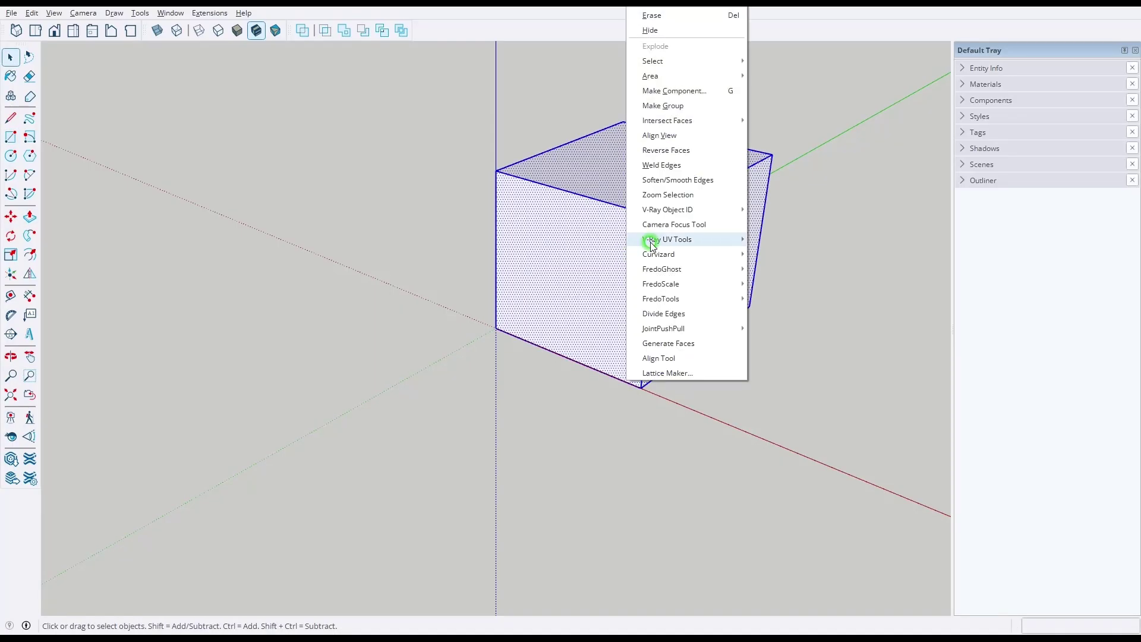
left_click(673, 106)
Examine the grouped box by orbiting around it, zooming in and out, and panning the view.
mouse_move(654, 212)
middle_mouse_down()
mouse_move(618, 323)
mouse_move(483, 323)
mouse_move(563, 143)
mouse_move(704, 423)
mouse_move(437, 412)
mouse_move(507, 224)
mouse_move(754, 252)
mouse_move(711, 438)
mouse_move(491, 293)
mouse_move(672, 301)
mouse_move(525, 416)
mouse_move(524, 366)
middle_mouse_up()
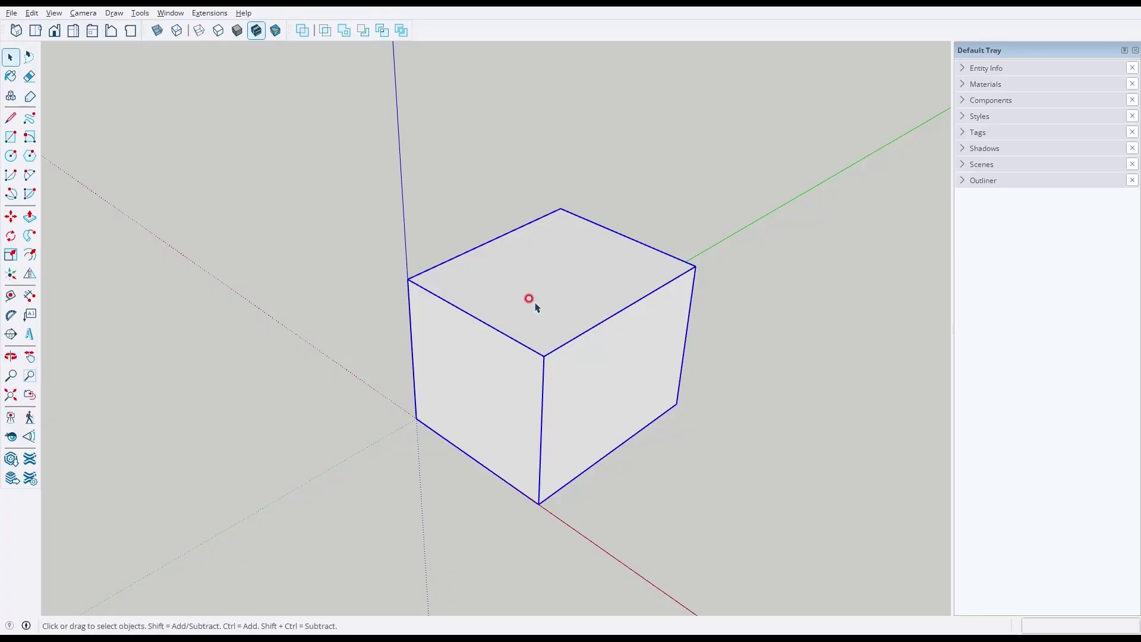
middle_click_drag(540, 303, 532, 404)
scroll(525, 395, "up", 3)
scroll(523, 396, "down", 4)
scroll(519, 383, "up", 3)
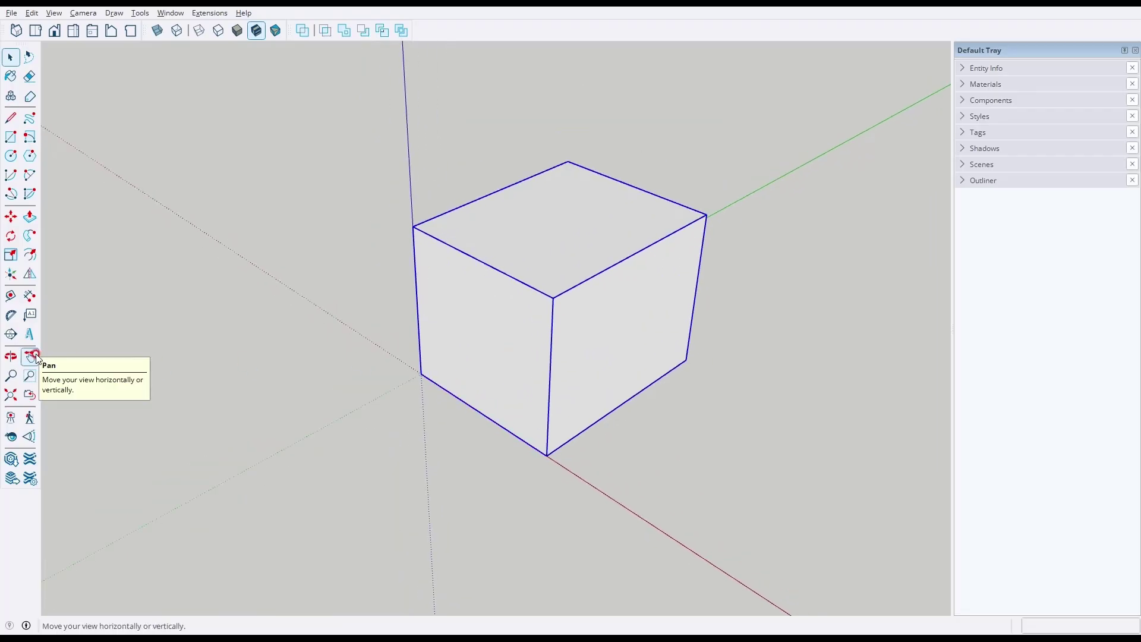
middle_click_drag(606, 343, 633, 351, "shift")
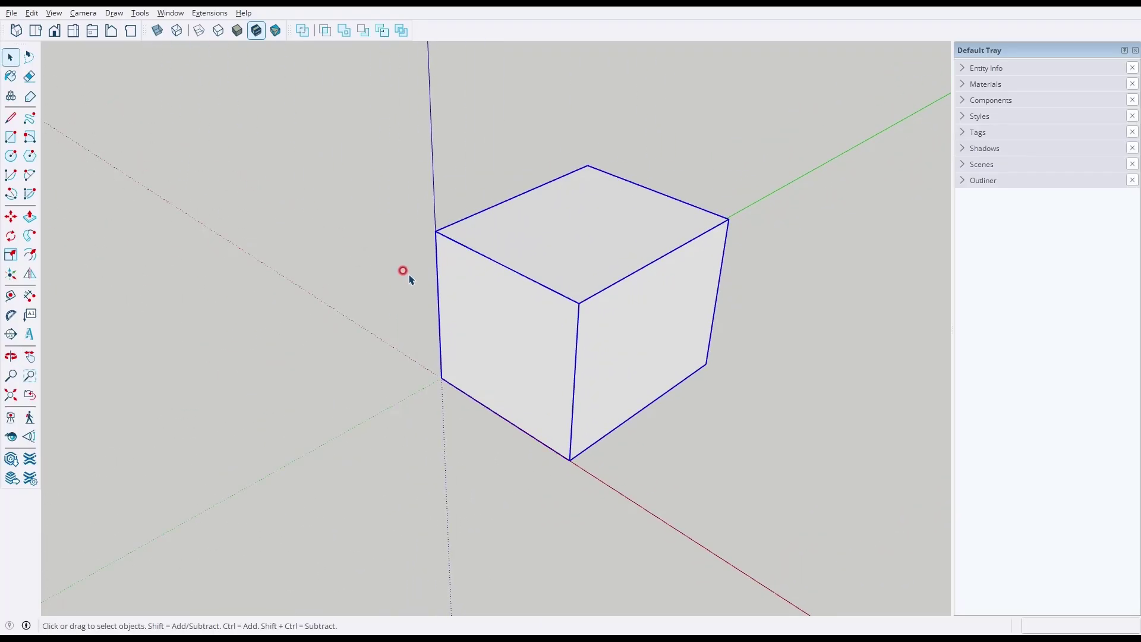
middle_click_drag(675, 295, 374, 390)
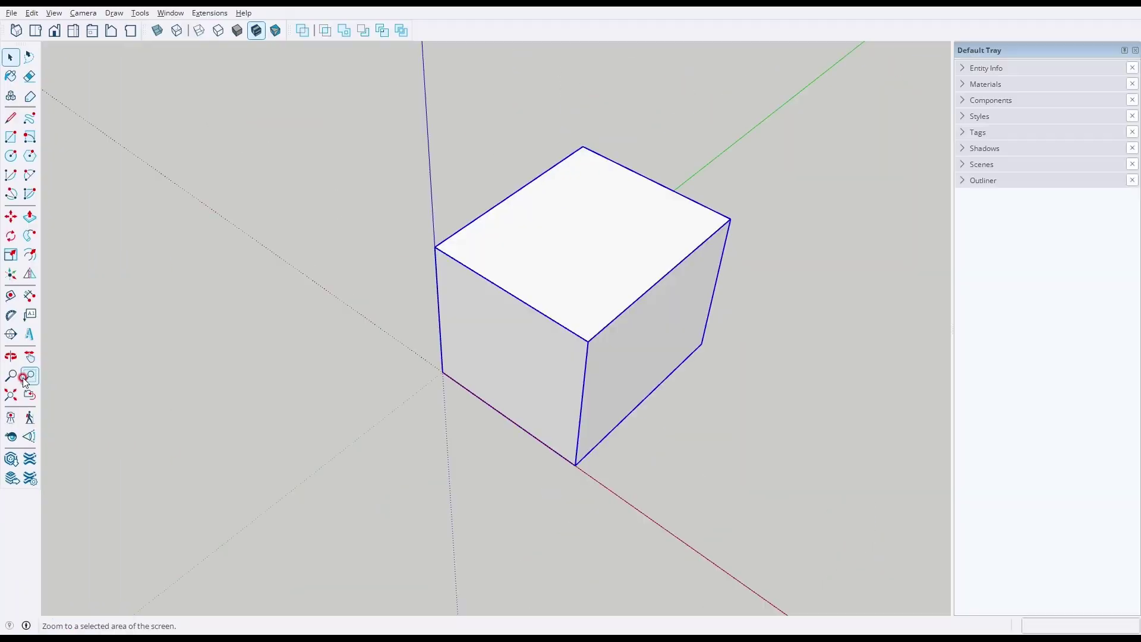
Magnify the box with the Zoom tool, frame its upper corner above the origin with Zoom Window, and zoom back out.
left_click(43, 318)
left_click_drag(534, 345, 552, 302)
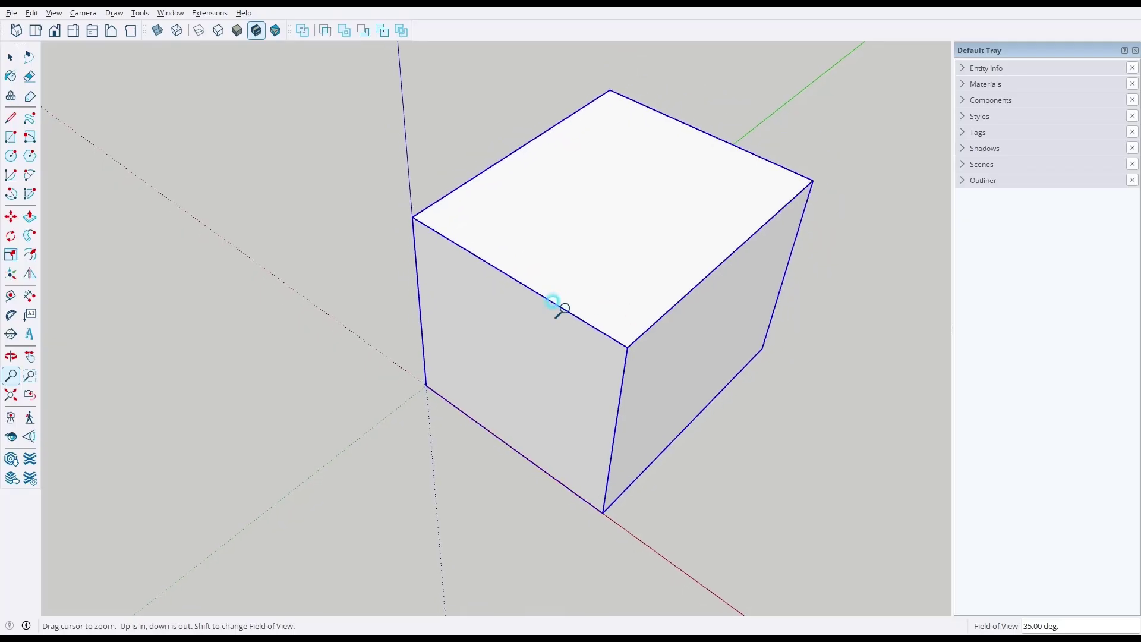
left_click(29, 379)
left_click_drag(363, 161, 547, 385)
left_click(553, 398)
scroll(560, 394, "down", 10)
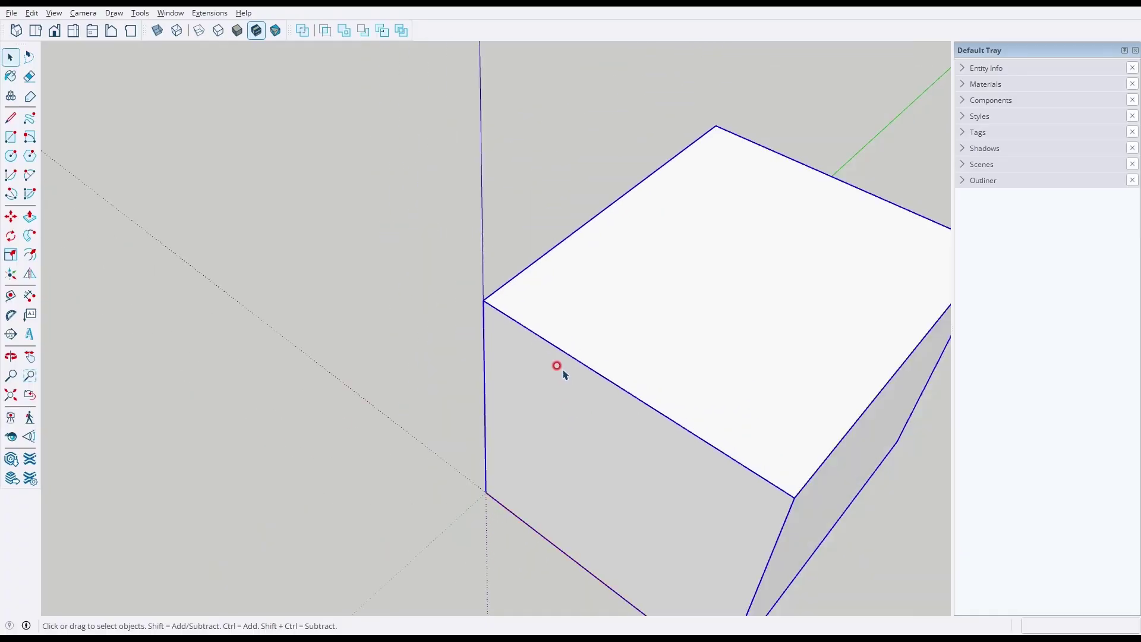
Fit the box in view with Zoom Extents, orbit it, and fit it again.
left_click(12, 394)
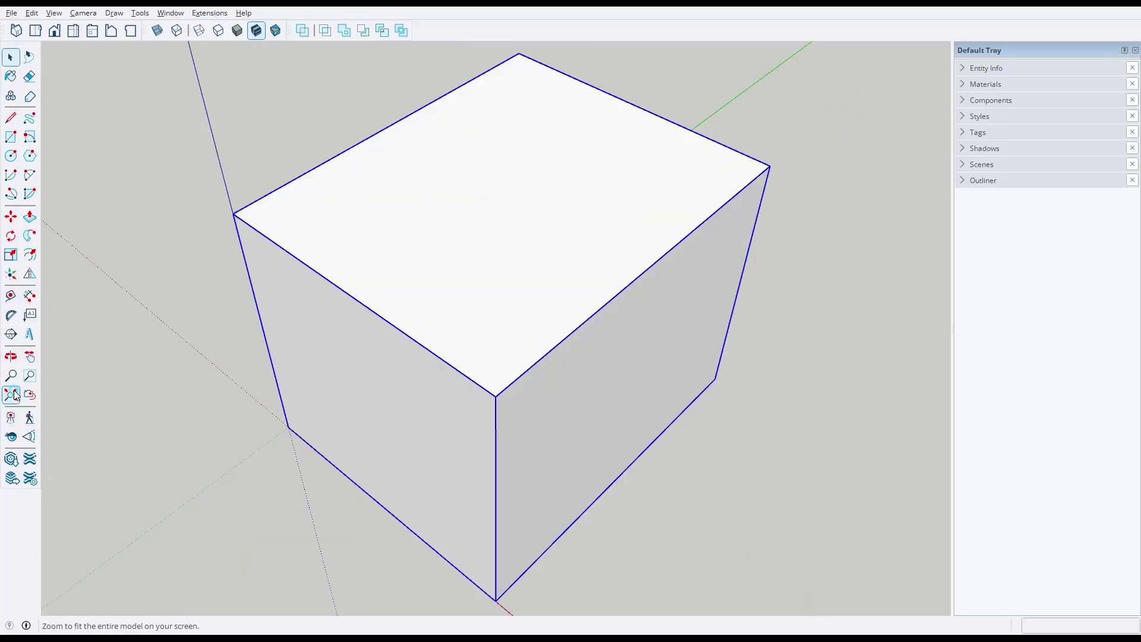
middle_click_drag(563, 389, 683, 279)
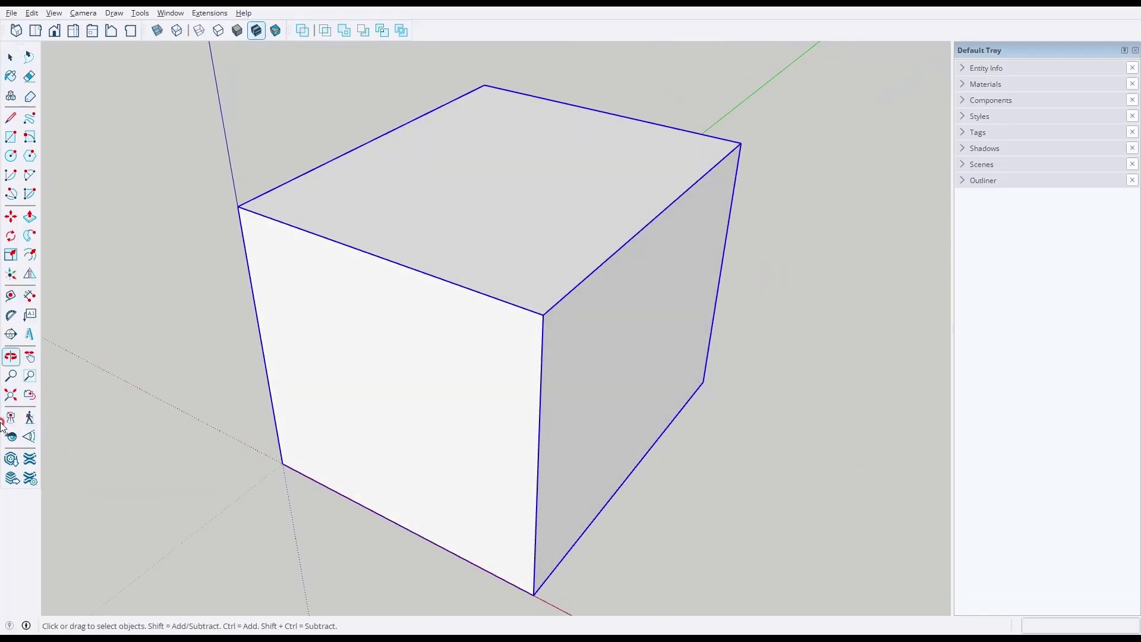
left_click(14, 399)
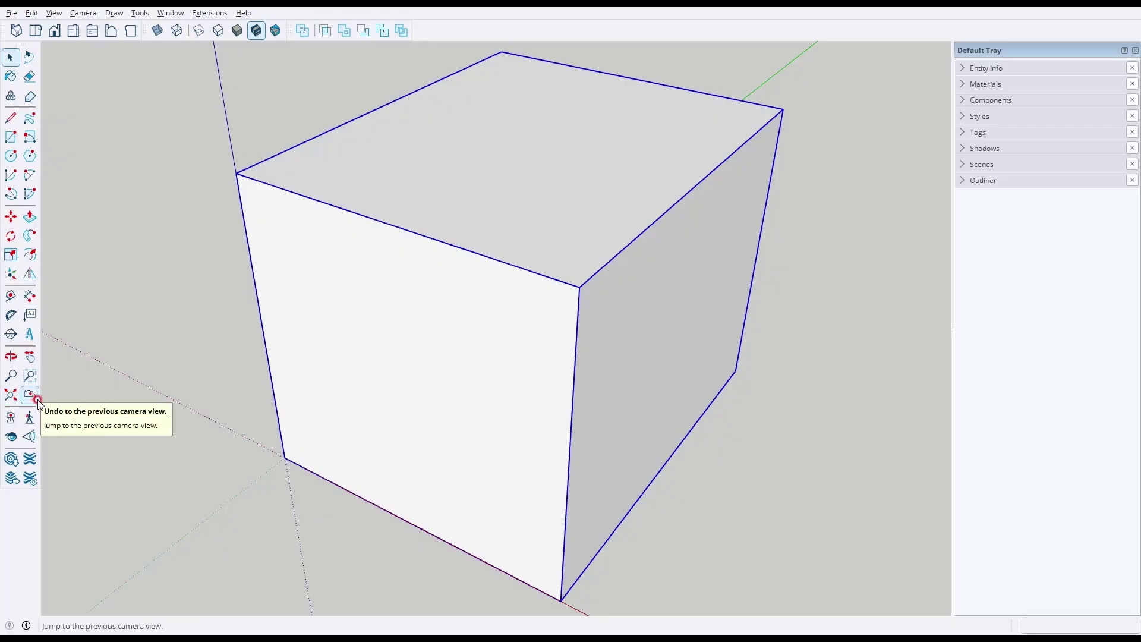
Step back through the previous camera views of the box.
left_click(37, 400)
left_click(37, 401)
left_click(37, 400)
left_click(37, 401)
left_click(37, 400)
left_click(37, 400)
left_click(37, 401)
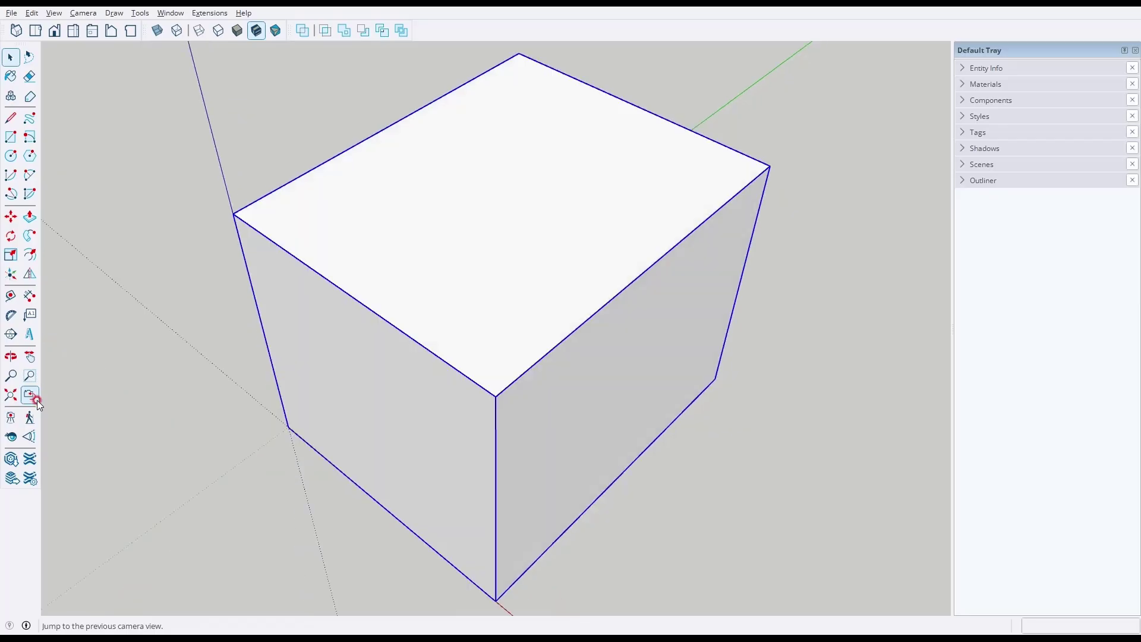
left_click(35, 400)
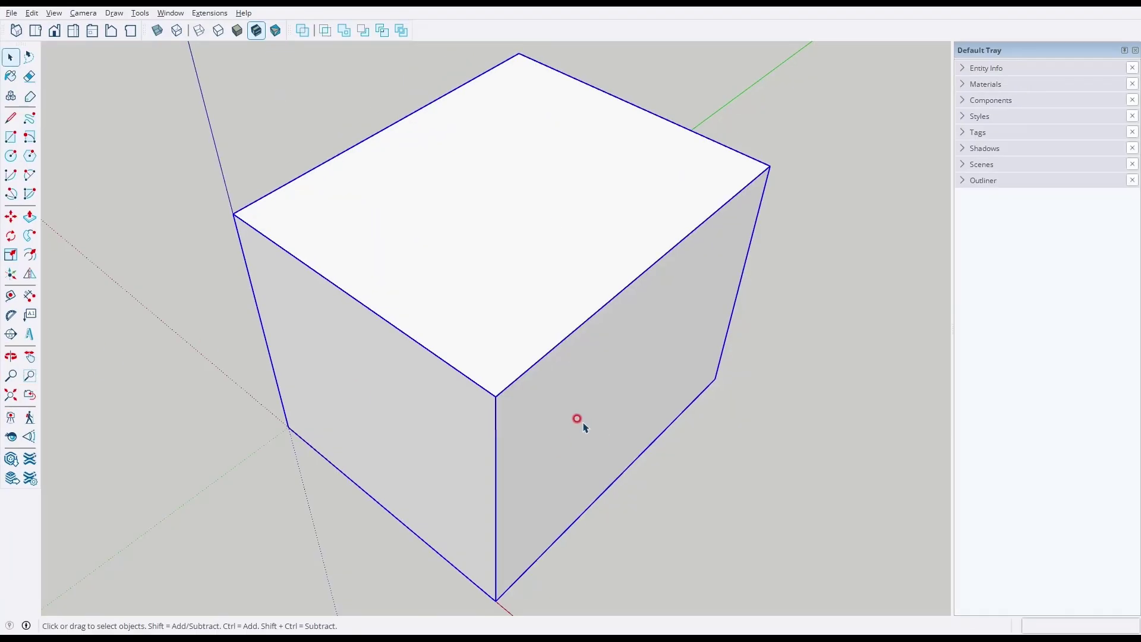
Zoom far out from the box and bring it back into full view with Zoom Extents.
scroll(587, 423, "down", 8)
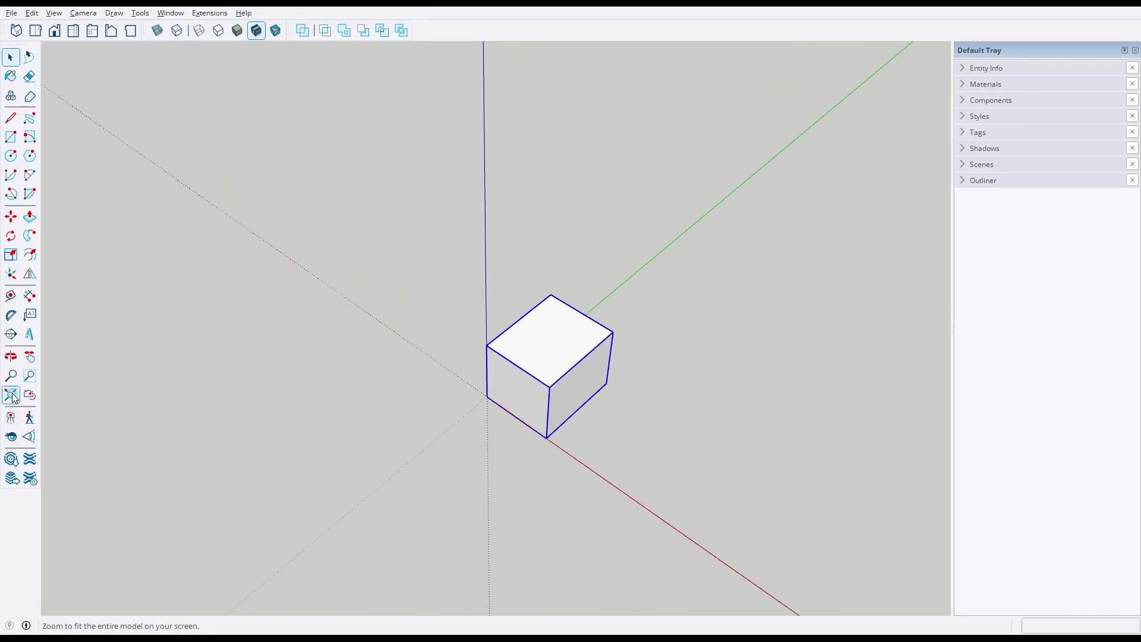
left_click(10, 396)
scroll(624, 423, "down", 3)
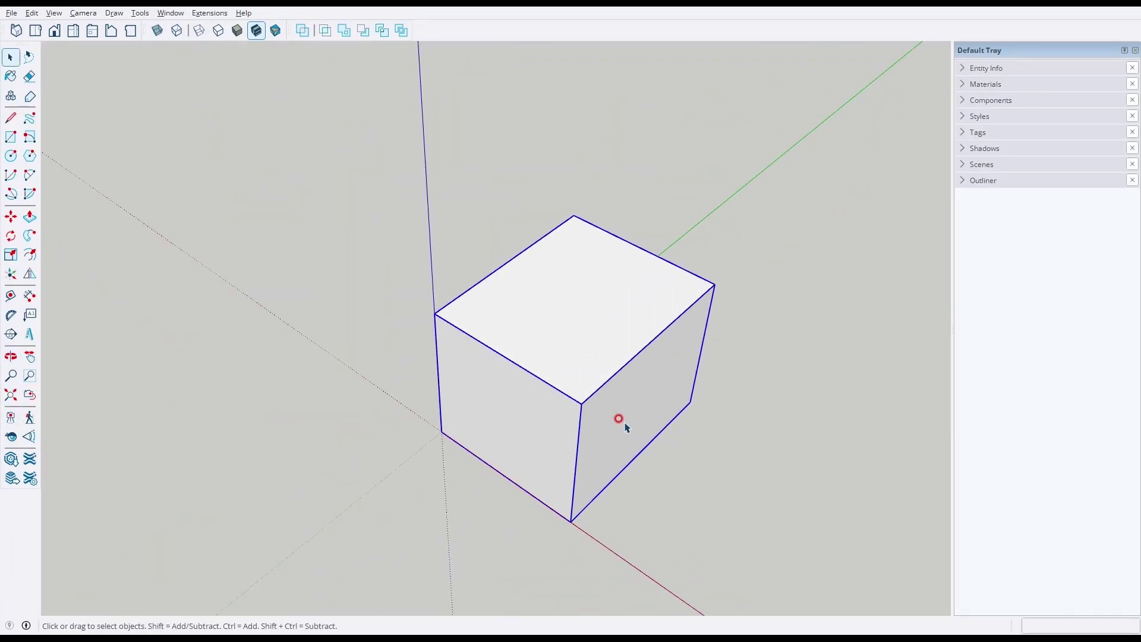
Copy the grouped box twice, once a short distance along the red axis and once far along the green axis.
scroll(628, 427, "down", 3)
key("m")
key("ctrl")
left_click(555, 427)
left_click(656, 489)
left_click(657, 489)
left_click(808, 192)
key("space")
left_click(811, 370)
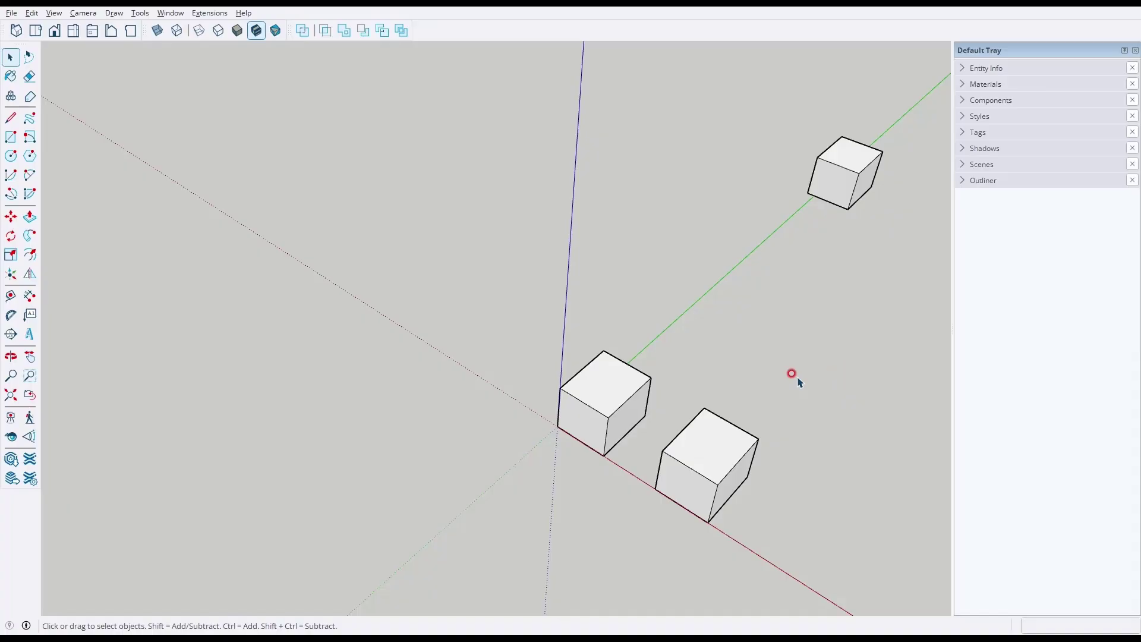
Frame the far box and the box at the origin in turn with Zoom Selection, returning to Zoom Extents after each.
key("shift+z")
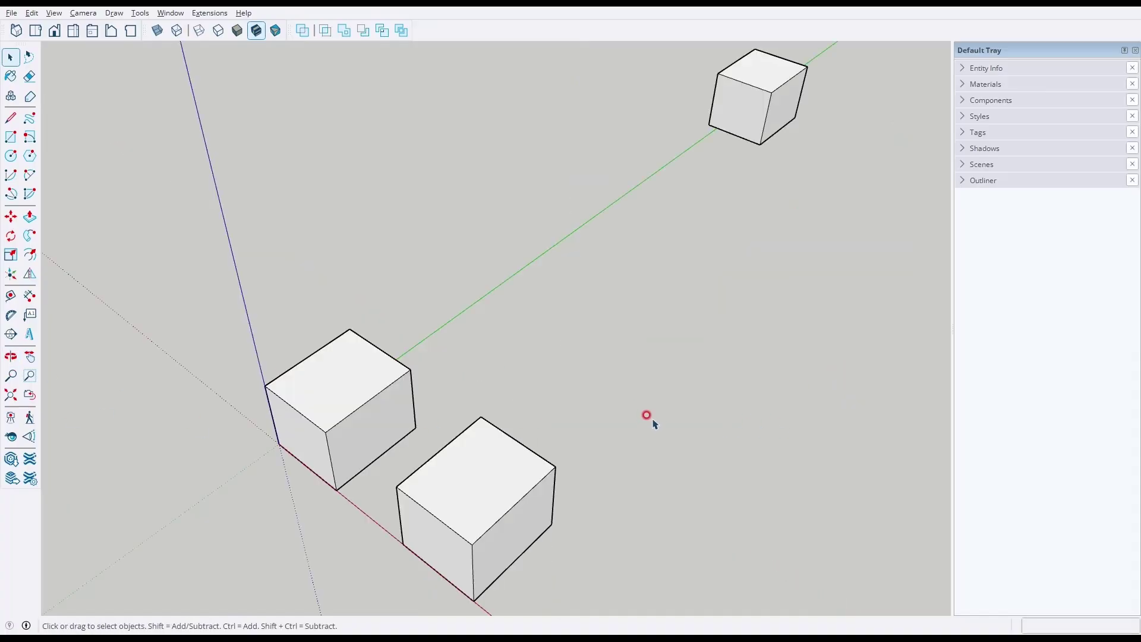
triple_click(772, 82)
key("shift+z")
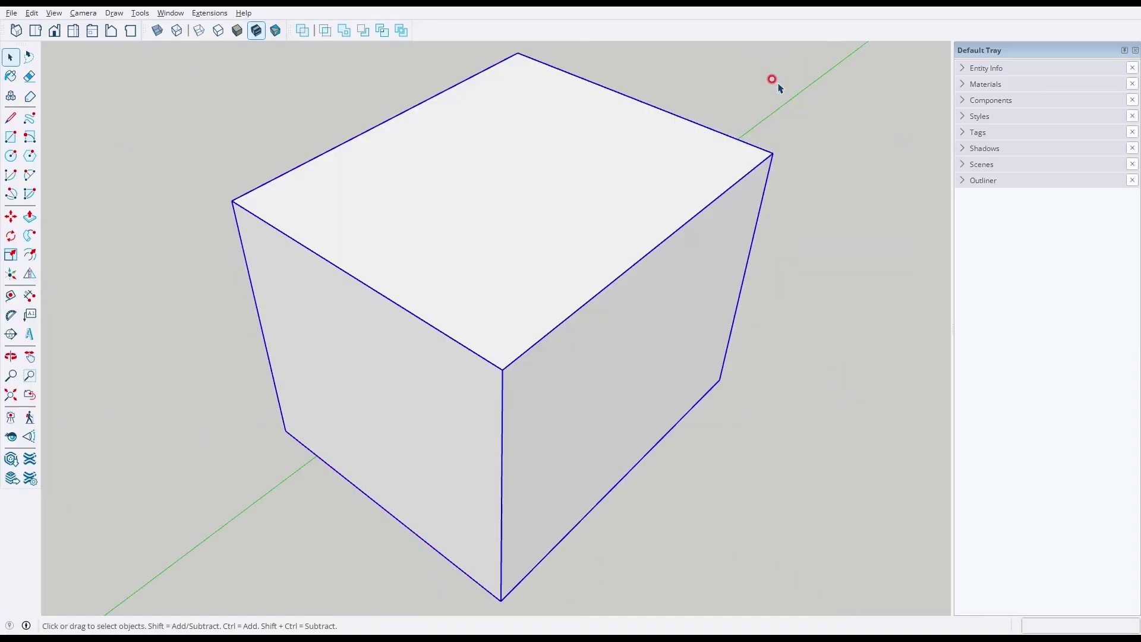
key("shift+z")
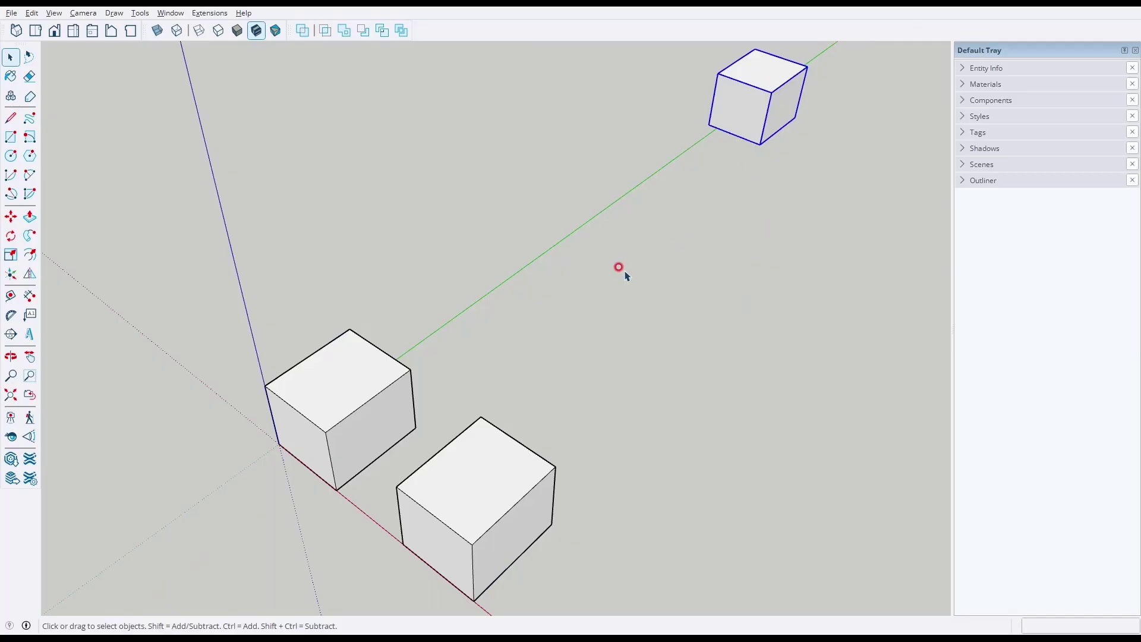
triple_click(338, 377)
key("z")
key("shift+z")
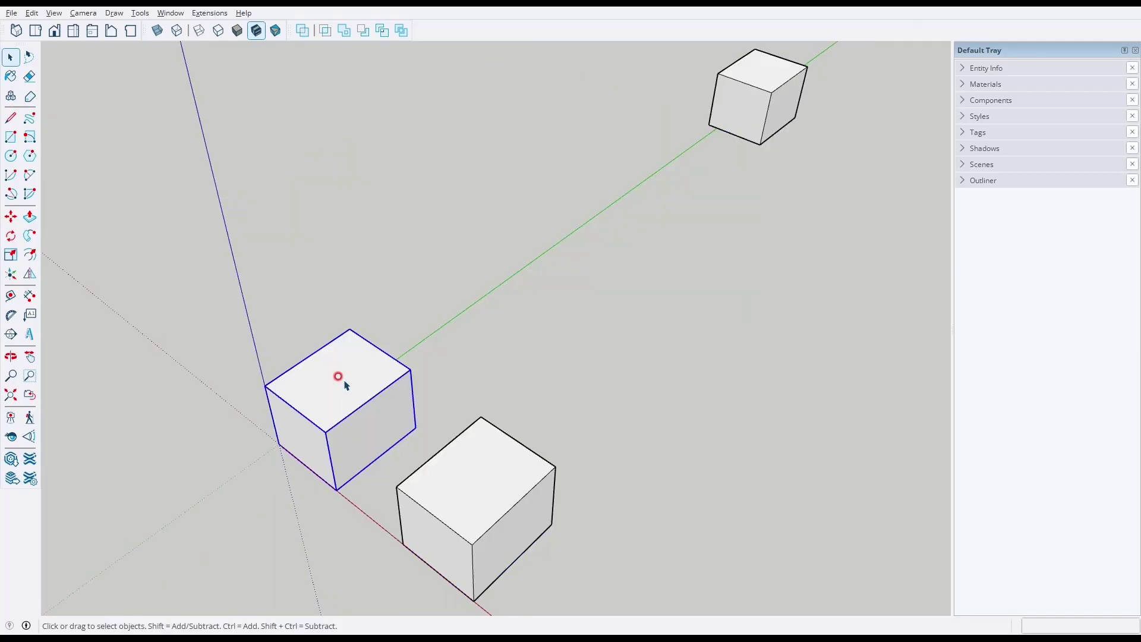
left_click(619, 404)
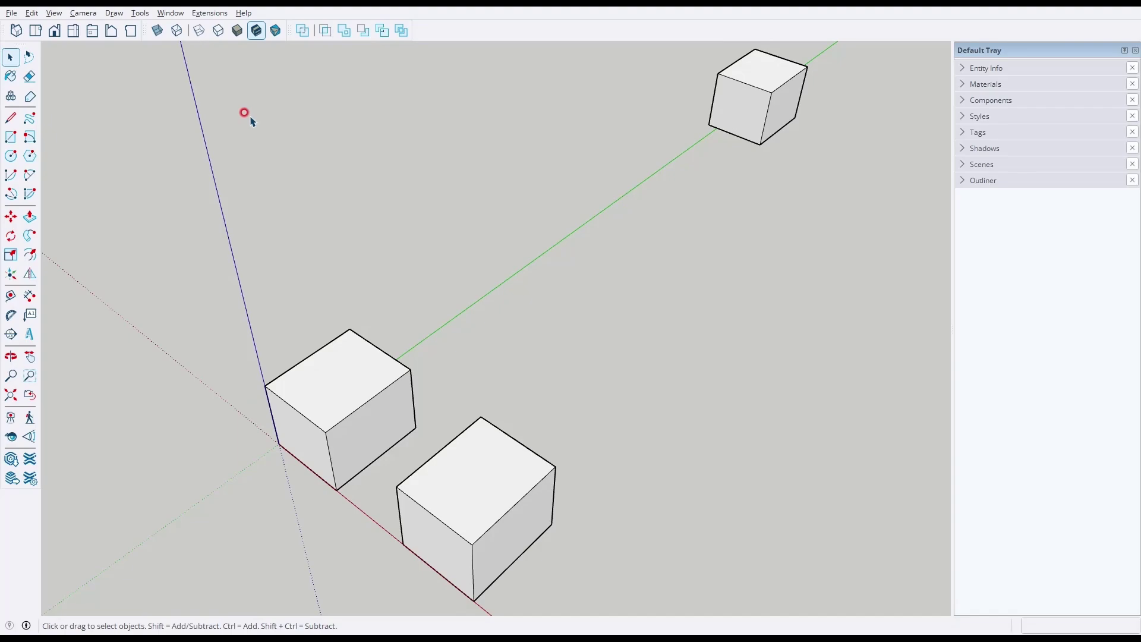
View the Shortcuts page of the SketchUp Preferences and close it without changes.
left_click(170, 13)
left_click(177, 13)
left_click(168, 32)
left_click(203, 89)
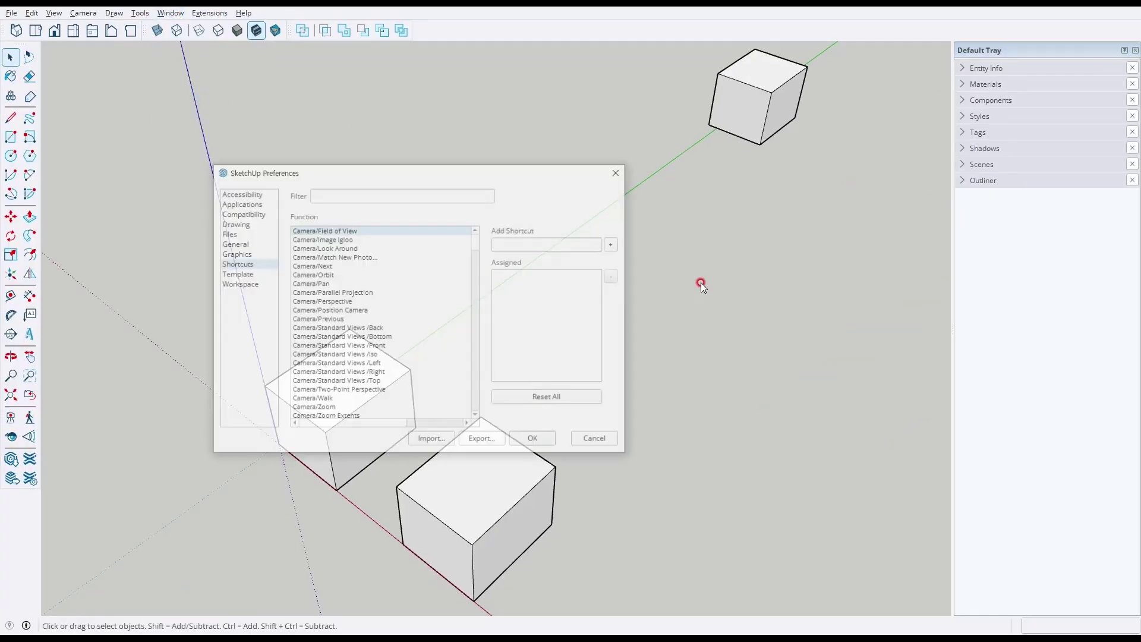
mouse_move(428, 178)
left_mouse_down()
mouse_move(525, 150)
mouse_move(599, 146)
left_mouse_up()
left_click(436, 237)
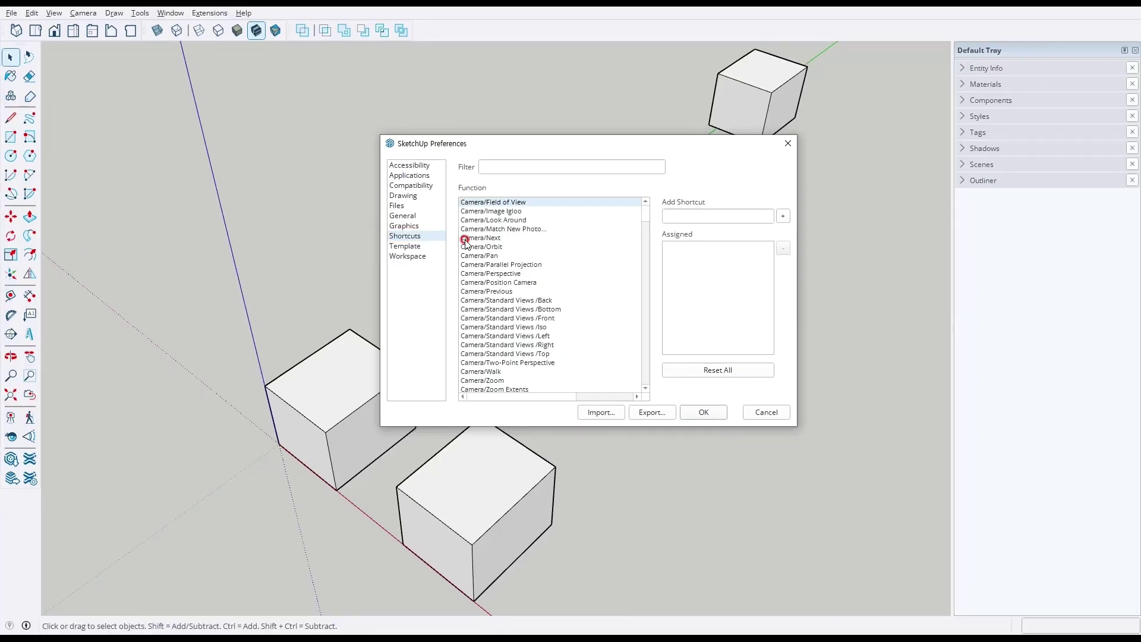
left_click(674, 102)
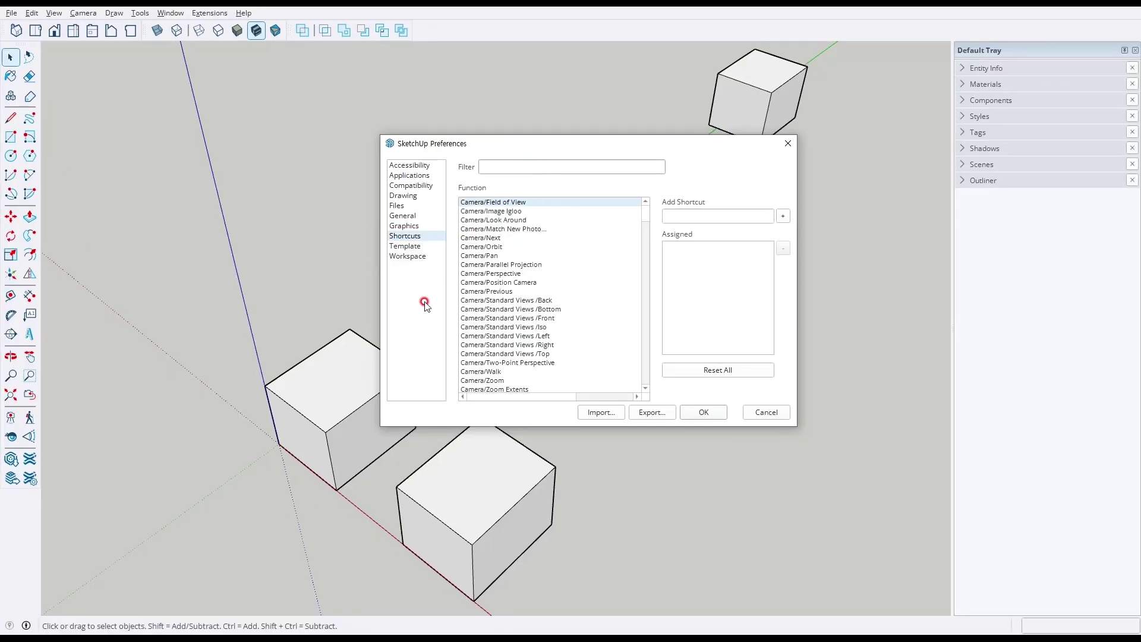
left_click(758, 413)
Explode the box copy on the red axis and select its top face.
left_click(476, 486)
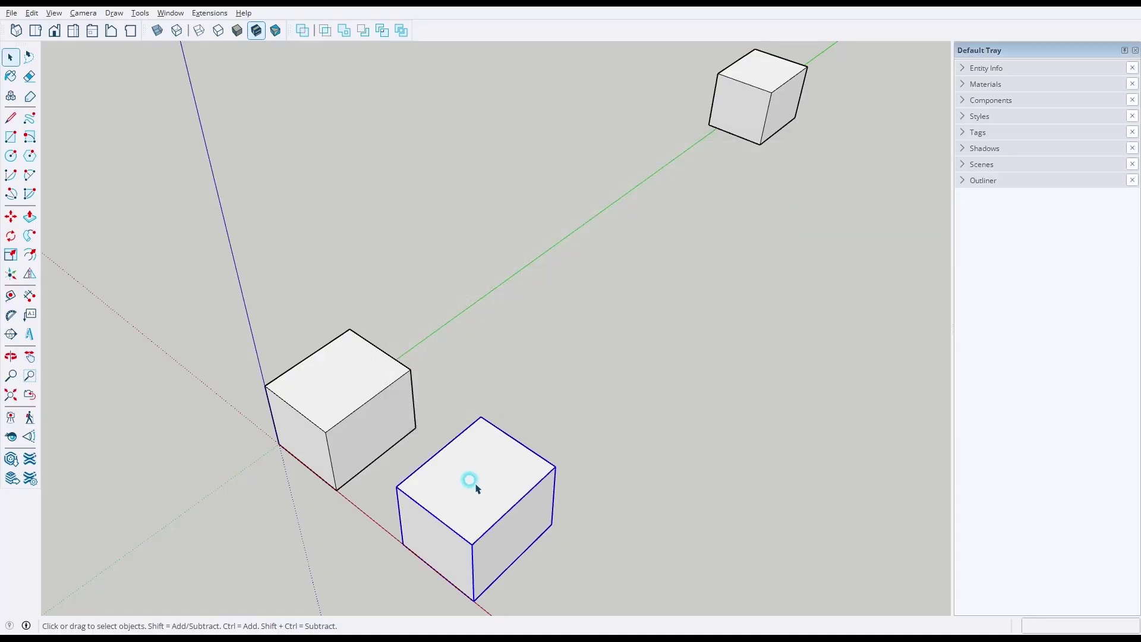
middle_click_drag(483, 478, 518, 315)
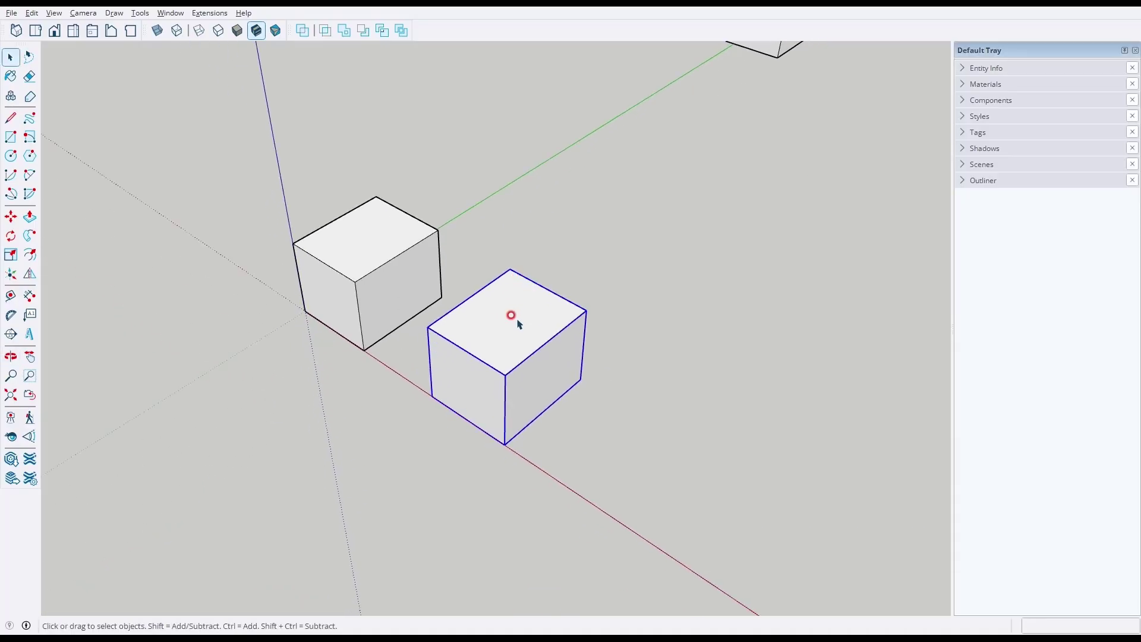
key("x")
left_click(630, 304)
left_click(521, 315)
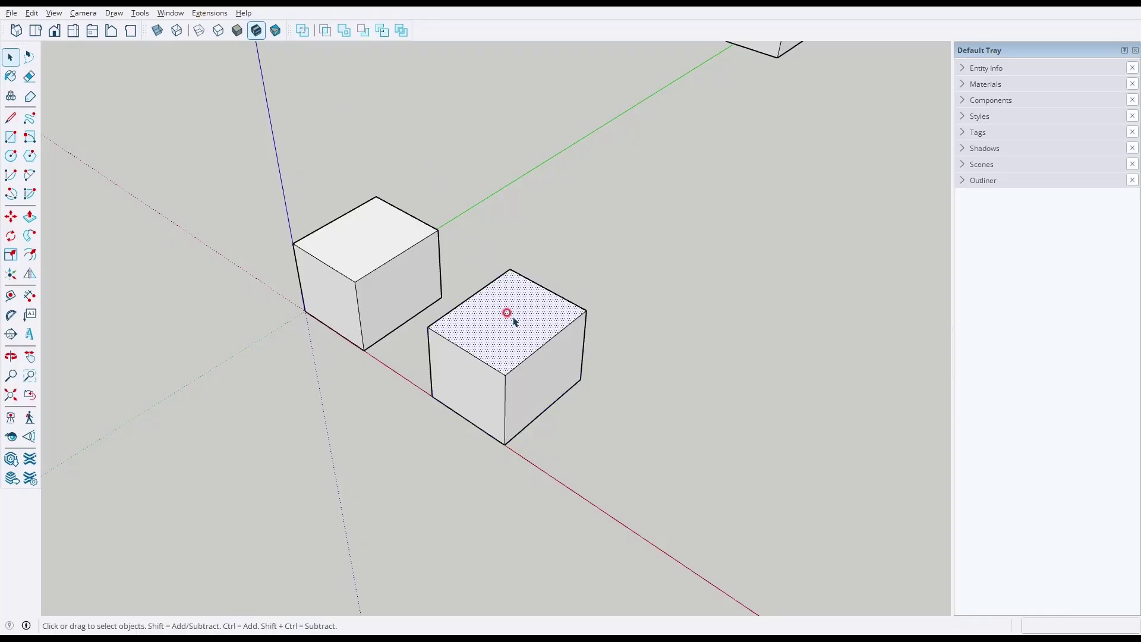
Filter the shortcut functions in Preferences by "z" and try an Alt shortcut for Camera/Zoom Extents.
left_click(179, 13)
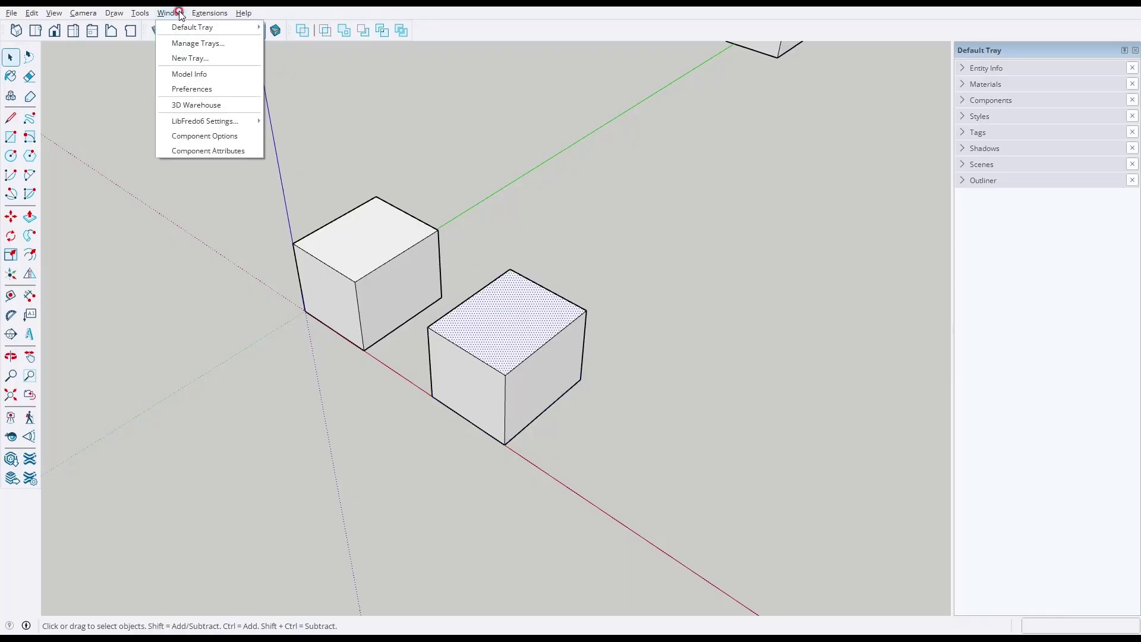
left_click(192, 88)
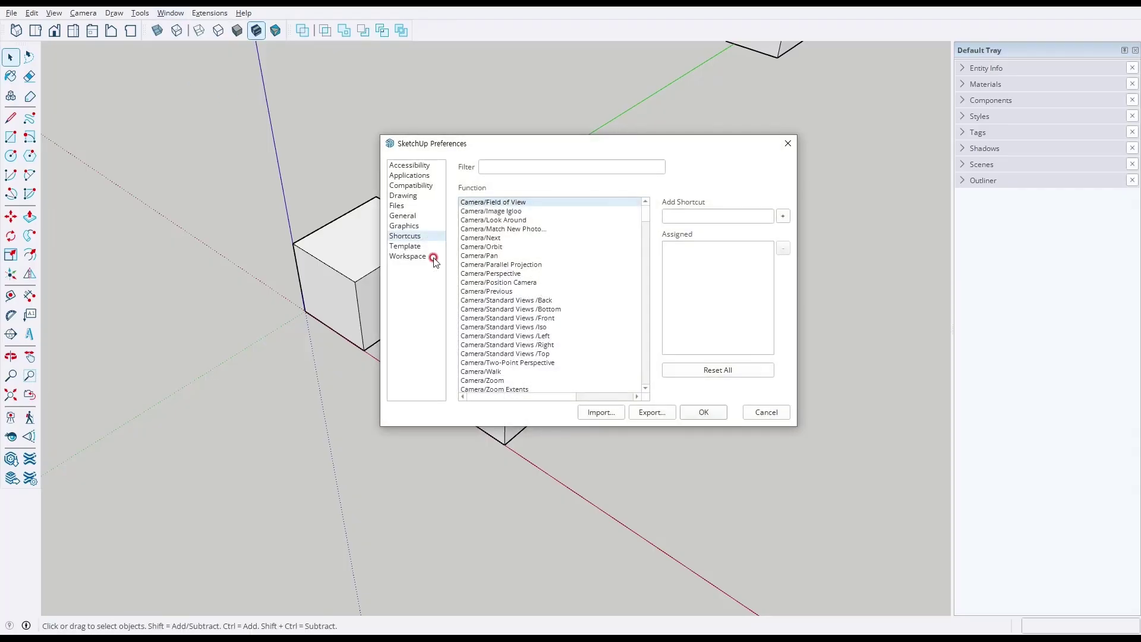
left_click(538, 165)
type("z")
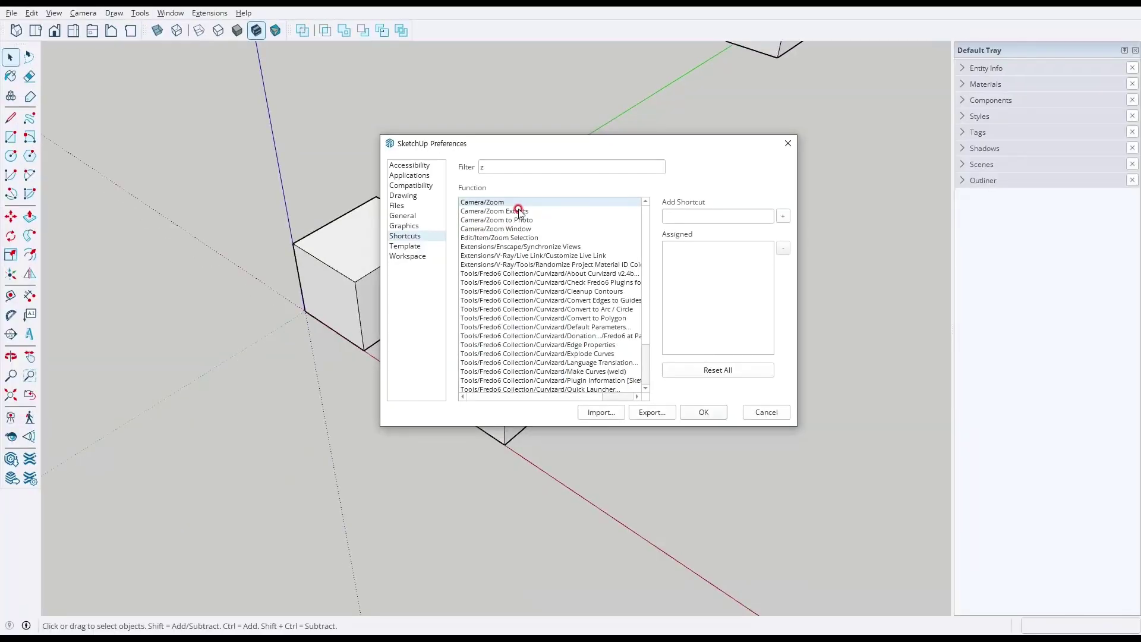
left_click(514, 211)
left_click(686, 214)
key("alt")
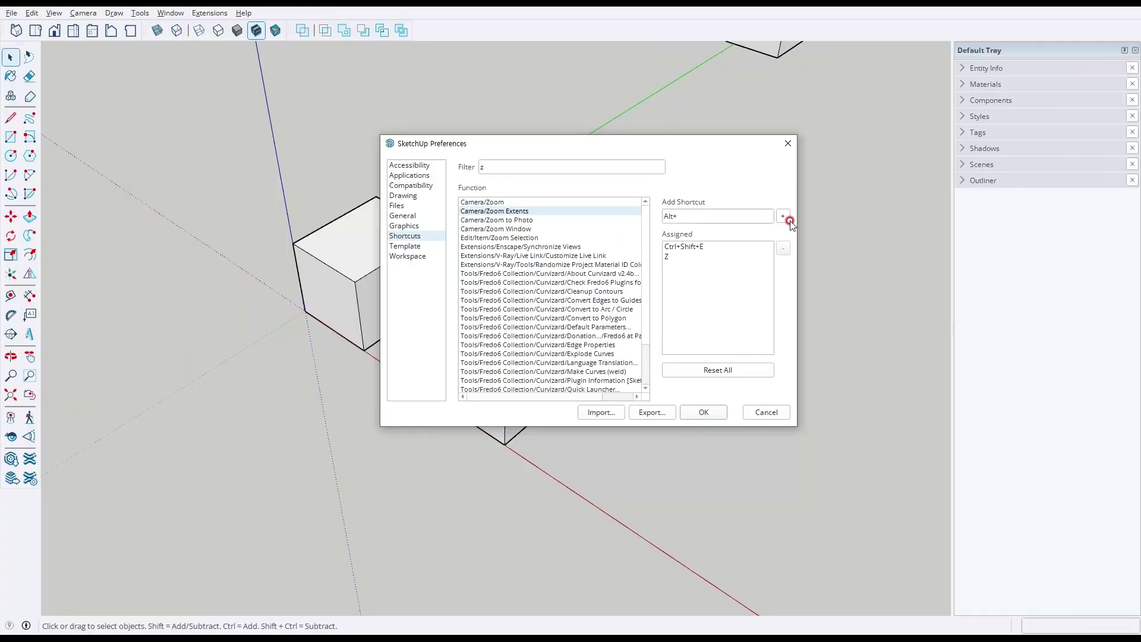
left_click(793, 207)
left_click(712, 348)
Try Shift+Z as the shortcut for Edit/Item/Zoom Selection and cancel the Preferences.
left_click(535, 238)
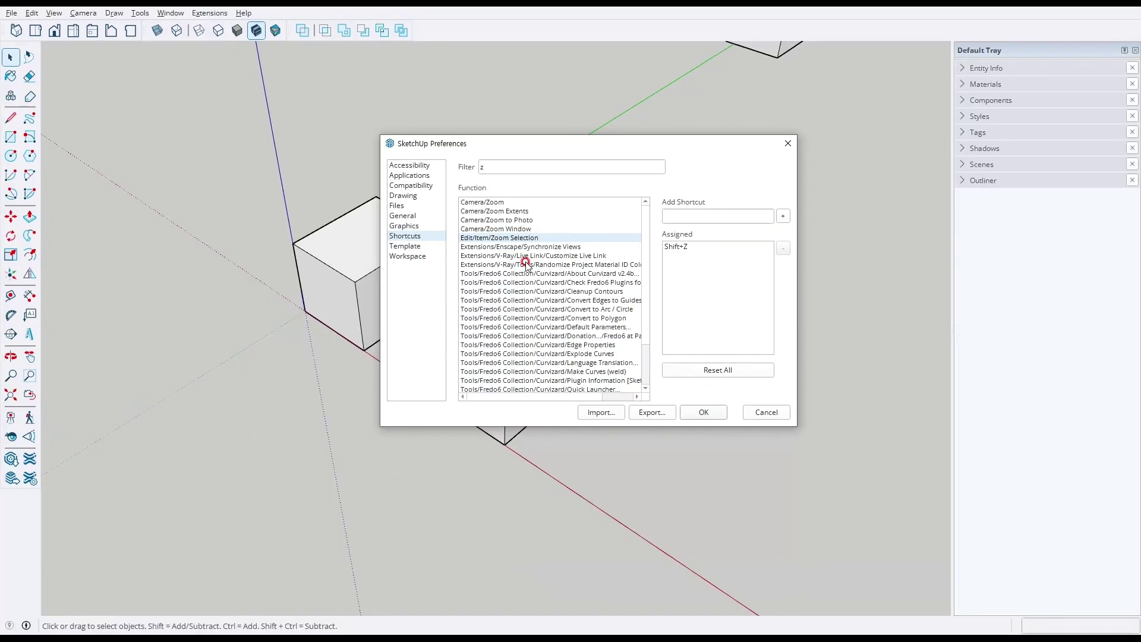
left_click(726, 216)
key("shift+z")
left_click(766, 411)
Fit all three boxes in view, select the far box on the green axis and frame it with Zoom Selection.
key("shift+z")
scroll(716, 381, "down", 1)
left_click(771, 348)
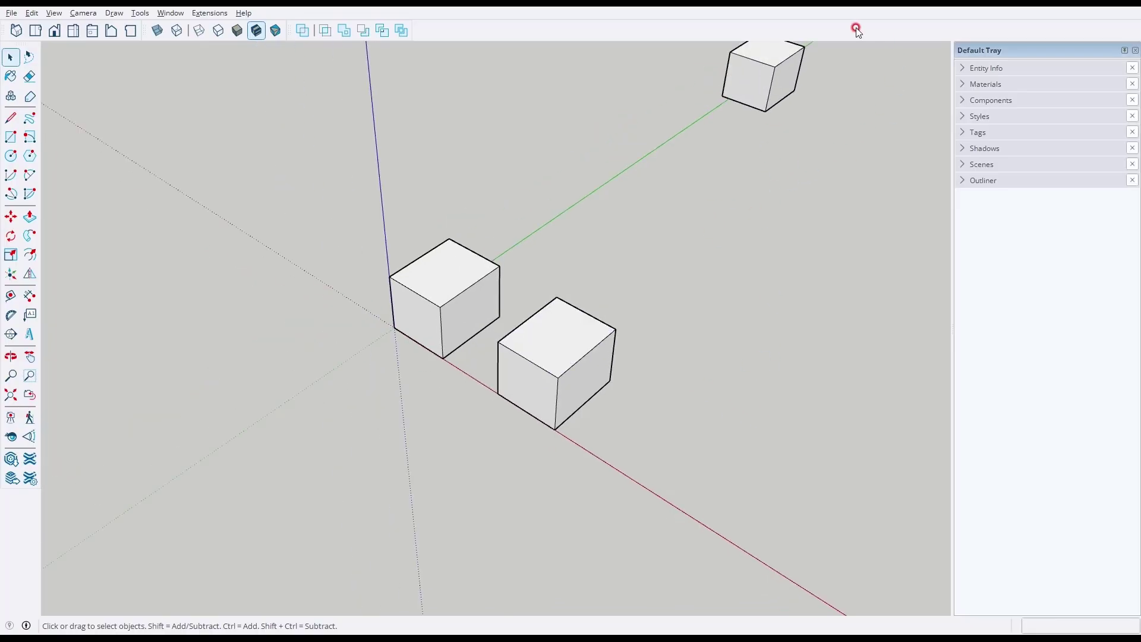
scroll(827, 73, "up", 2)
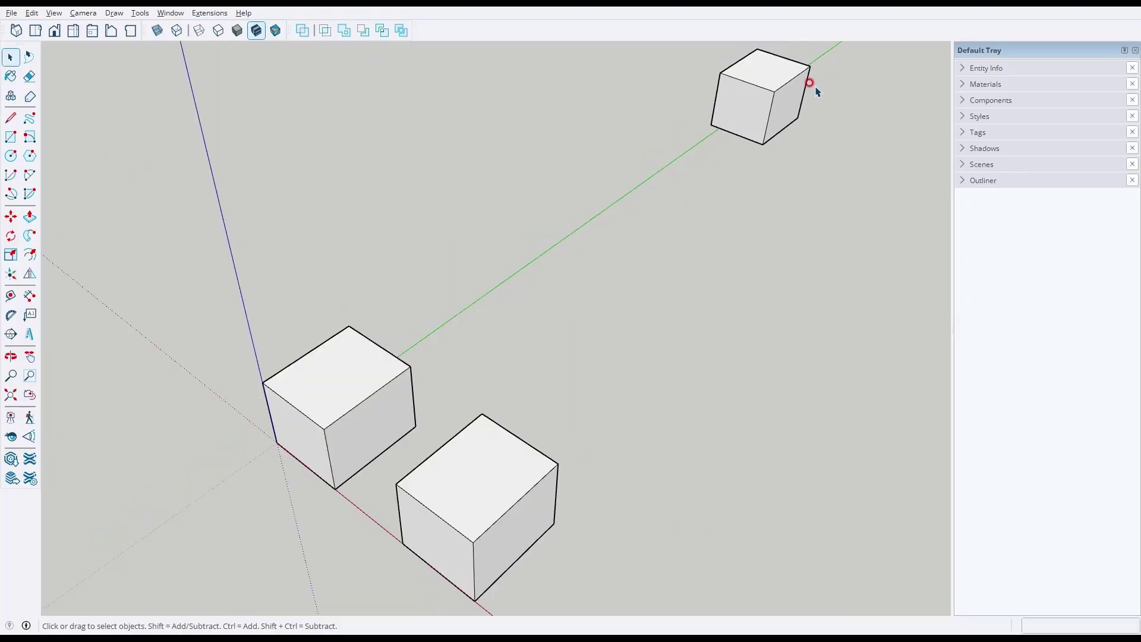
left_click(751, 112)
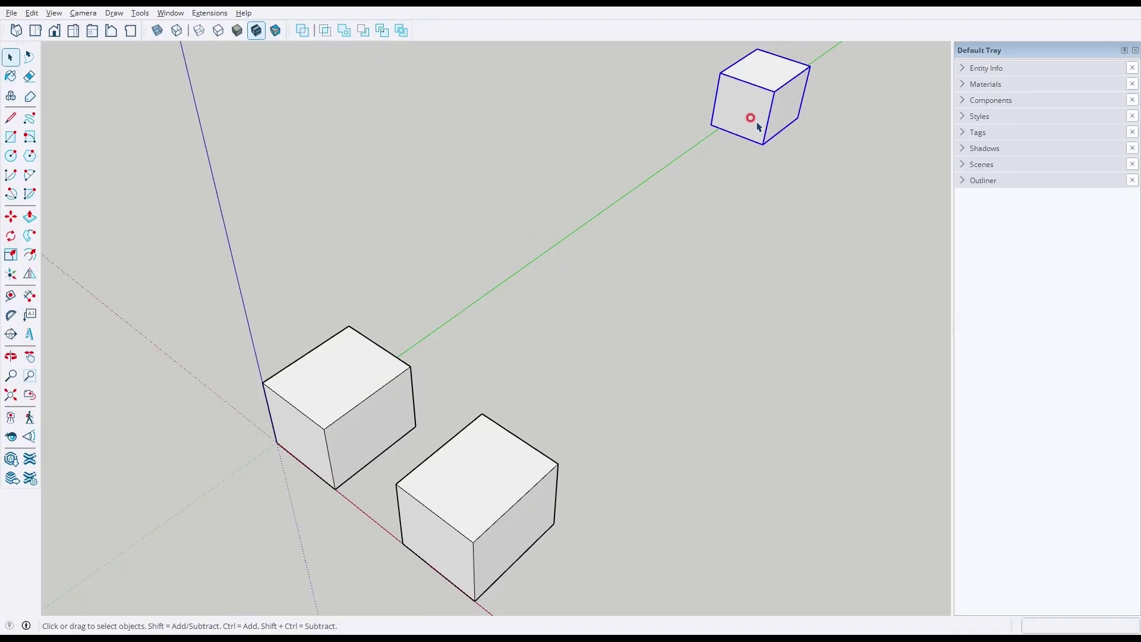
key("shift+z")
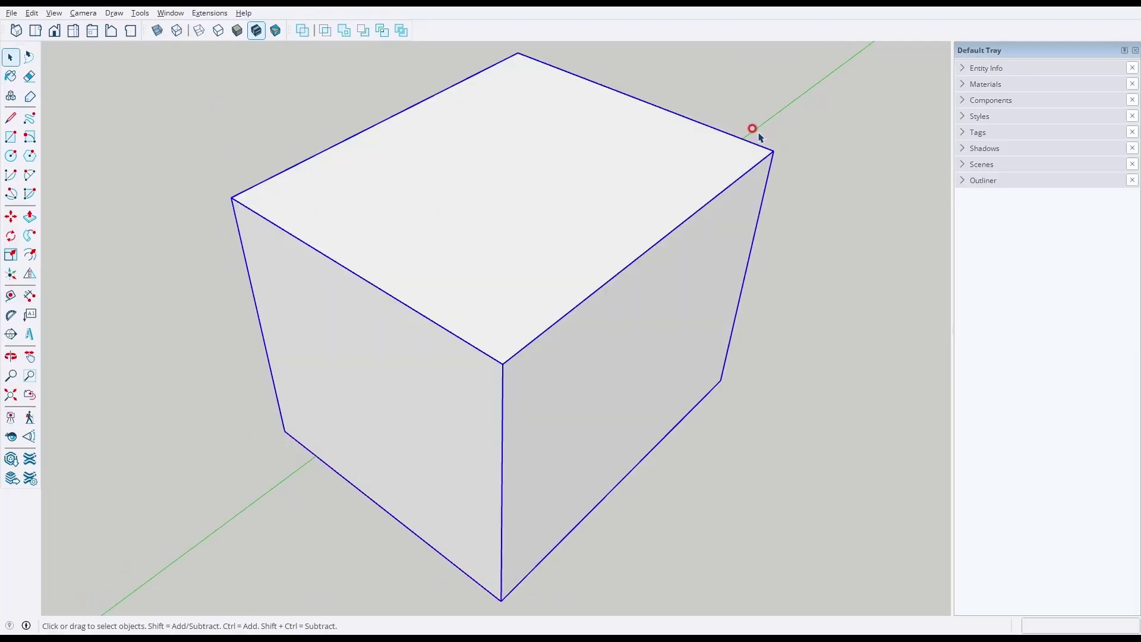
Practise Zoom Selection on the boxes, framing the top face of the box on the red axis, and fit all three boxes in view.
key("shift+z")
key("shift+z")
key("shift+z")
left_click(350, 400)
key("shift+z")
key("shift+z")
left_click(470, 502)
key("shift+z")
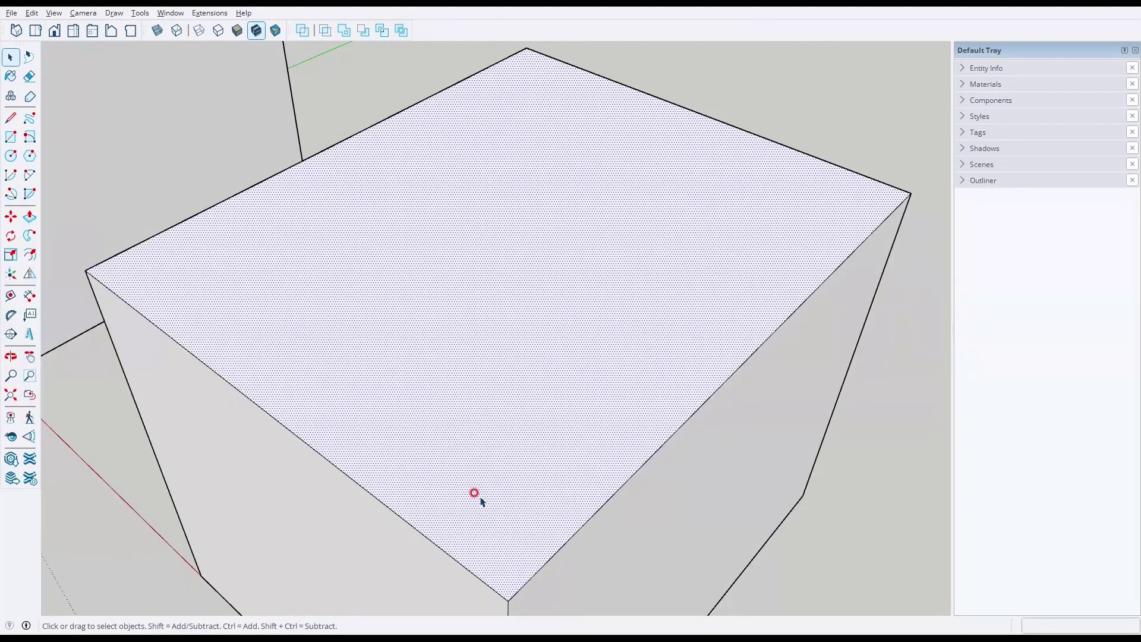
left_click(832, 94)
key("shift+z")
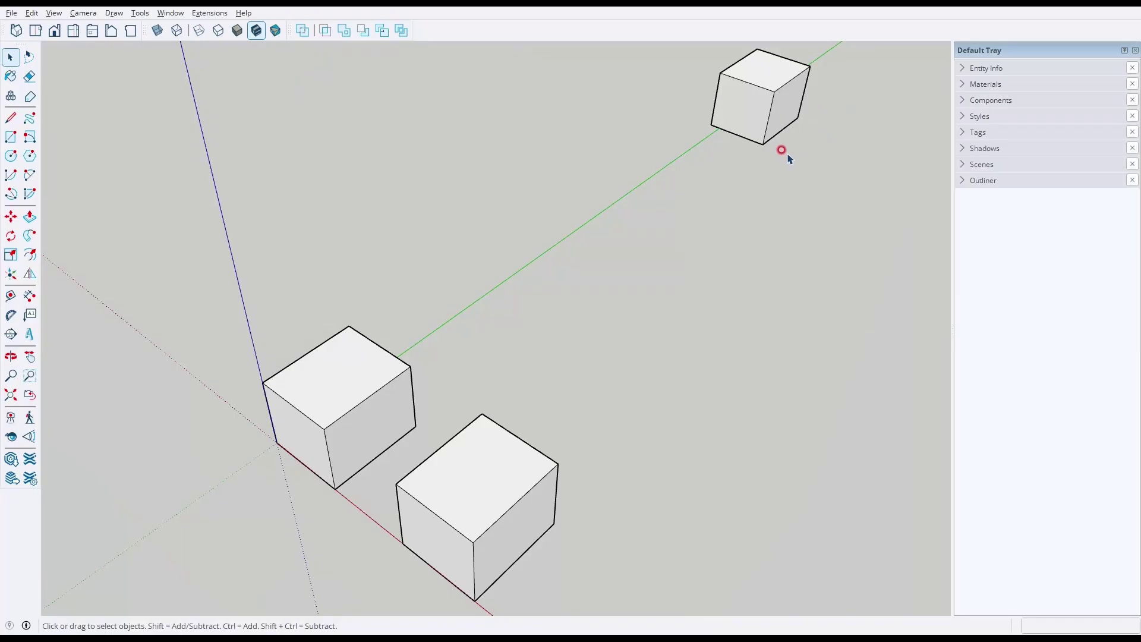
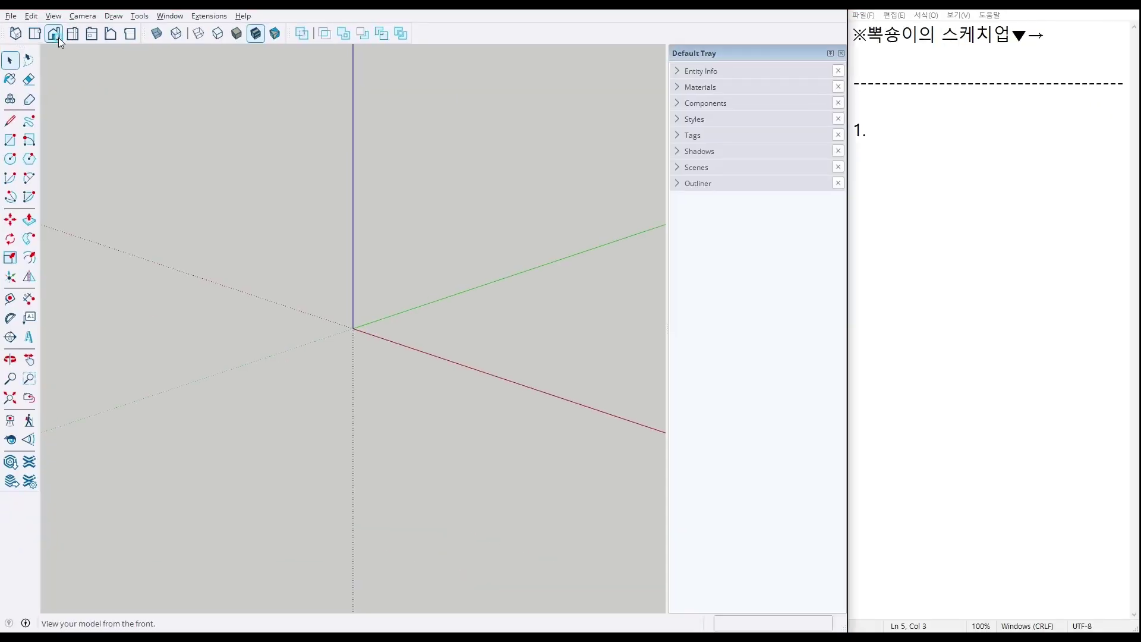
Switch to the Front view with the origin shifted down and note "VIEW- FRONT : 시프트+휠" as item 1 in the text file.
left_click(57, 37)
middle_click_drag(573, 218, 385, 417, "shift")
left_click(934, 130)
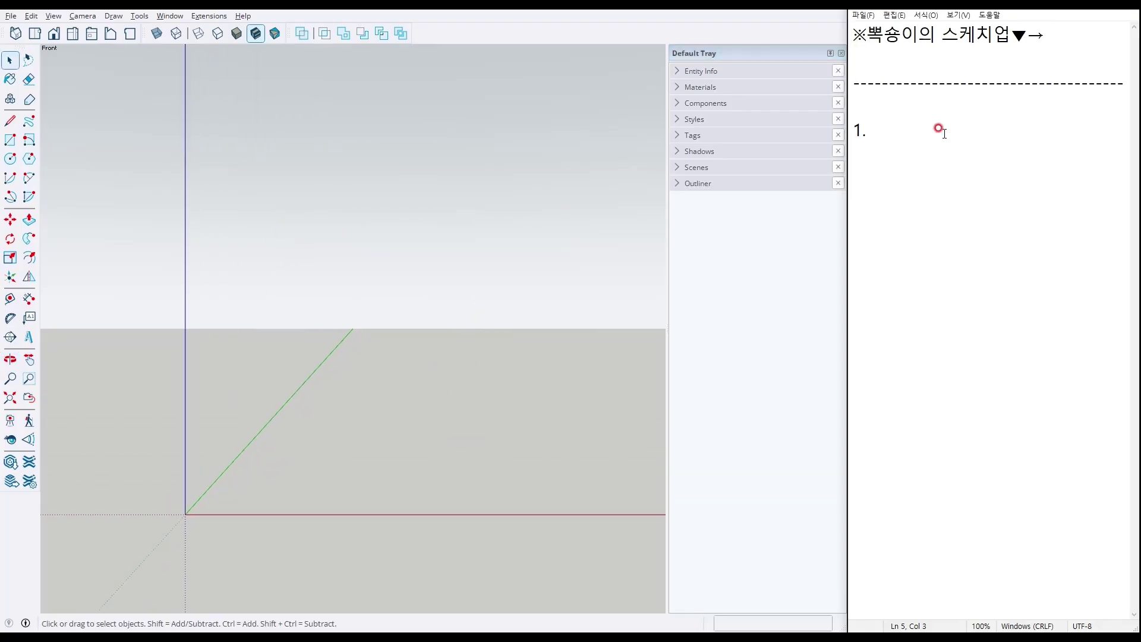
type("v")
key("BackSpace")
key("BackSpace")
key("BackSpace")
type("IEW- FRONT : 시프트+ㅎ")
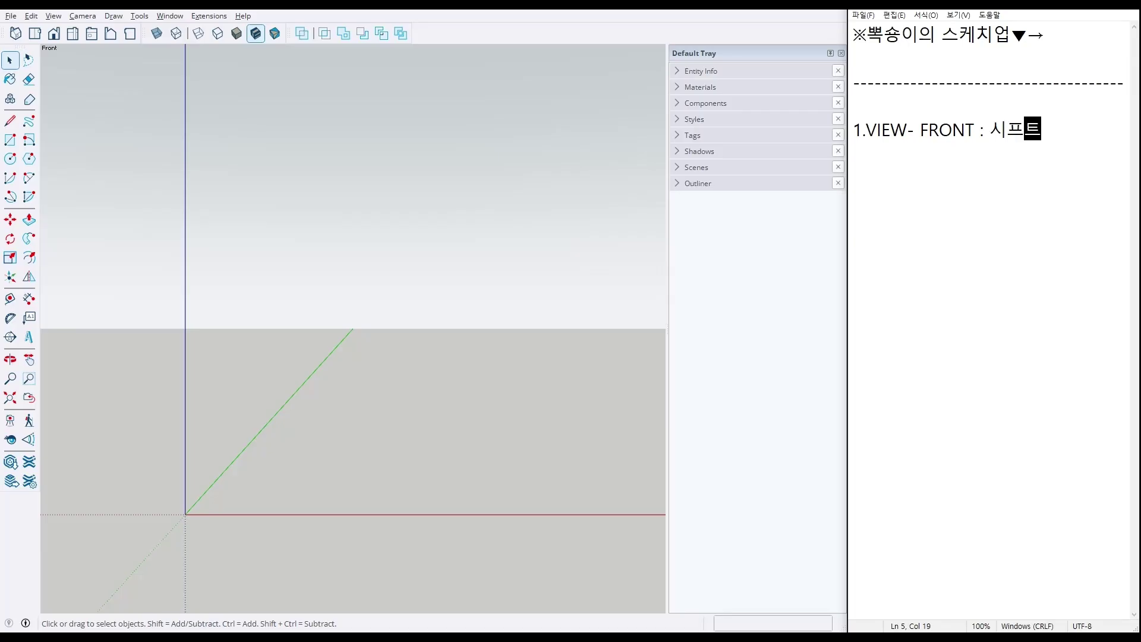
Draw an upright rectangle from the origin, set it to 1200 by 2600 mm and fit it in view.
left_click(389, 397)
key("r")
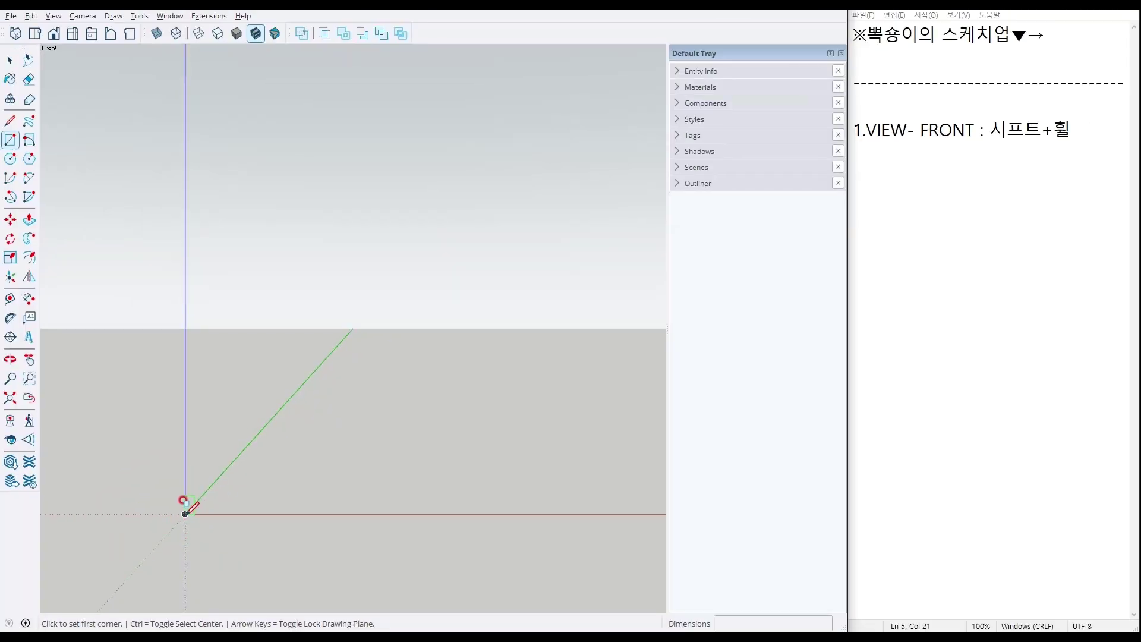
left_click(396, 150)
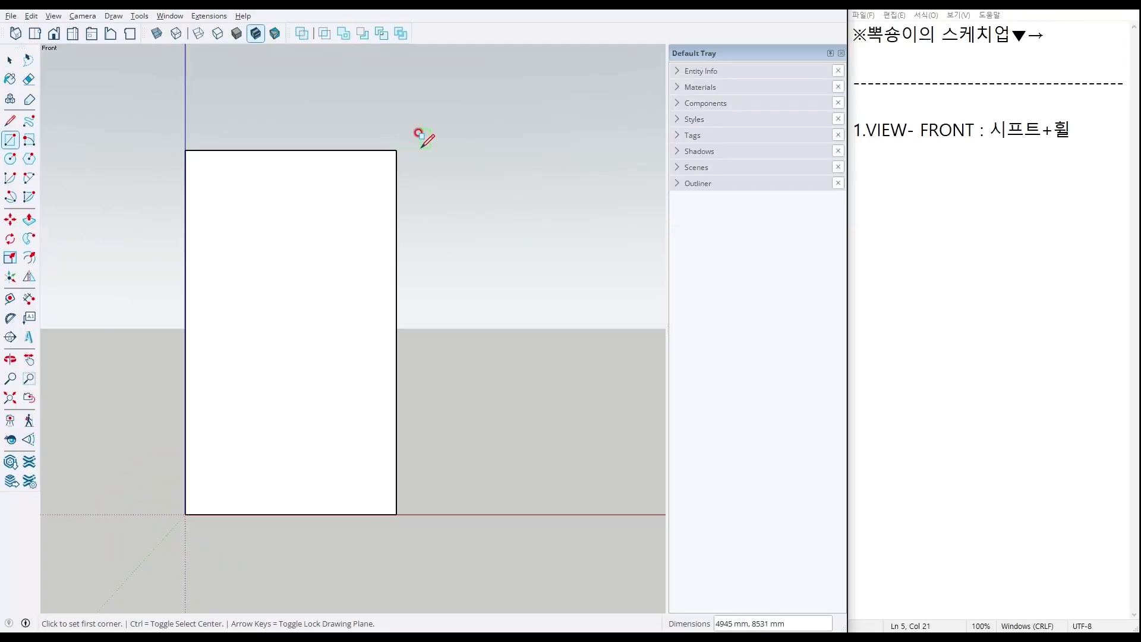
type("1500,2600")
key("Return")
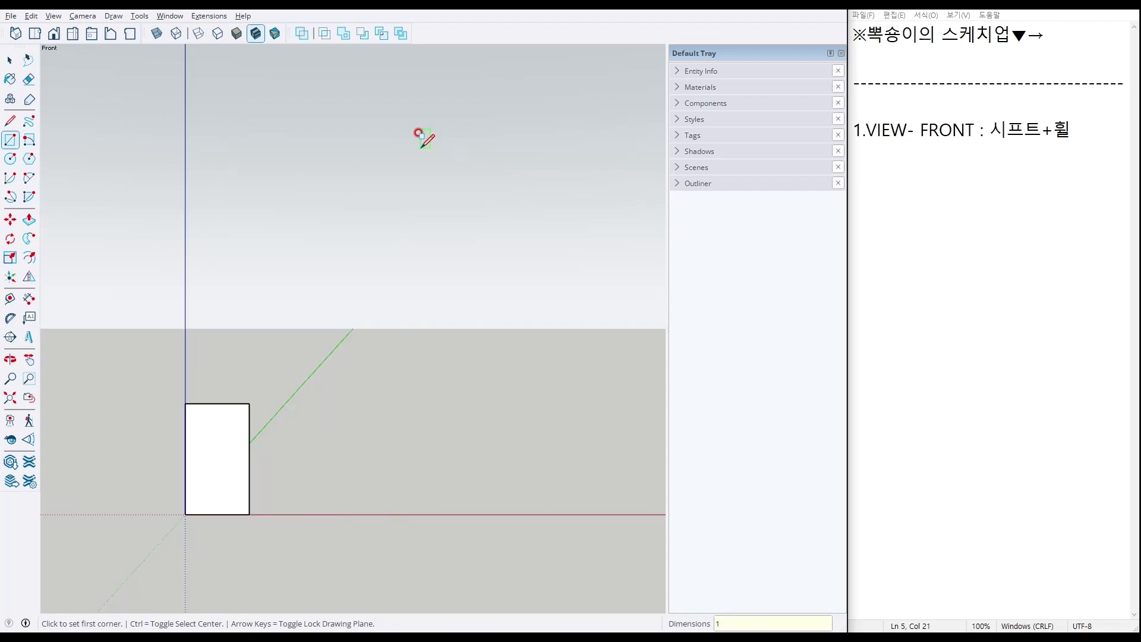
type("1200,2600")
key("Return")
key("space")
key("shift+z")
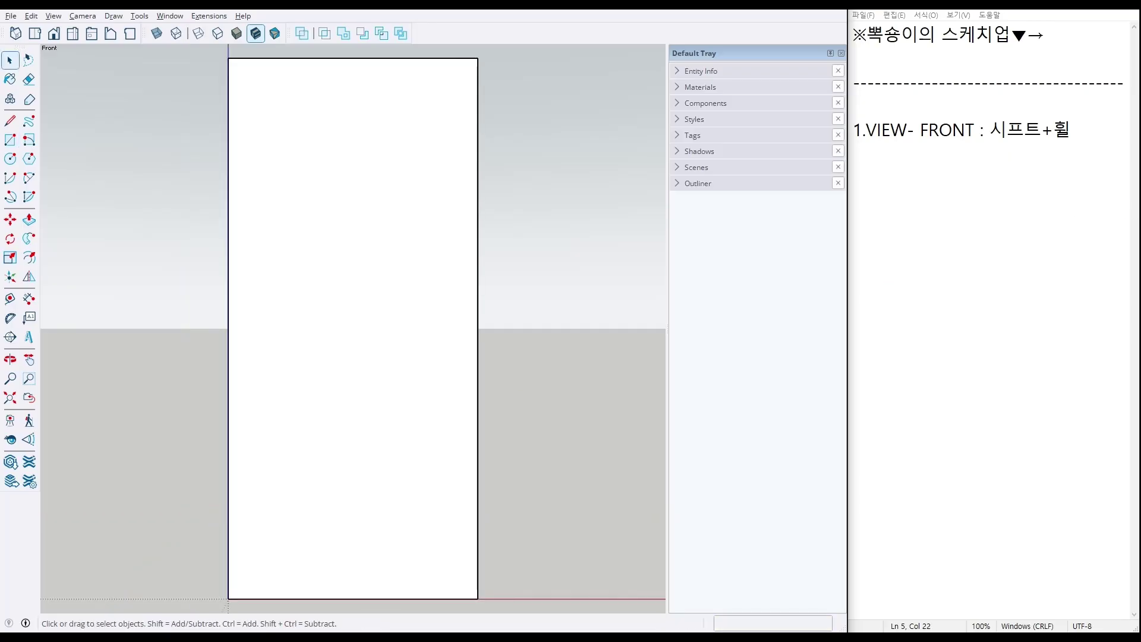
Add the line "2.사각형 : 1200 , 2600" to the text notes.
left_click(1076, 133)
key("Return")
type("2.")
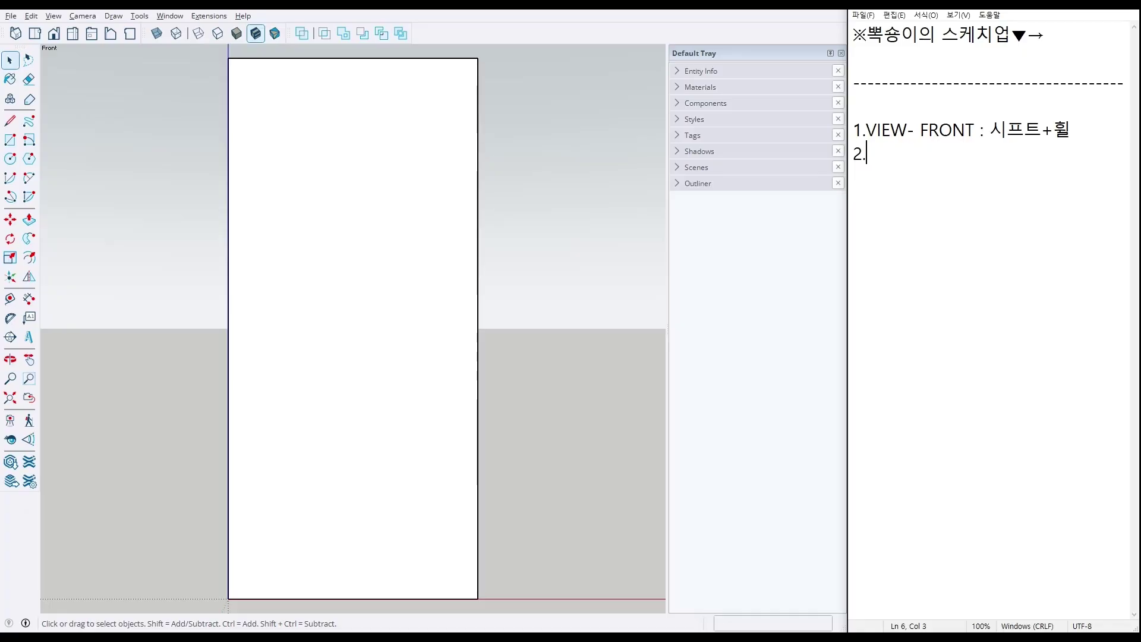
type("사가각형 : 1200")
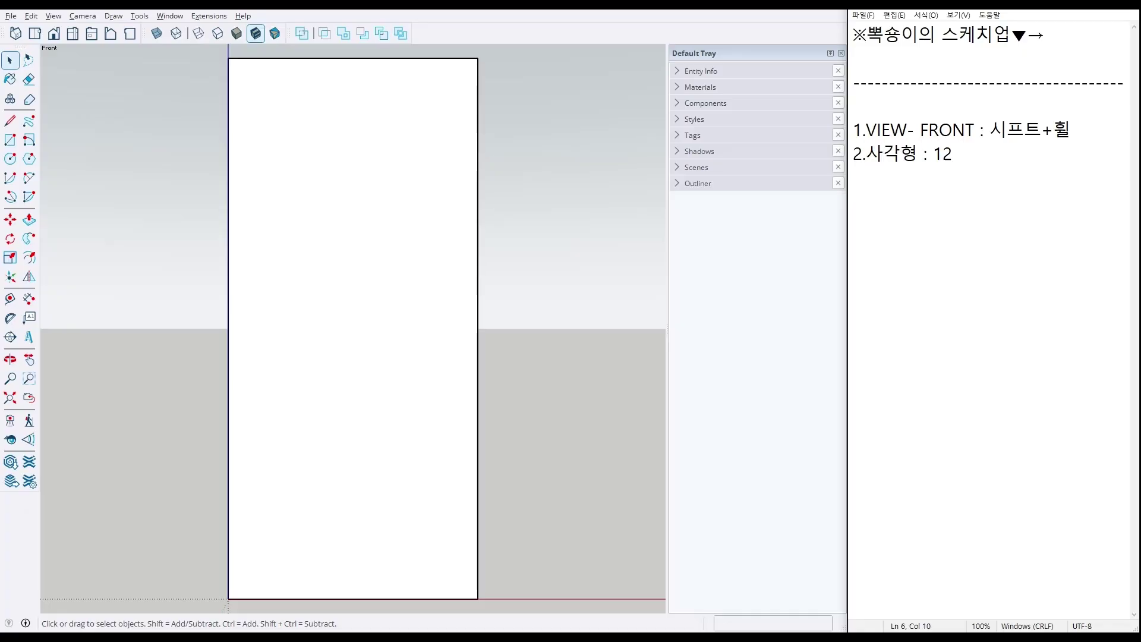
type(" , 250")
key("BackSpace")
key("BackSpace")
type("600")
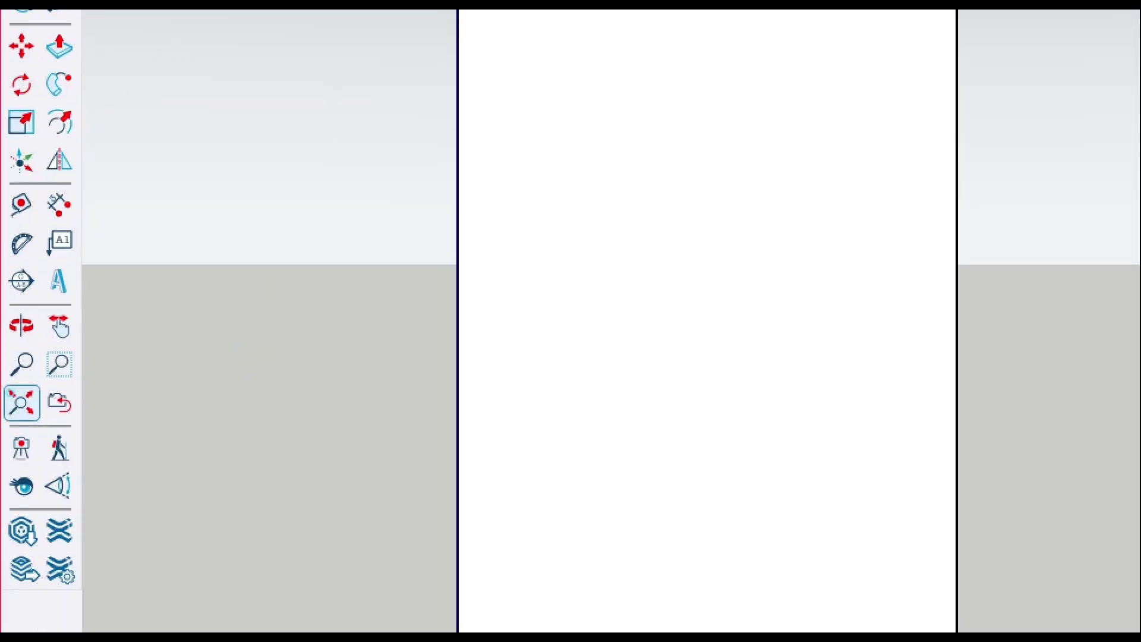
Select the rectangle's face, look at the desktop folder through Extension Manager's install dialog, and cancel without installing anything.
left_click(21, 402)
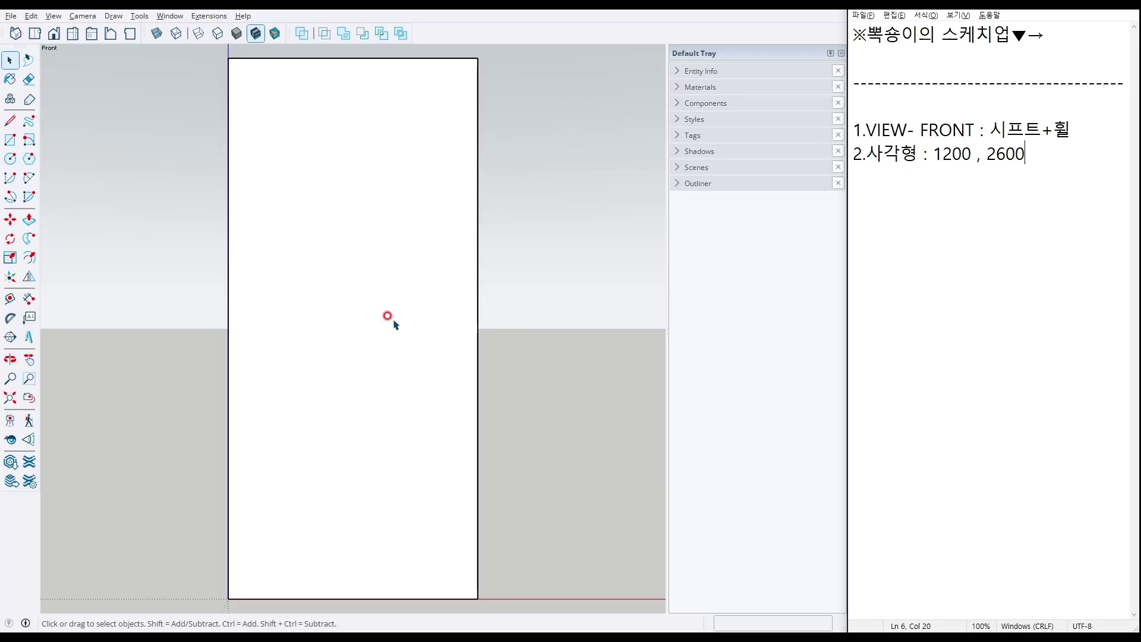
left_click(393, 321)
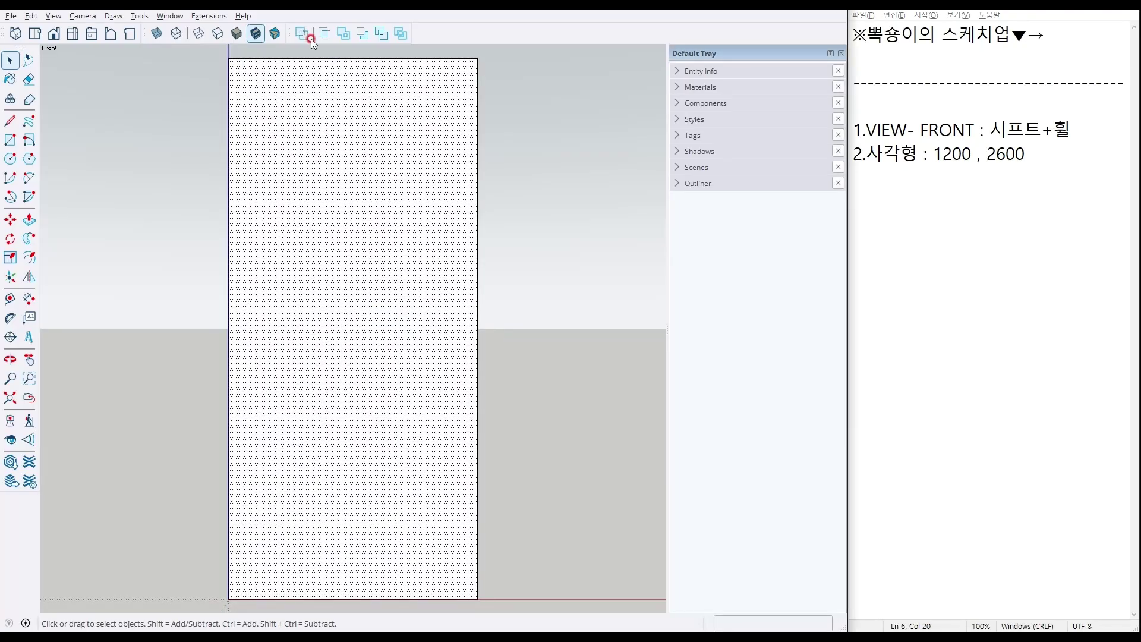
left_click(213, 16)
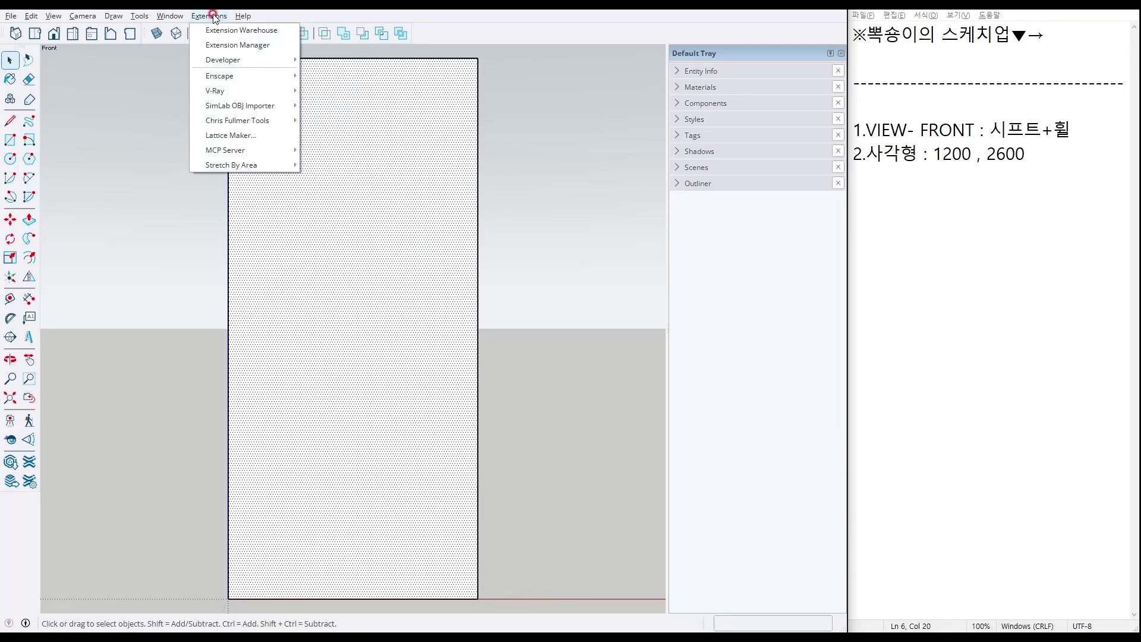
left_click(228, 47)
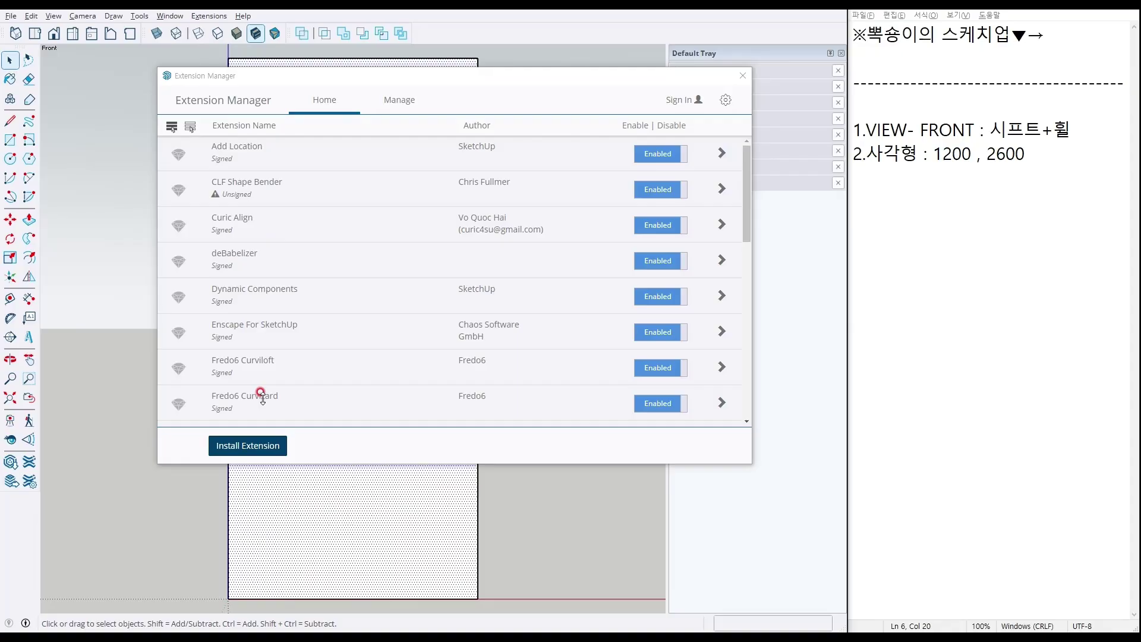
left_click(247, 445)
left_click(214, 272)
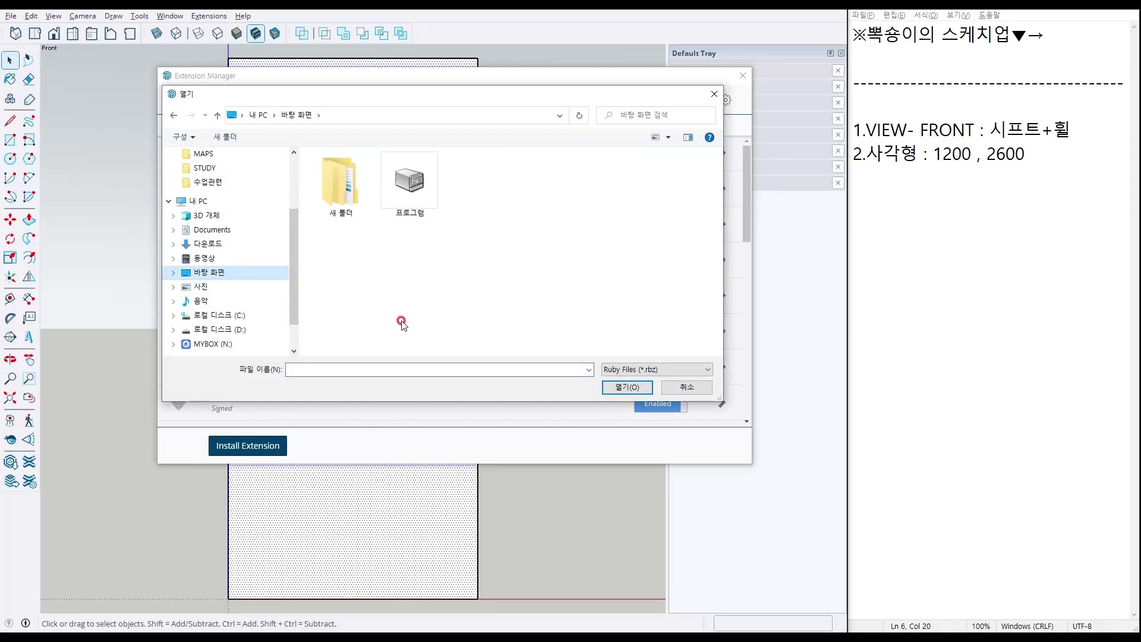
left_click(687, 387)
left_click(743, 76)
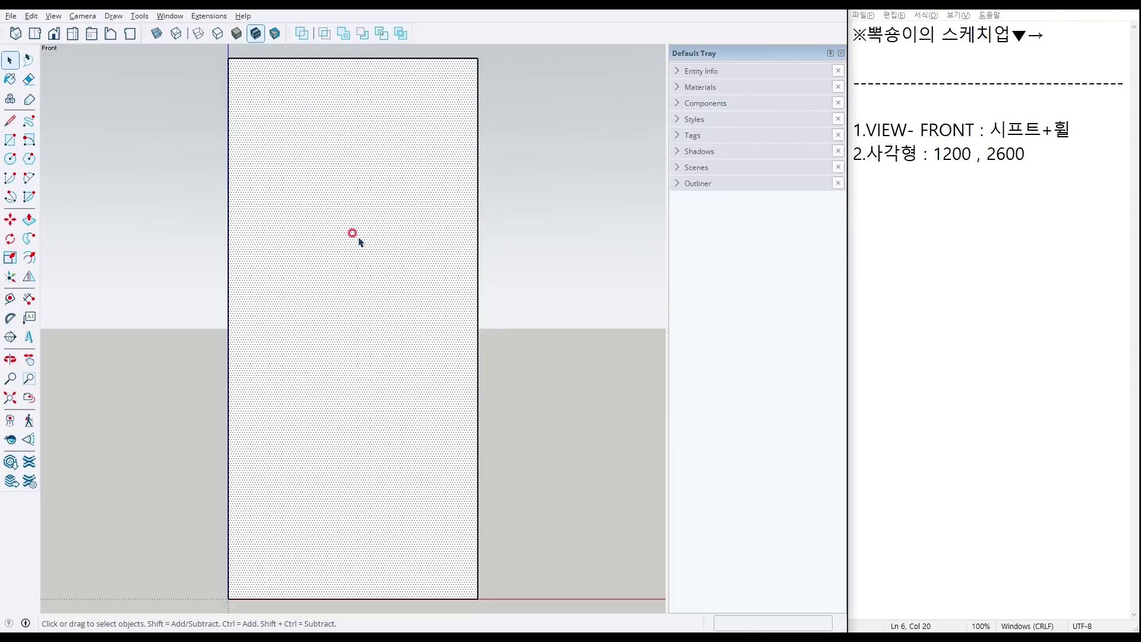
Run Lattice Maker on the rectangle's face and add the line "3.루비 / 플러그인" to the text notes.
right_click(358, 237)
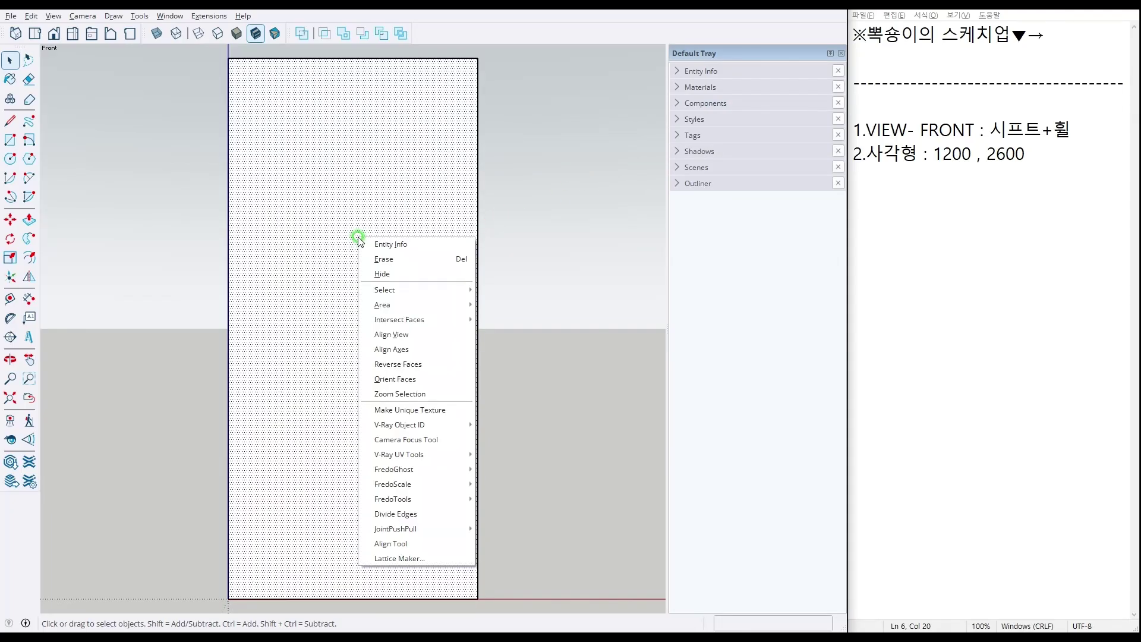
left_click(397, 558)
left_click(1028, 158)
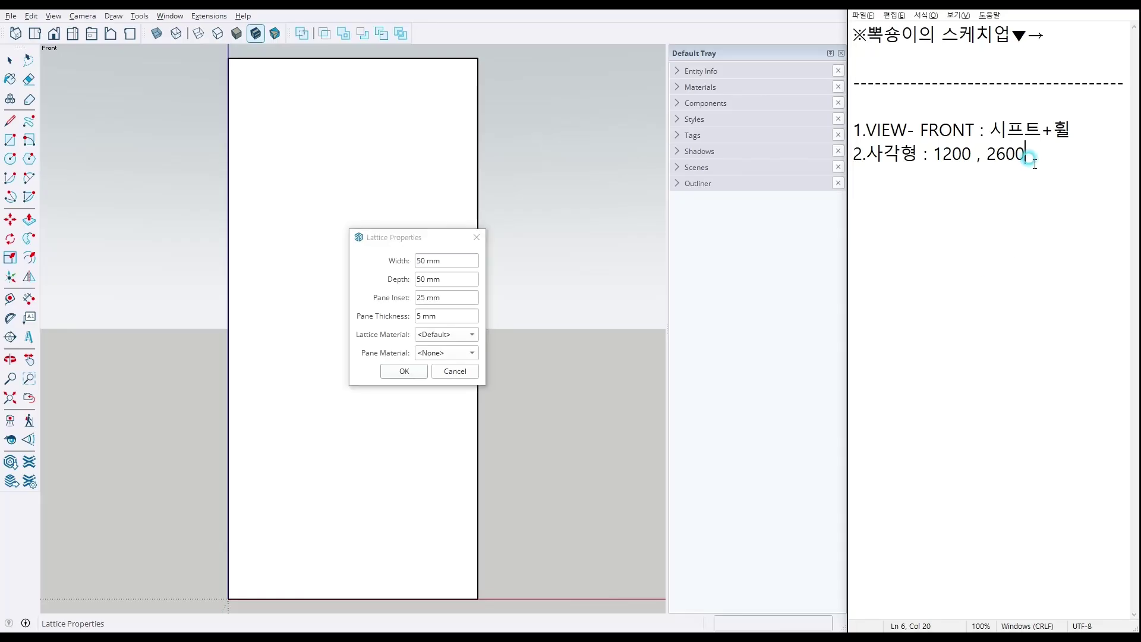
key("Return")
type("3루")
key("BackSpace")
type(".루비 / 플러그인")
key("Return")
Add the sub-items "→LATTICE MAKER" and "→창호만들기(고정)" under item 3, reusing the arrow from the notes' heading.
left_click_drag(1027, 39, 1045, 37)
key("ctrl+c")
left_click(943, 182)
left_click(925, 200)
key("ctrl+v")
type("LATTICE MAK")
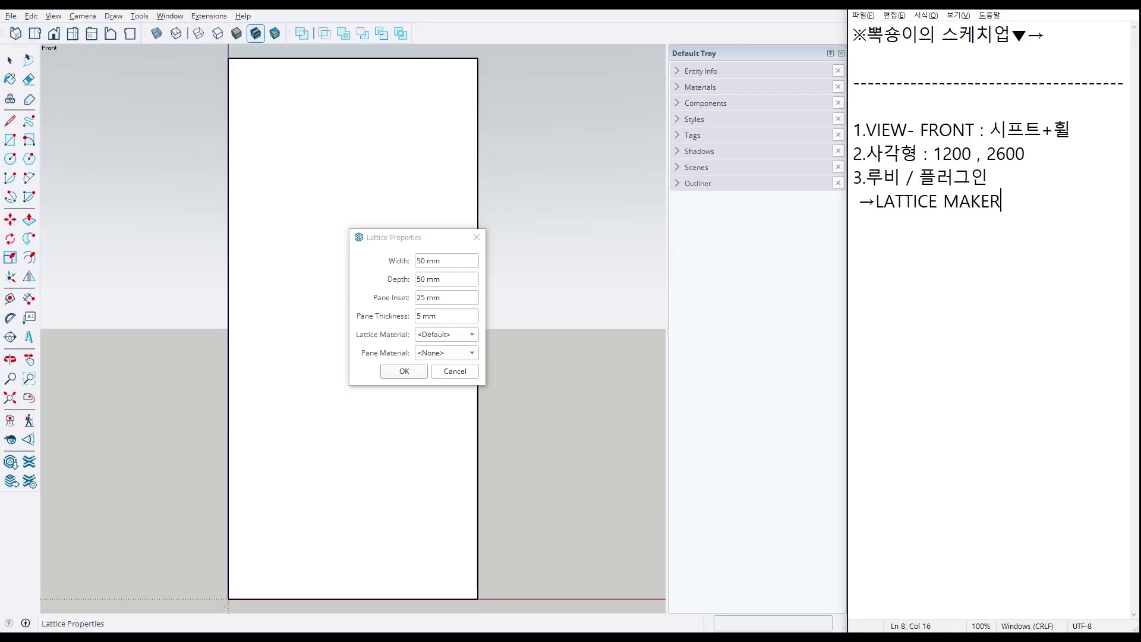
key("ctrl+v")
type("ㅌㅊ")
key("BackSpace")
key("BackSpace")
key("BackSpace")
type("창호만들기")
type("(고정)")
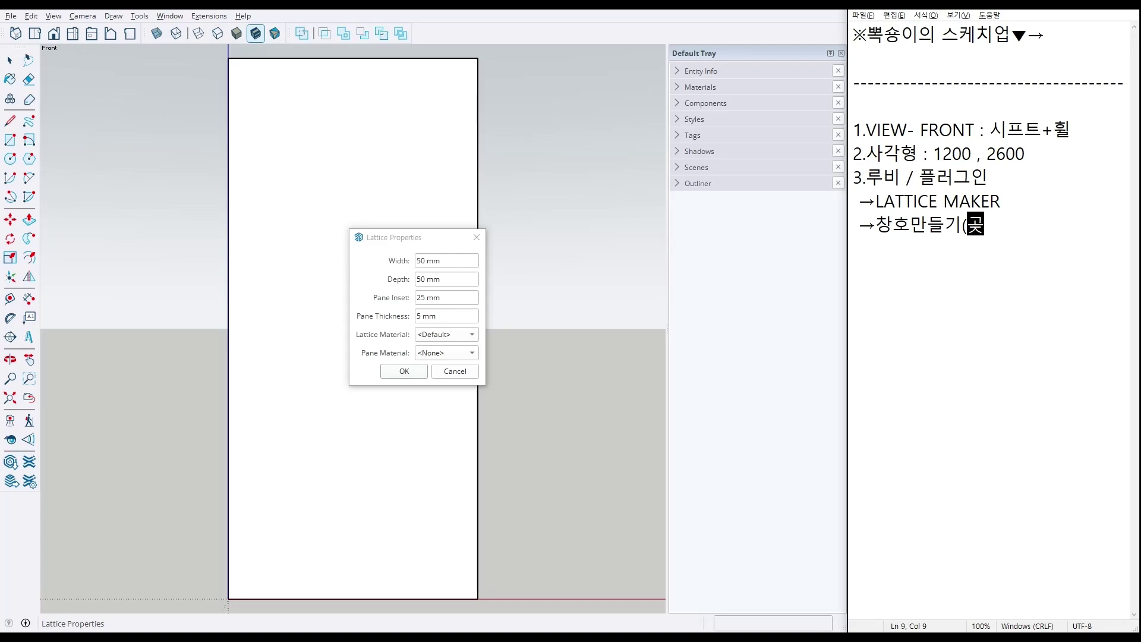
key("Return")
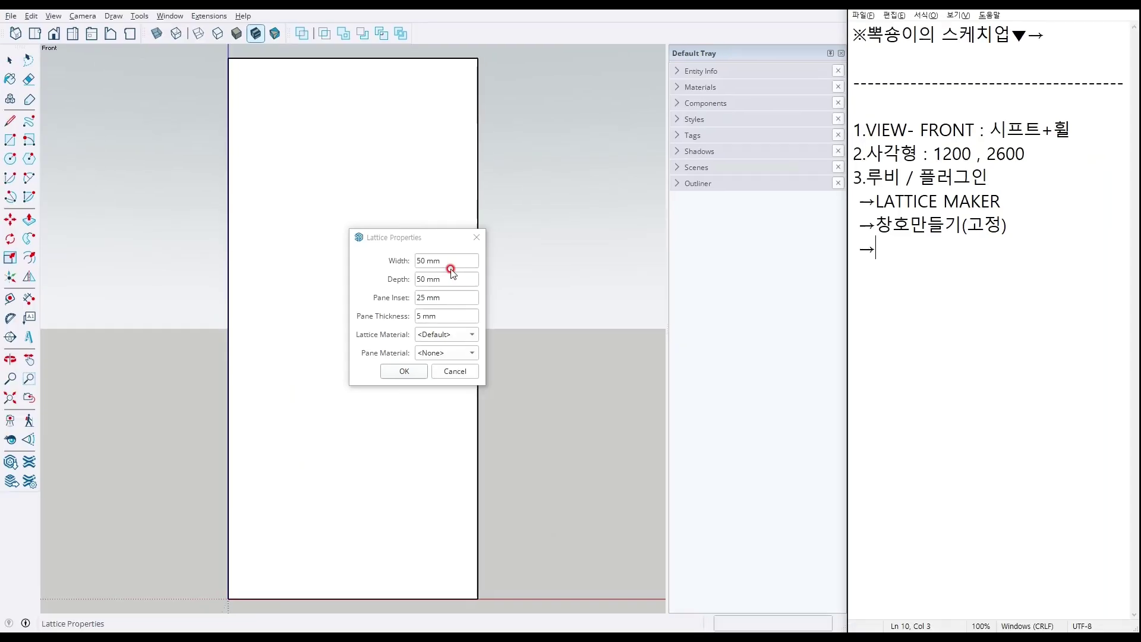
Set the lattice width to 40, depth to 100, pane thickness to 10 and pane inset to 45.
left_click_drag(473, 275, 224, 239)
type("40")
key("Tab")
type("100")
key("Tab")
key("Tab")
type("1")
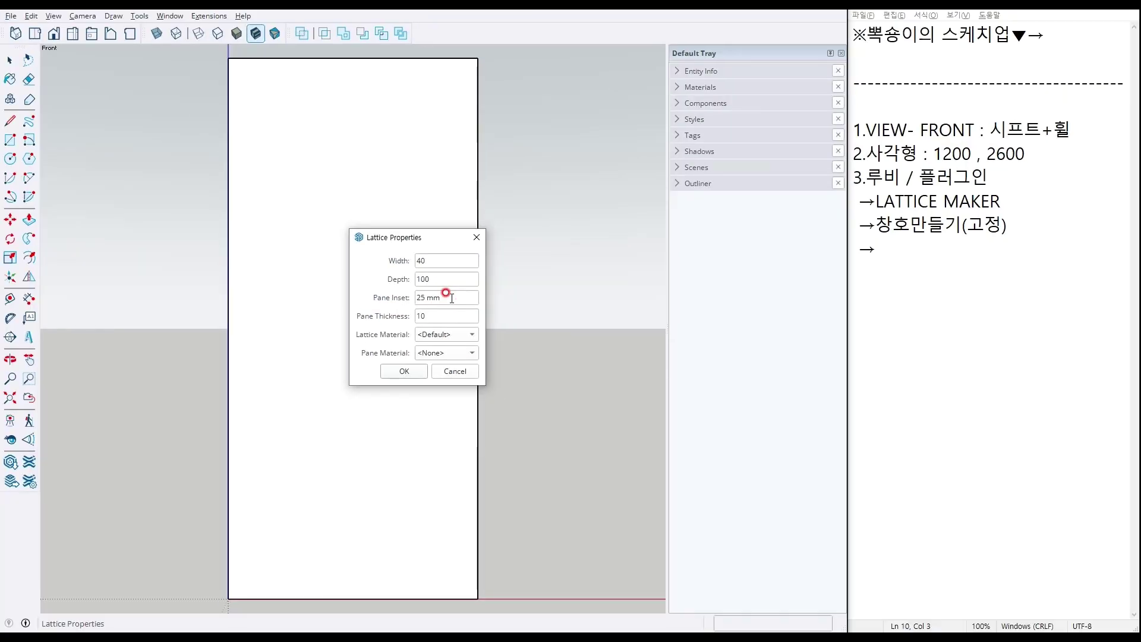
triple_click(799, 324)
type("45")
Assign White to the lattice and 'Glass' to the pane, and generate the window.
left_click(426, 335)
left_click(427, 453)
left_click(443, 352)
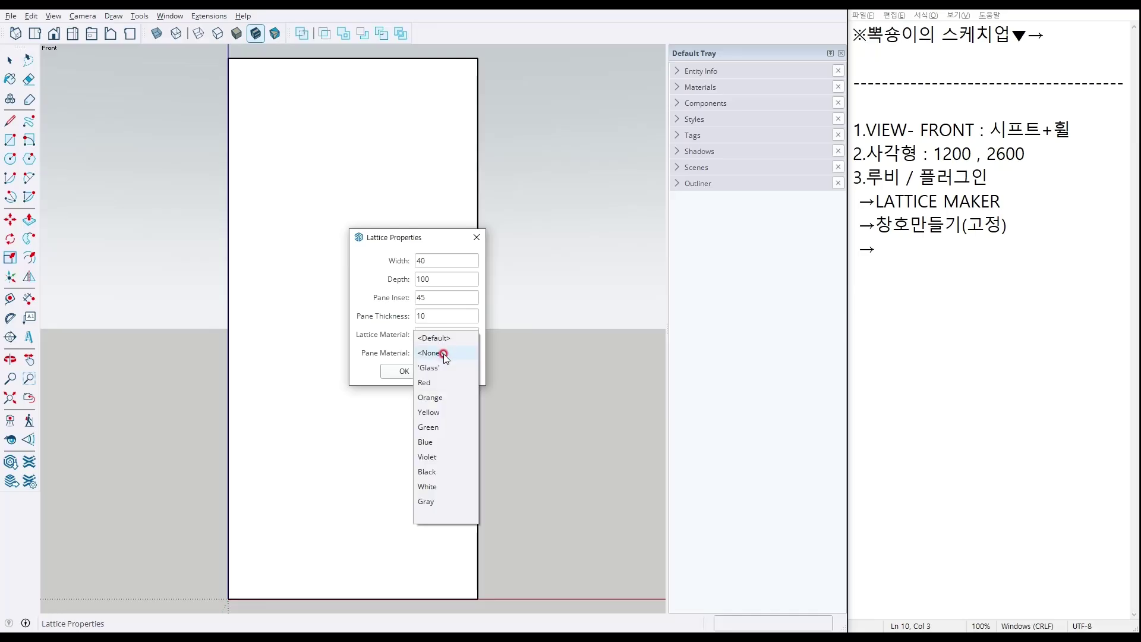
left_click(443, 368)
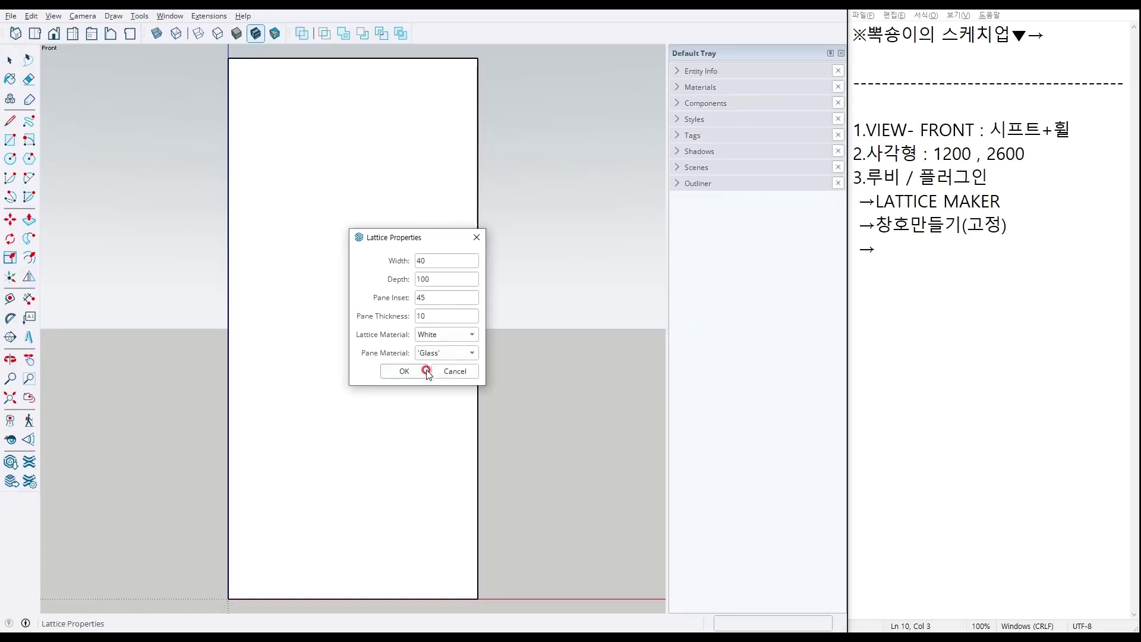
left_click(410, 484)
middle_click_drag(550, 333, 331, 478)
Add the sub-item "고정창만들때 효과적" at the end of the text notes.
left_click(879, 280)
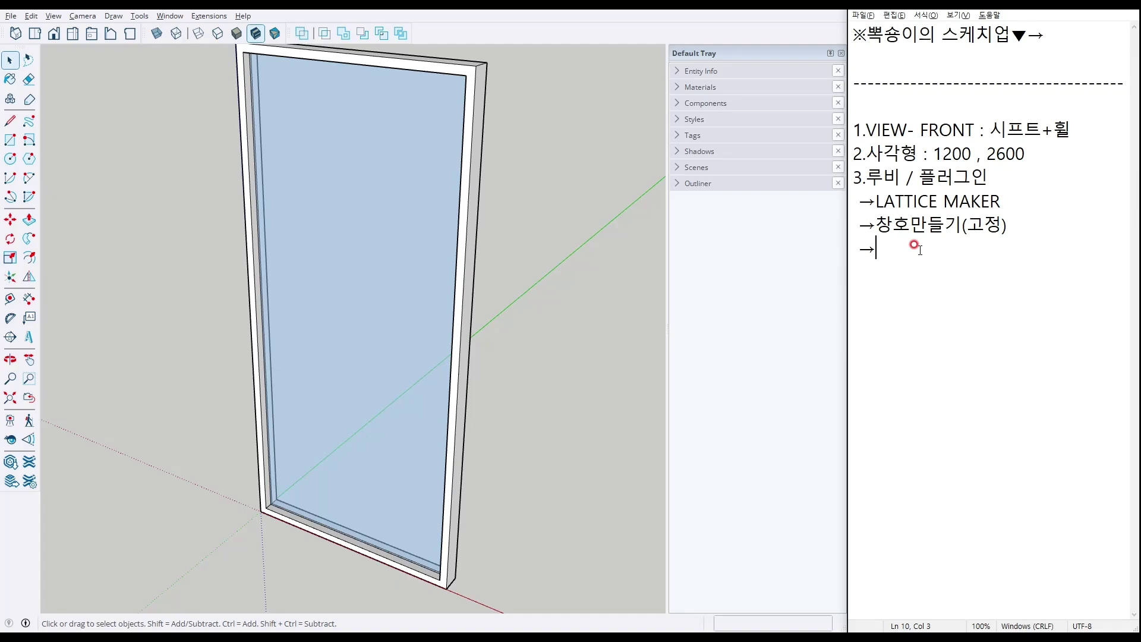
type("고정창만들때 혹")
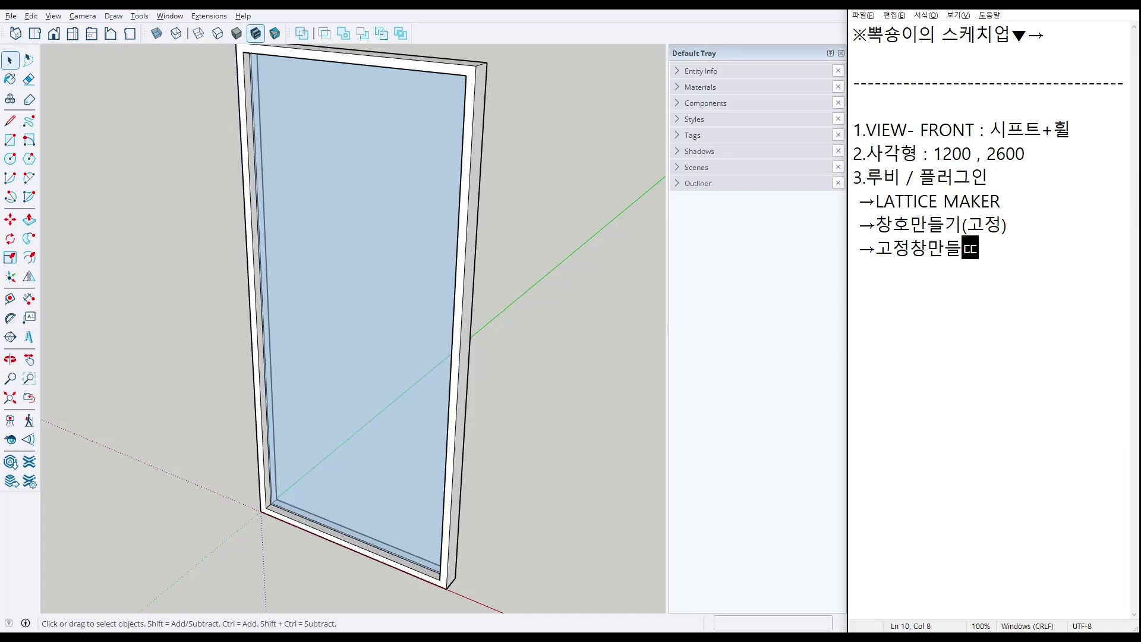
type("과저")
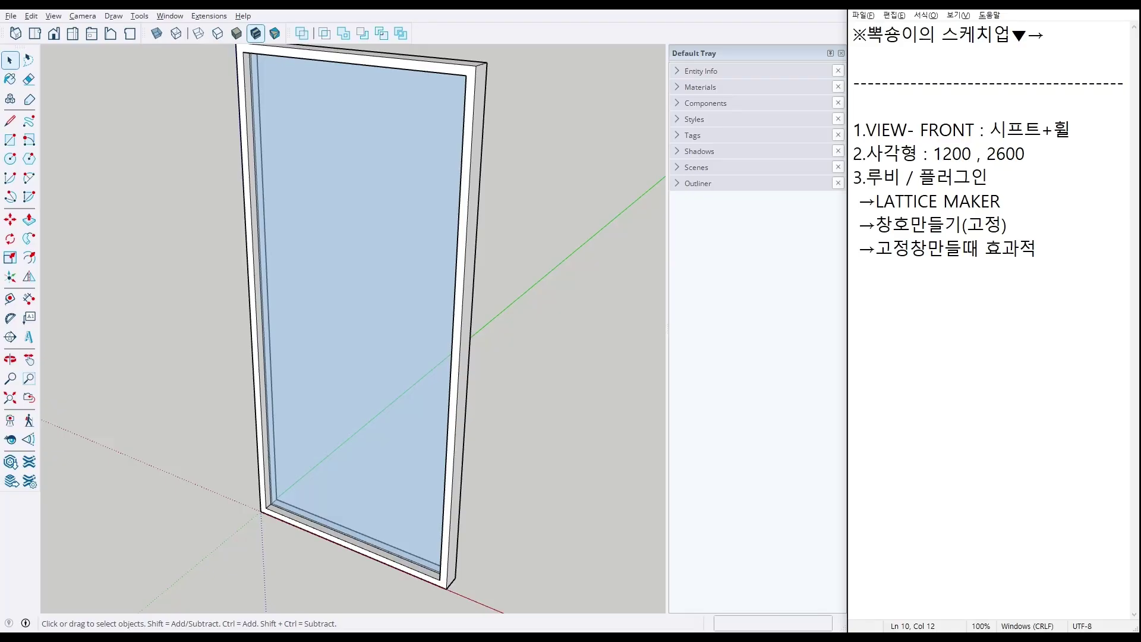
Copy the window 1200 mm along the red axis from its corner at the origin so the copy adjoins the original.
left_click(388, 121)
scroll(388, 143, "down", 2)
middle_click_drag(335, 210, 375, 282)
scroll(283, 416, "up", 4)
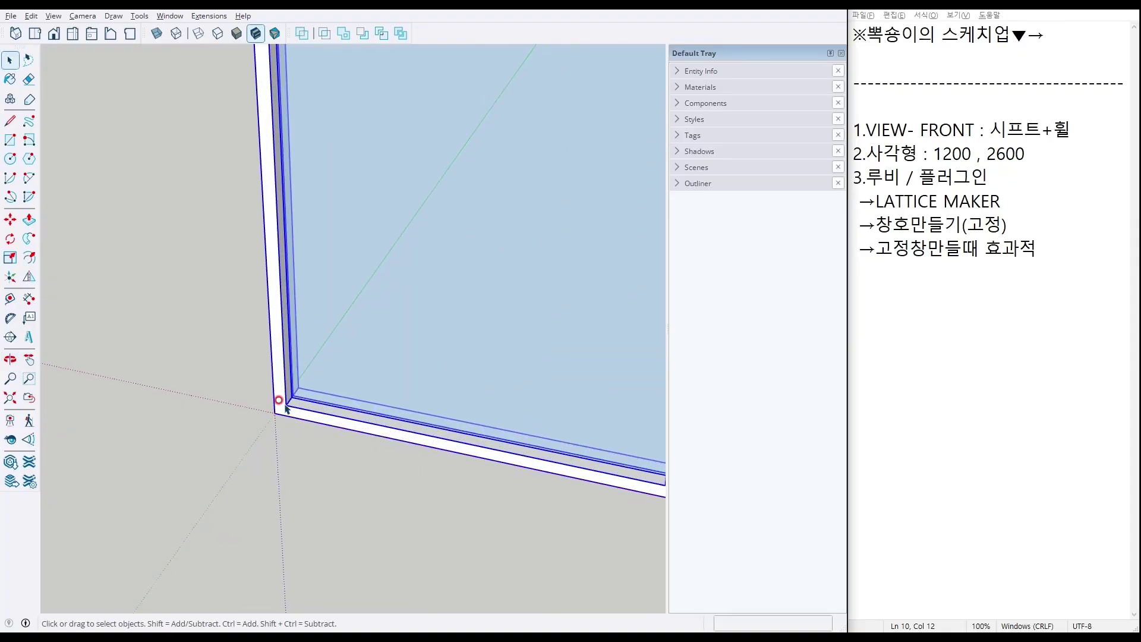
left_click(28, 219)
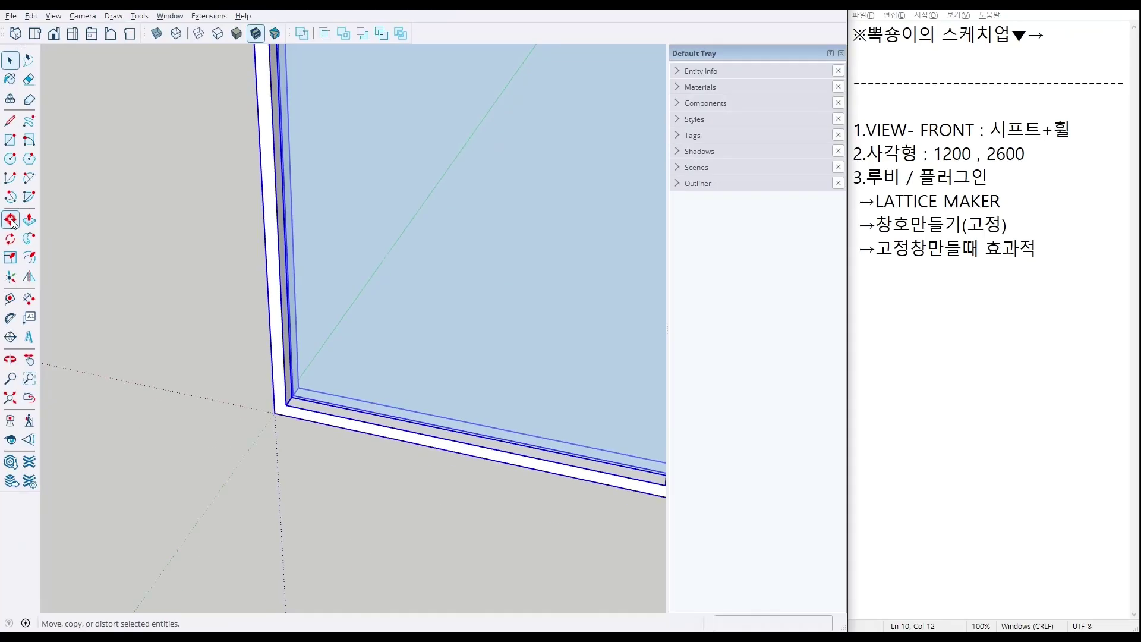
key("m")
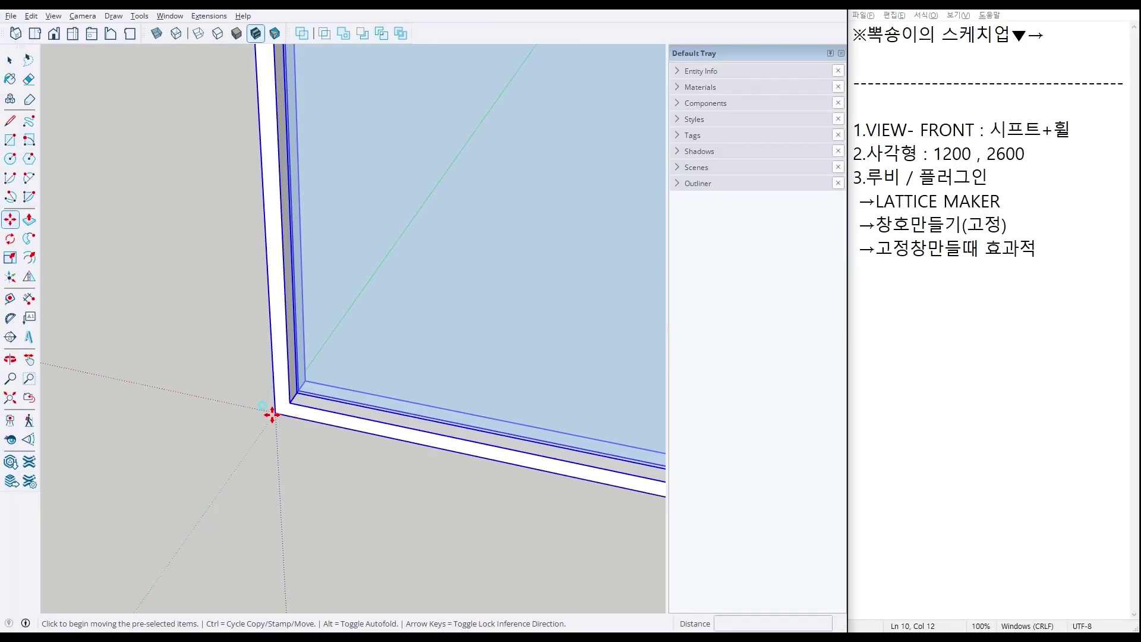
left_click(272, 414)
key("ctrl")
scroll(272, 414, "down", 3)
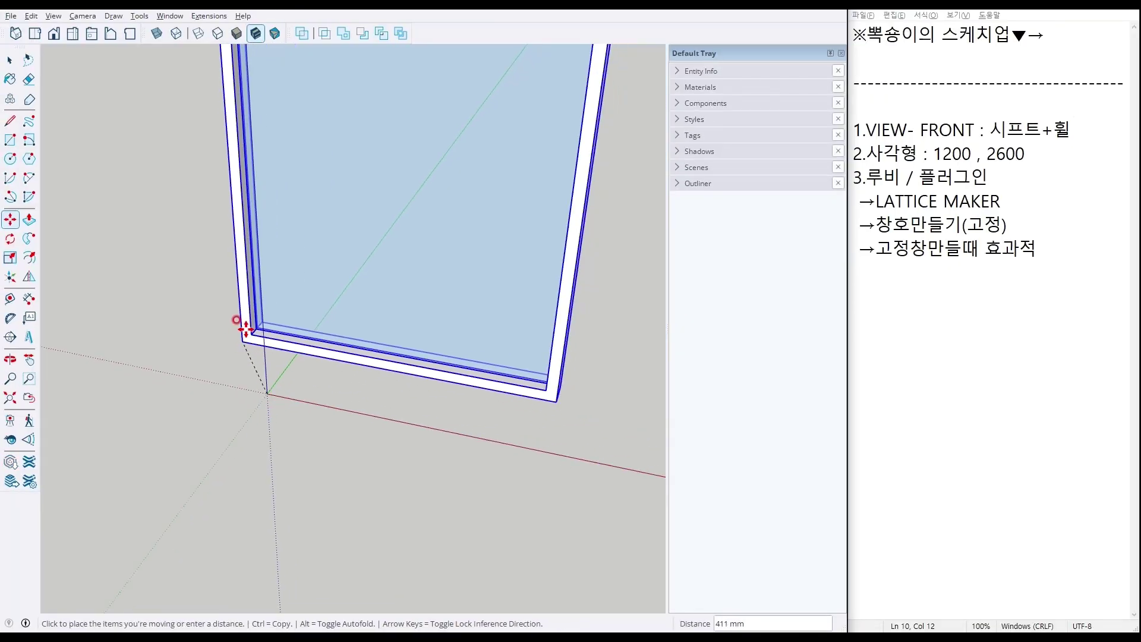
scroll(414, 318, "up", 5)
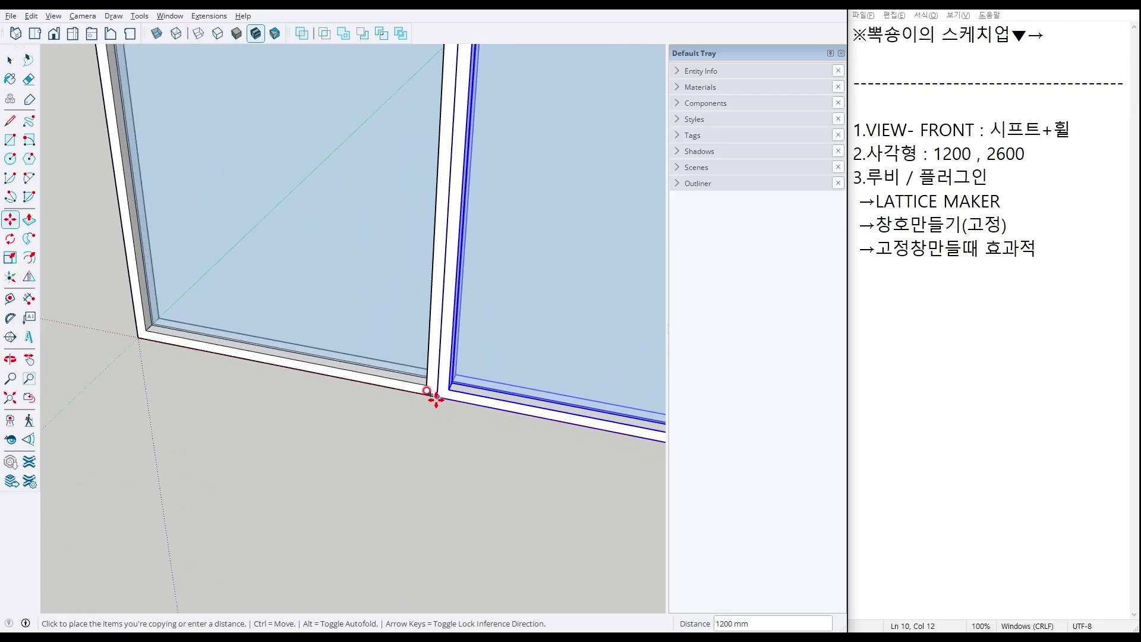
left_click(438, 396)
Multiply the window copy into an array of five copies with *5.
type("*5")
key("Return")
key("space")
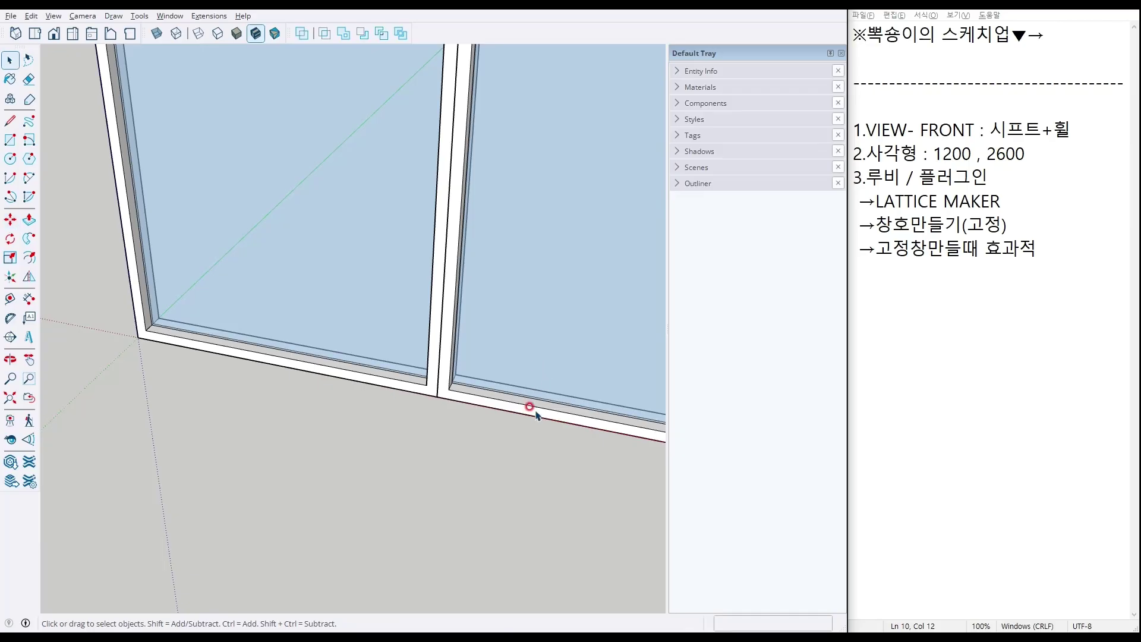
Select all six adjoining windows and make them one group.
scroll(533, 404, "down", 10)
scroll(529, 455, "up", 4)
middle_click_drag(361, 313, 406, 303)
key("ctrl+a")
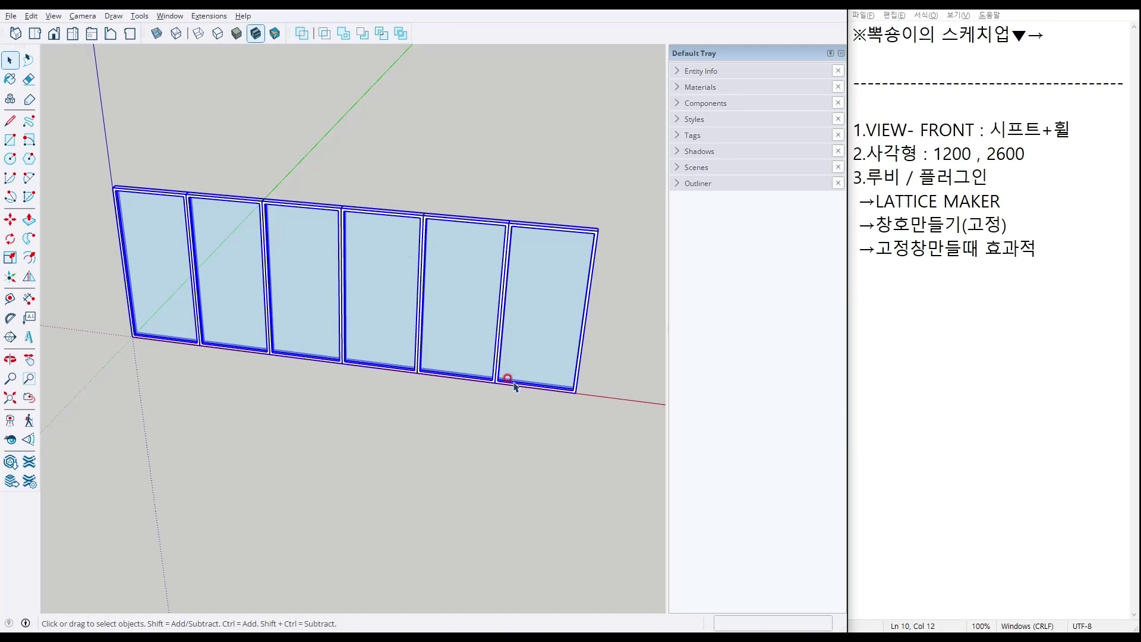
left_click_drag(66, 102, 701, 552)
left_click(626, 490)
left_click_drag(626, 490, 211, 170)
left_click_drag(91, 106, 149, 122)
right_click(184, 221)
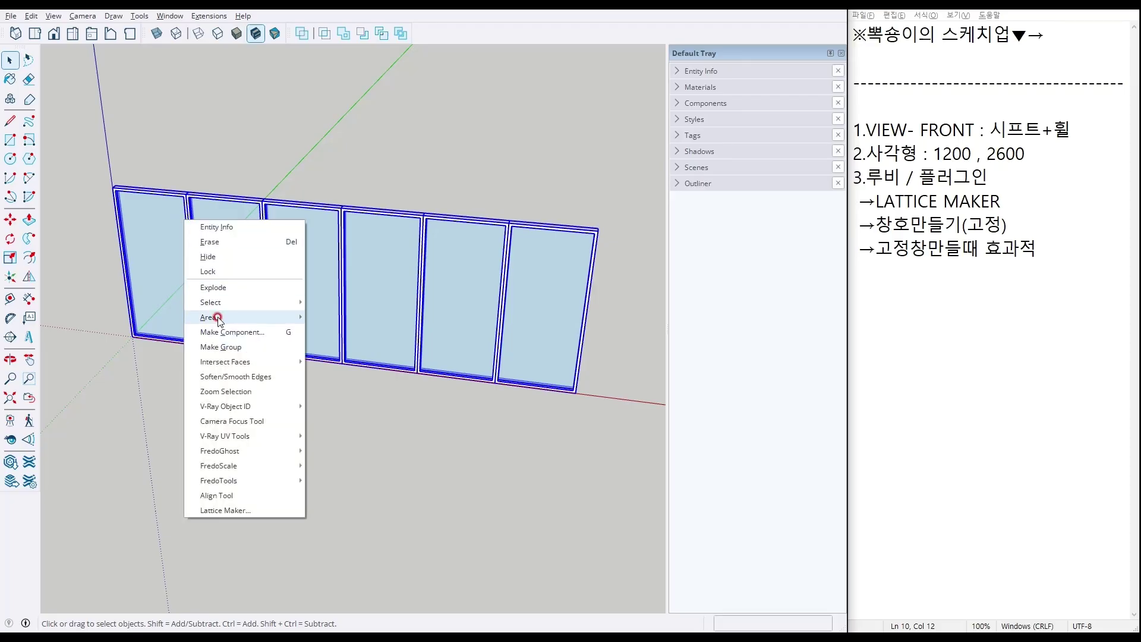
left_click(845, 339)
Add the lines "4.이동→복사→5개" and "5.그룹" at the end of the text notes.
left_click(1056, 256)
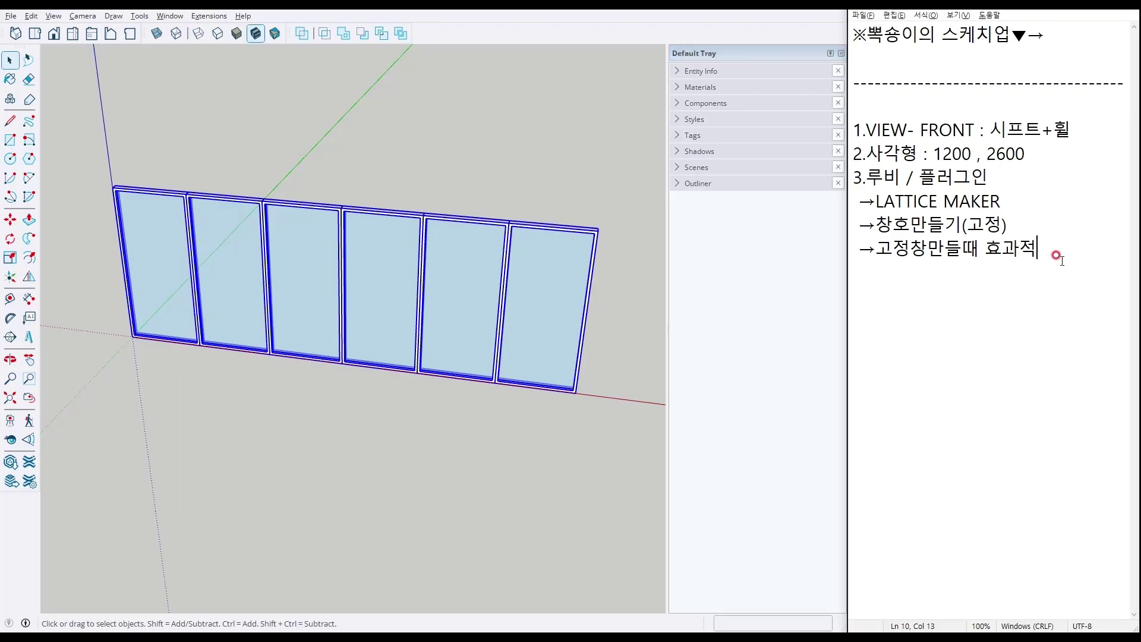
type("4.이동 -")
type("복사")
type("→5개")
key("Return")
type("5.그룹")
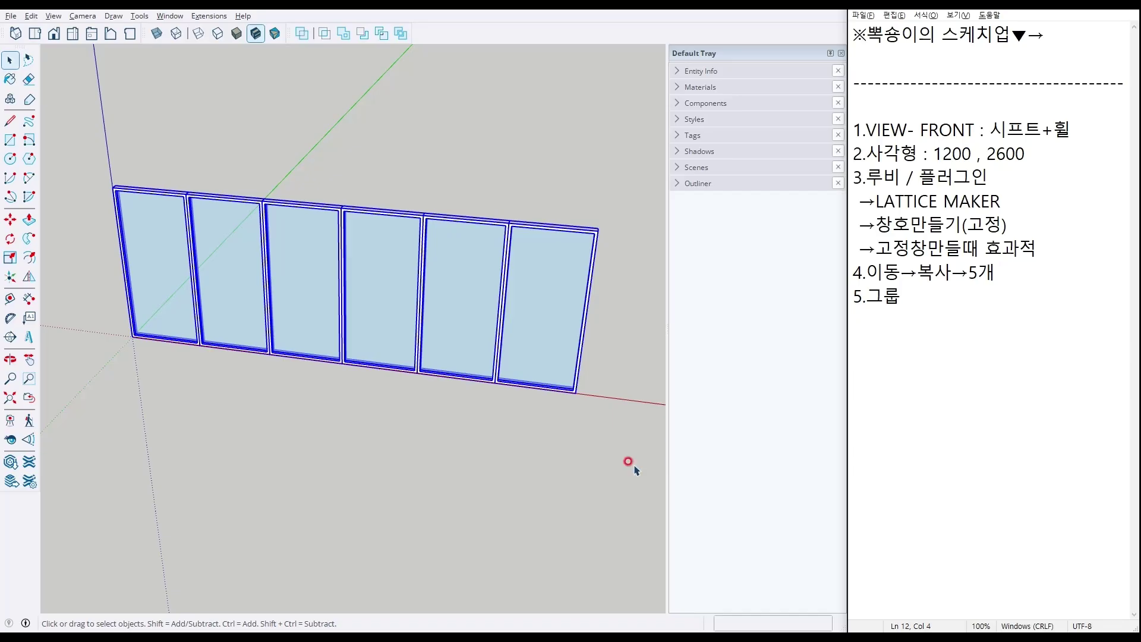
Try to move the window group along the green axis from its corner at the origin.
left_click(661, 448)
left_click(9, 59)
left_click(265, 277)
scroll(83, 250, "up", 2)
scroll(134, 351, "up", 3)
key("m")
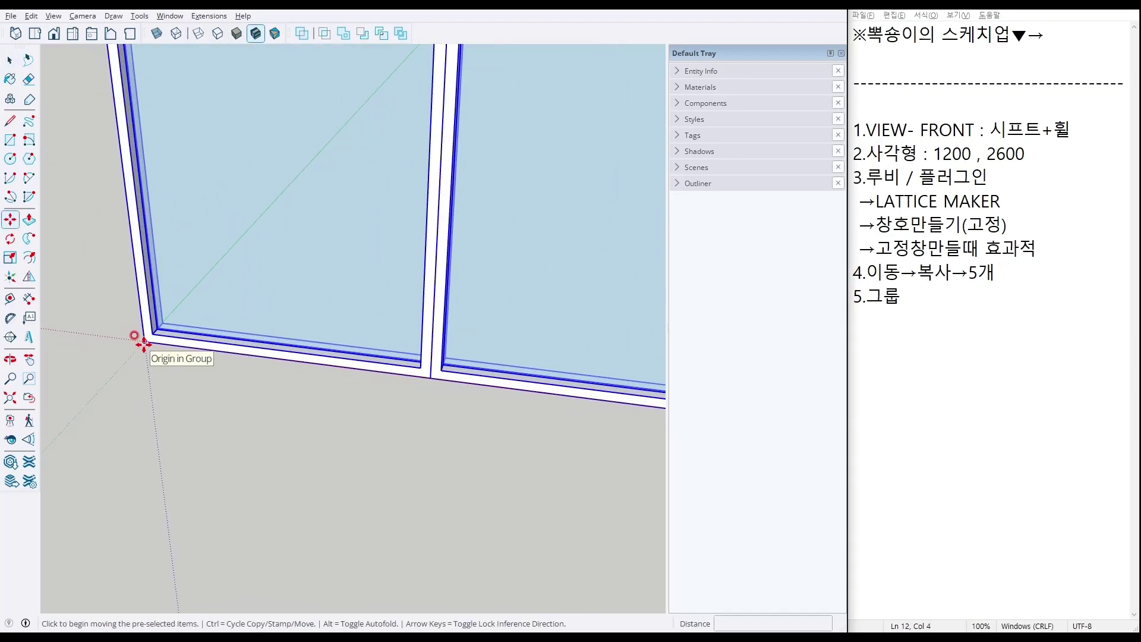
left_click(141, 341)
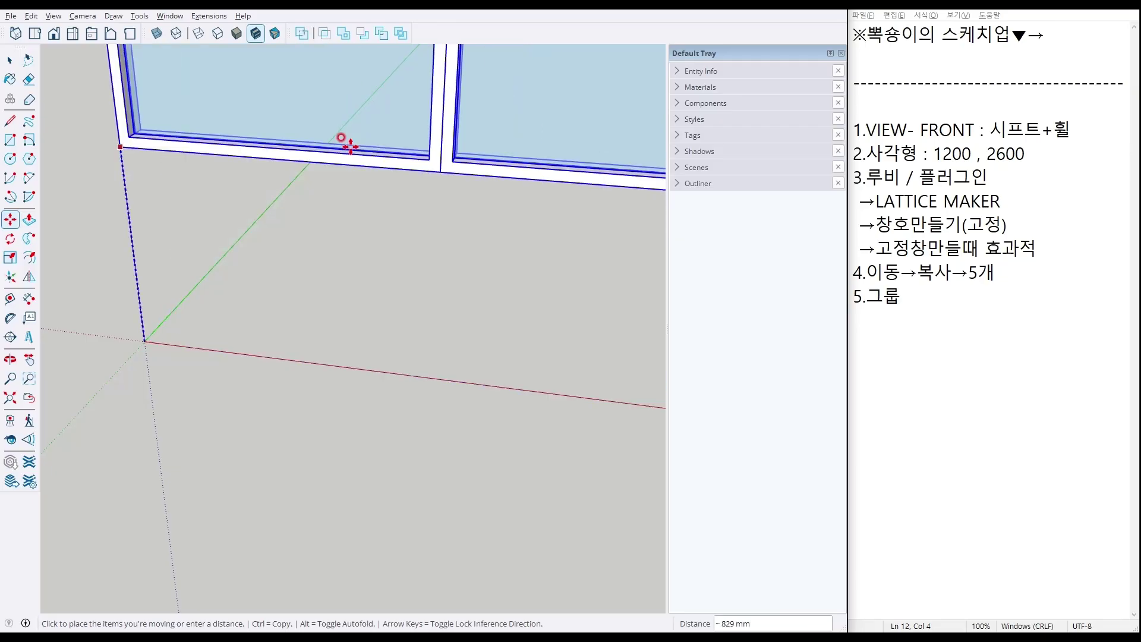
key("Left")
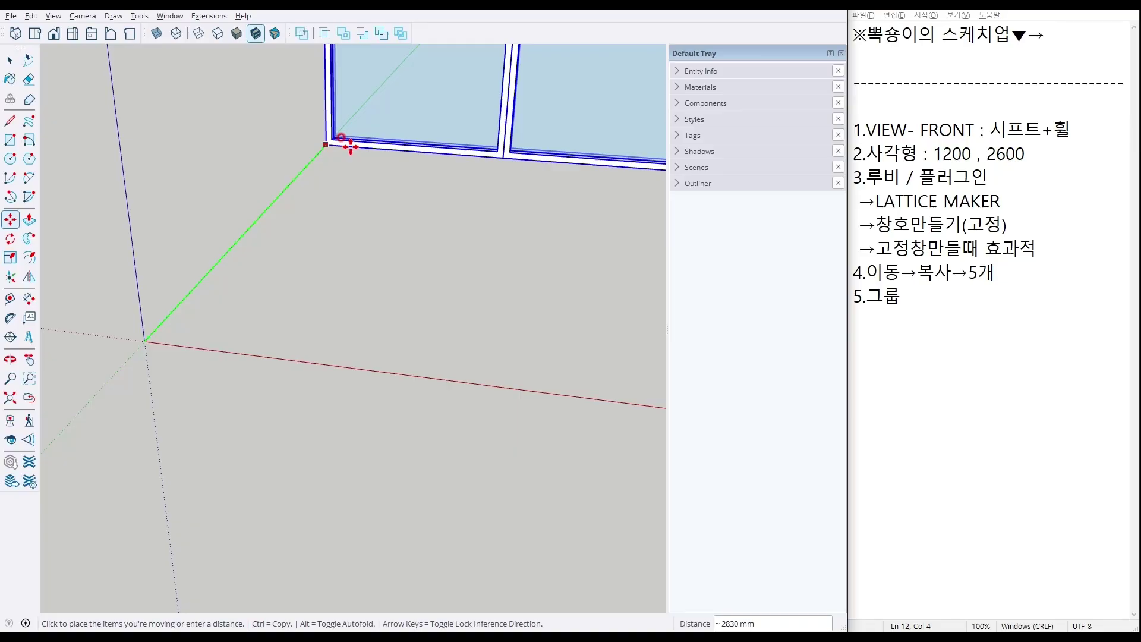
key("Return")
key("space")
middle_click_drag(343, 140, 339, 330)
scroll(349, 338, "down", 3)
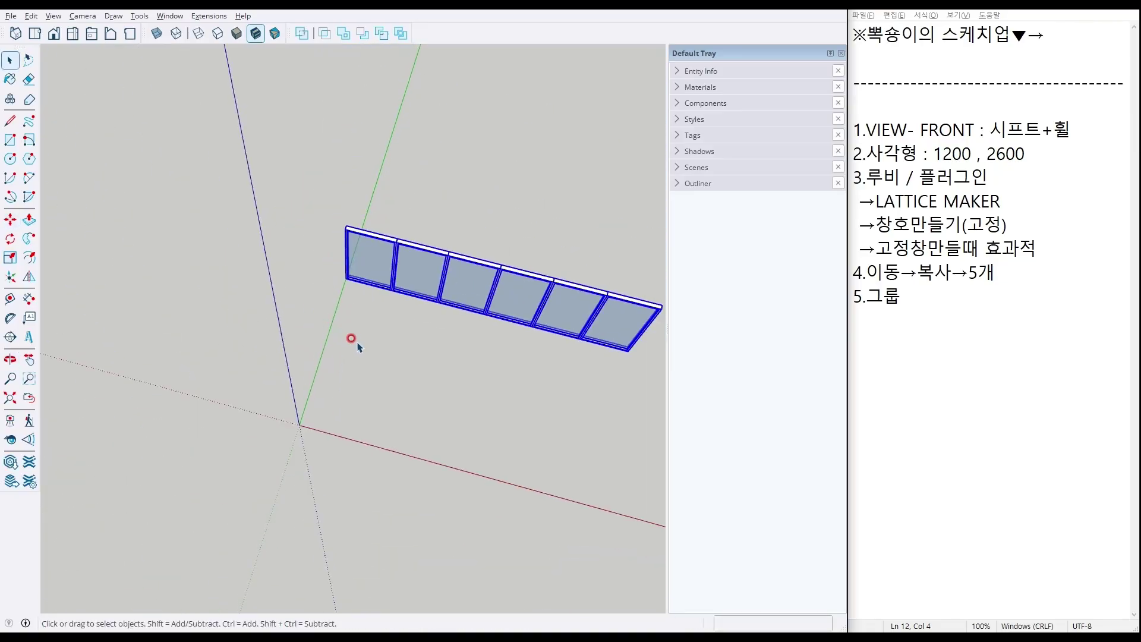
scroll(297, 435, "up", 5)
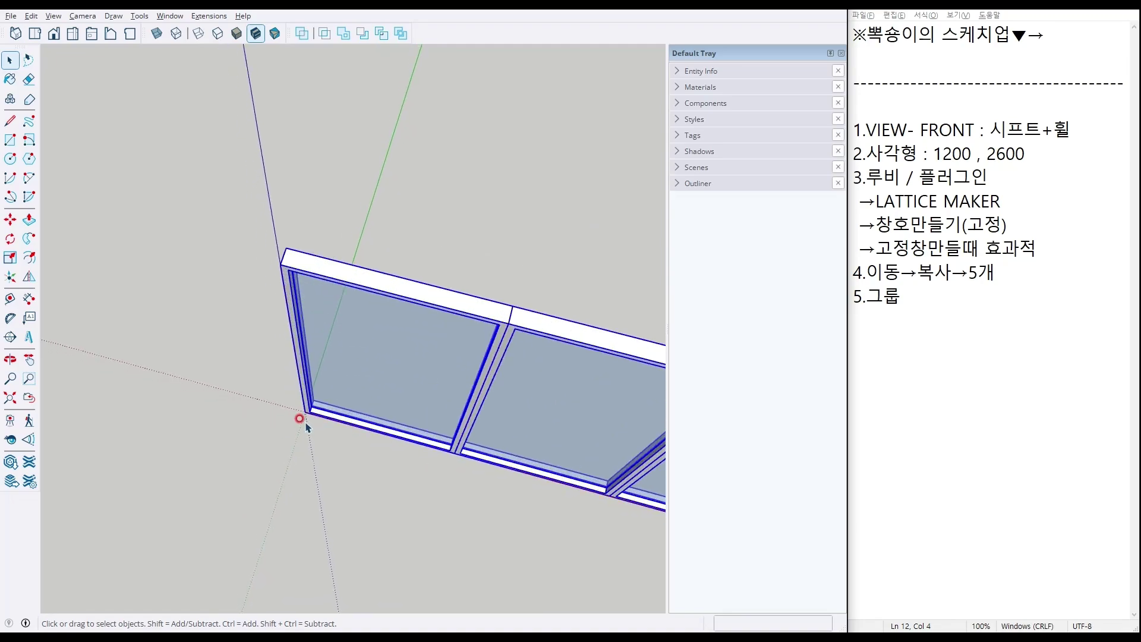
Move the window group 8000 mm along the green axis from its corner at the origin.
middle_click_drag(298, 410, 300, 377)
scroll(300, 410, "up", 4)
key("m")
left_click(294, 464)
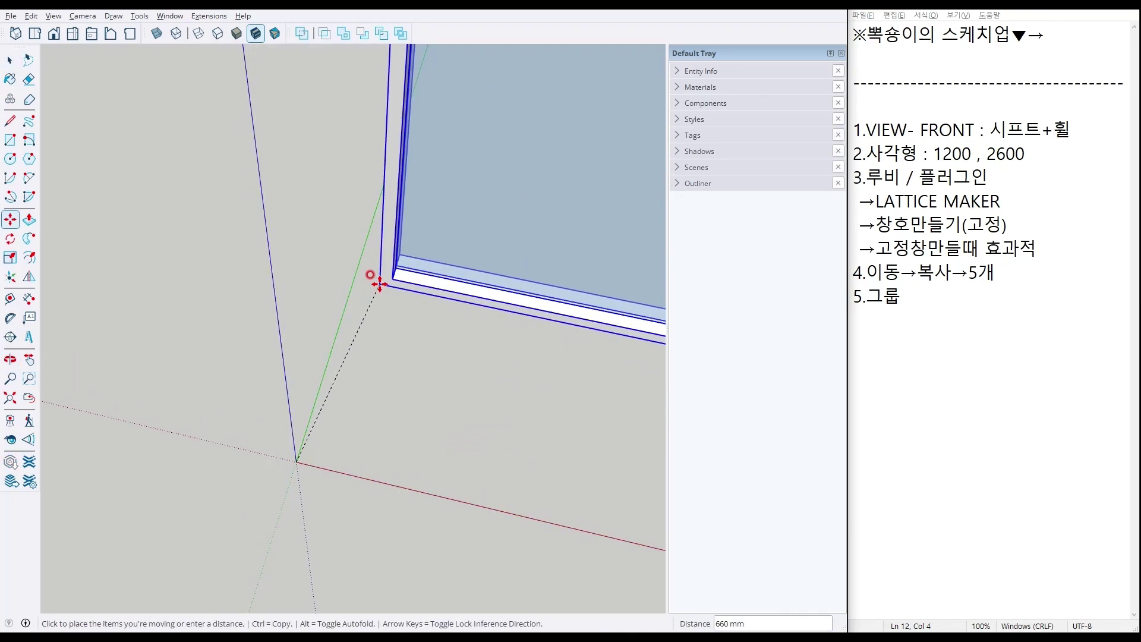
key("Left")
type("8")
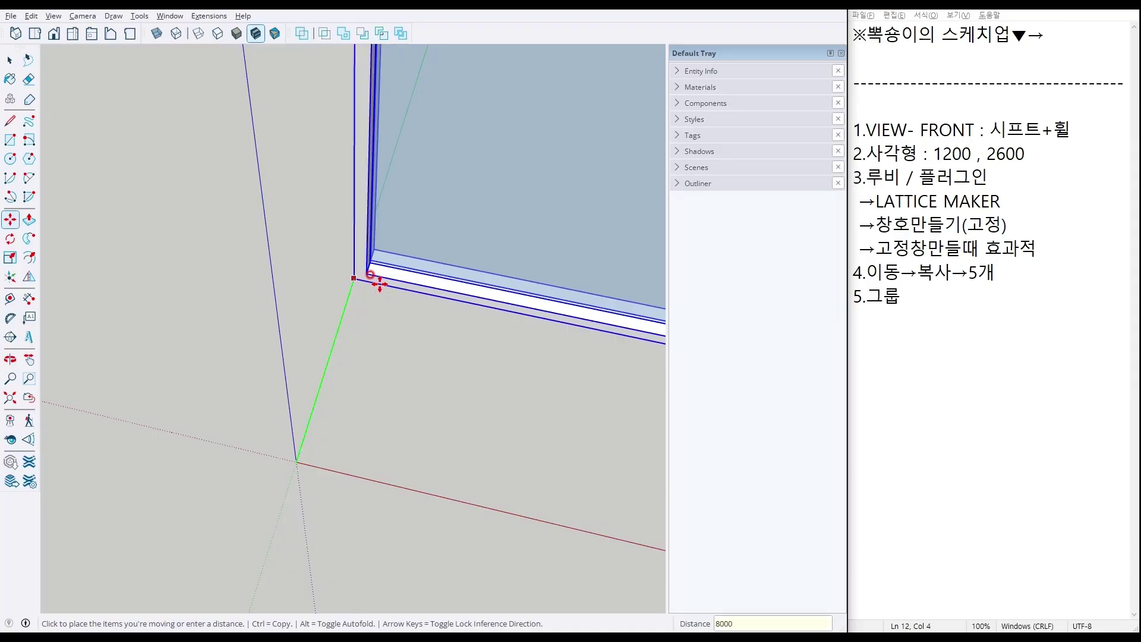
key("Return")
key("space")
key("shift+z")
scroll(382, 303, "down", 5)
middle_click_drag(385, 343, 894, 307)
Extend note 5 with "→ 이동에서 8000" and add the line "6.왼쪽고정" below it.
left_click(980, 296)
type("→ 이동에서 8000")
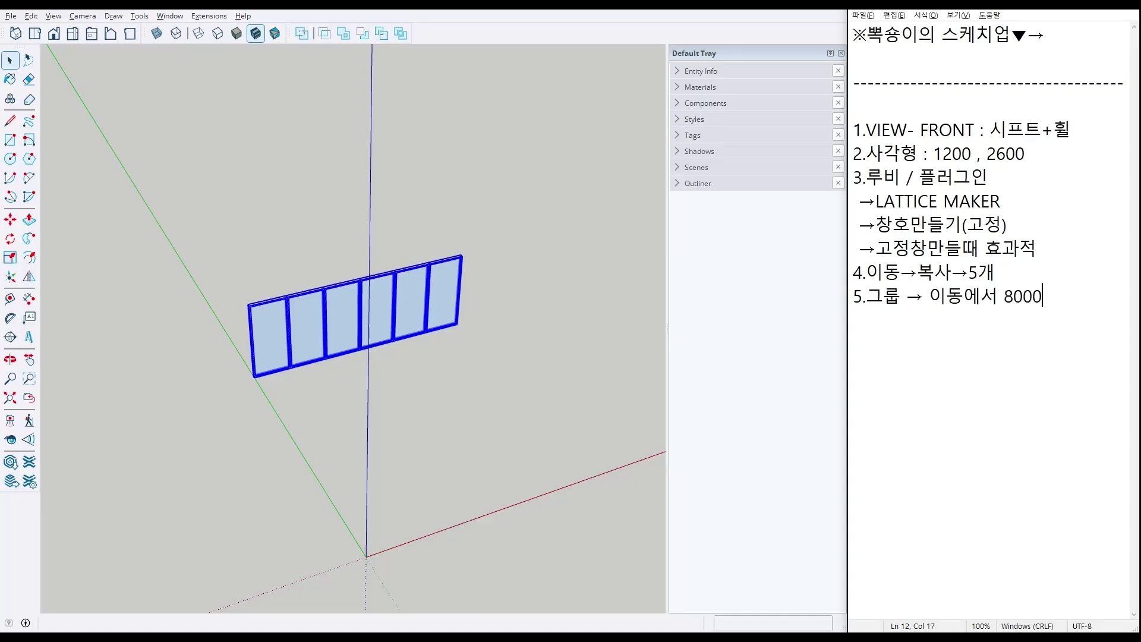
type("6.ㅇ")
type("쪽고정")
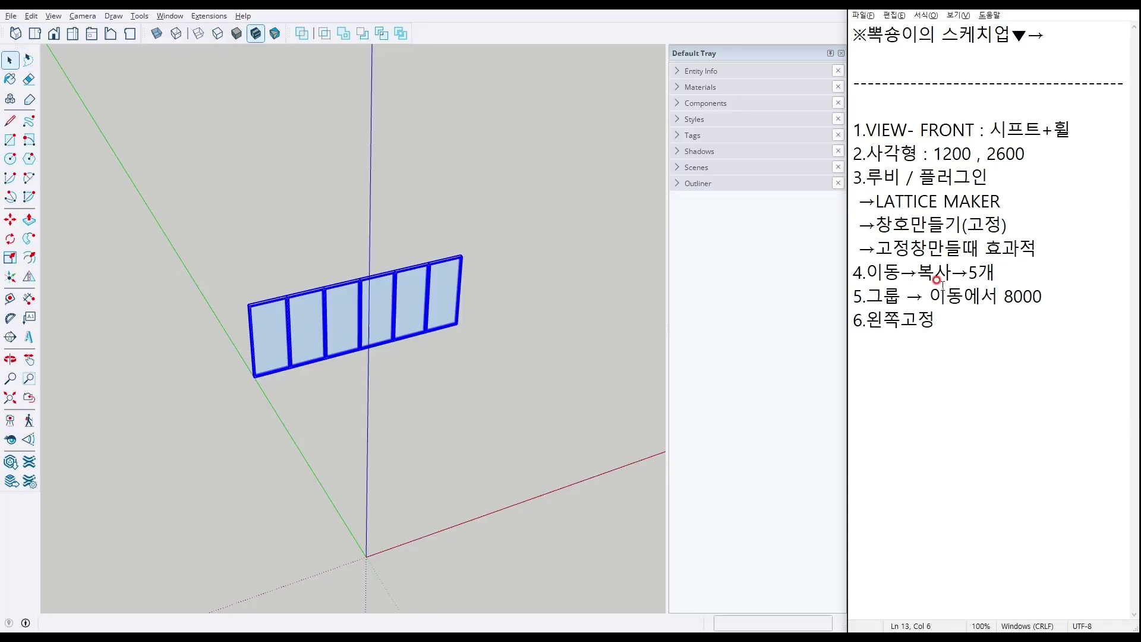
Draw a 100 by 8100 mm wall-base rectangle from the origin along the green axis, on the outer side of the window row.
mouse_move(311, 372)
middle_mouse_down()
mouse_move(189, 427)
mouse_move(205, 412)
mouse_move(679, 372)
mouse_move(594, 425)
middle_mouse_up()
key("r")
left_click(616, 446)
scroll(253, 410, "up", 2)
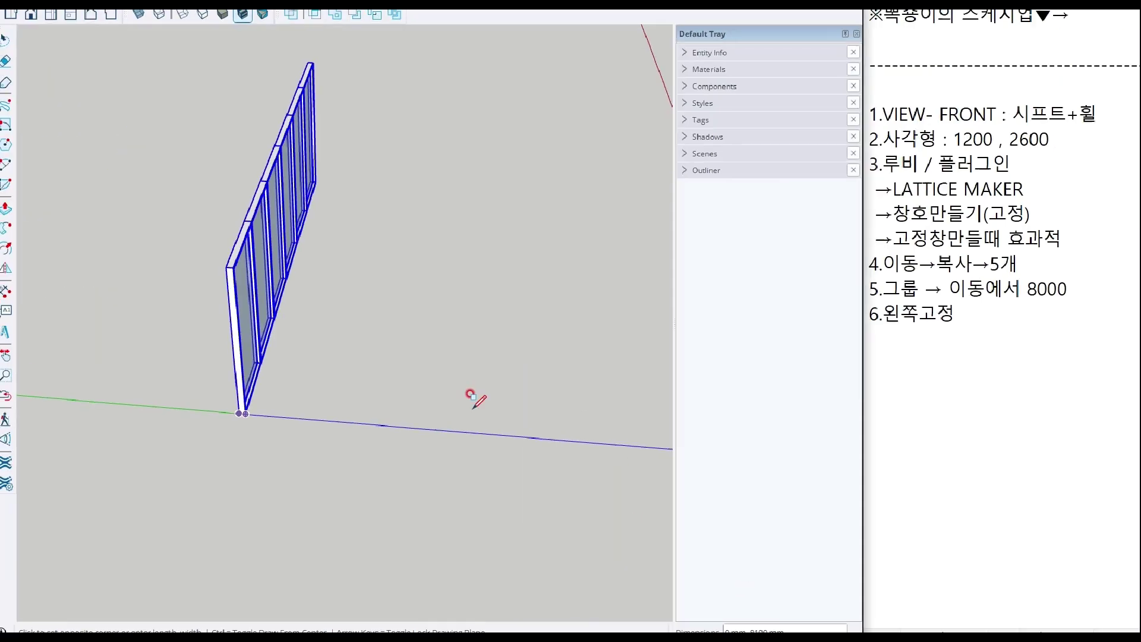
scroll(451, 372, "down", 2)
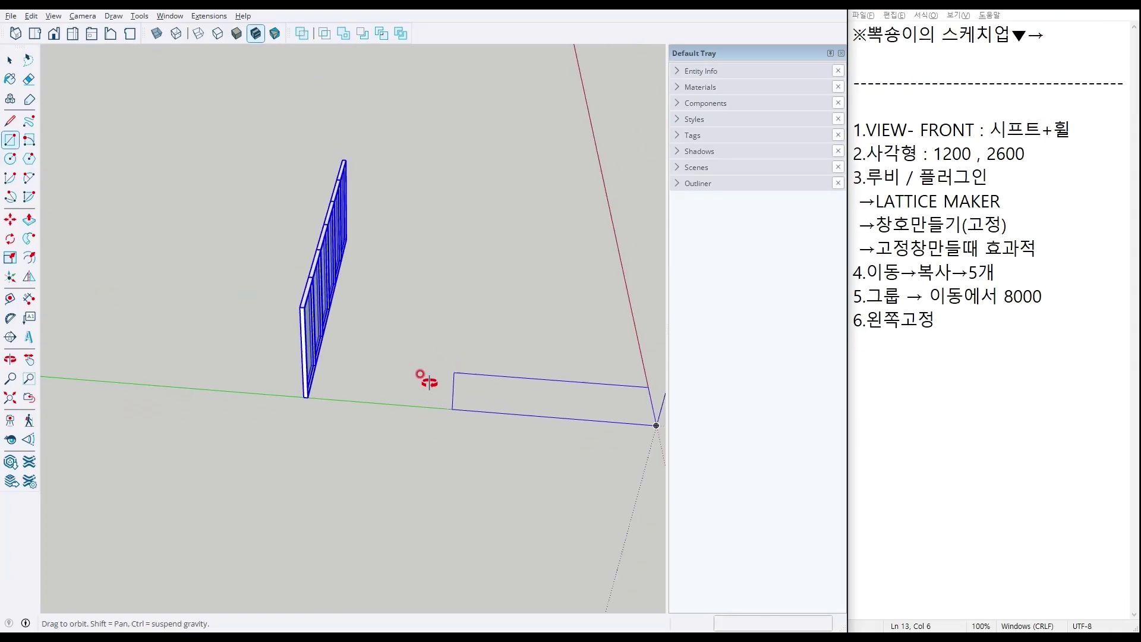
middle_click_drag(453, 375, 235, 418)
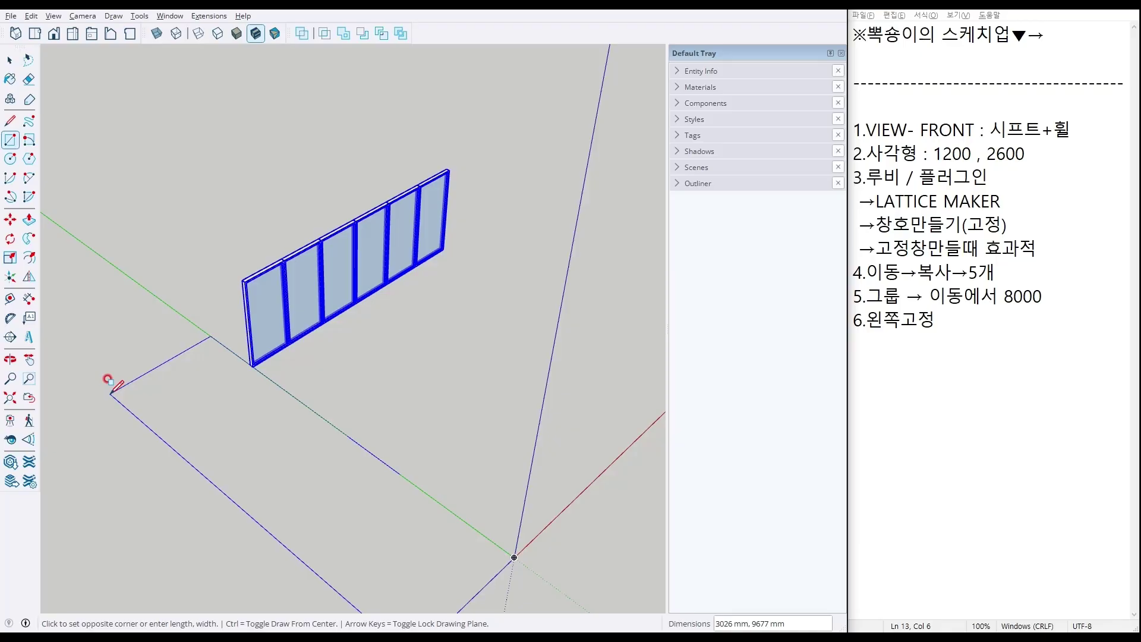
type("100,810")
key("Return")
key("space")
Push/Pull the base rectangle up to the windows' height and make the resulting wall a group.
middle_click_drag(541, 534, 485, 545)
key("p")
left_click(476, 535)
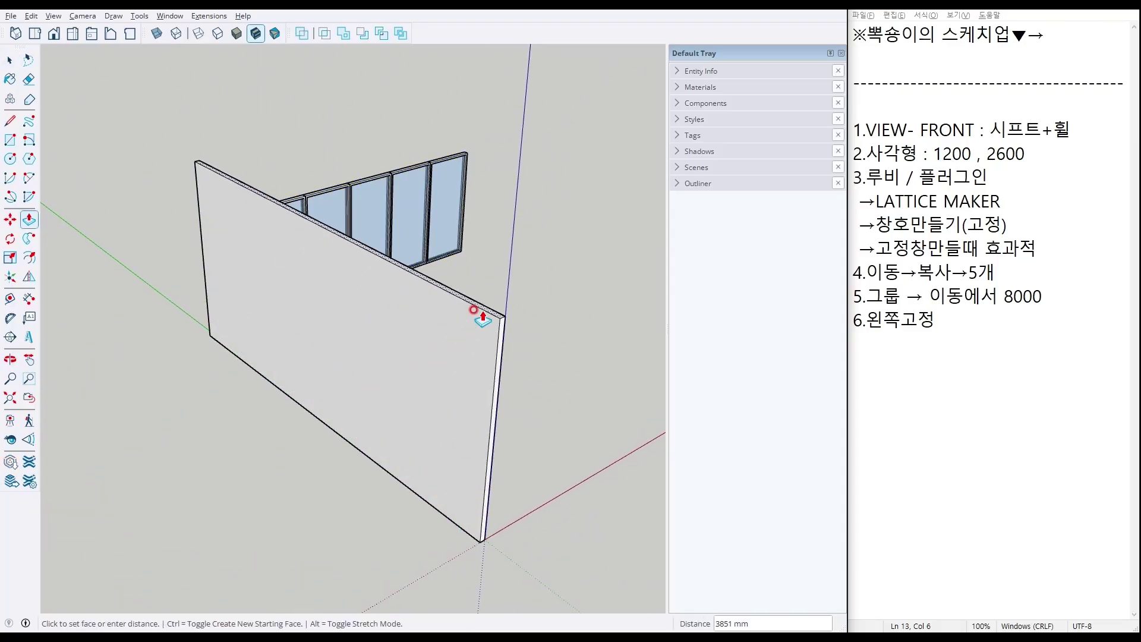
middle_click_drag(483, 315, 318, 398)
triple_click(294, 352)
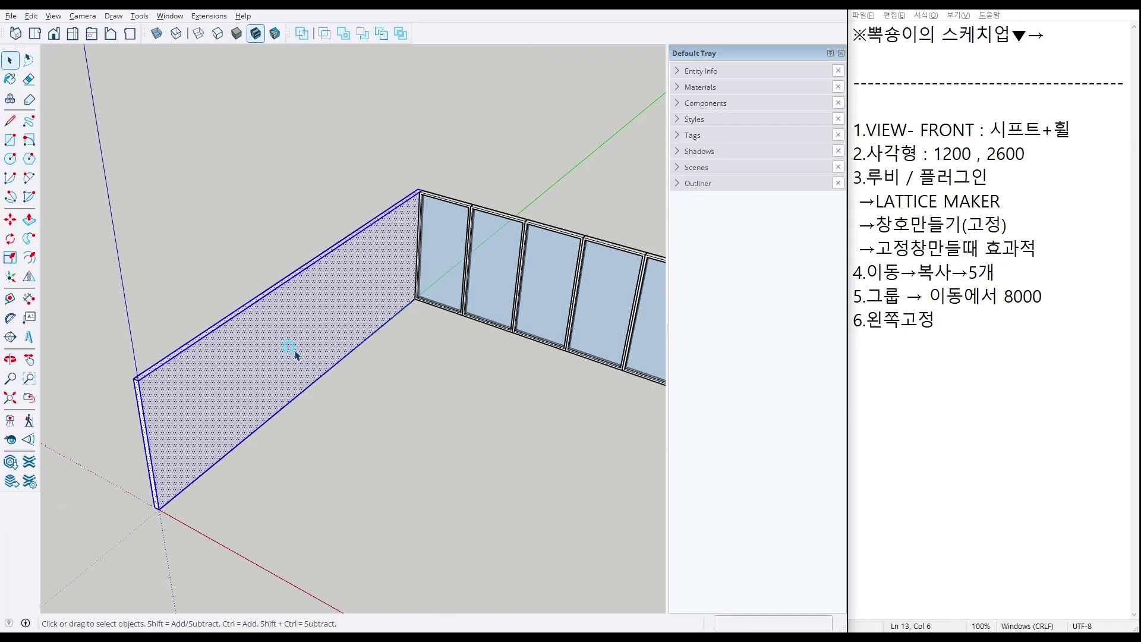
right_click(294, 351)
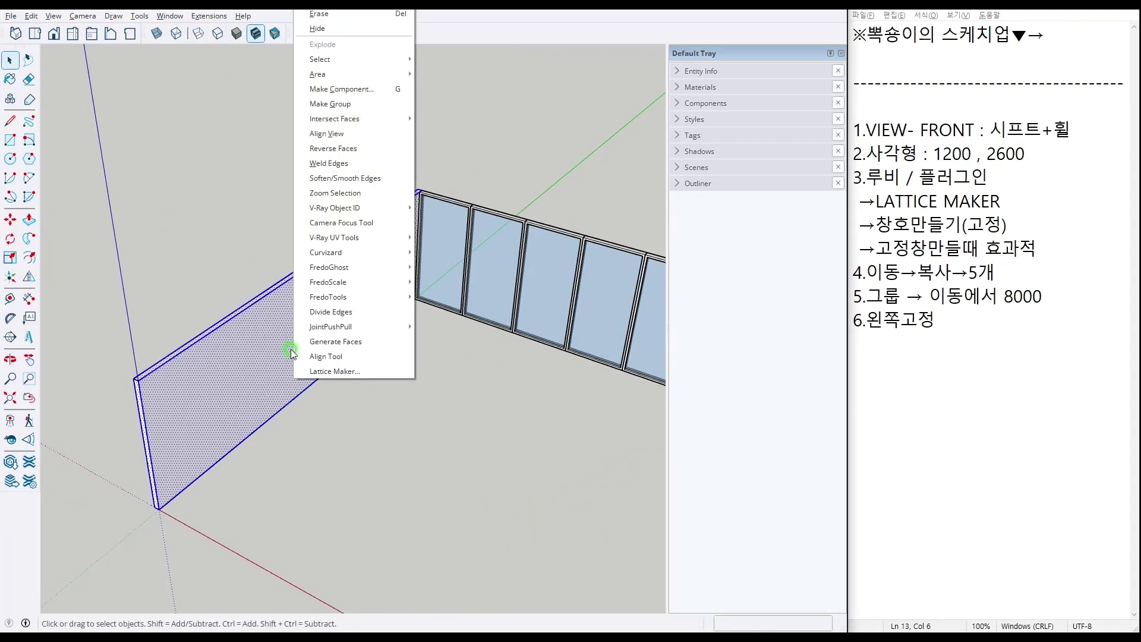
left_click(341, 103)
Copy the wall group along the red axis to the opposite end of the window row, flush against its outer side.
middle_click_drag(309, 193, 196, 283)
scroll(214, 303, "up", 3)
key("m")
middle_click_drag(252, 320, 305, 234)
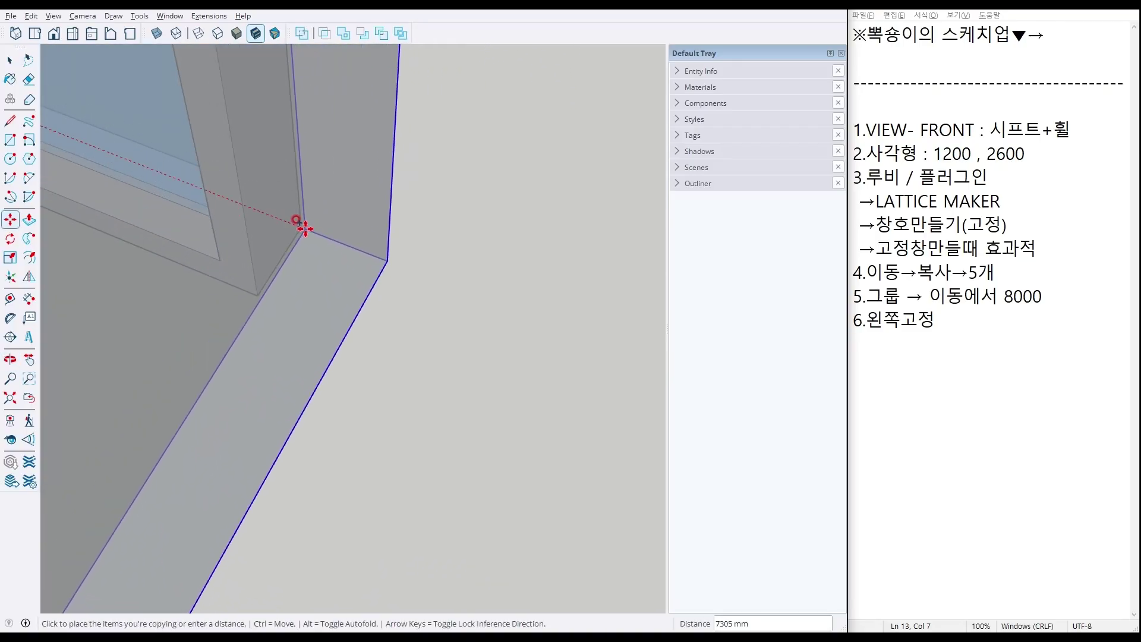
key("Escape")
key("space")
key("shift+z")
middle_click_drag(321, 290, 677, 136)
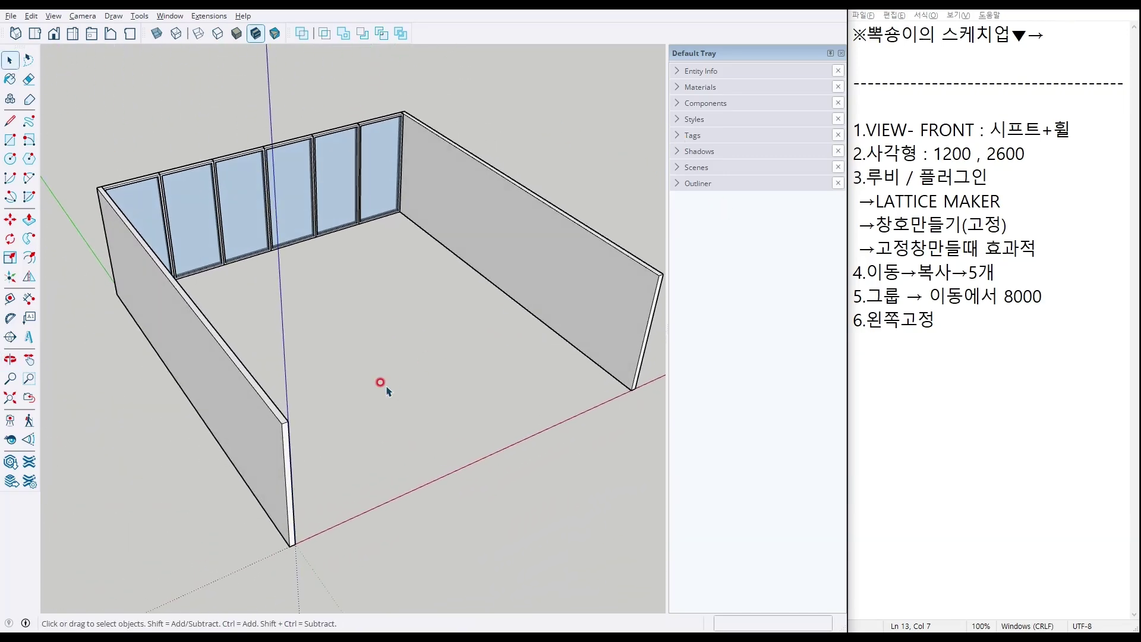
Add the line "7.이동으로 복사한다" at the end of the text notes.
left_click(948, 319)
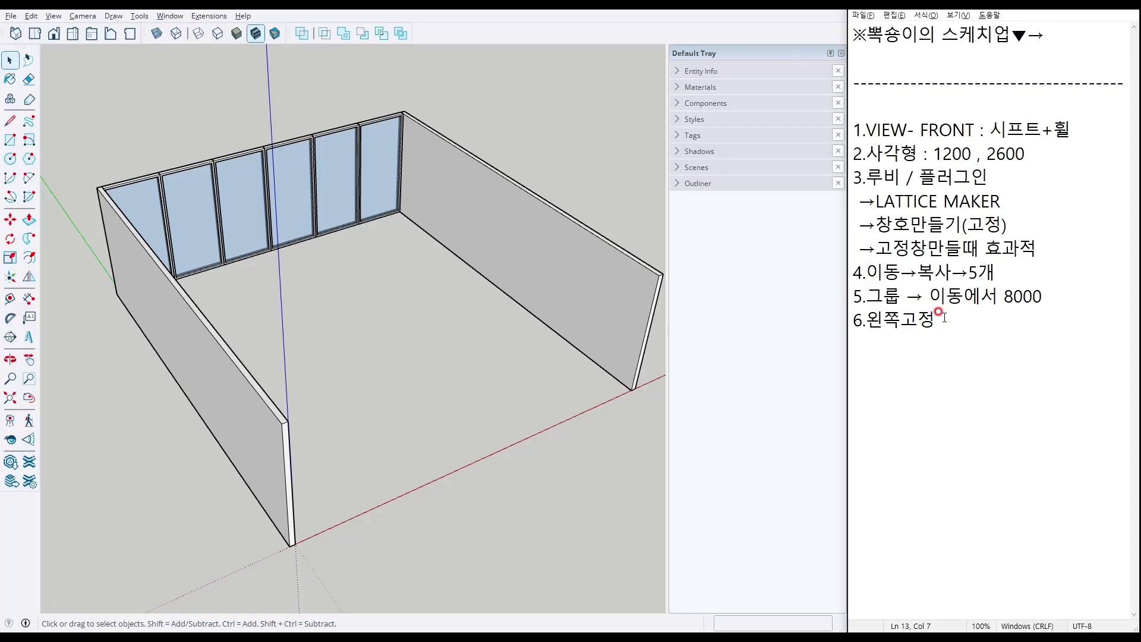
type("7.이동으로 복사한다")
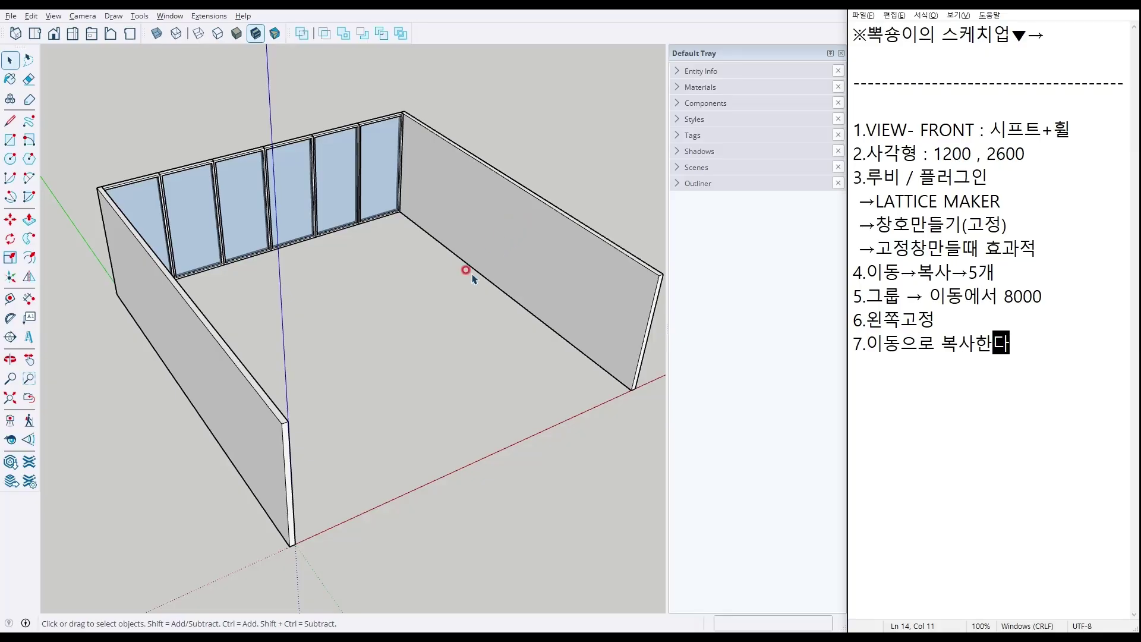
Draw an 8100 by 7400 mm floor rectangle on the underside, between the diagonally opposite outer bottom corners of the two walls.
mouse_move(585, 309)
middle_mouse_down()
mouse_move(280, 344)
mouse_move(338, 280)
mouse_move(380, 187)
middle_mouse_up()
key("r")
scroll(101, 120, "up", 2)
scroll(135, 122, "up", 2)
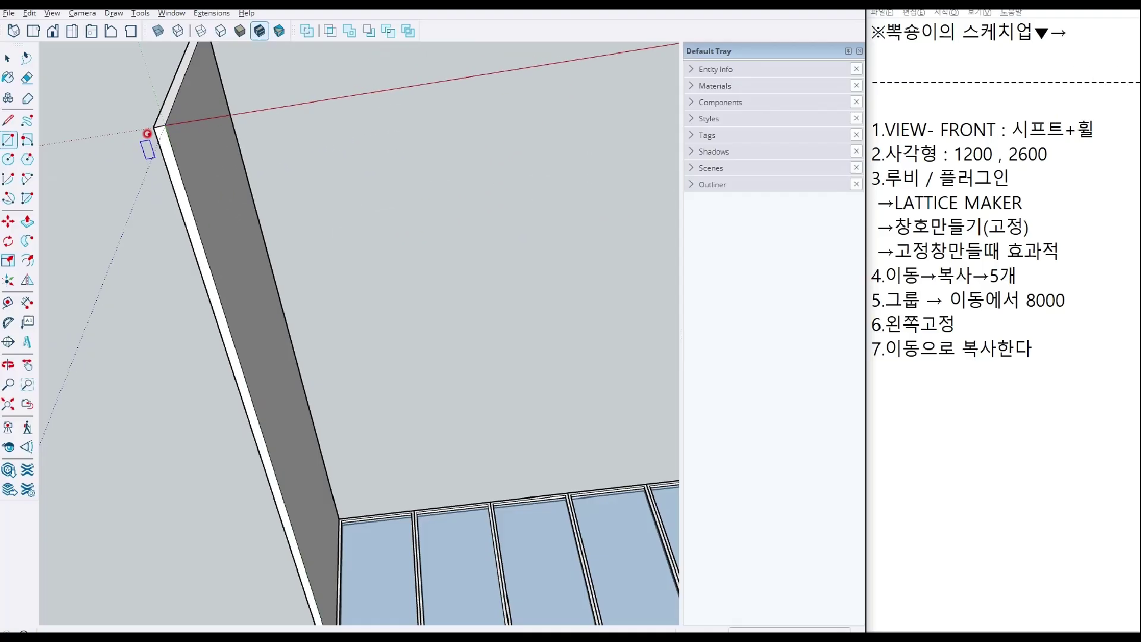
left_click(153, 126)
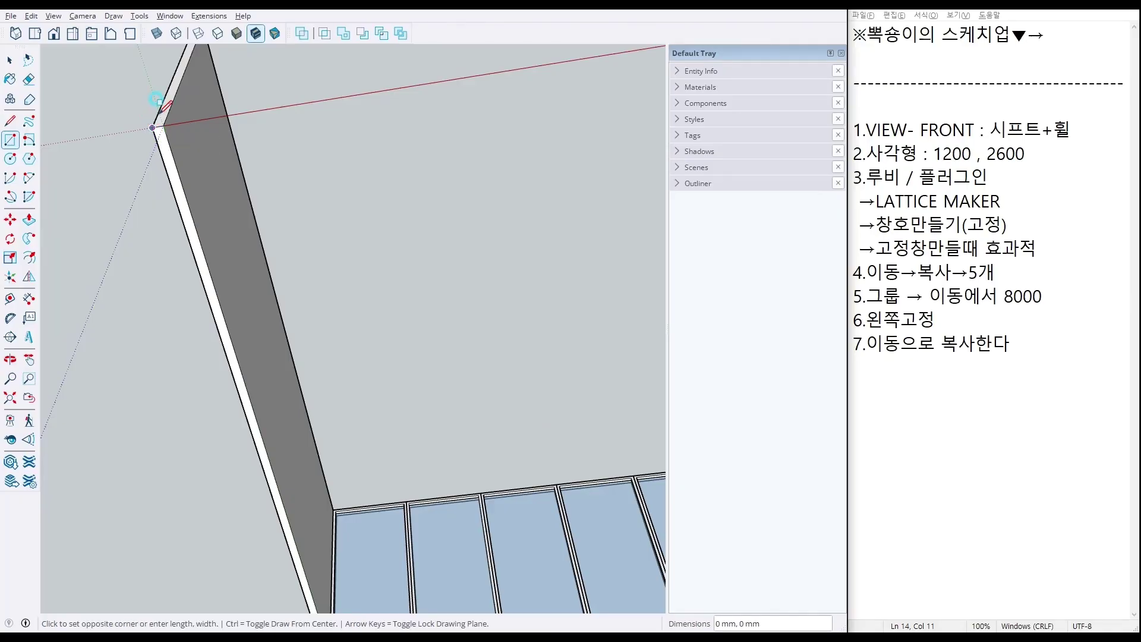
scroll(280, 100, "down", 3)
scroll(583, 365, "up", 4)
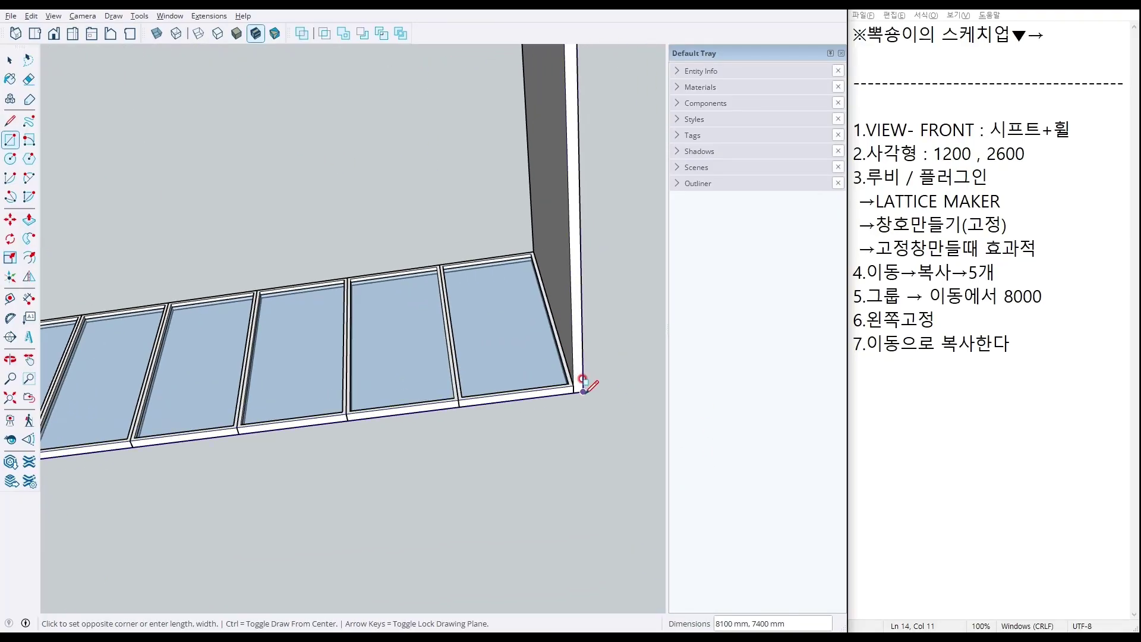
left_click(584, 390)
Push/Pull the floor face 100 mm downward and make the slab a group.
scroll(437, 386, "down", 5)
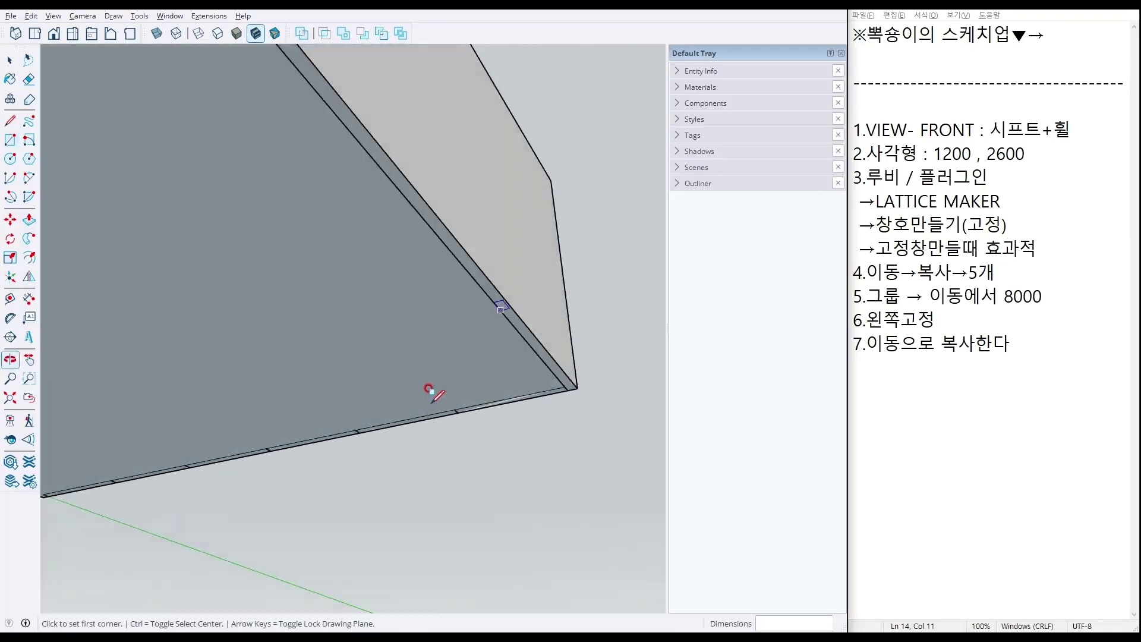
key("p")
left_click(313, 313)
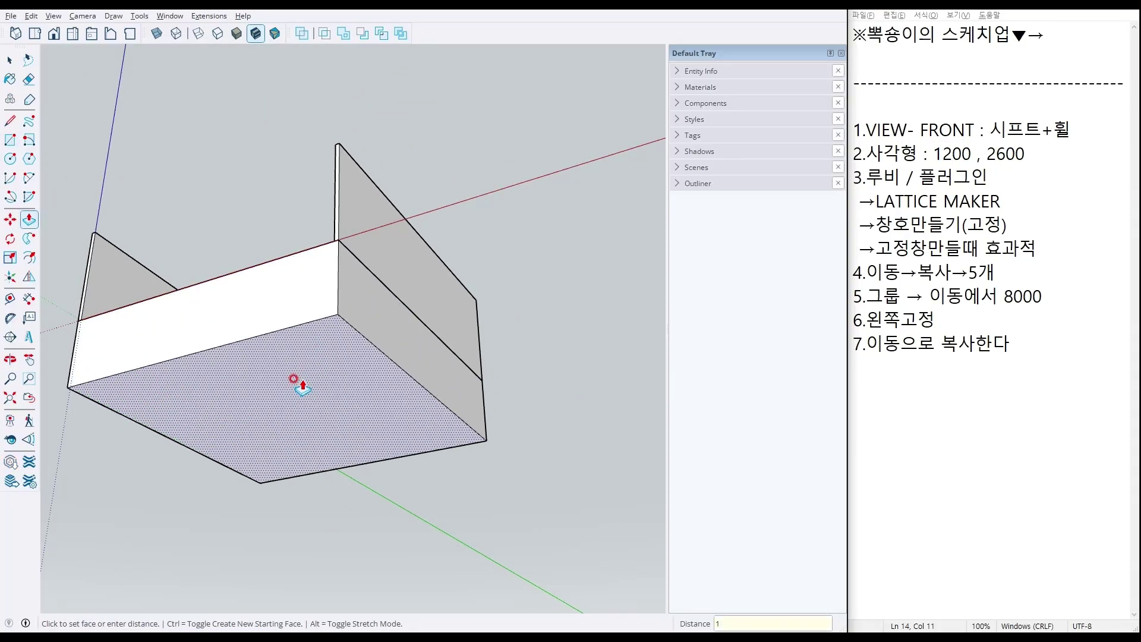
type("100")
key("Return")
key("space")
double_click(299, 307)
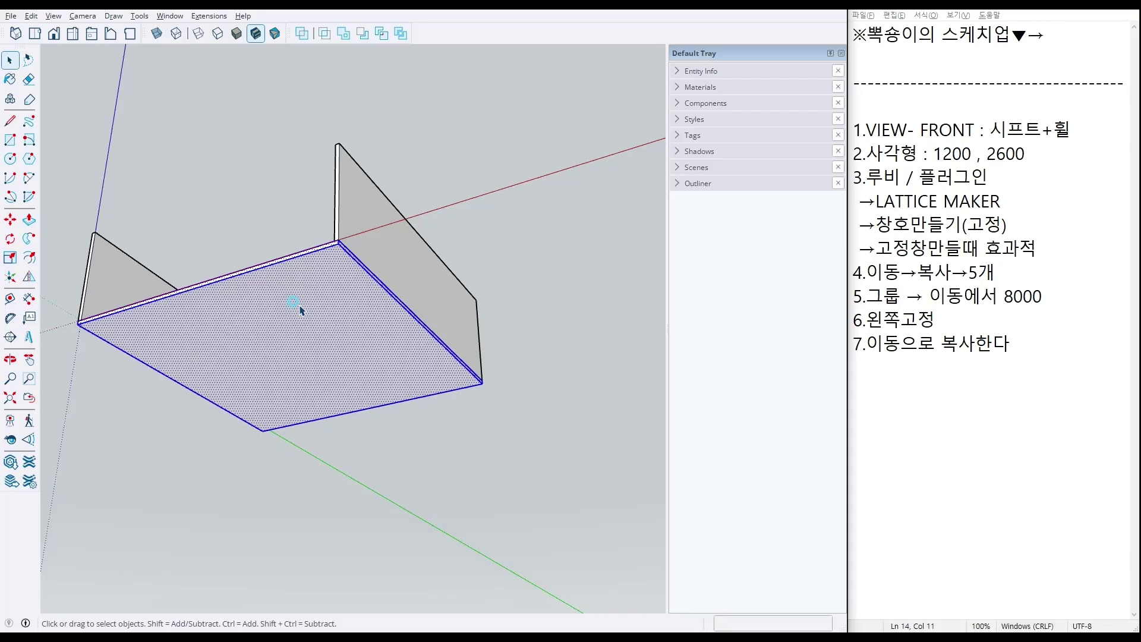
right_click(301, 305)
left_click(340, 104)
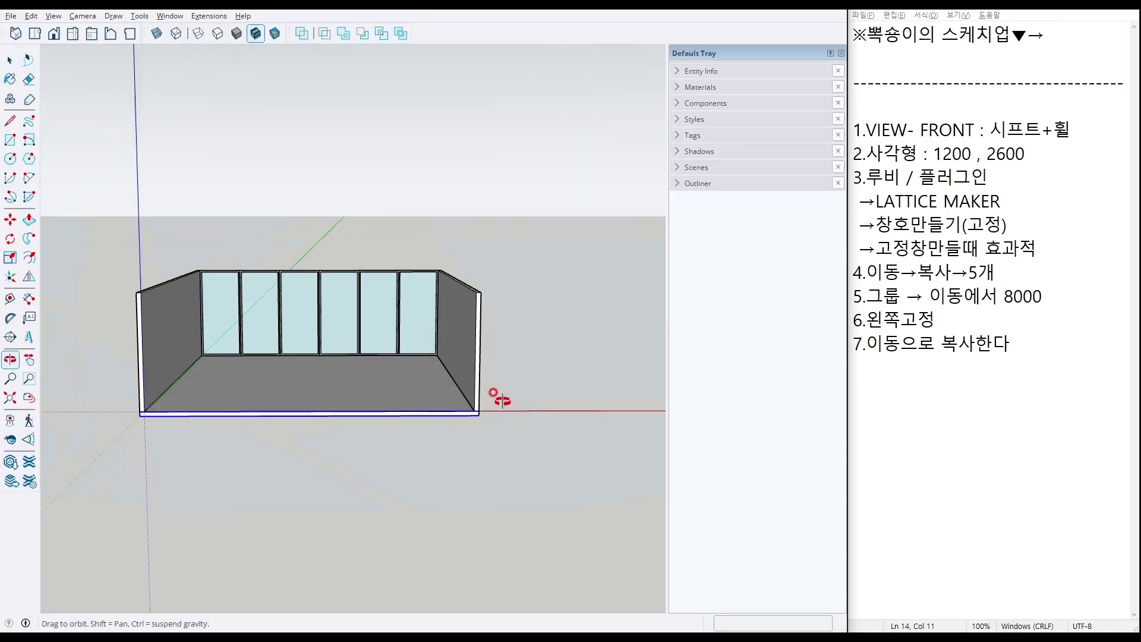
middle_click_drag(494, 392, 510, 414)
left_click_drag(371, 362, 406, 340)
mouse_move(457, 304)
left_mouse_down()
mouse_move(479, 327)
mouse_move(530, 239)
left_mouse_up()
mouse_move(368, 347)
middle_mouse_down()
mouse_move(398, 354)
mouse_move(408, 400)
mouse_move(326, 433)
mouse_move(545, 407)
mouse_move(364, 448)
mouse_move(476, 416)
middle_mouse_up()
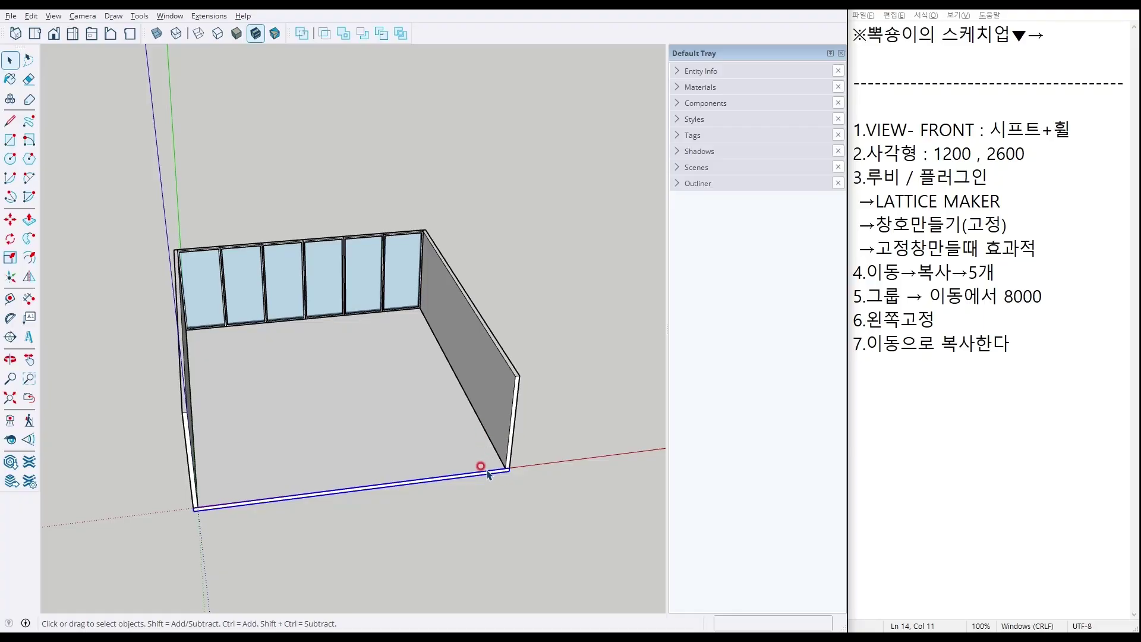
mouse_move(408, 421)
middle_mouse_down()
mouse_move(232, 447)
mouse_move(151, 316)
middle_mouse_up()
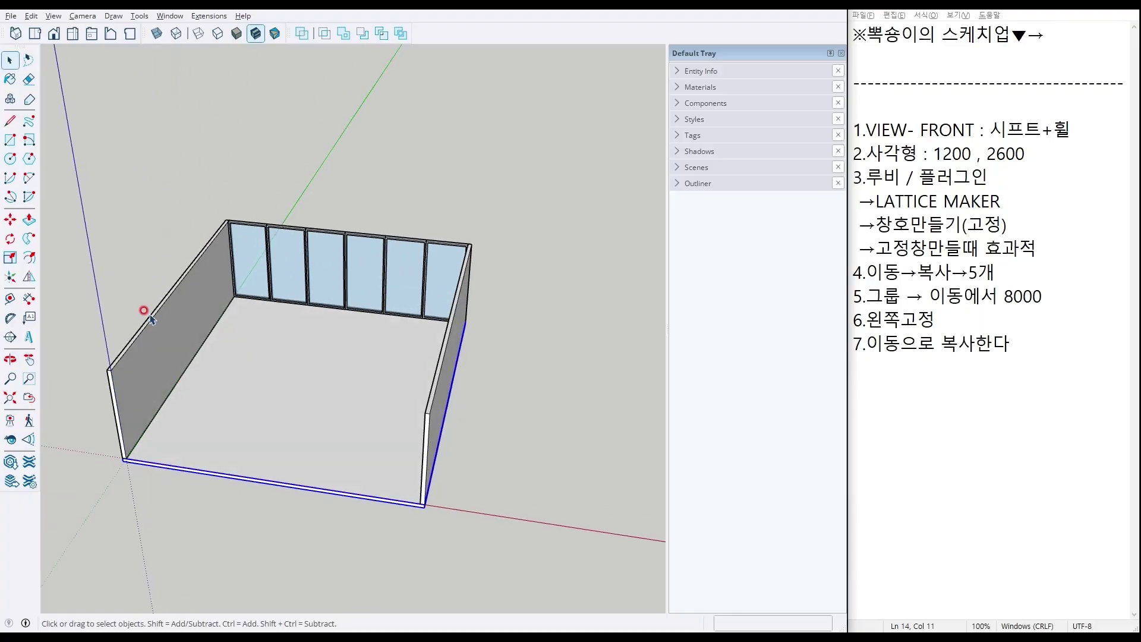
Open the materials library and choose the Wood collection.
left_click(710, 87)
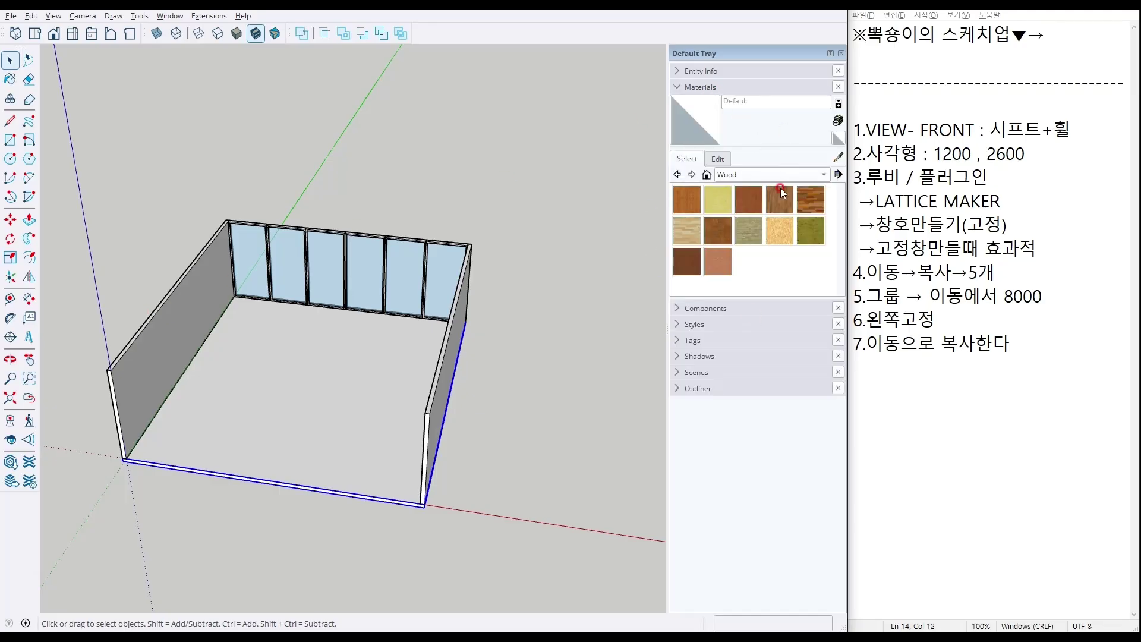
left_click(781, 174)
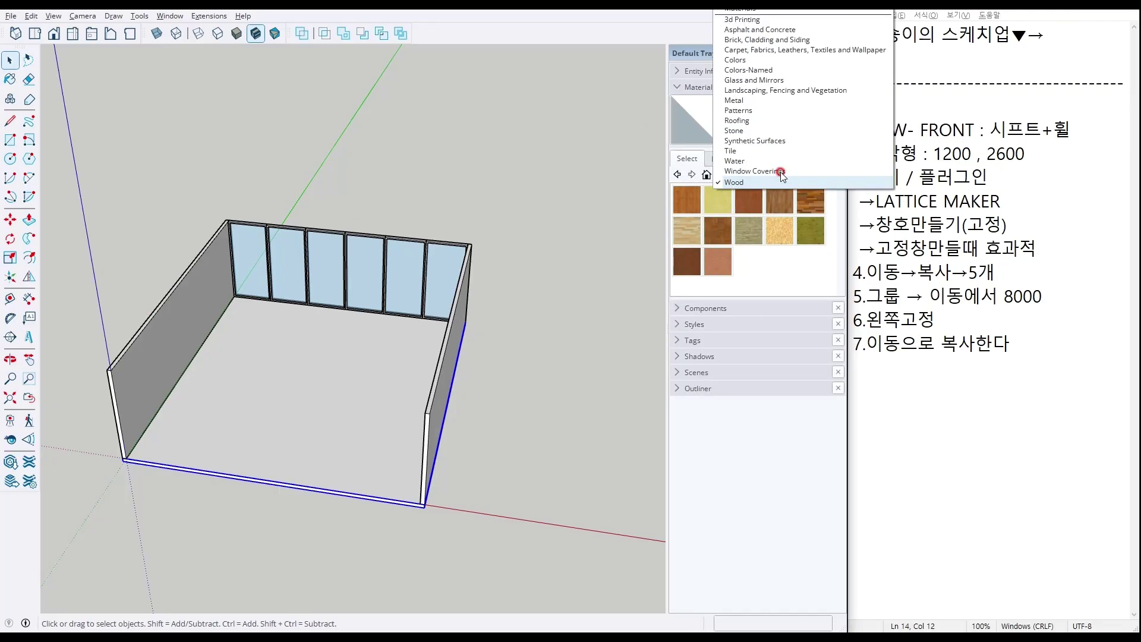
left_click(779, 179)
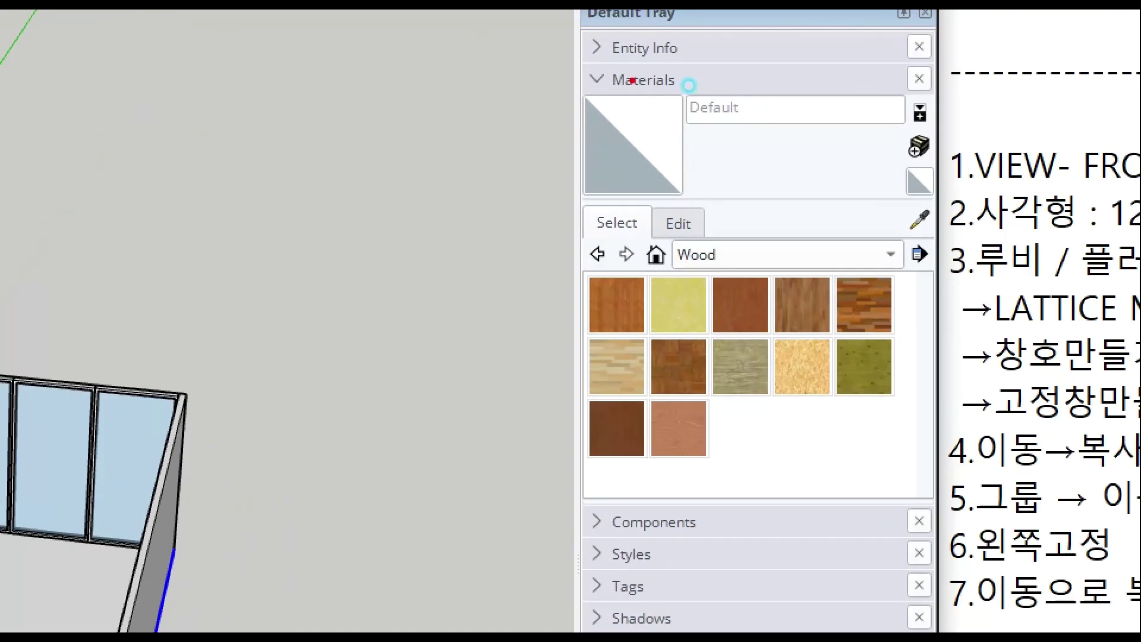
left_click_drag(660, 67, 797, 97, "ctrl")
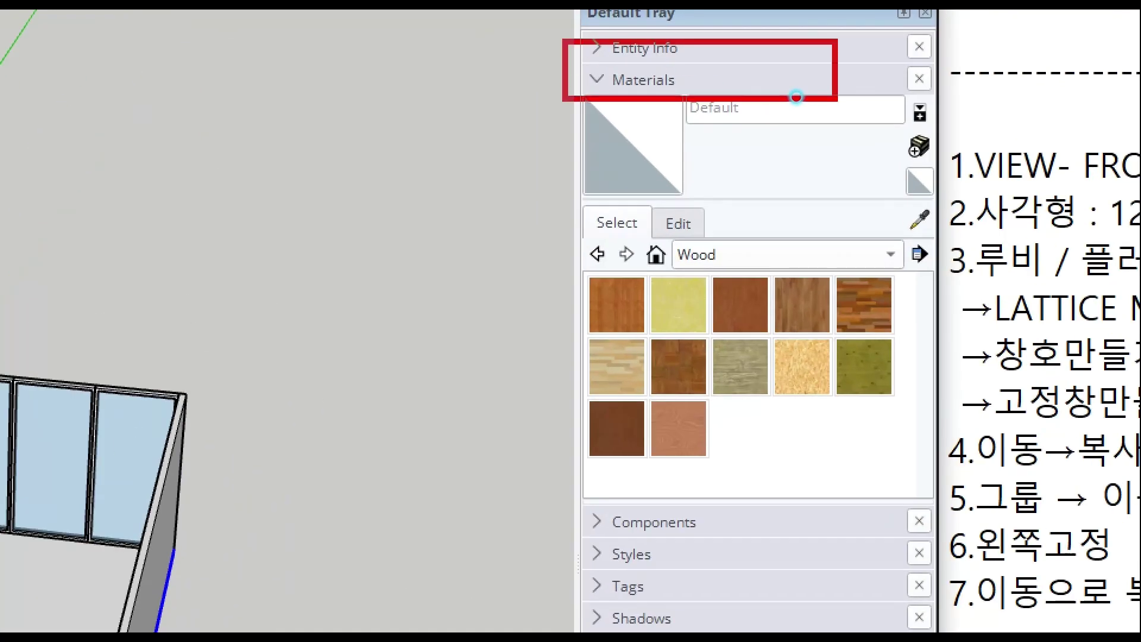
left_click_drag(697, 158, 867, 188, "ctrl")
key("Escape")
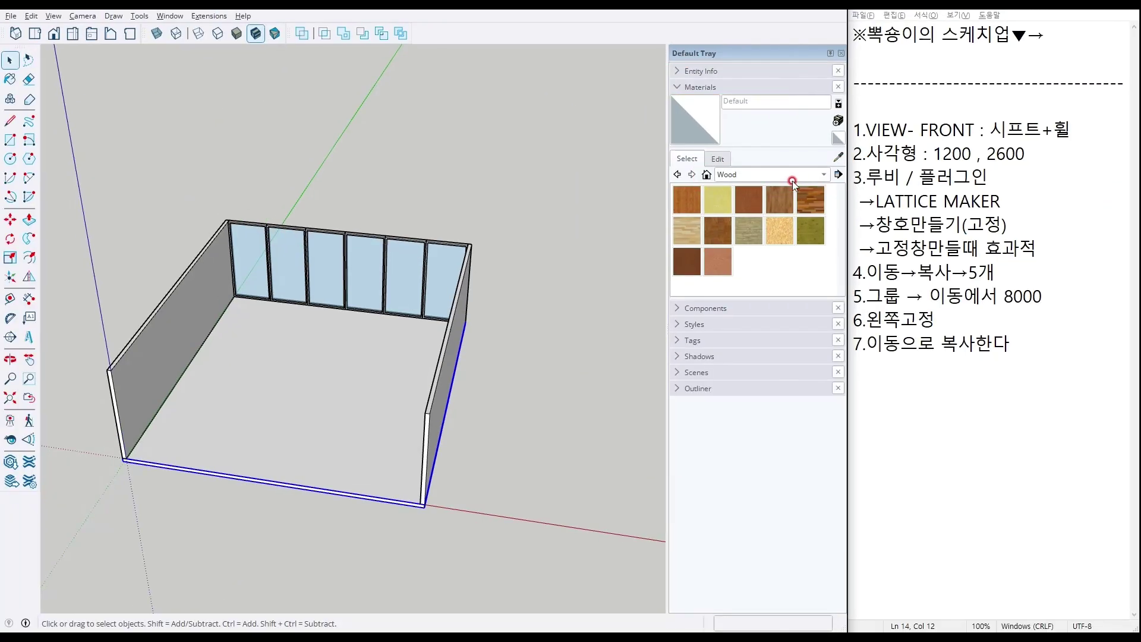
Paint the room's floor slab with Polished Concrete New from the Asphalt and Concrete collection.
left_click(792, 180)
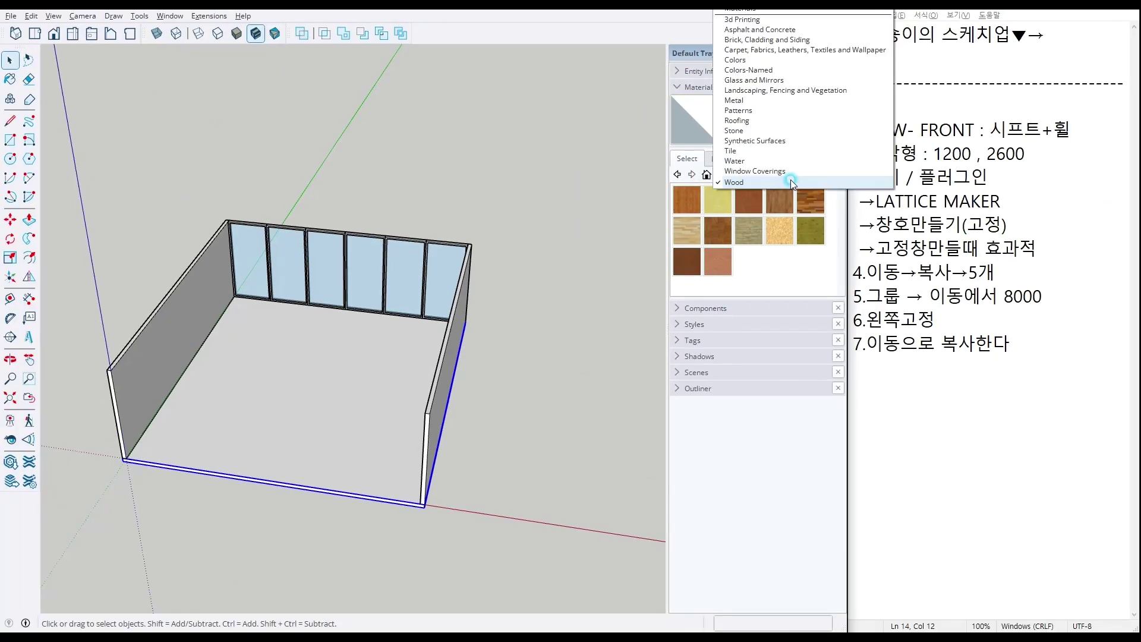
left_click(787, 29)
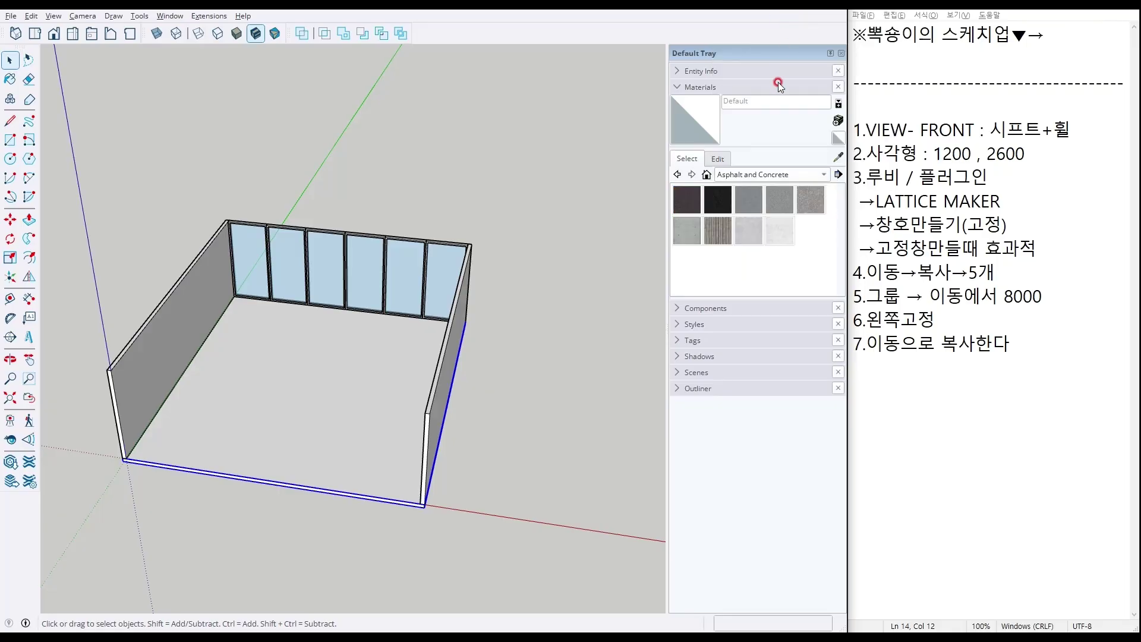
left_click(781, 231)
left_click(342, 381)
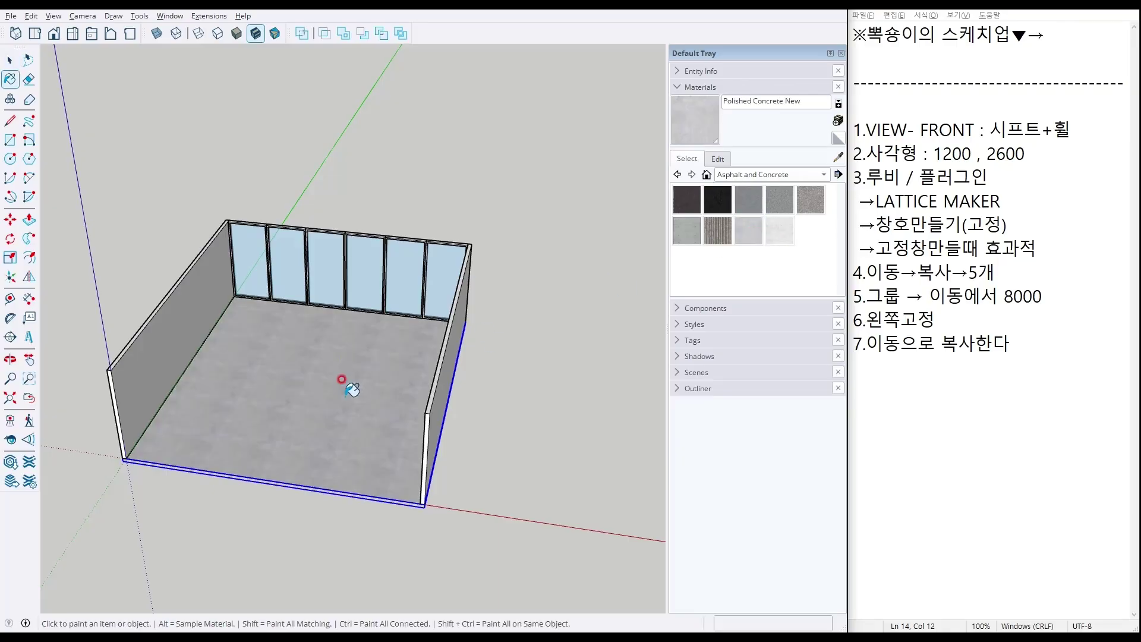
Try a panelled grey concrete material on the left side wall.
left_click(692, 235)
left_click(170, 258)
mouse_move(262, 293)
middle_mouse_down()
mouse_move(619, 288)
mouse_move(558, 311)
mouse_move(148, 290)
mouse_move(186, 224)
middle_mouse_up()
Paint both side walls with Blacktop Old 01 and clear the selection.
left_click(748, 202)
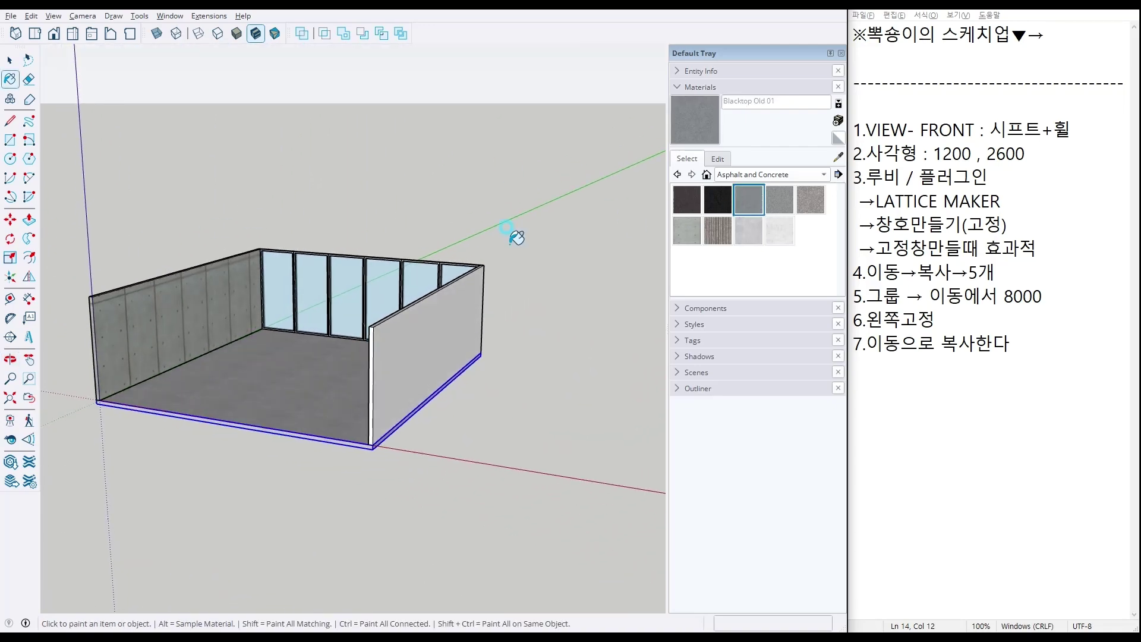
left_click(208, 279)
mouse_move(416, 312)
middle_mouse_down()
mouse_move(490, 337)
mouse_move(549, 309)
middle_mouse_up()
left_click(550, 309)
key("space")
left_click(601, 237)
Examine the painted floor, dark side walls and window row from above and from inside the room.
mouse_move(296, 436)
middle_mouse_down()
mouse_move(106, 476)
mouse_move(542, 440)
mouse_move(375, 486)
mouse_move(191, 503)
middle_mouse_up()
scroll(223, 320, "up", 5)
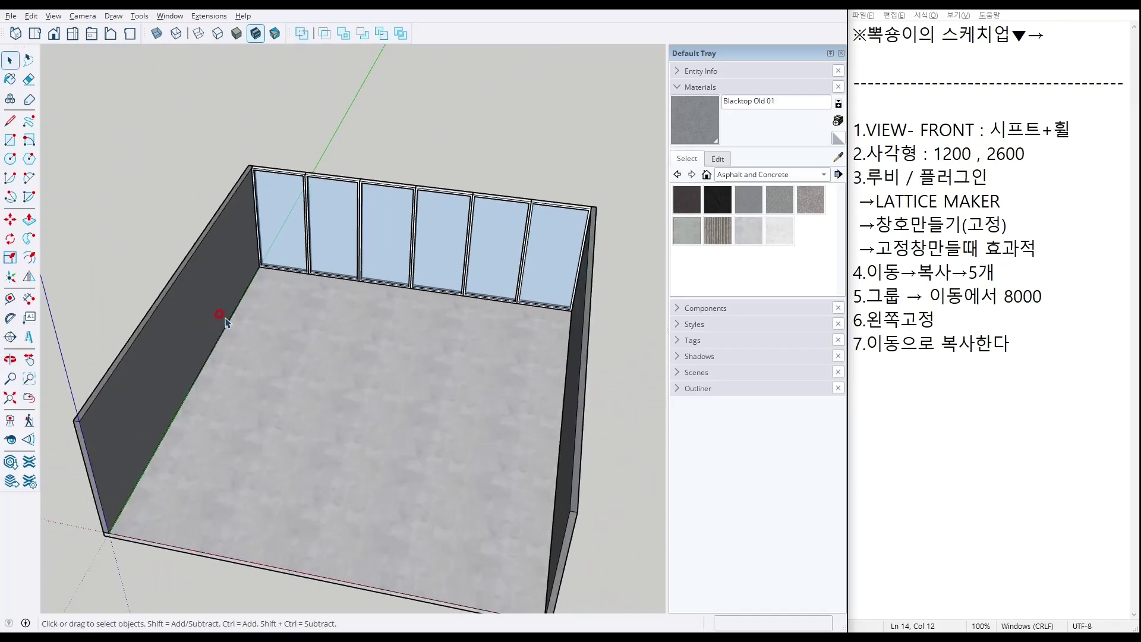
scroll(275, 270, "up", 8)
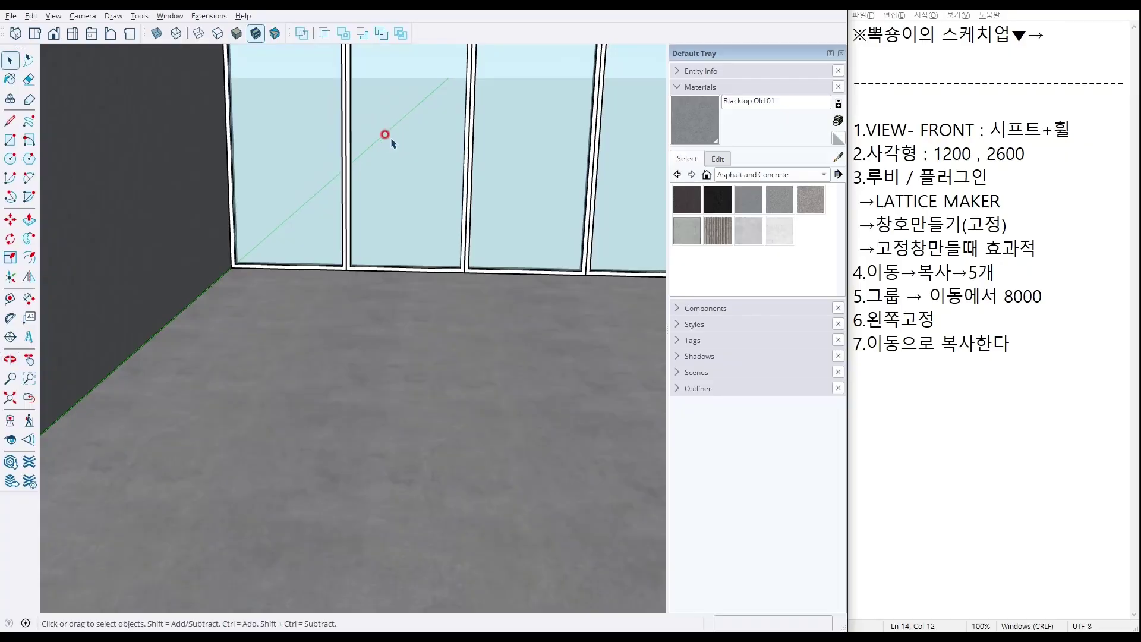
middle_click_drag(385, 134, 306, 253)
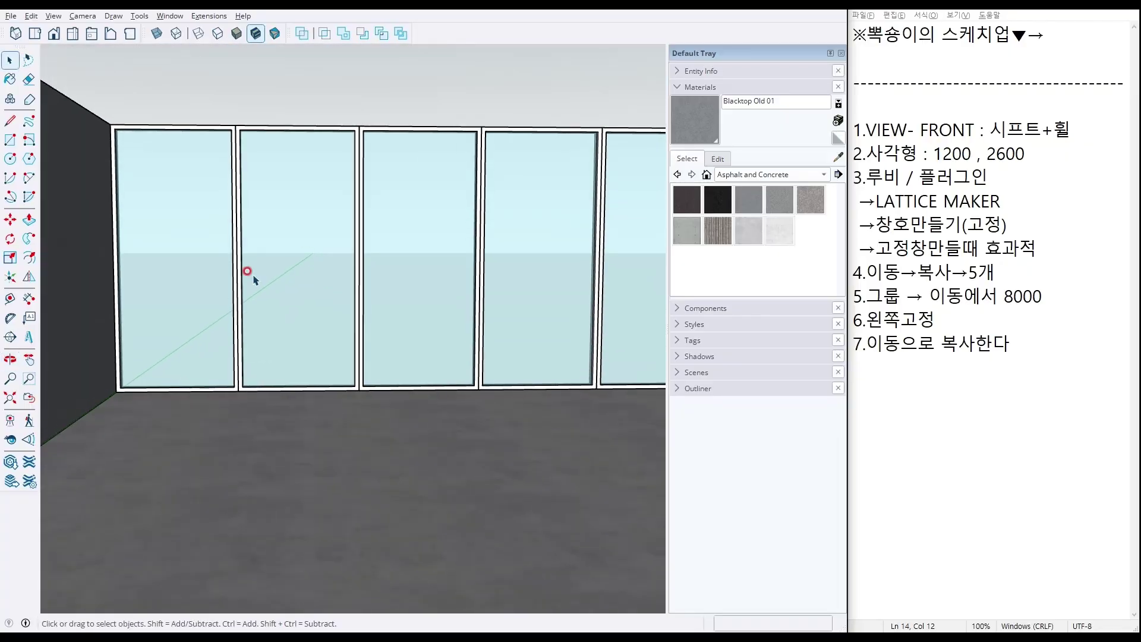
middle_click_drag(146, 297, 206, 494)
scroll(238, 487, "down", 5)
middle_click_drag(346, 503, 378, 502)
Draw a 600 by 7200 mm rectangle on the floor along the windows, starting at the left inner corner.
middle_click_drag(413, 446, 307, 320, "shift")
key("r")
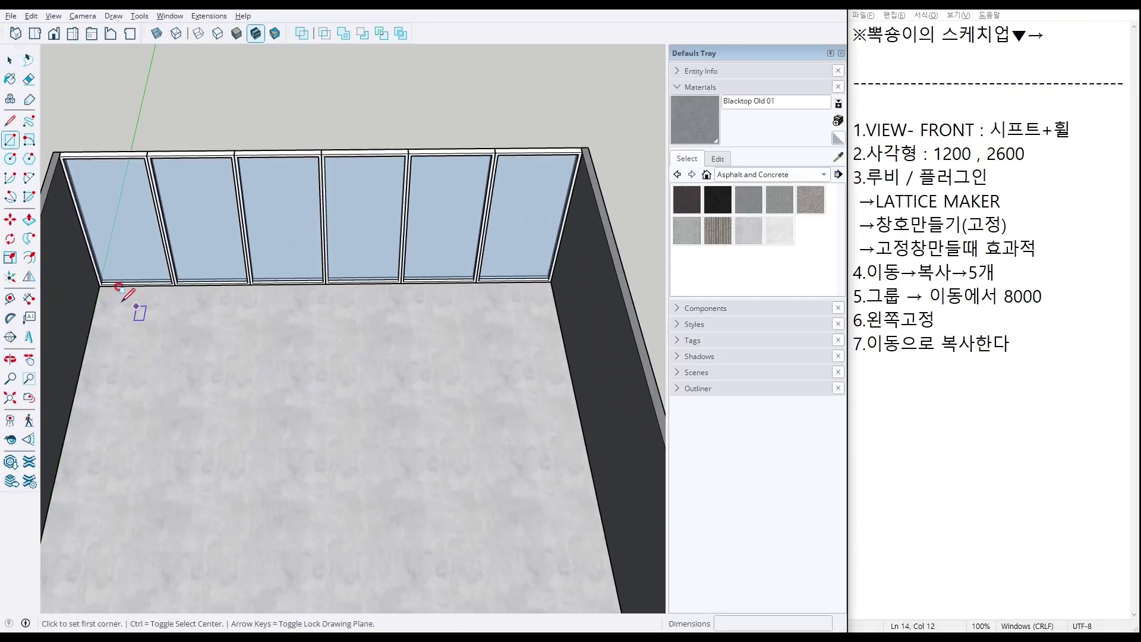
scroll(99, 287, "up", 6)
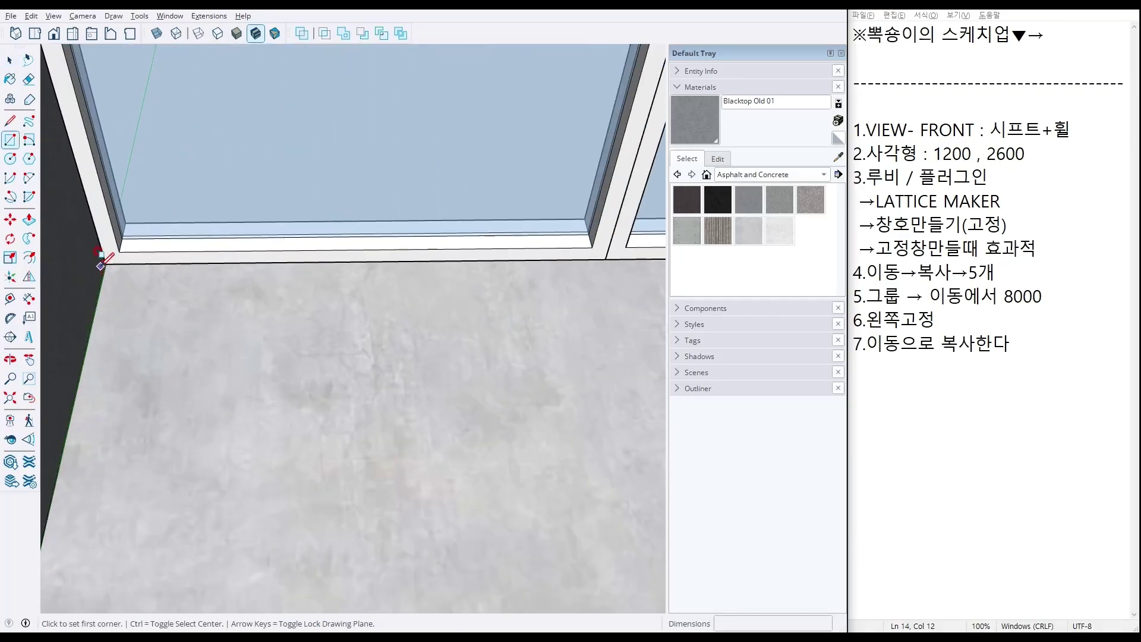
left_click(107, 263)
scroll(119, 262, "down", 8)
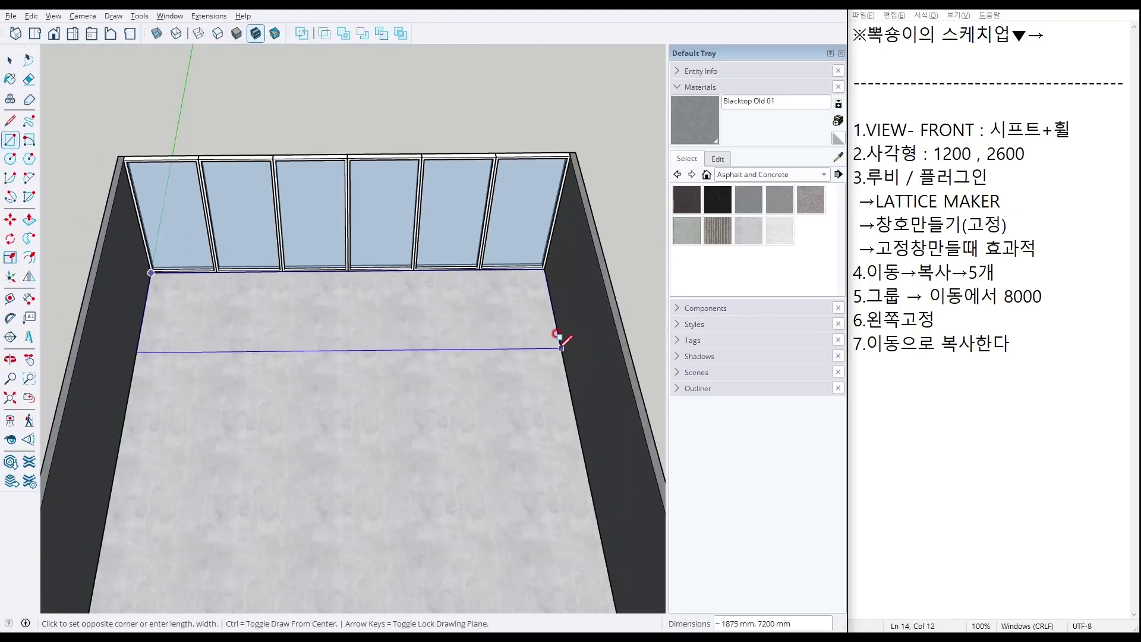
left_click(561, 347)
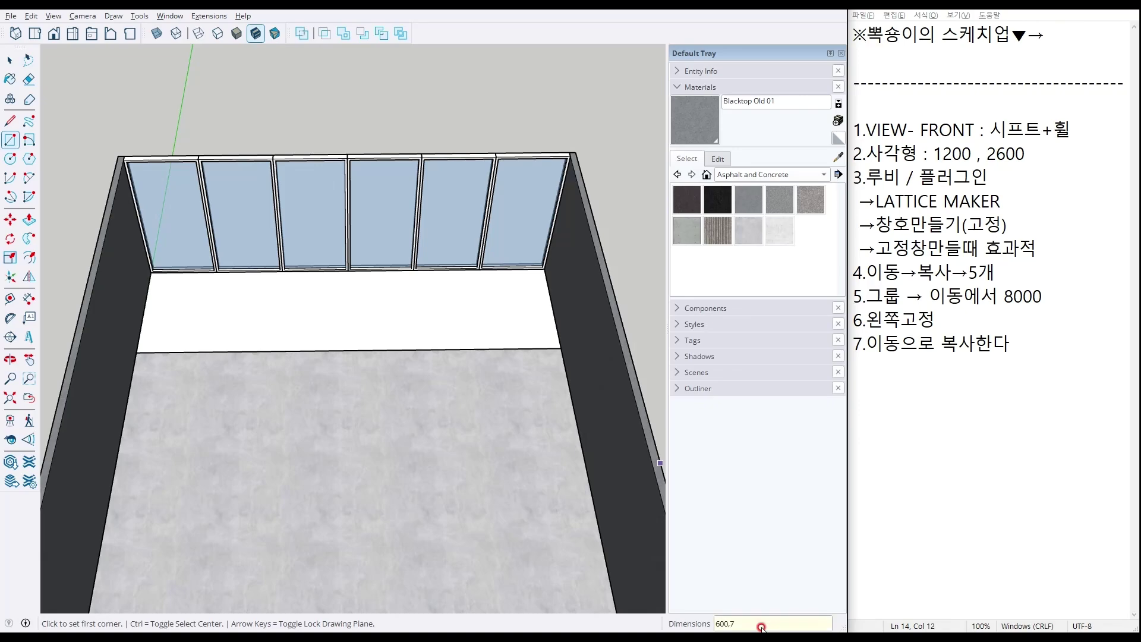
key("space")
Add the line "8.600 / 7200" at the end of the text notes.
middle_click_drag(256, 388, 252, 300)
scroll(252, 300, "up", 2)
left_click(1010, 359)
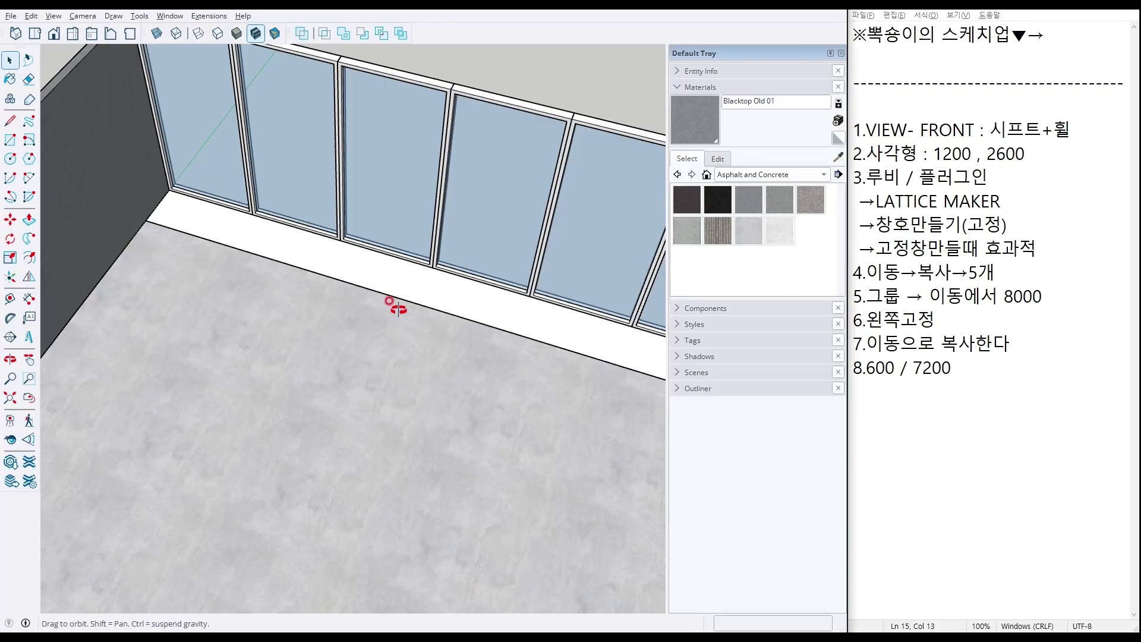
Push/Pull the strip beneath the windows 40 mm upward and append "→ P : 40" to note 8.
middle_click_drag(387, 316, 402, 280)
key("p")
left_click(383, 280)
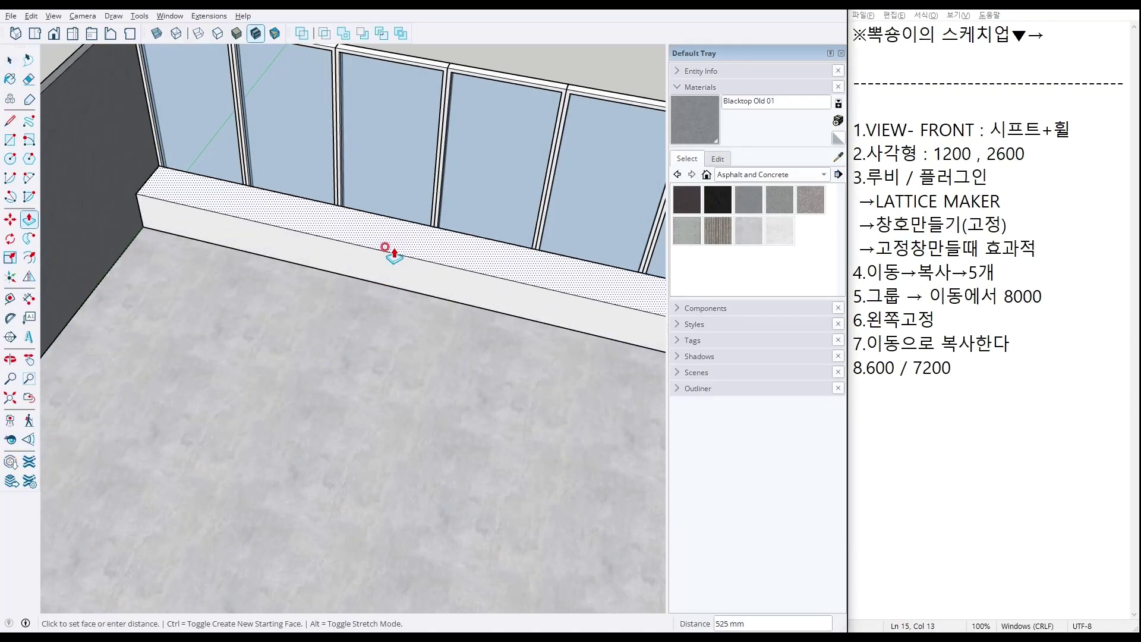
key("Return")
key("space")
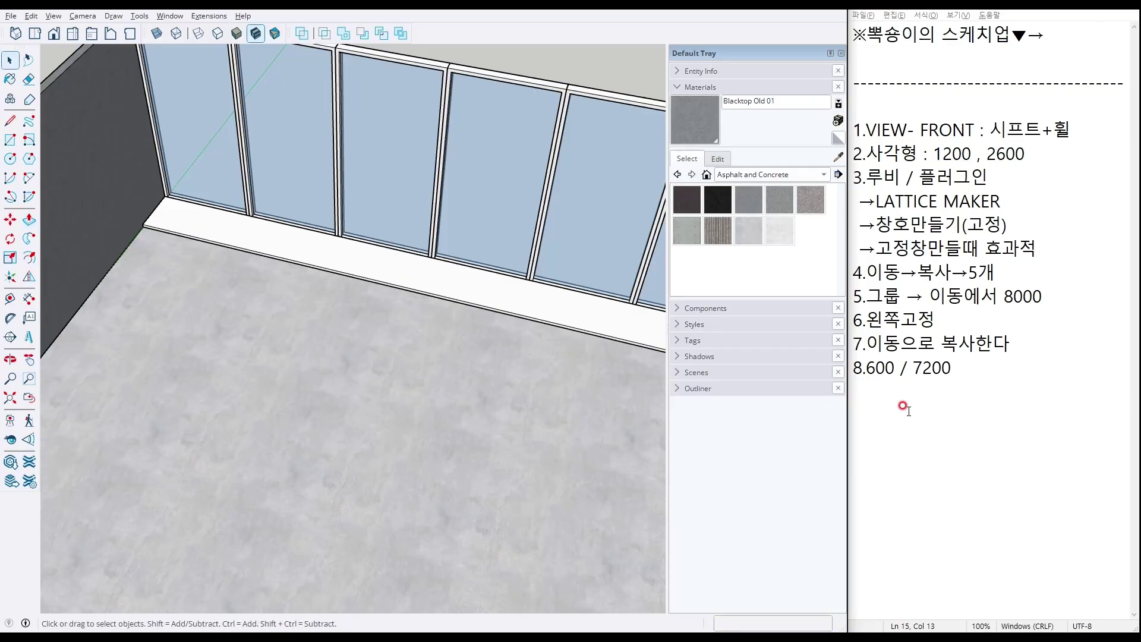
left_click(992, 376)
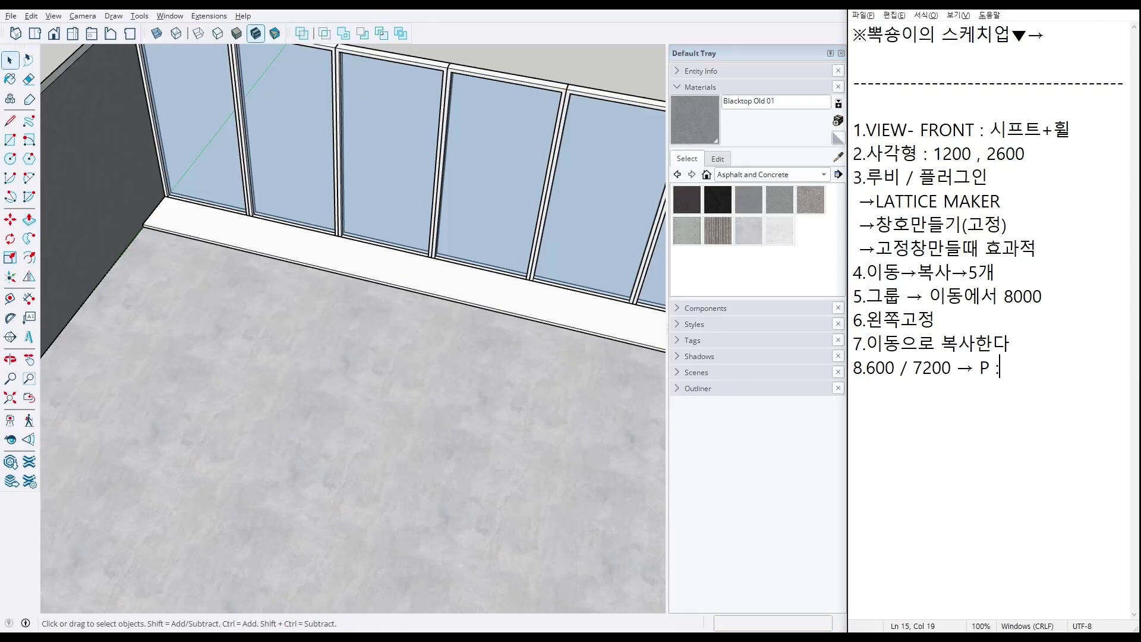
Make the whole thin board along the windows a group.
scroll(178, 226, "up", 5)
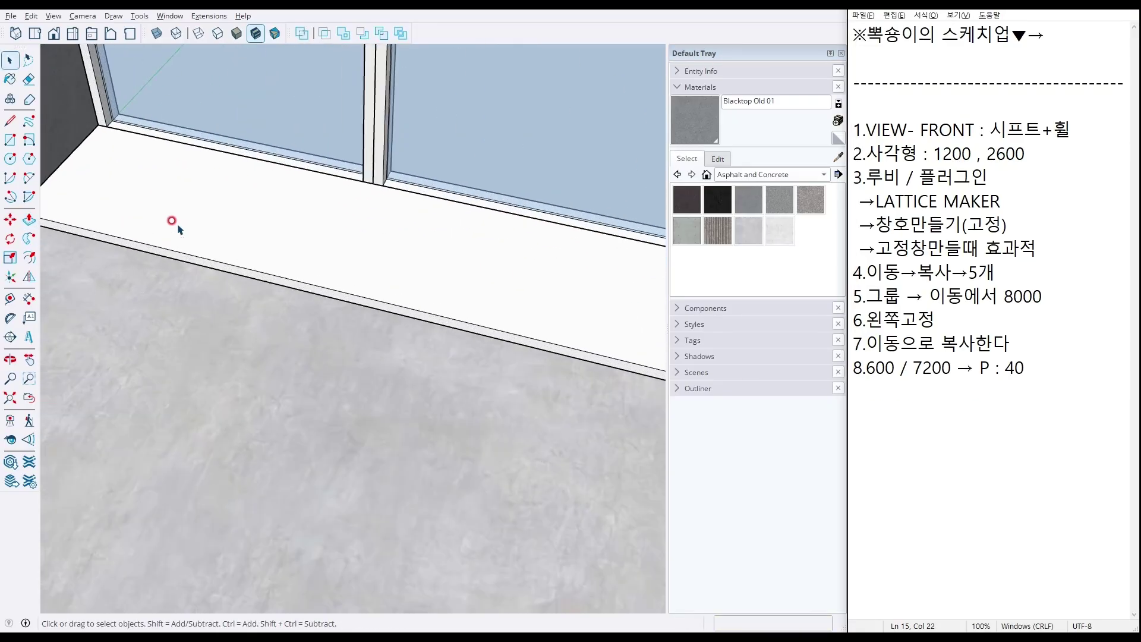
left_click(235, 228)
right_click(235, 229)
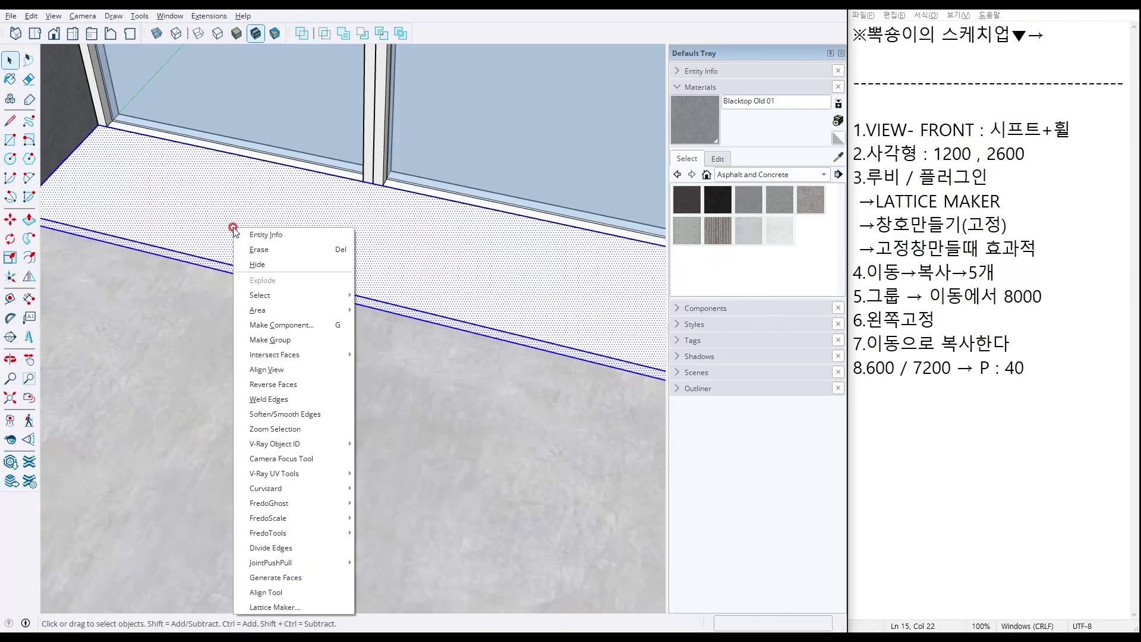
left_click(321, 335)
Add the line "→그룹 습관적" below note 8 in the text notes.
left_click(1004, 370)
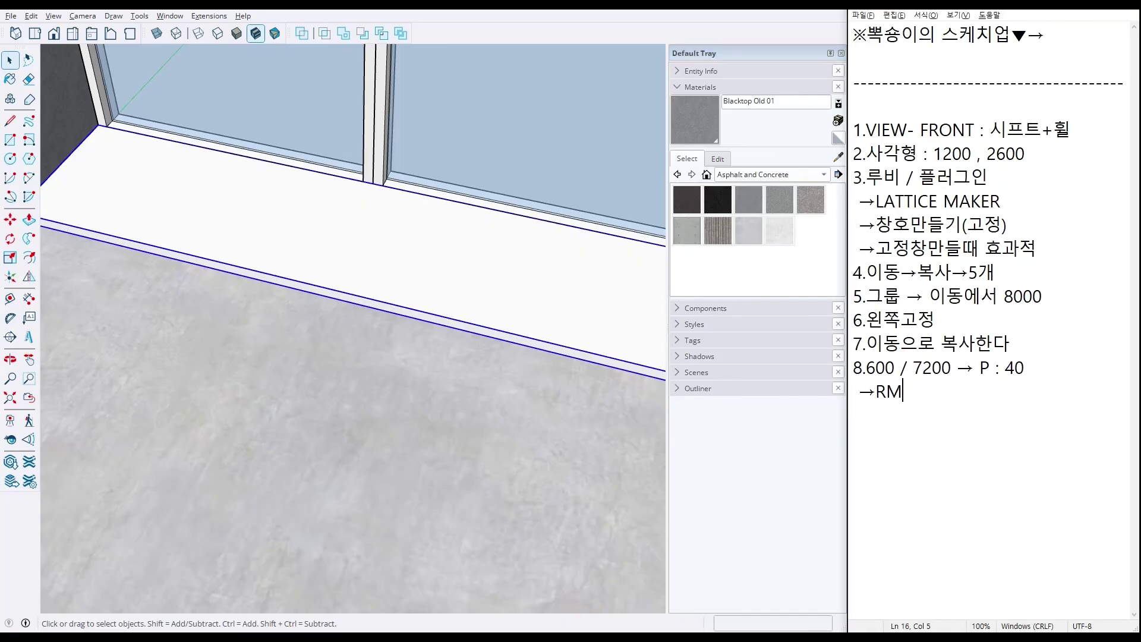
type("룹 습ㄱ")
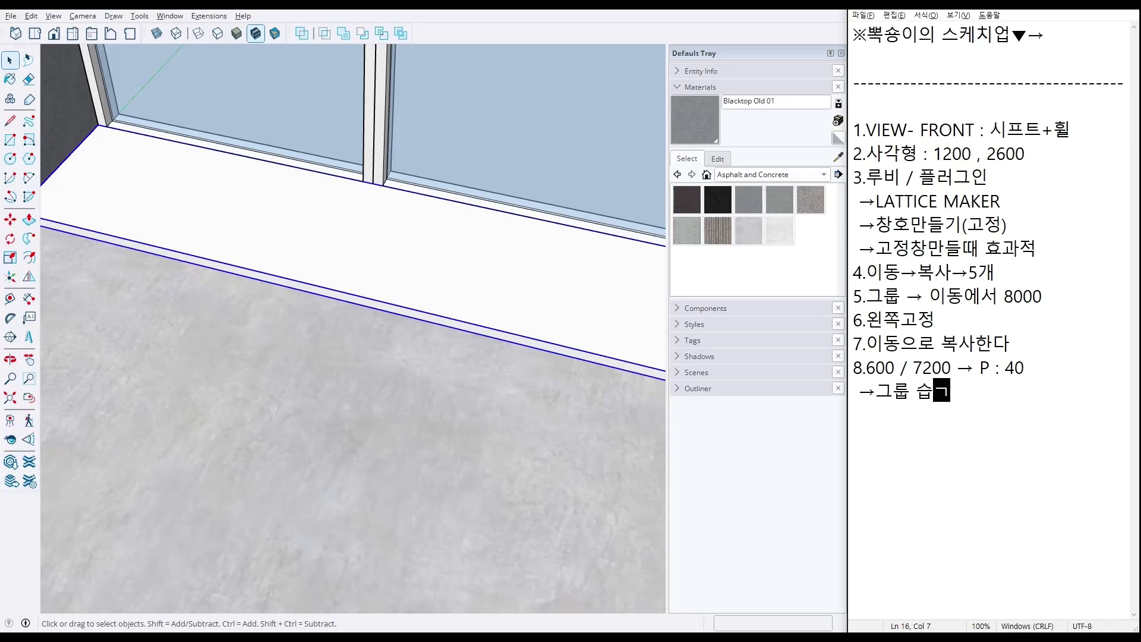
type("적")
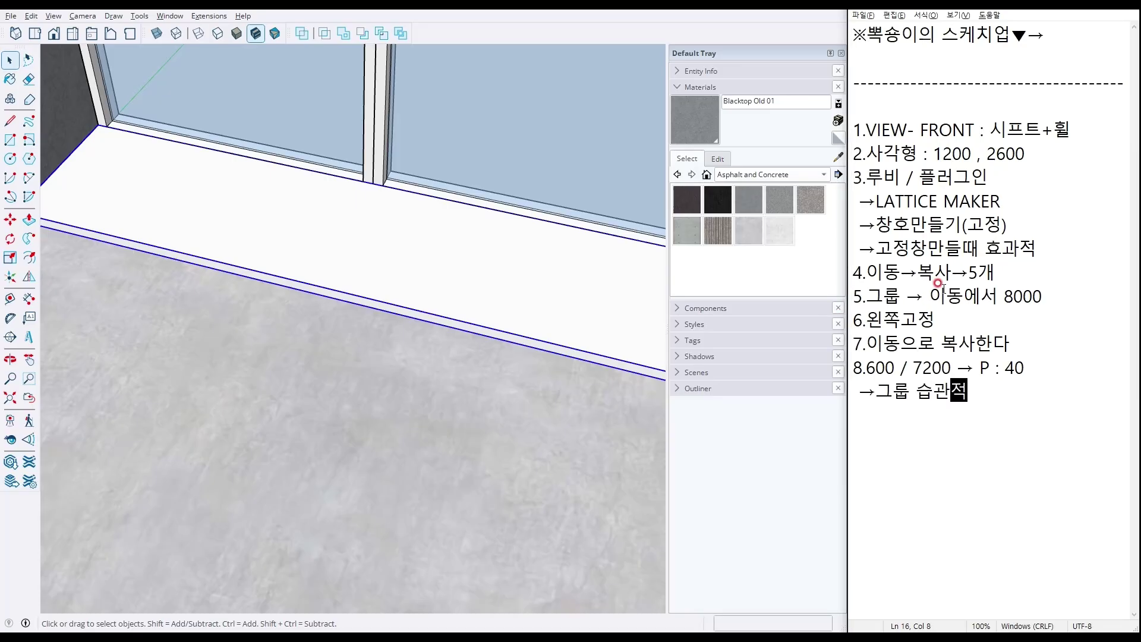
Paint the grouped board along the windows with Wood Floor from the Wood collection.
left_click(766, 174)
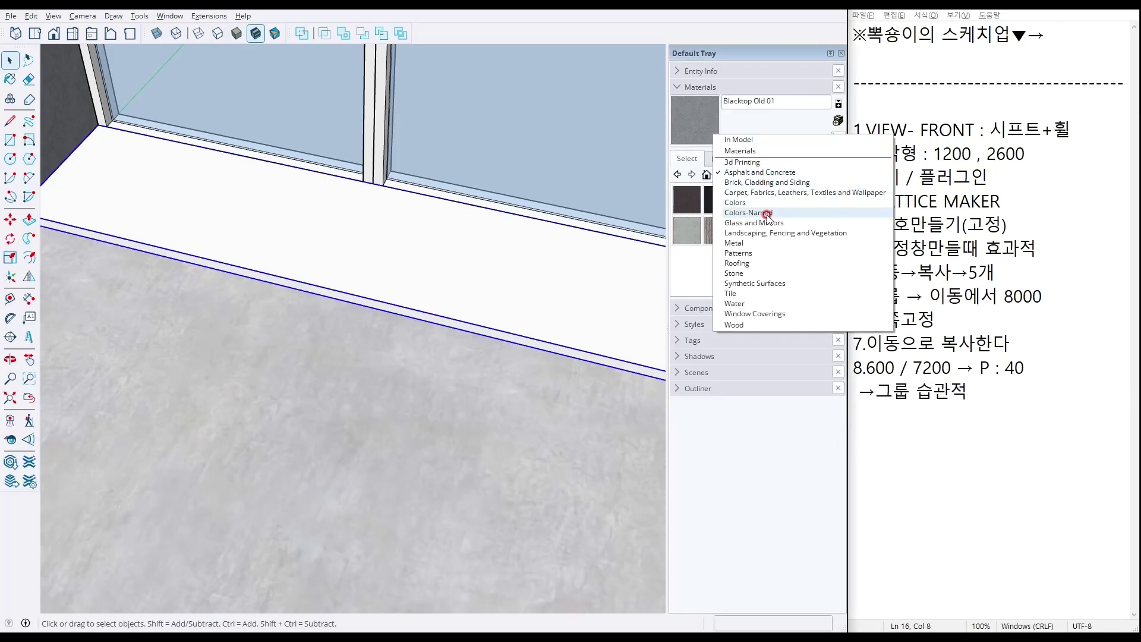
left_click(752, 324)
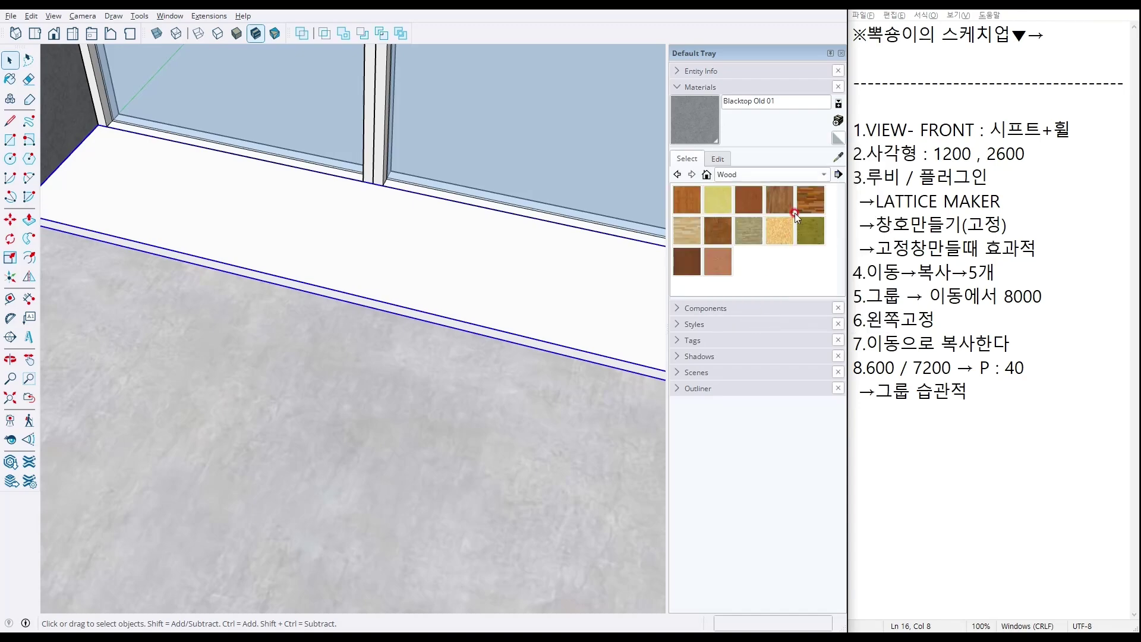
left_click(779, 200)
left_click(466, 267)
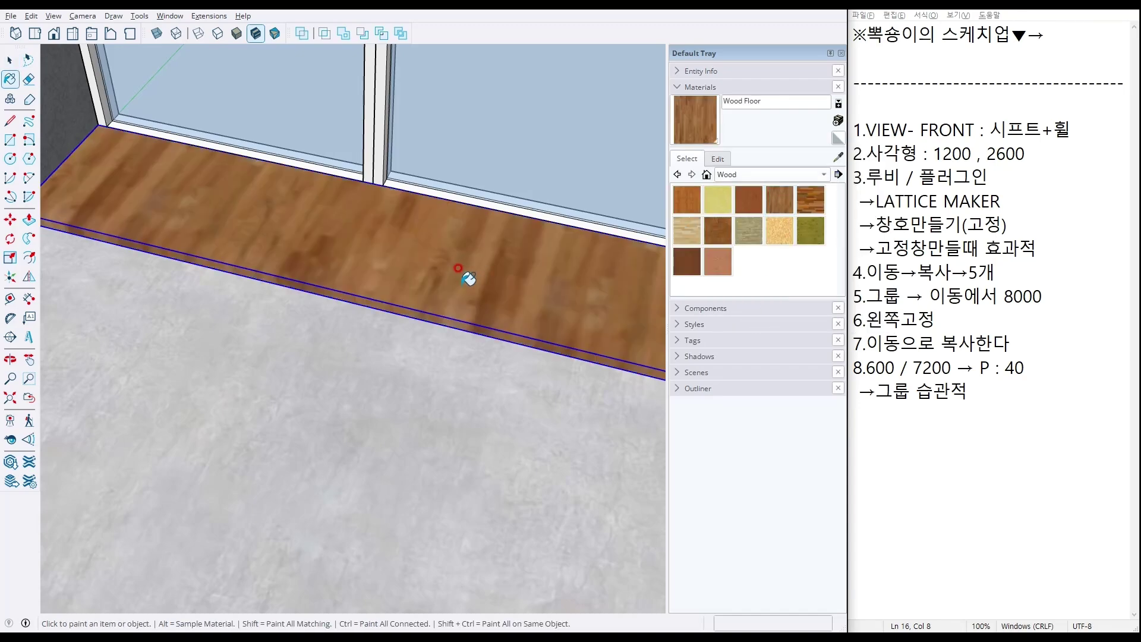
Set the Wood Floor material's texture size to 600 by 600 mm and return to the Select tool.
scroll(458, 280, "down", 5)
mouse_move(458, 280)
middle_mouse_down()
mouse_move(469, 324)
mouse_move(559, 291)
middle_mouse_up()
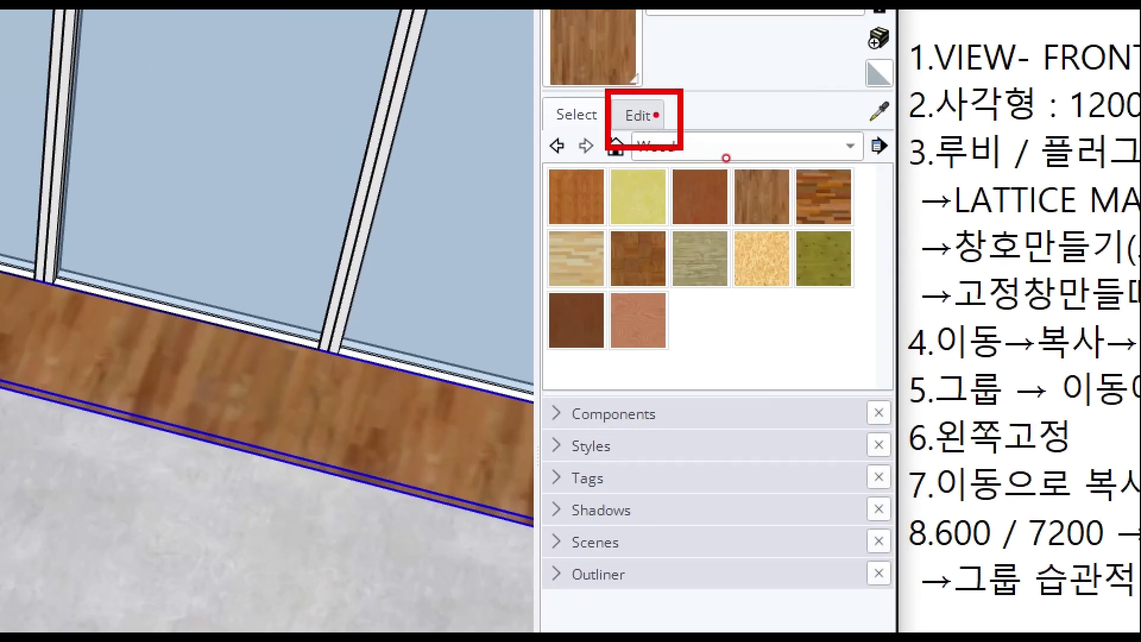
left_click(654, 114)
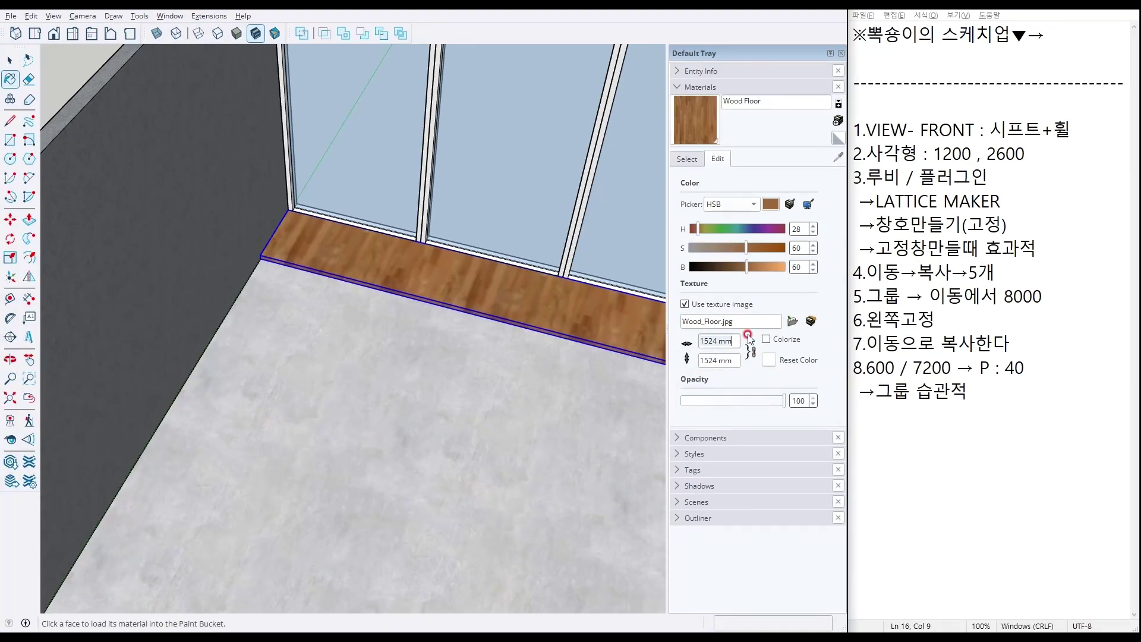
type("600")
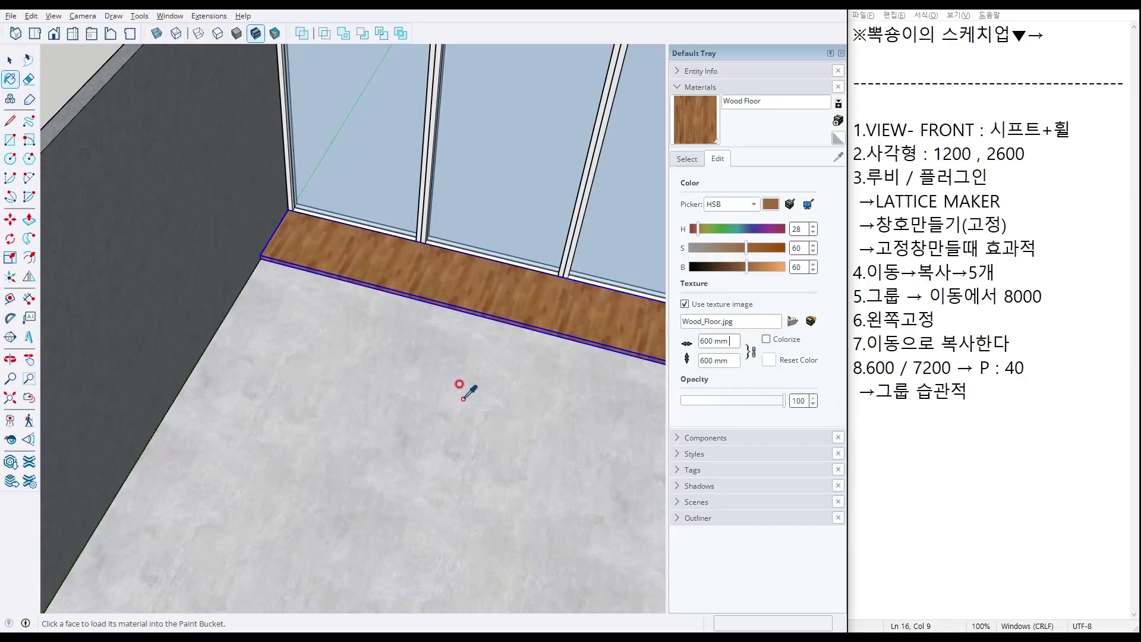
key("space")
left_click(445, 328)
scroll(461, 314, "down", 5)
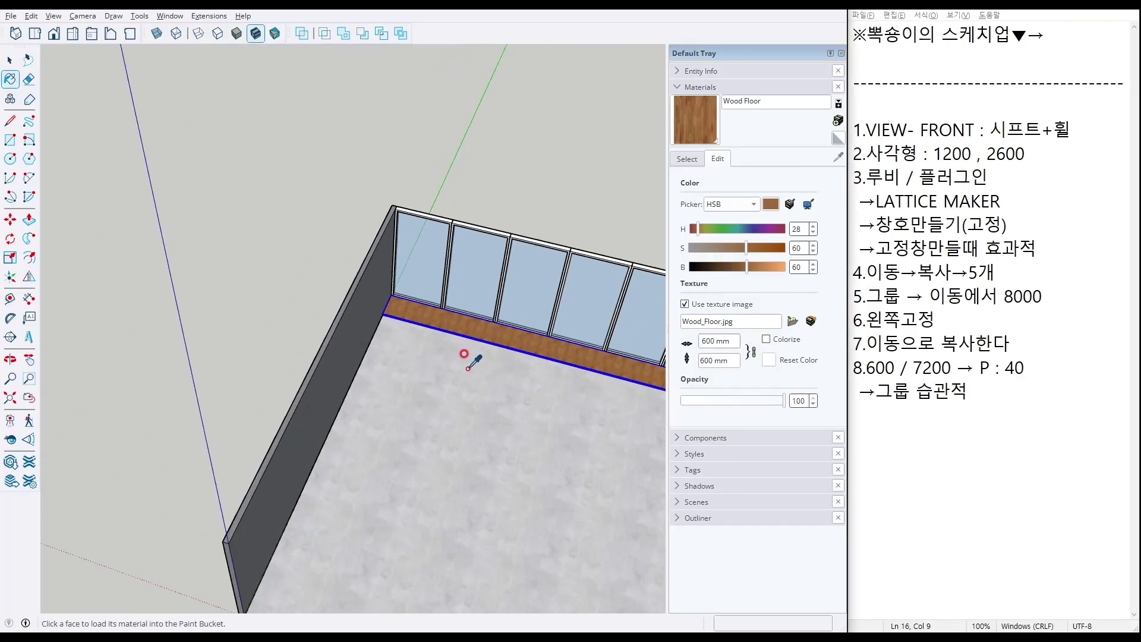
left_click(678, 343)
left_click(447, 332)
key("space")
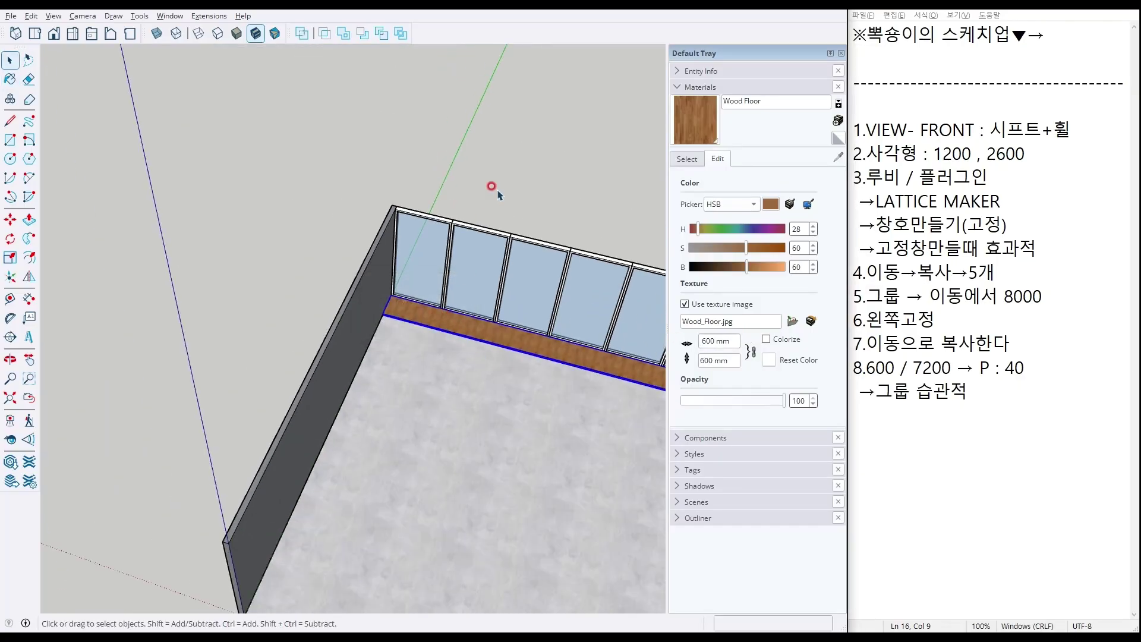
Move the wooden board group straight up along the windows, using its lower front right corner as the base point.
mouse_move(541, 422)
middle_mouse_down()
mouse_move(657, 348)
mouse_move(463, 306)
middle_mouse_up()
scroll(489, 311, "up", 6)
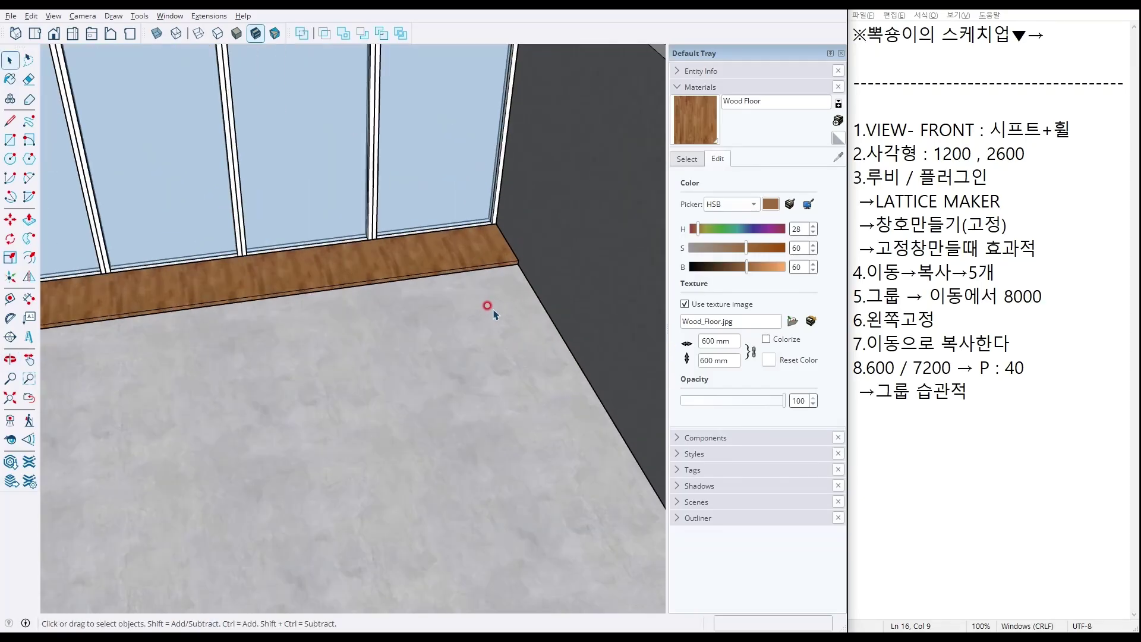
scroll(526, 225, "up", 3)
left_click(520, 237)
scroll(522, 241, "up", 3)
key("m")
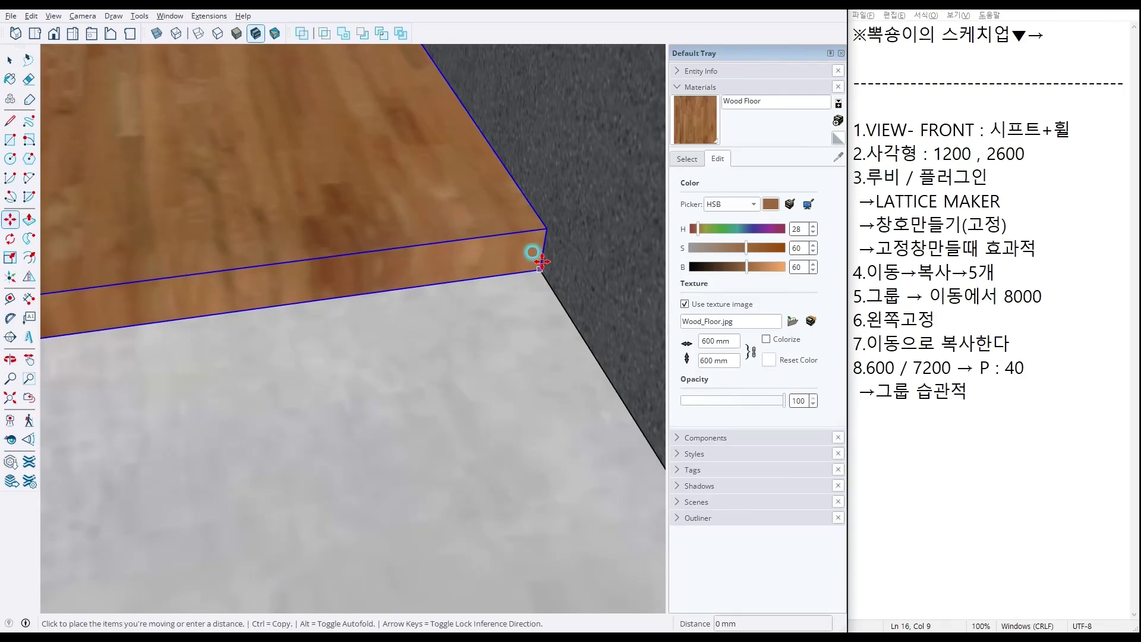
left_click(538, 270)
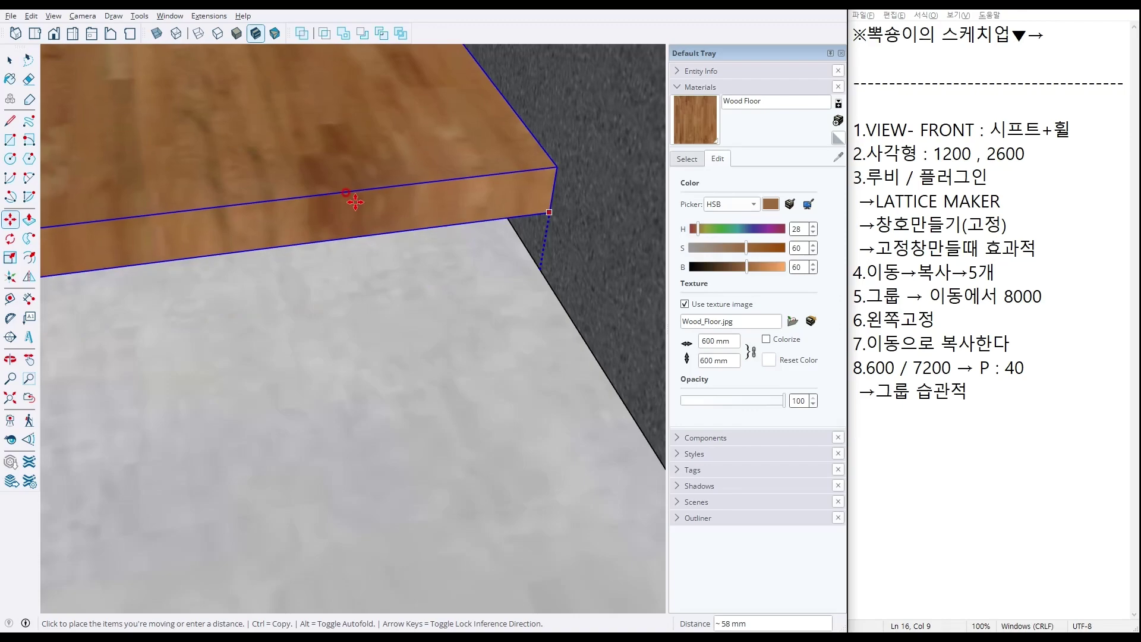
type("10")
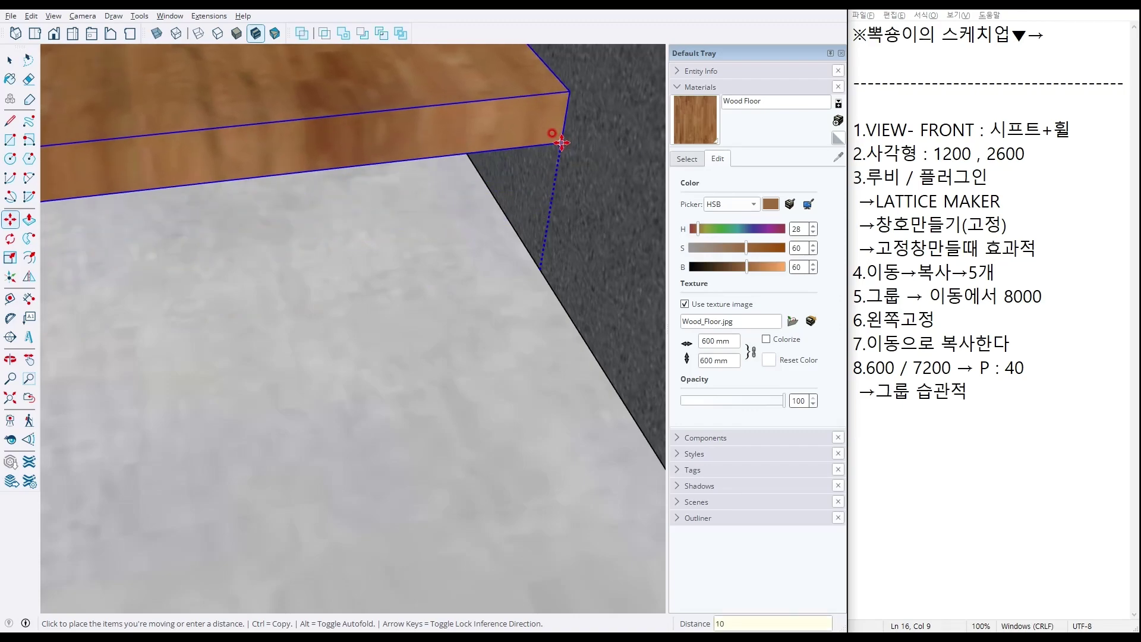
key("Return")
key("space")
scroll(562, 144, "down", 10)
middle_click_drag(505, 117, 311, 190)
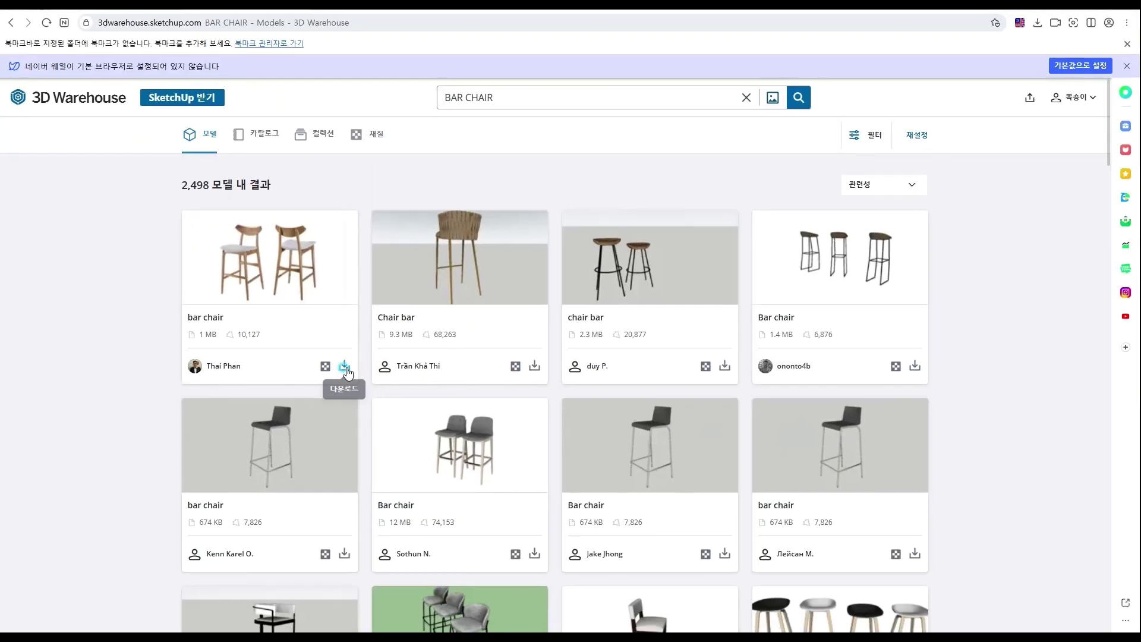
Download the first bar chair model in the 3D Warehouse results as a SketchUp 2023 file, saved to the desktop (바탕 화면).
left_click(344, 365)
left_click(398, 403)
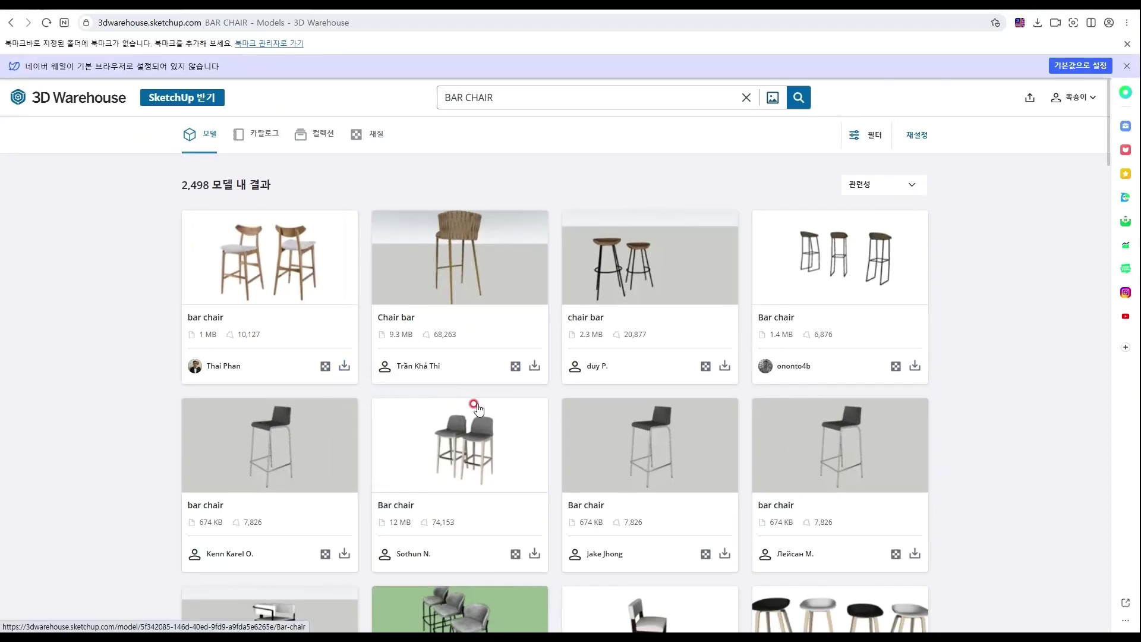
left_click(568, 169)
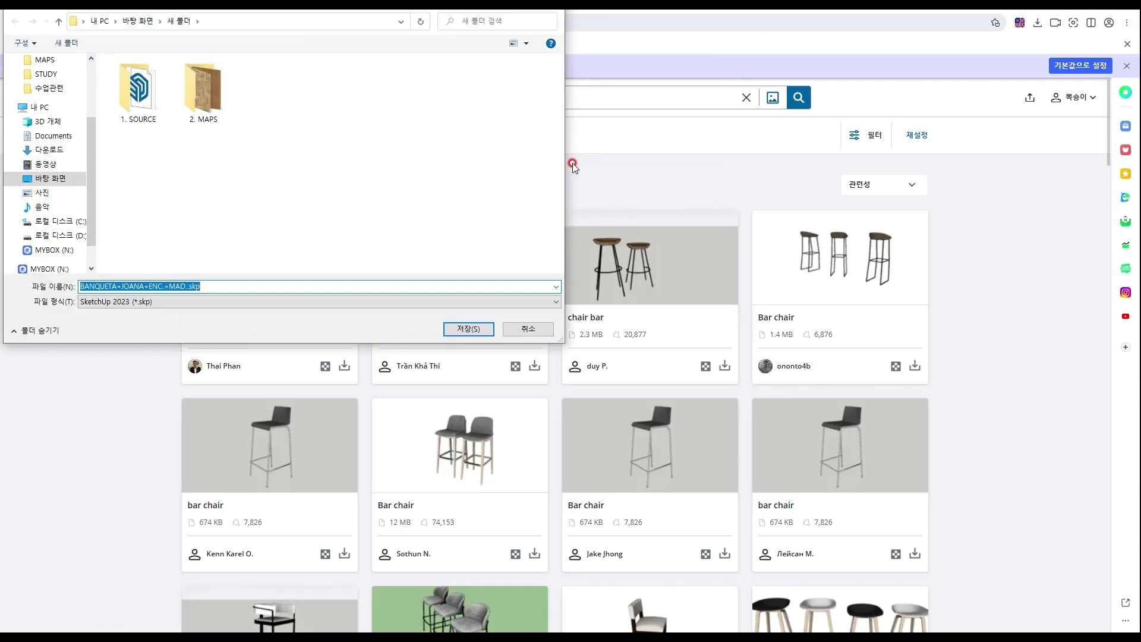
left_click(43, 178)
left_click(467, 328)
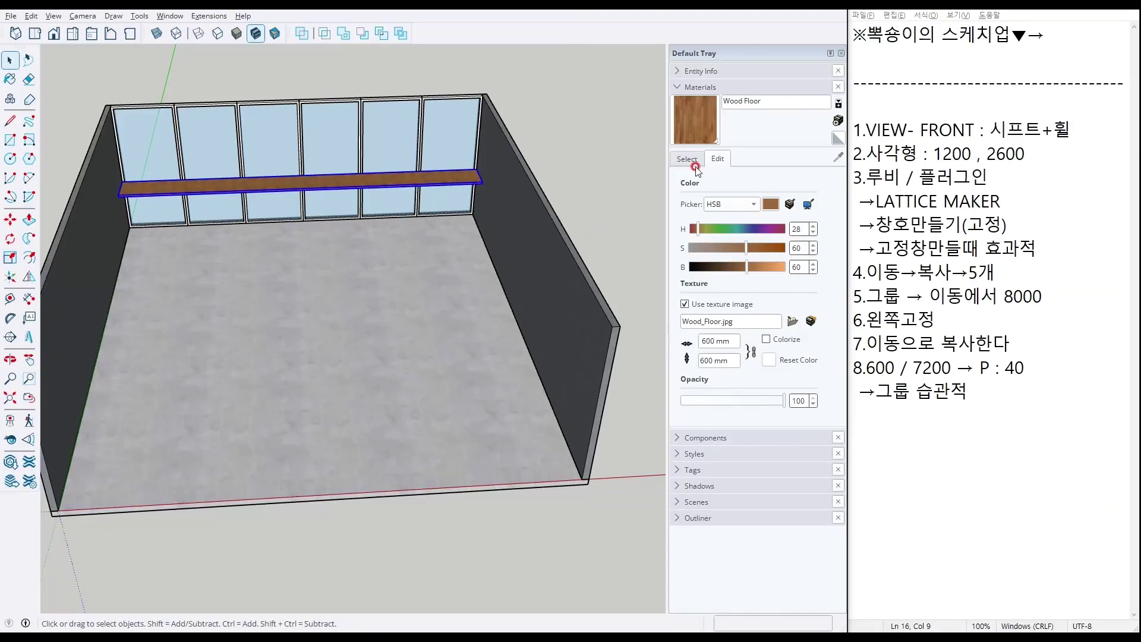
Switch to SketchUp, import the downloaded bar chair file and place it on the floor in front of the windows near the left wall.
middle_click_drag(596, 189, 268, 192)
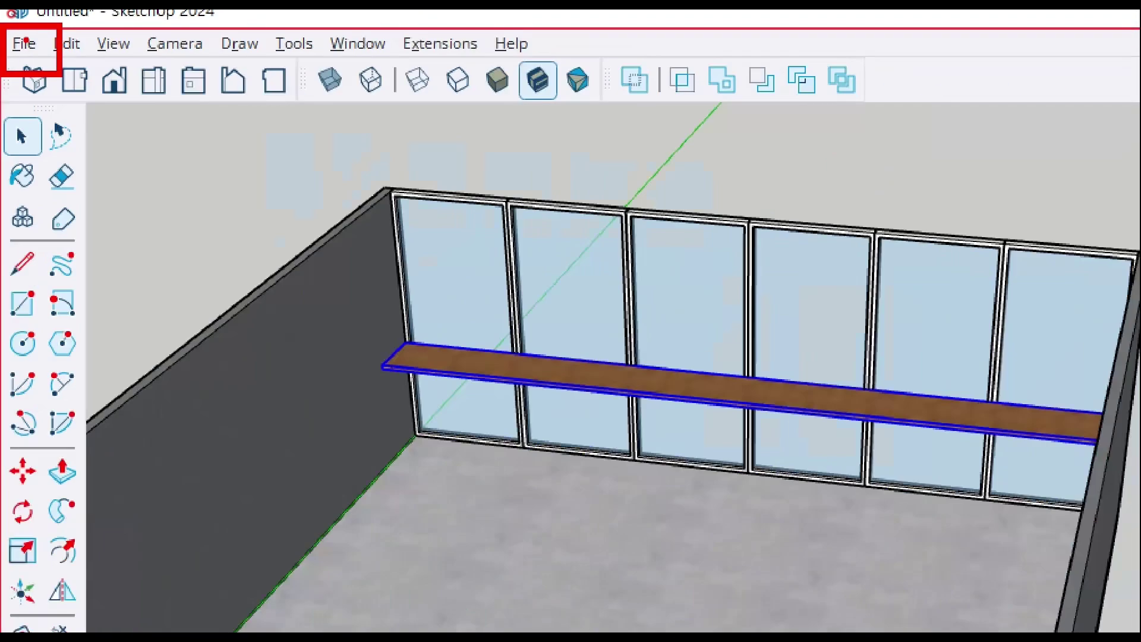
left_click(95, 80)
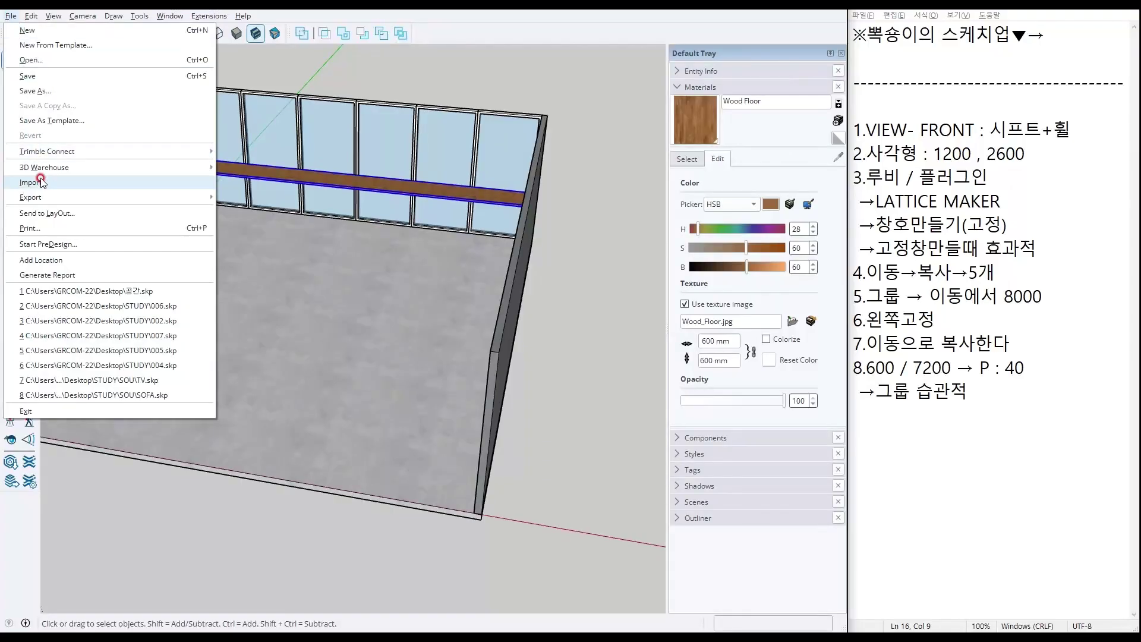
left_click(33, 182)
double_click(320, 117)
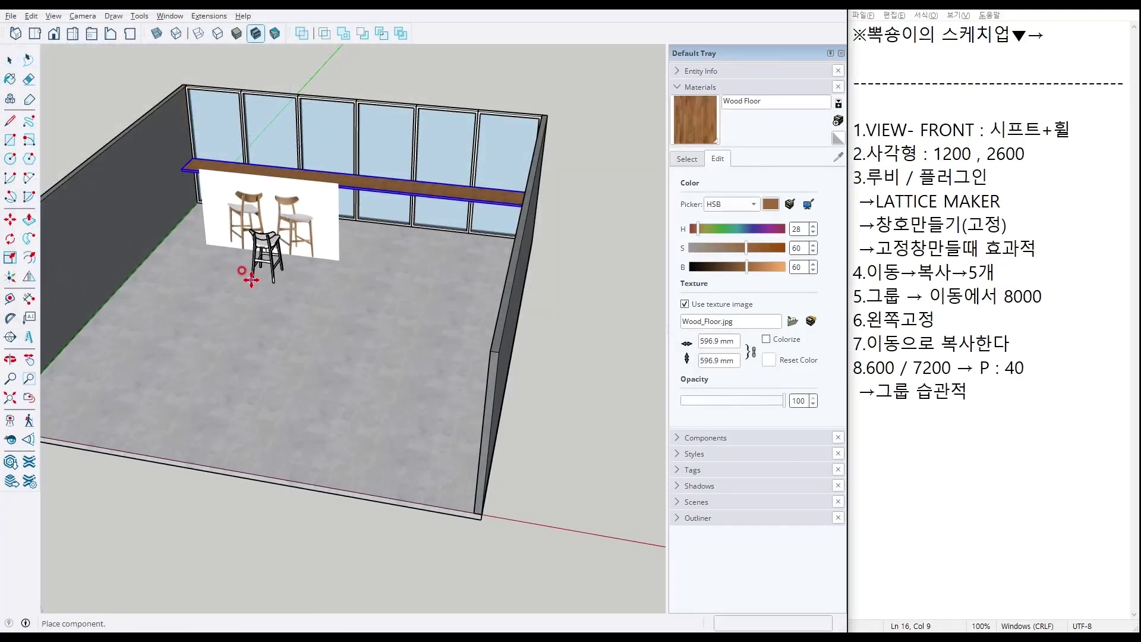
left_click(225, 273)
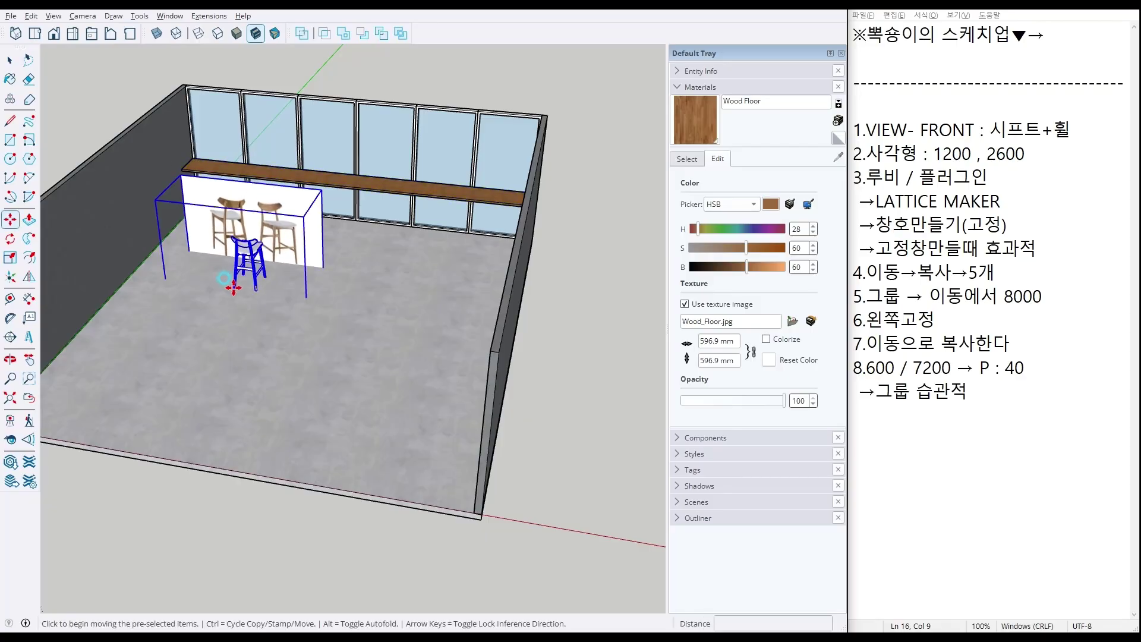
Explode the imported bar chair component and delete its white picture board.
middle_click_drag(237, 279, 367, 242)
scroll(232, 239, "up", 5)
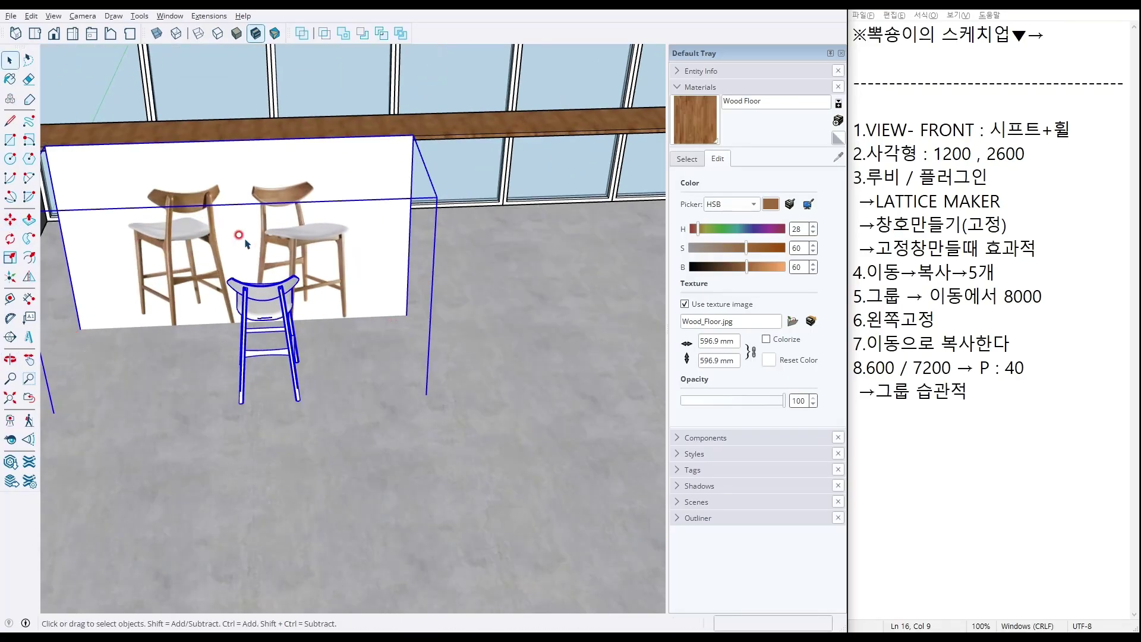
right_click(260, 235)
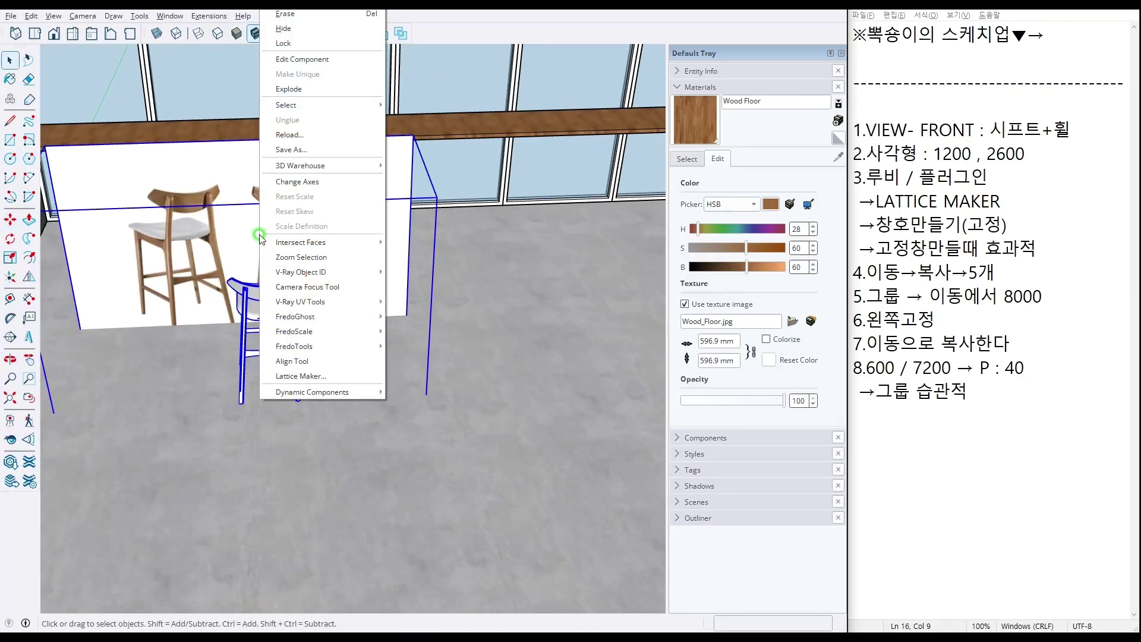
left_click(301, 90)
left_click(382, 209)
key("Delete")
Move the bar chair group by its lower corner across the floor to the left end of the wooden board.
middle_click_drag(351, 246, 236, 275)
scroll(237, 279, "up", 3)
left_click(243, 287)
mouse_move(290, 338)
middle_mouse_down()
mouse_move(275, 337)
mouse_move(279, 357)
middle_mouse_up()
key("m")
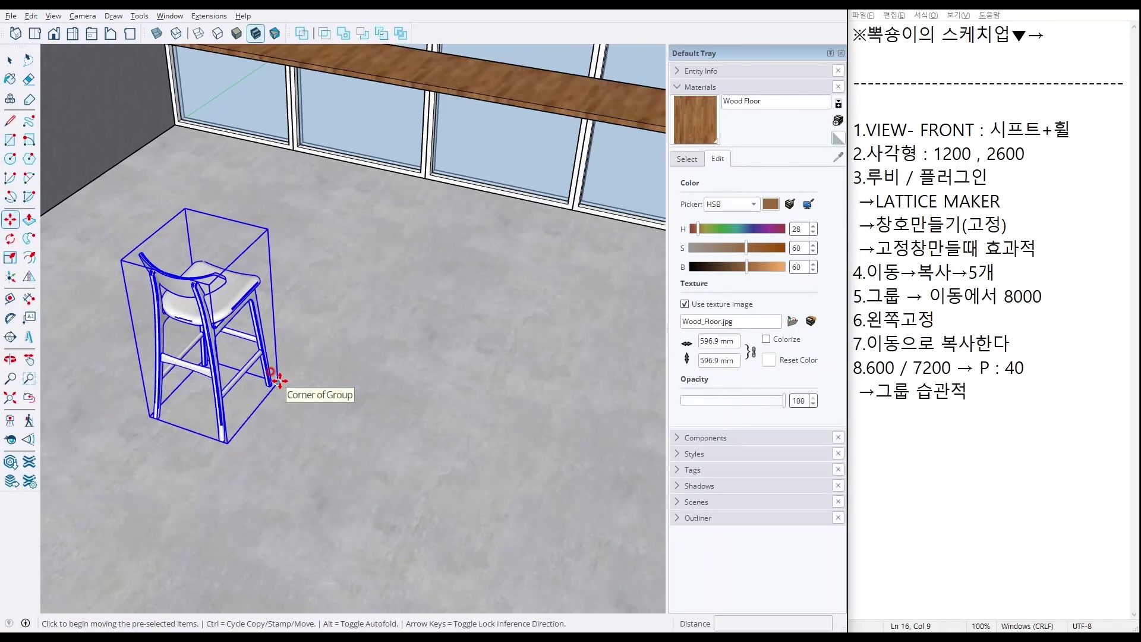
left_click(445, 358)
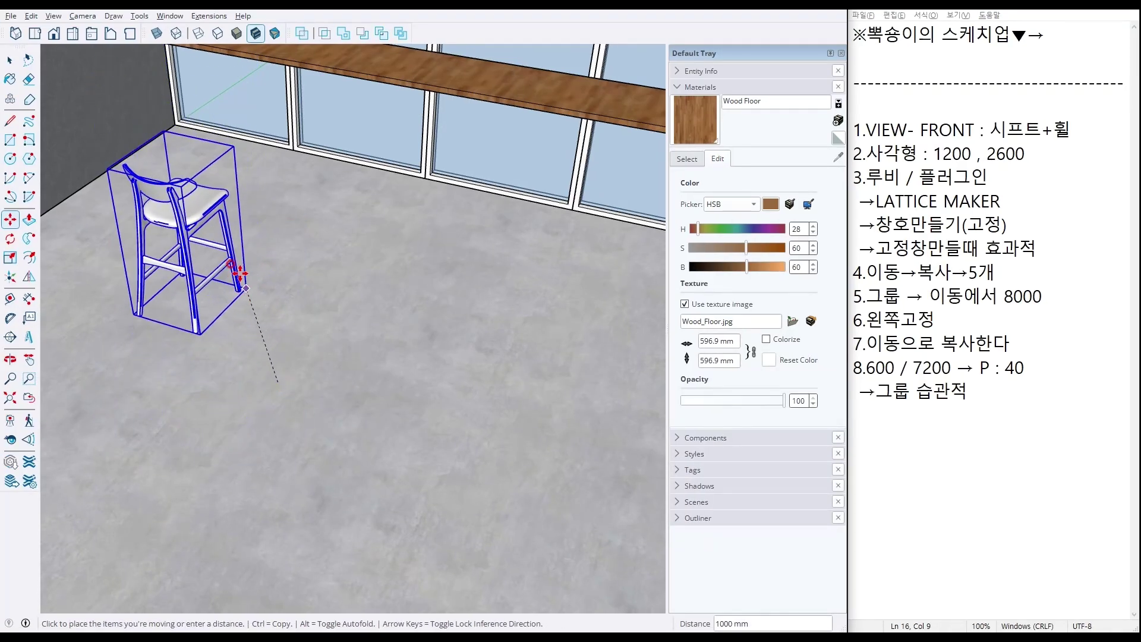
middle_click_drag(232, 198, 255, 153)
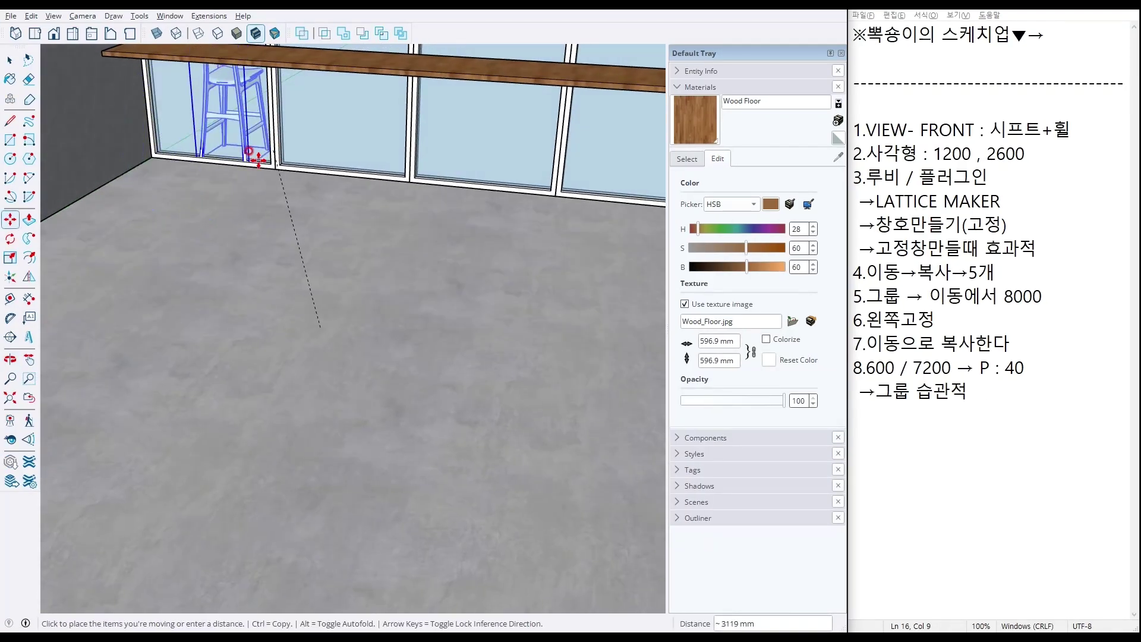
middle_click_drag(221, 214, 330, 298)
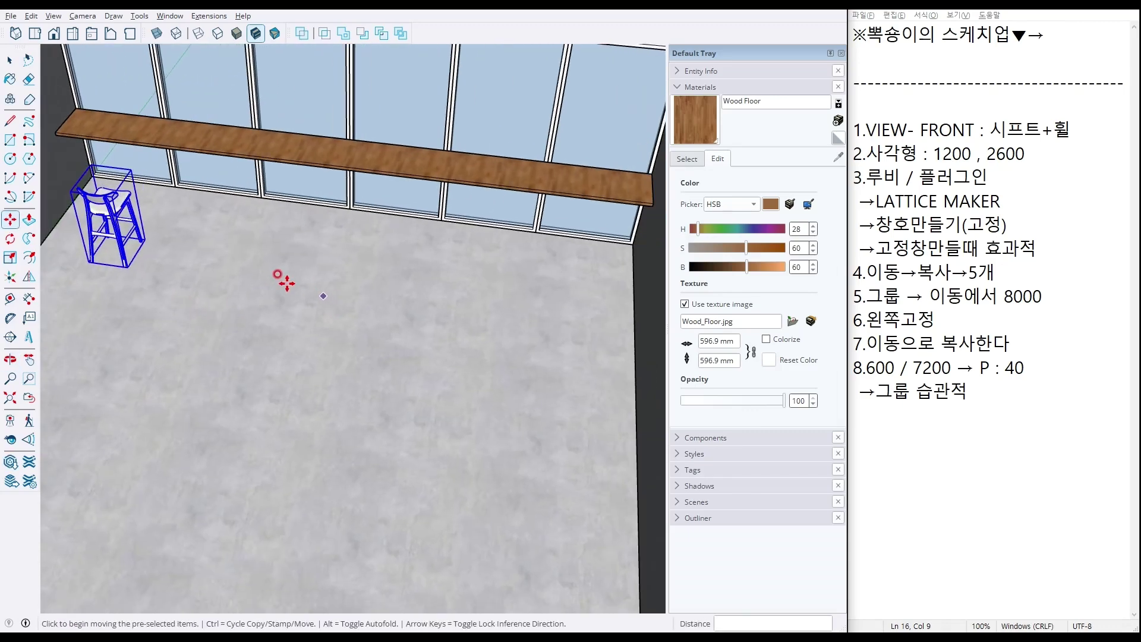
Copy the bar chair about 5390 mm along the red axis to the right wall and divide the distance with /4 to form a row of five.
left_click(149, 238)
key("ctrl")
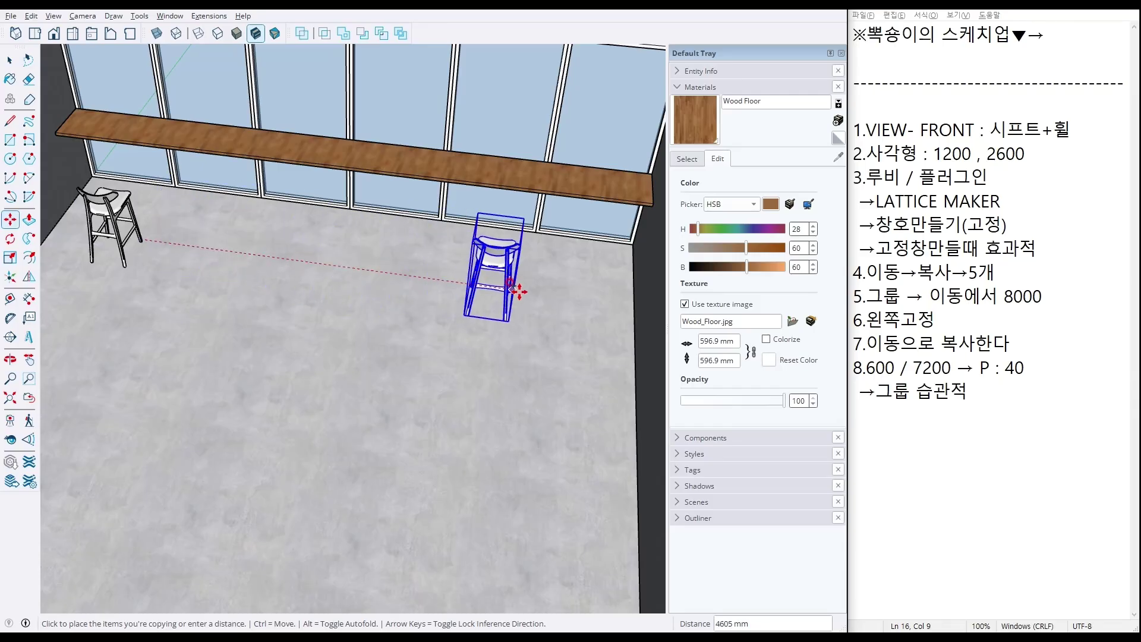
left_click(581, 302)
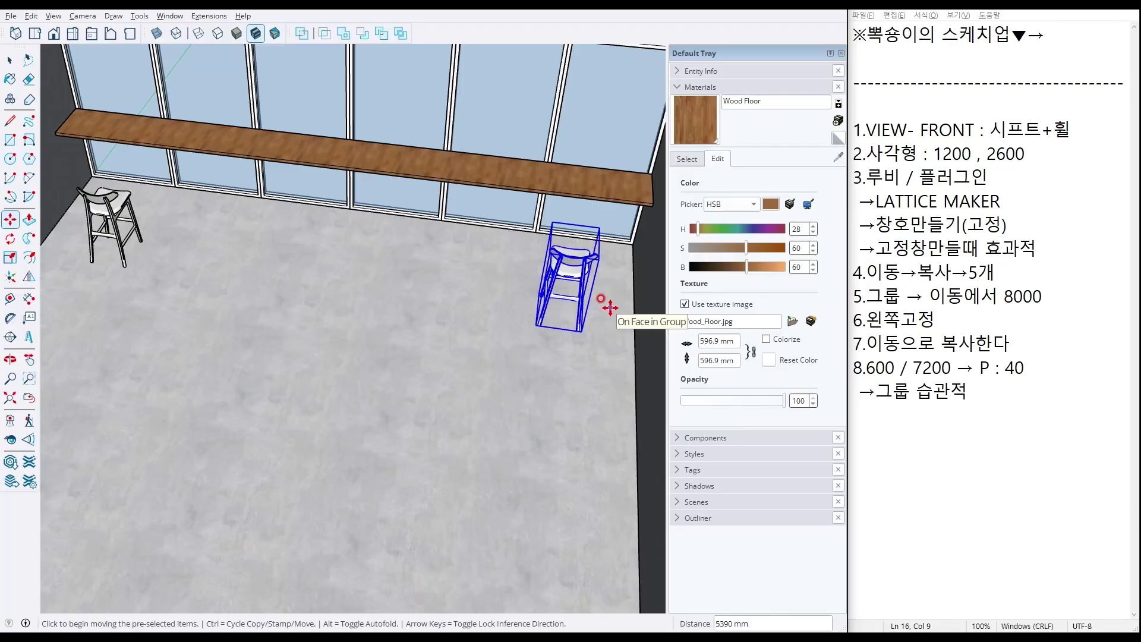
type("/4")
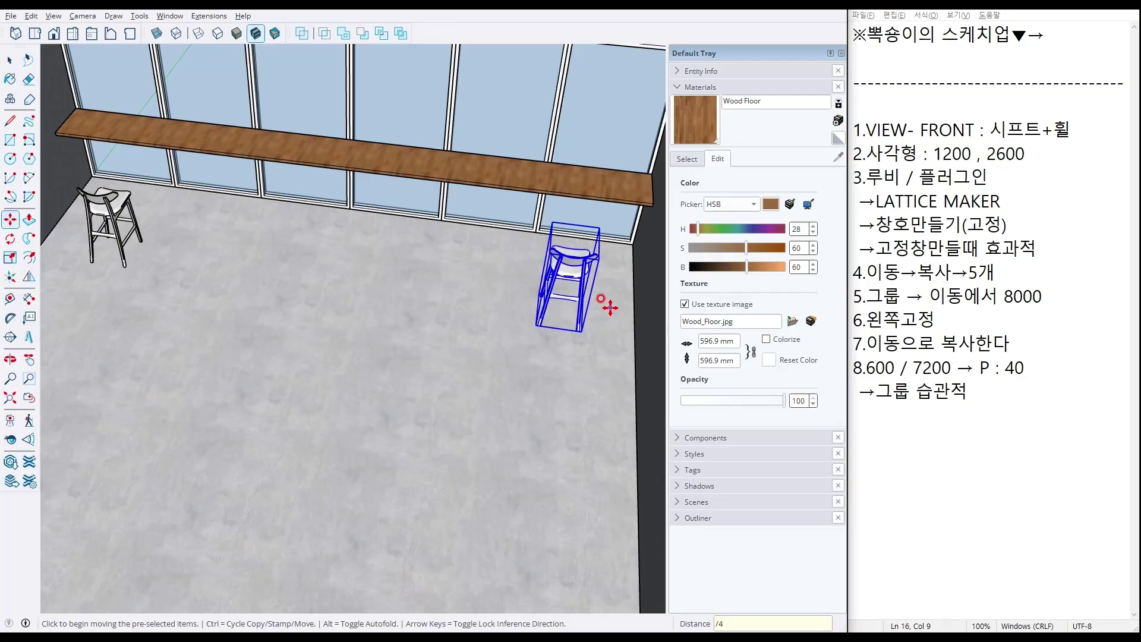
key("Return")
middle_click_drag(588, 301, 632, 193)
key("space")
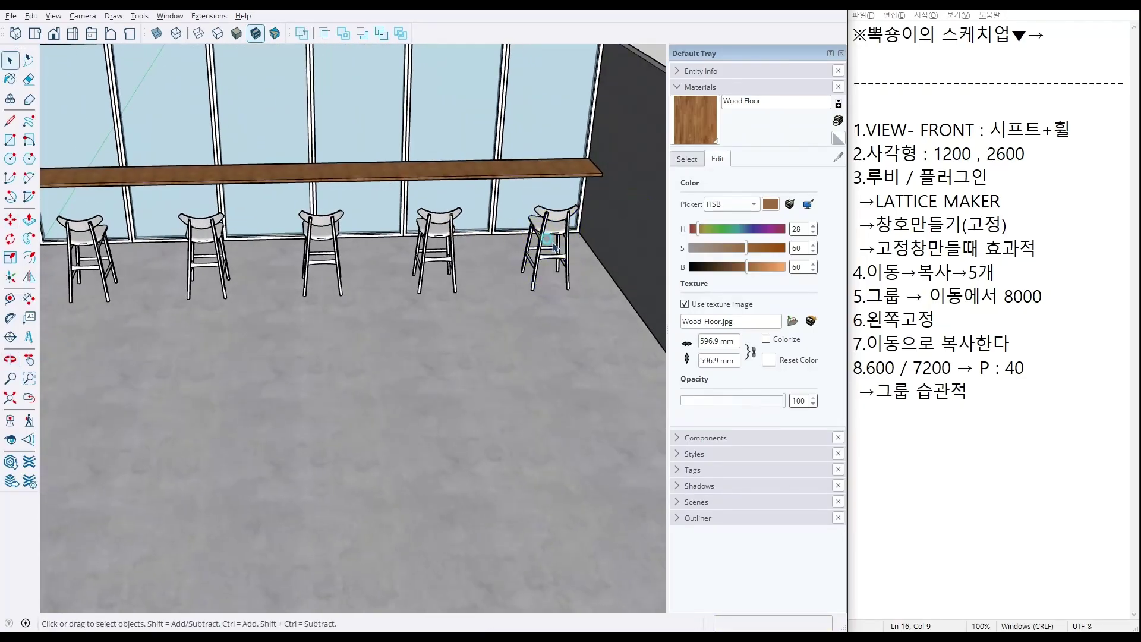
Select all five bar chairs and move them together along the green axis in front of the windows.
left_click(455, 233)
left_click(551, 230, "ctrl")
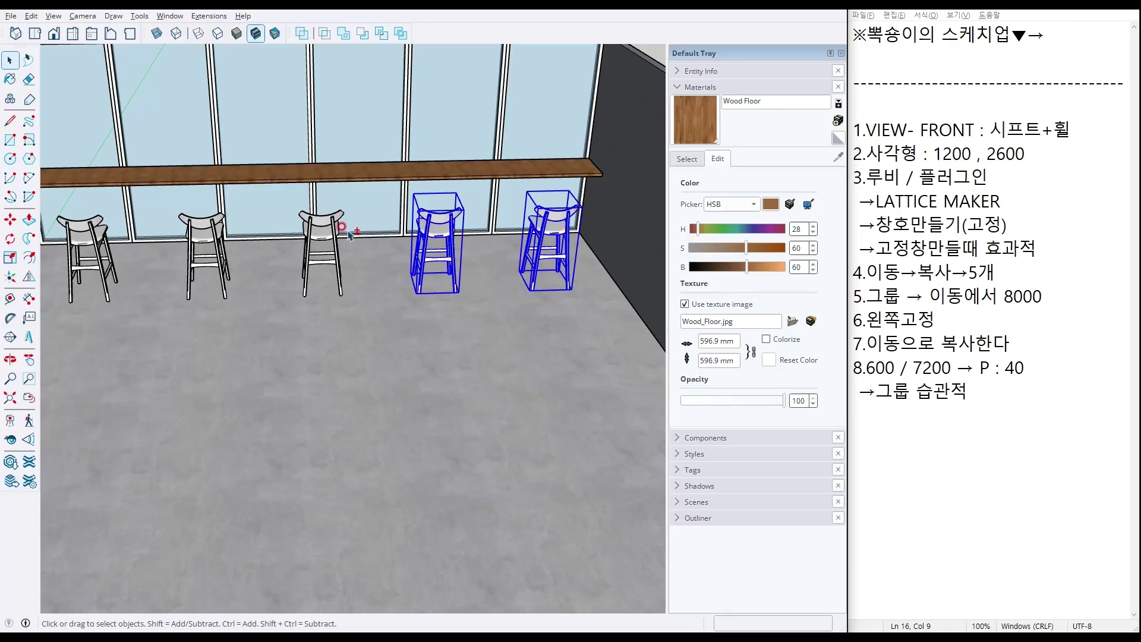
left_click(324, 235, "ctrl")
left_click(207, 236, "ctrl")
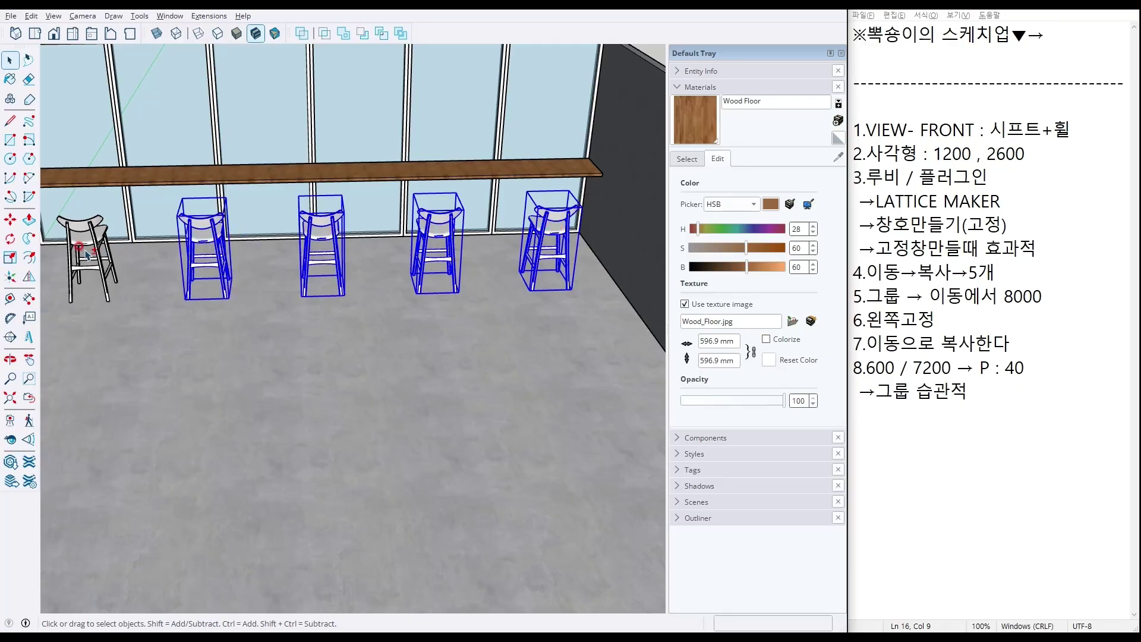
left_click(98, 246, "ctrl")
middle_click_drag(124, 293, 174, 287)
key("m")
left_click(228, 265)
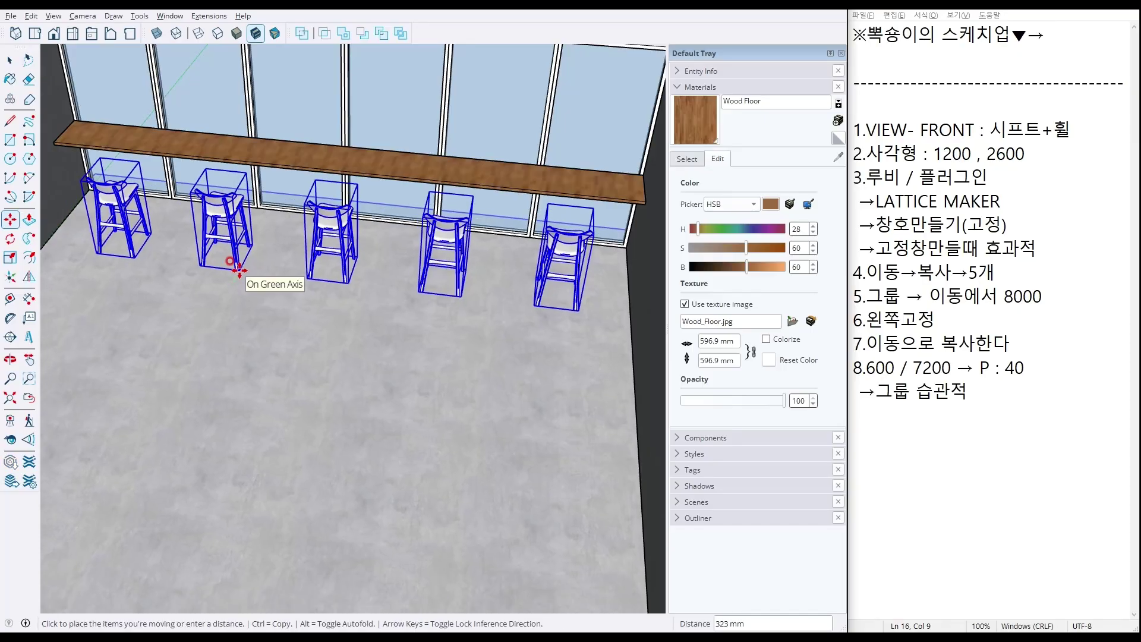
left_click(255, 296)
key("space")
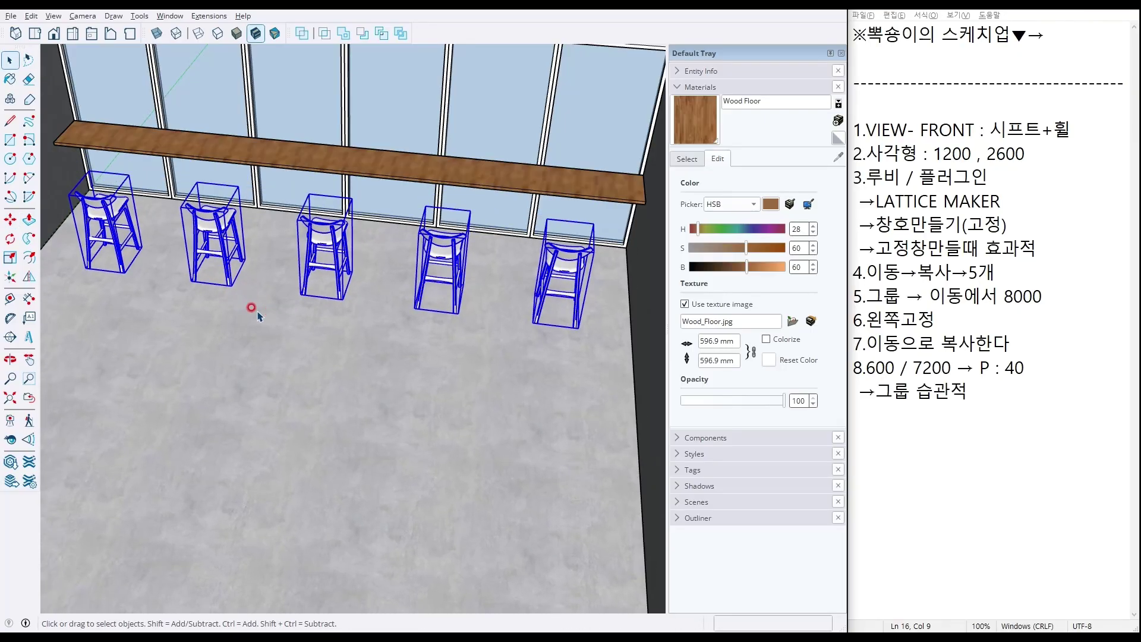
Move the five selected bar chairs closer to the windows so they tuck in at the wooden board, and deselect them.
key("m")
left_click(229, 285)
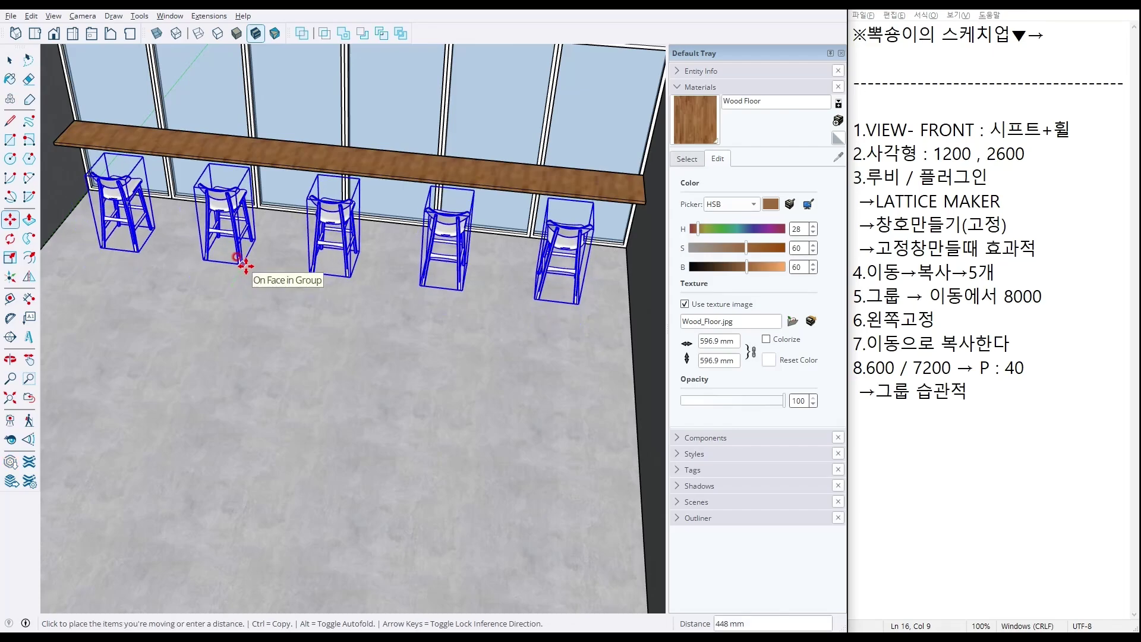
left_click(232, 265)
key("space")
scroll(232, 265, "down", 5)
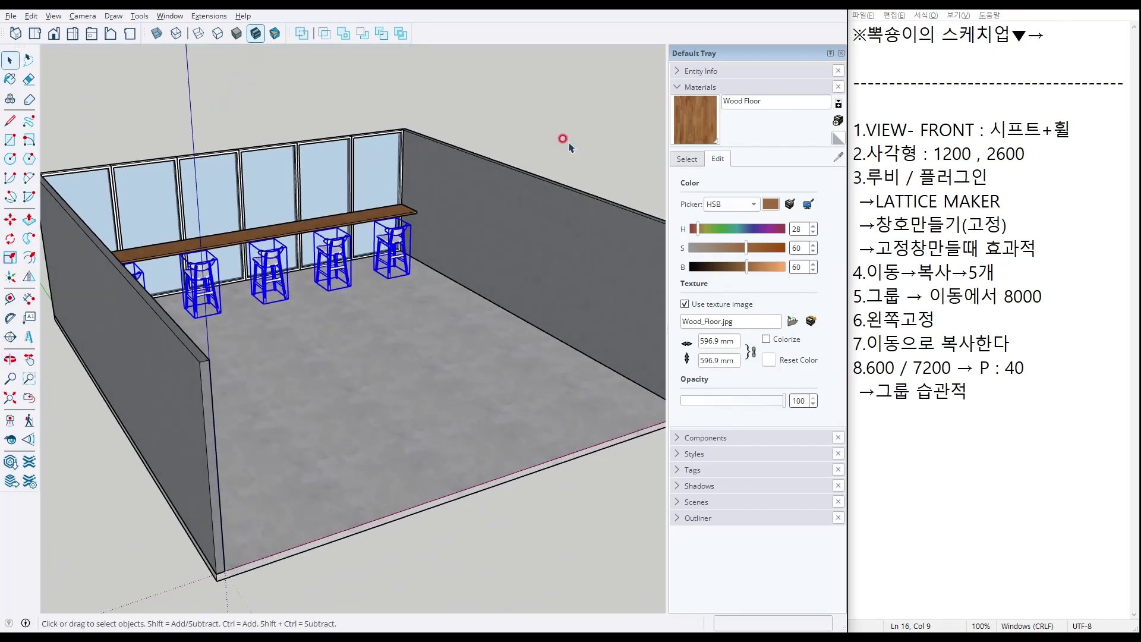
left_click(564, 139)
Draw an 8100 x 7400 mm rectangle across the top of the walls to cover the room.
middle_click_drag(581, 84, 261, 100)
key("r")
left_click(205, 131)
left_click(540, 353)
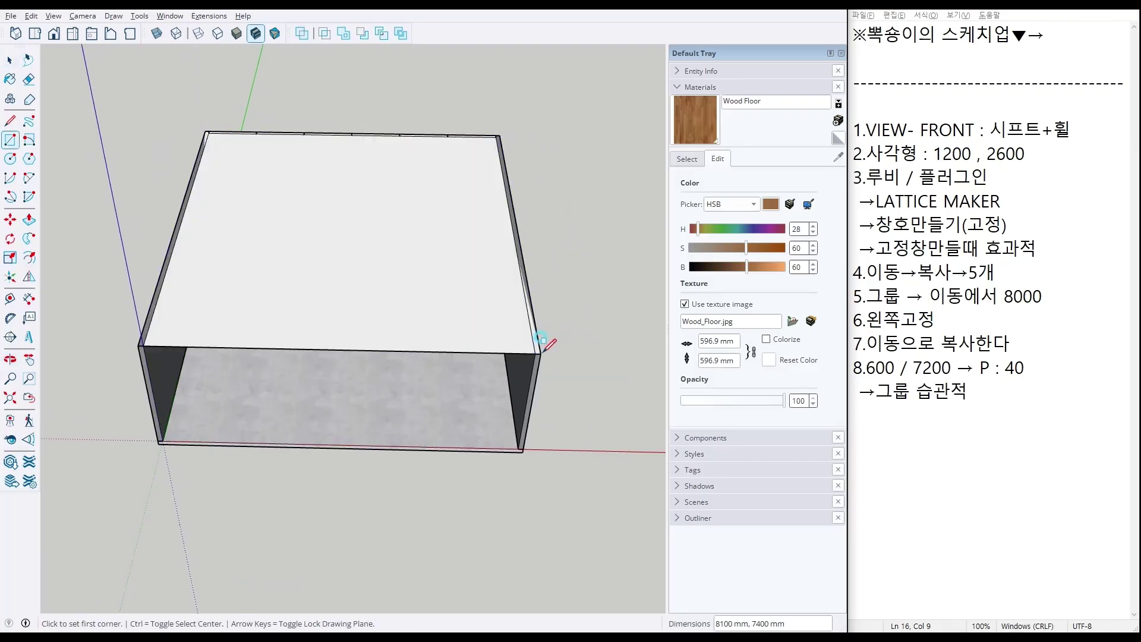
Push/Pull the covering rectangle upward into a thin roof slab and make the whole slab a group.
key("p")
left_click(471, 323)
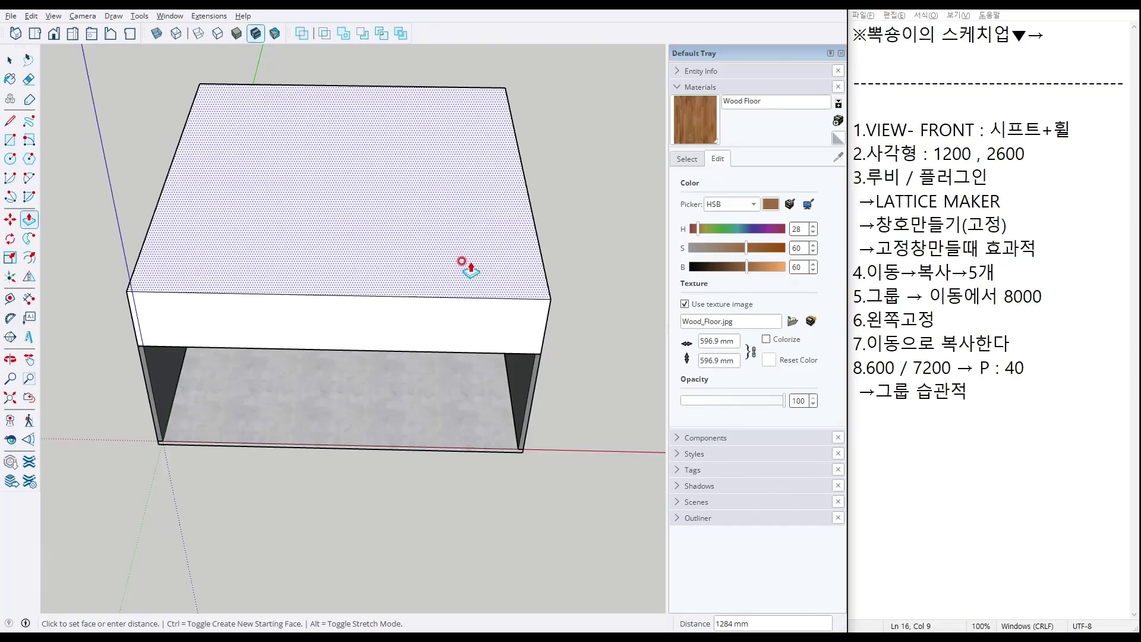
key("Return")
key("space")
double_click(467, 262)
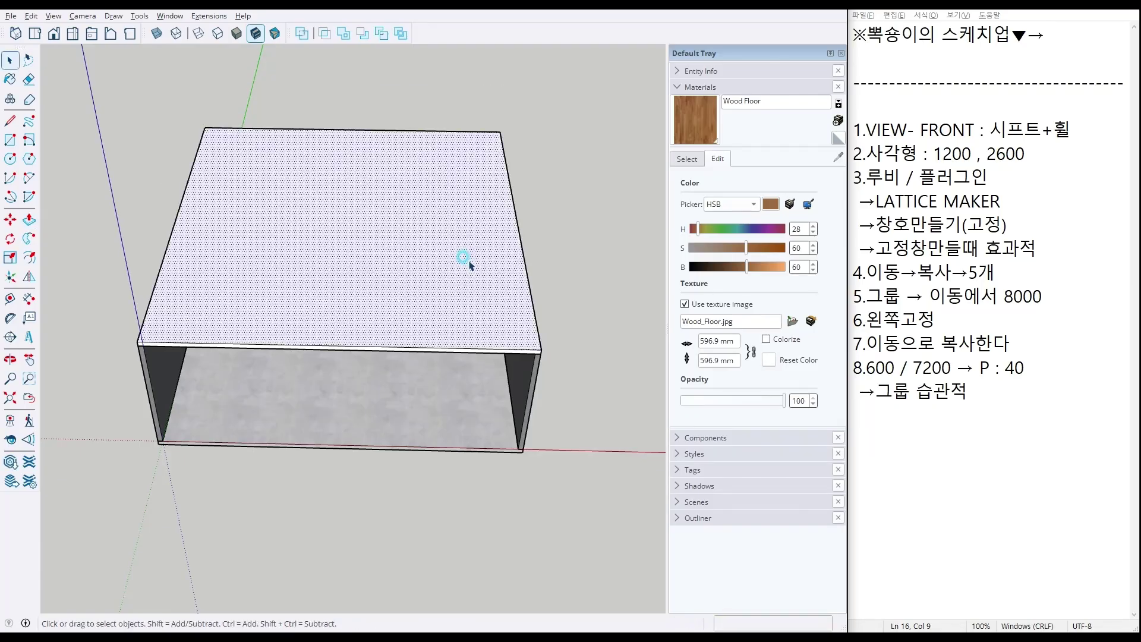
right_click(474, 259)
left_click(528, 107)
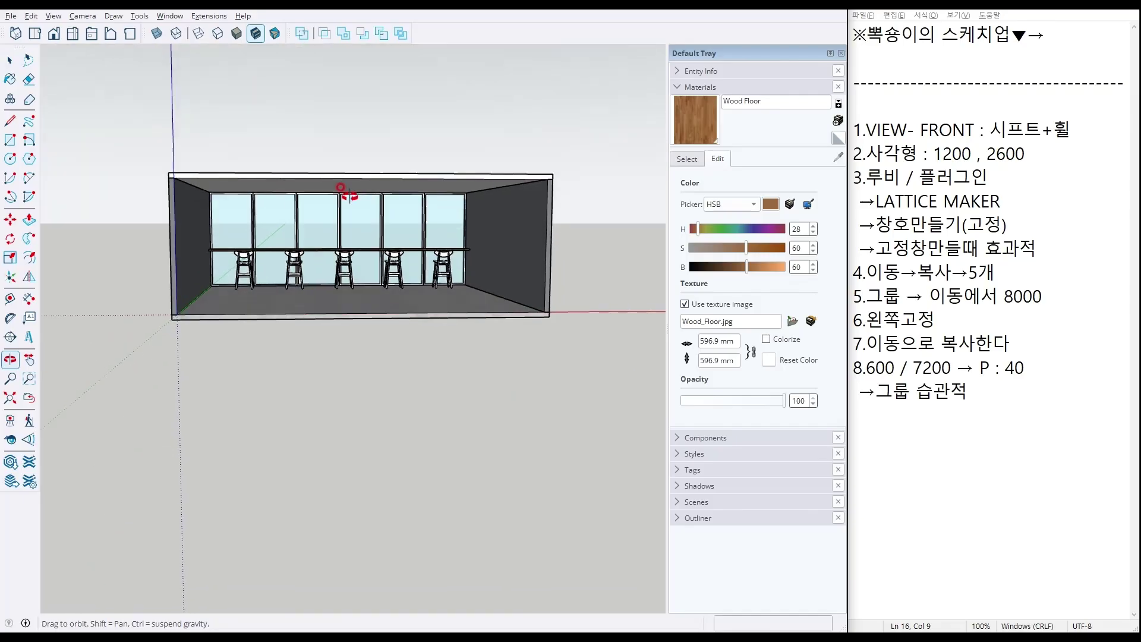
scroll(315, 244, "up", 4)
scroll(341, 261, "up", 3)
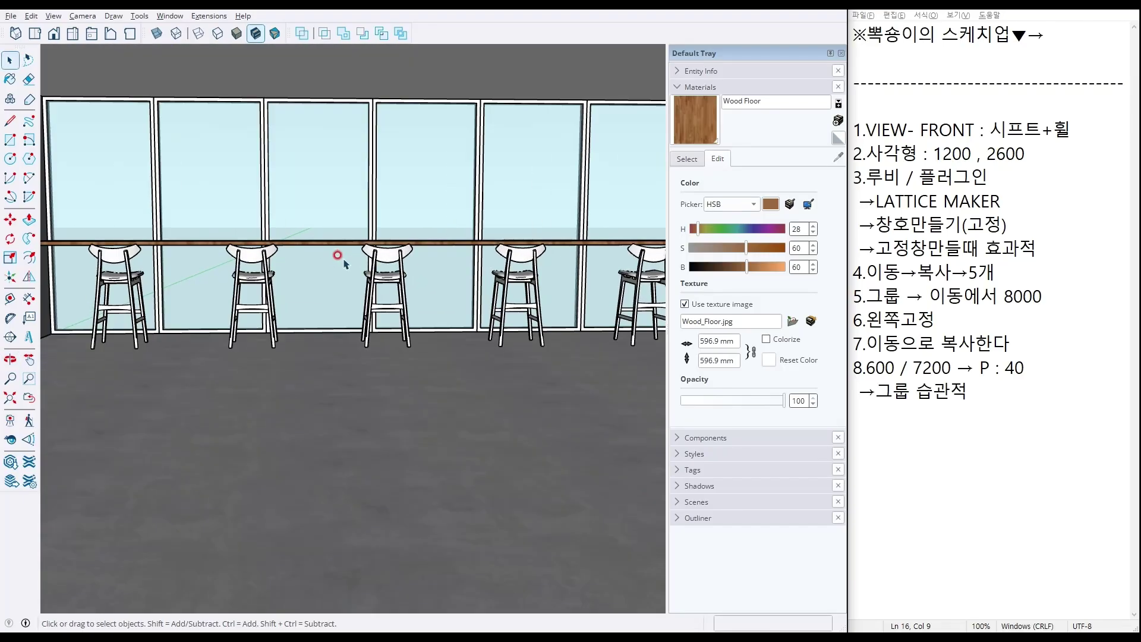
middle_click_drag(364, 269, 270, 310)
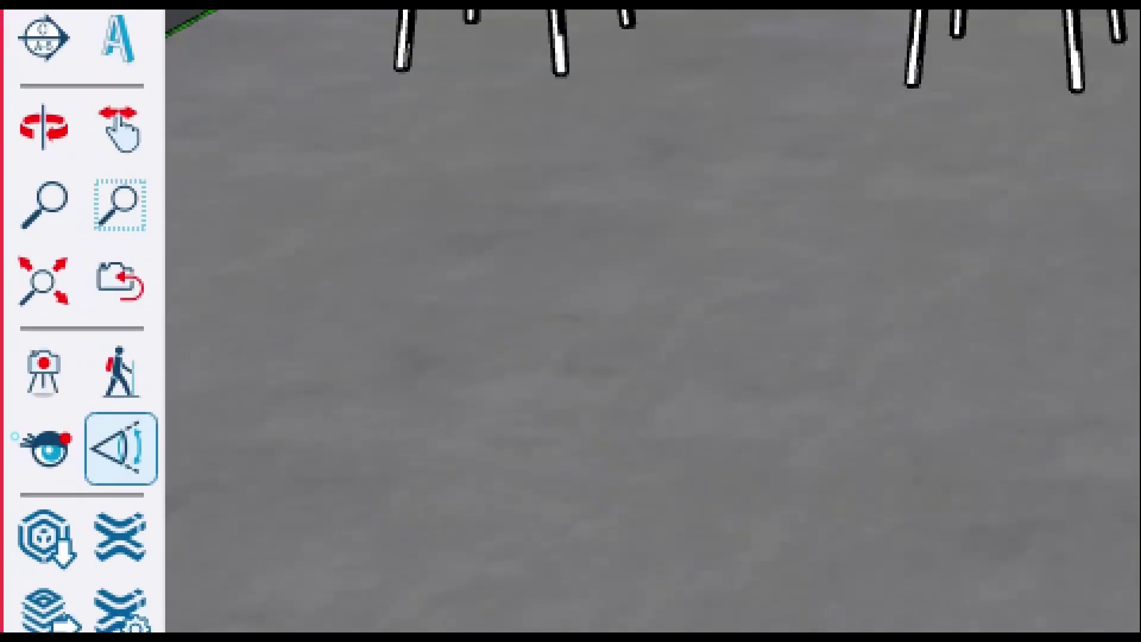
mouse_move(7, 315)
left_mouse_down("ctrl")
mouse_move(67, 399)
mouse_move(65, 476)
left_mouse_up("ctrl")
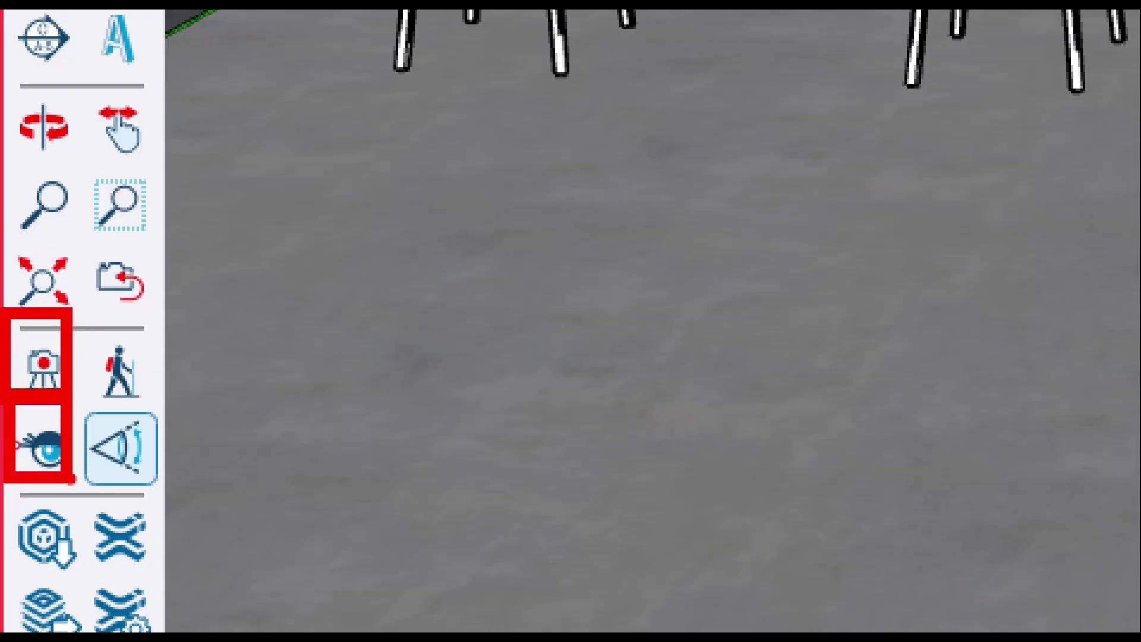
left_click_drag(17, 173, 95, 254, "ctrl")
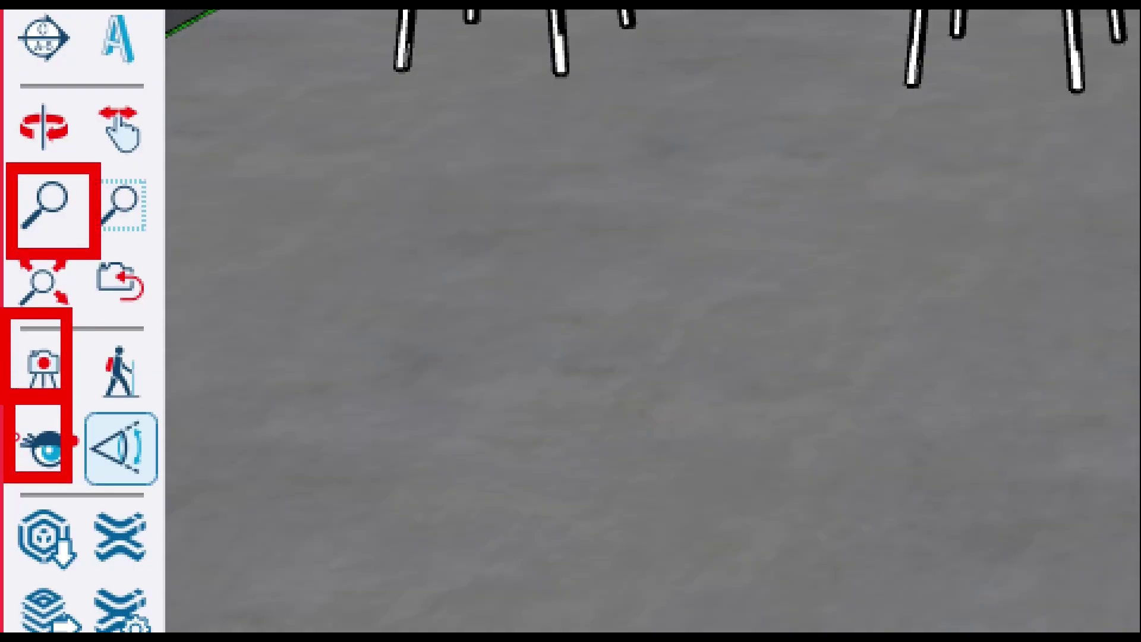
left_click_drag(57, 382, 229, 485, "ctrl+shift")
key("Escape")
Position the camera on the room's floor, aimed at the bar chairs by the windows, and back out to view the whole room.
left_click(10, 421)
left_click(33, 396)
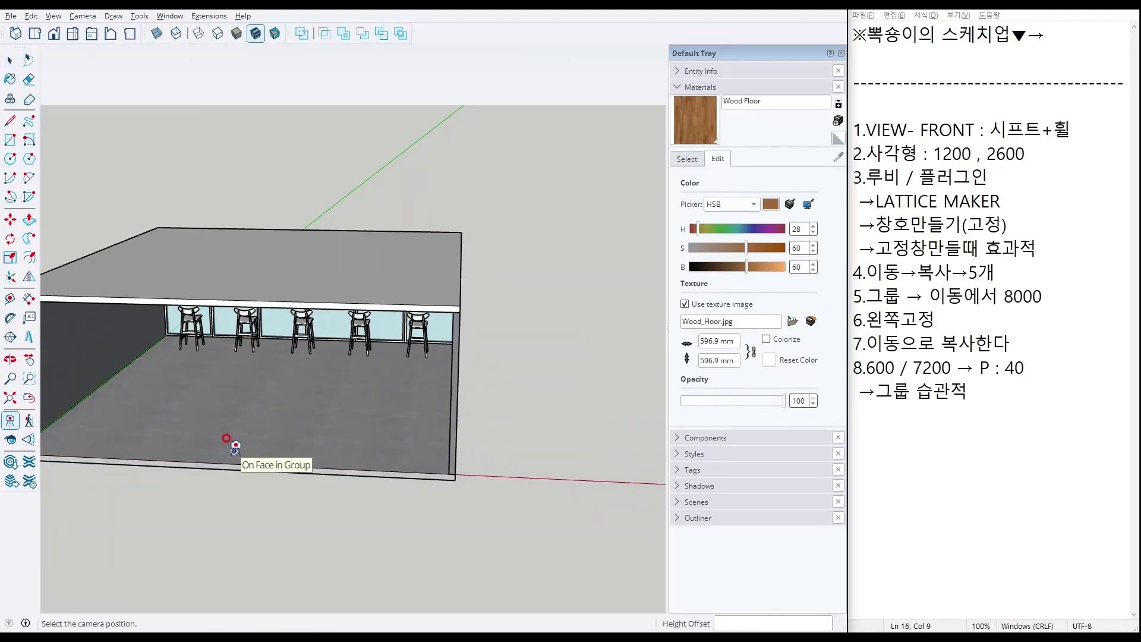
left_click_drag(235, 447, 285, 372)
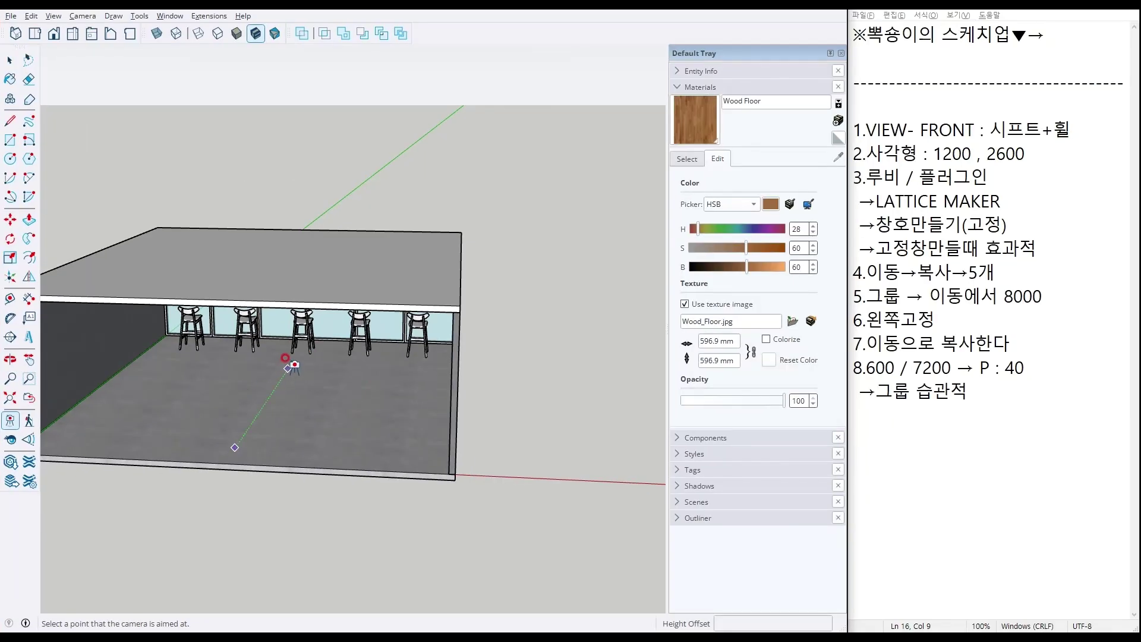
left_click(284, 361)
left_click(284, 361)
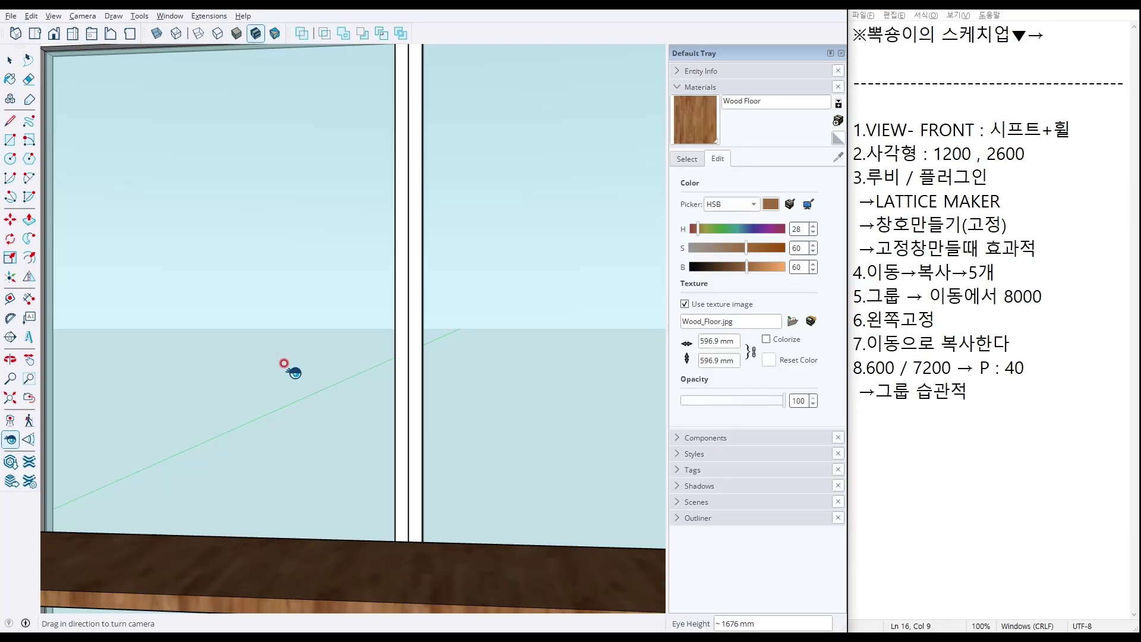
scroll(290, 383, "down", 8)
middle_click_drag(284, 387, 259, 414)
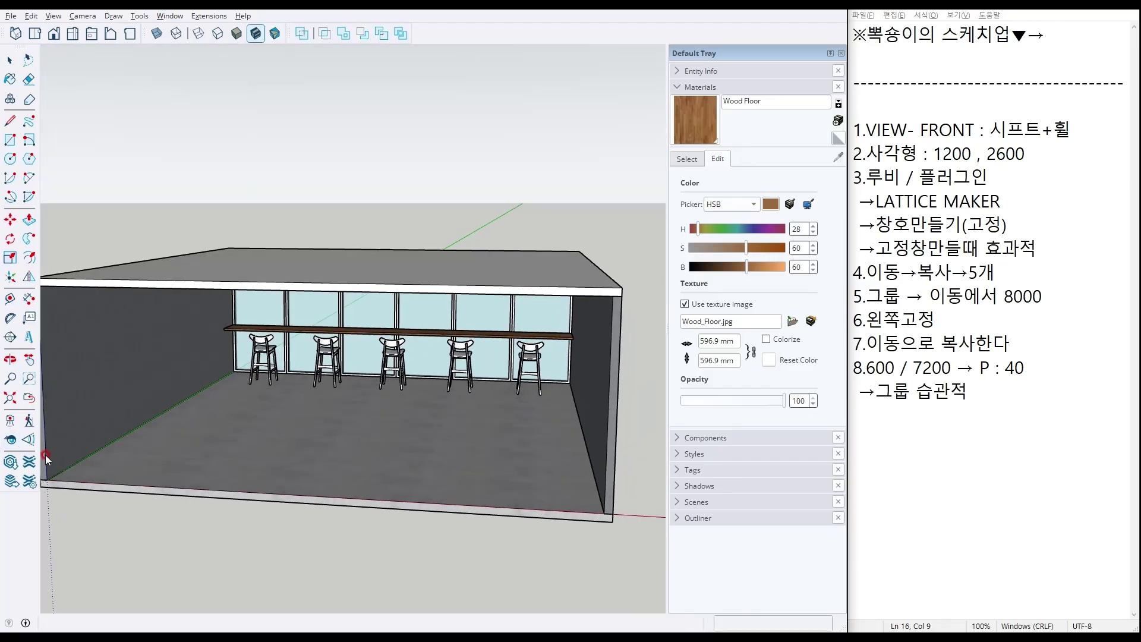
Position the camera on the room's floor, aimed at the bar chairs by the windows, with an eye height of 1000 mm.
left_click(10, 420)
middle_click_drag(322, 461, 319, 476)
left_click(300, 511)
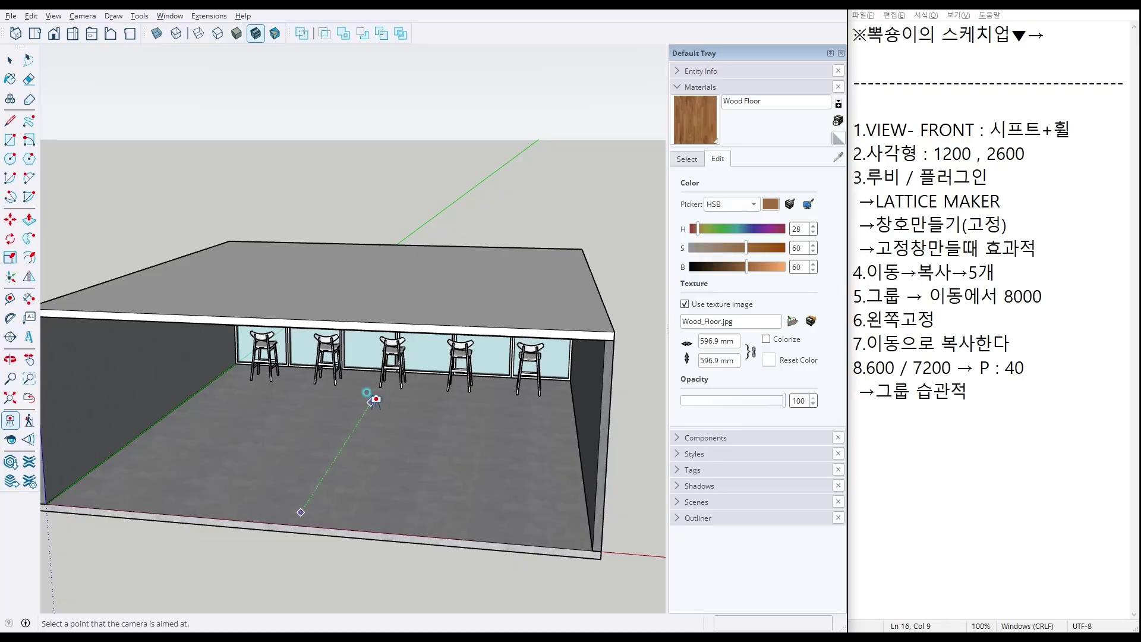
left_click(375, 401)
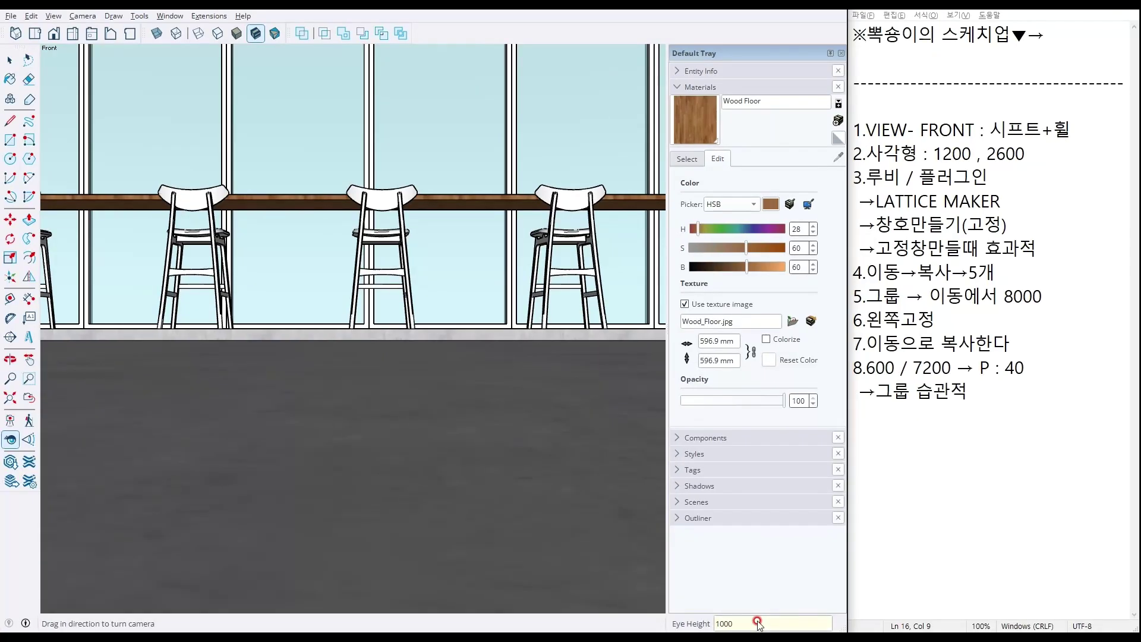
key("Return")
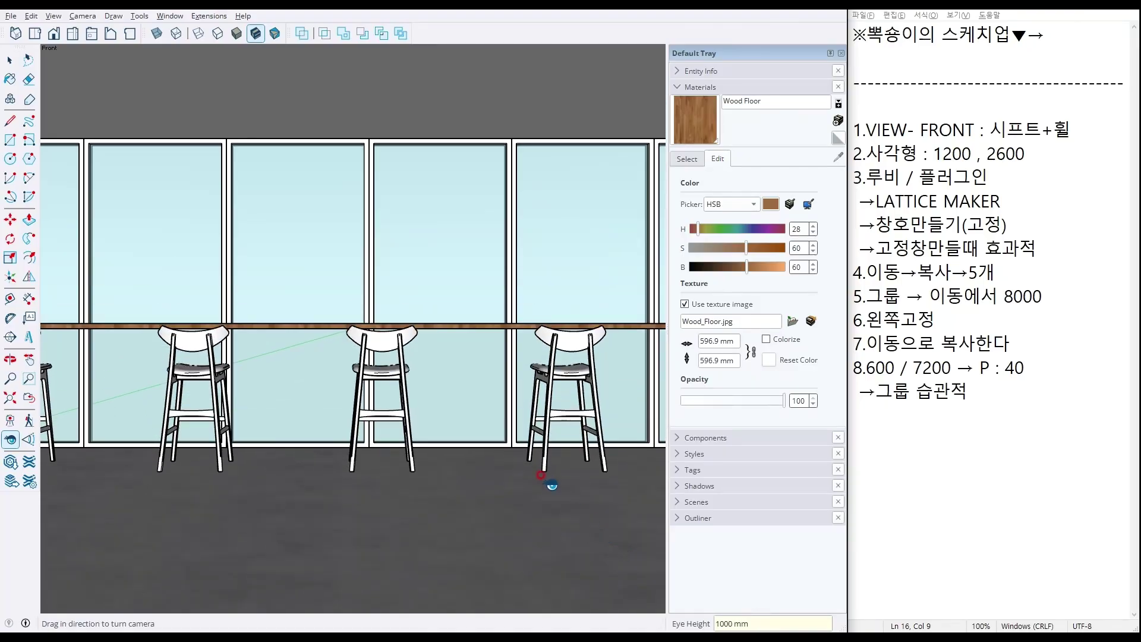
Set the camera's field of view to 65 degrees and bring the view closer so the windows and five bar chairs fill the frame.
left_click(10, 379)
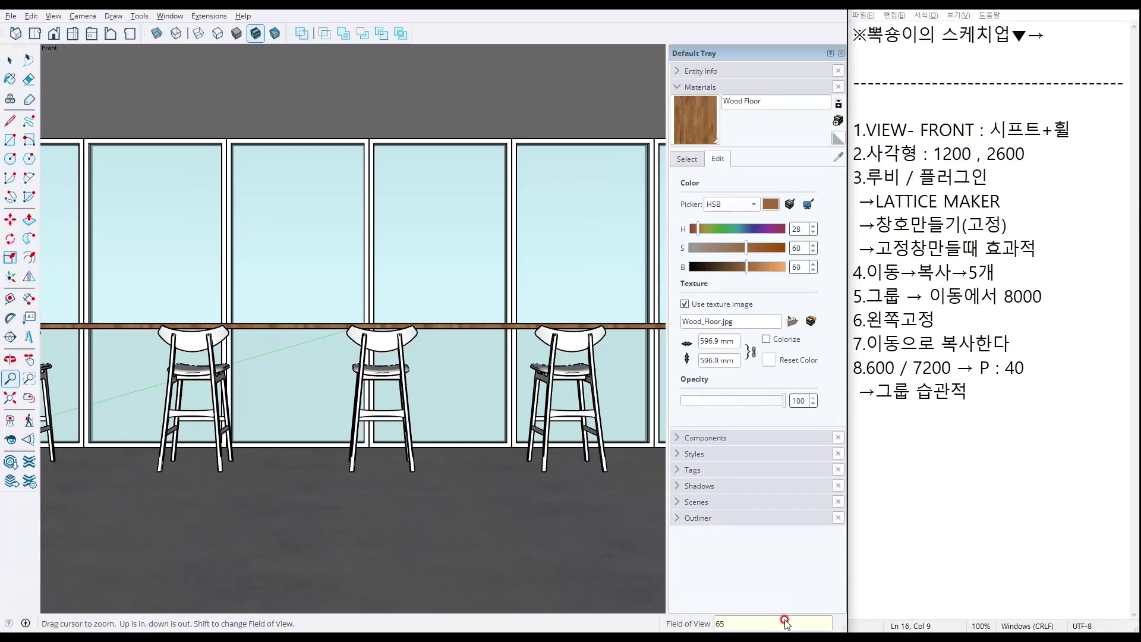
key("Return")
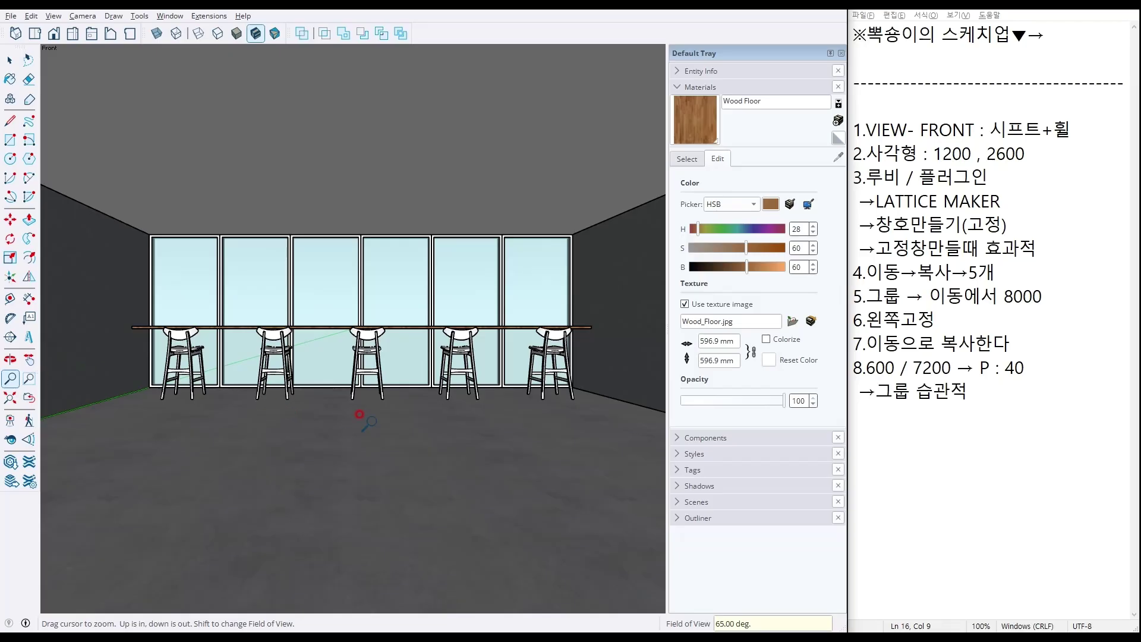
left_click_drag(397, 425, 375, 354)
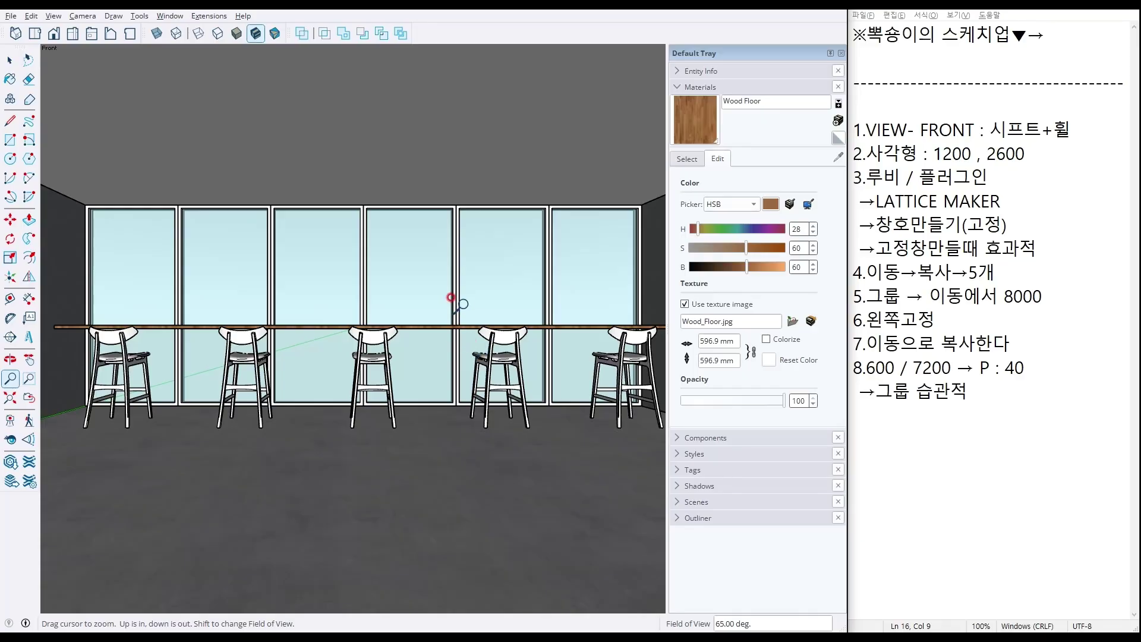
Try sun shadows on the interior view and turn them off again.
left_click(11, 17)
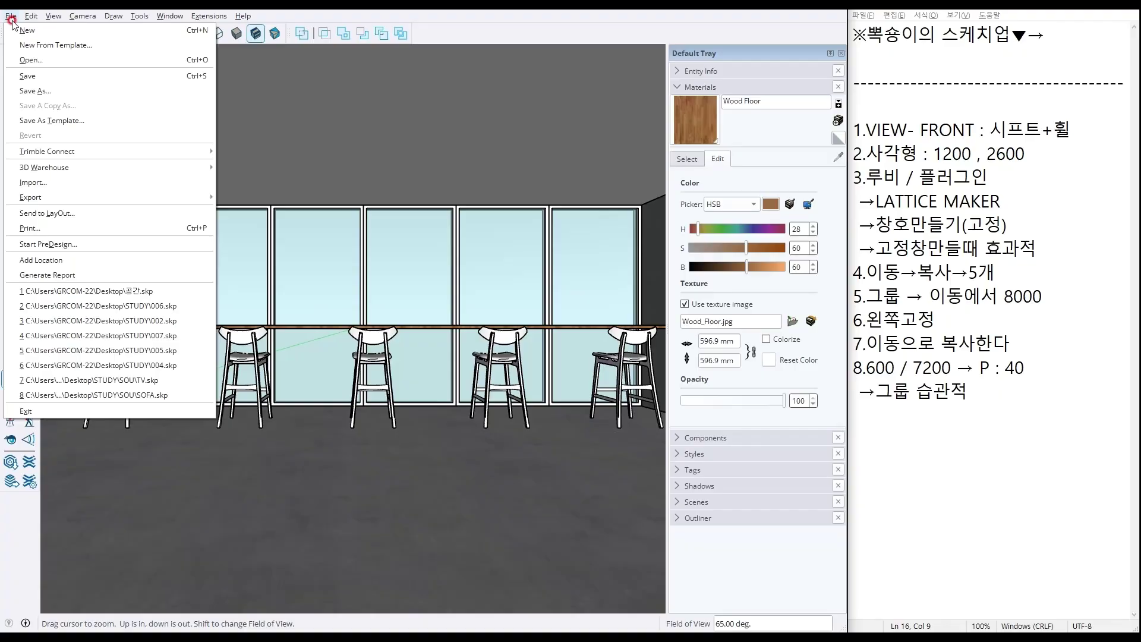
left_click(748, 422)
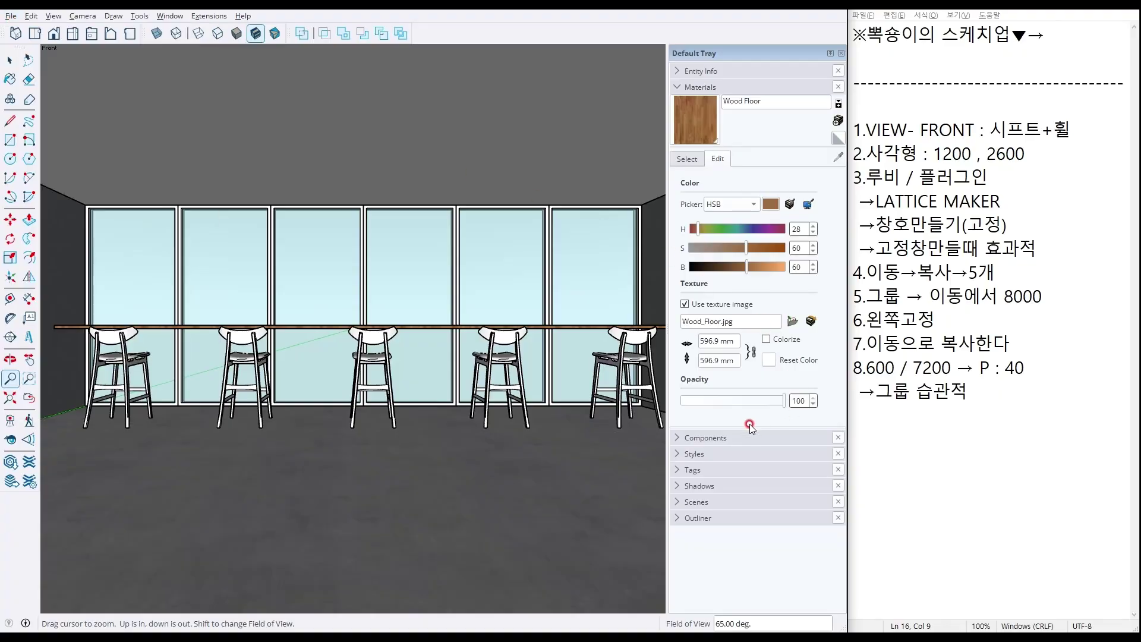
left_click(704, 491)
left_click(683, 508)
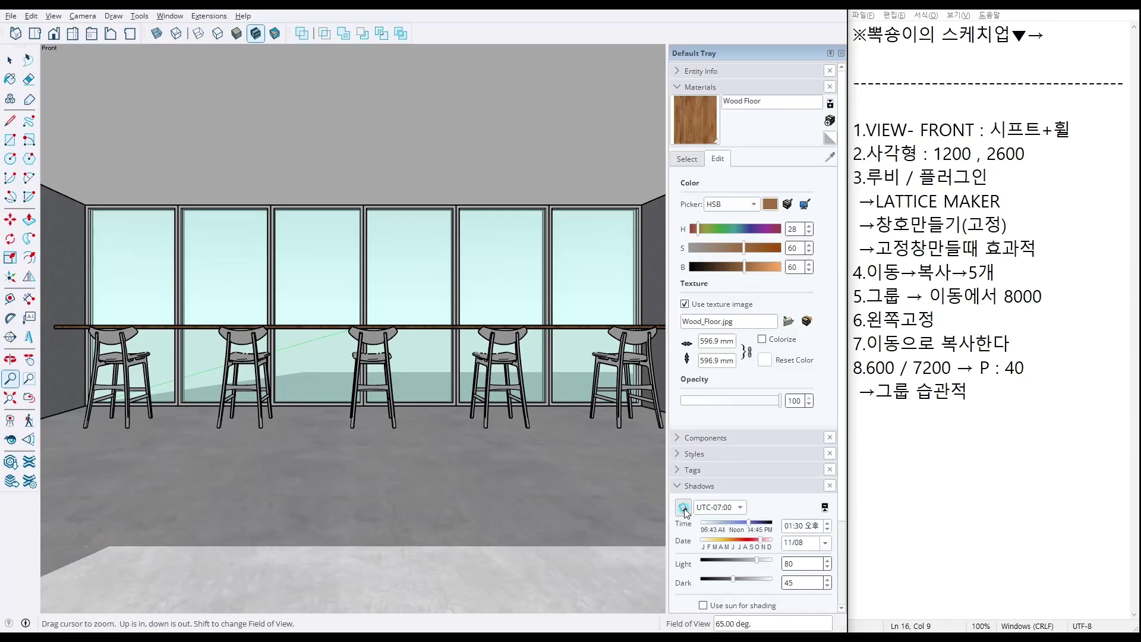
left_click(683, 508)
Export the interior view to the desktop as the JPEG image Untitled.jpg at 3000 x 2731 pixels with anti-aliasing.
left_click(11, 16)
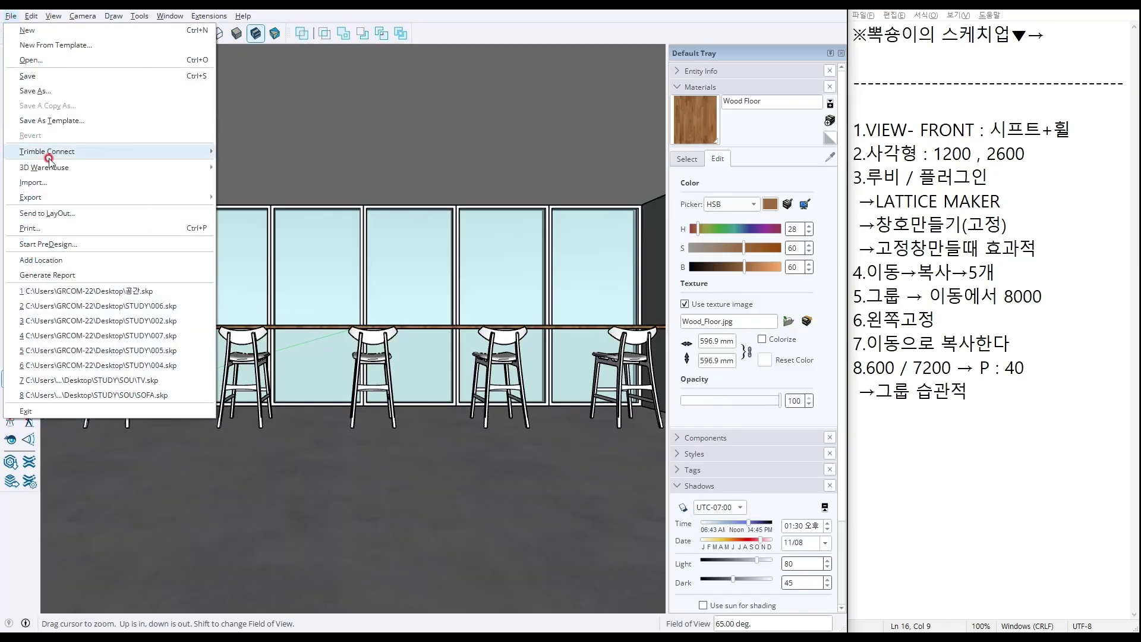
left_click(261, 212)
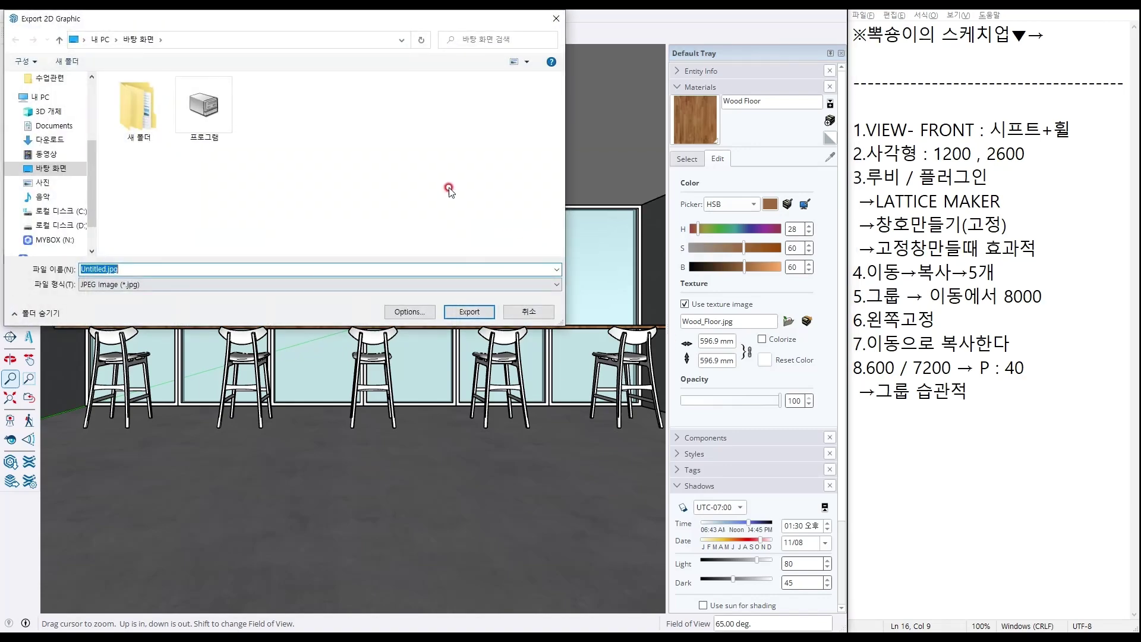
left_click(407, 315)
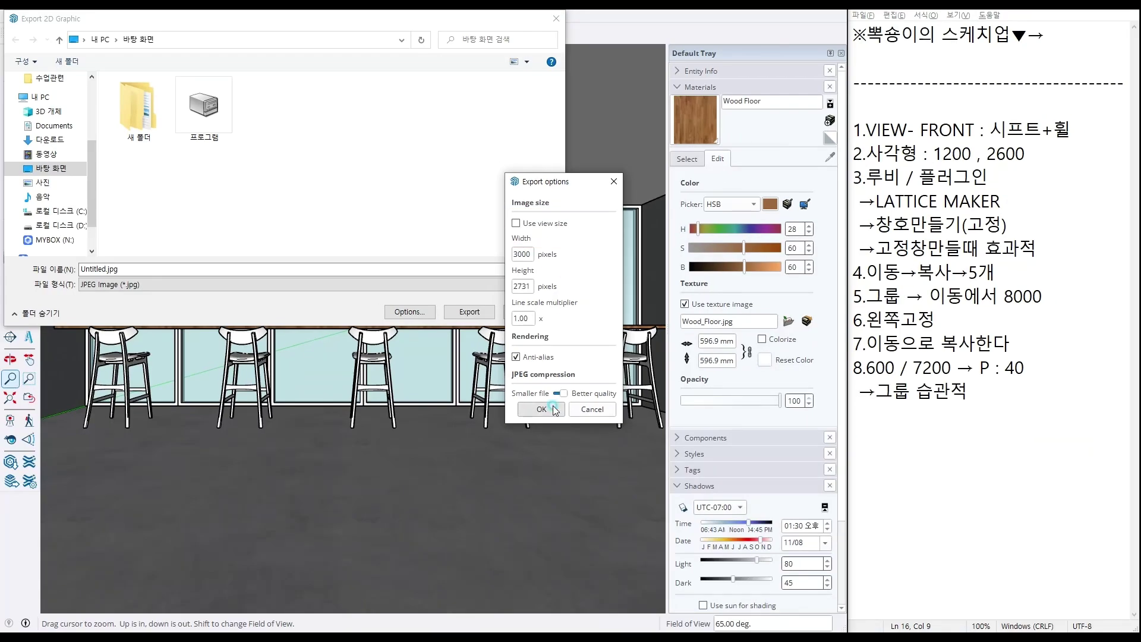
left_click(556, 408)
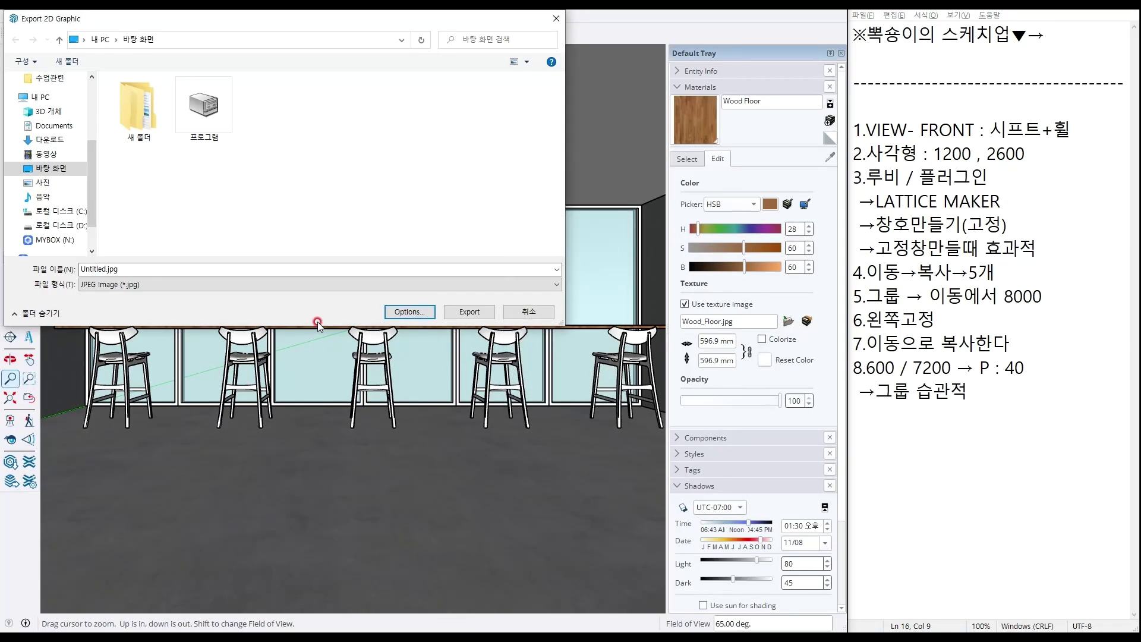
left_click(468, 312)
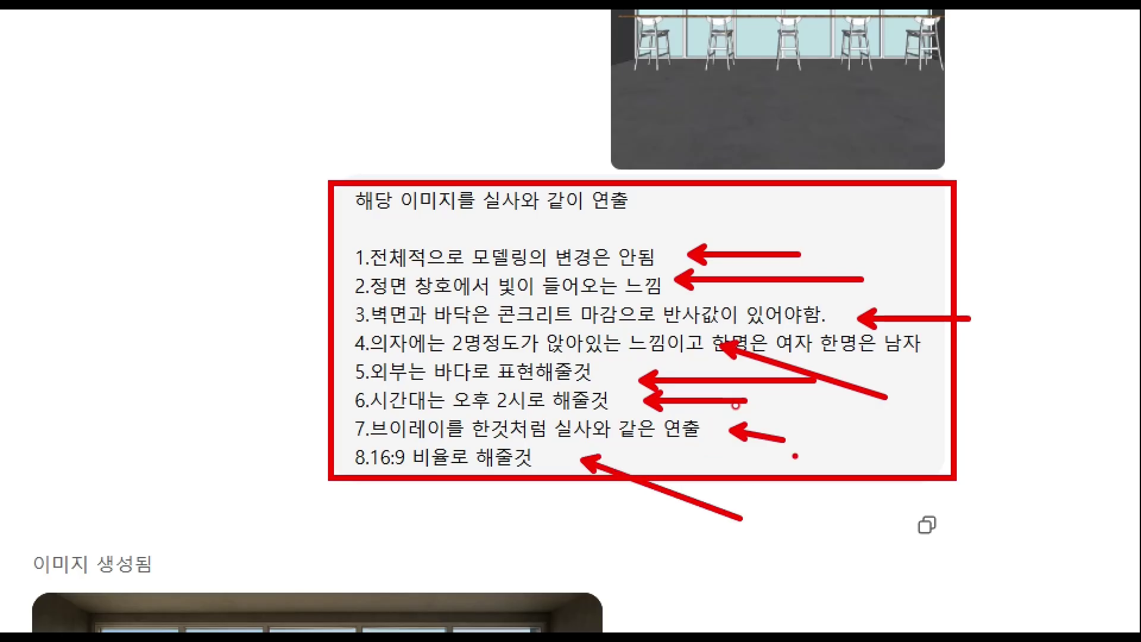
In ChatGPT, open the generated photorealistic image of the room at full size and compare it with the SketchUp interior view.
scroll(753, 354, "down", 3)
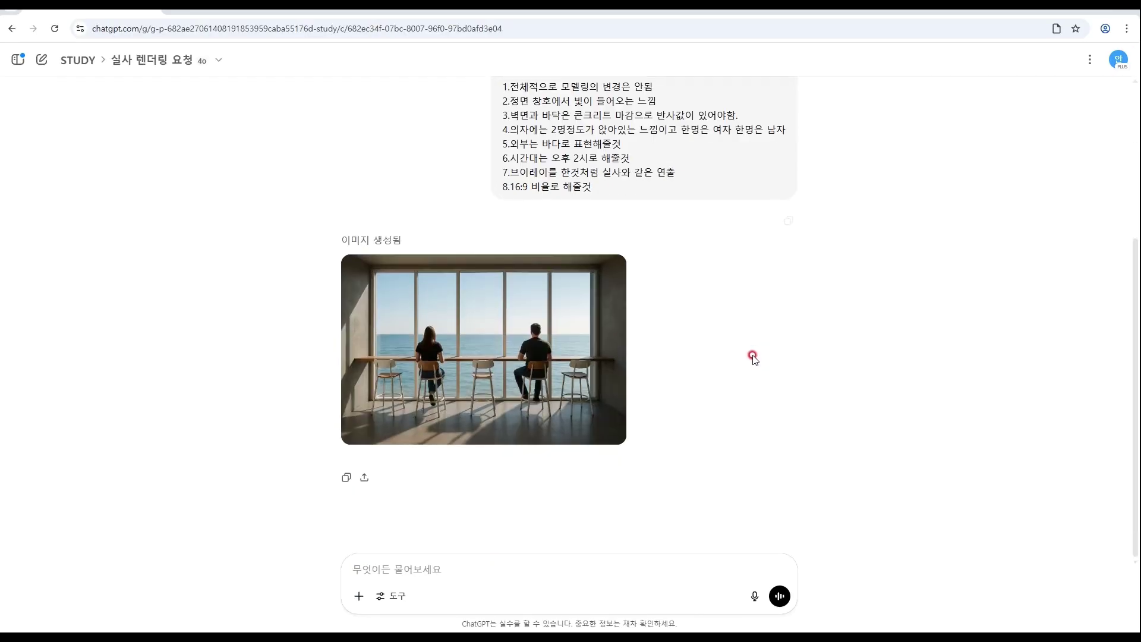
left_click(527, 382)
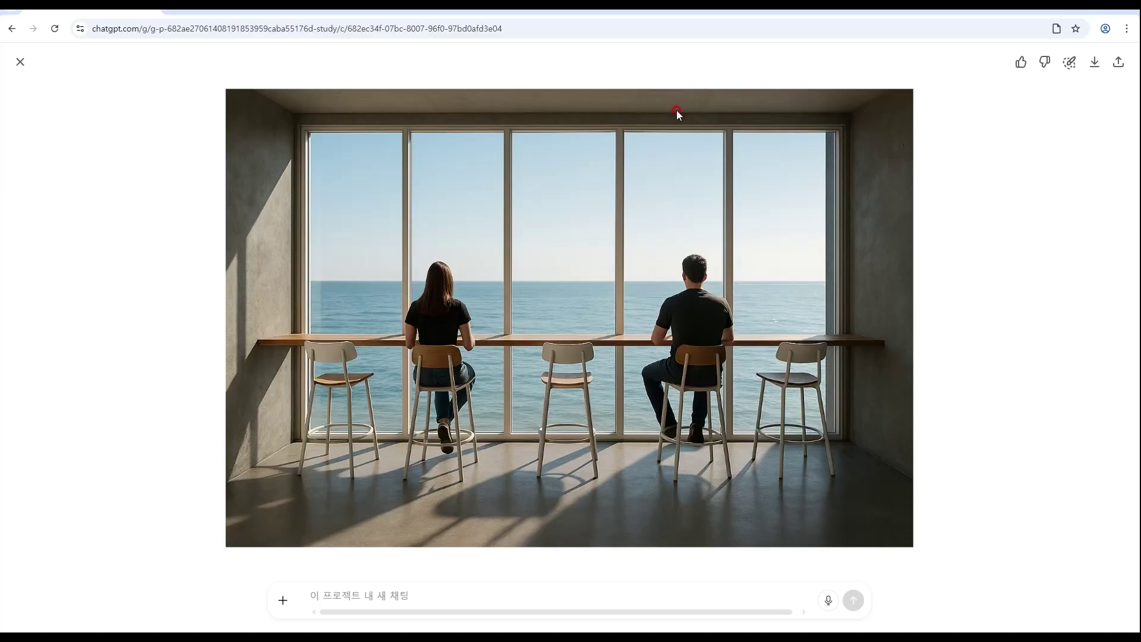
mouse_move(697, 12)
left_mouse_down()
mouse_move(697, 27)
mouse_move(910, 60)
mouse_move(697, 26)
mouse_move(1140, 52)
mouse_move(500, 45)
mouse_move(1140, 47)
mouse_move(554, 41)
mouse_move(1140, 84)
mouse_move(733, 56)
left_mouse_up()
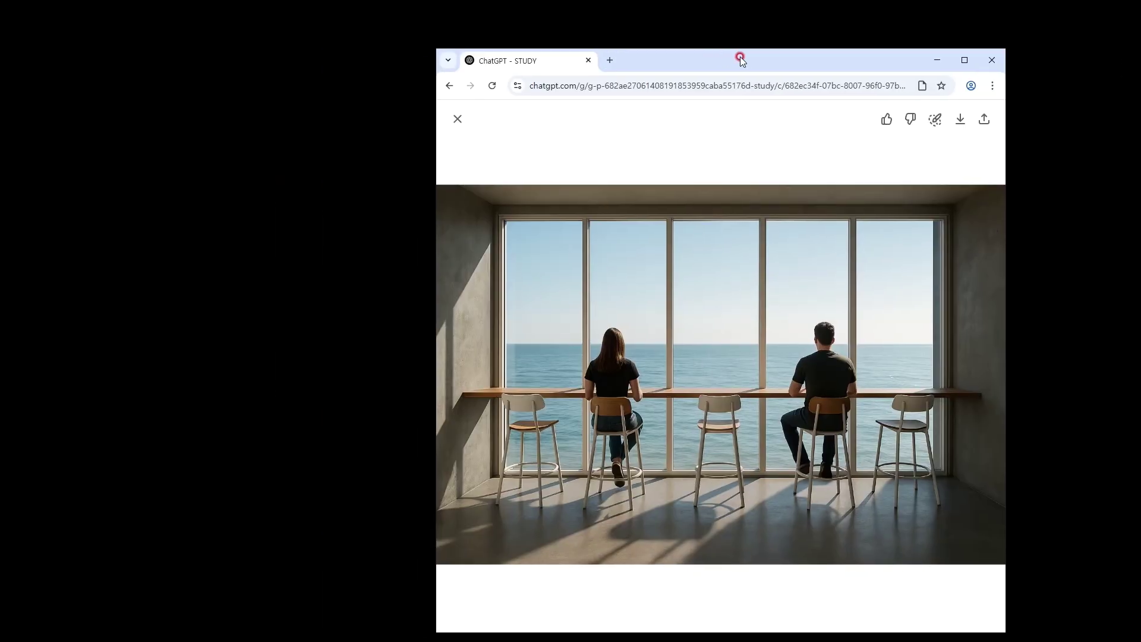
double_click(746, 56)
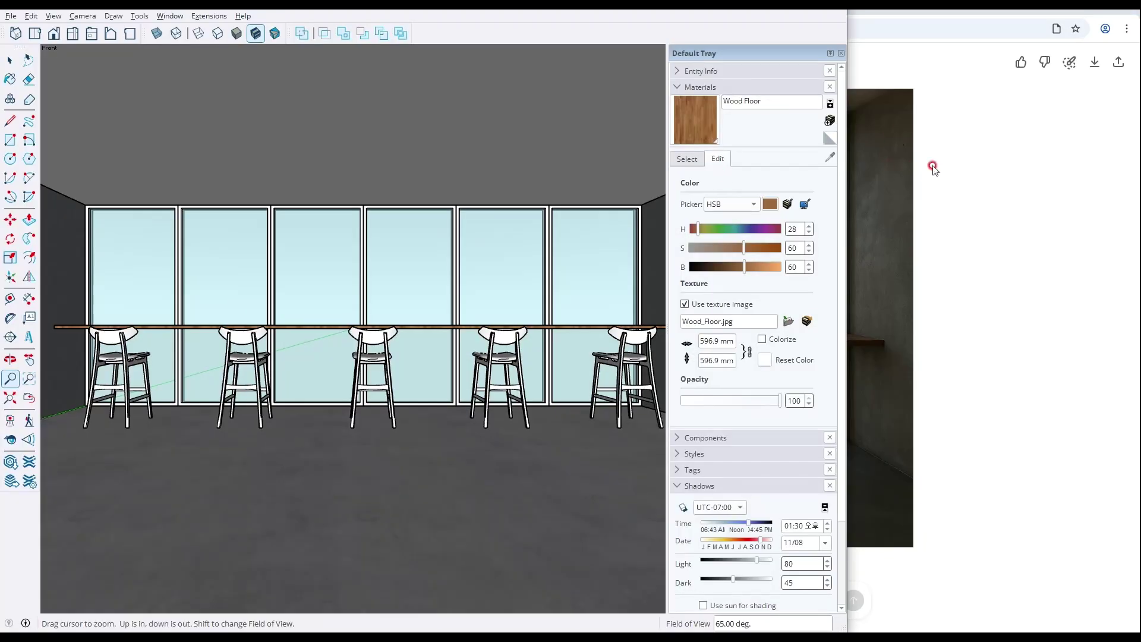
left_click(1008, 219)
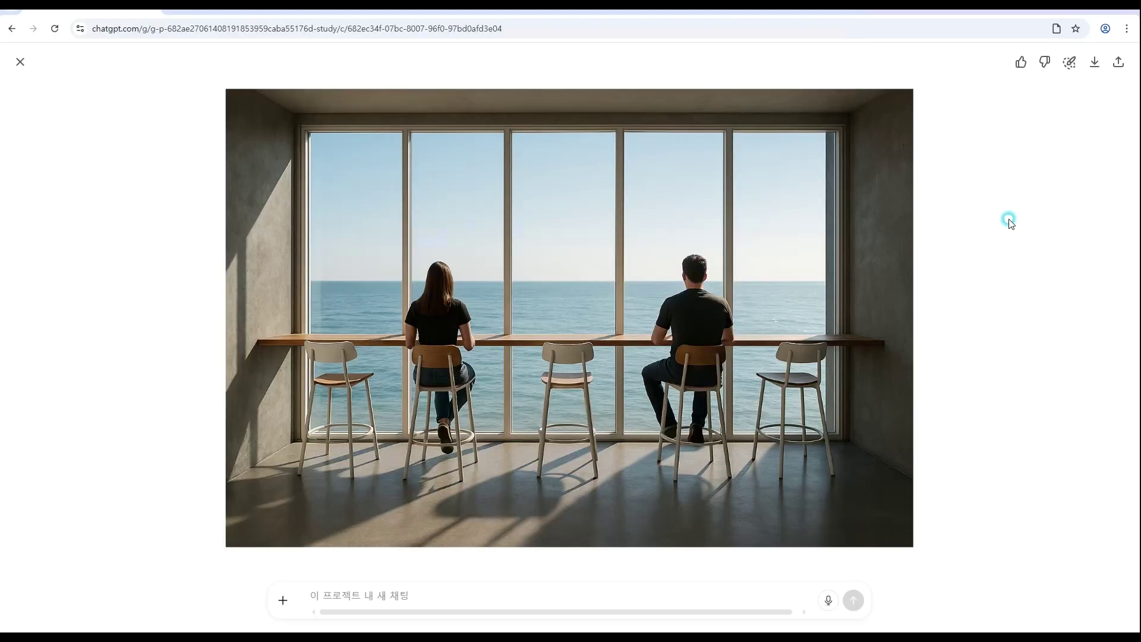